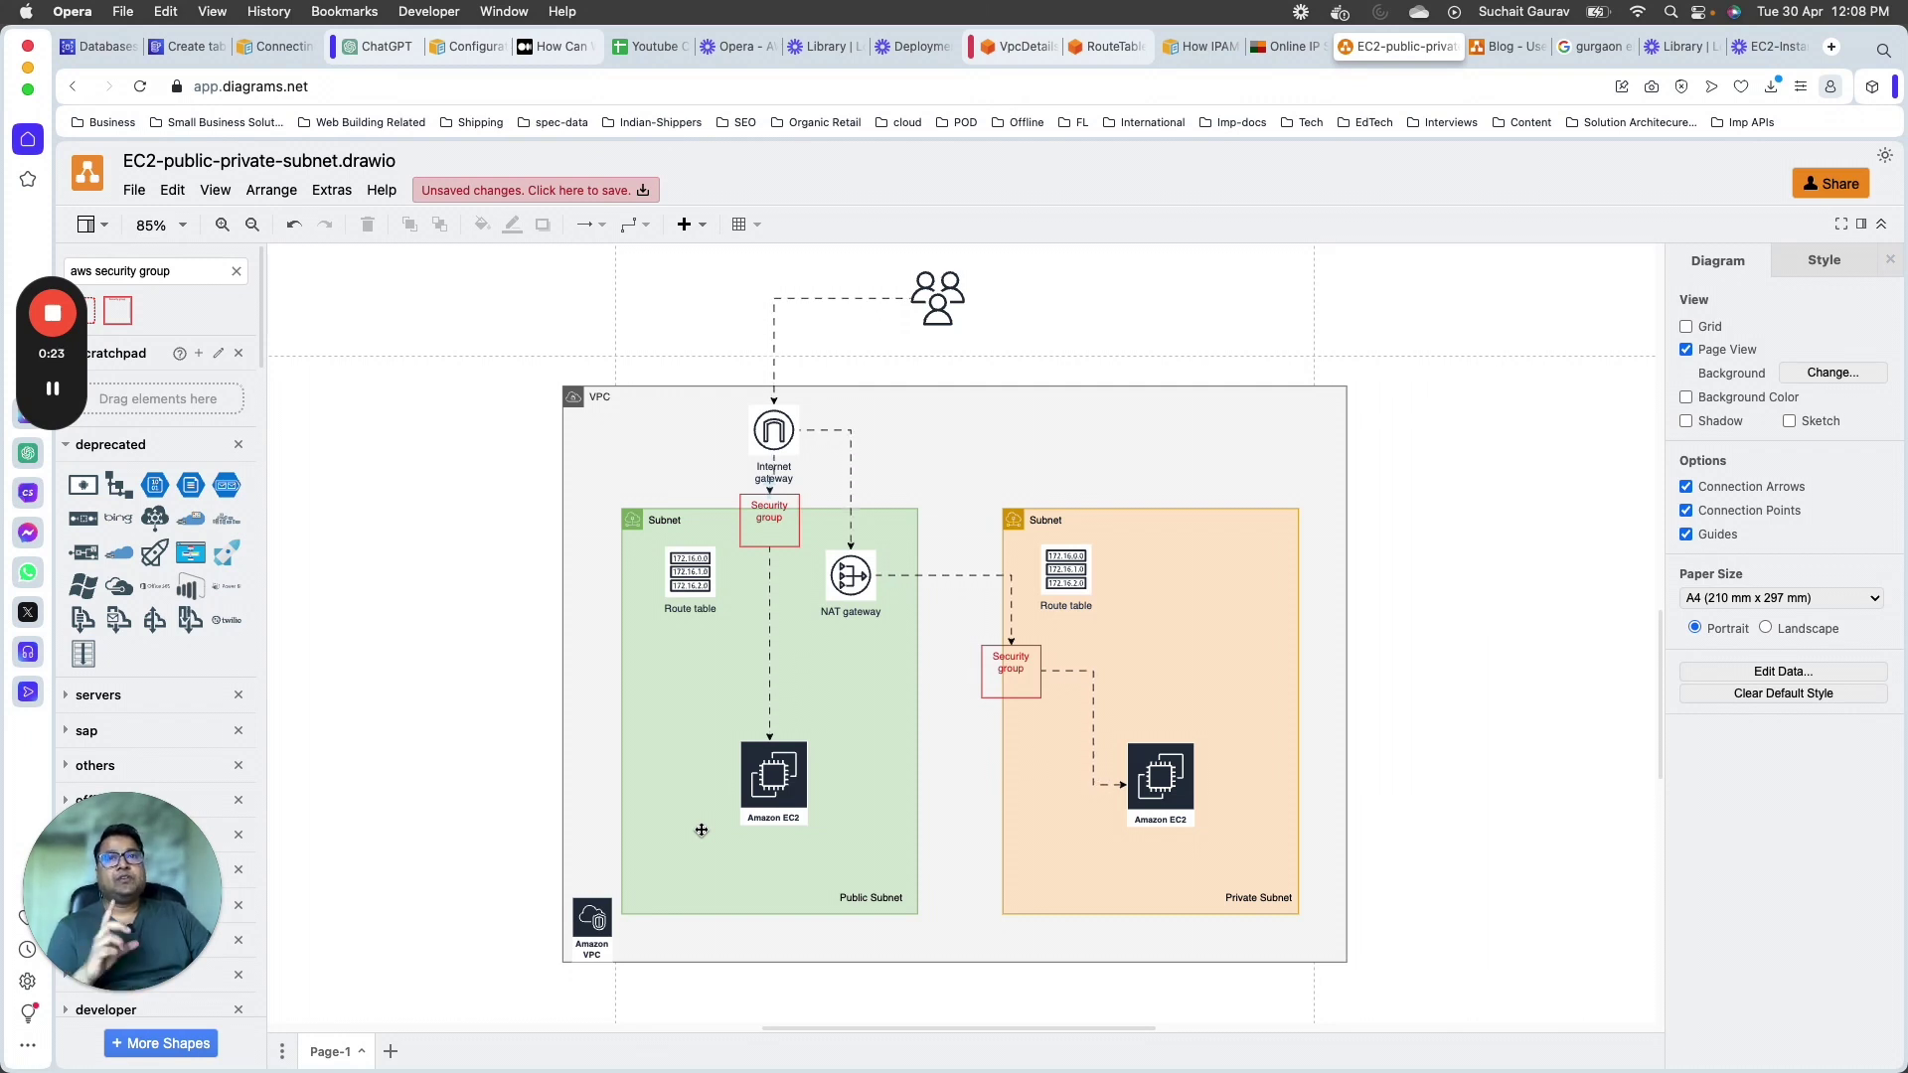
# Step: Examine the public subnet's route table, the internet gateway and the private subnet in the VPC diagram
pyautogui.moveTo(849, 601)
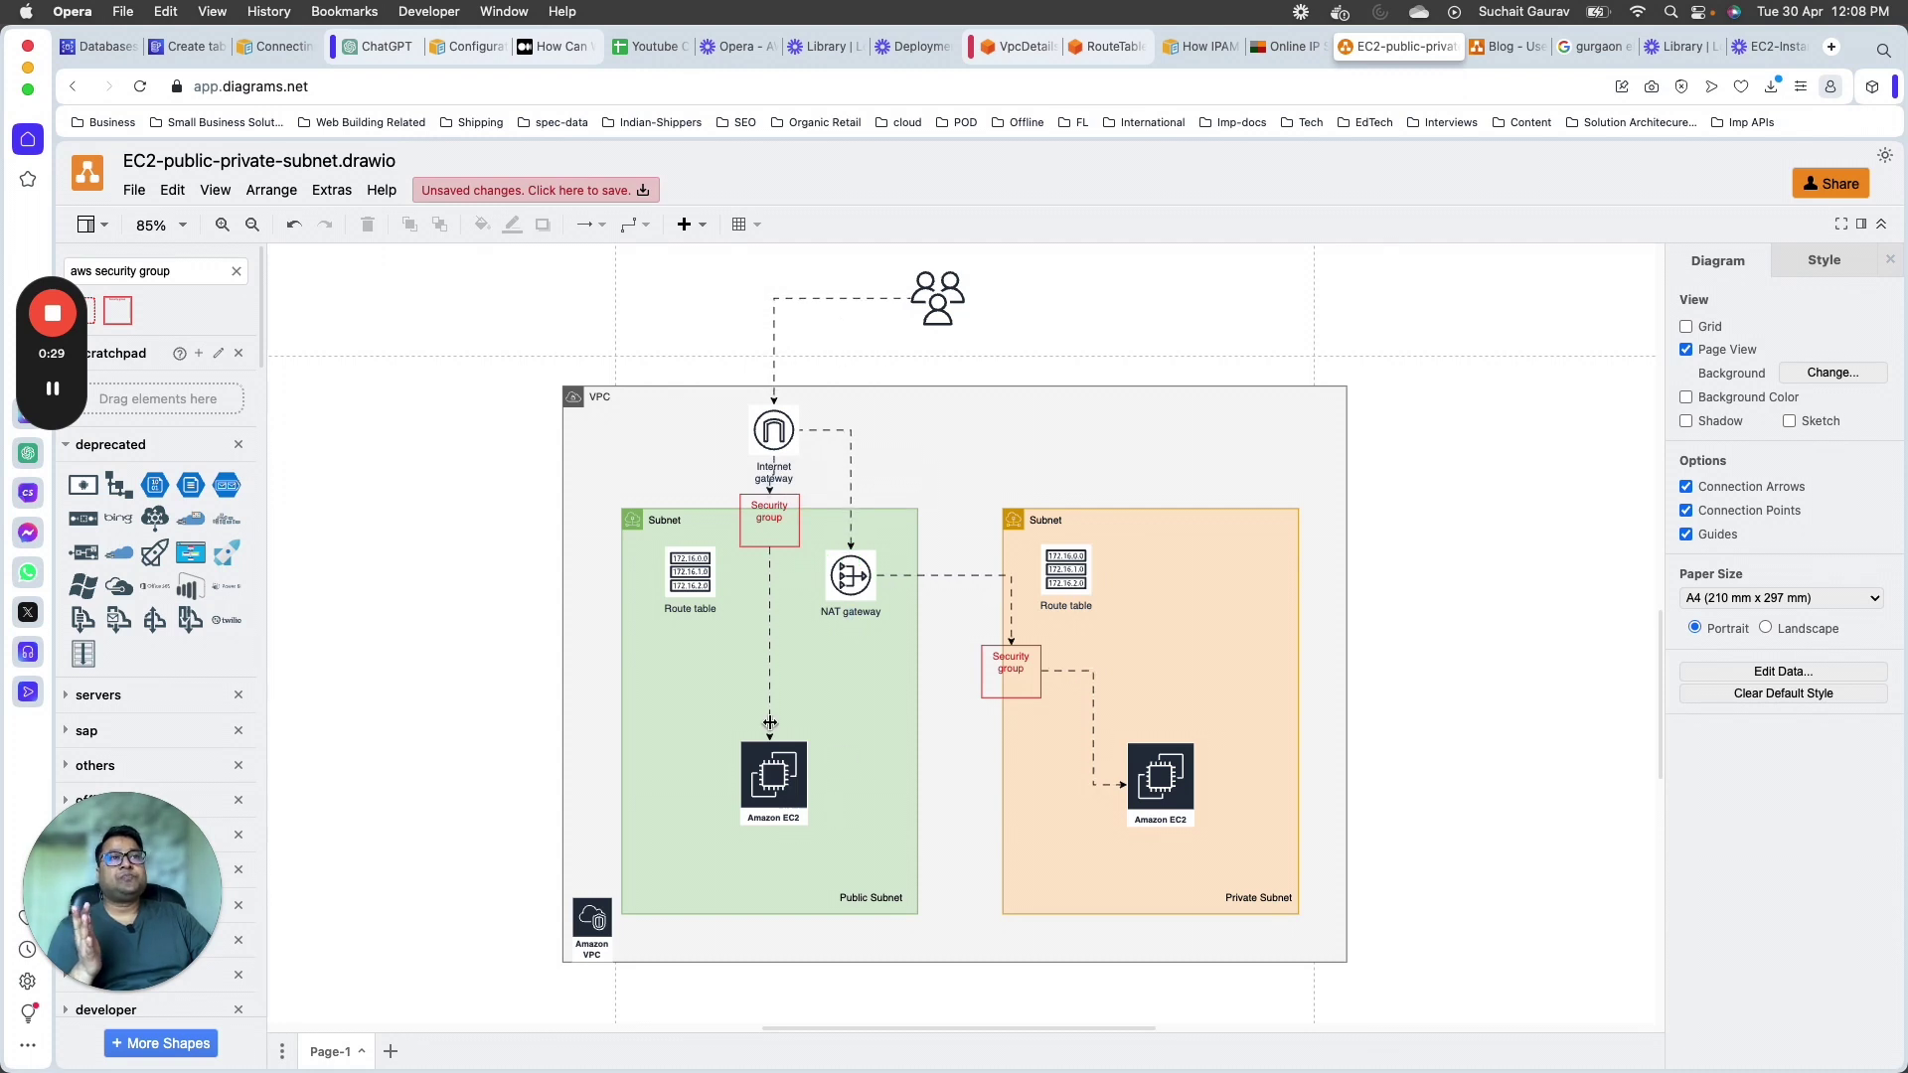
pyautogui.click(690, 571)
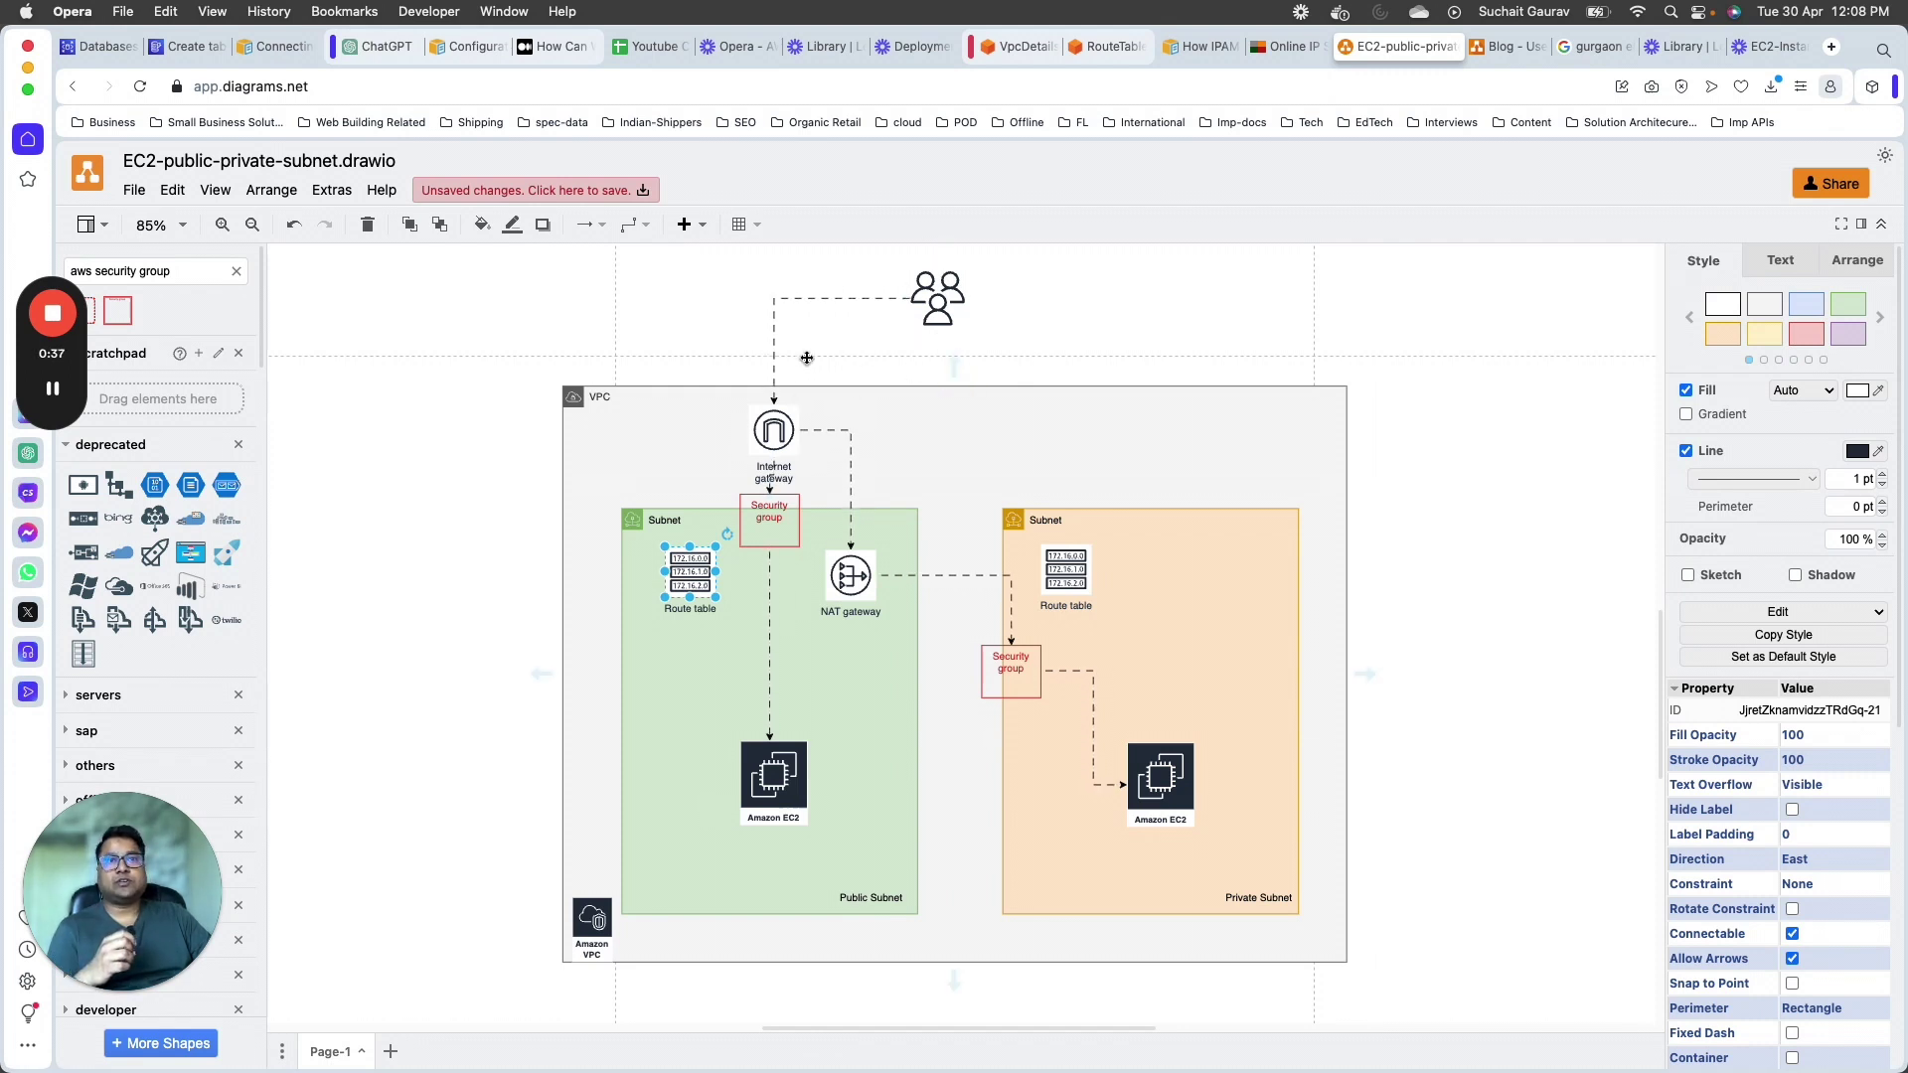
pyautogui.click(773, 432)
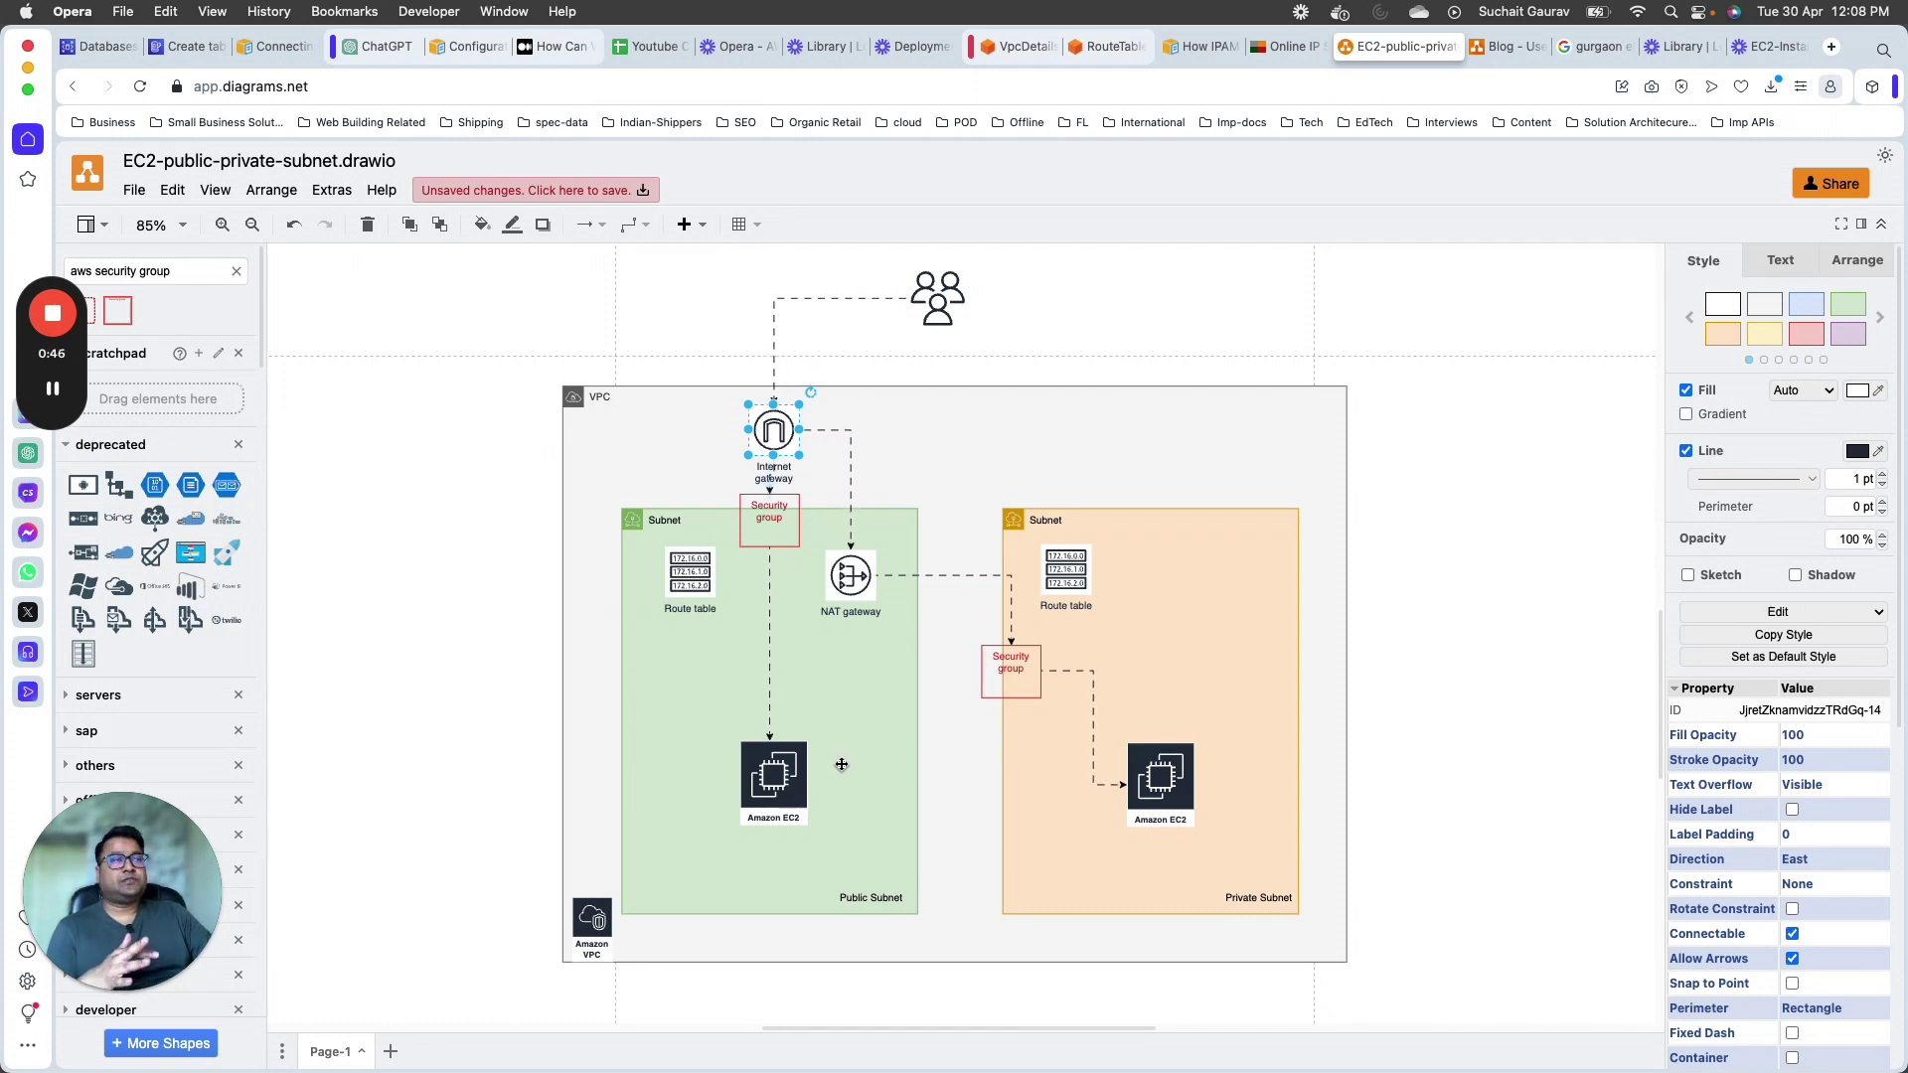
pyautogui.click(1252, 624)
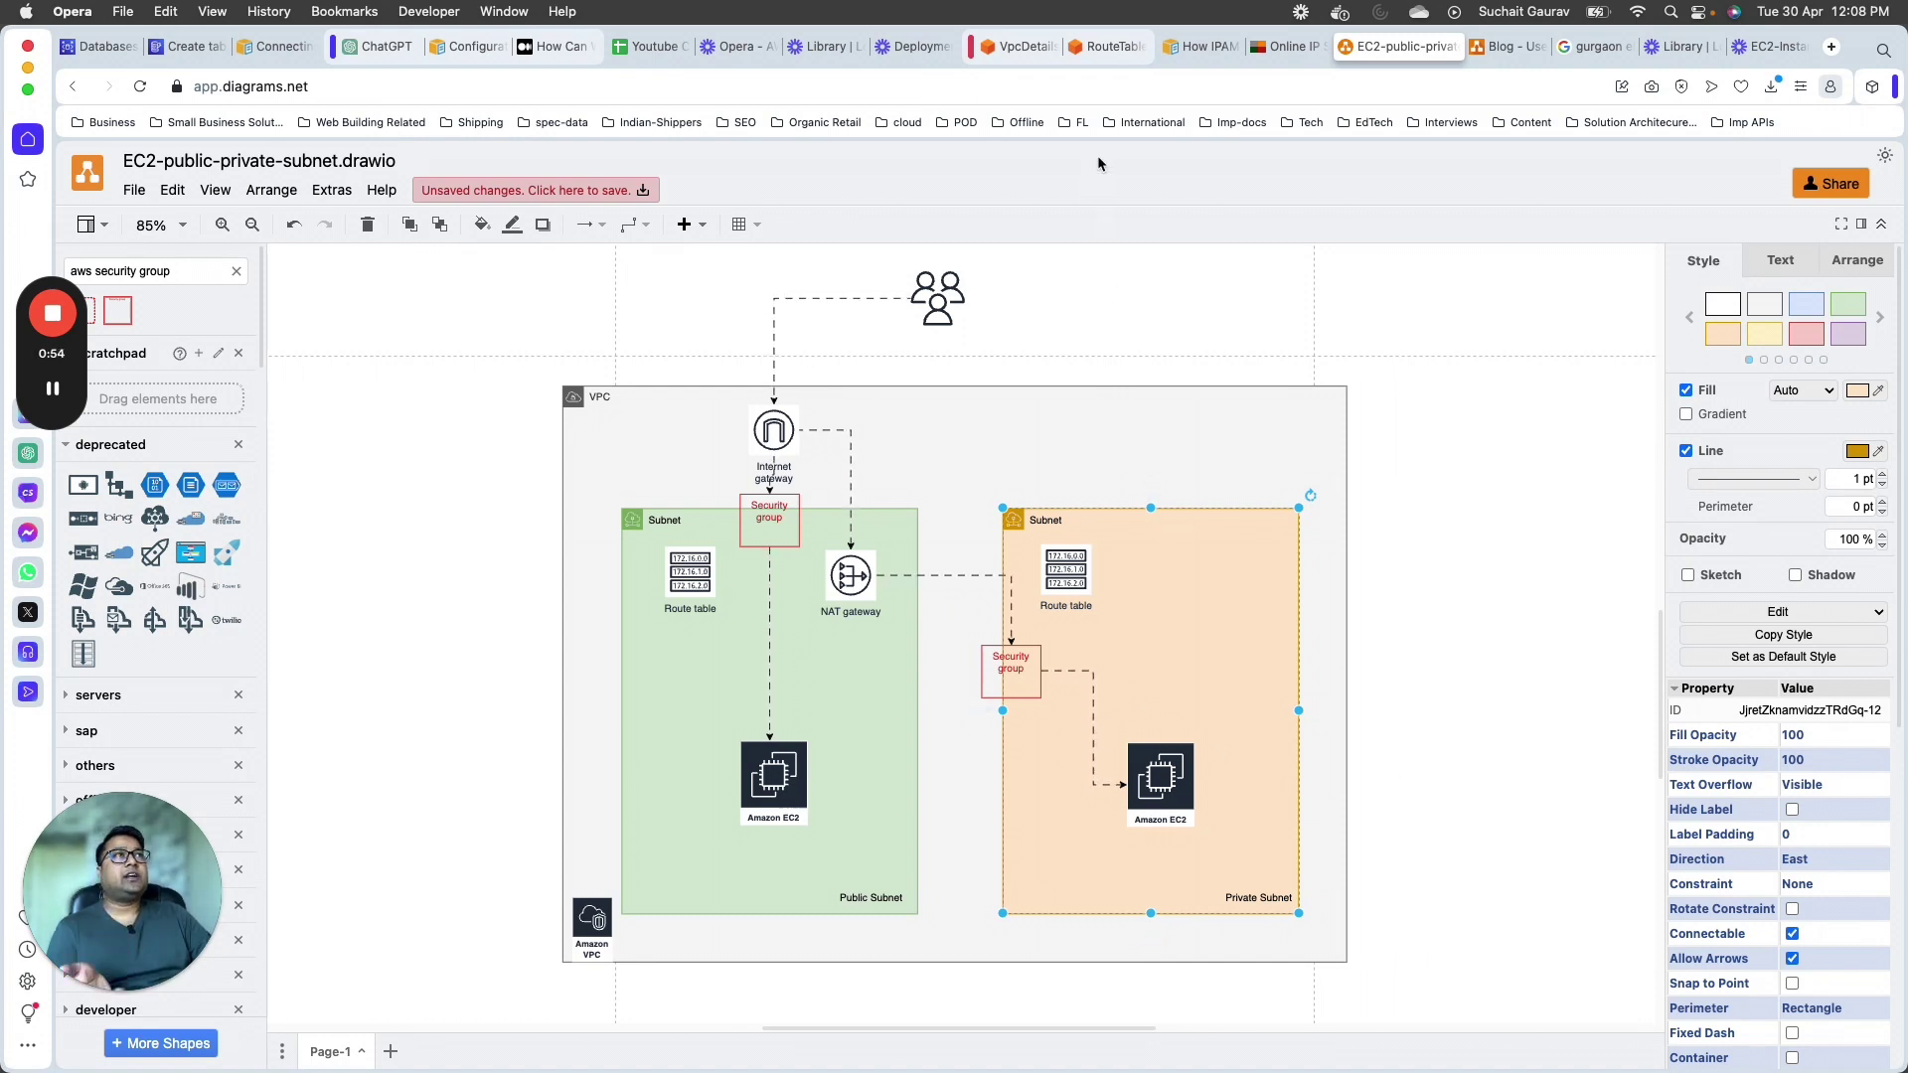
# Step: Switch to the AWS VPC console and review the details of PrivateSubnet in the subnet list
pyautogui.click(1113, 48)
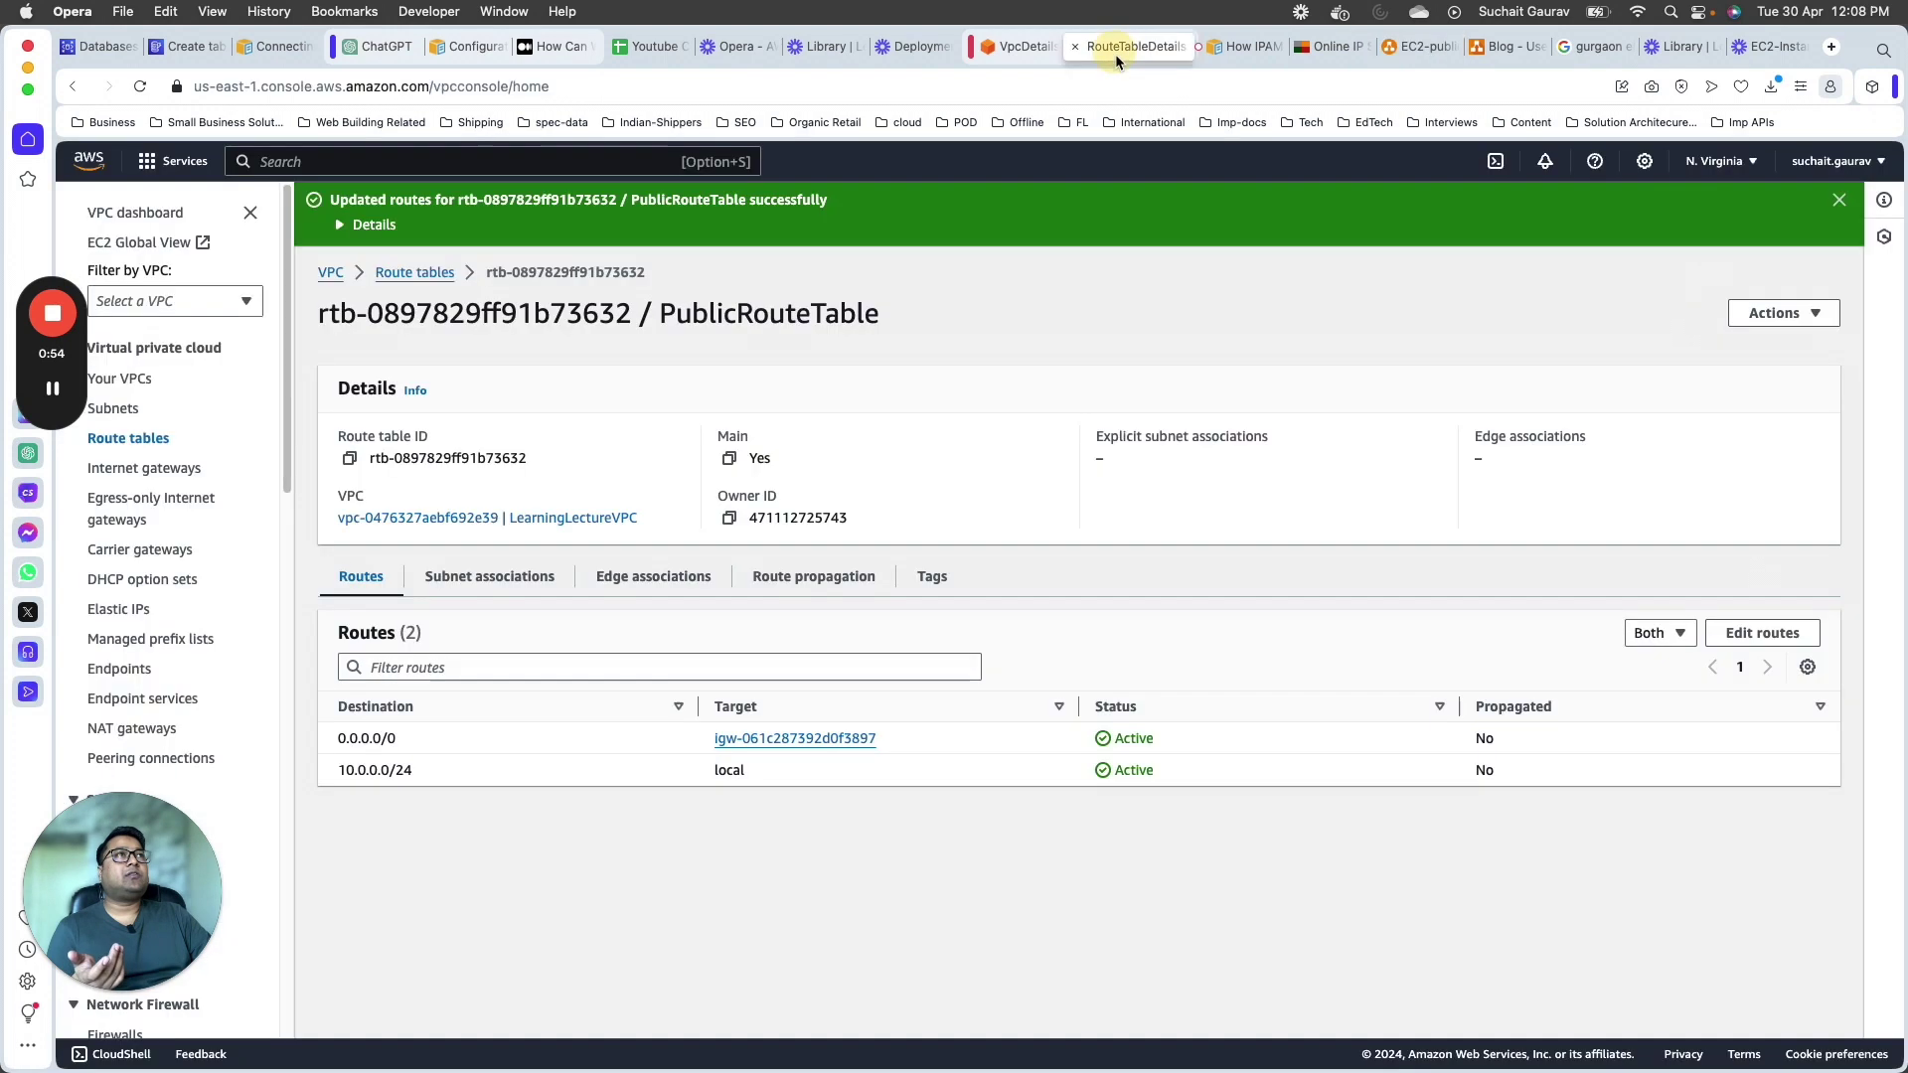
pyautogui.click(152, 380)
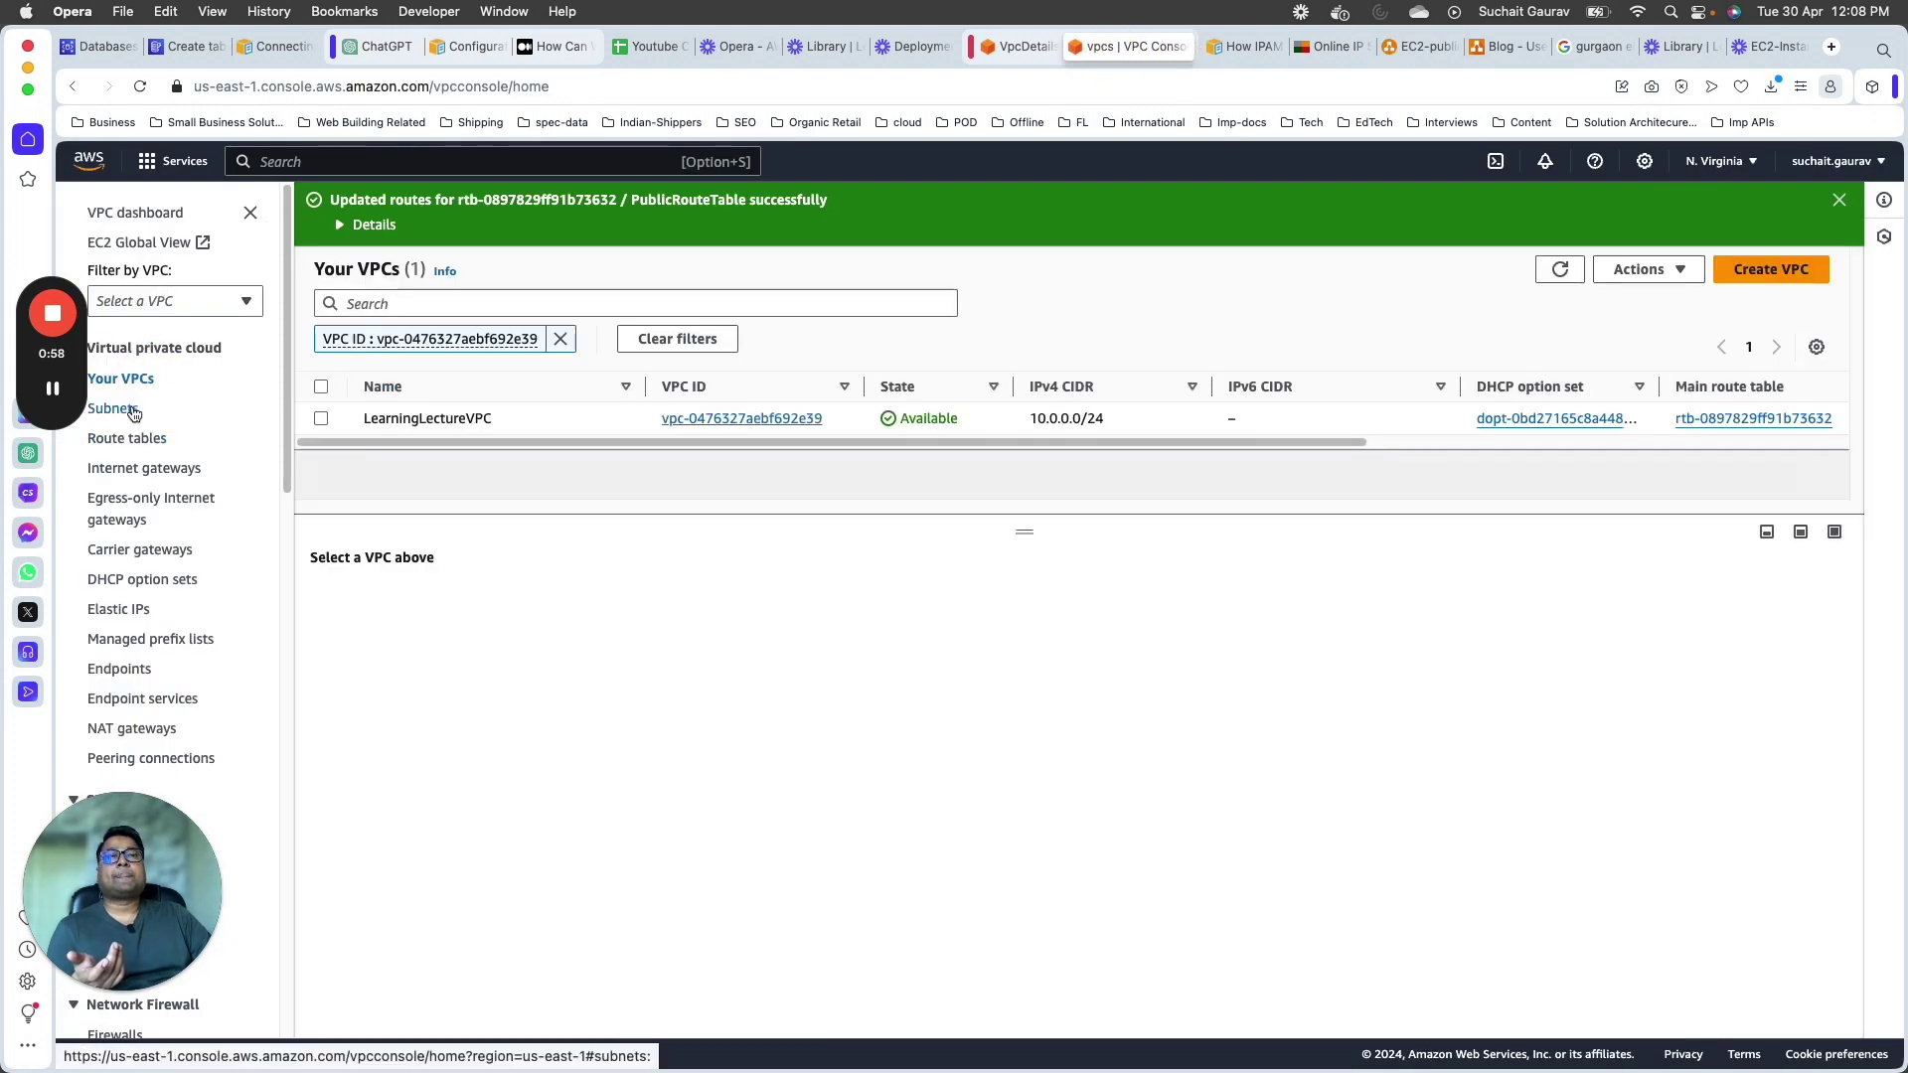
pyautogui.click(137, 418)
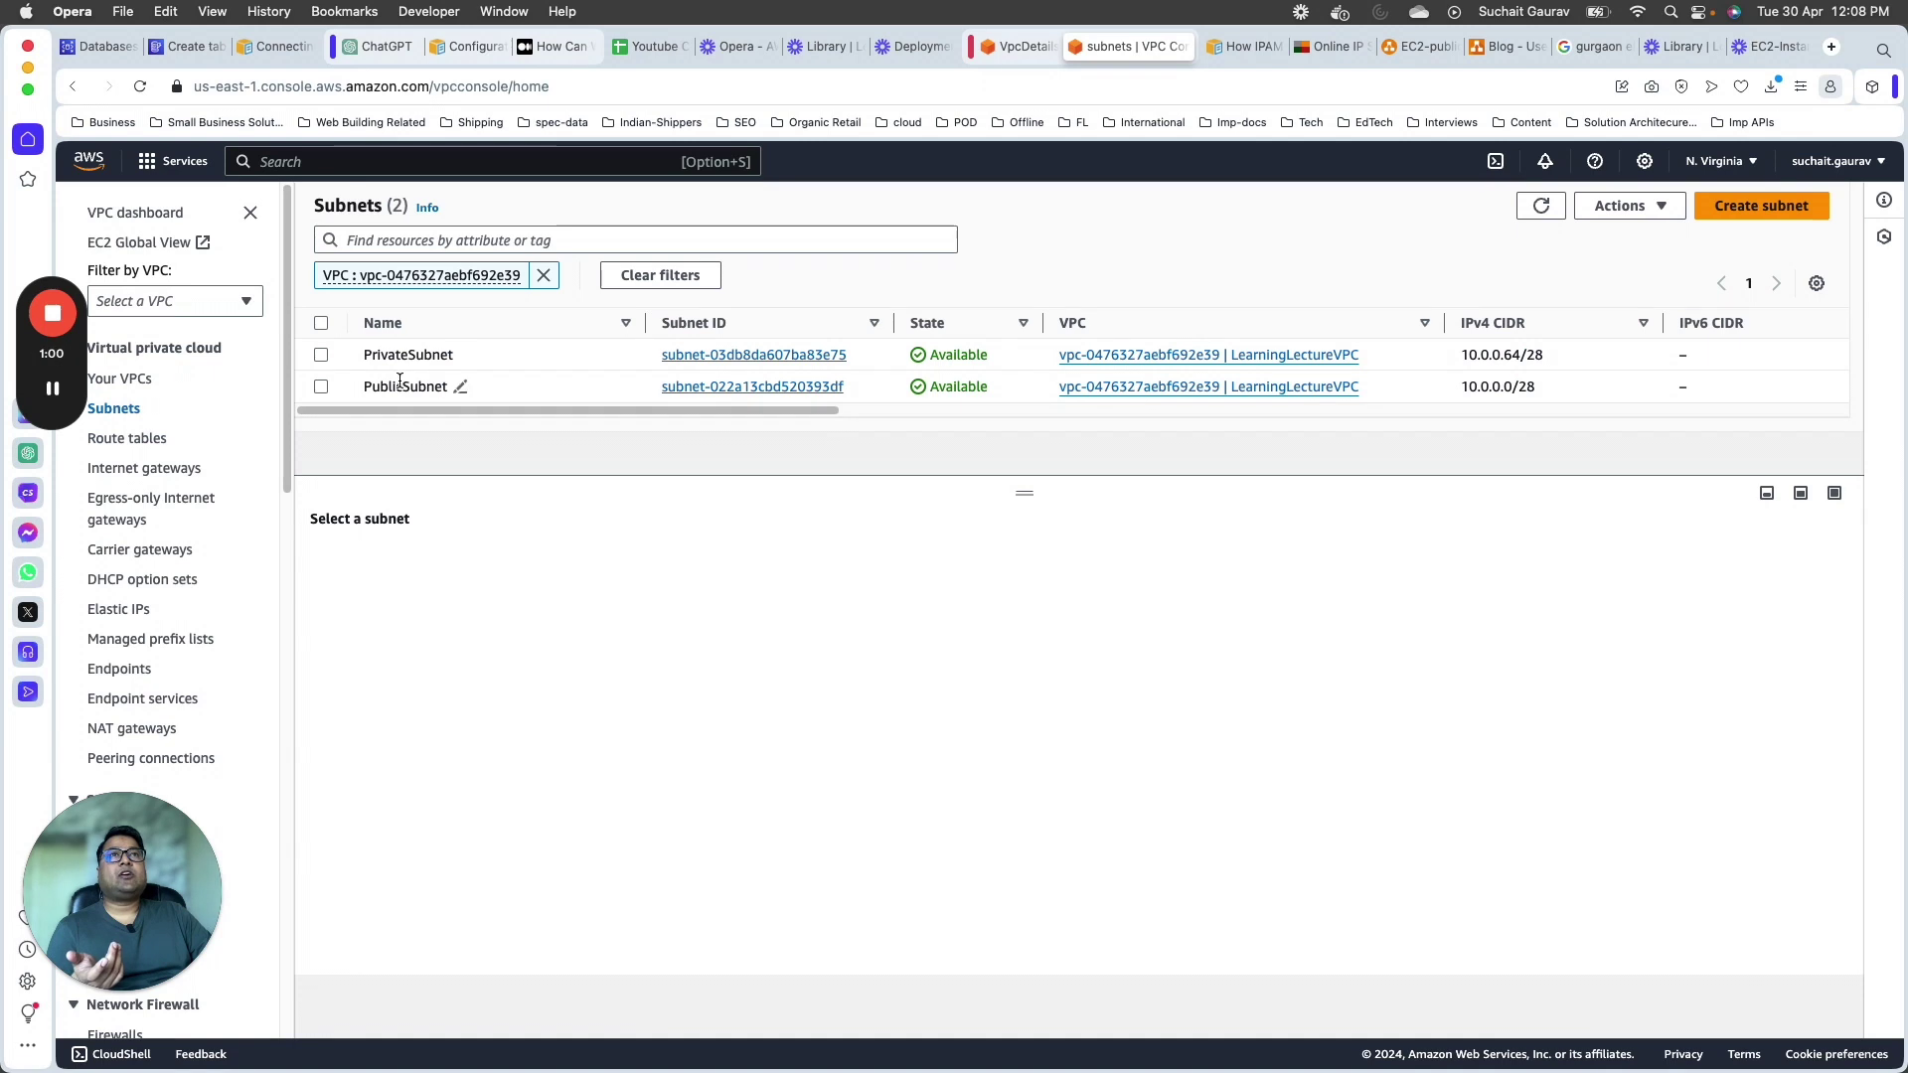
pyautogui.moveTo(373, 361); pyautogui.dragTo(415, 358)
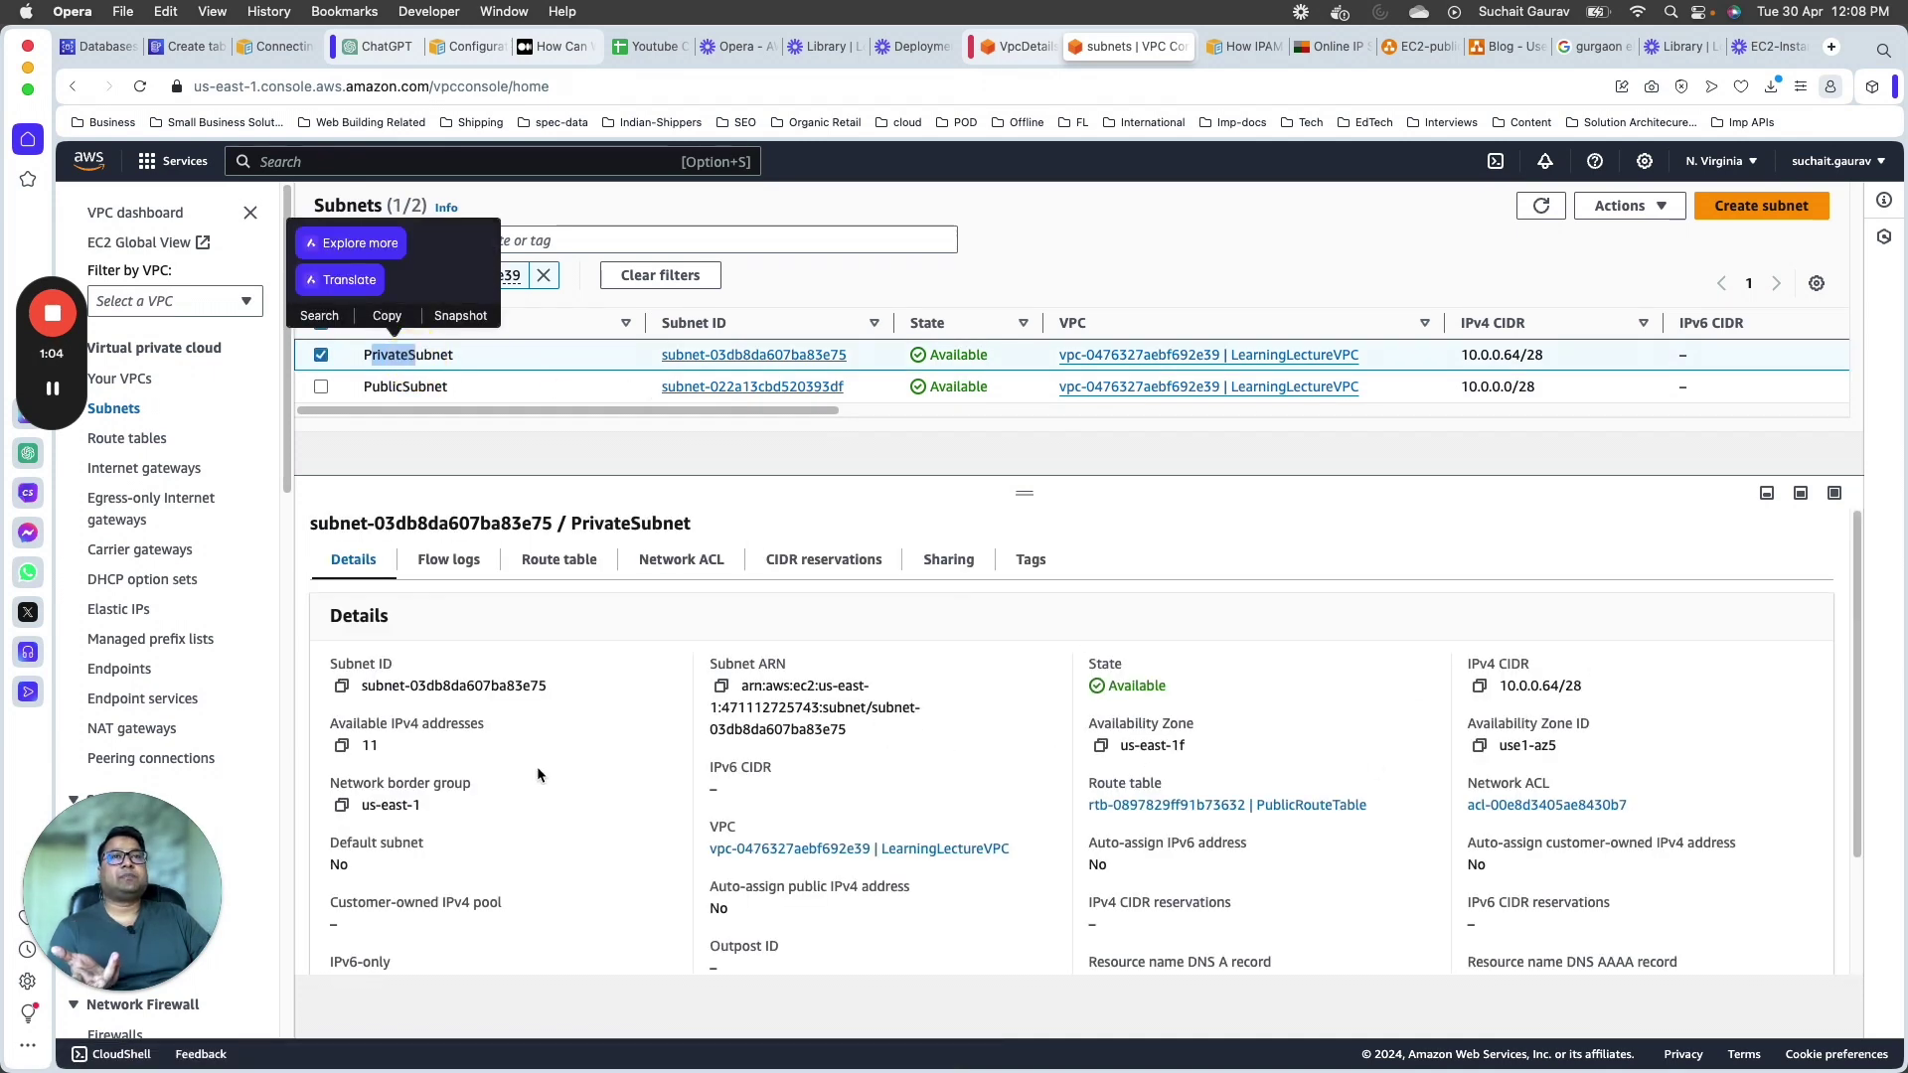
pyautogui.scroll(-2, 537, 767)
pyautogui.scroll(-3, 533, 774)
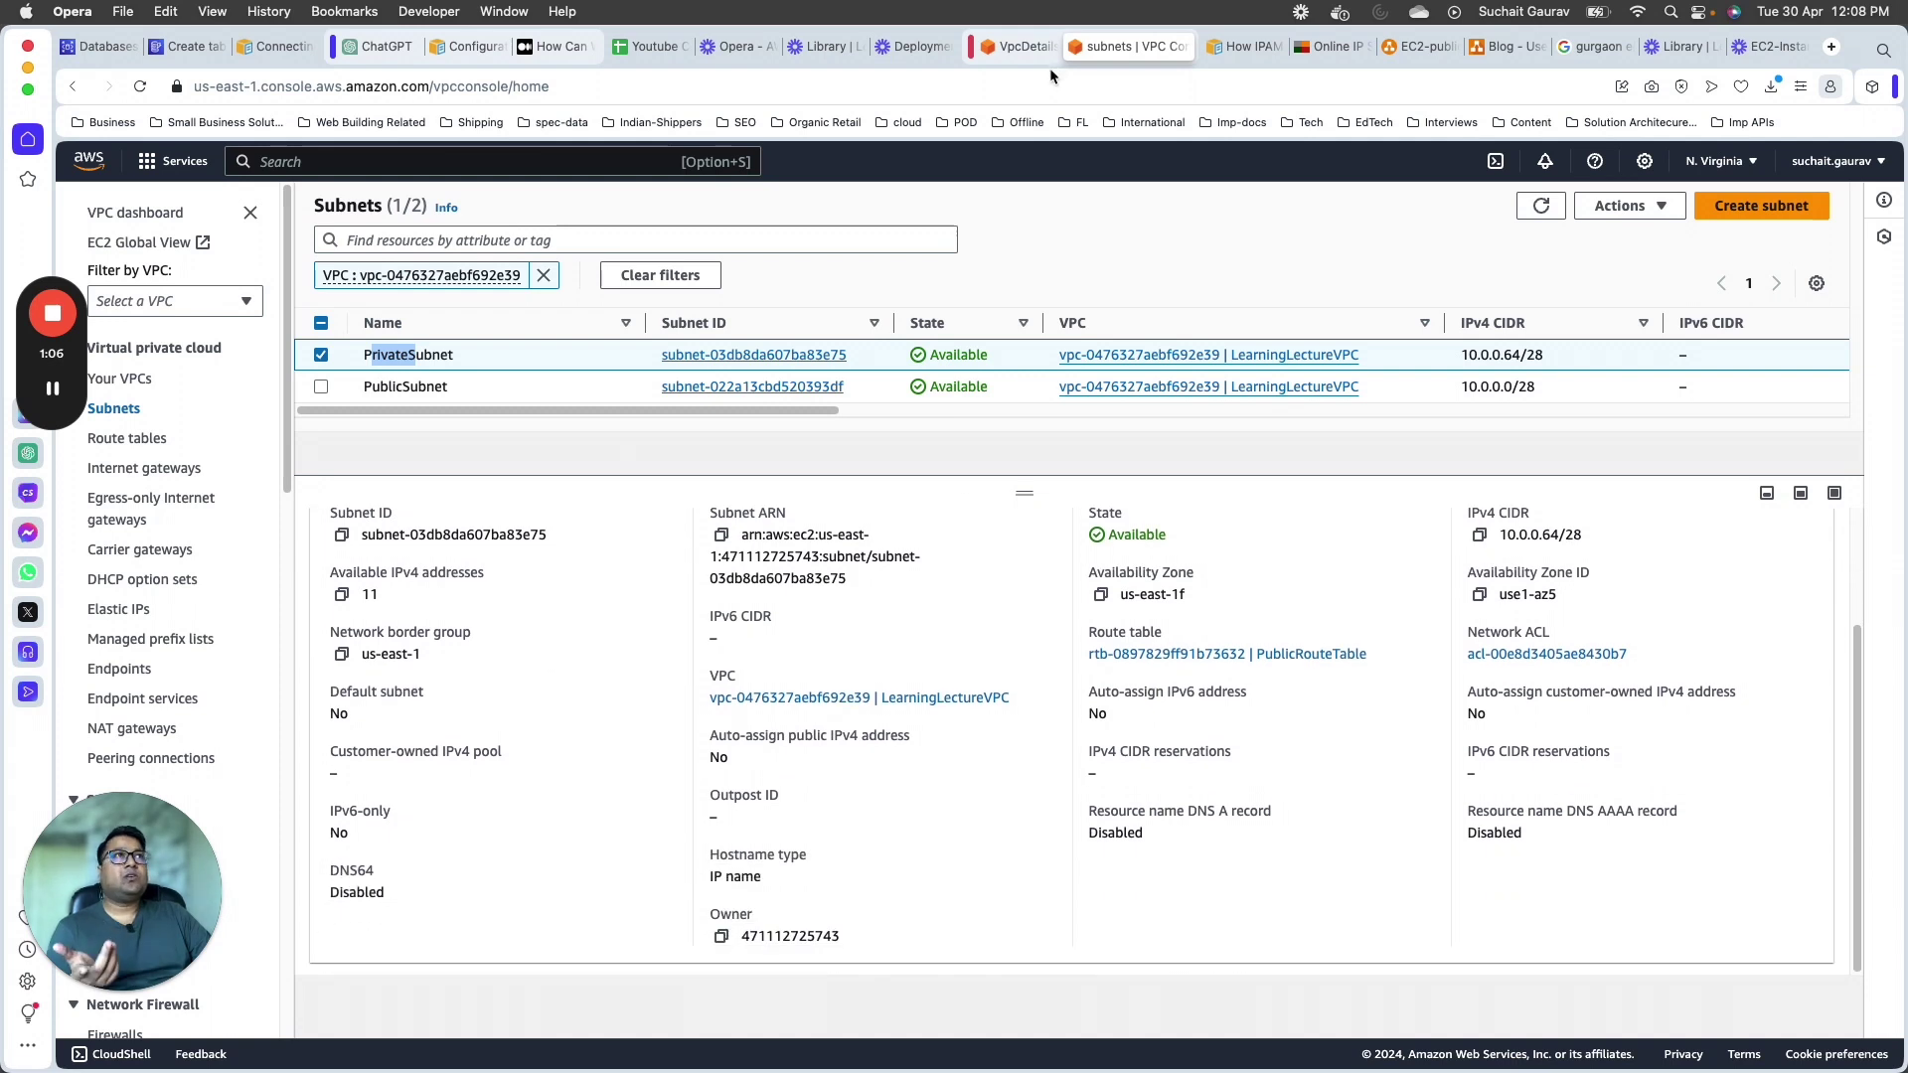
# Step: Return to the draw.io diagram and examine the private subnet's EC2 instance, security group and route table
pyautogui.click(1441, 53)
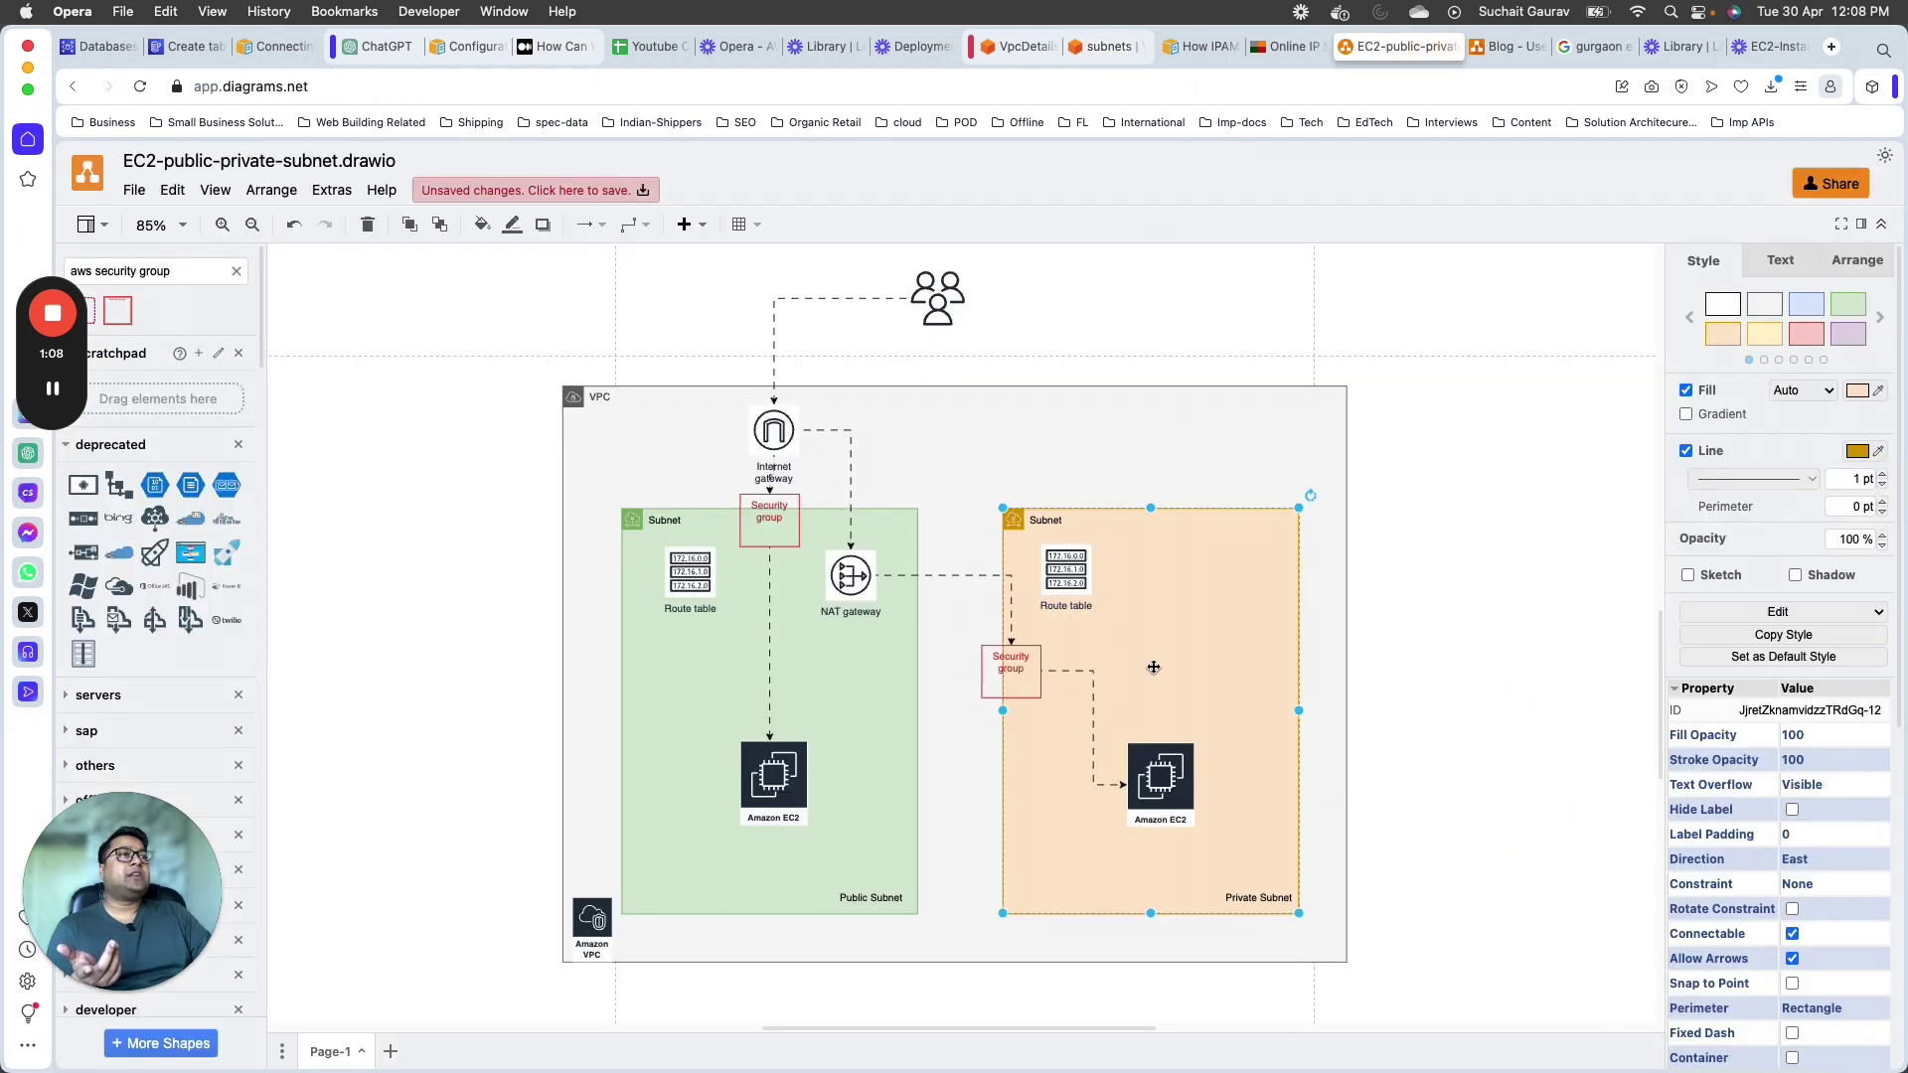
pyautogui.click(1157, 818)
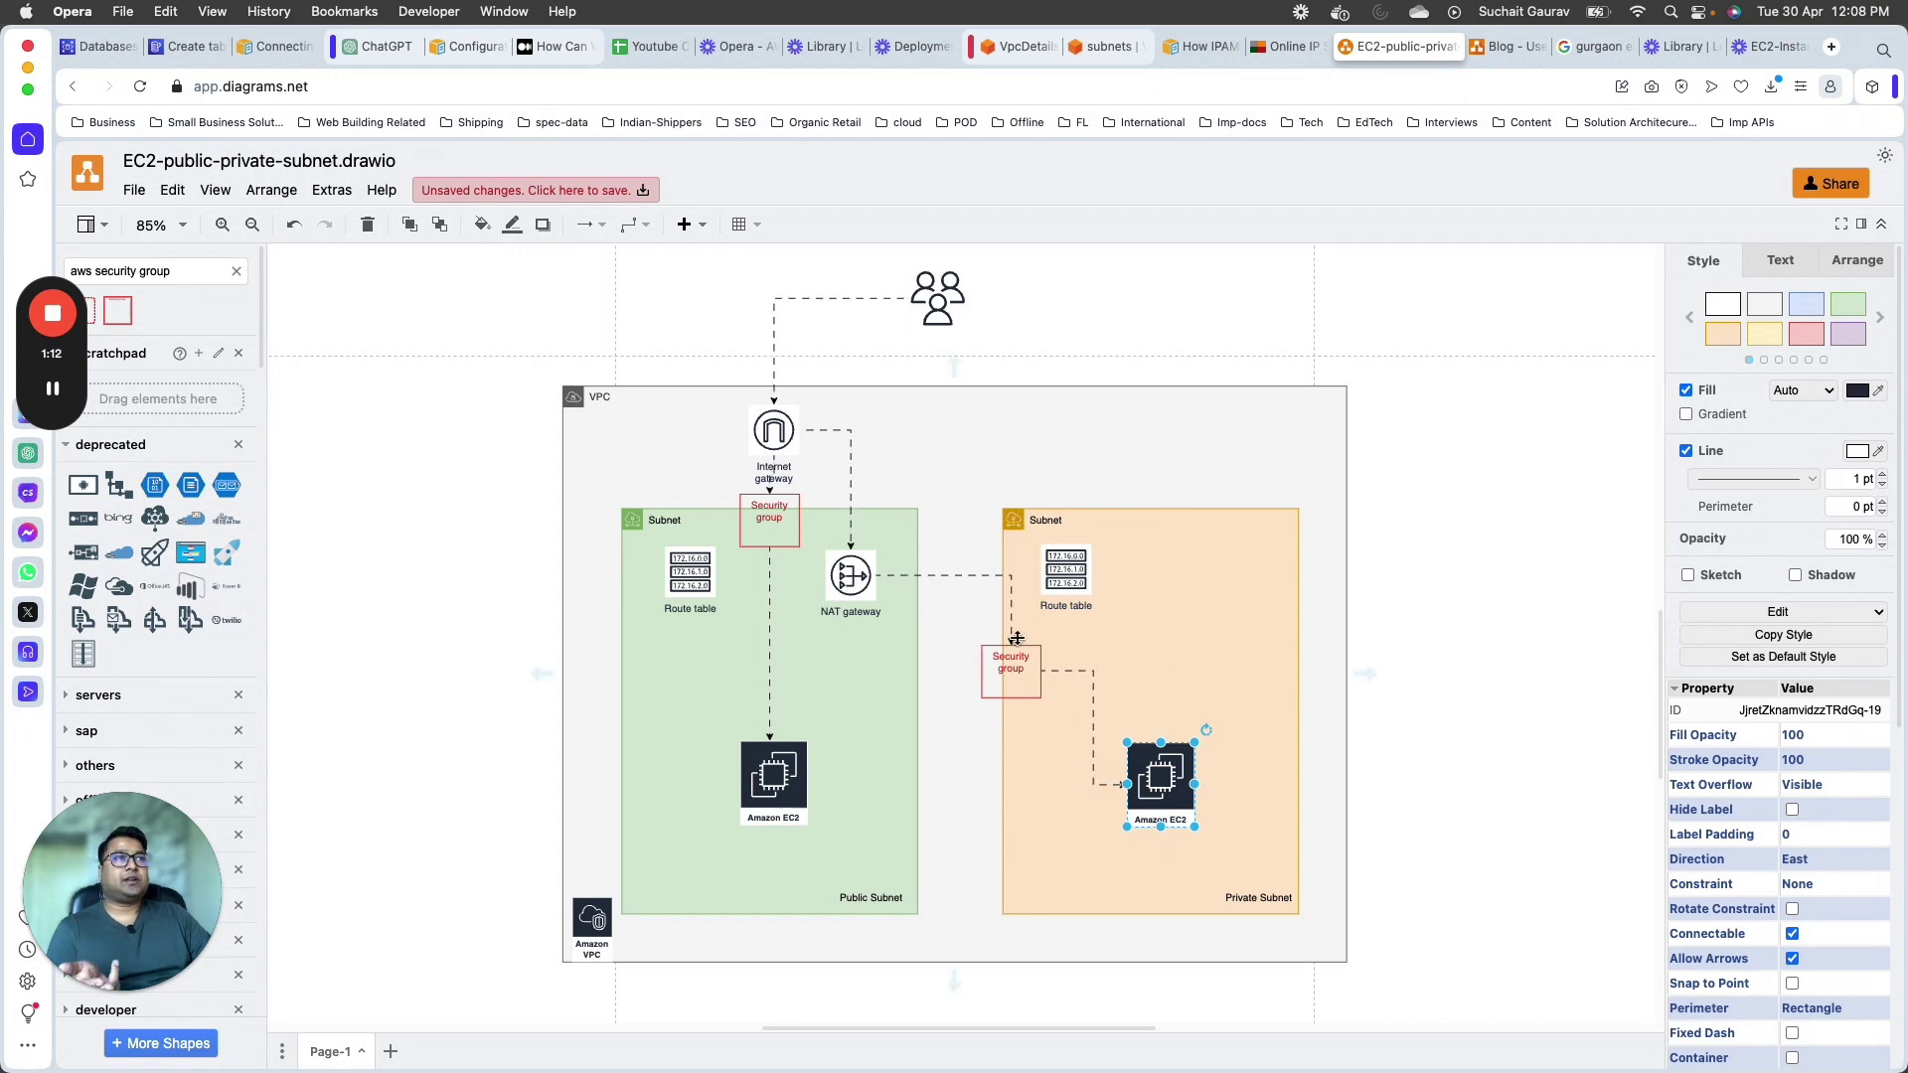
pyautogui.click(1023, 672)
pyautogui.click(1087, 568)
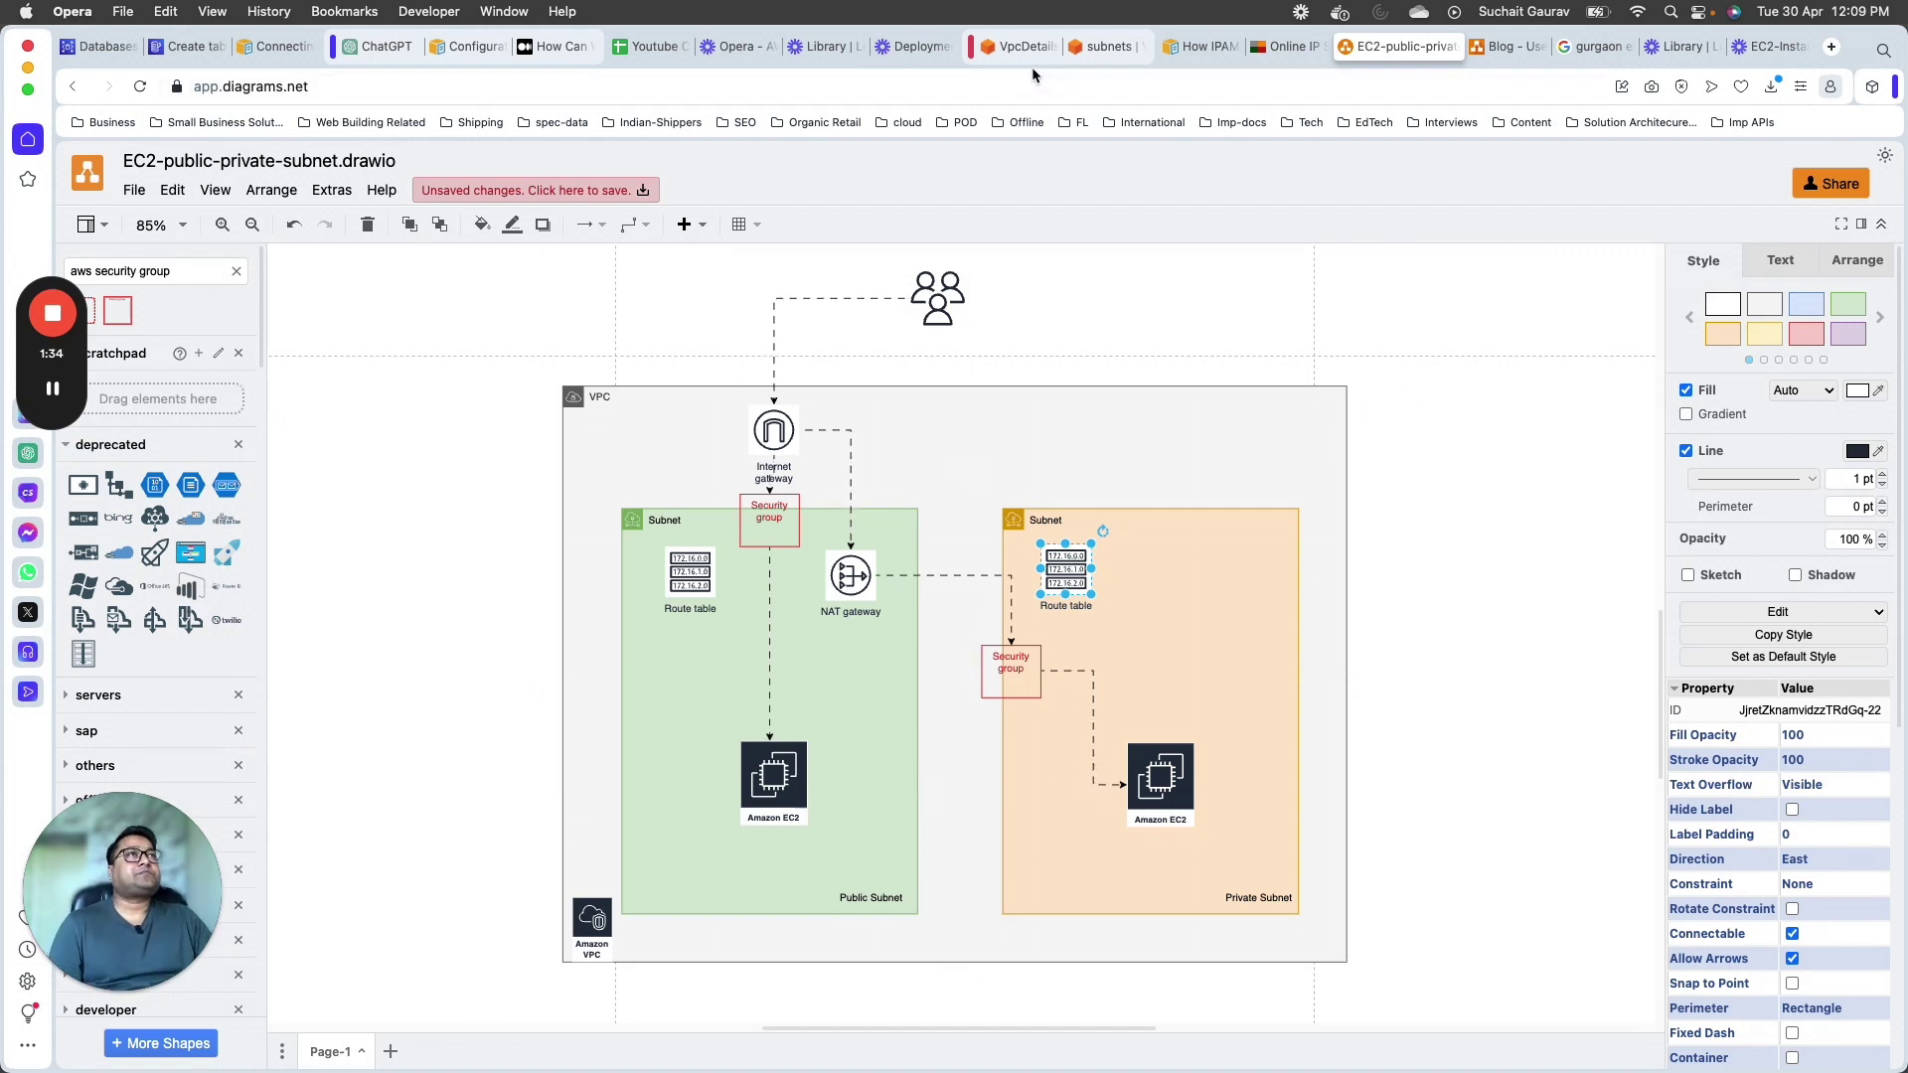
# Step: Switch to the AWS console, go to the EC2 dashboard and start launching a new instance
pyautogui.click(1097, 56)
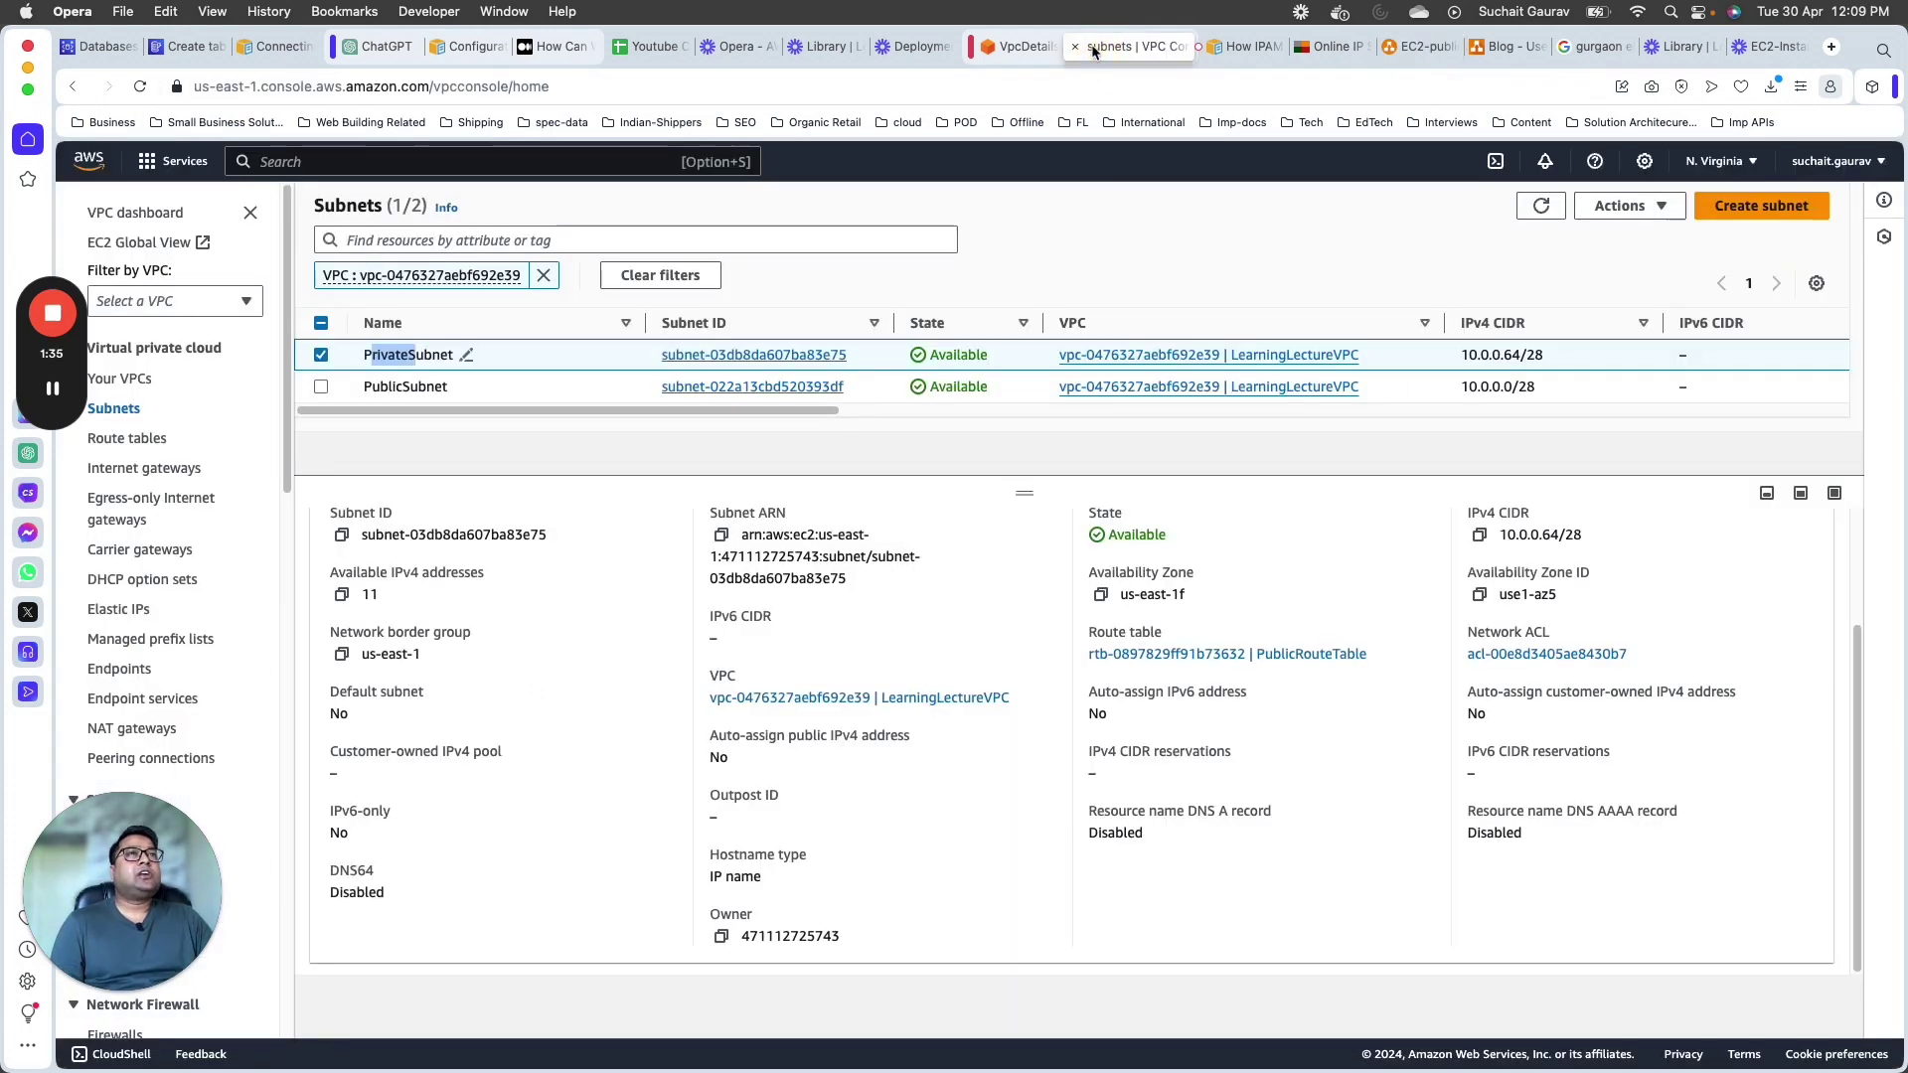
pyautogui.click(75, 157)
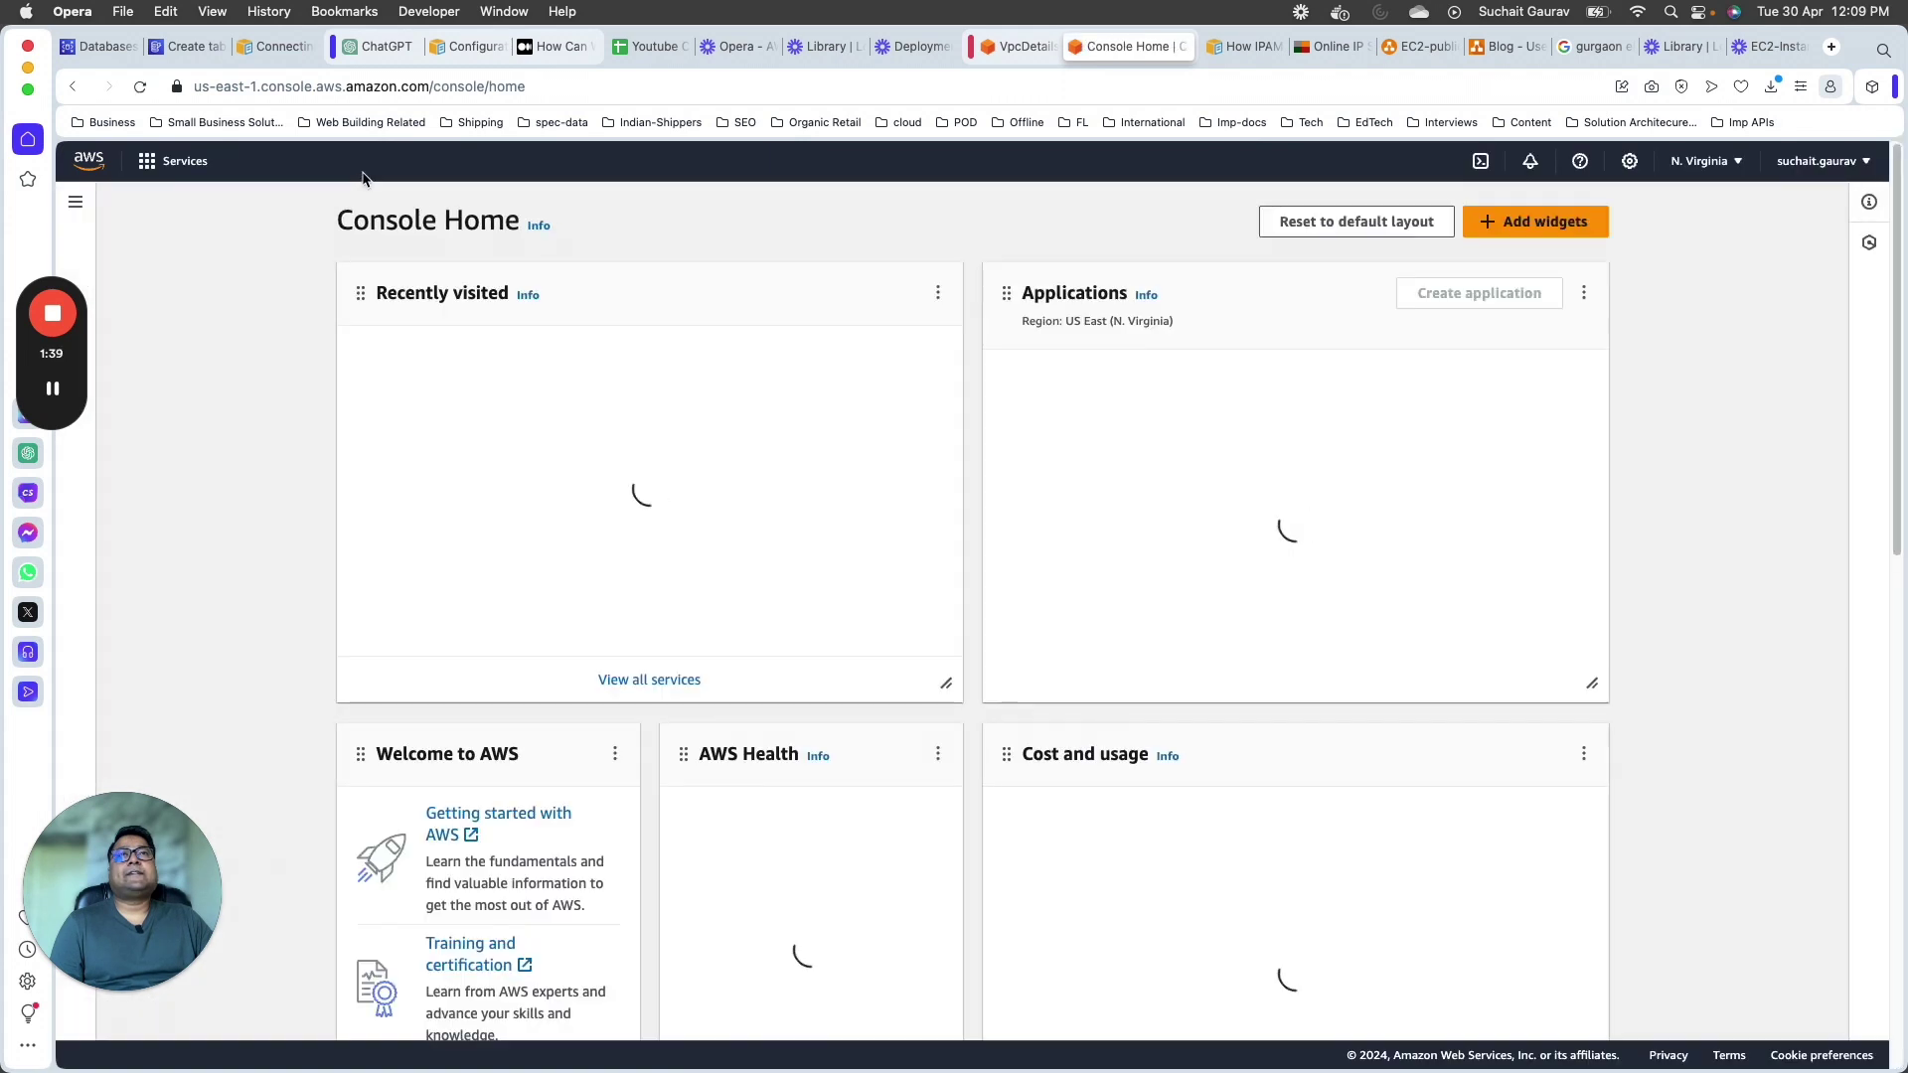
pyautogui.click(409, 355)
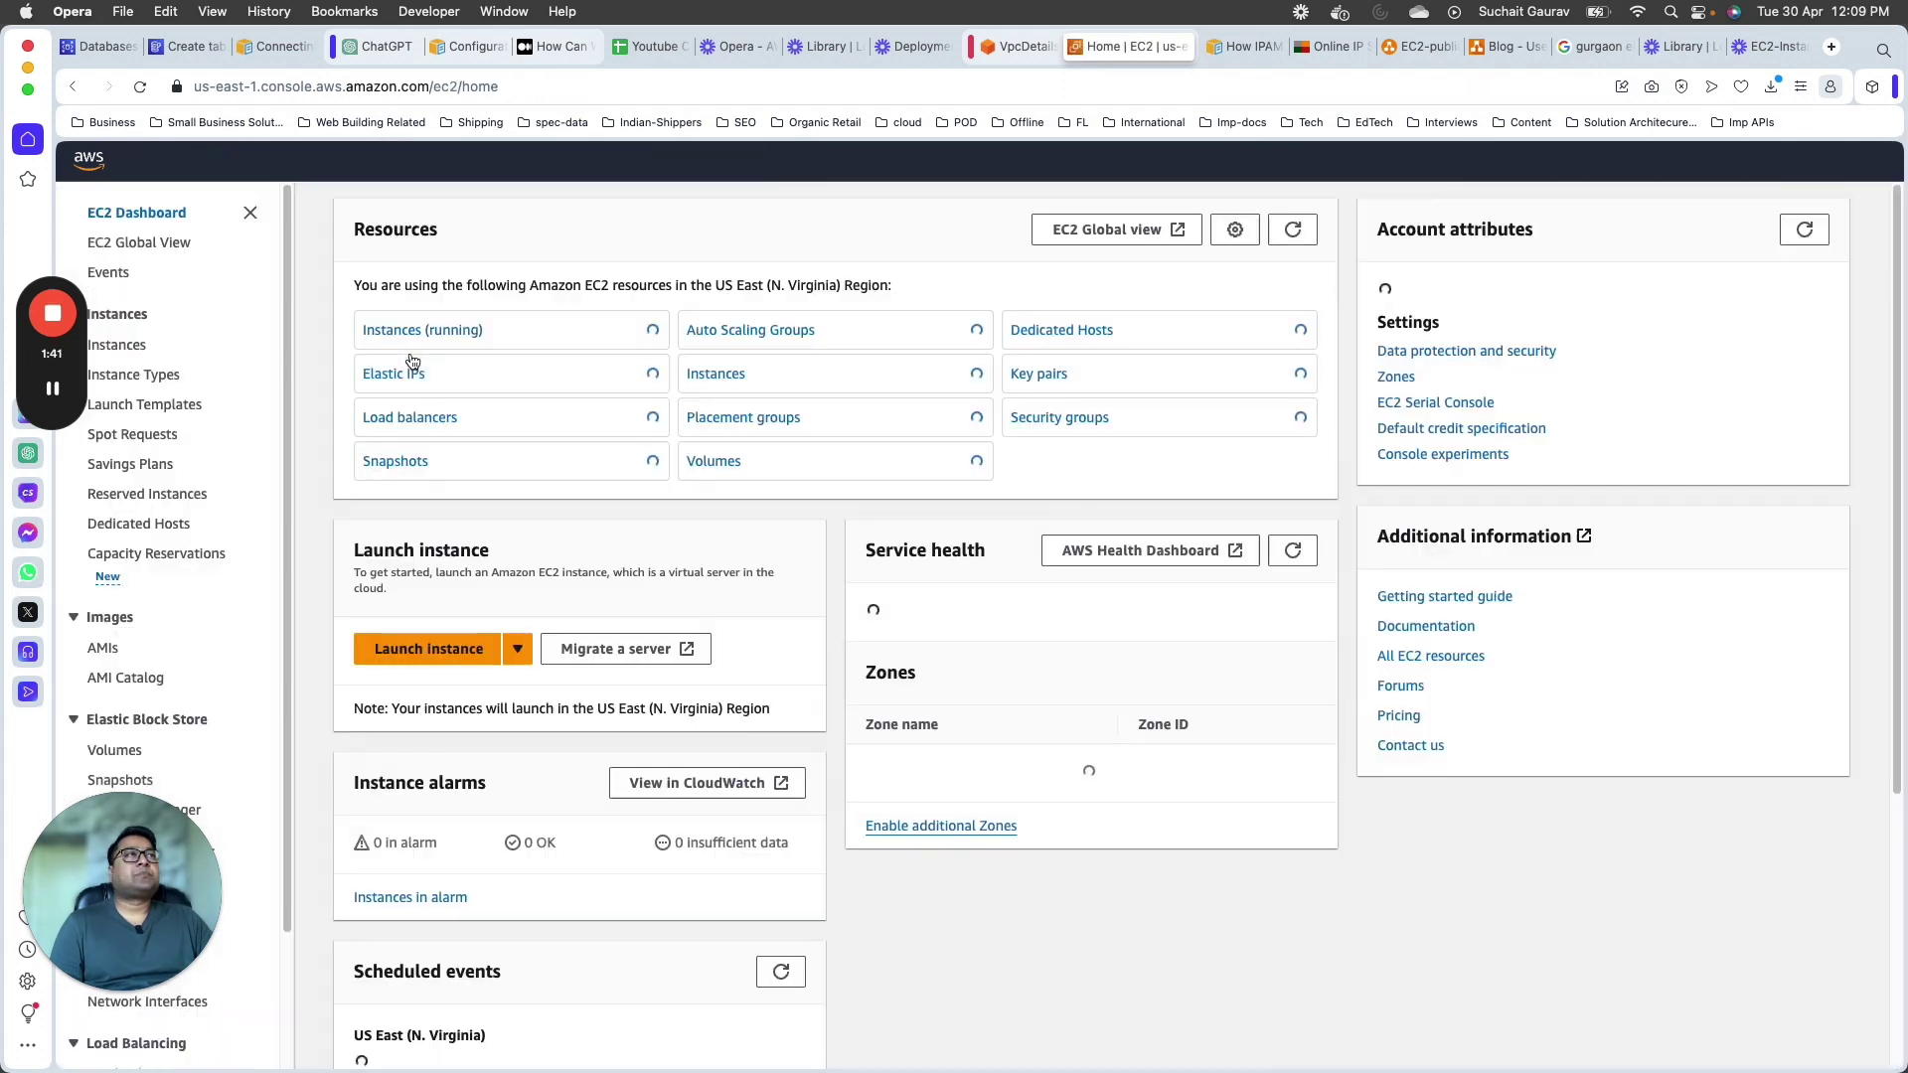
pyautogui.click(431, 644)
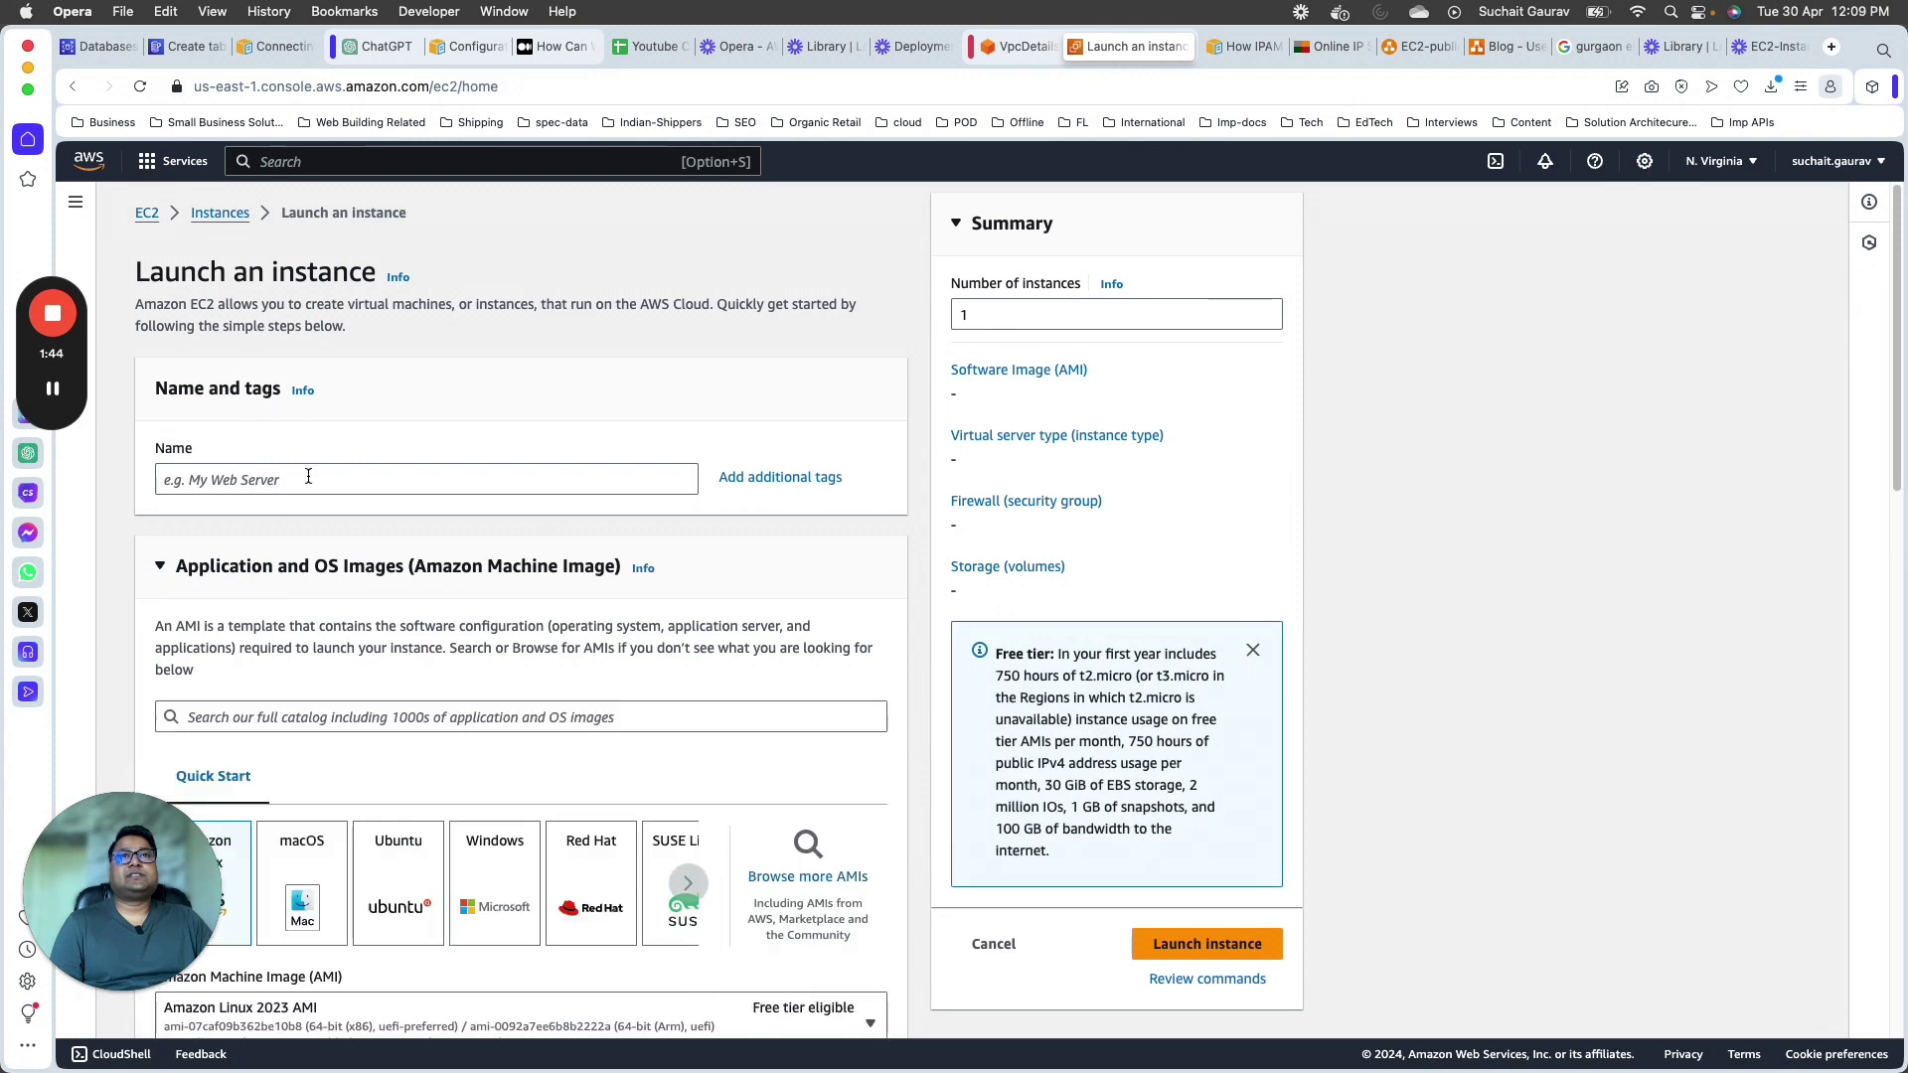
# Step: Name the new instance LearningLecturePrivateInstance
pyautogui.click(308, 477)
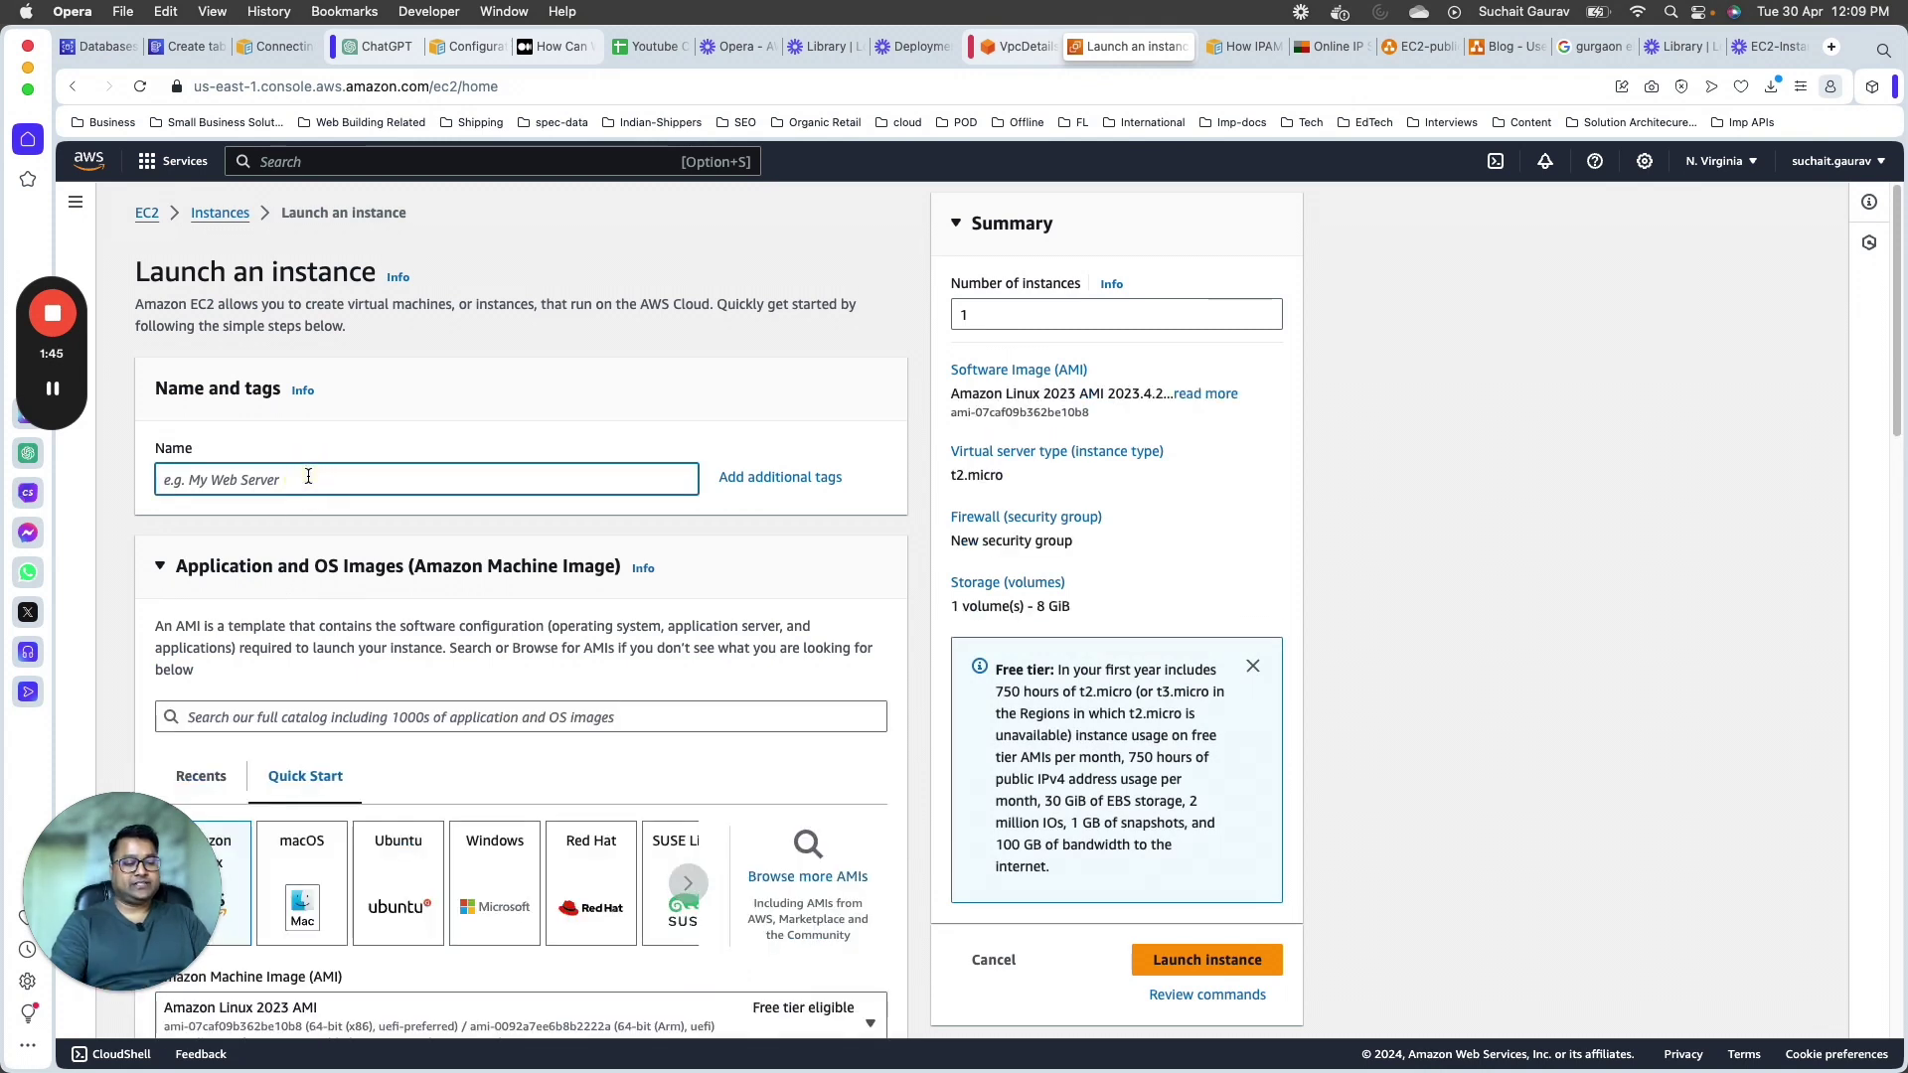
pyautogui.write('Learning')
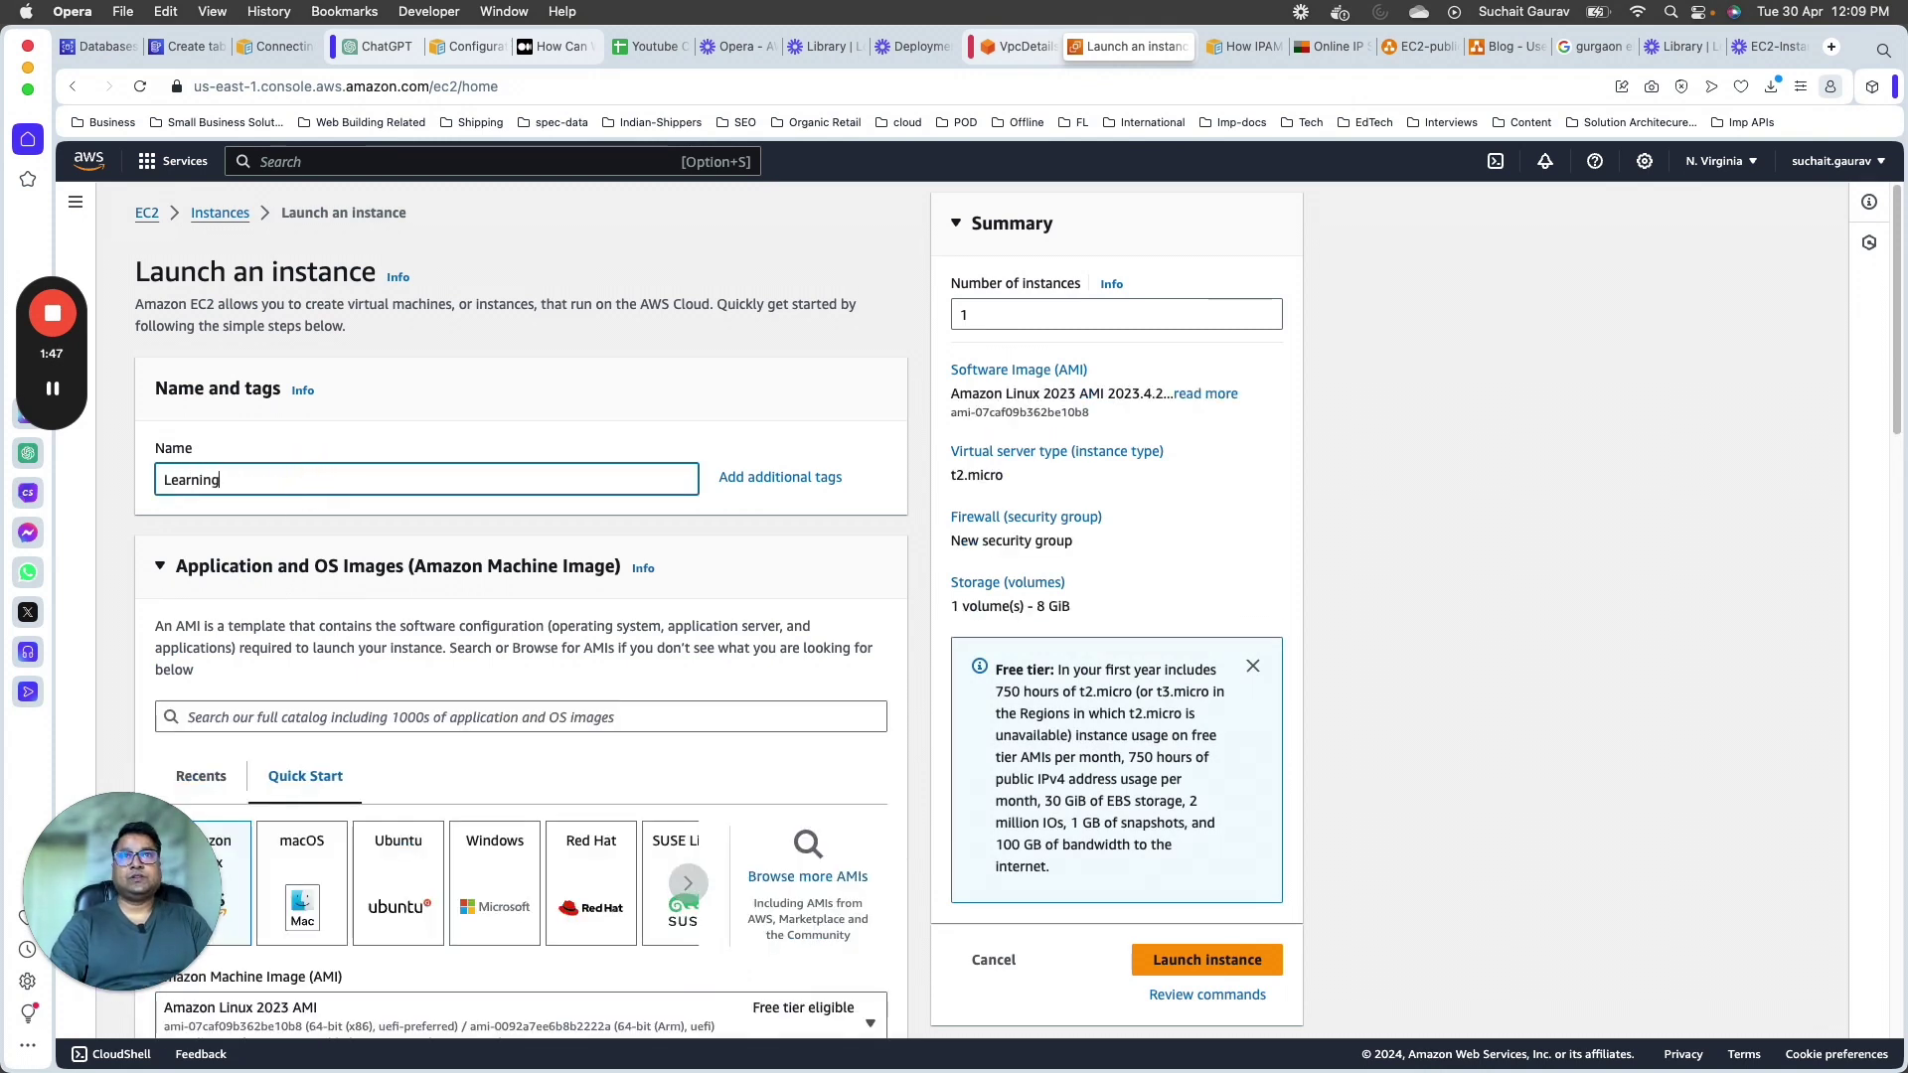
pyautogui.write('LecturePri')
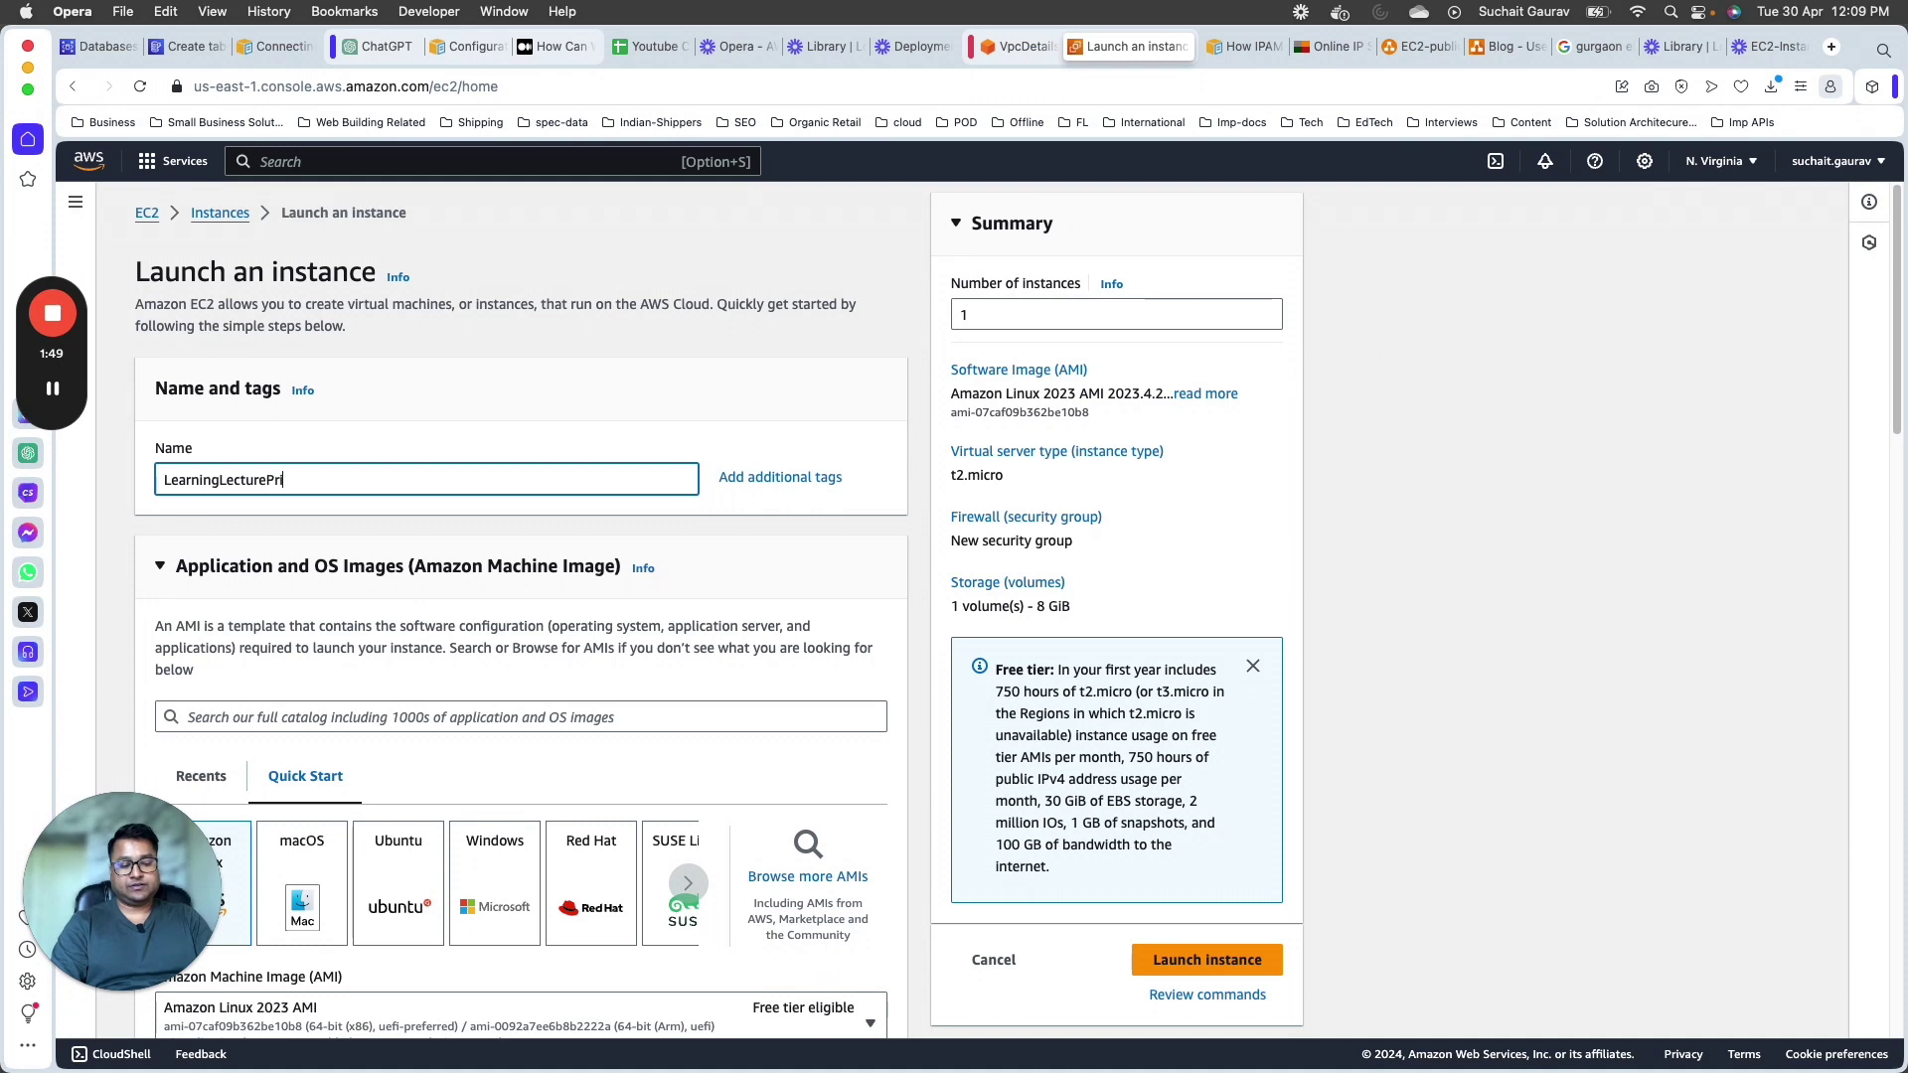
pyautogui.write('vate')
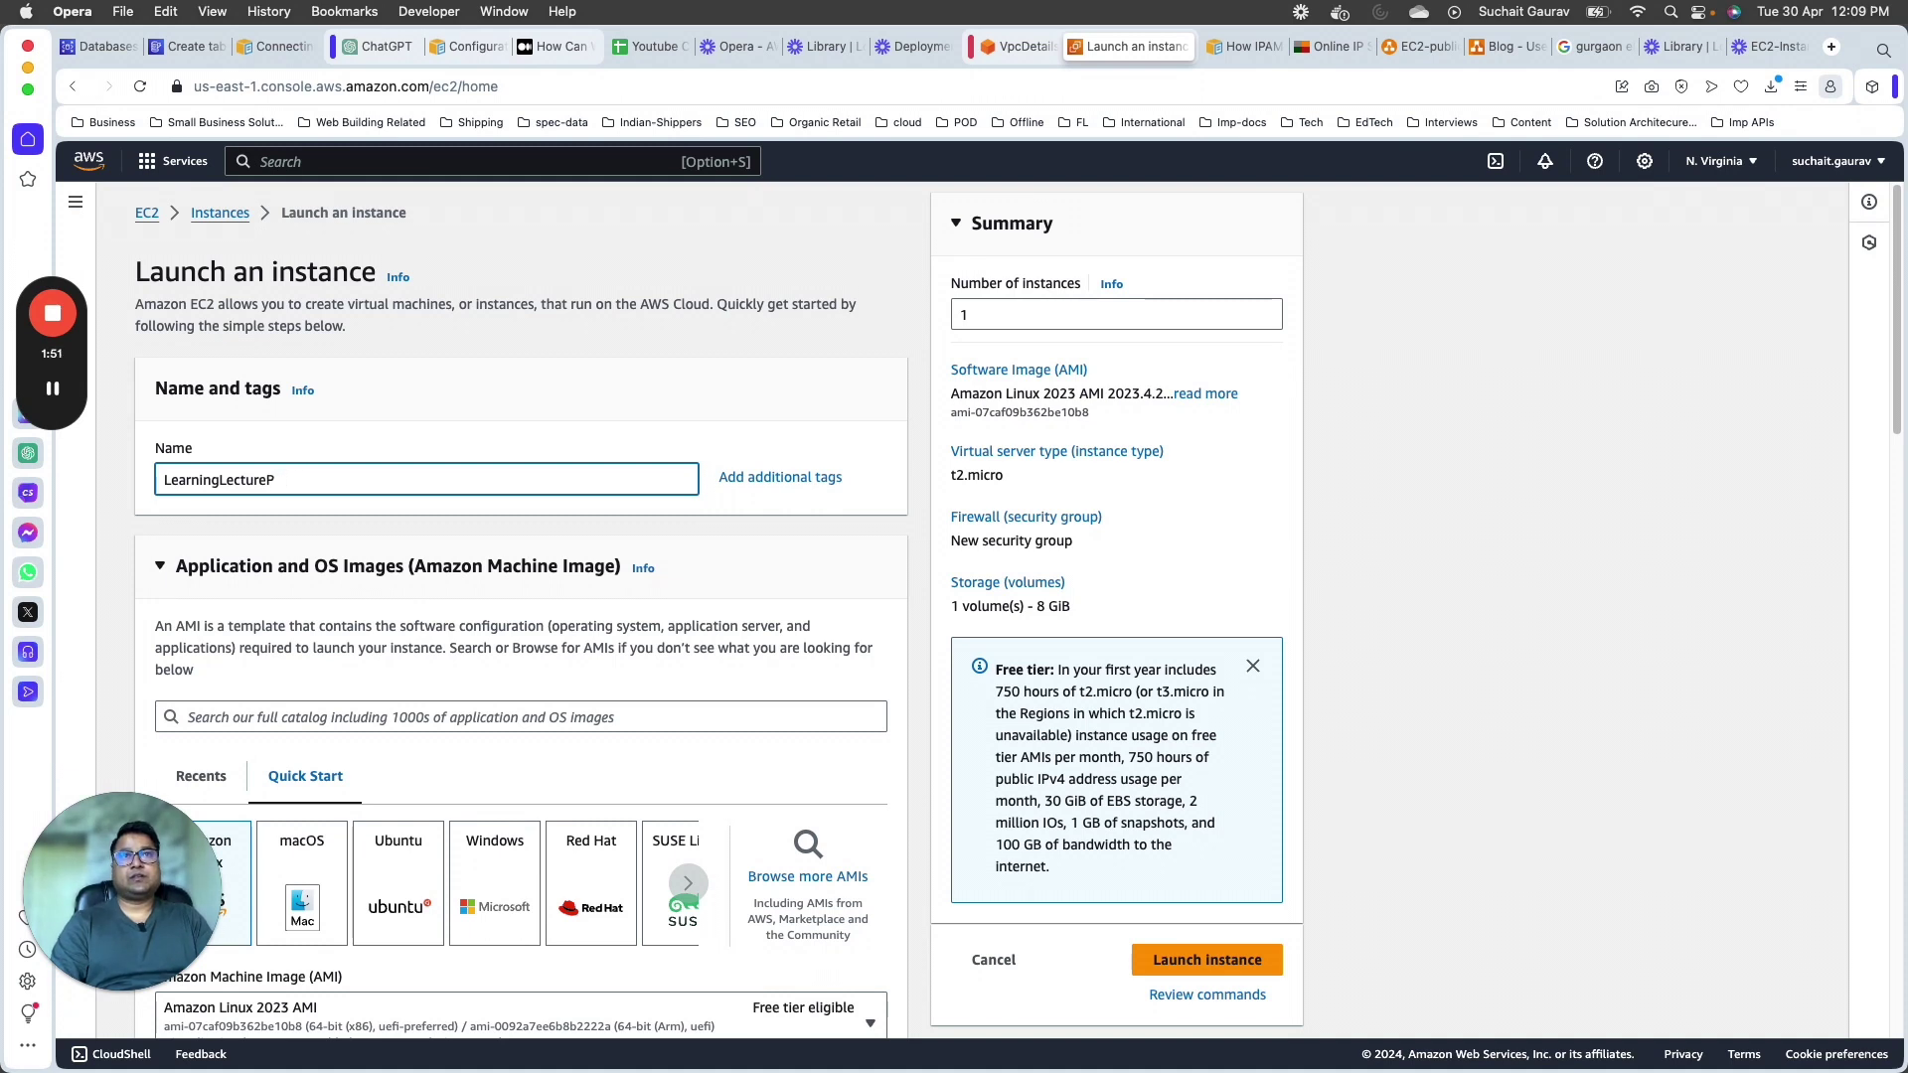
pyautogui.write('PrivateIn')
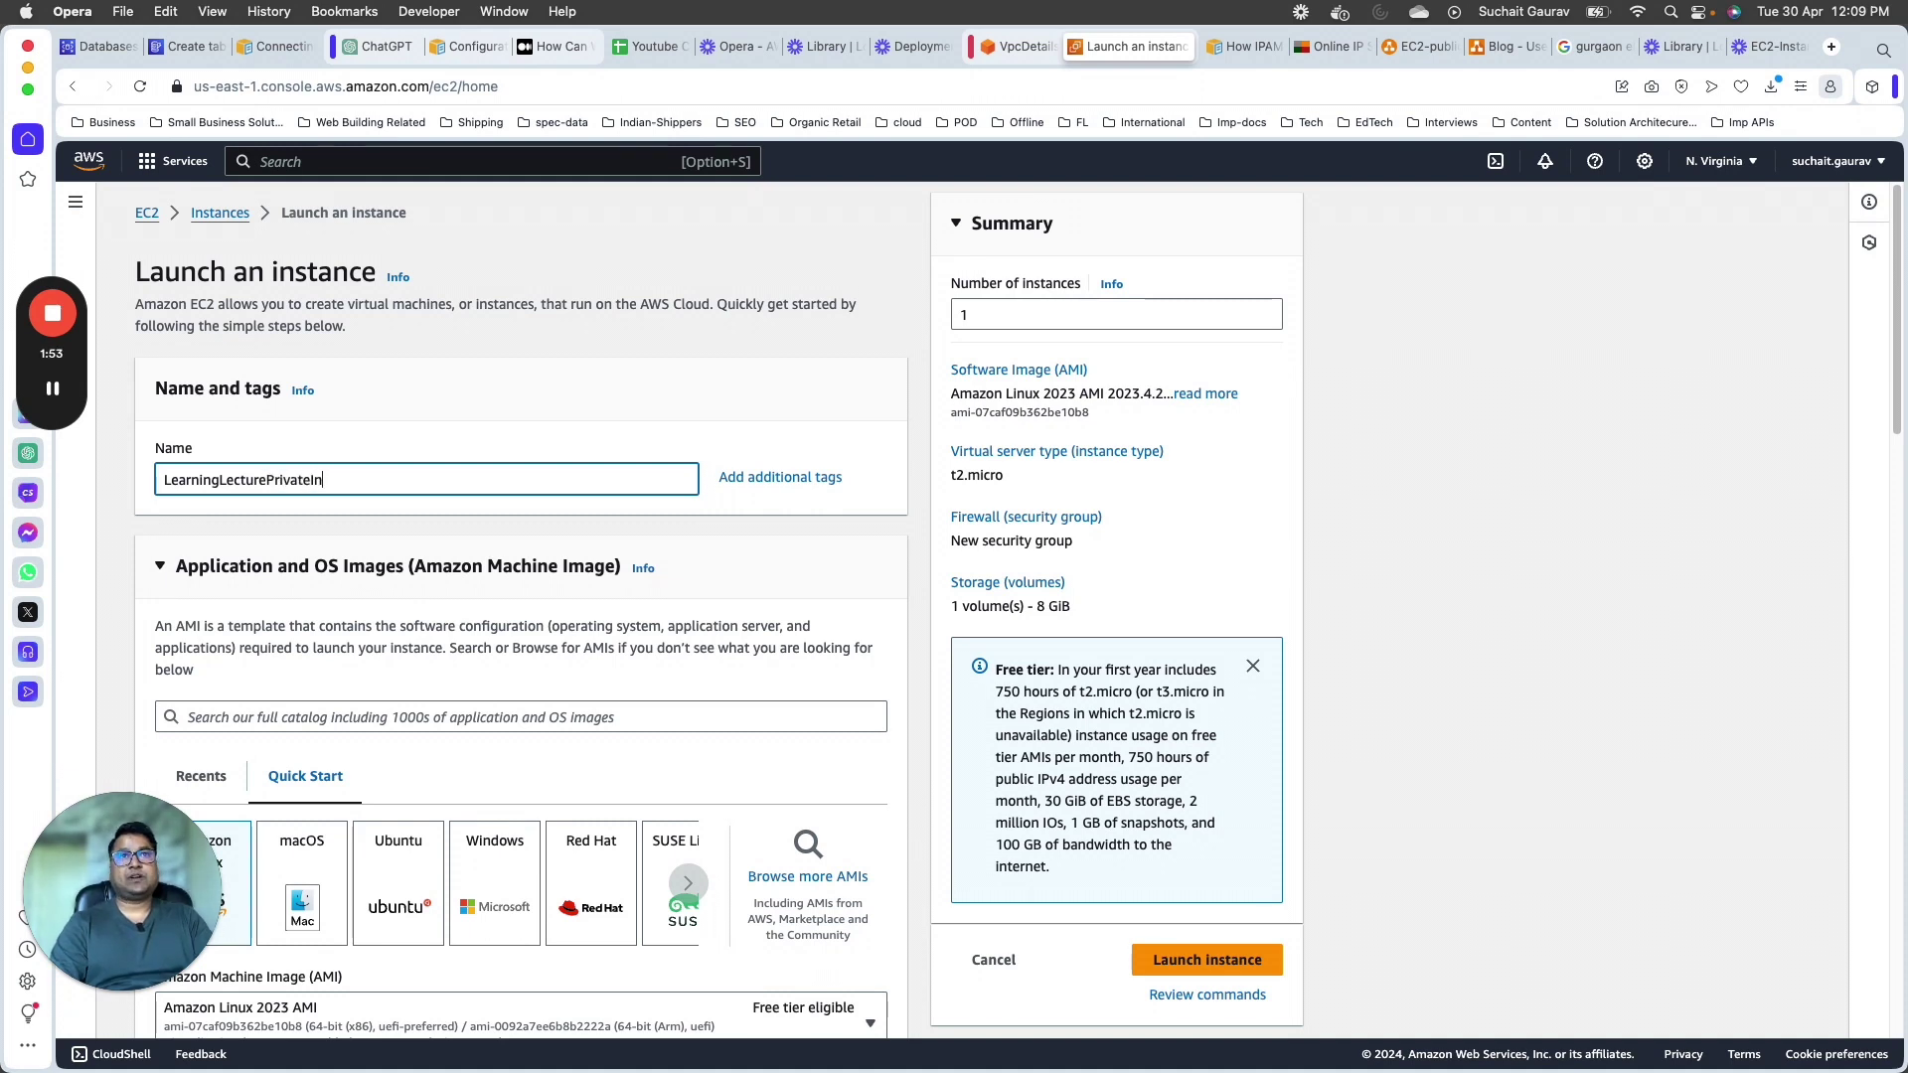
pyautogui.write('stance')
# Step: Choose k1 as the instance's login key pair
pyautogui.scroll(-6, 156, 860)
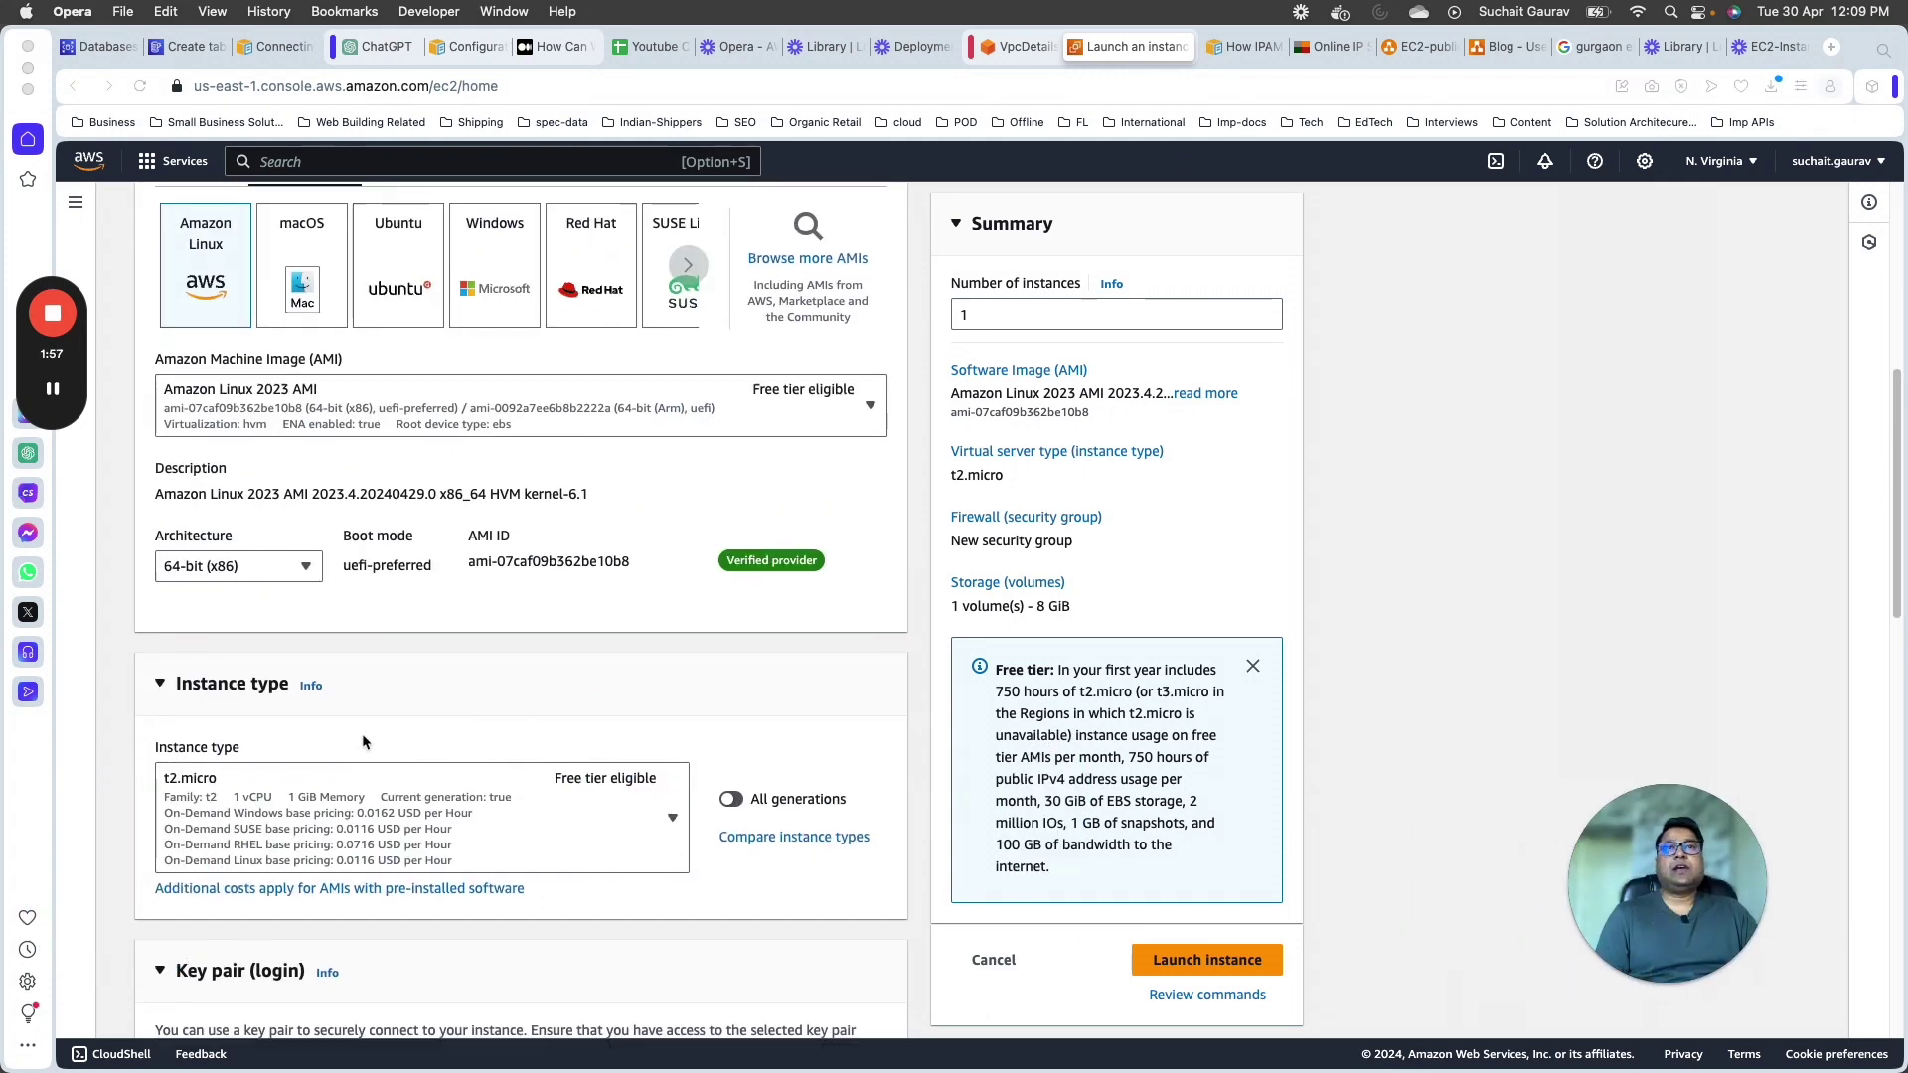
pyautogui.scroll(-5, 361, 733)
pyautogui.click(415, 601)
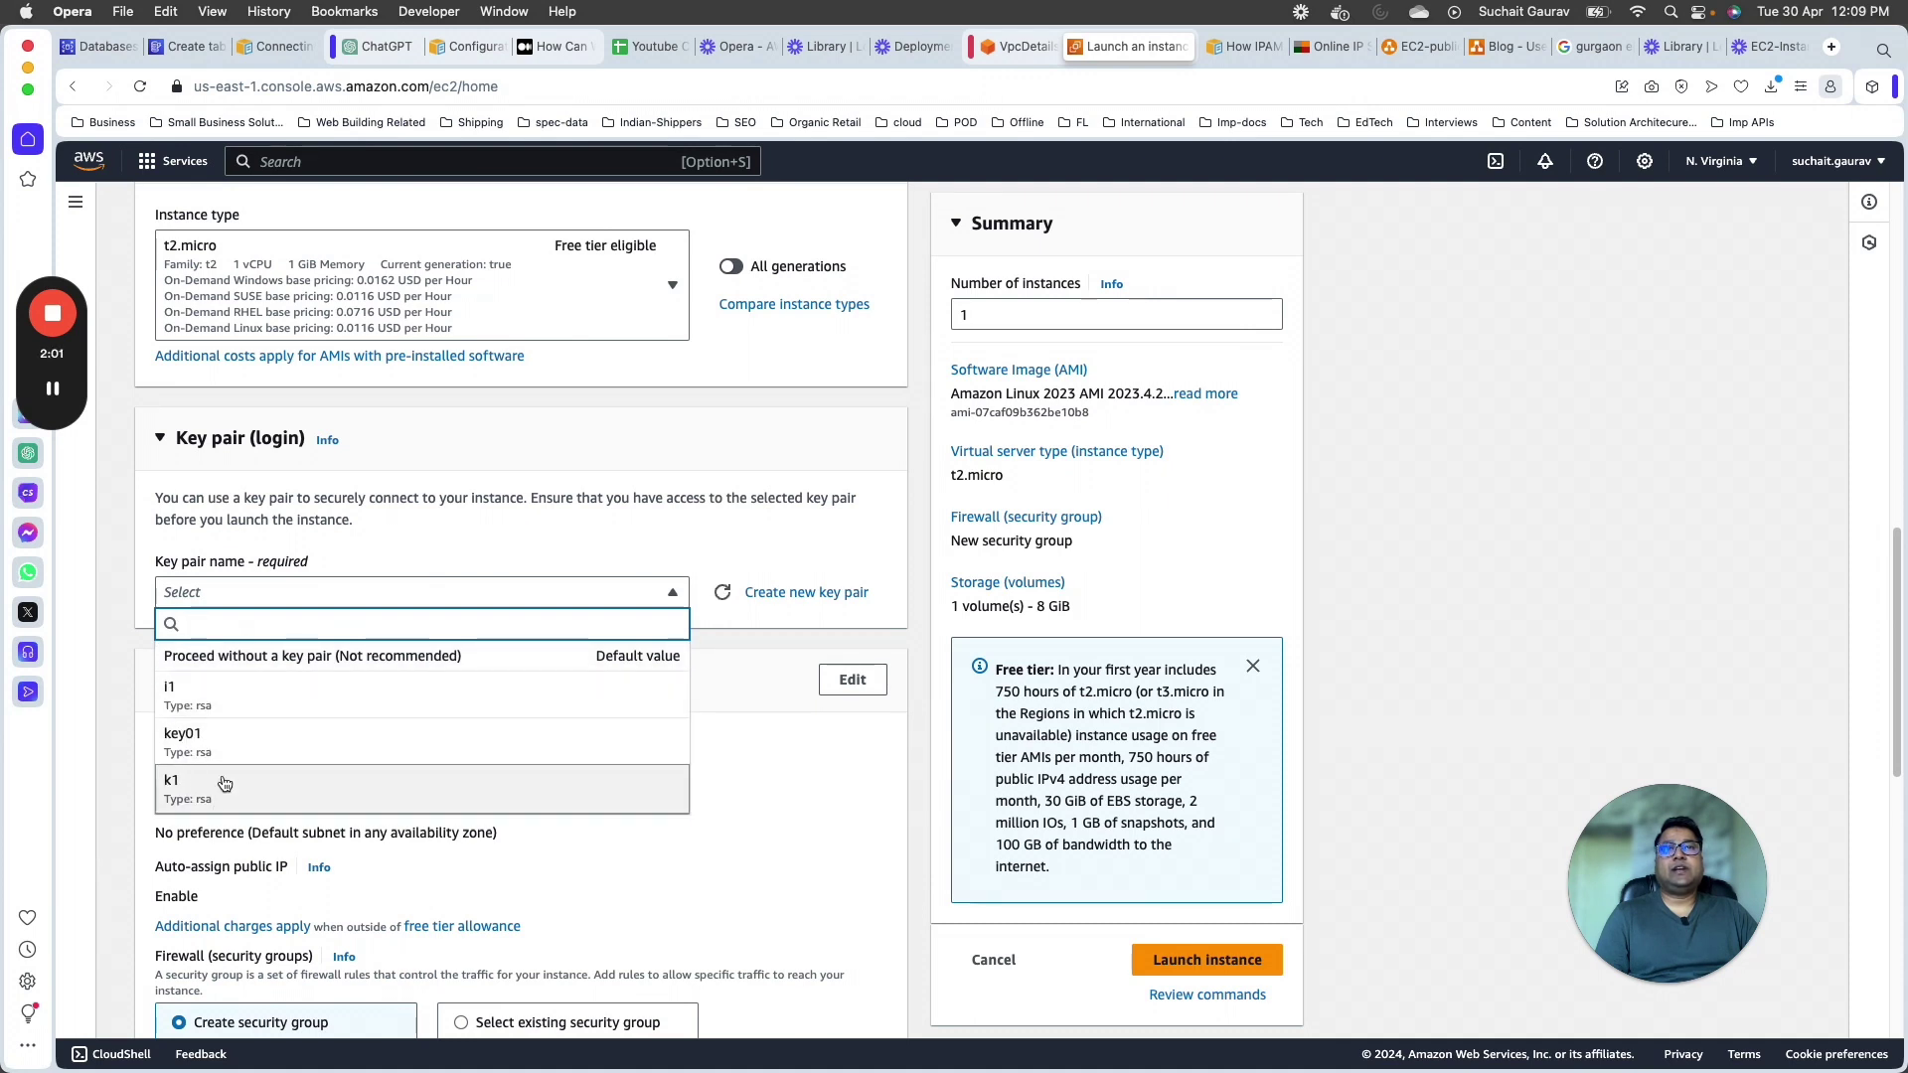
pyautogui.click(193, 787)
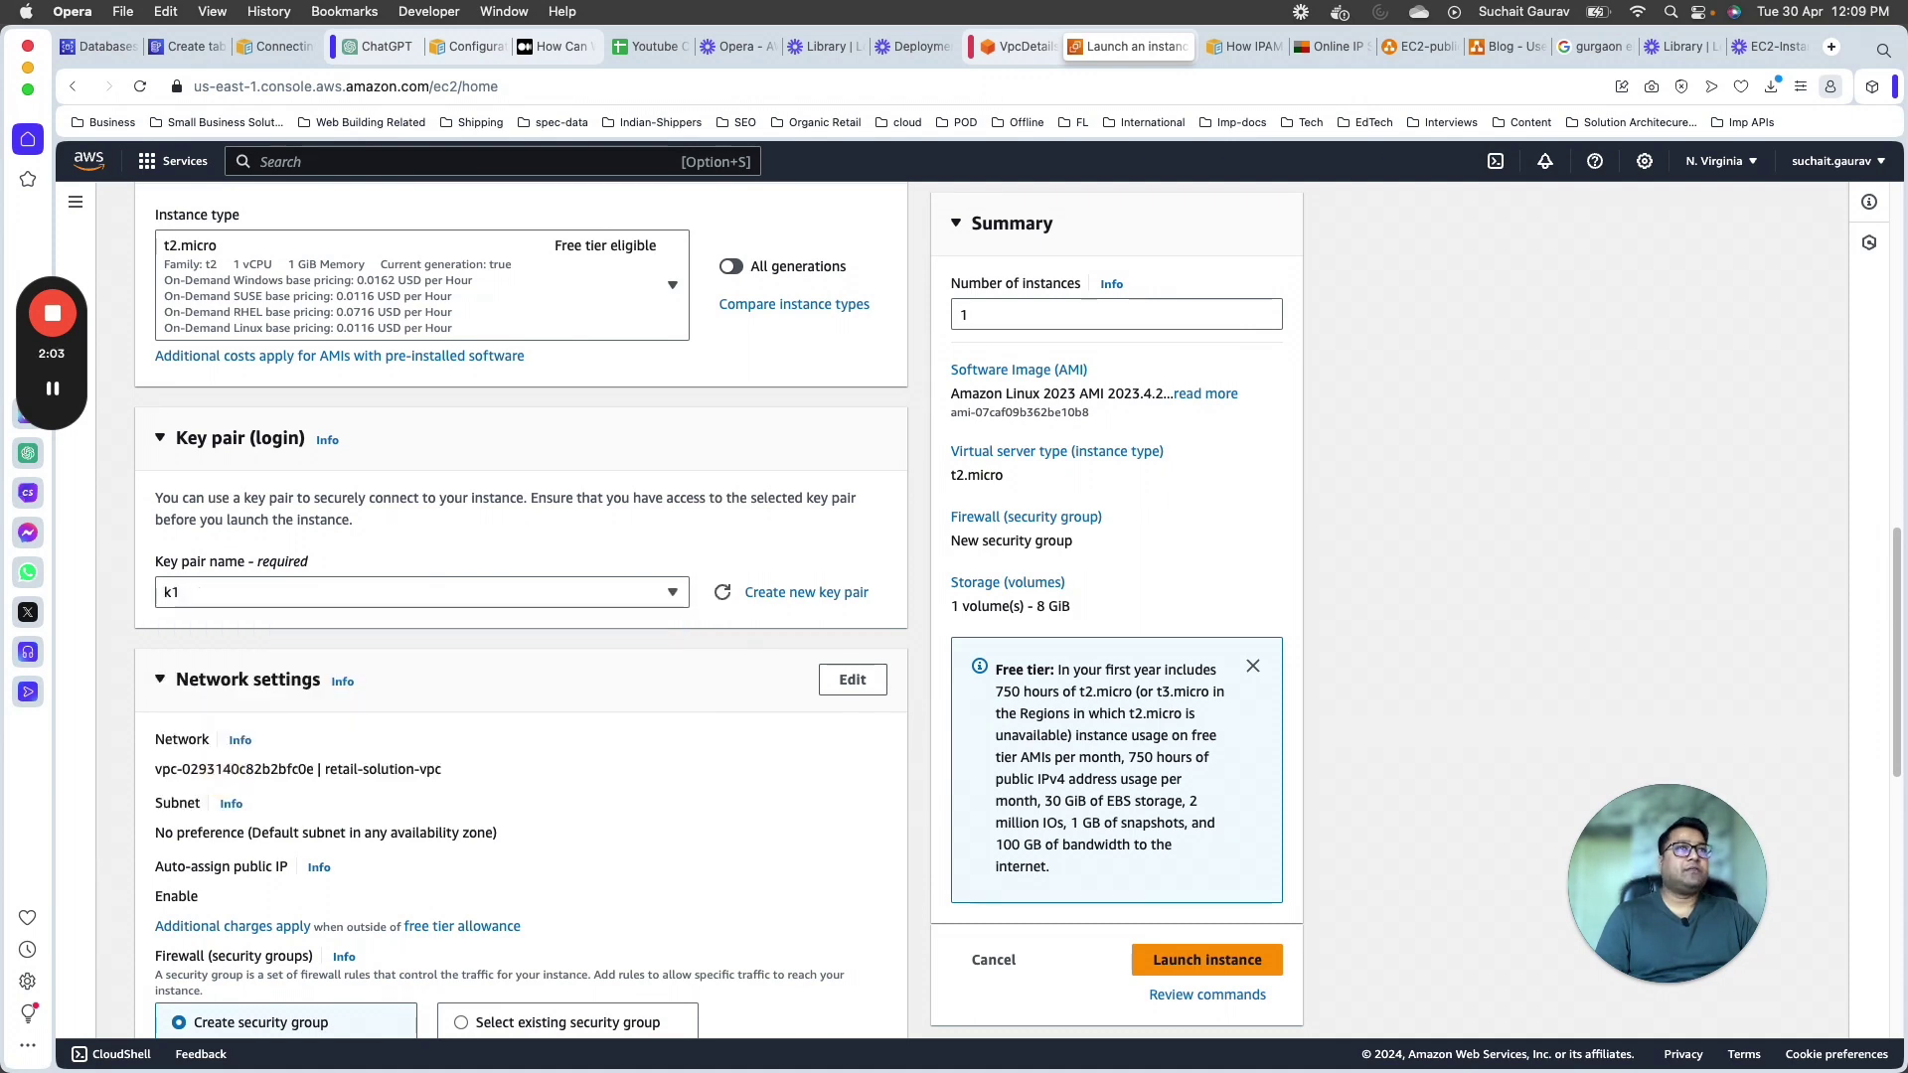
# Step: Switch to the Terminal, stop the running ping and clear the screen
pyautogui.press('super+Tab')
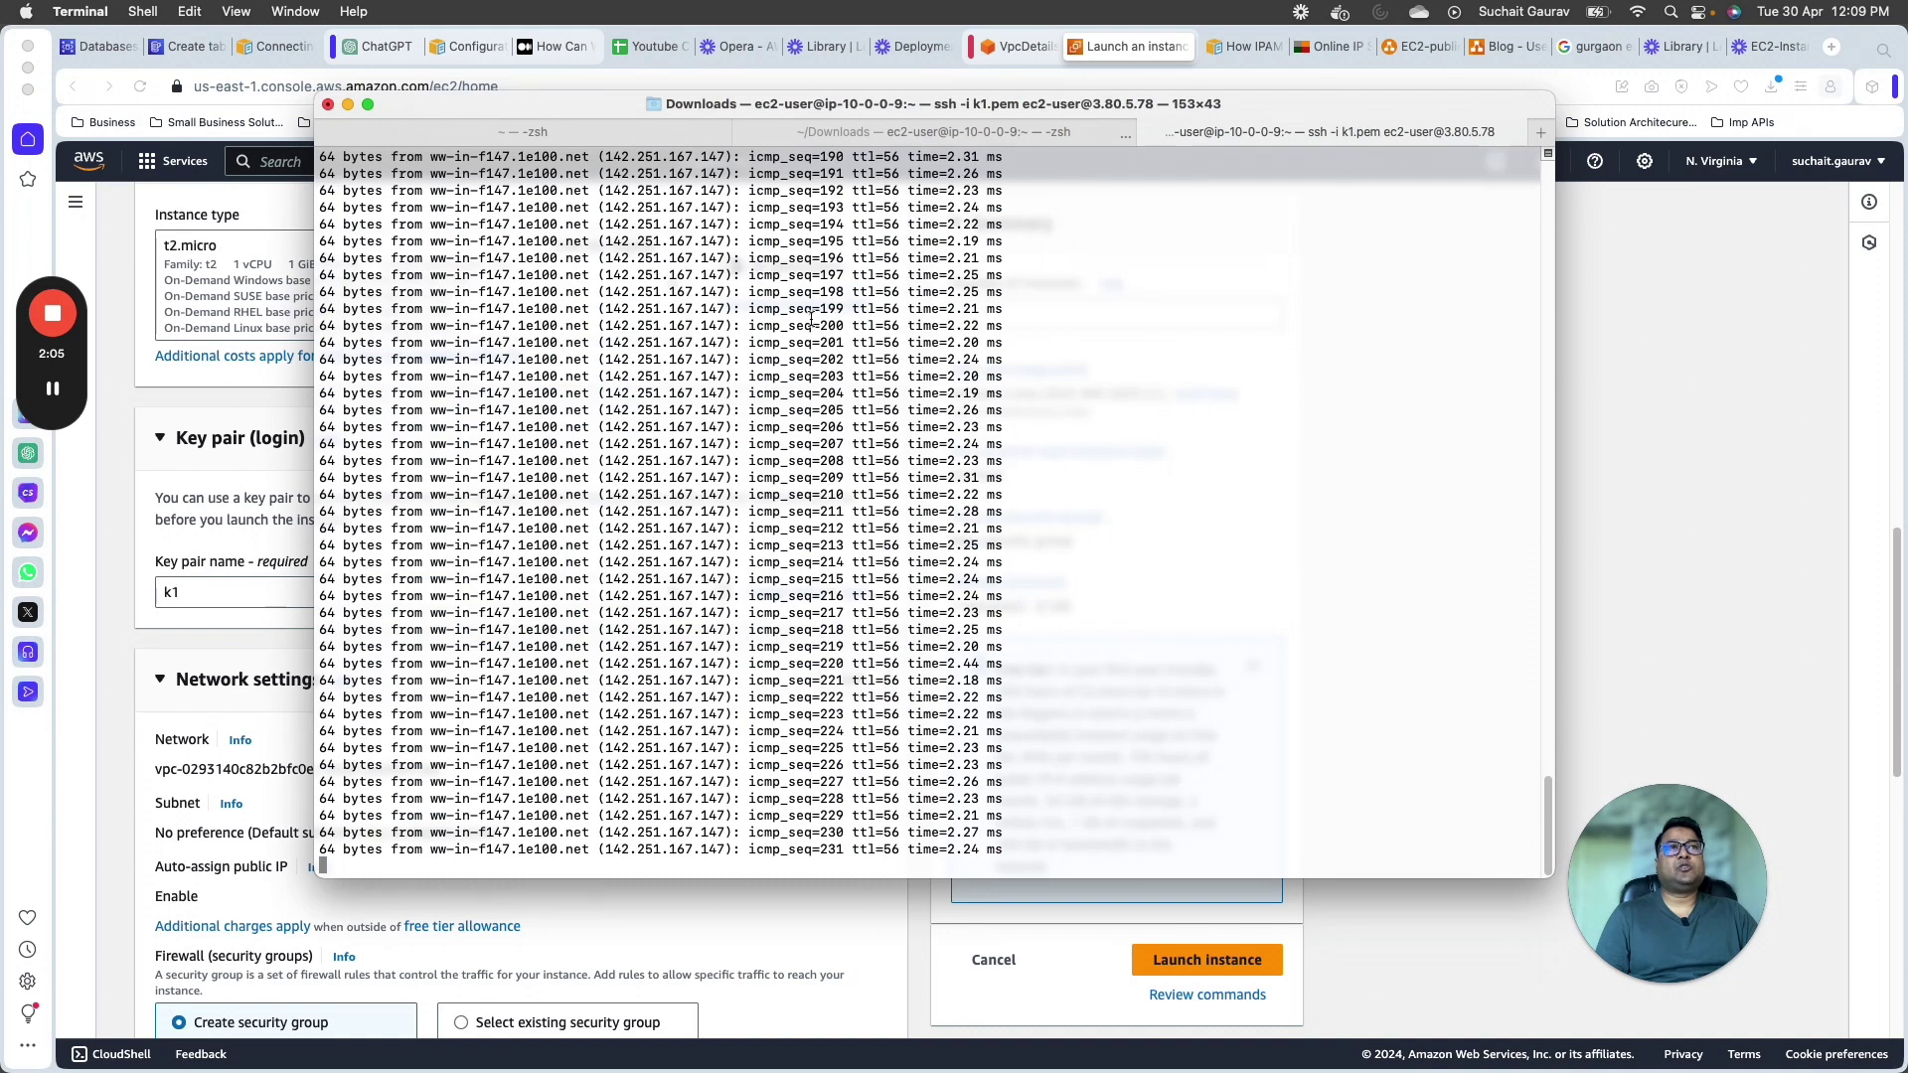
pyautogui.moveTo(811, 318); pyautogui.dragTo(1099, 648)
pyautogui.click(1099, 650)
pyautogui.hotkey('ctrl', 'c')
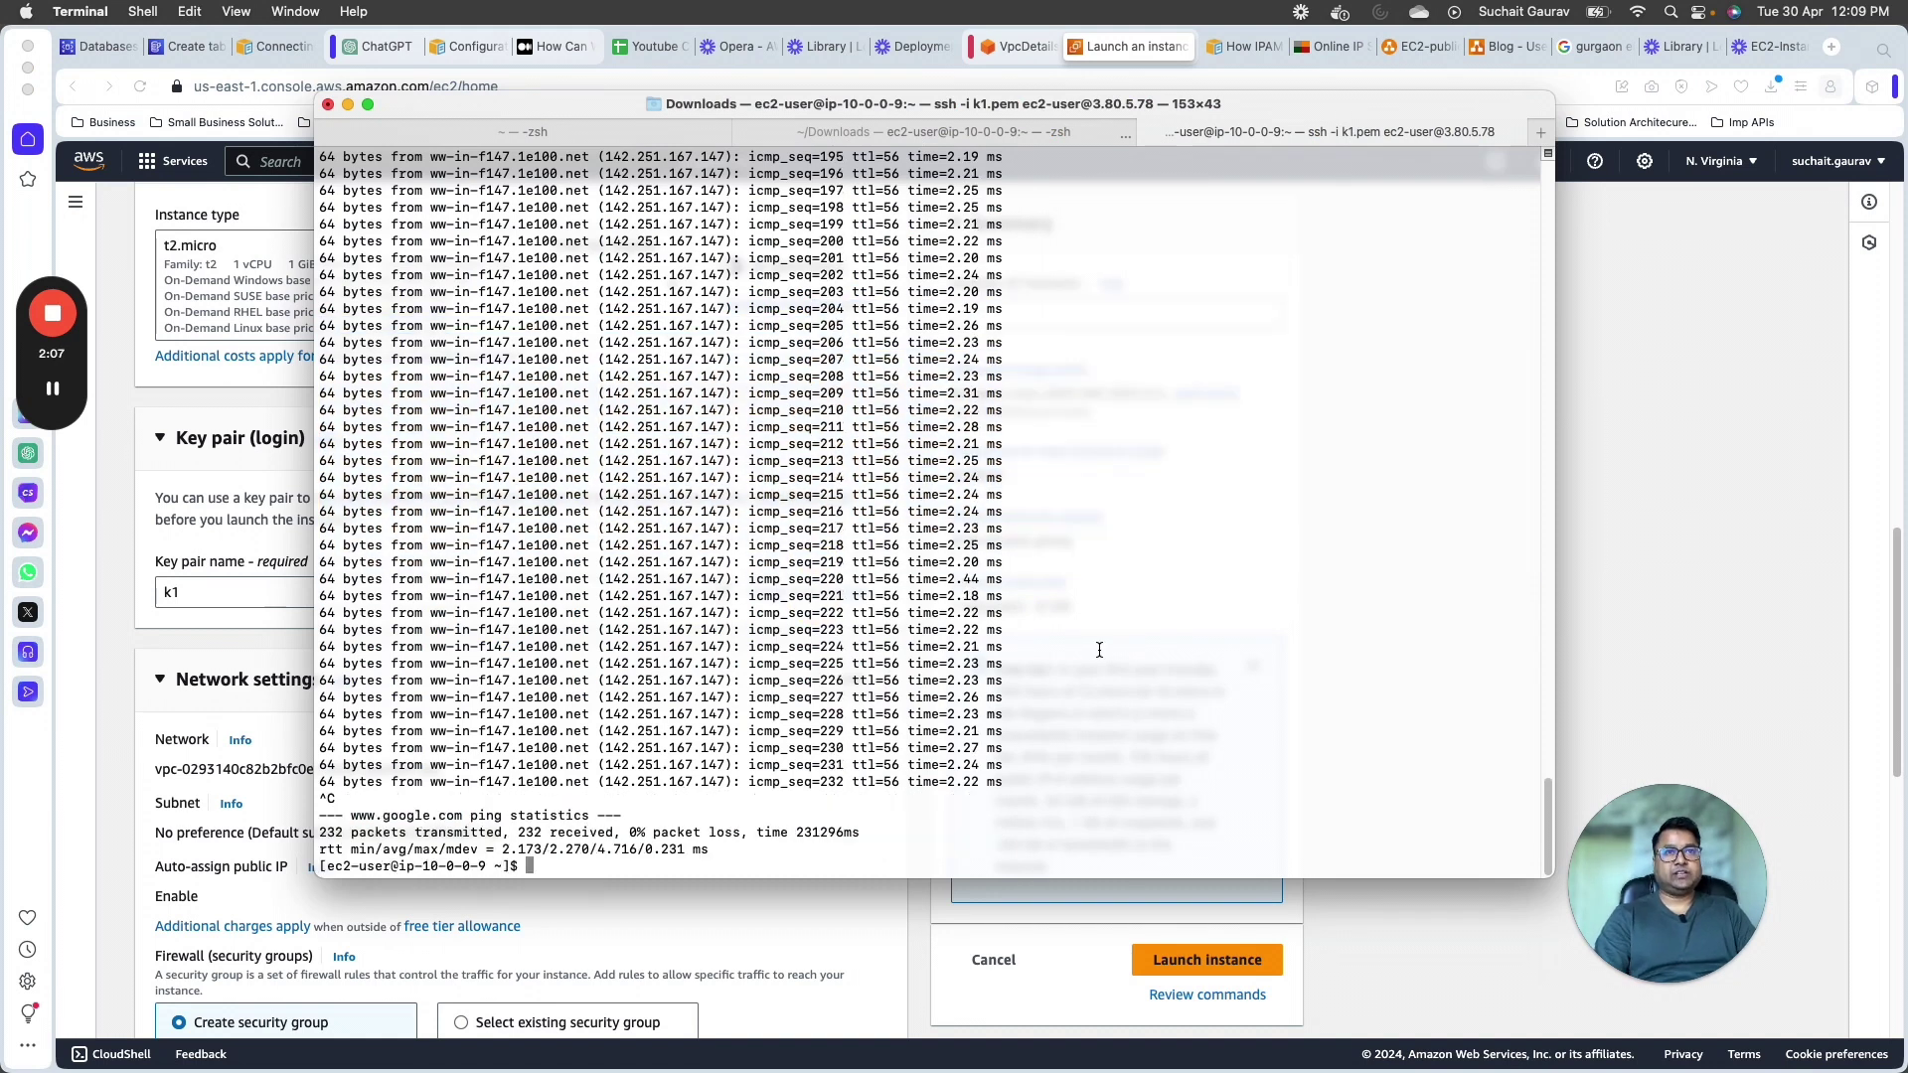
pyautogui.write('clear')
pyautogui.press('Return')
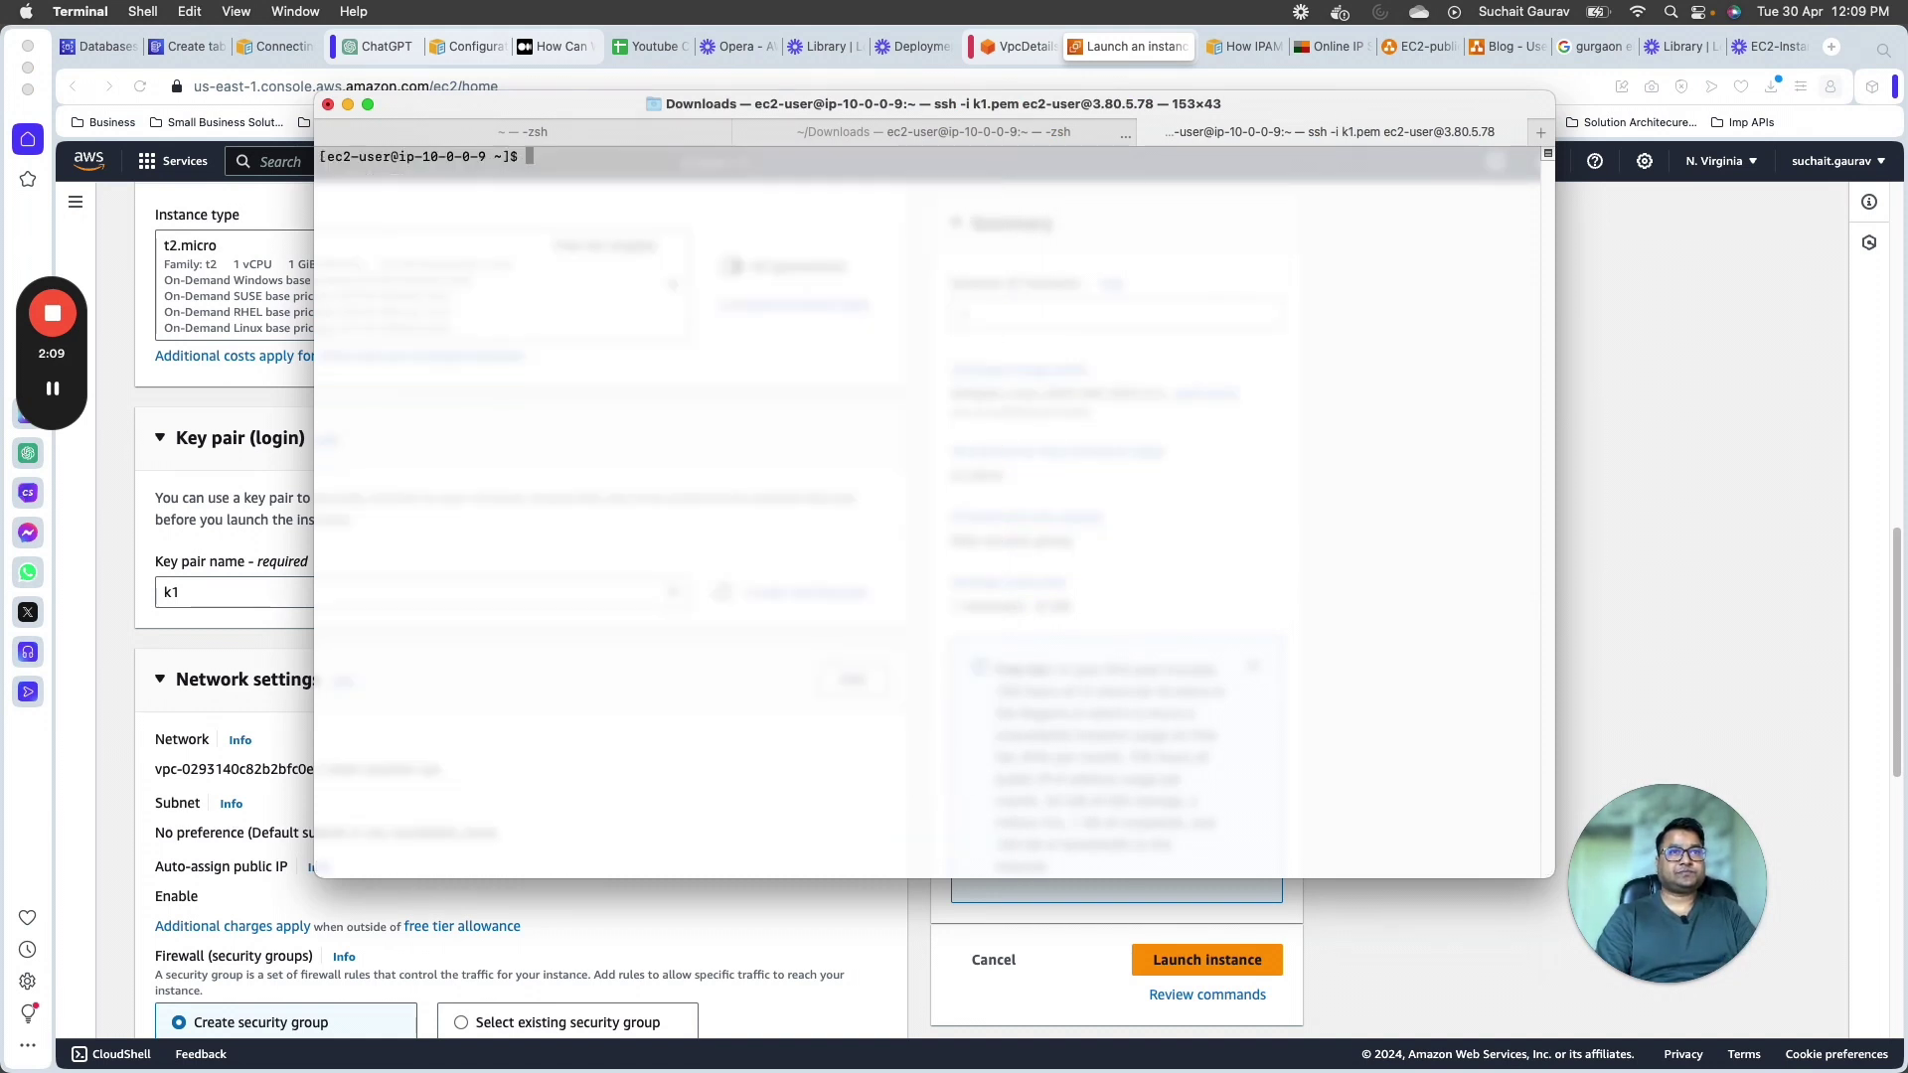
# Step: Print the remote working directory with pwd and exit the SSH session
pyautogui.write('pwd')
pyautogui.press('Return')
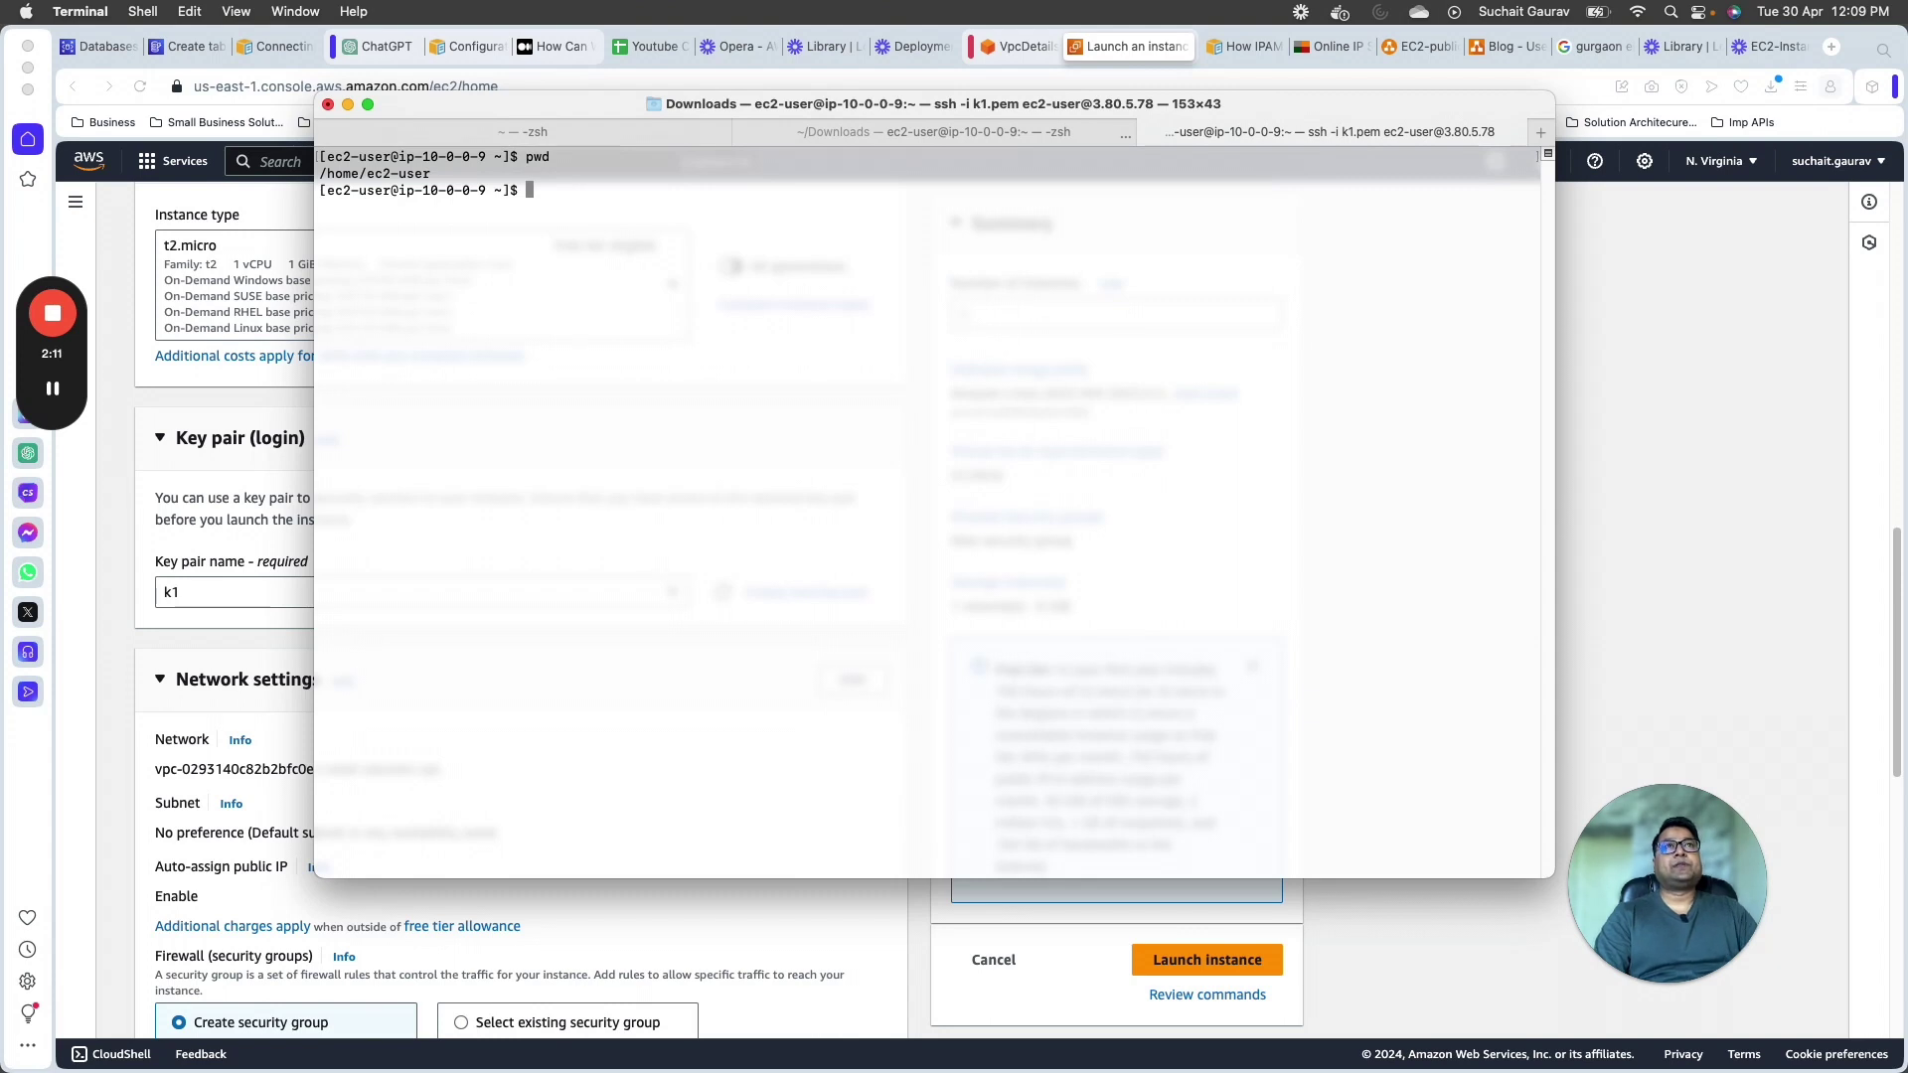
pyautogui.write('exit')
pyautogui.press('Return')
# Step: Clear the local terminal and check for the key file in Downloads with "ls -lrt | grep k1"
pyautogui.write('cle')
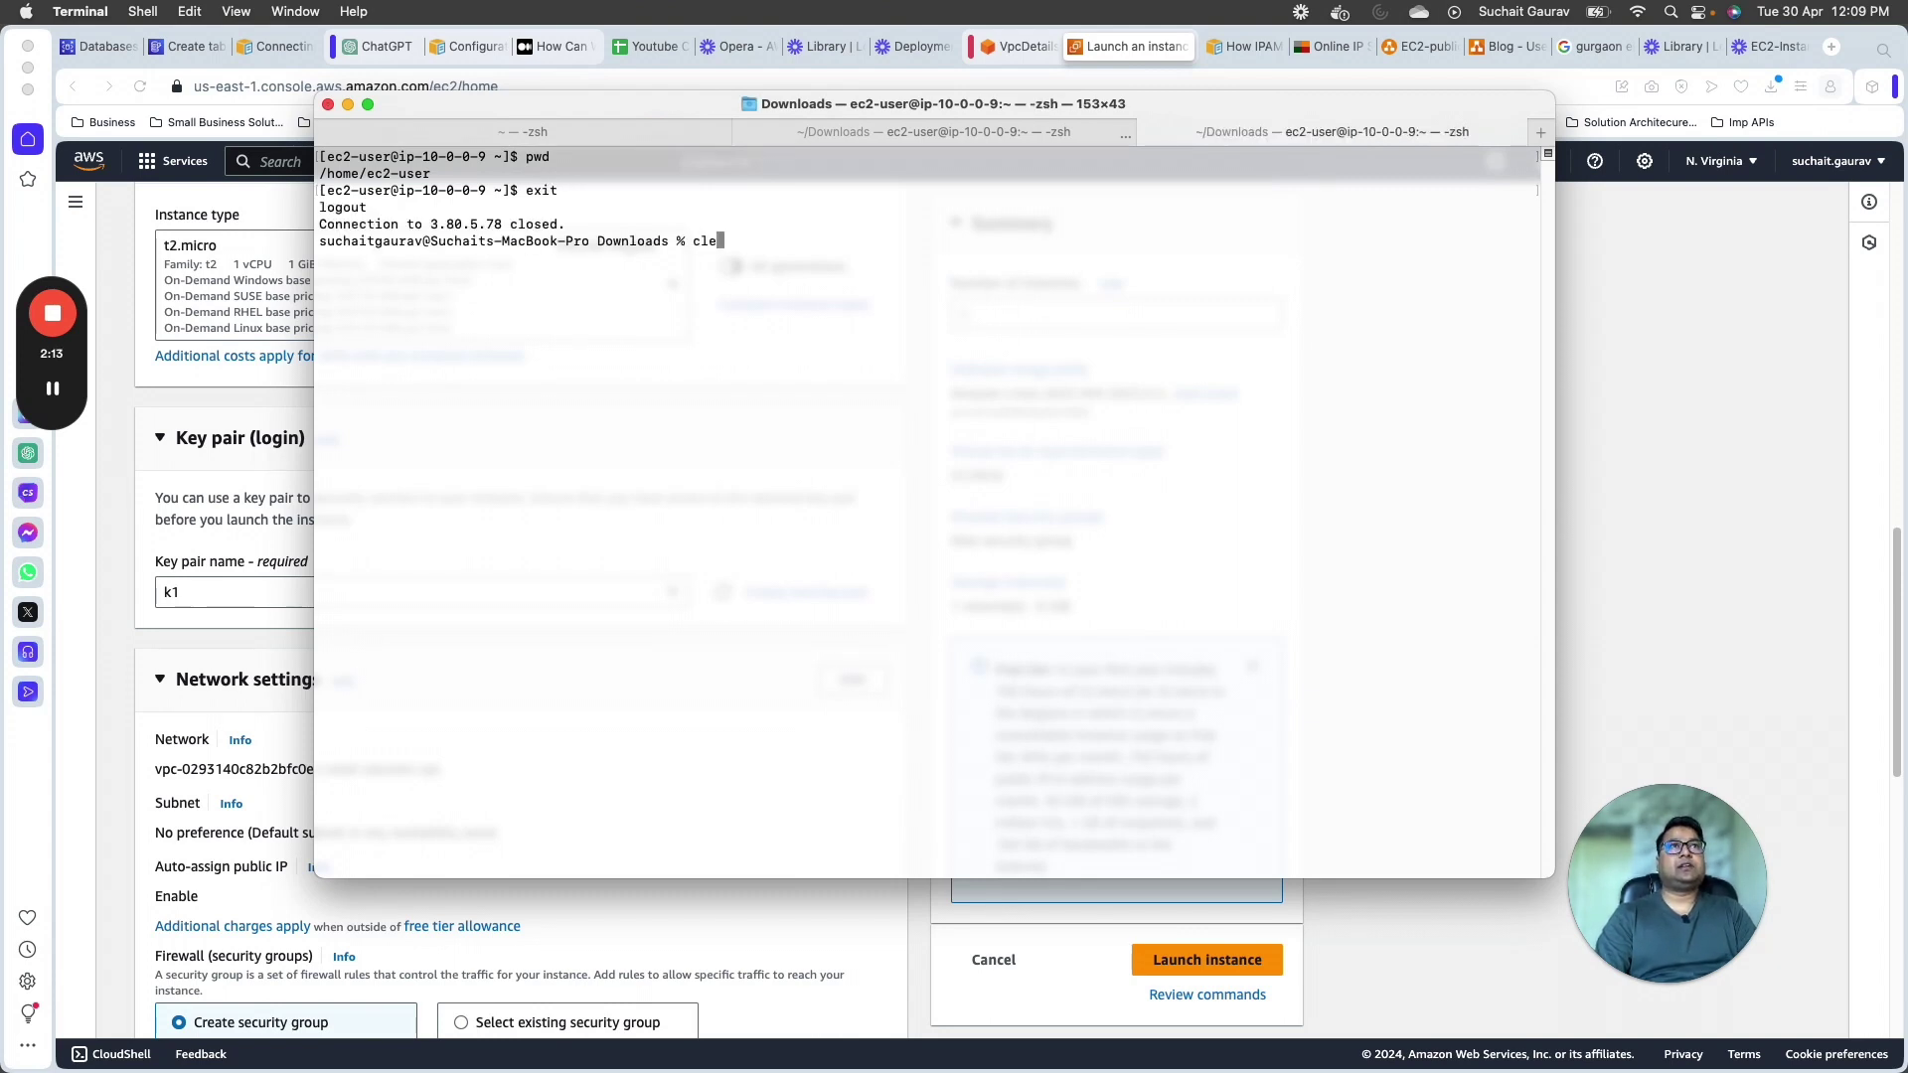
pyautogui.write('ar')
pyautogui.press('Return')
pyautogui.press('Up')
pyautogui.press('Up')
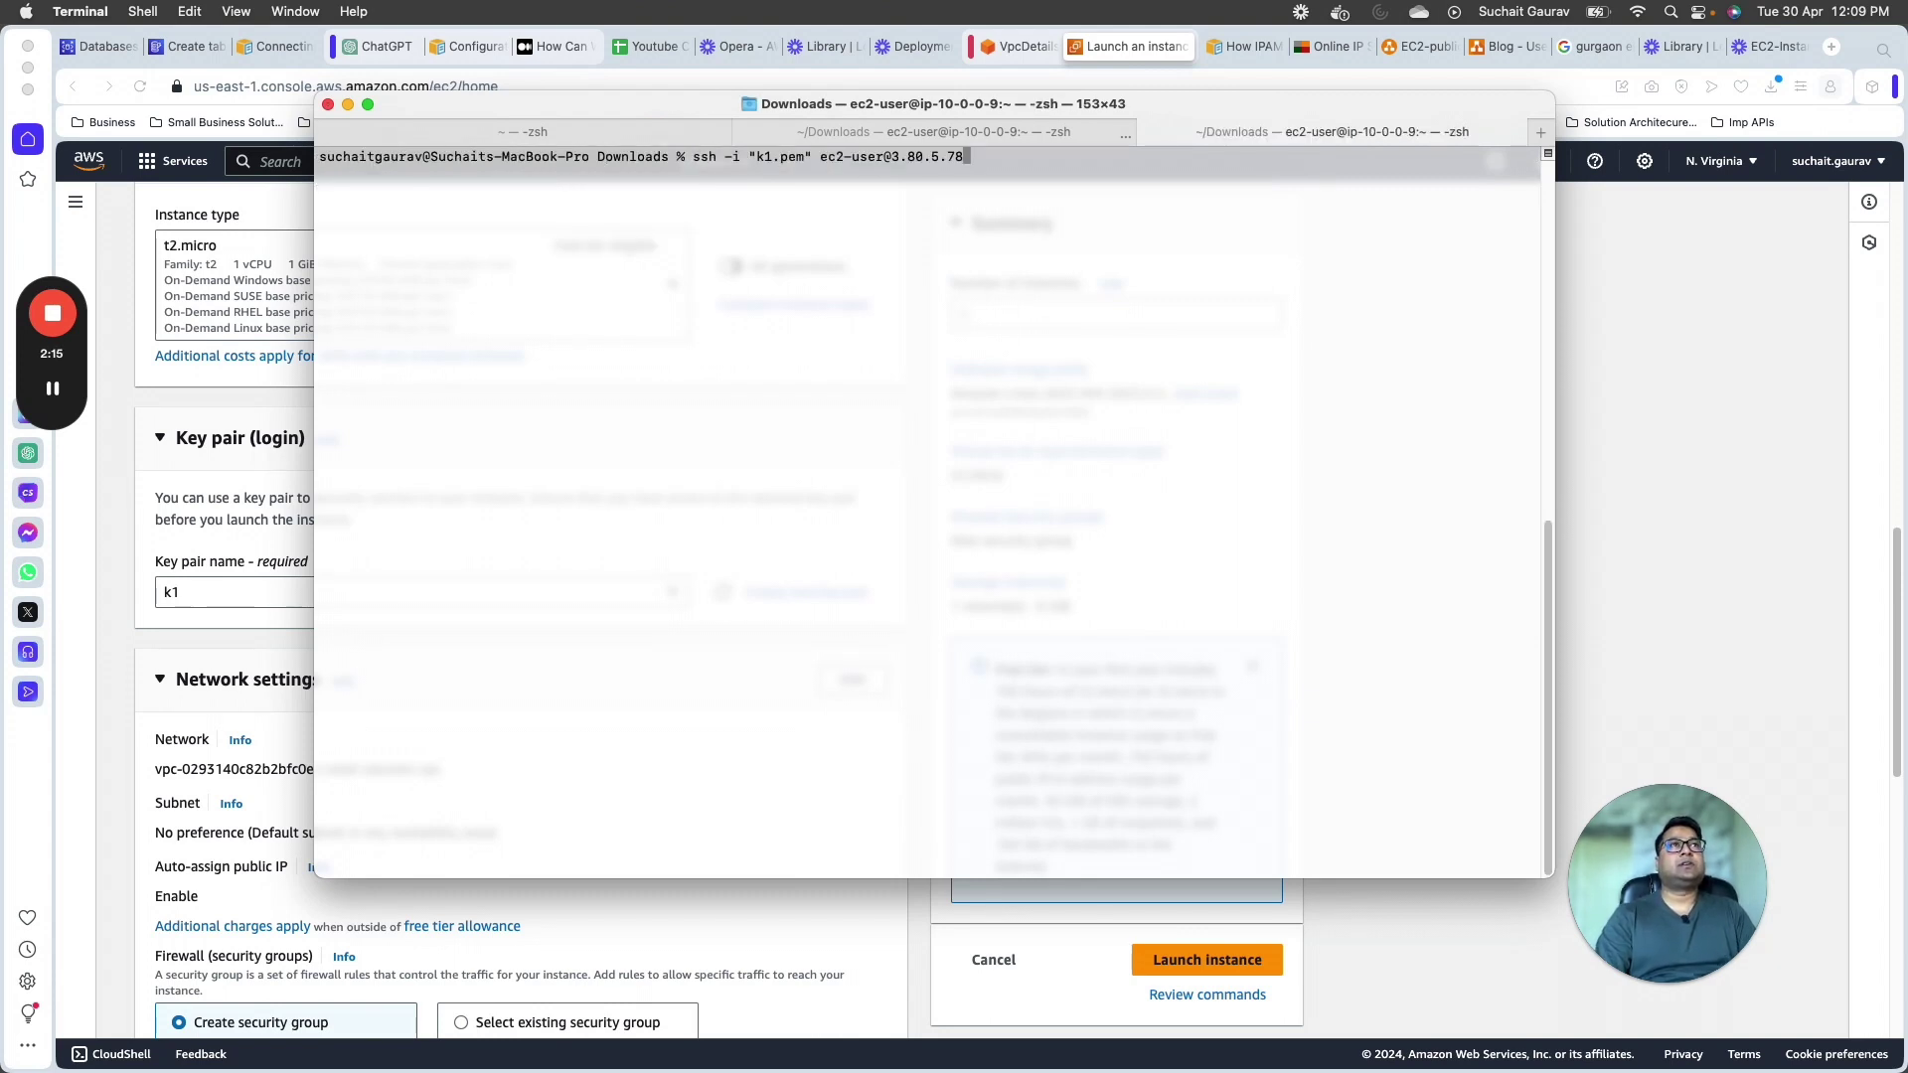
pyautogui.press('Up')
pyautogui.press('Return')
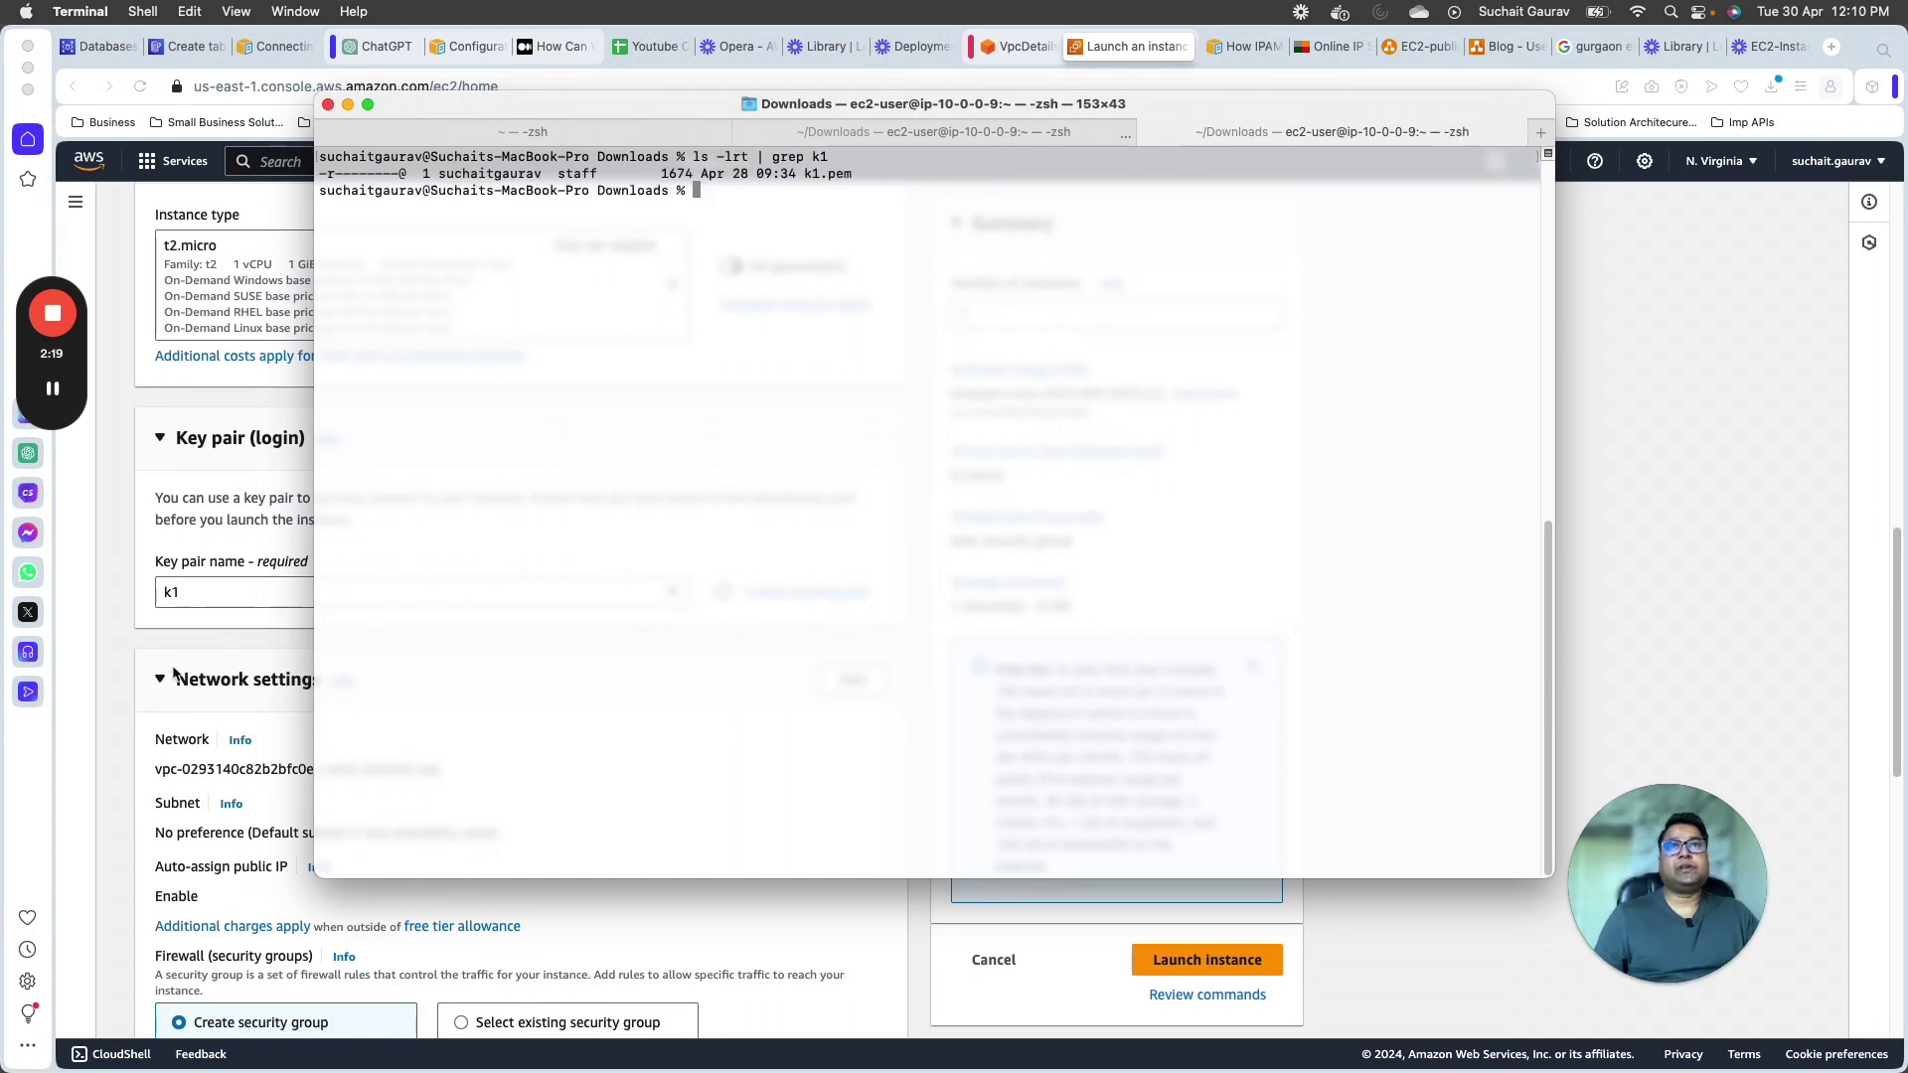
# Step: Return to the instance launch form in the browser and set its network to LearningLectureVPC with the PrivateSubnet subnet
pyautogui.press('super+Tab')
pyautogui.scroll(-5, 644, 540)
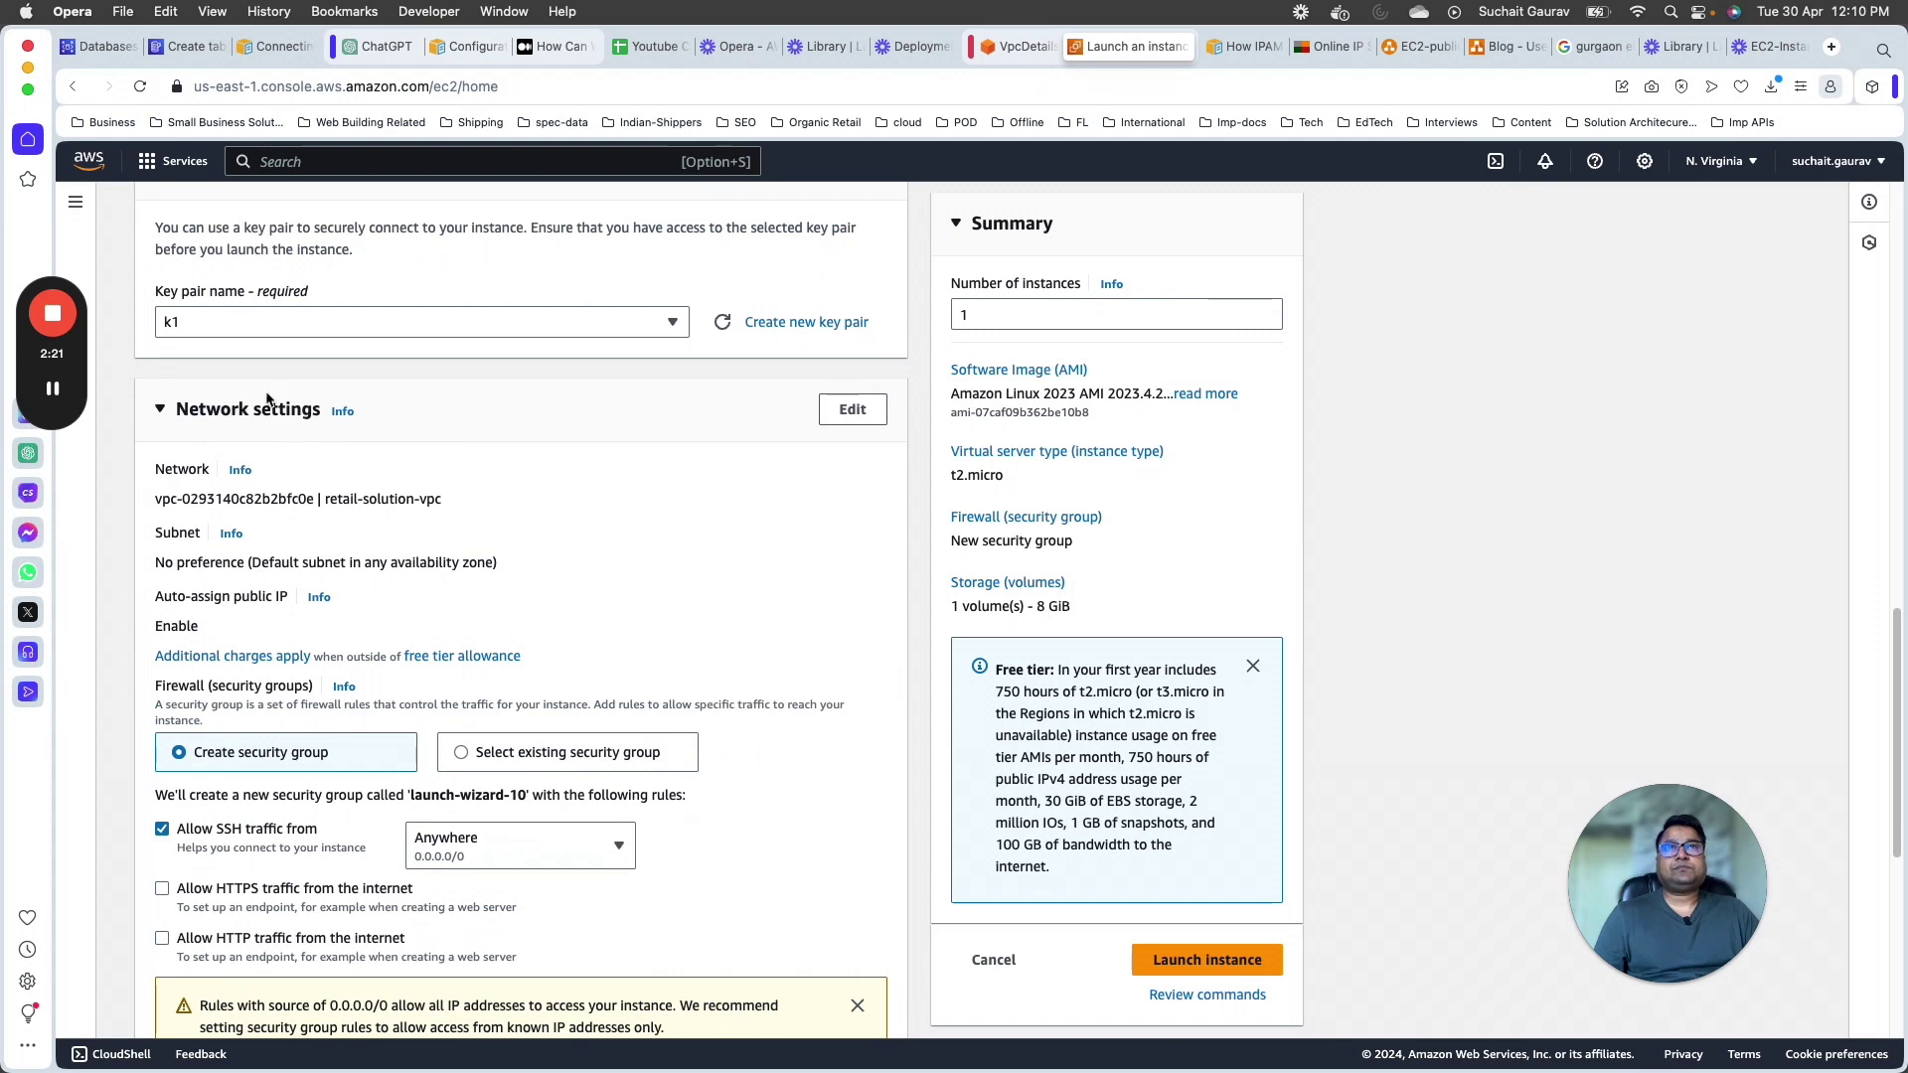
pyautogui.click(873, 411)
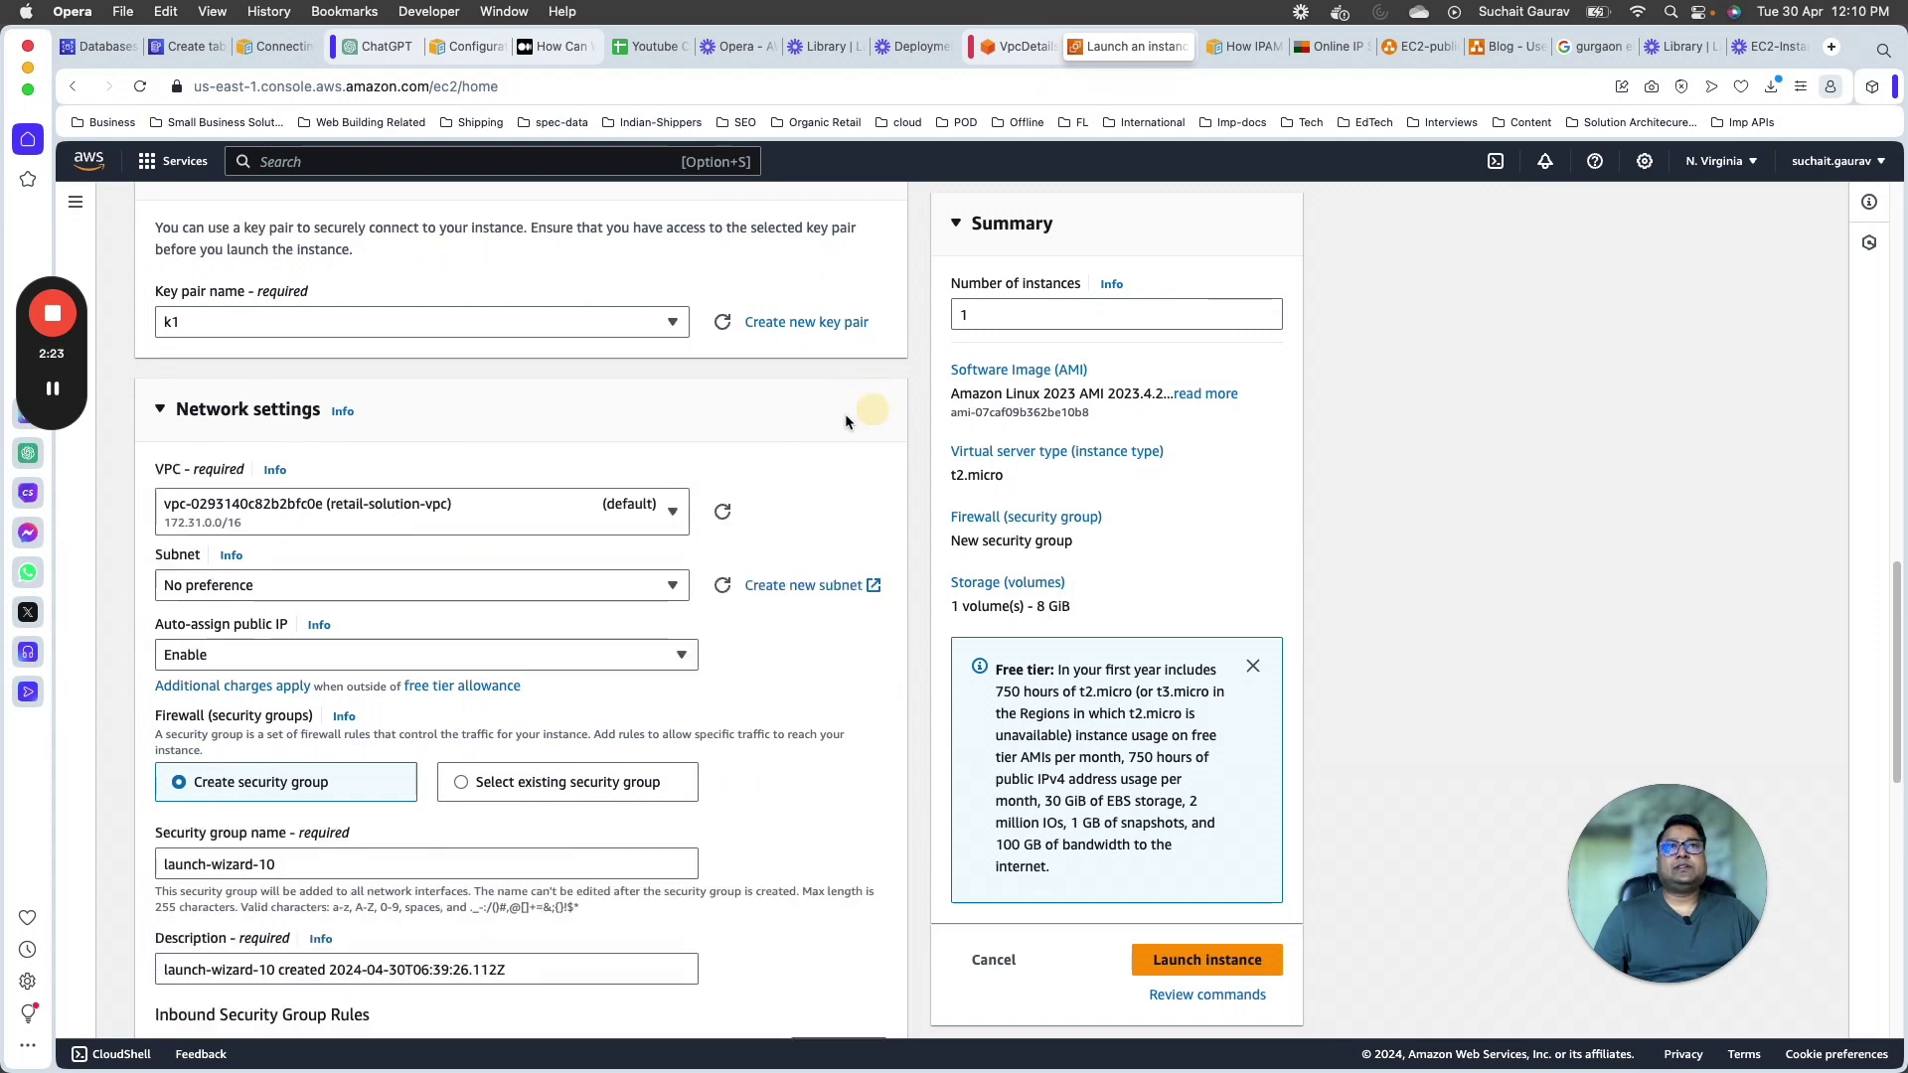
pyautogui.click(346, 528)
pyautogui.click(328, 711)
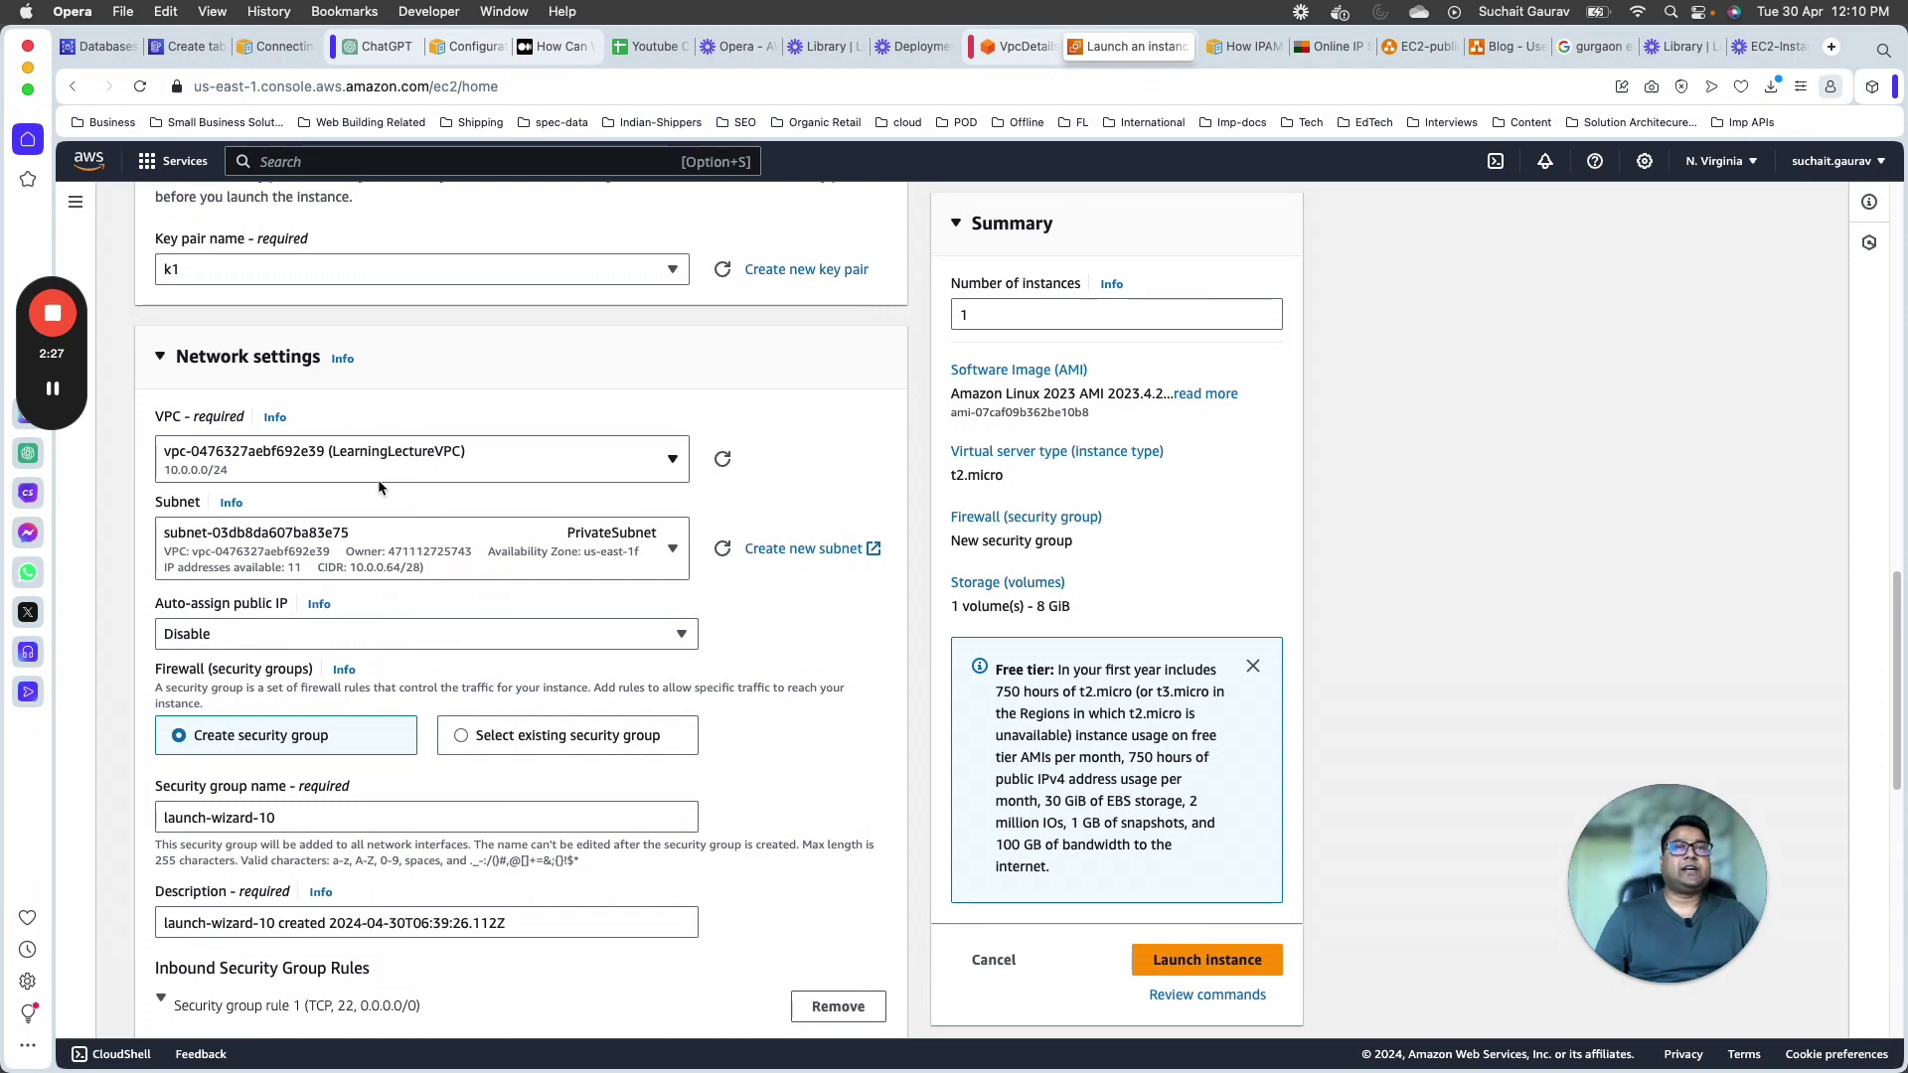
pyautogui.click(371, 541)
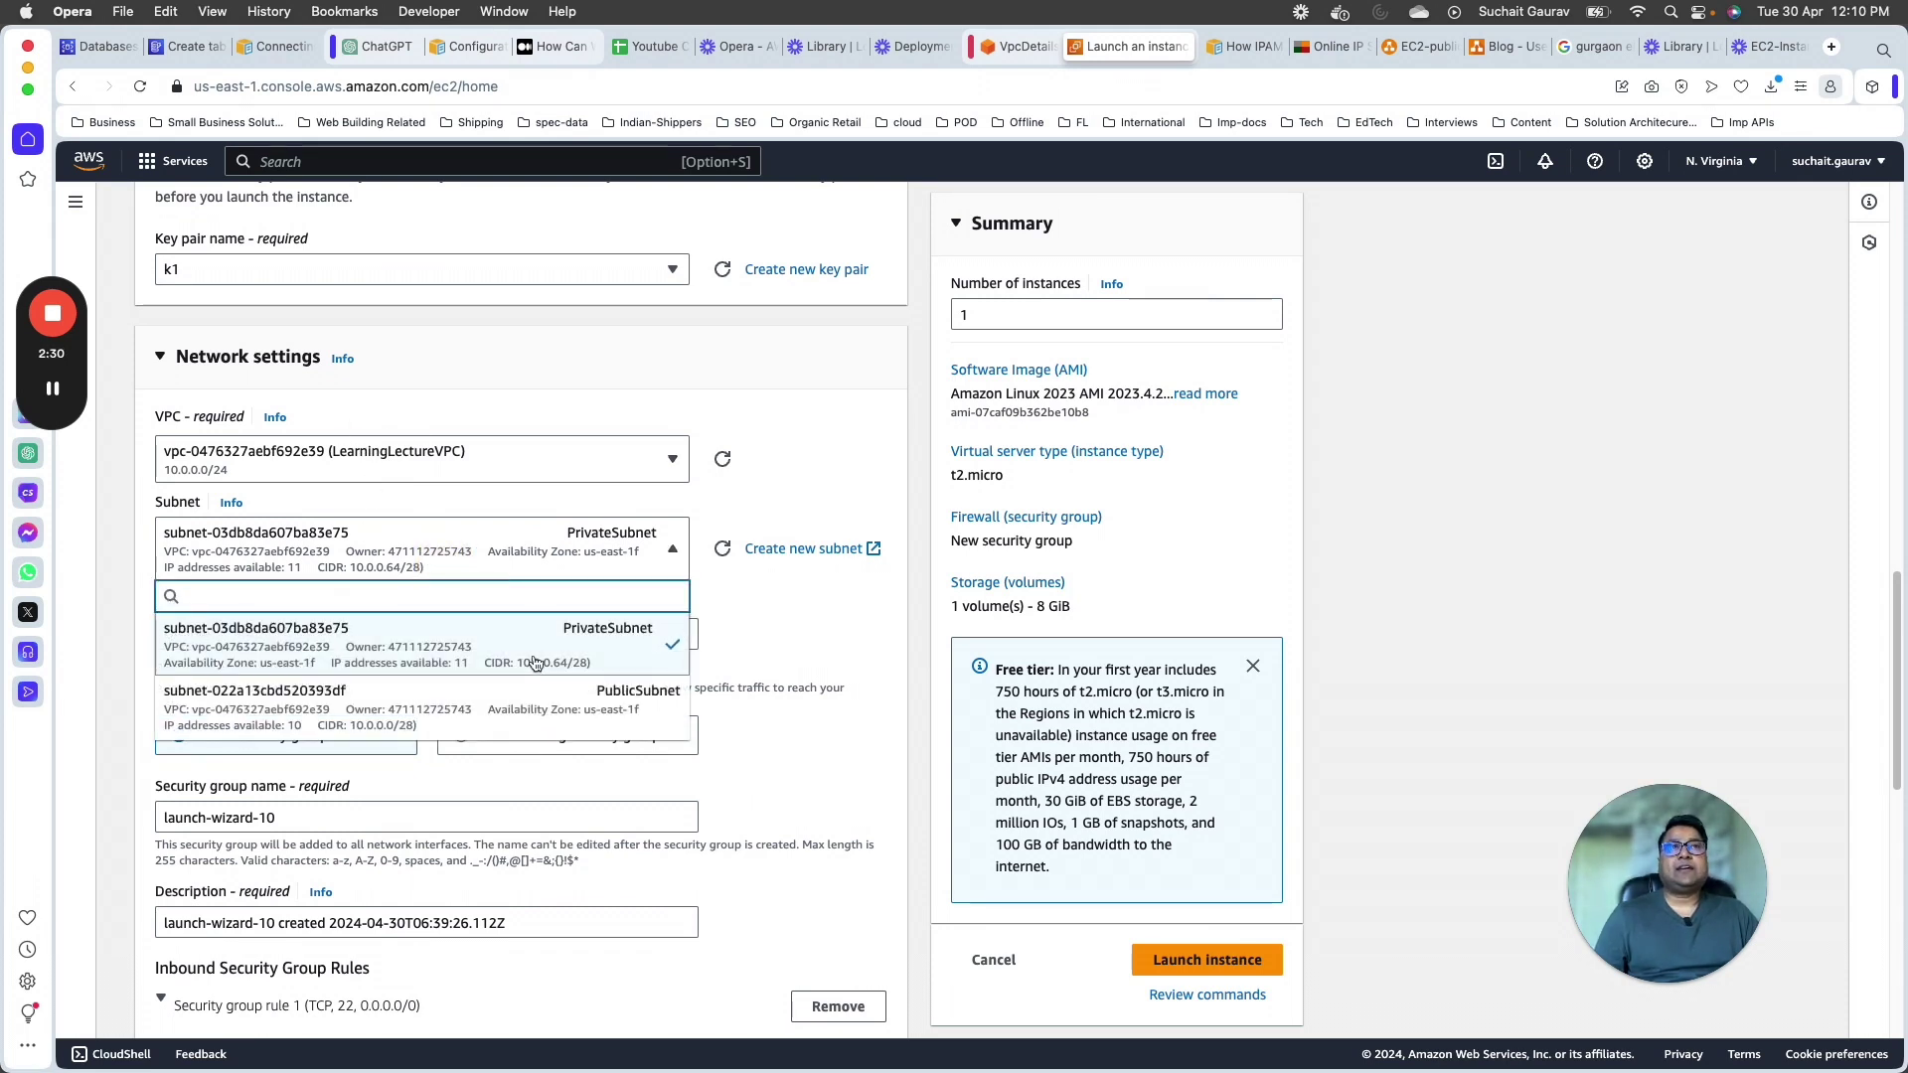
pyautogui.click(138, 615)
# Step: Name the new security group SecurityGroup-PrivateSubnet
pyautogui.scroll(-8, 612, 526)
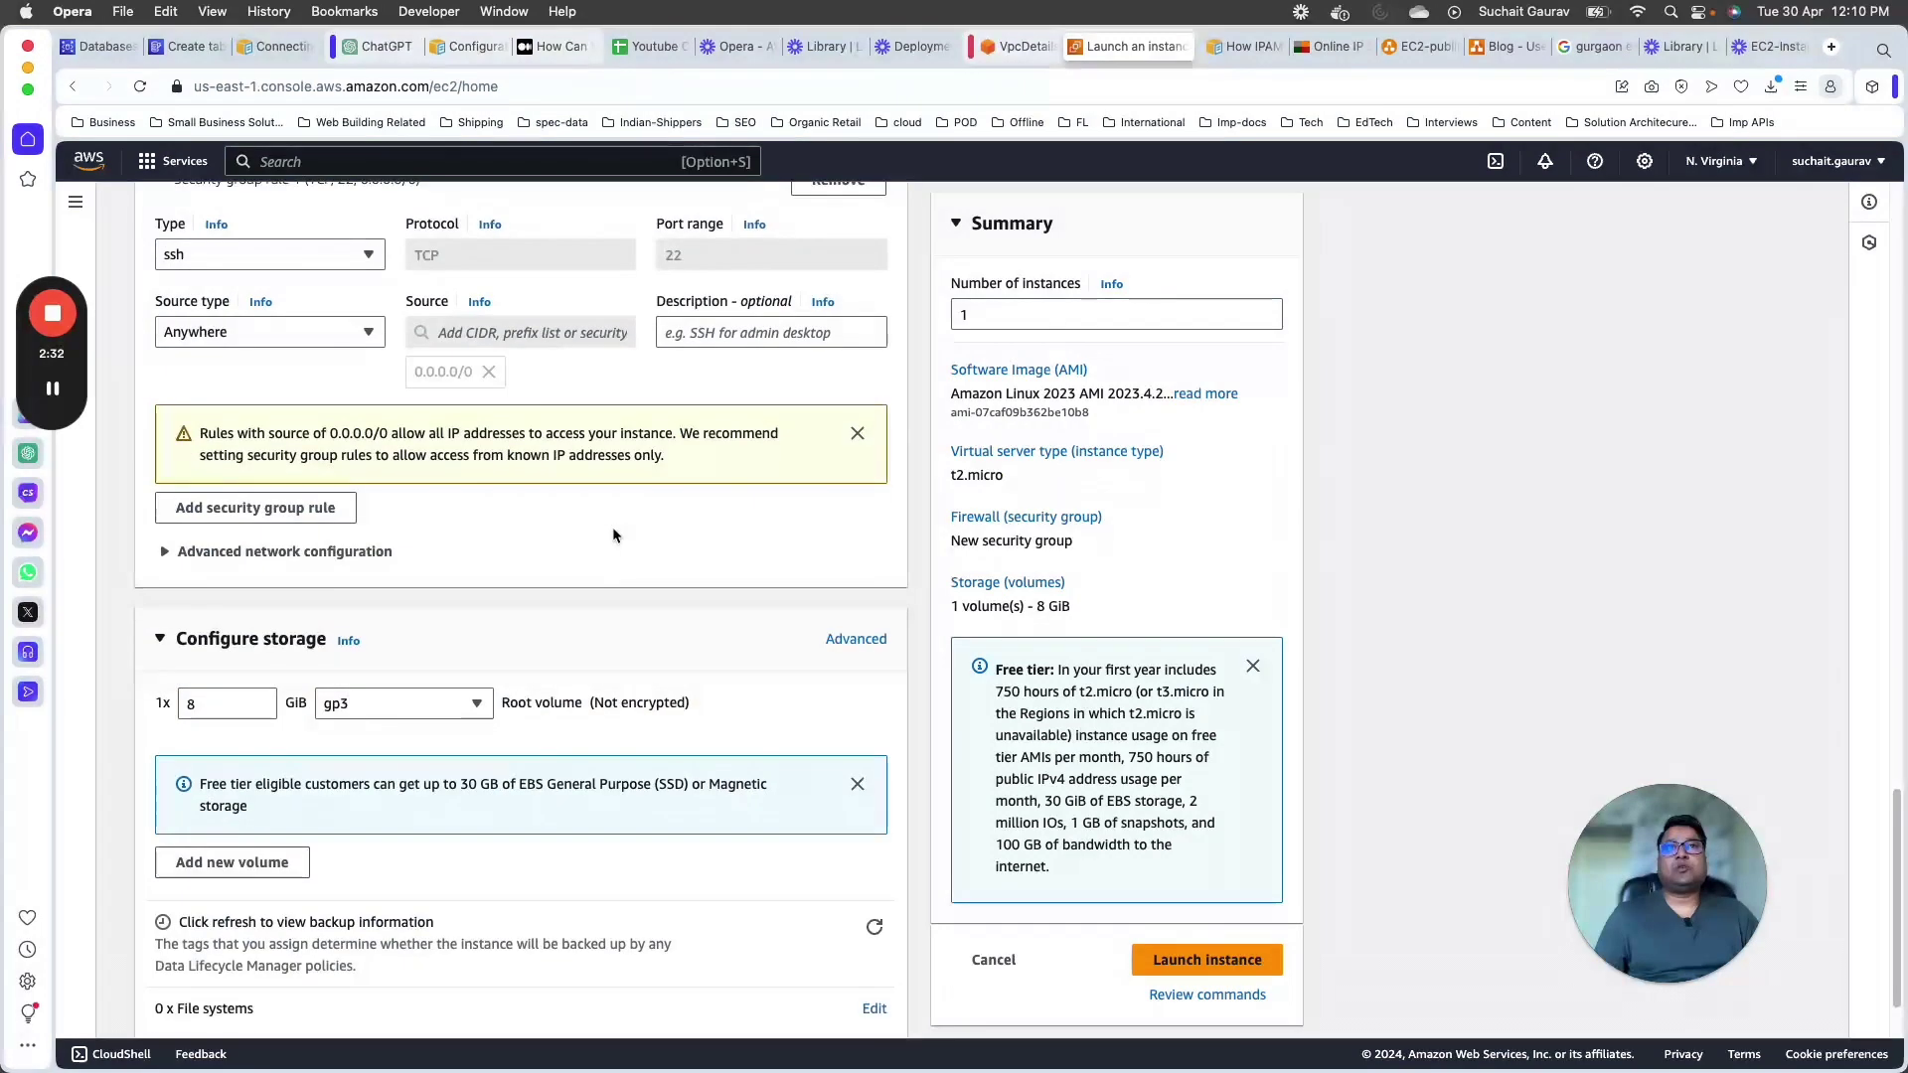
pyautogui.scroll(2, 605, 556)
pyautogui.scroll(4, 229, 417)
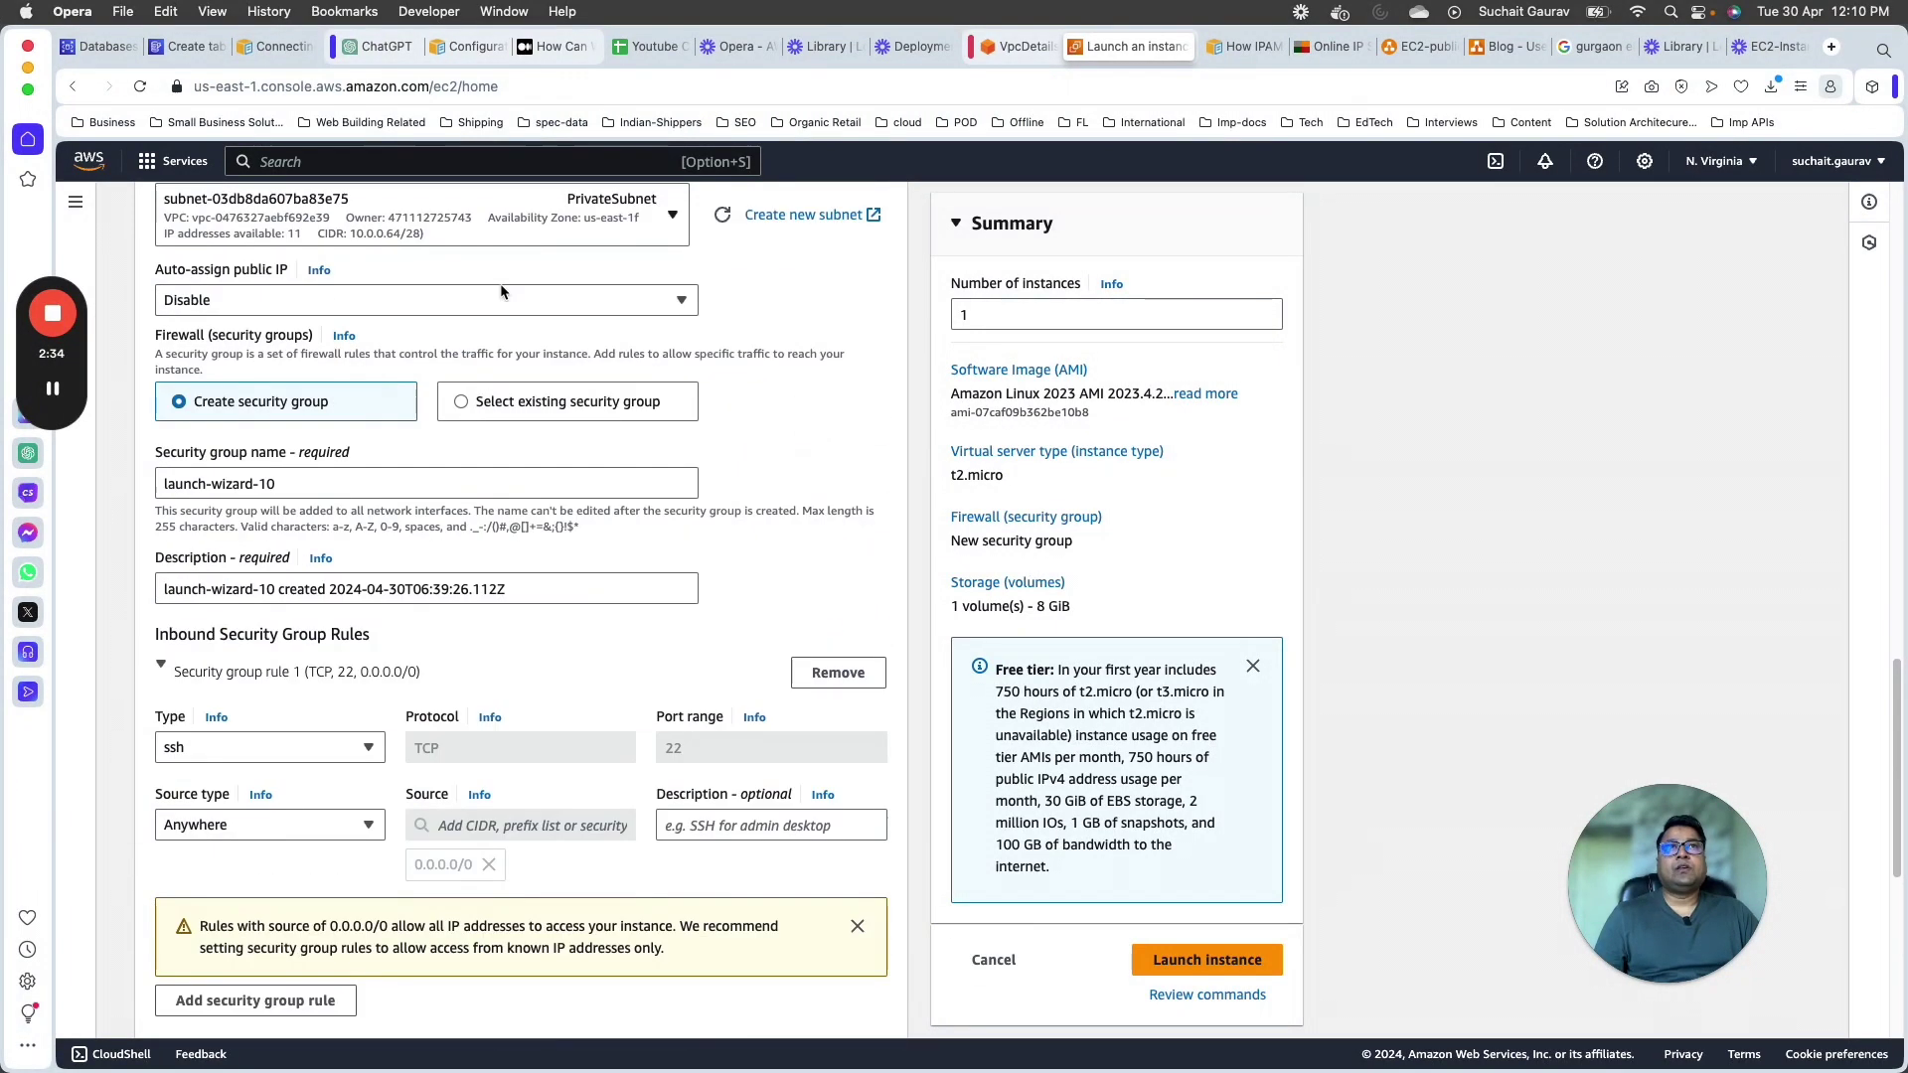
pyautogui.scroll(-1, 224, 514)
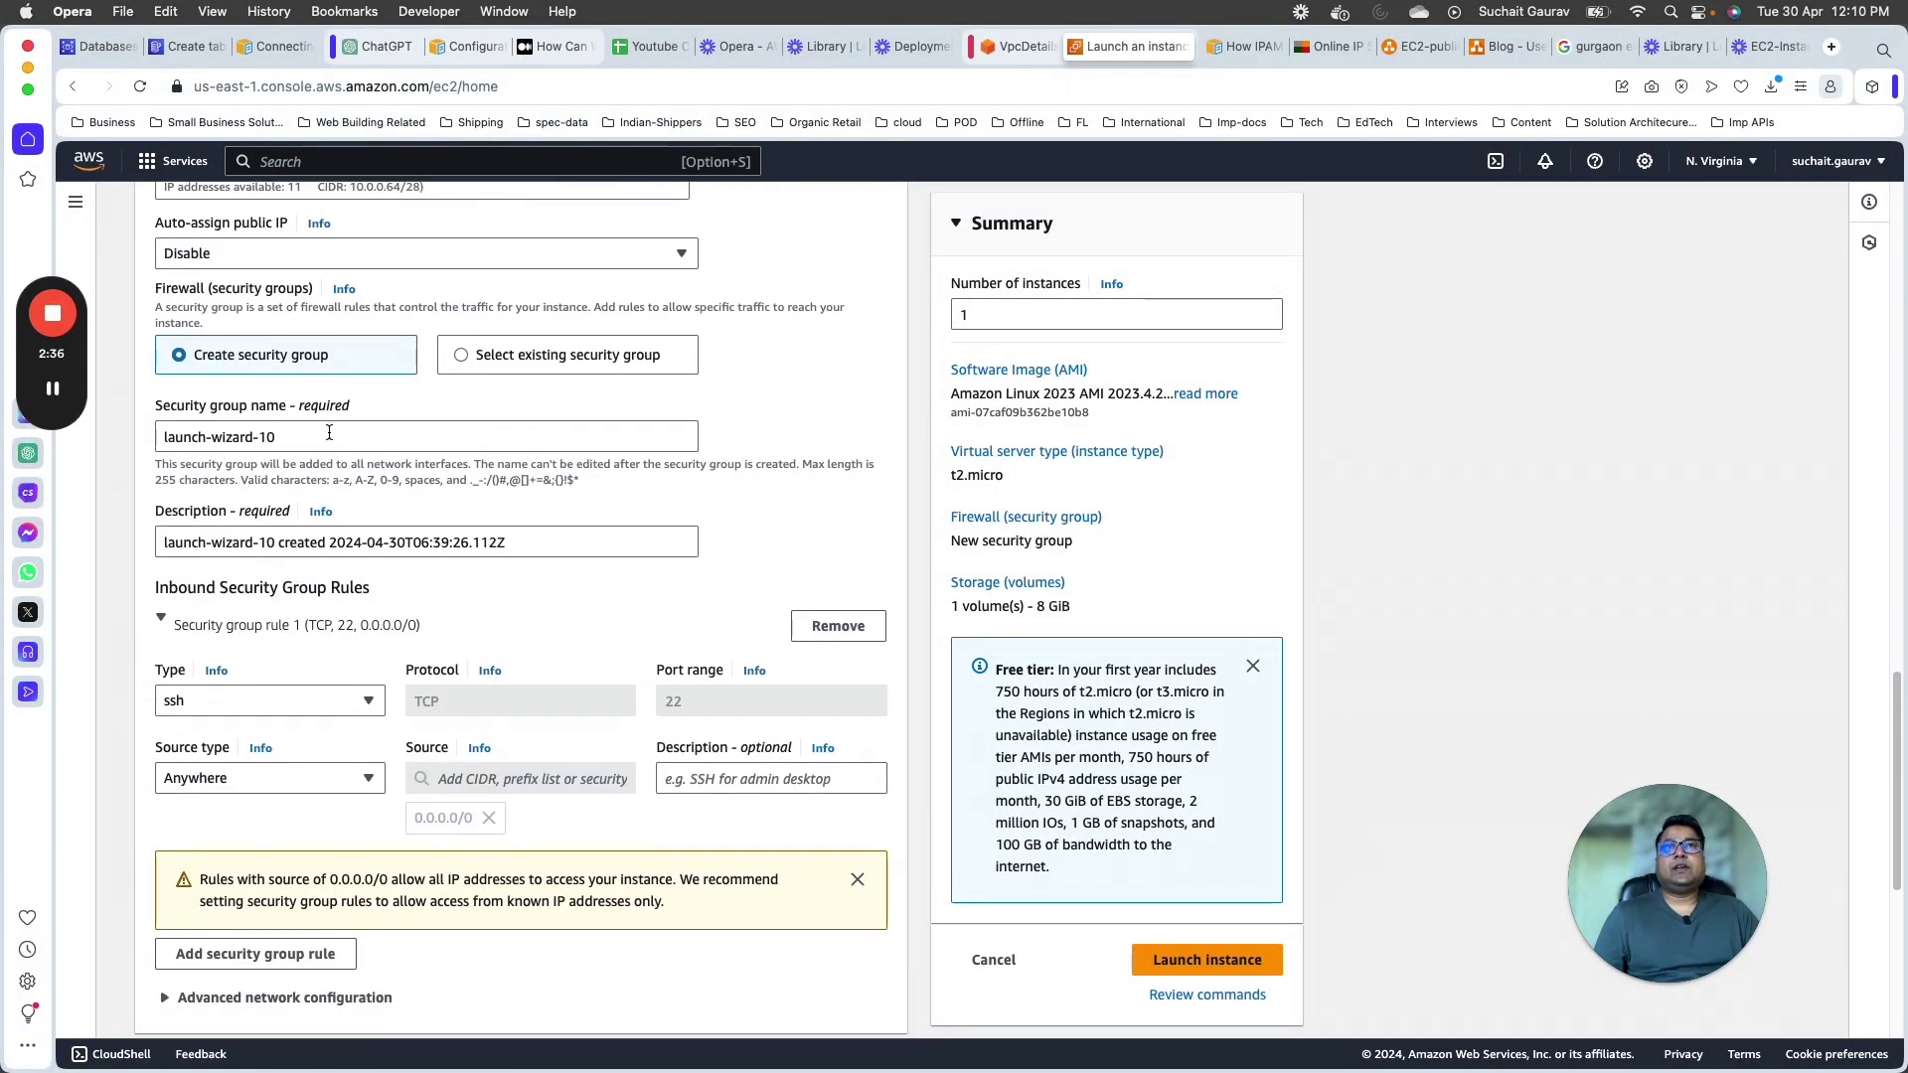
pyautogui.click(269, 437)
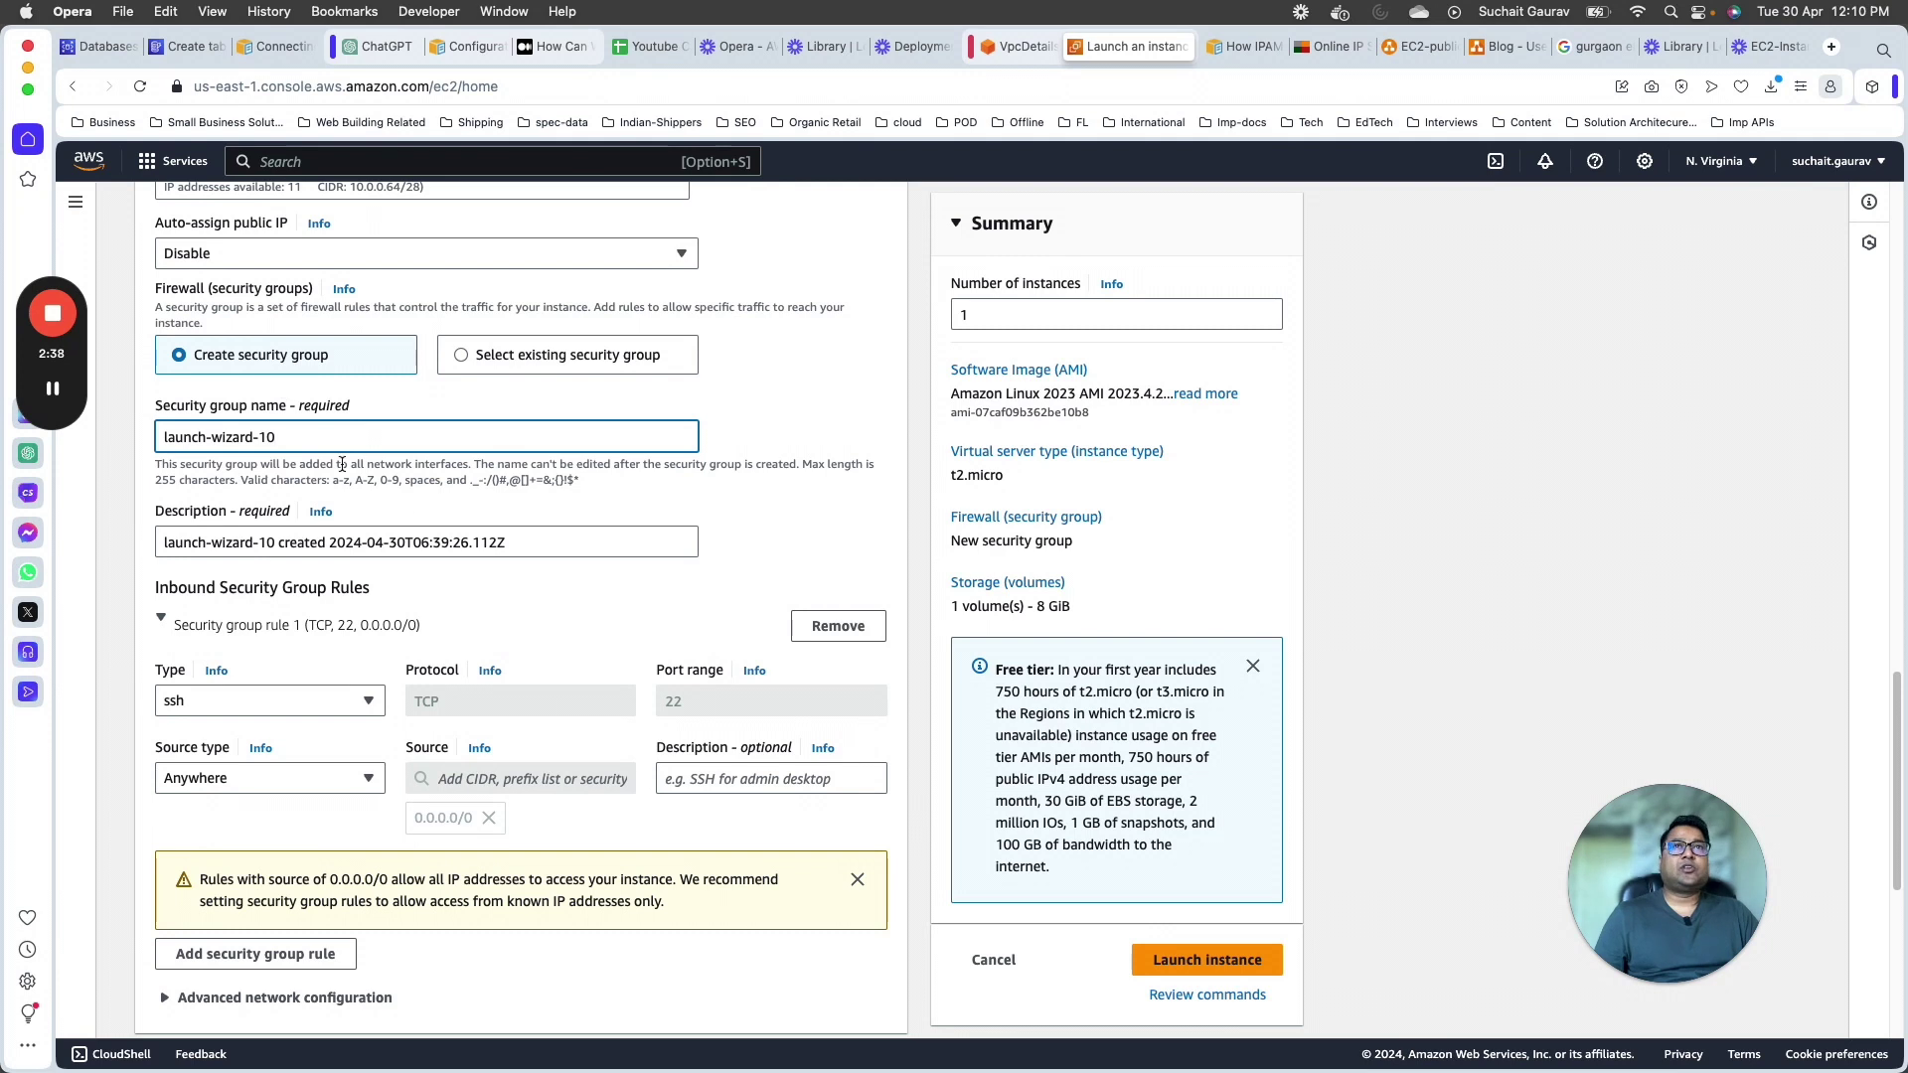
pyautogui.moveTo(338, 438); pyautogui.dragTo(149, 437)
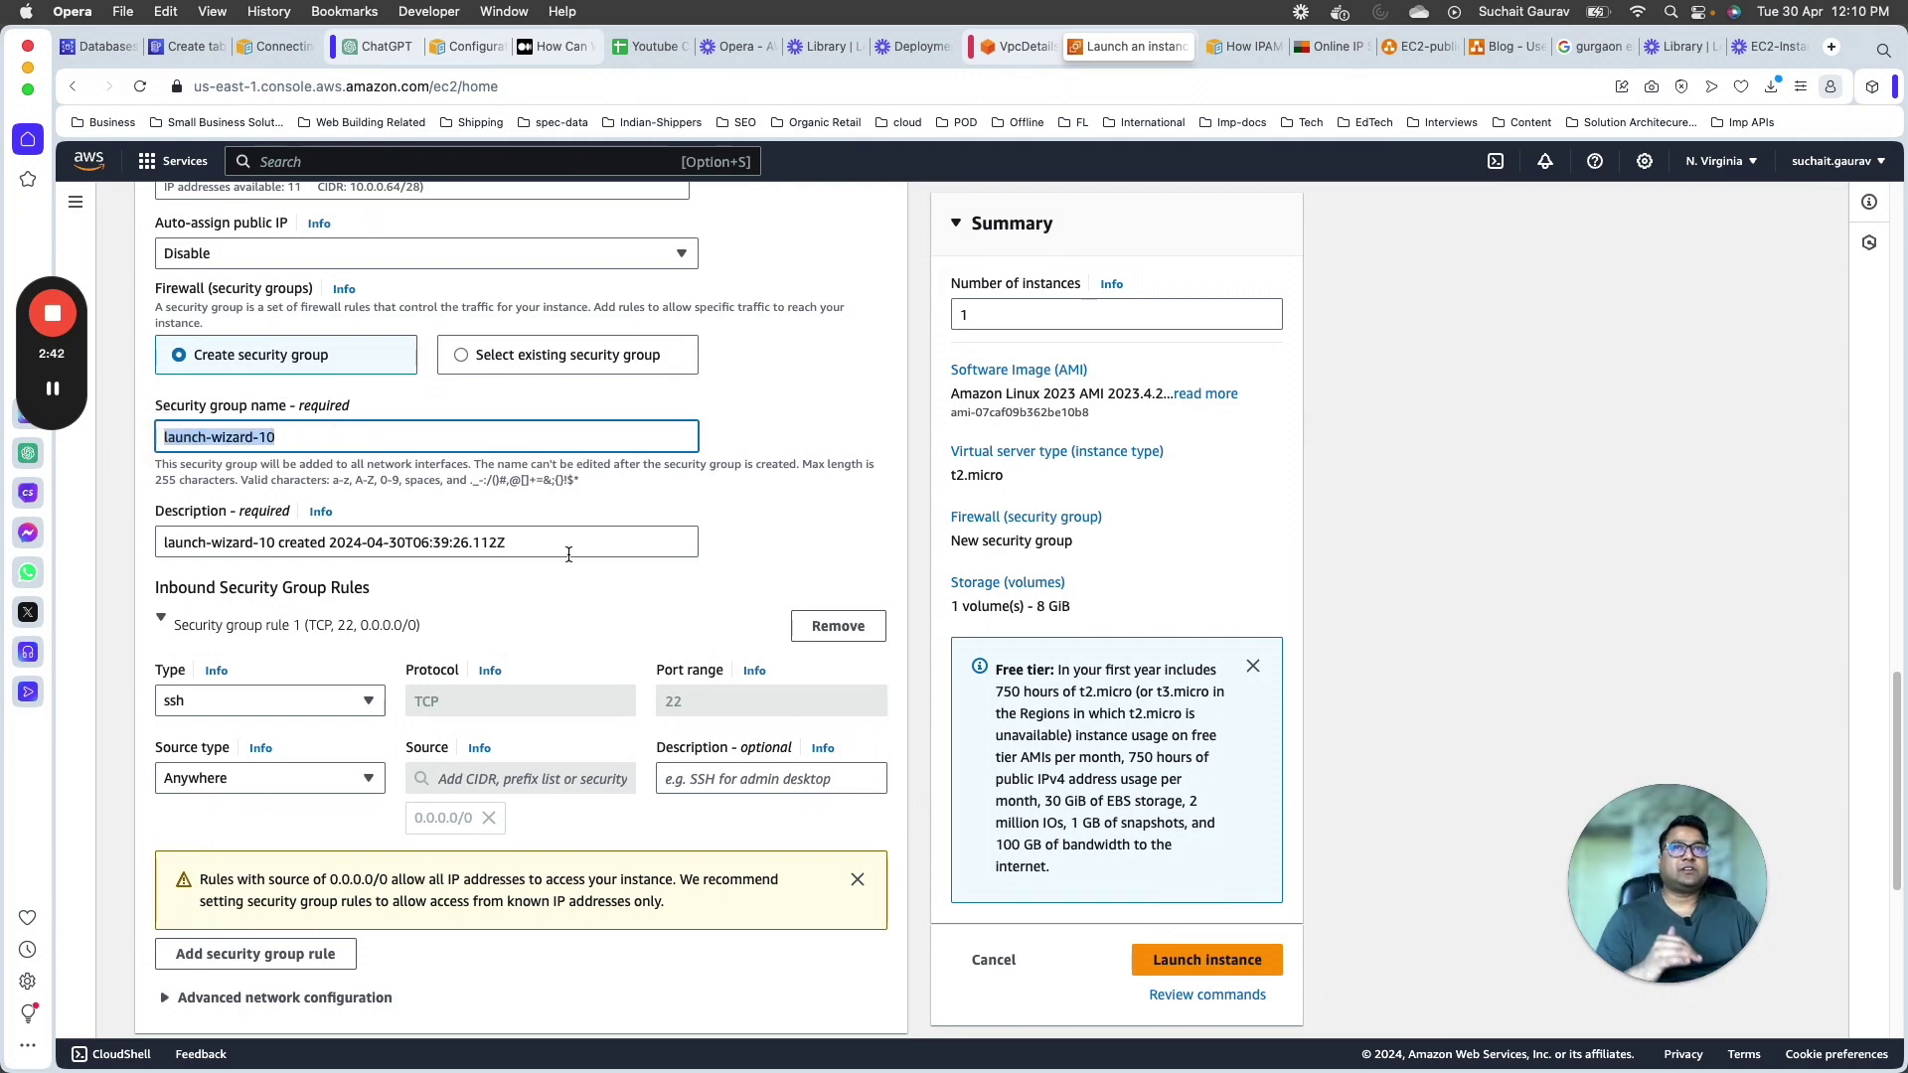
pyautogui.write('Private')
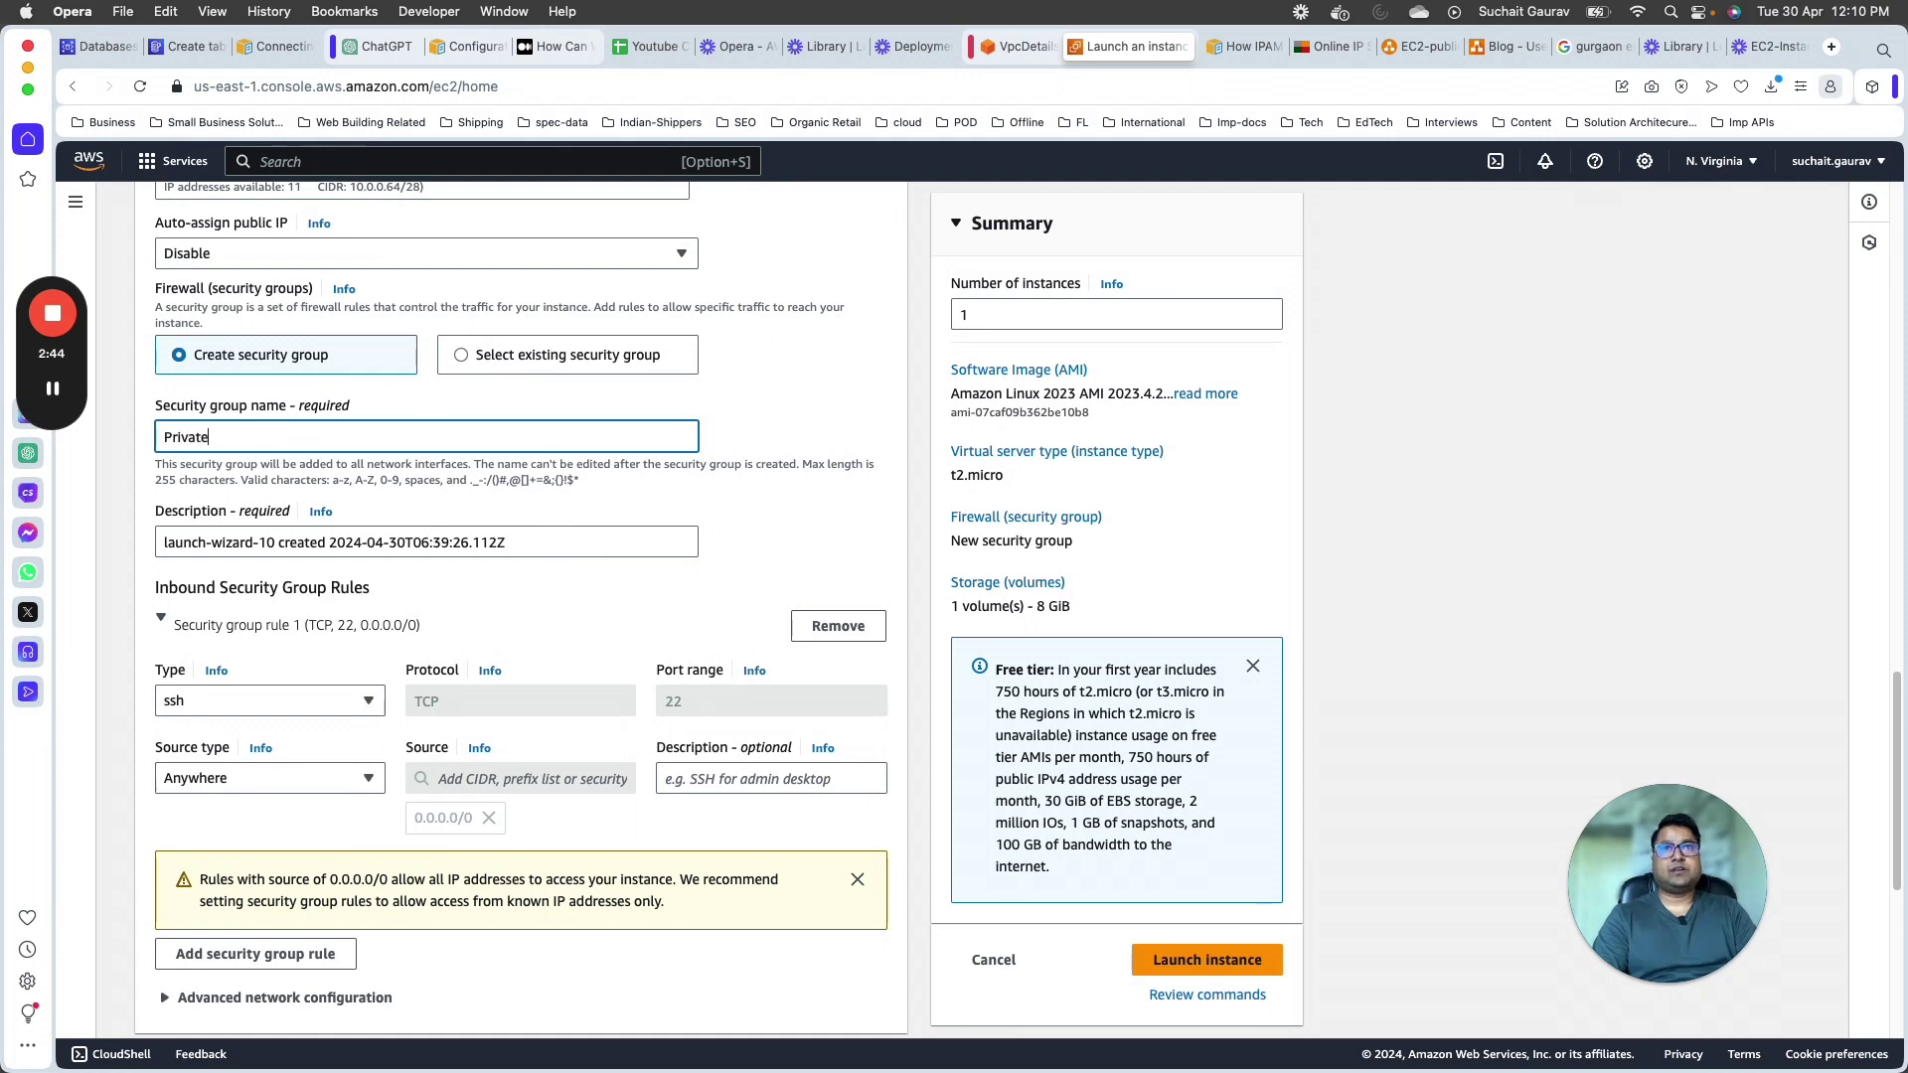
pyautogui.write('Secr')
pyautogui.press('super+a')
pyautogui.write('Sec')
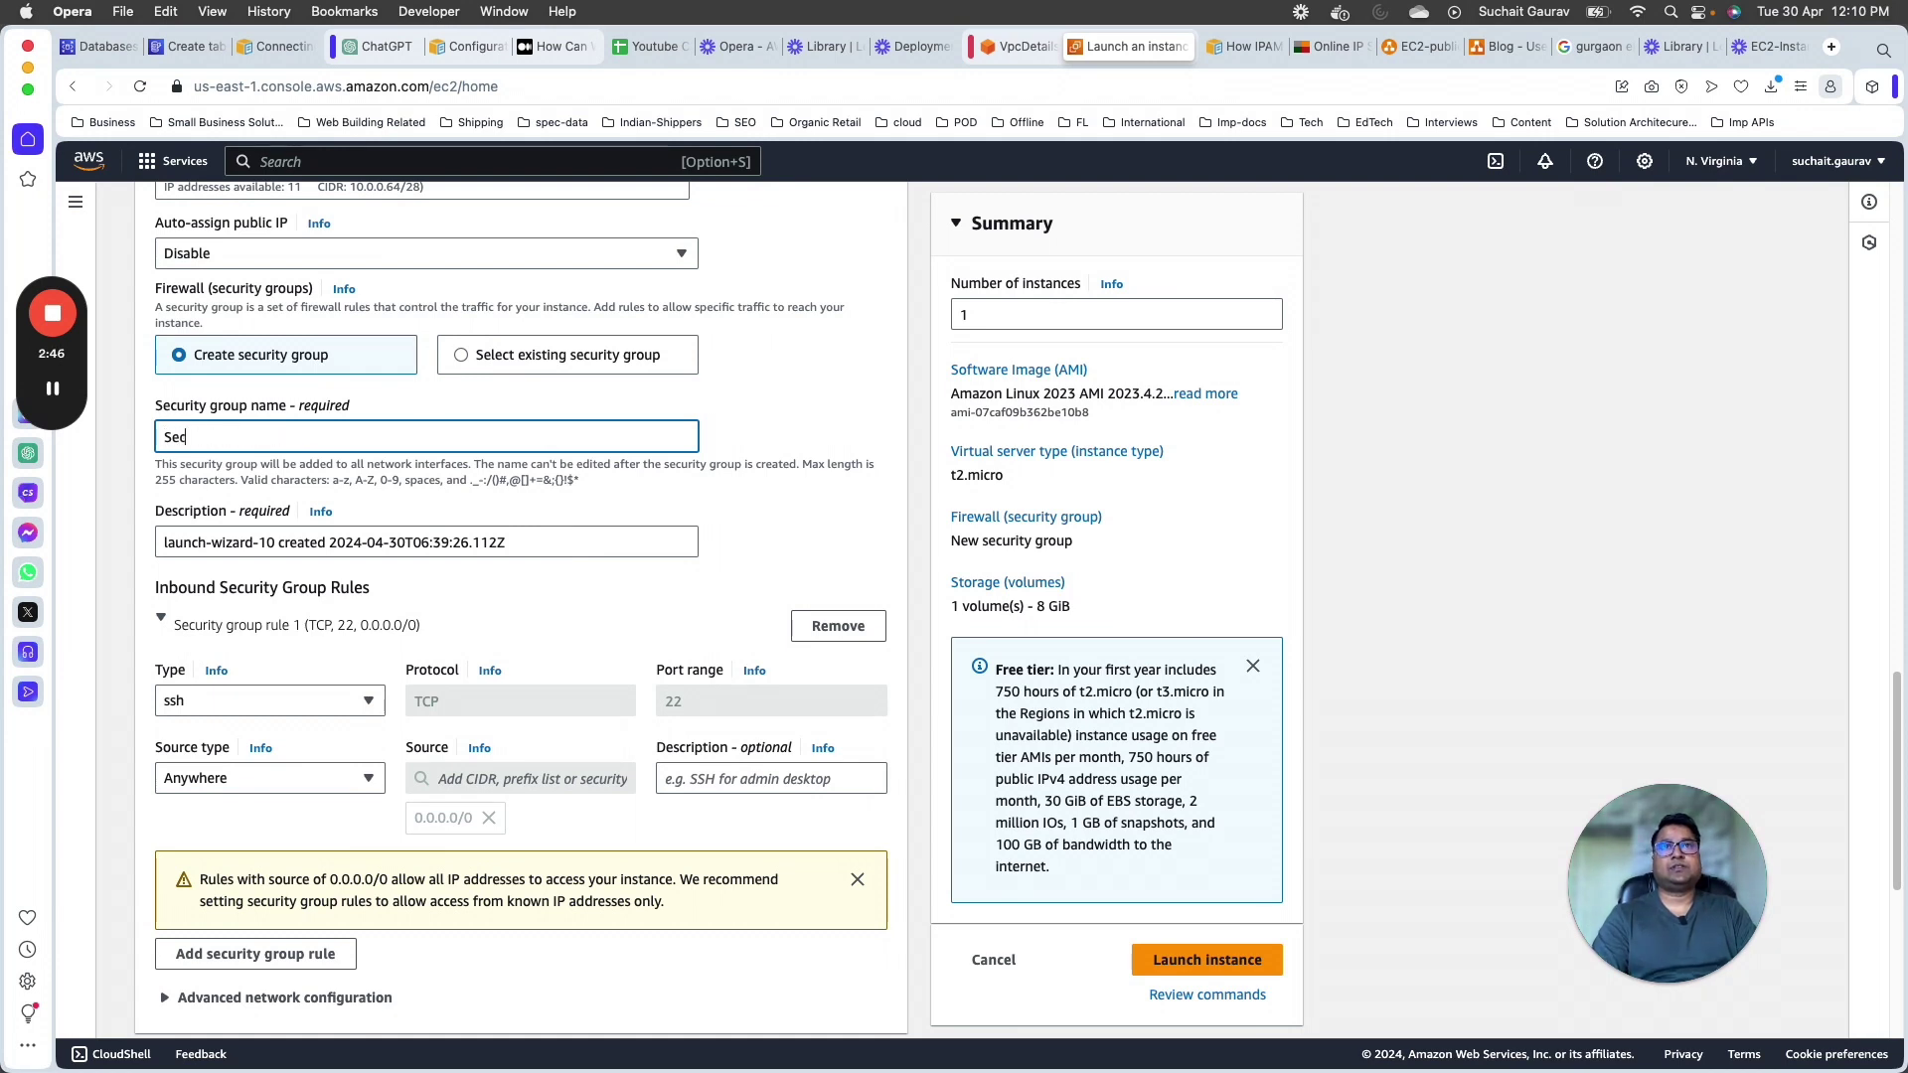
pyautogui.write('urityGroup')
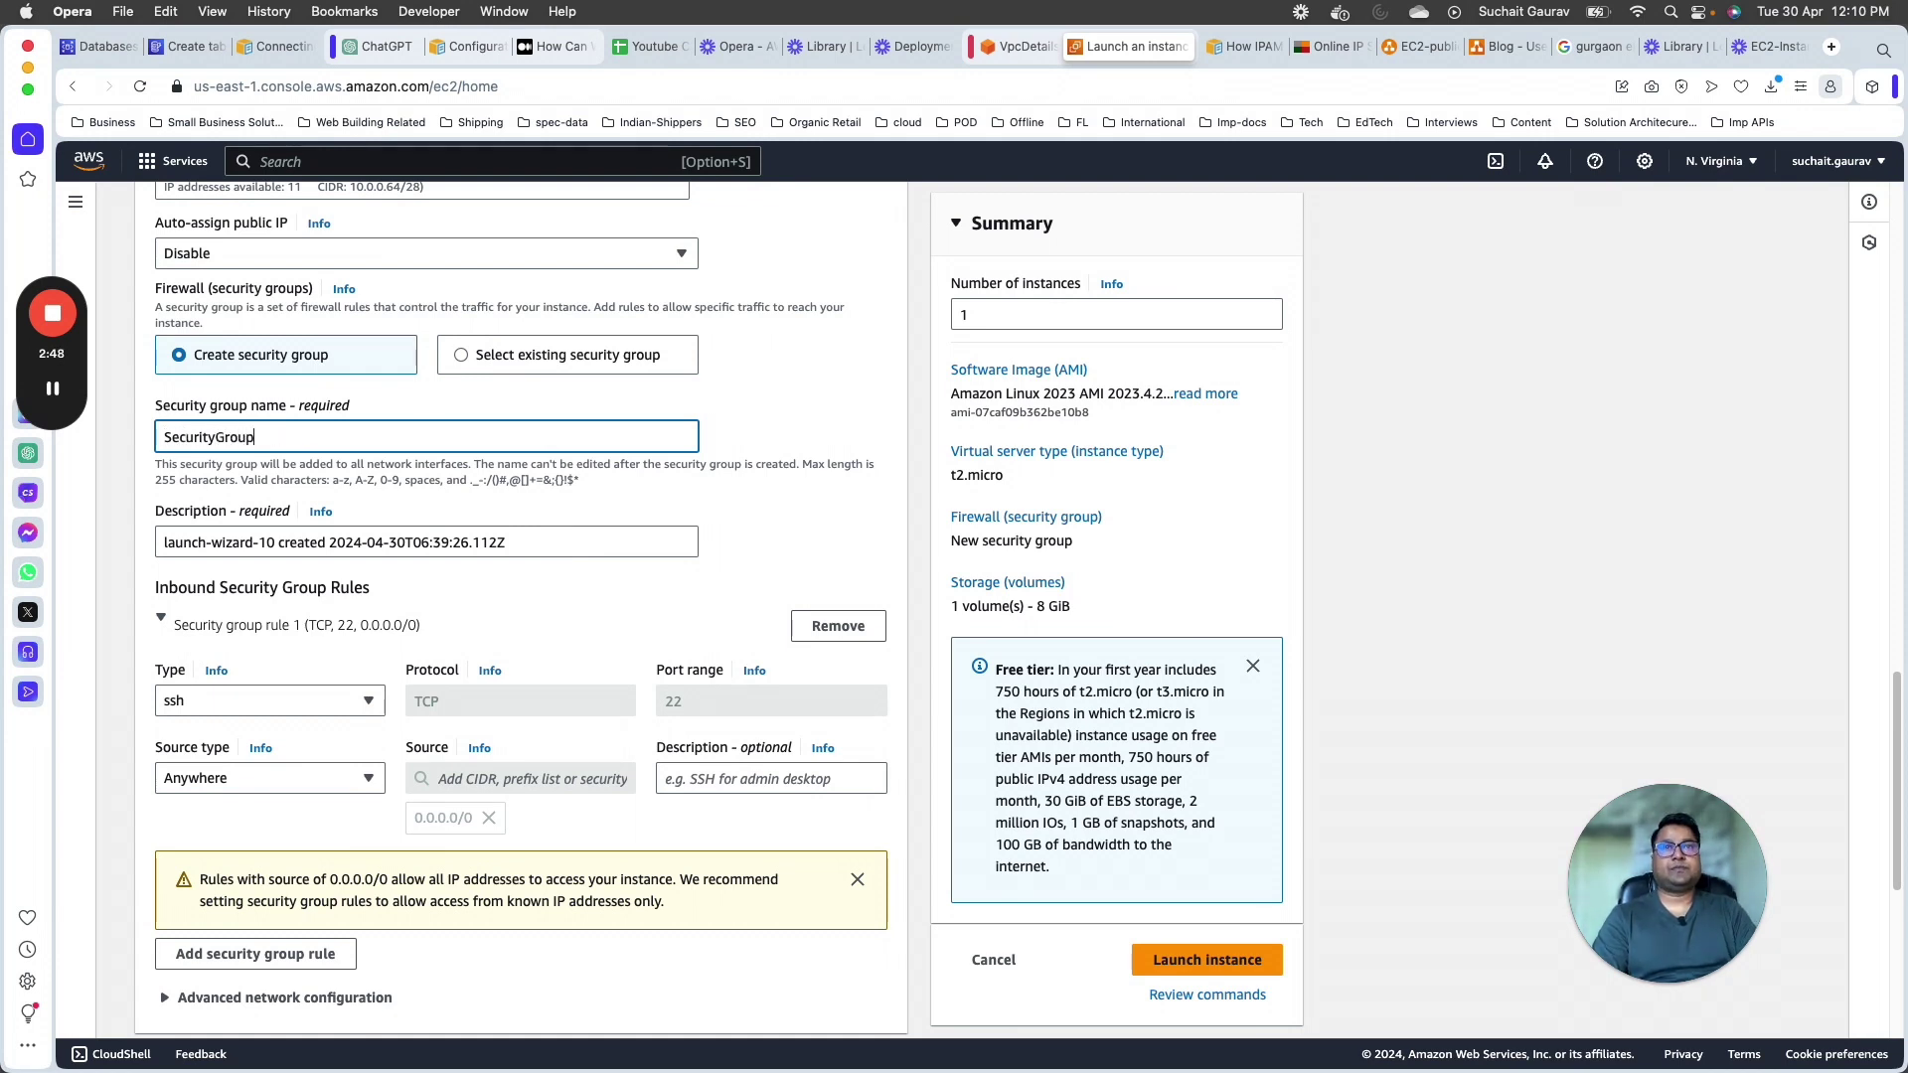
pyautogui.write('-PrivateSubn')
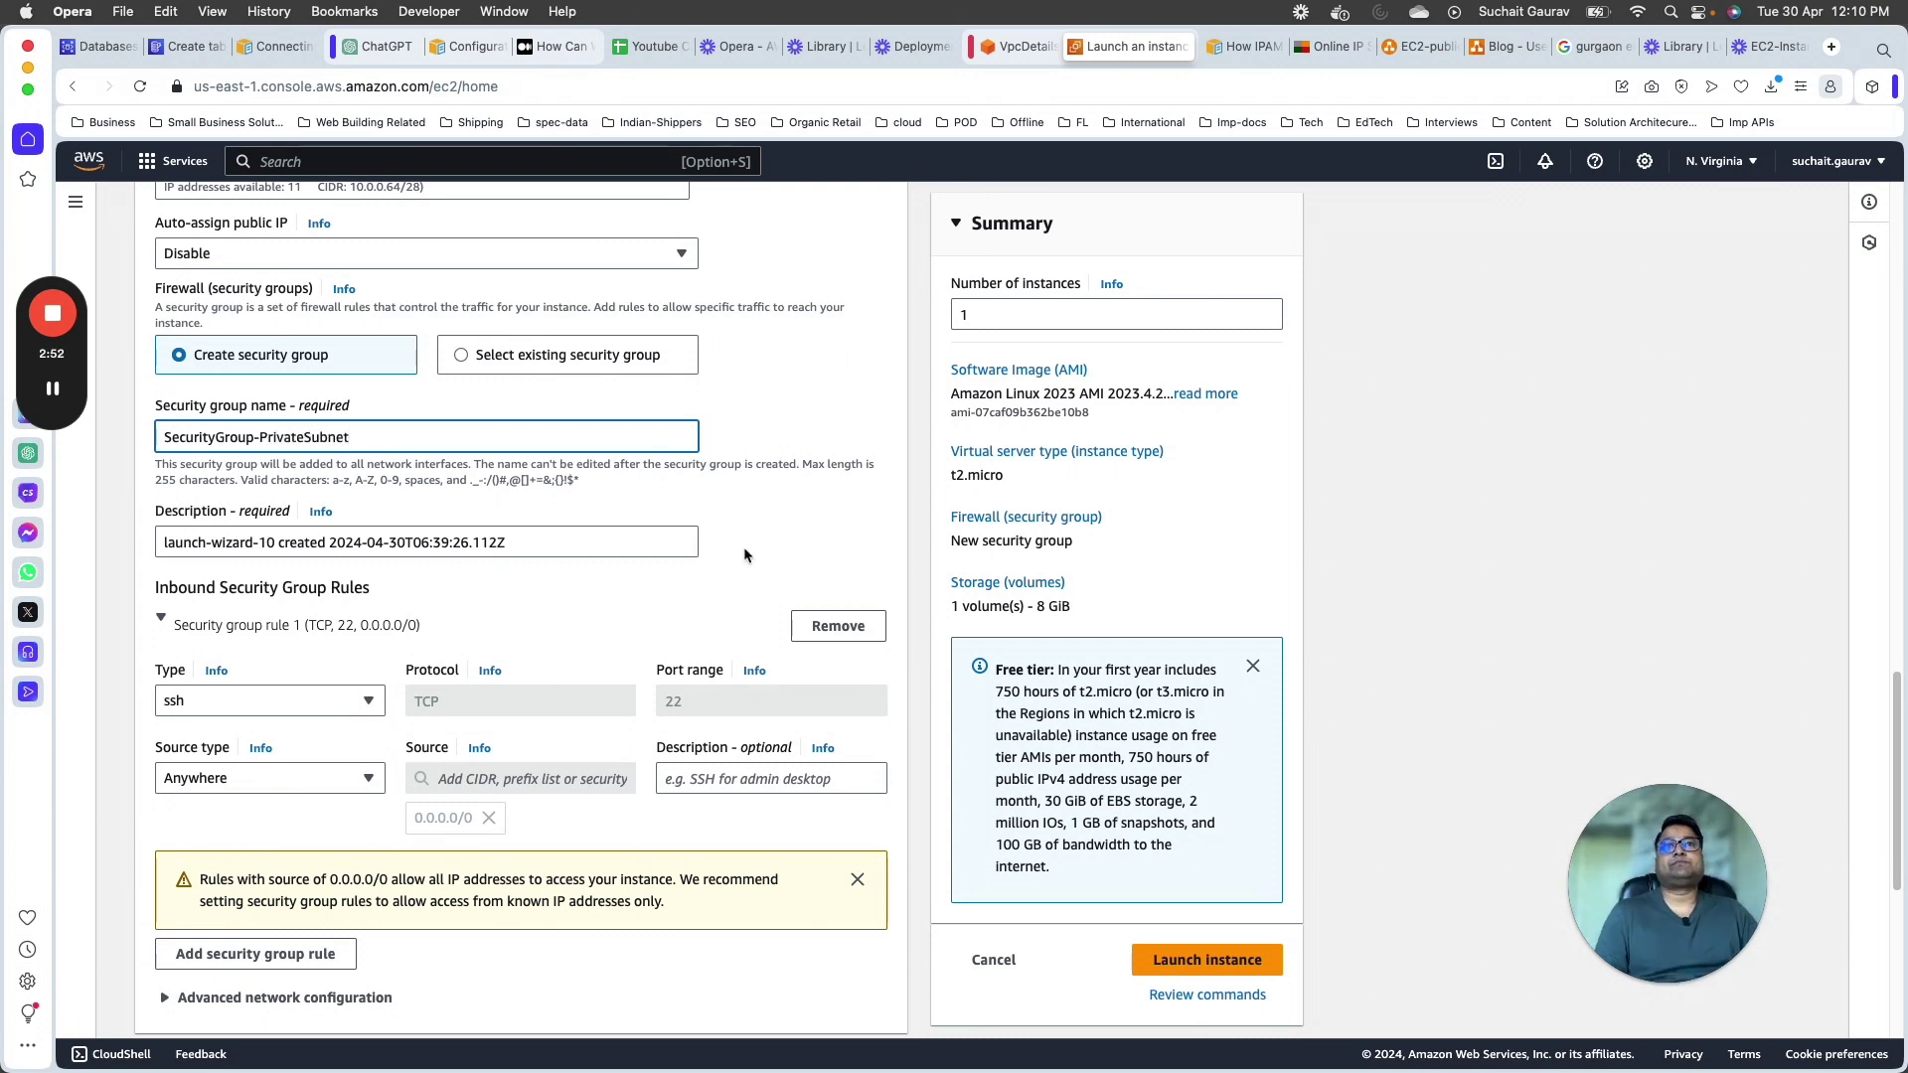
pyautogui.write('et')
# Step: Replace the security group's description with a copy of its name, SecurityGroup-PrivateSubnet
pyautogui.click(630, 538)
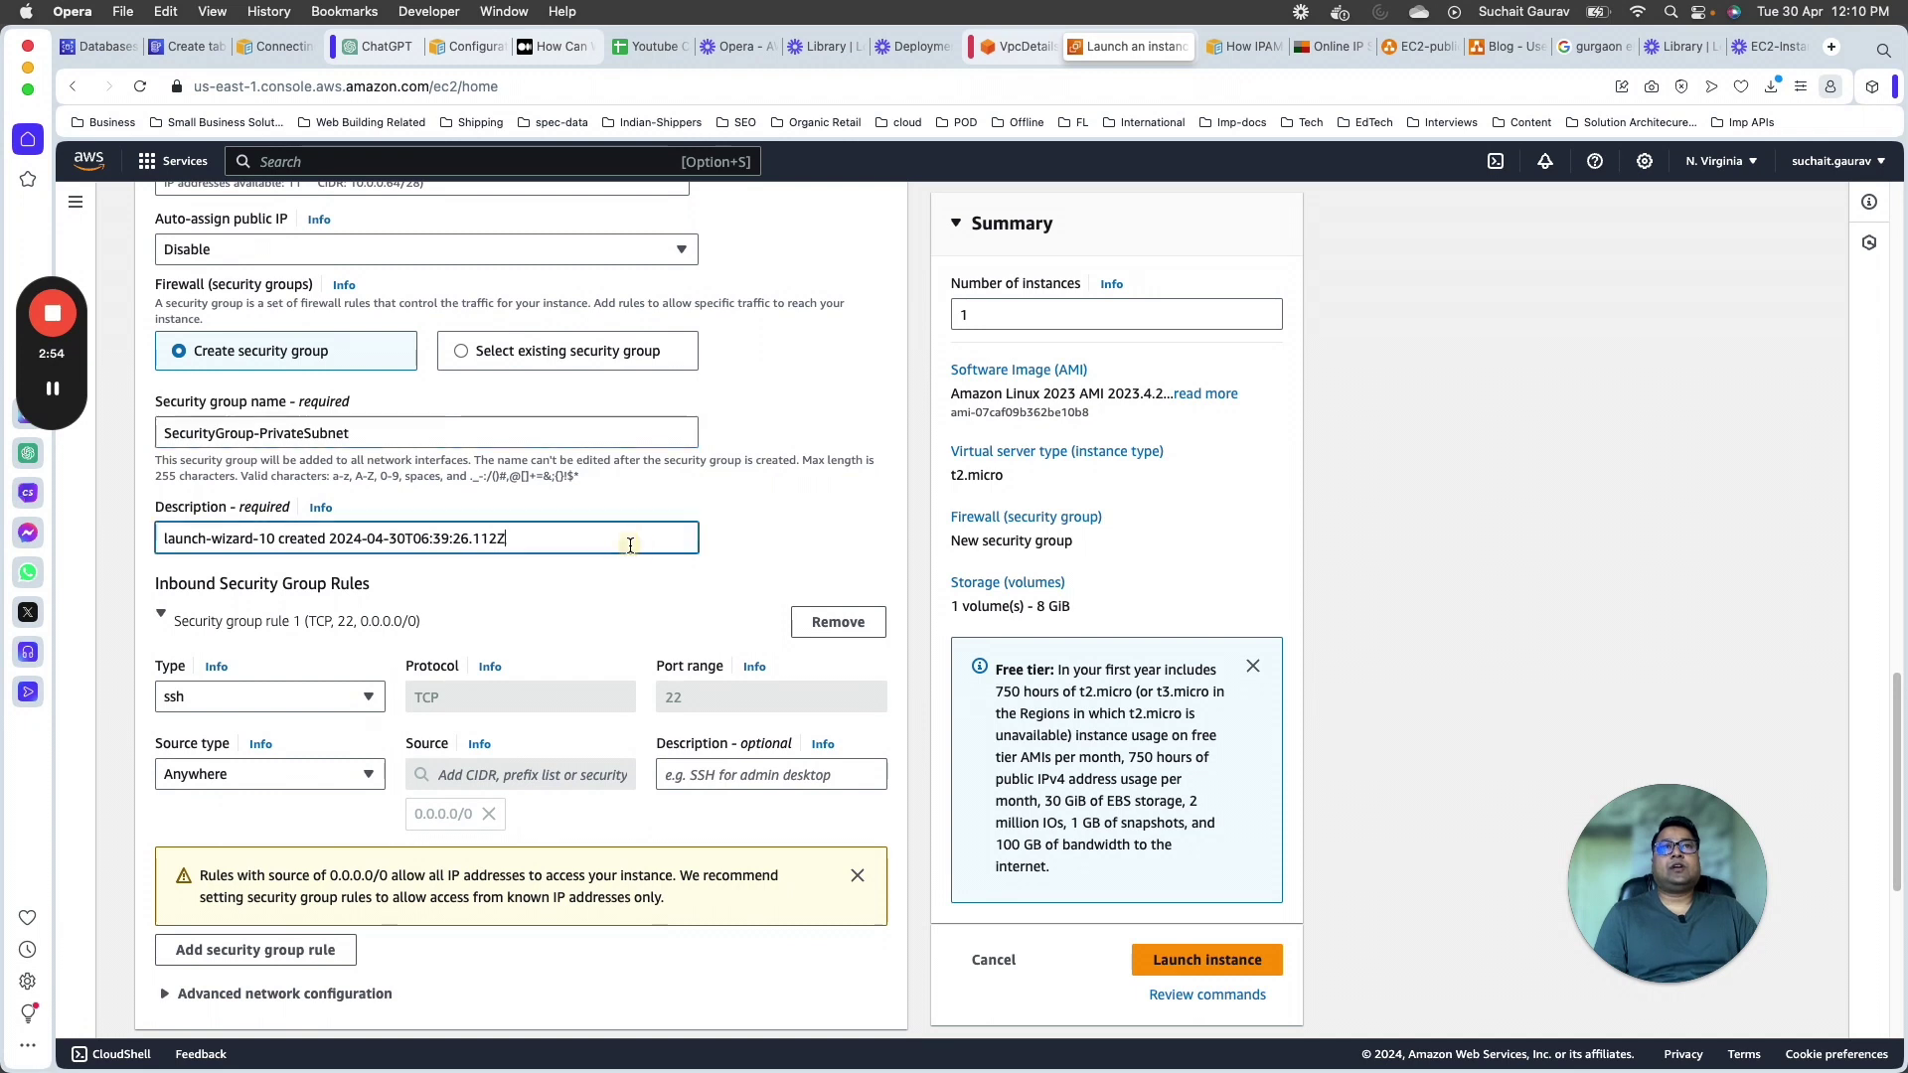
pyautogui.moveTo(389, 434); pyautogui.dragTo(157, 436)
pyautogui.press('super+c')
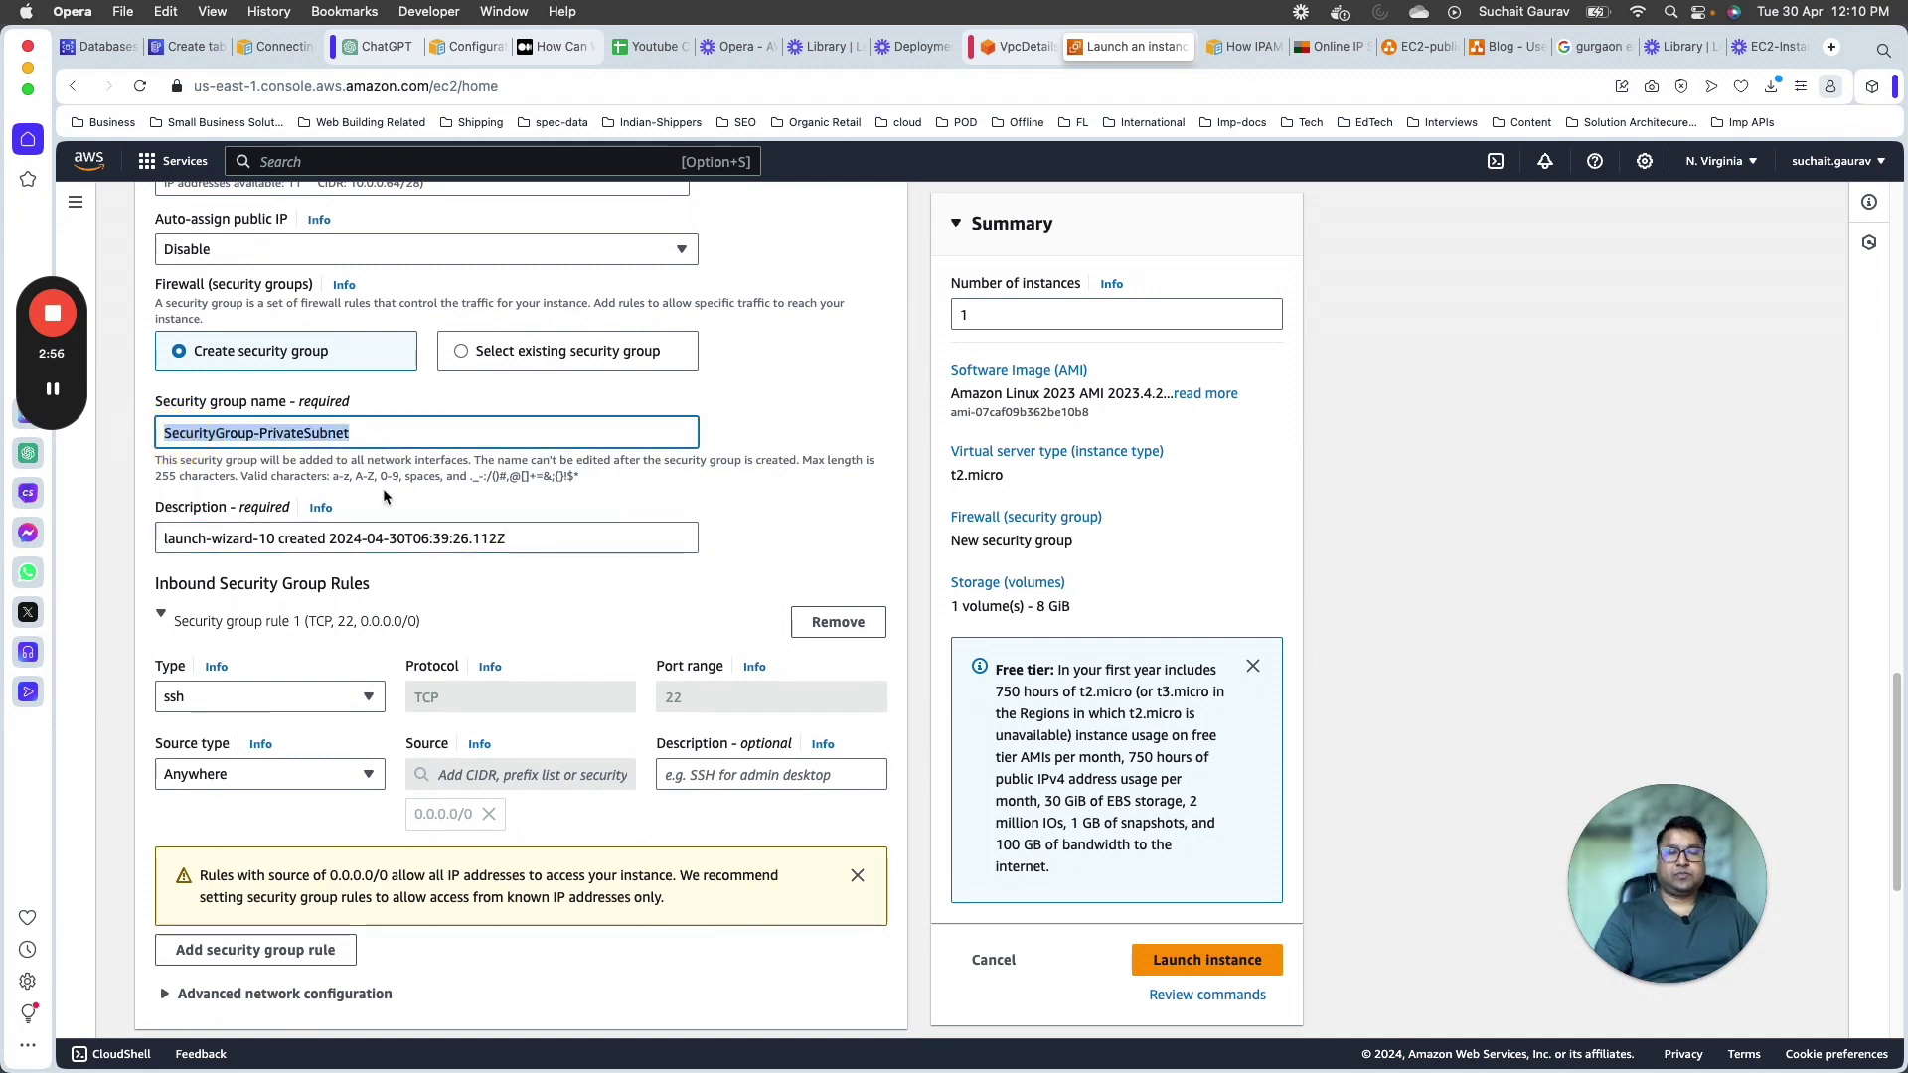
pyautogui.click(163, 537)
pyautogui.press('super+a')
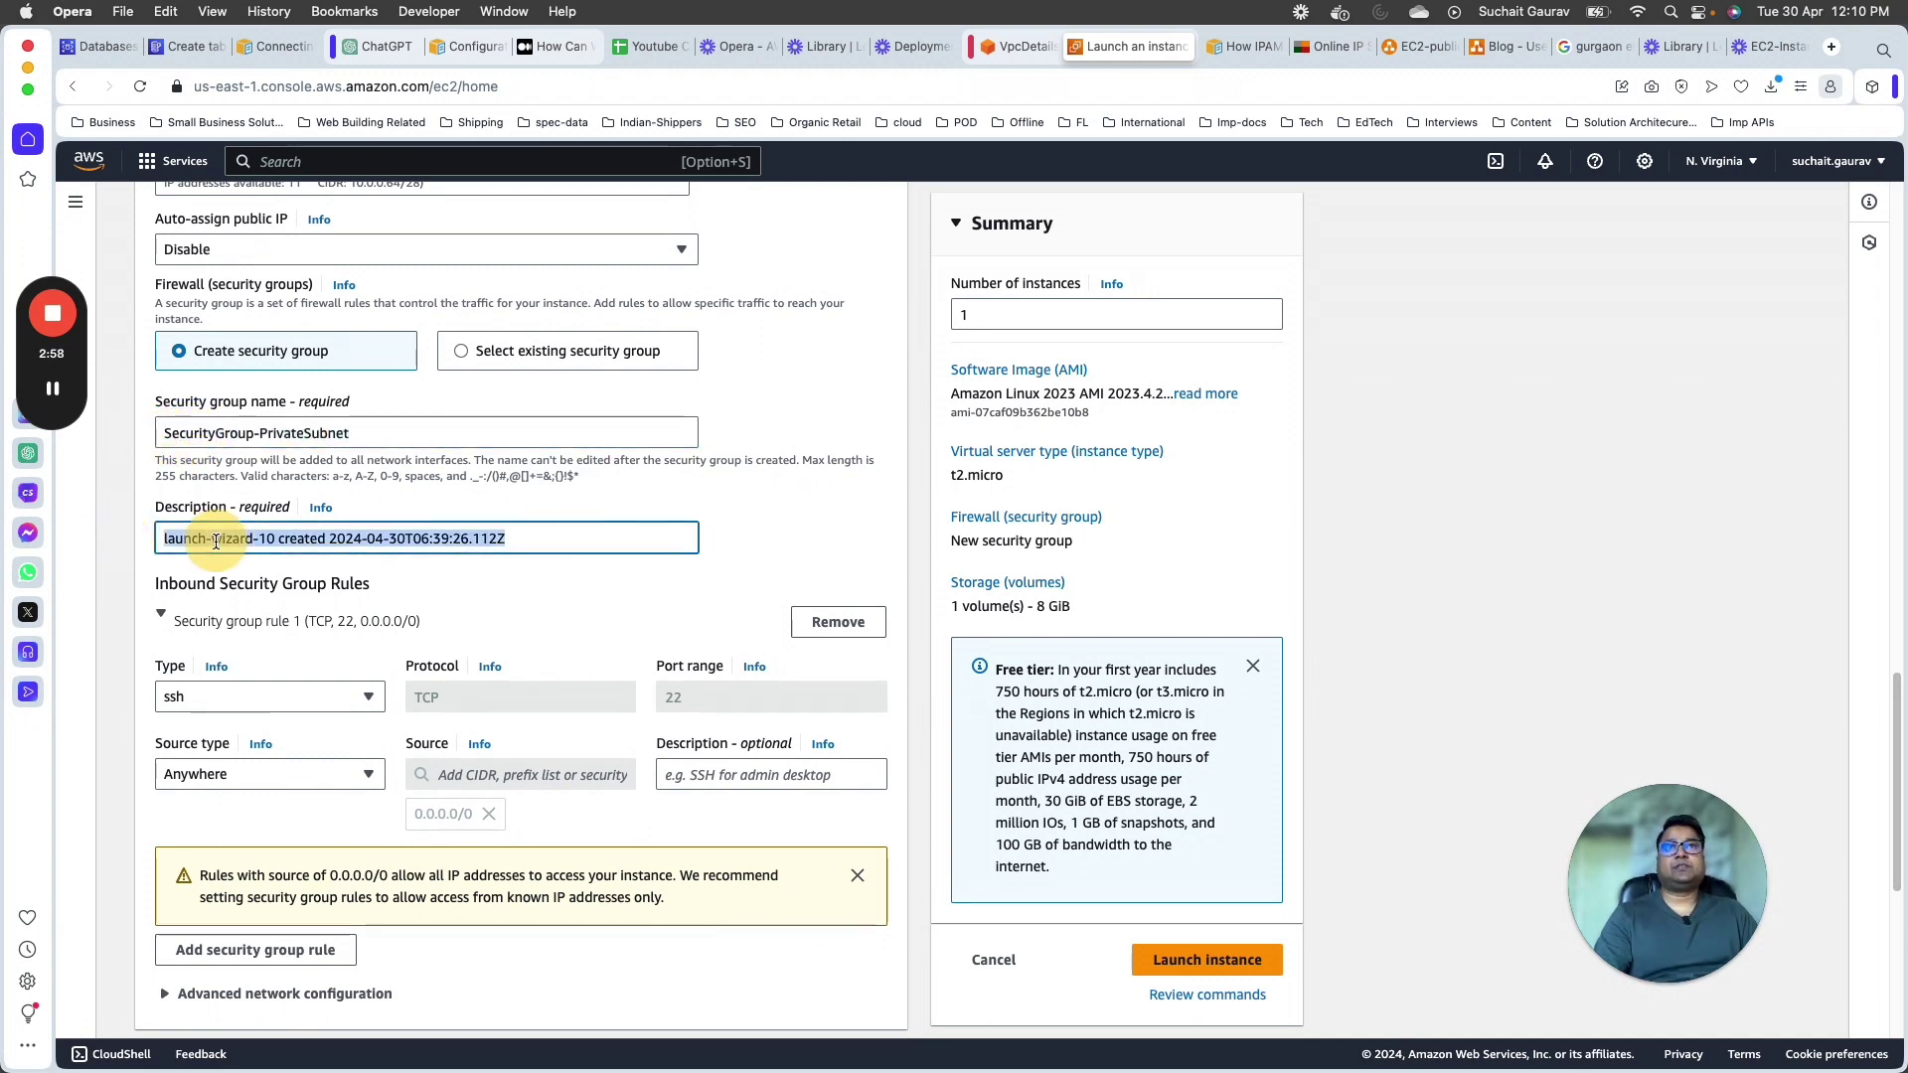
pyautogui.press('super+v')
# Step: Review the inbound SSH rule and examine in the EC2-public-private-subnet diagram how the public and private subnets, their security groups and EC2 instances connect
pyautogui.scroll(-1, 470, 609)
pyautogui.scroll(-2, 470, 608)
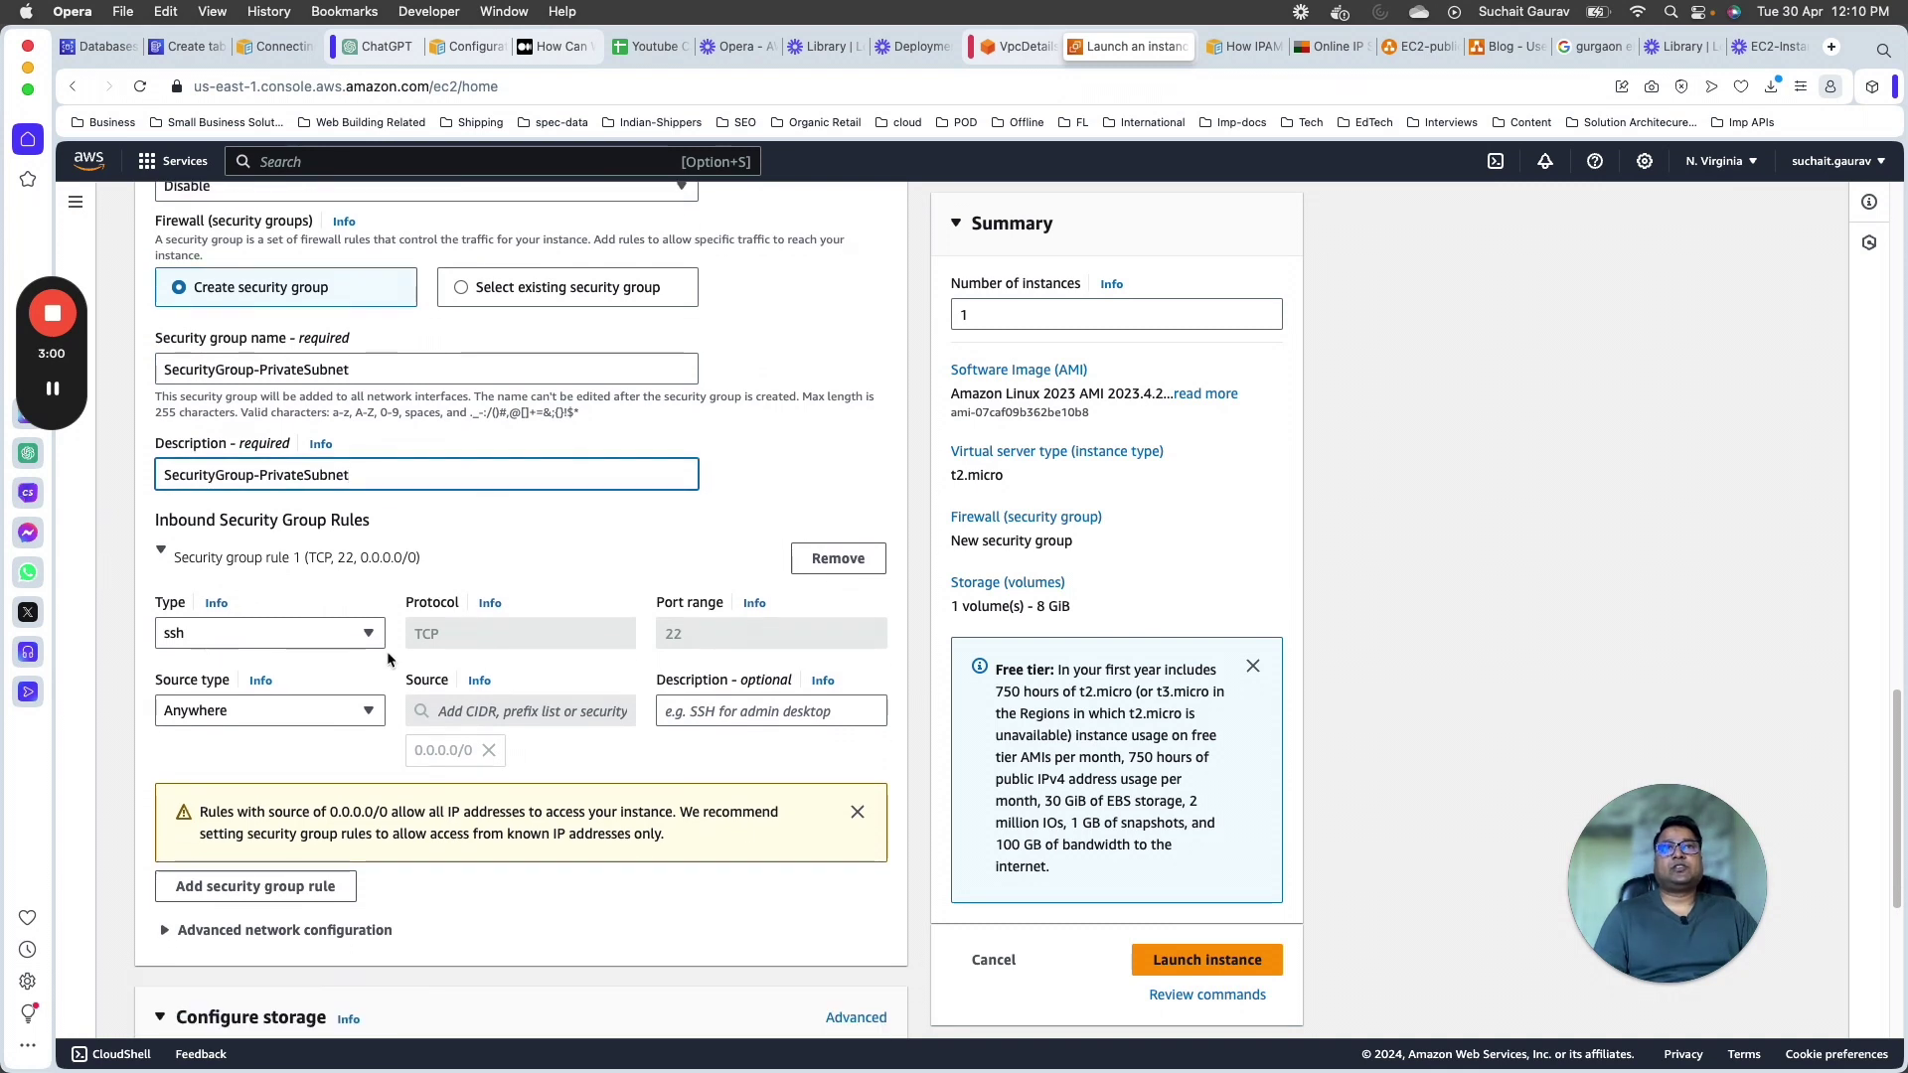
pyautogui.scroll(-1, 477, 692)
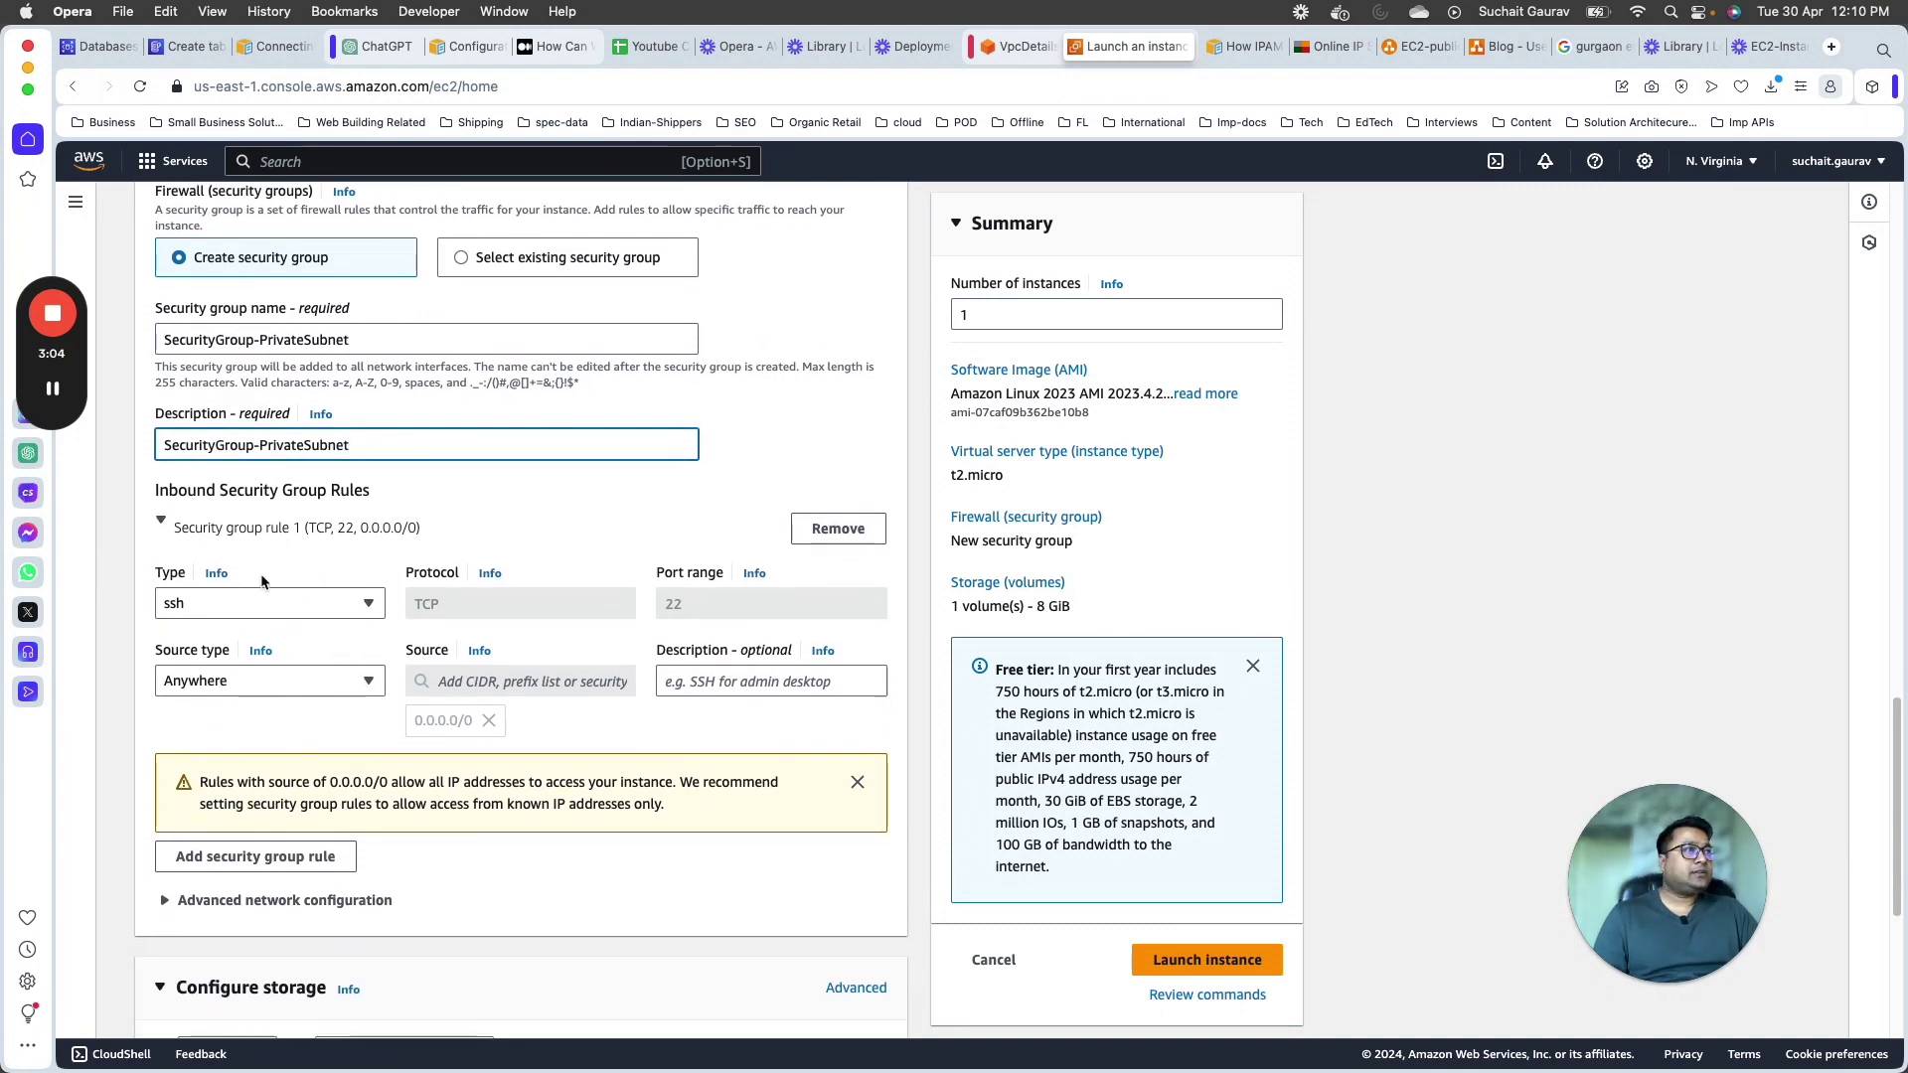
pyautogui.scroll(-5, 261, 556)
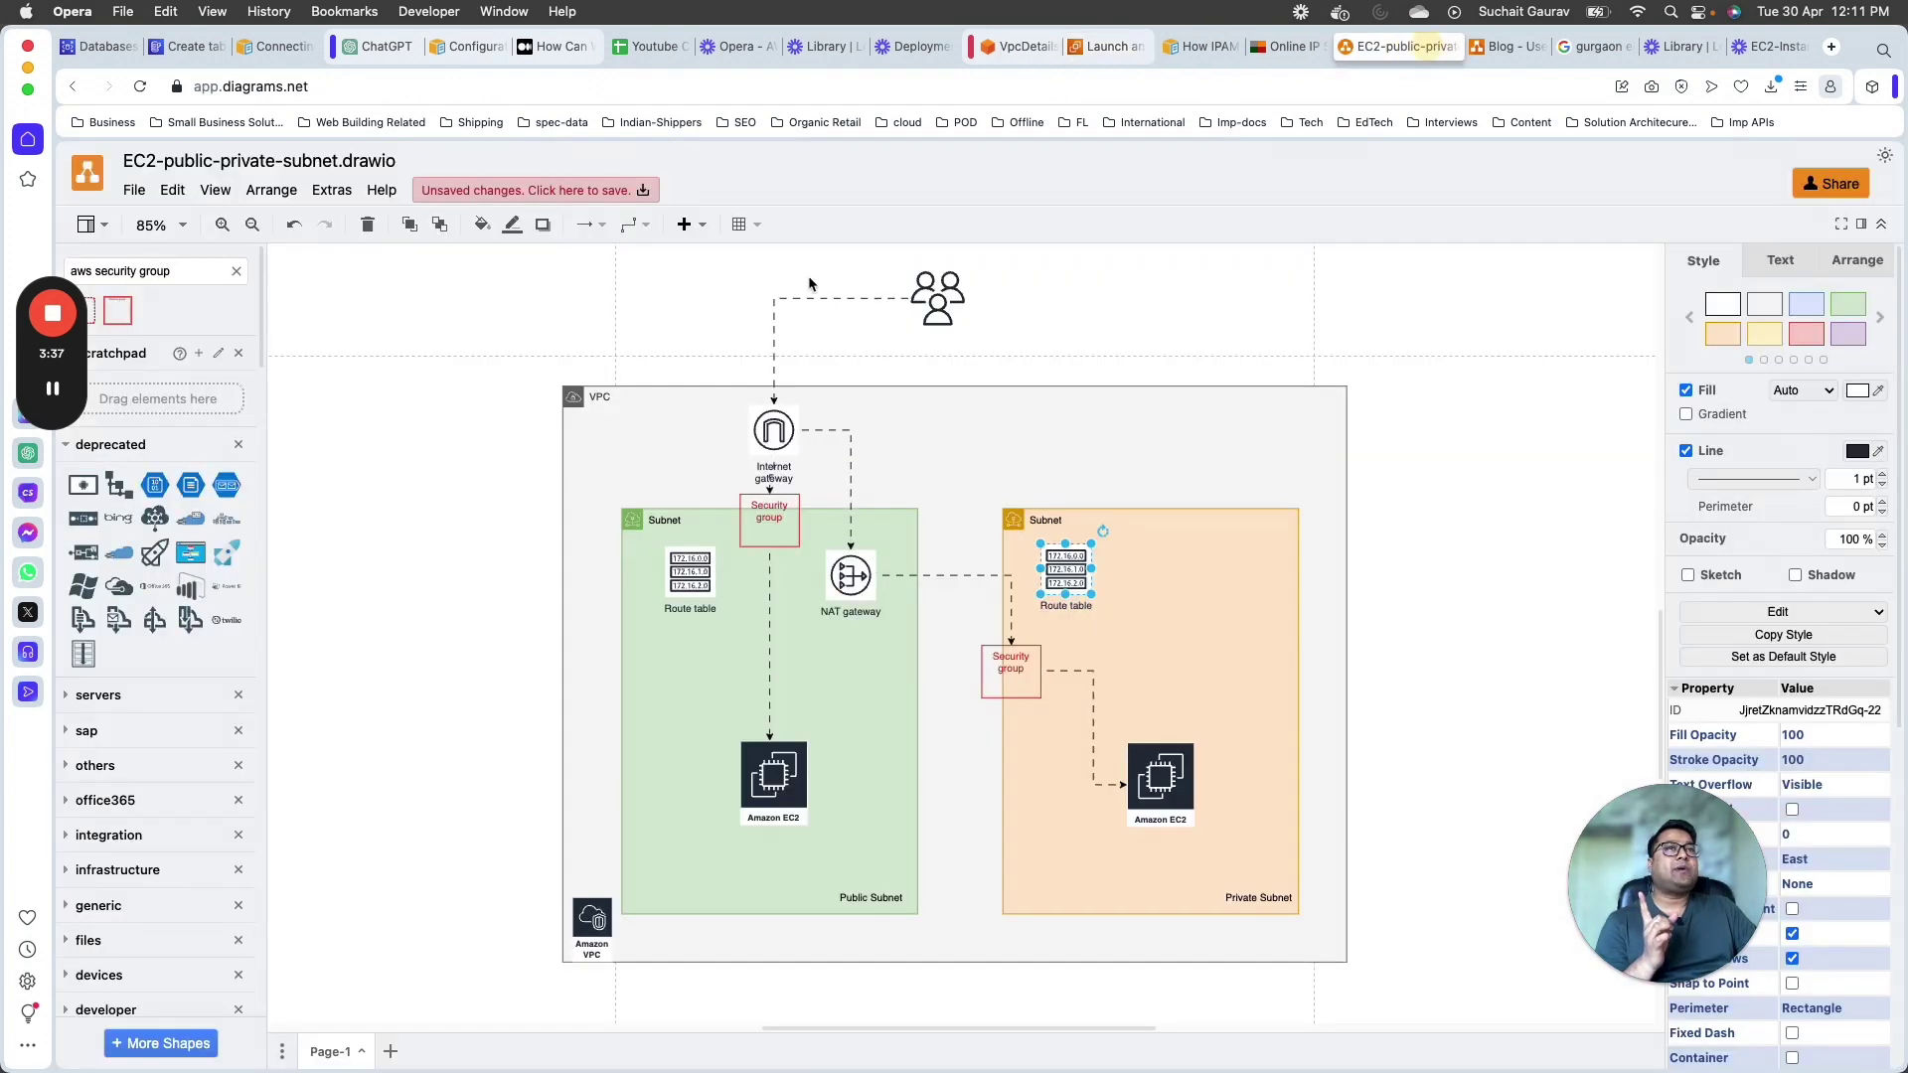
pyautogui.click(1425, 47)
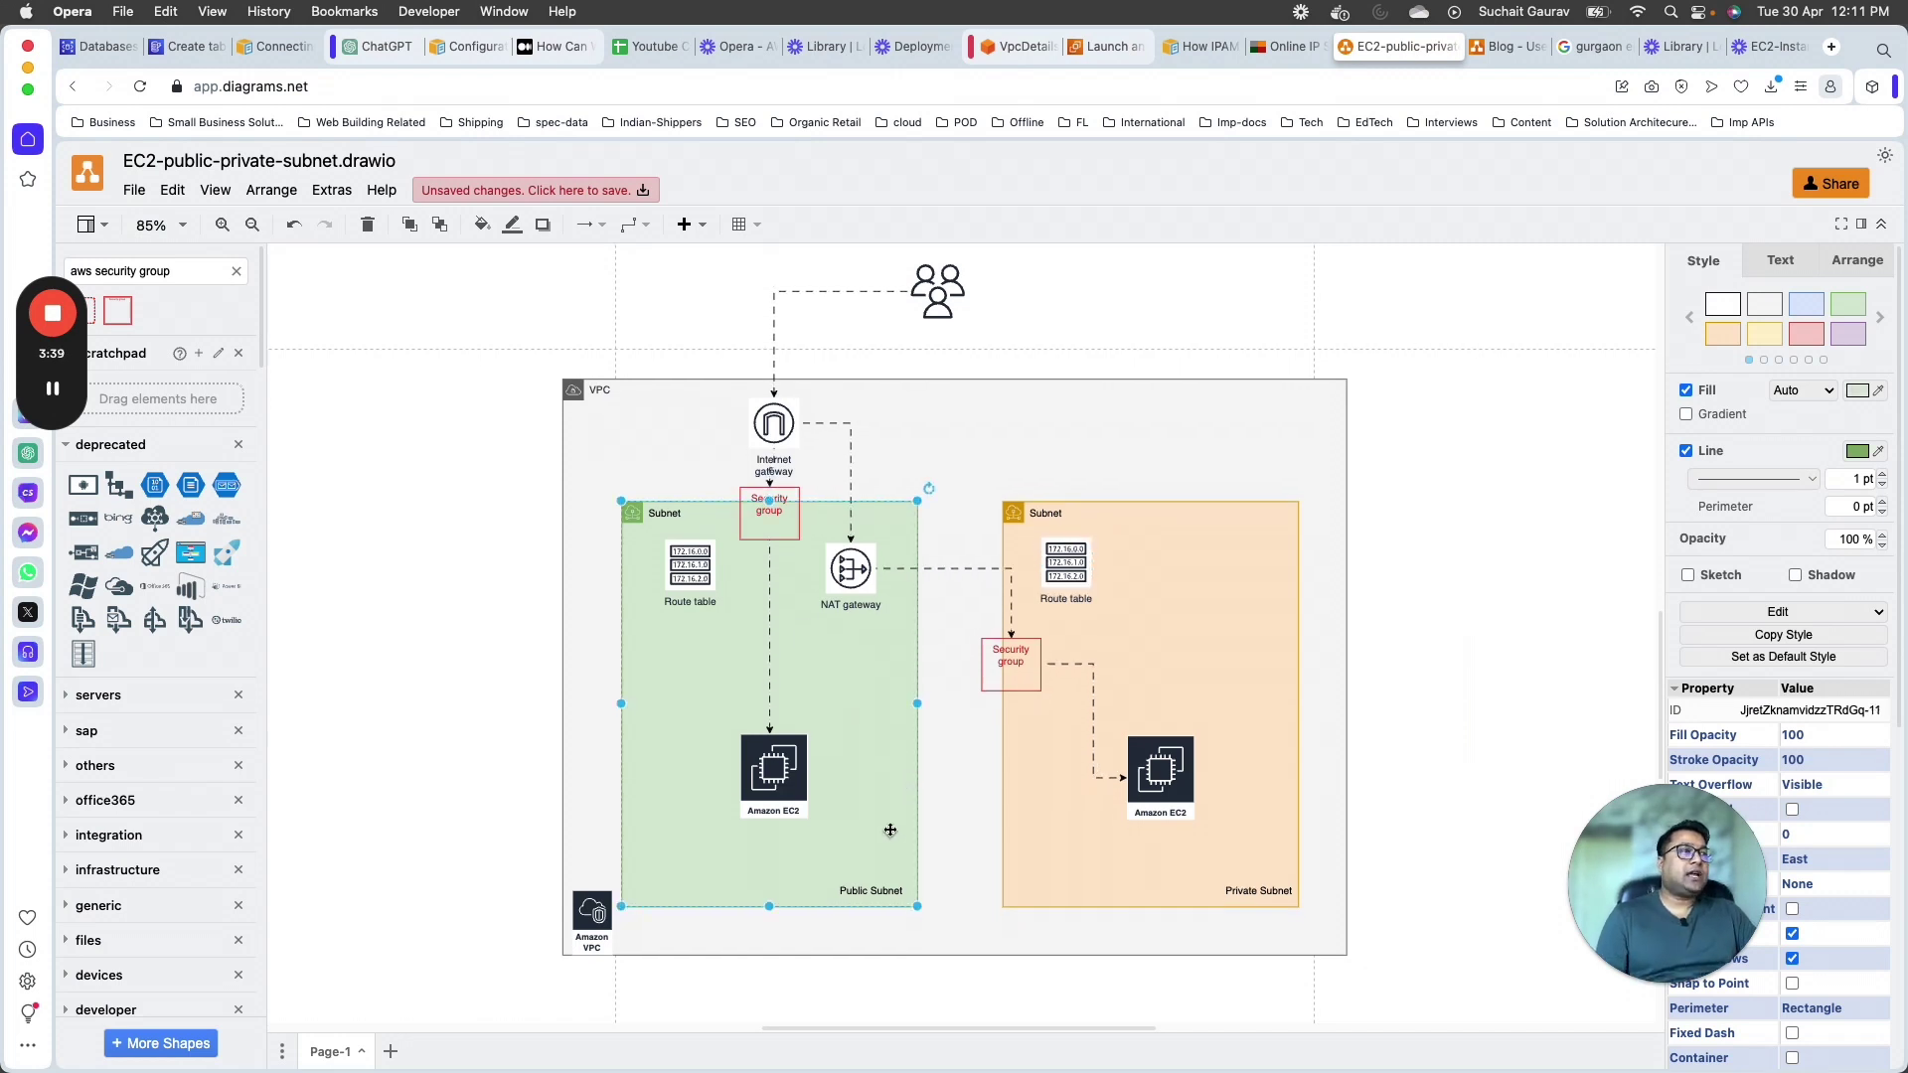
pyautogui.scroll(-1, 1093, 626)
pyautogui.click(1150, 639)
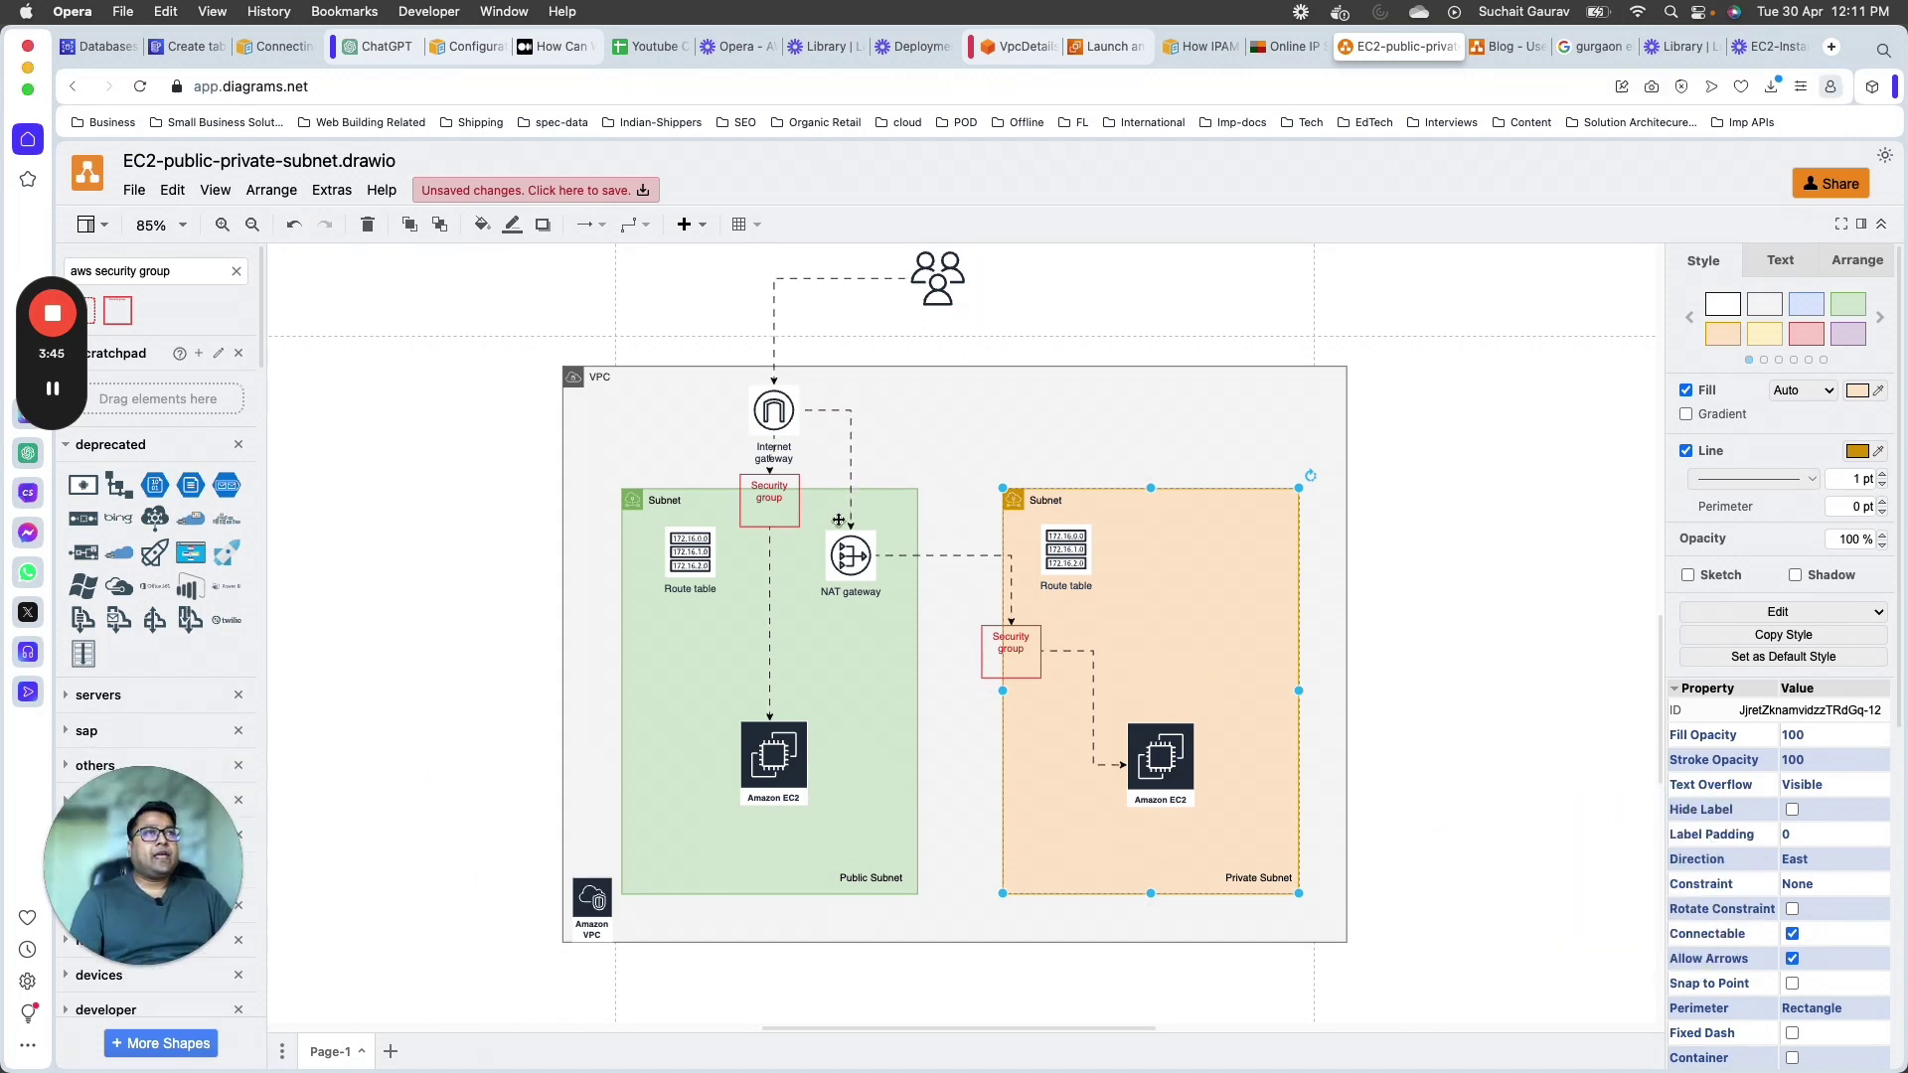
pyautogui.click(836, 725)
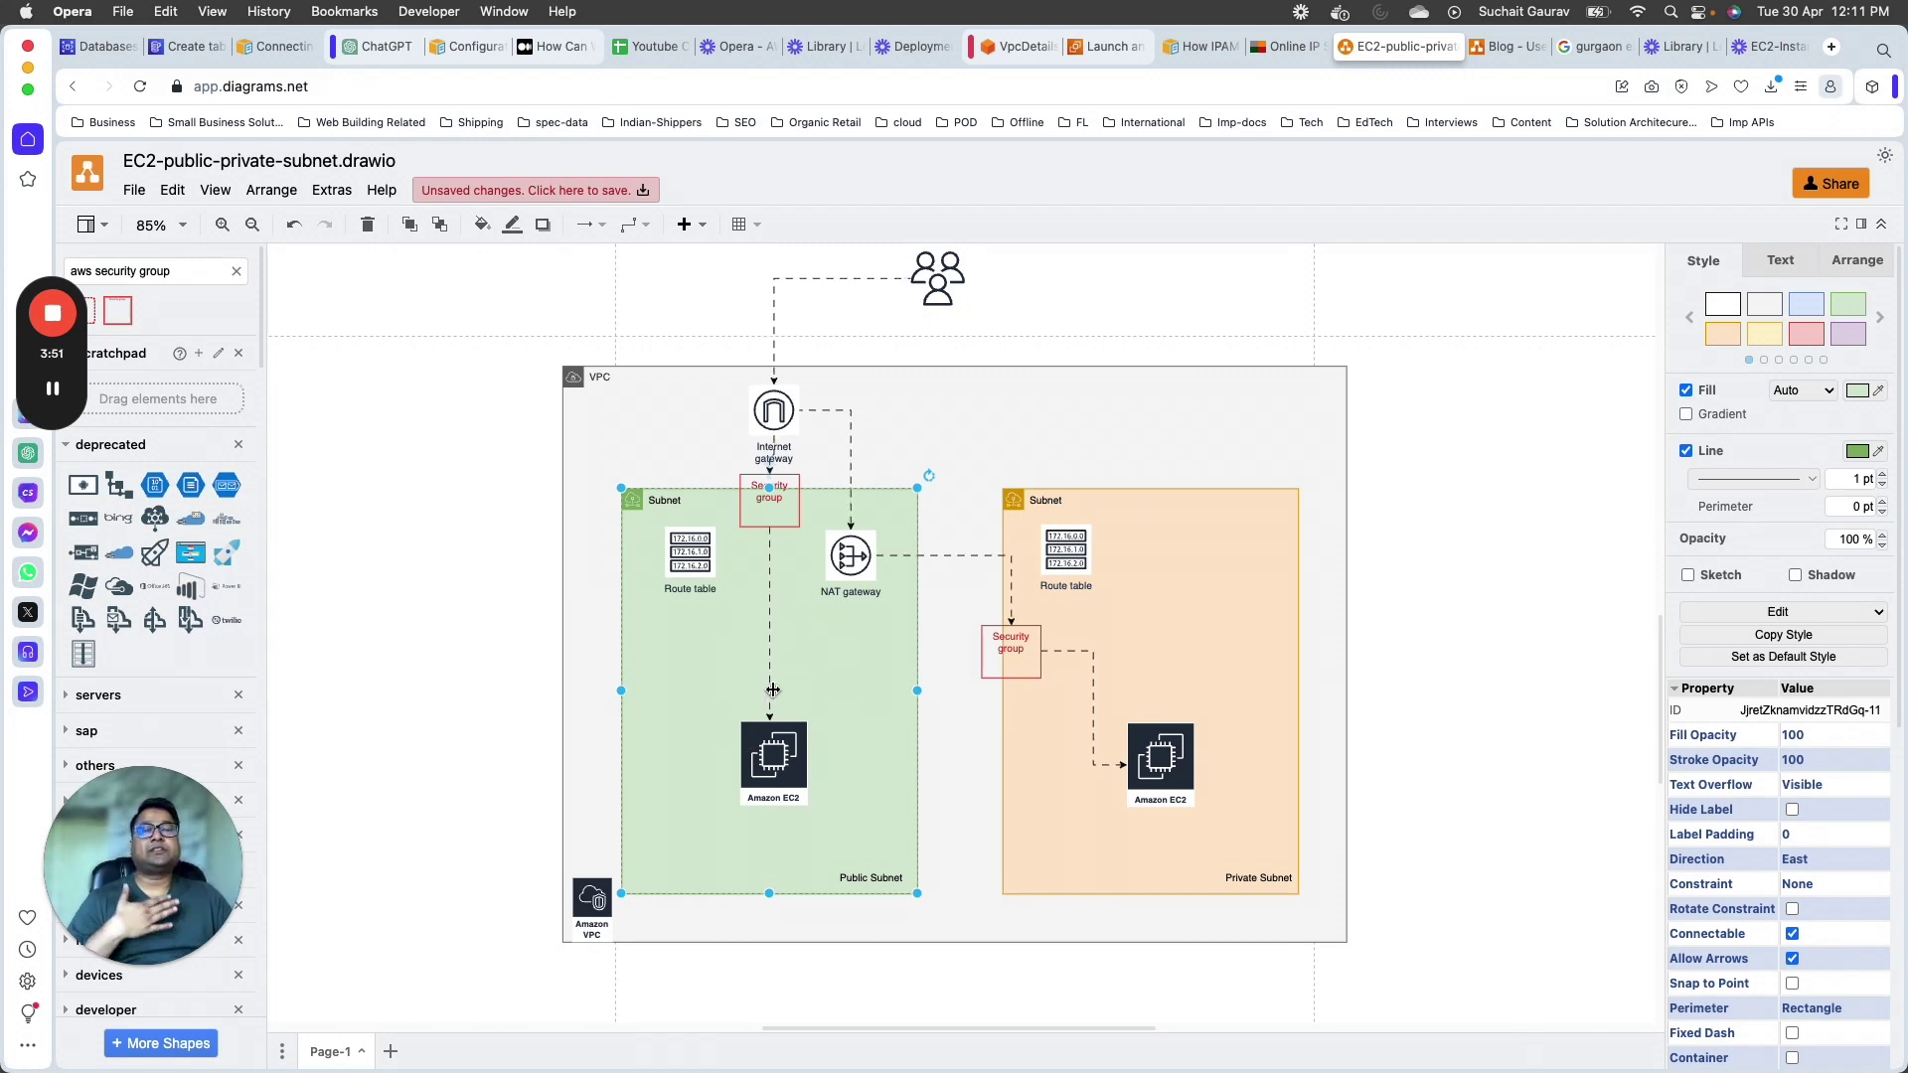
pyautogui.click(784, 776)
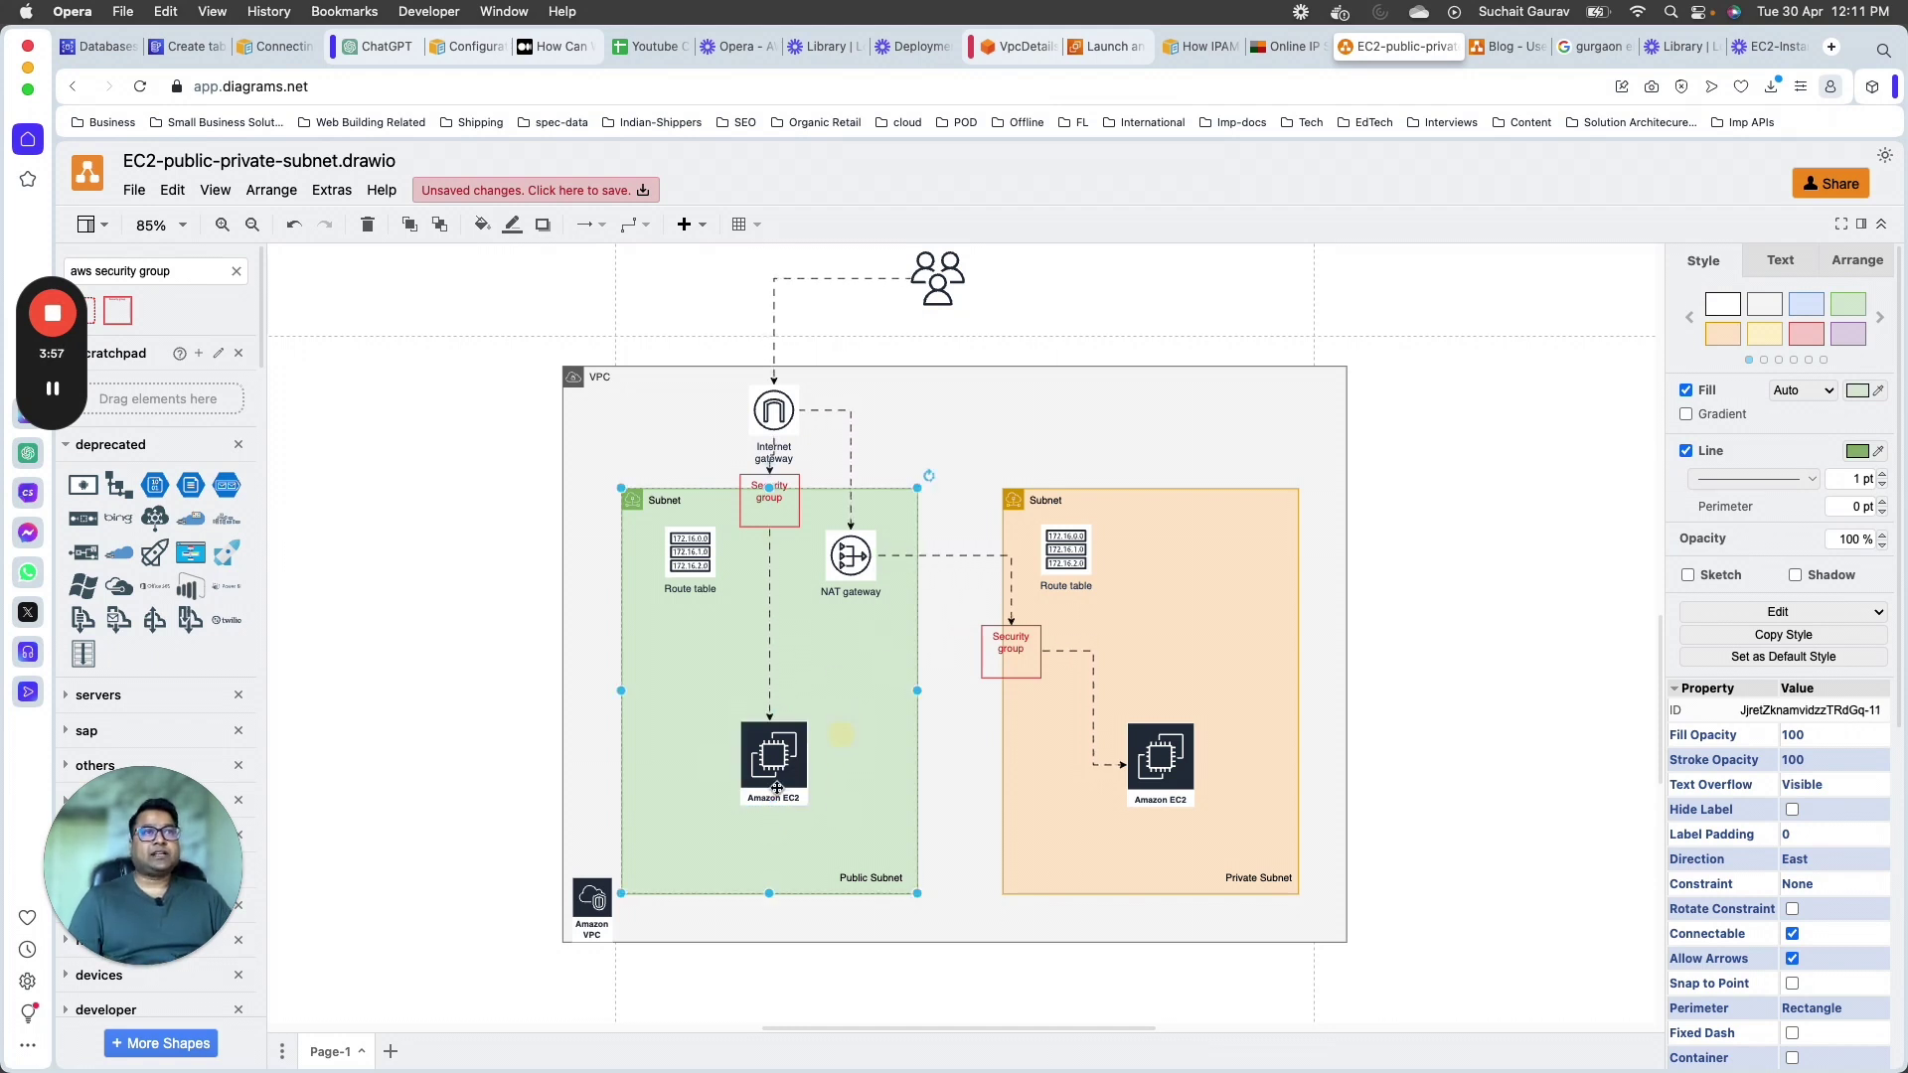
pyautogui.click(887, 688)
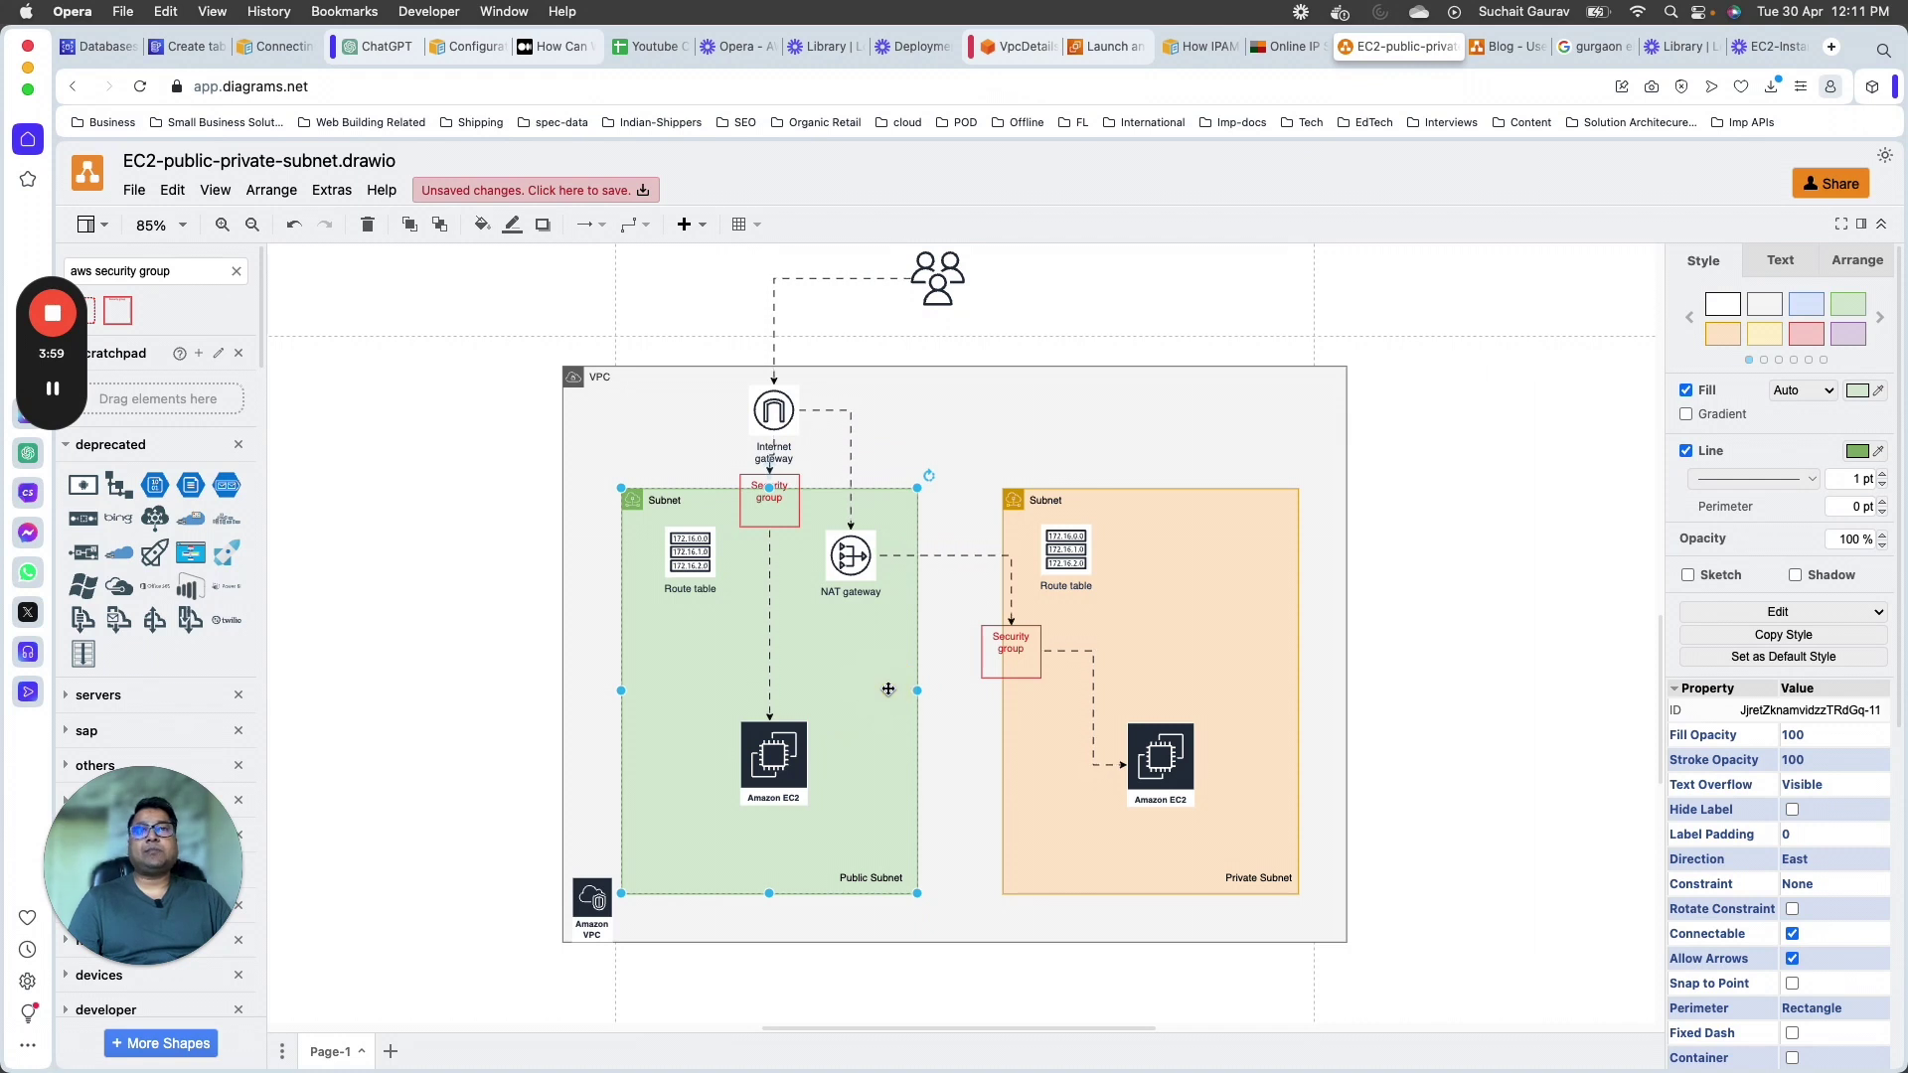
pyautogui.click(1232, 614)
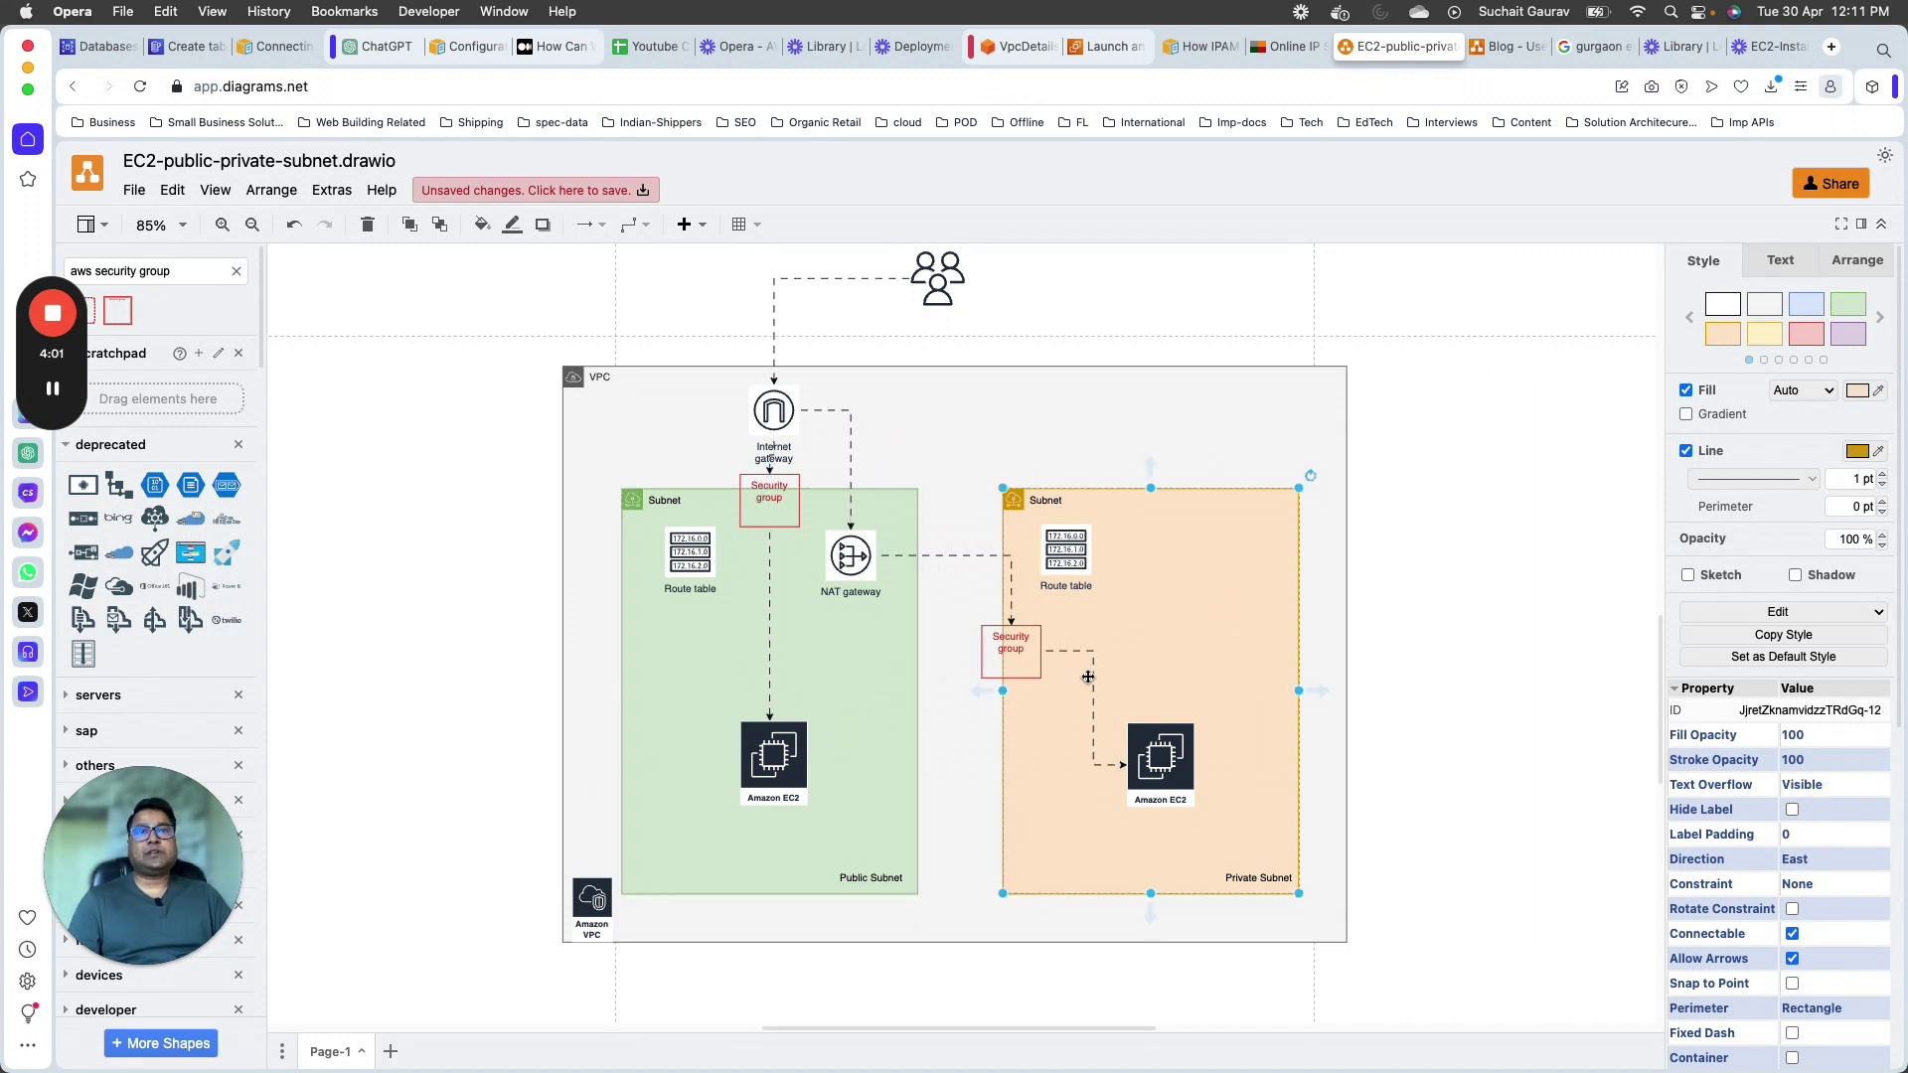
pyautogui.click(1200, 633)
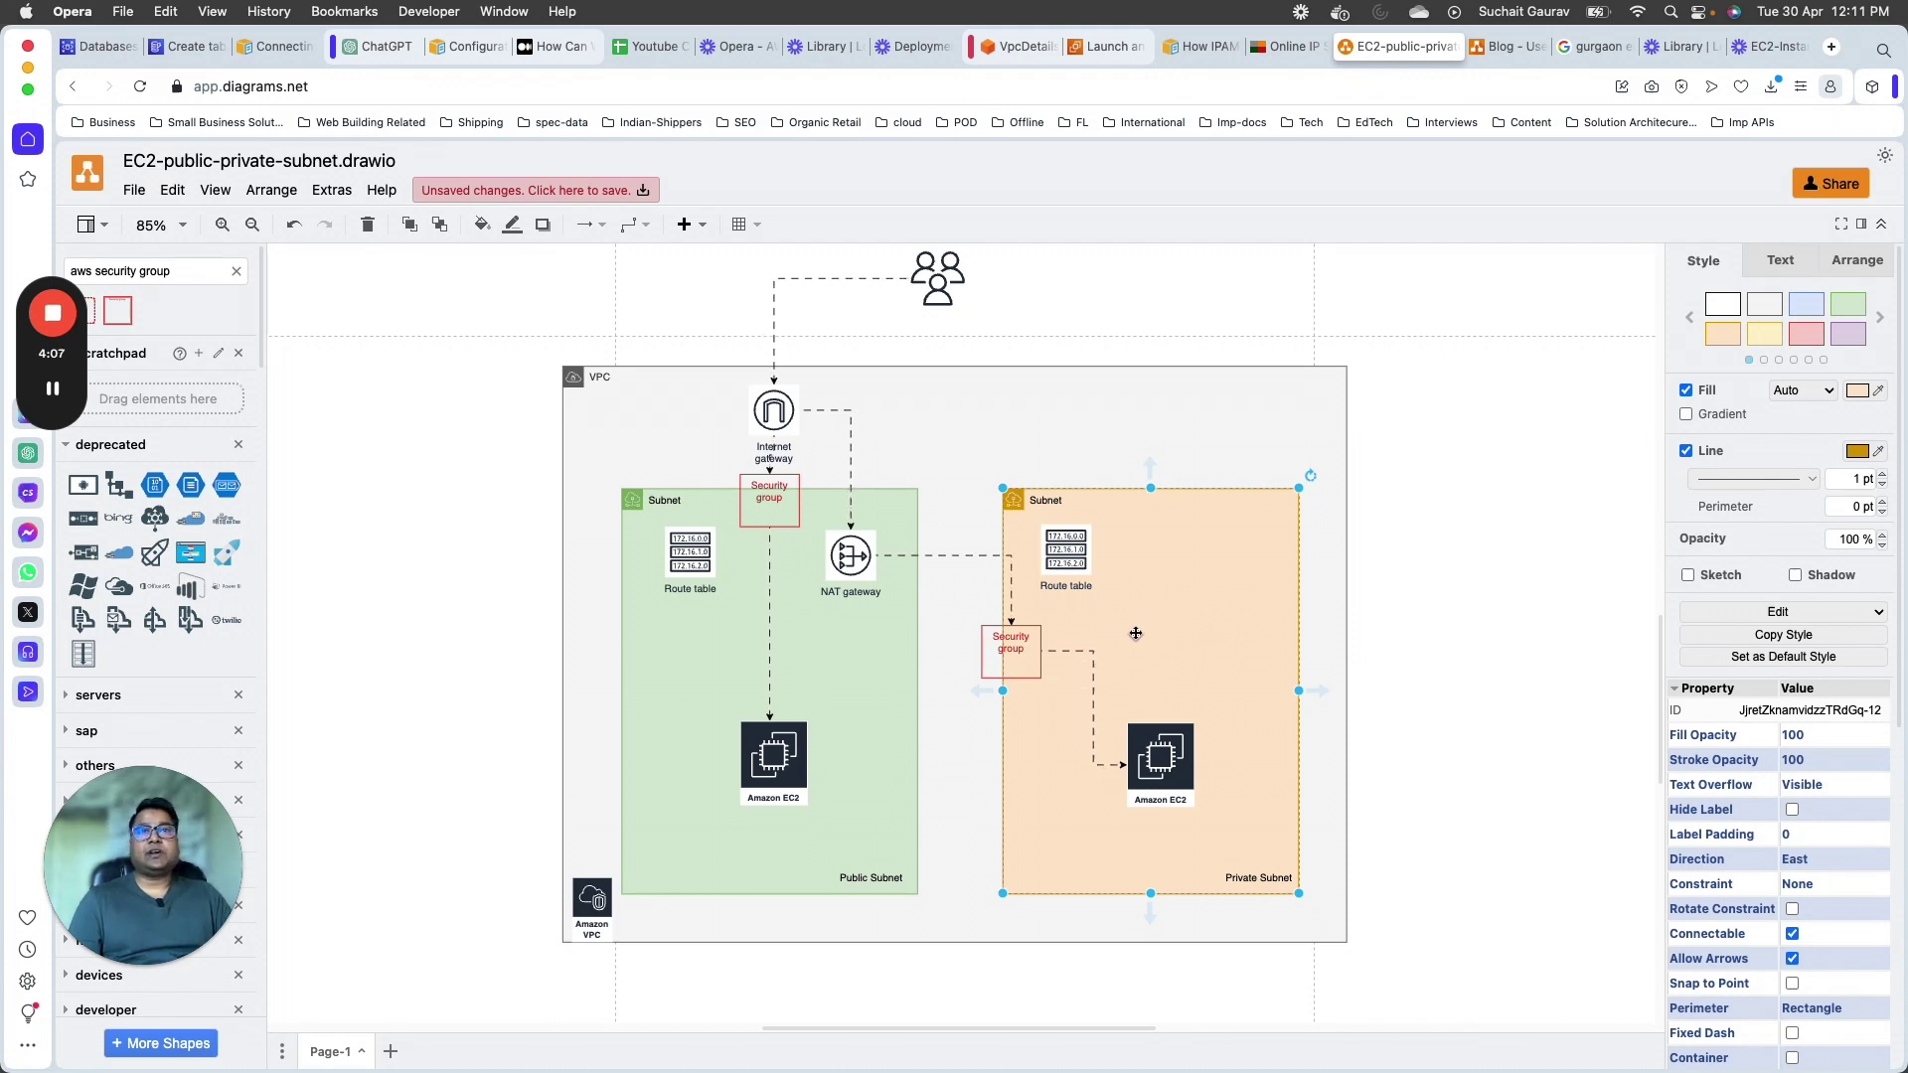
pyautogui.click(867, 655)
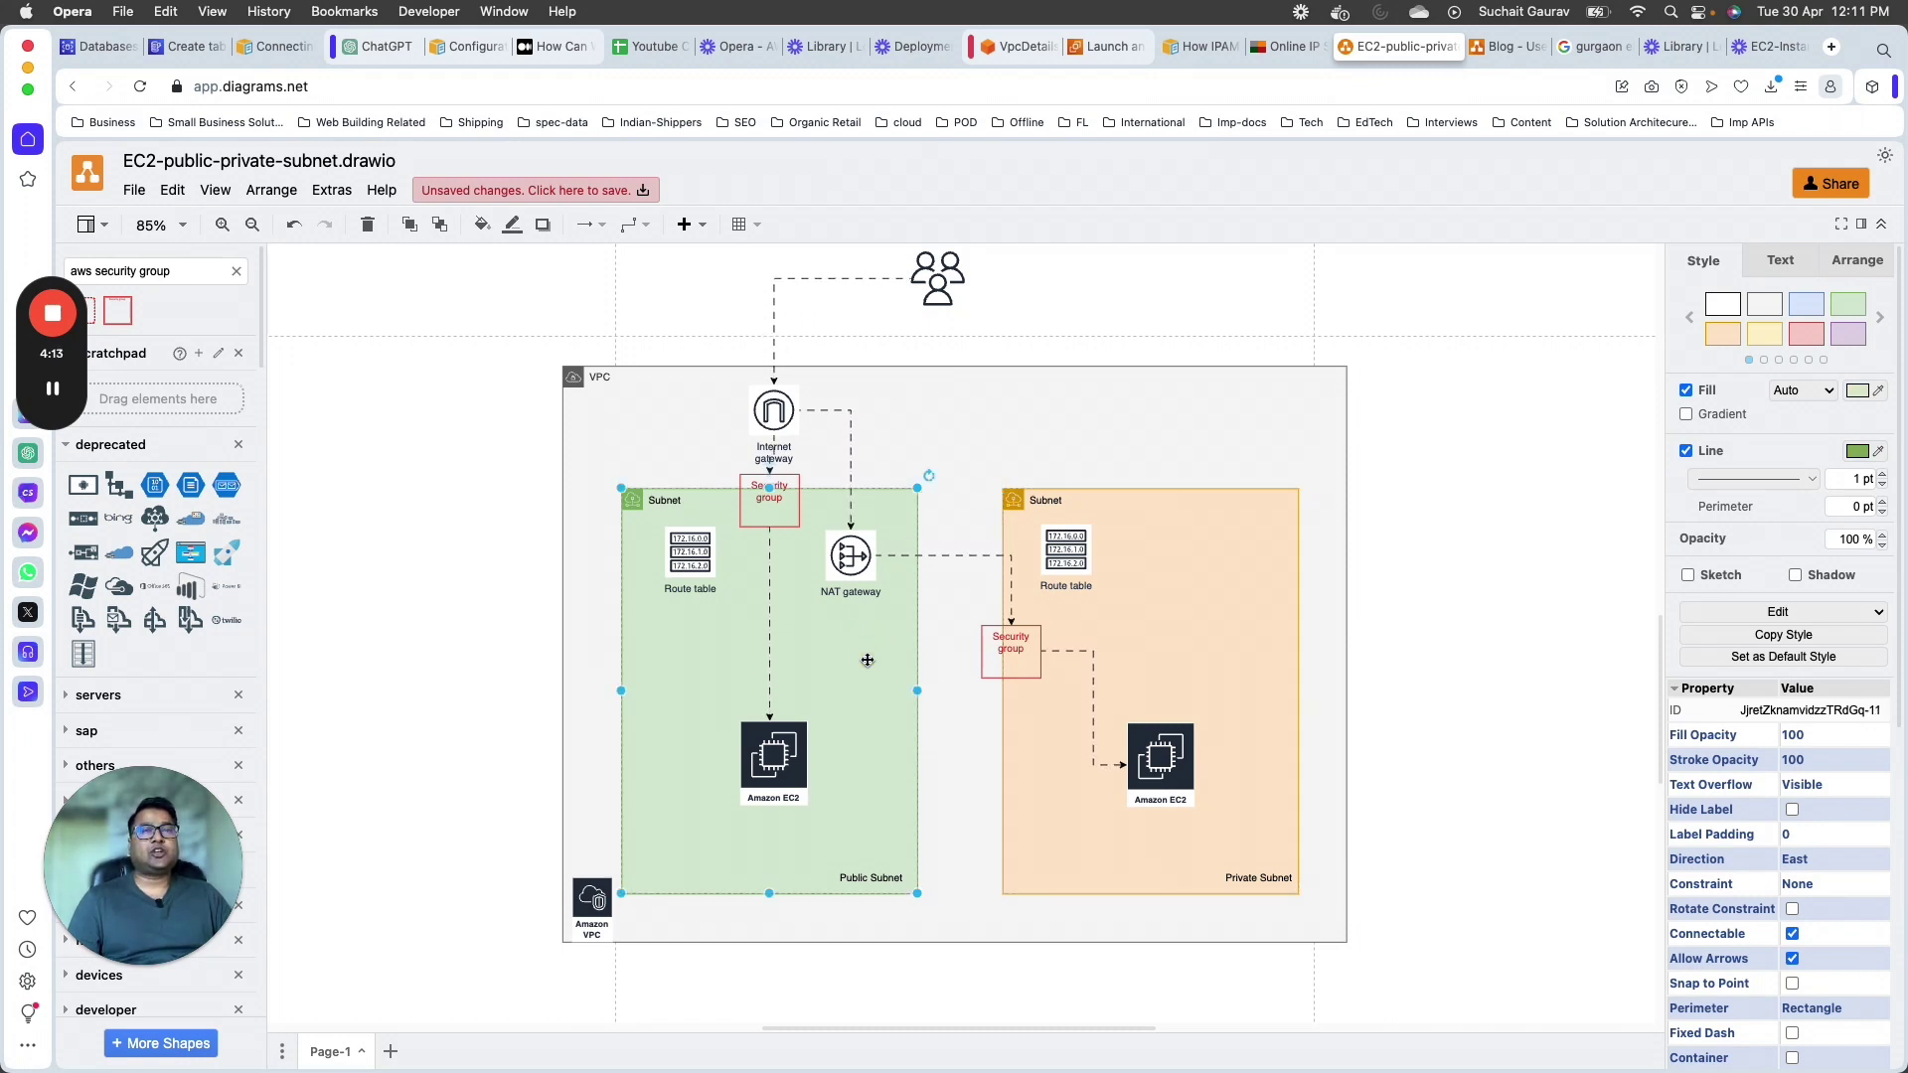
pyautogui.click(1159, 760)
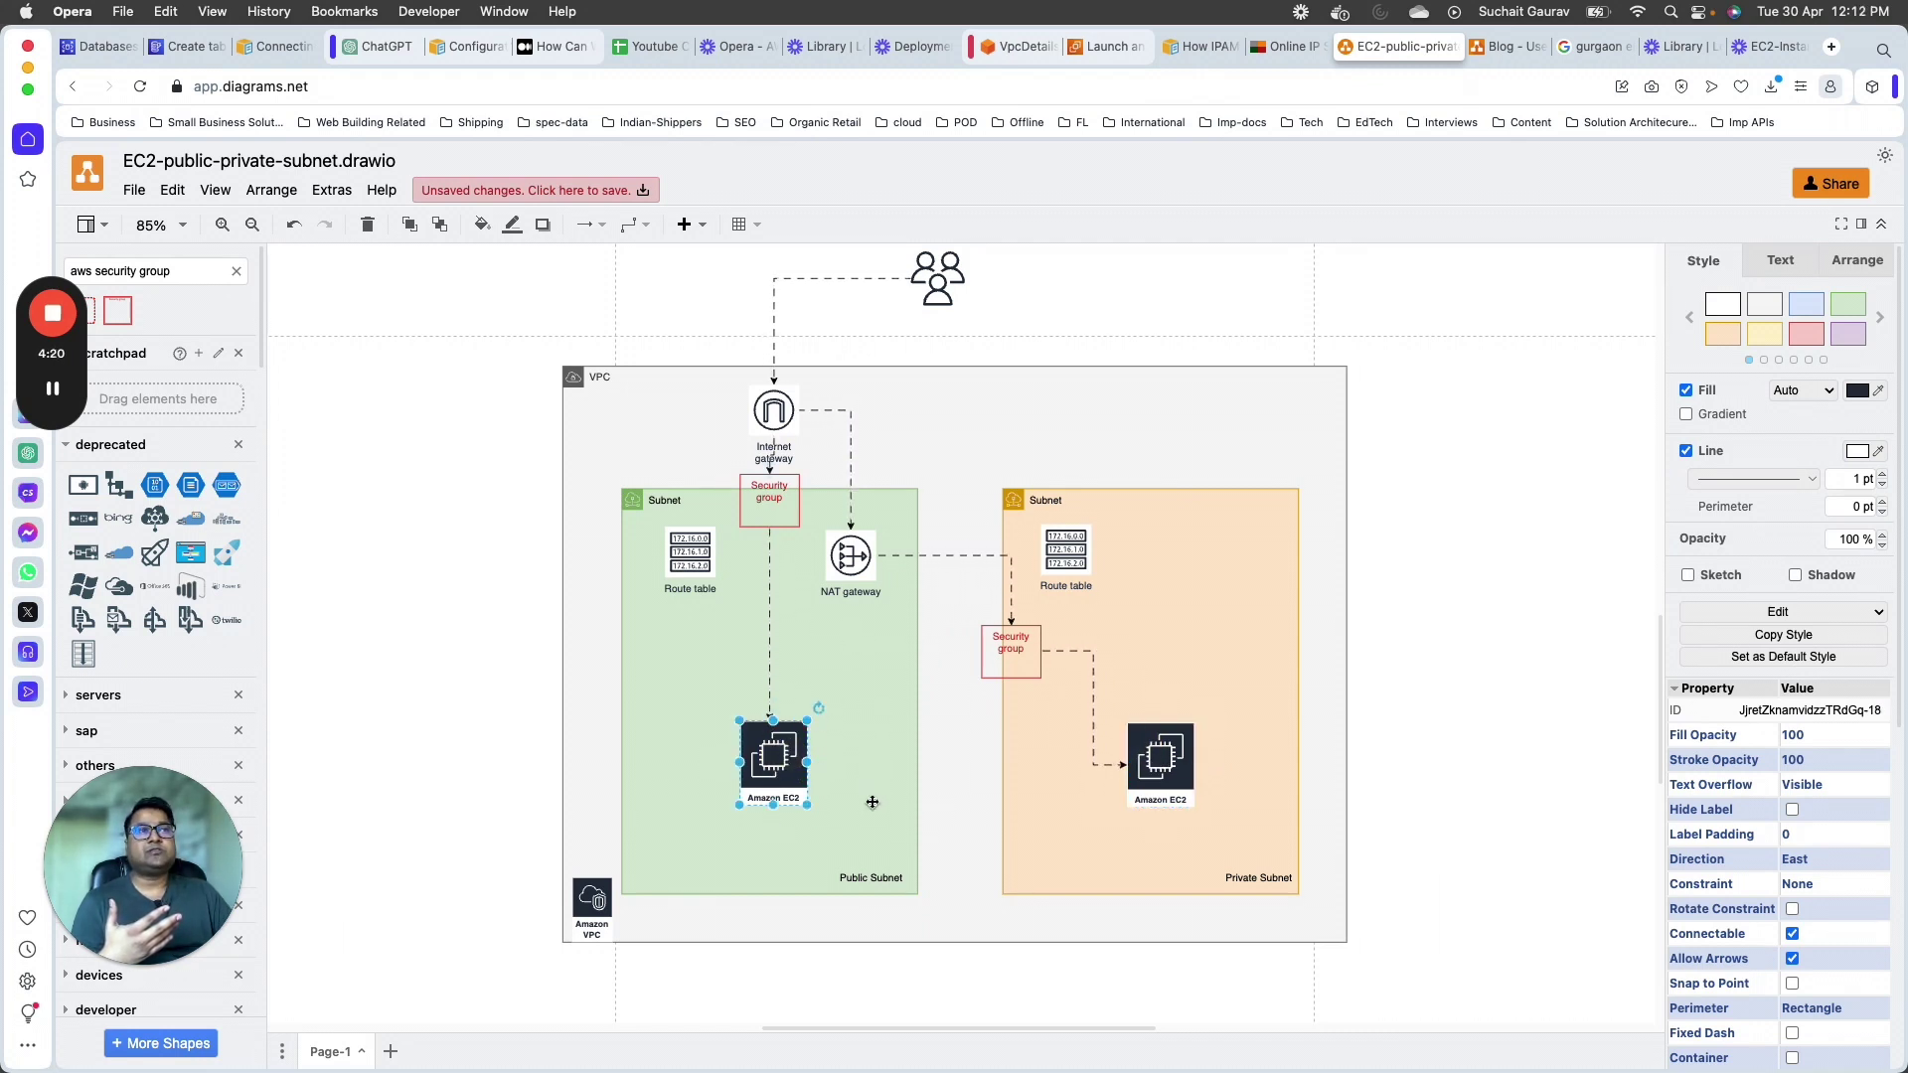
pyautogui.click(885, 877)
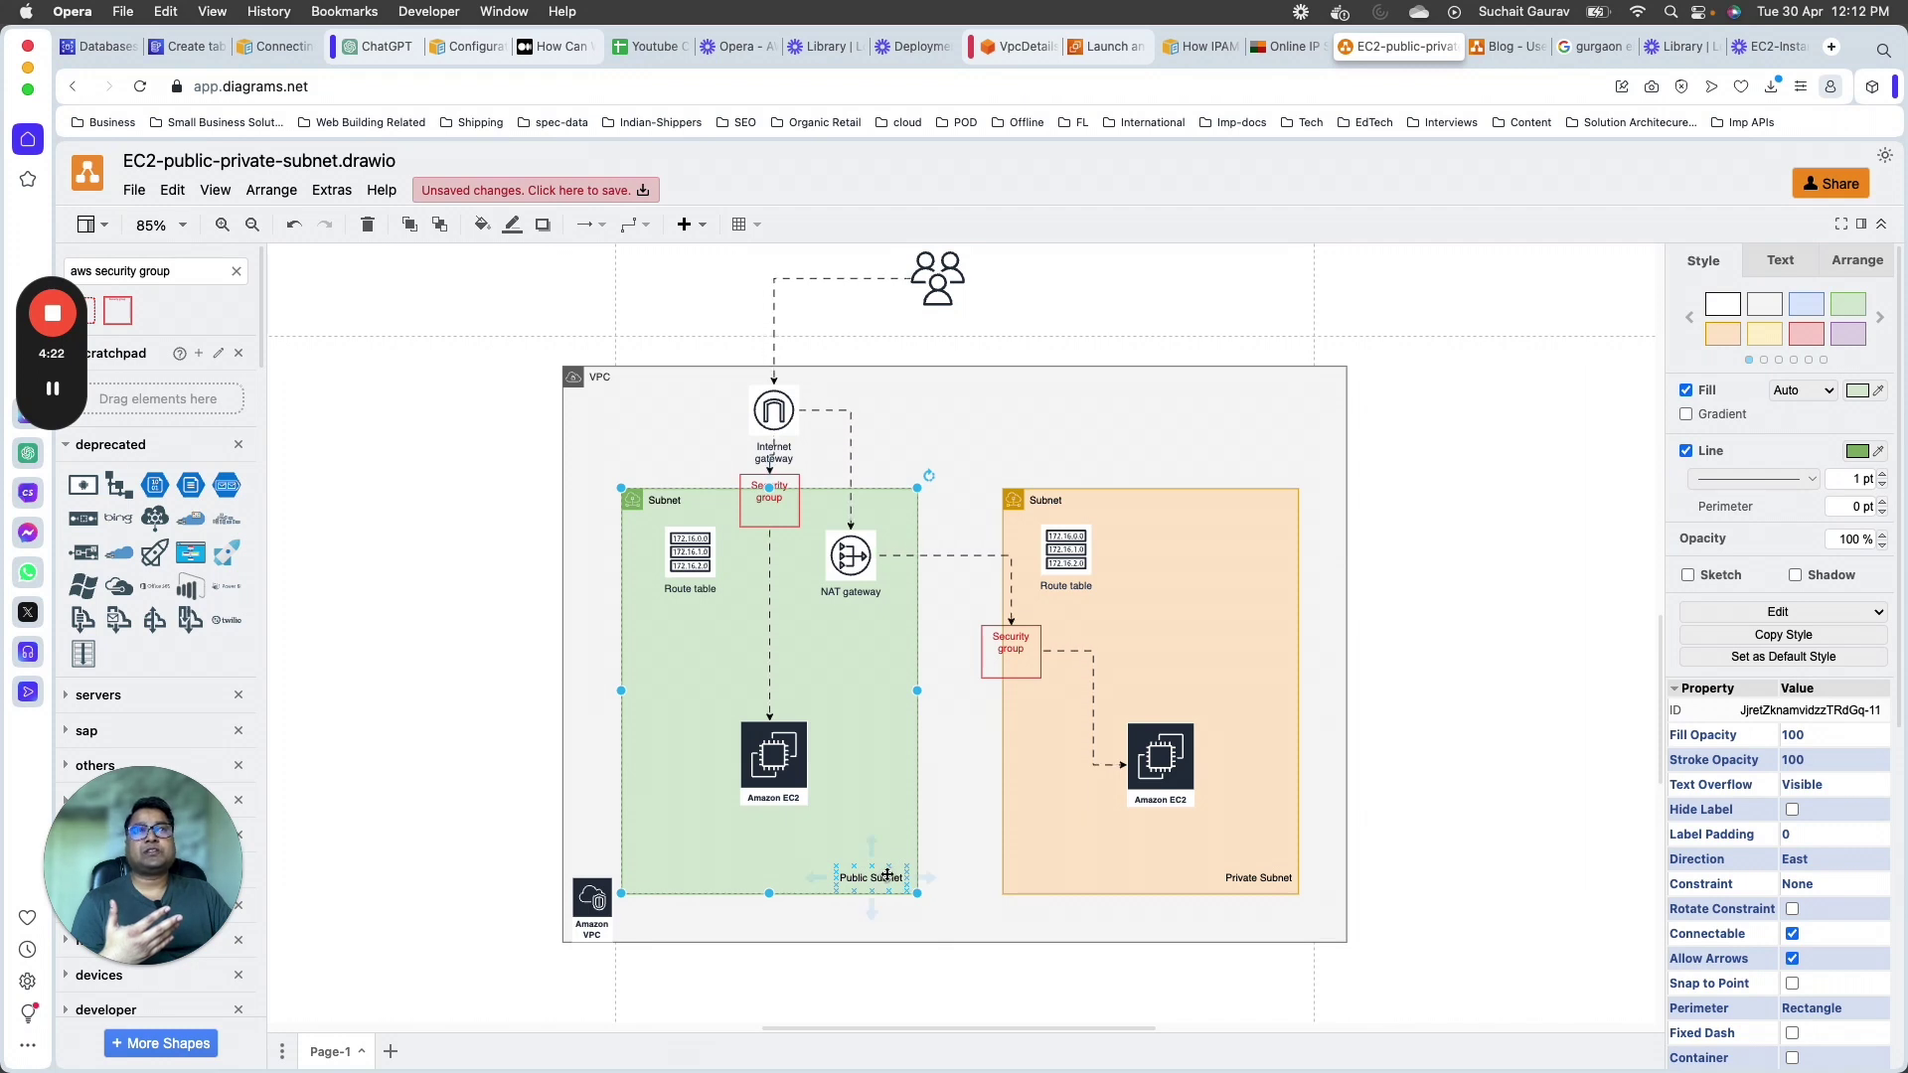
pyautogui.click(1138, 757)
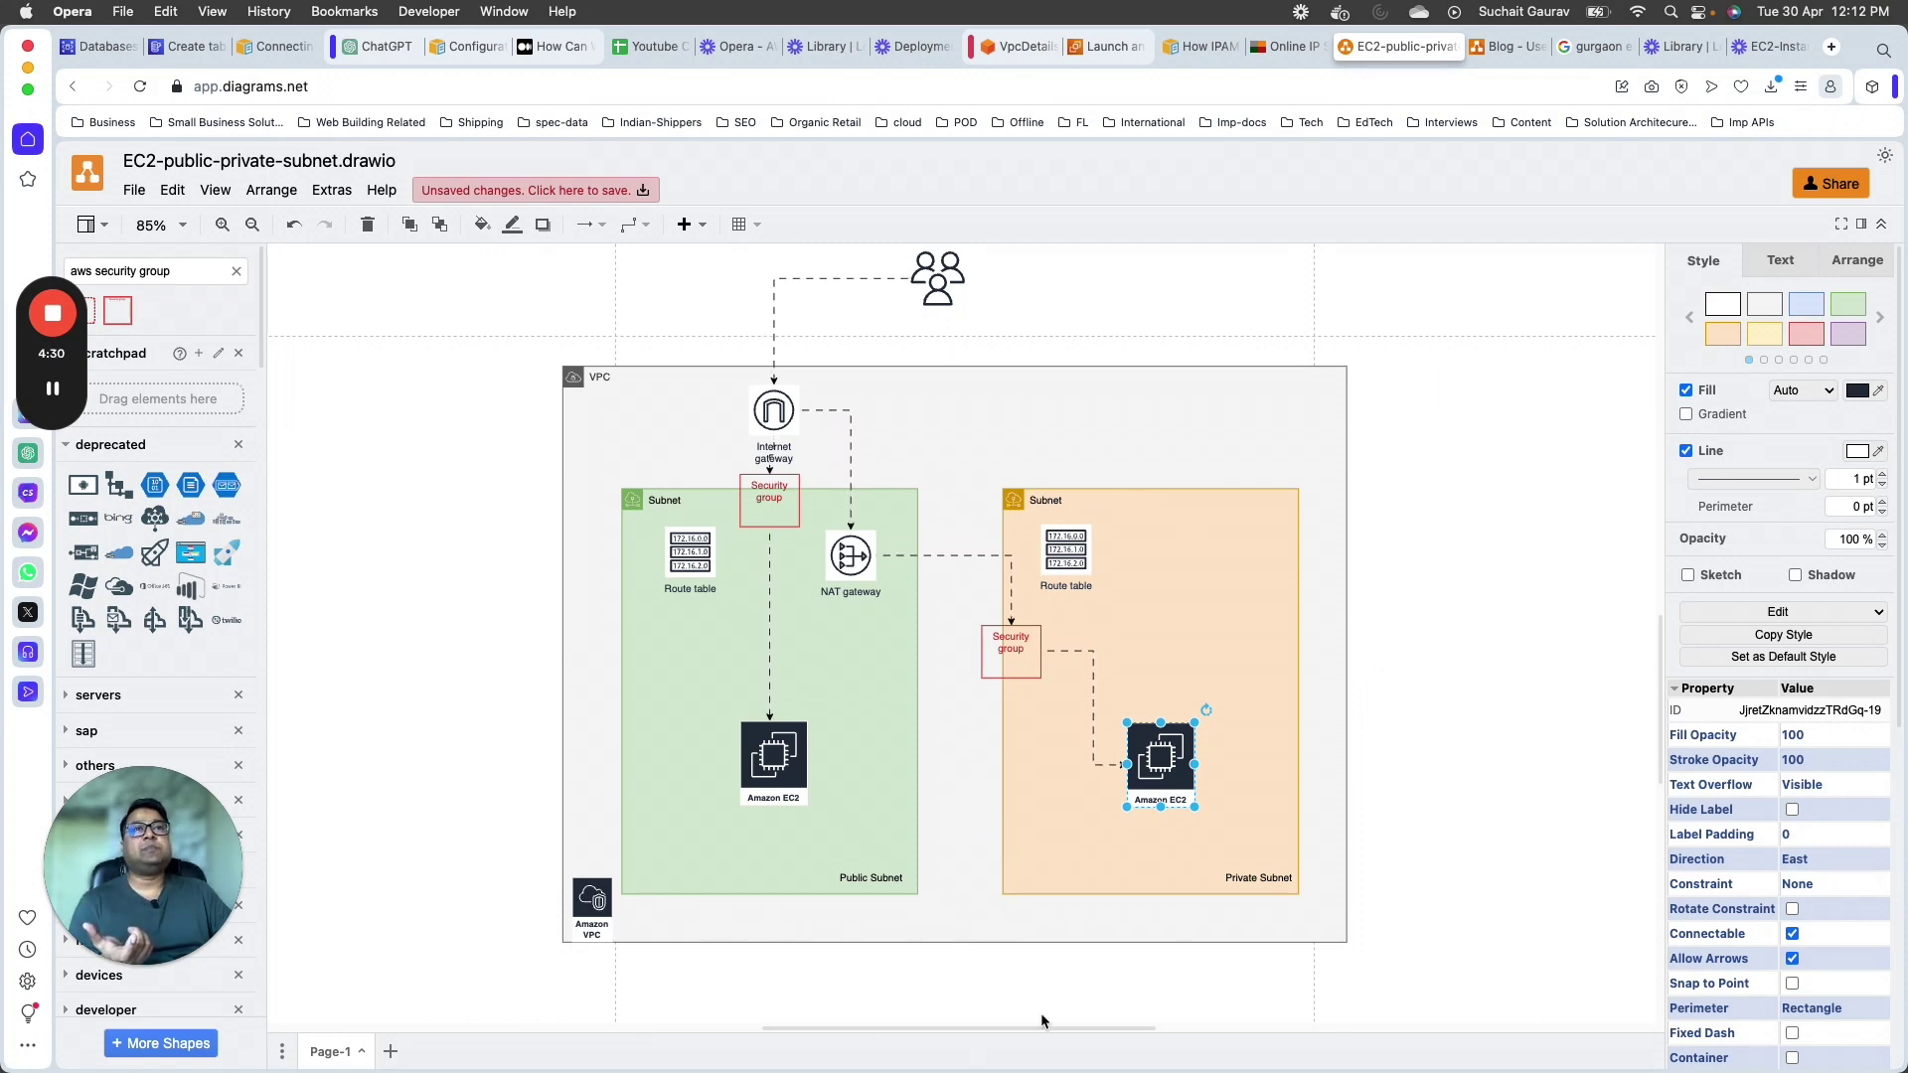
pyautogui.click(755, 739)
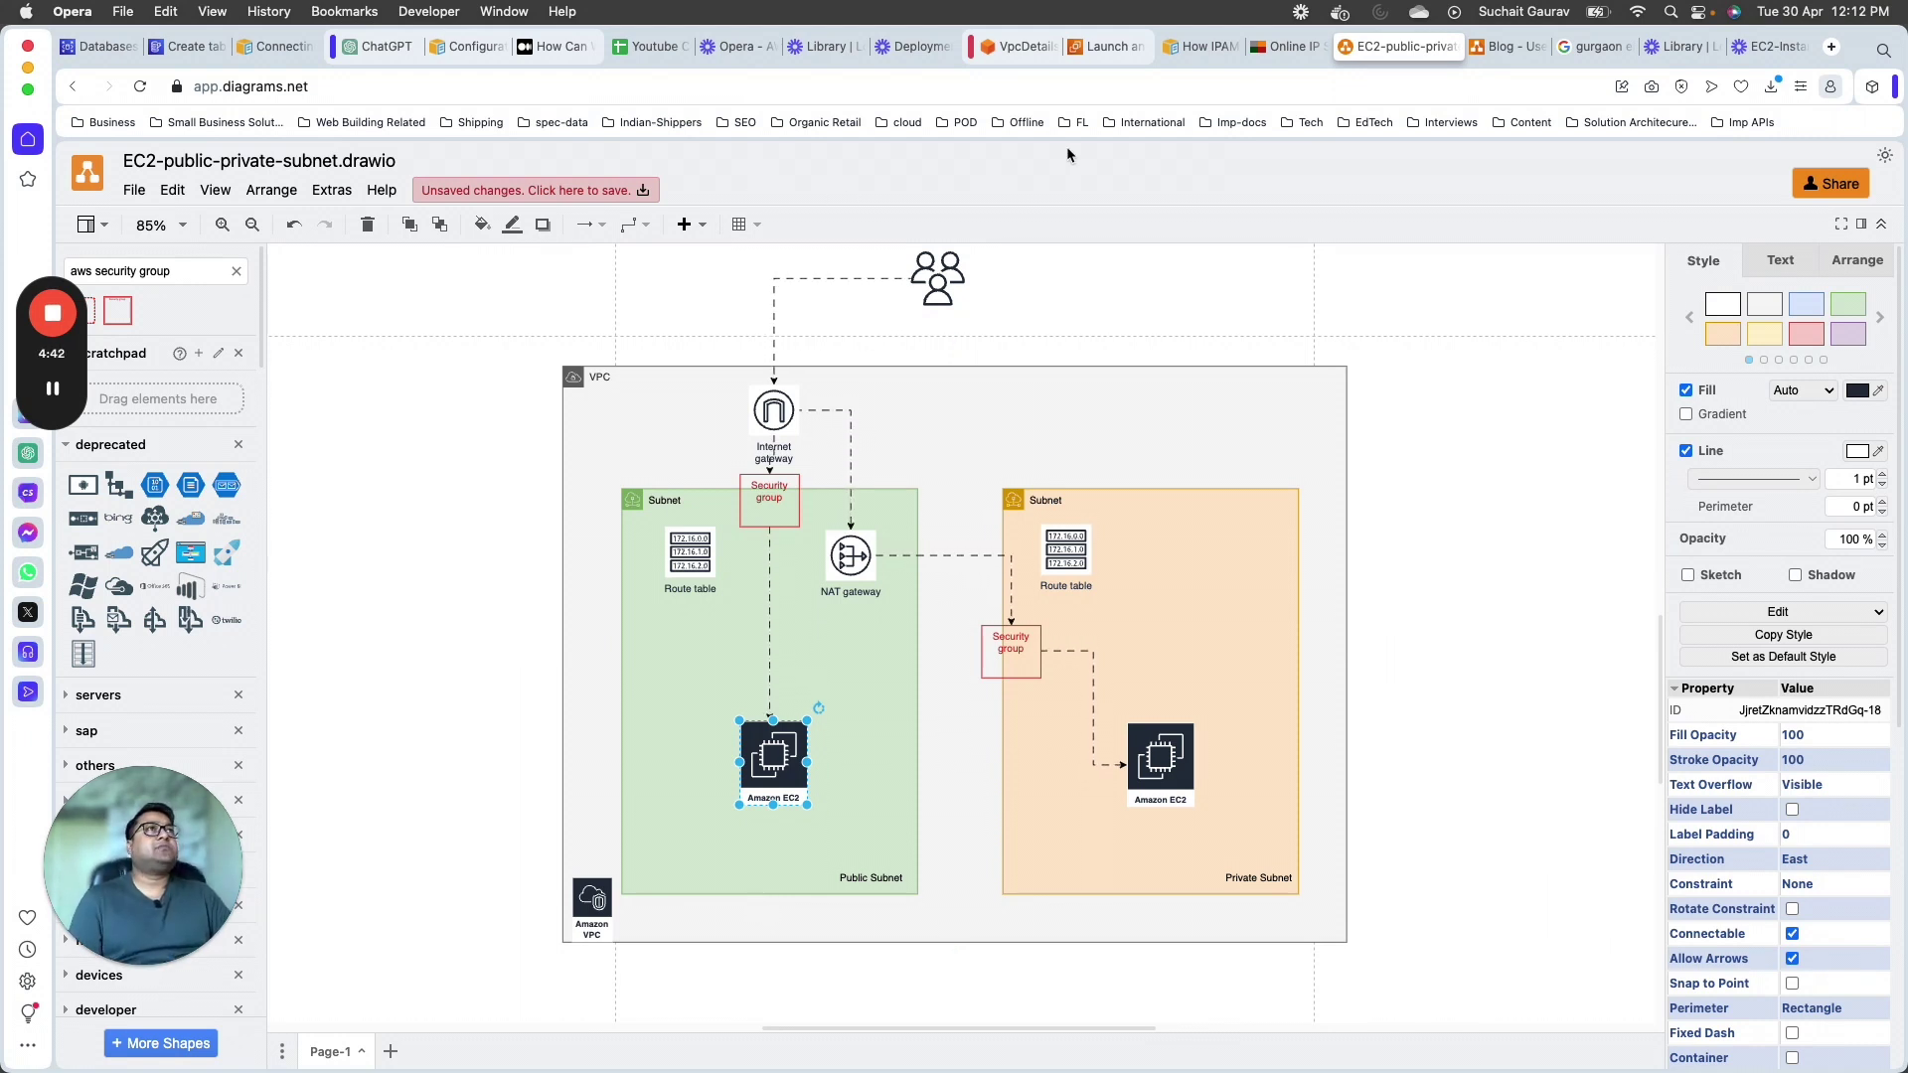
# Step: Return to the instance launch form and set the SSH rule's source to Custom with the launch-wizard-9 security group
pyautogui.click(1117, 48)
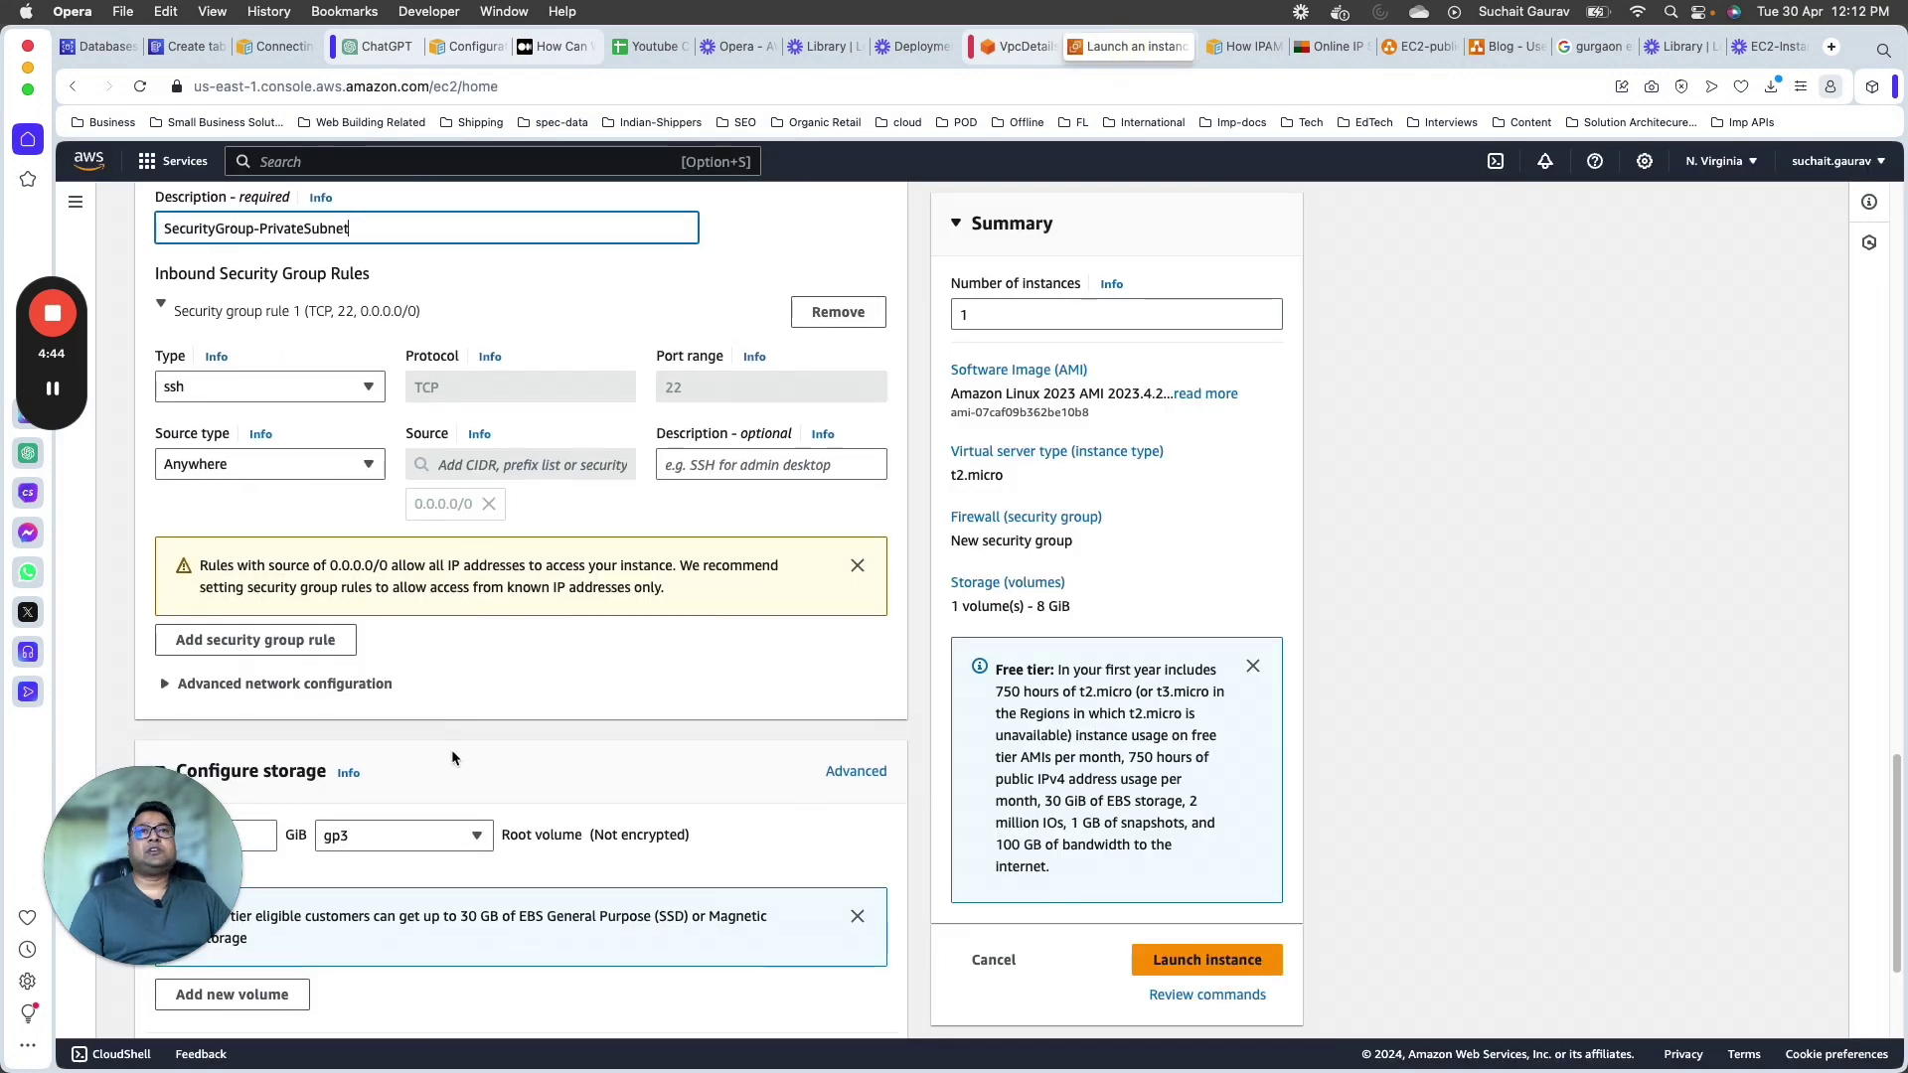
pyautogui.scroll(-1, 451, 749)
pyautogui.scroll(-4, 775, 517)
pyautogui.scroll(3, 507, 592)
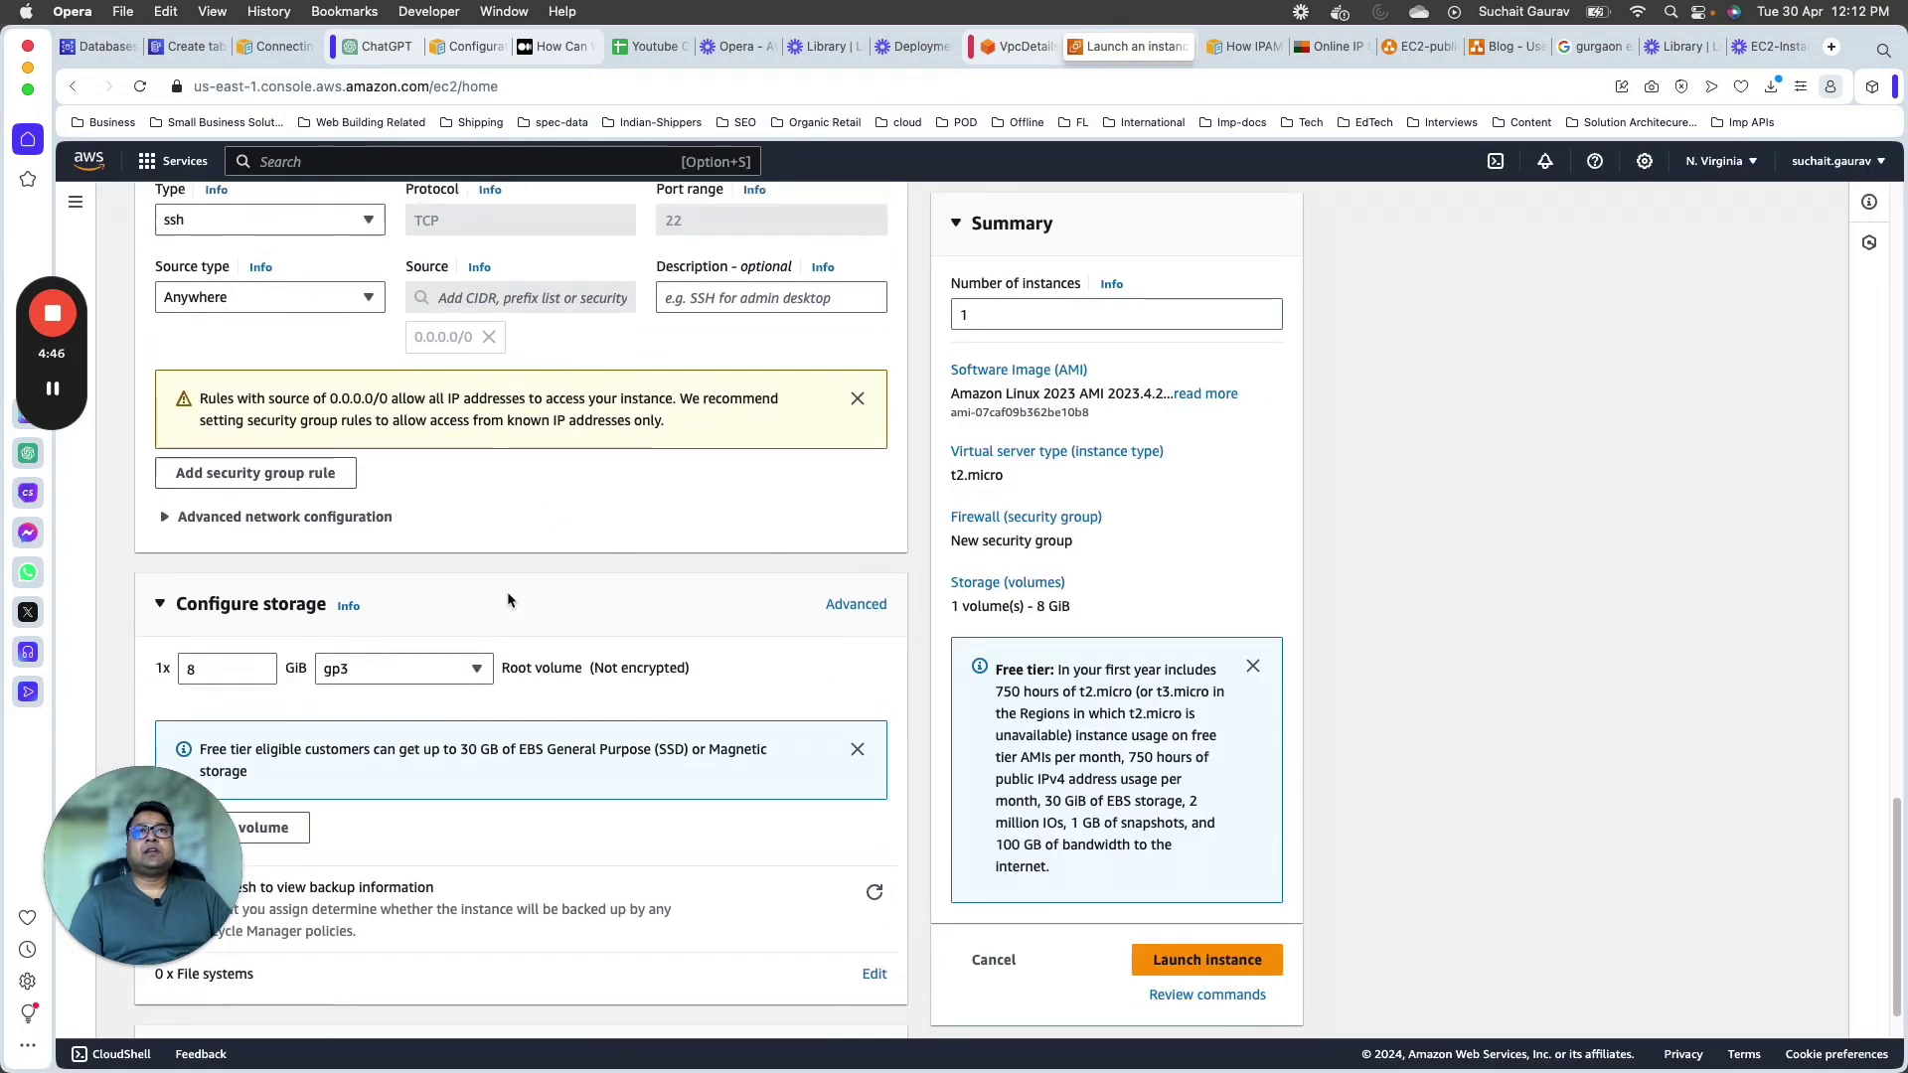
pyautogui.click(376, 375)
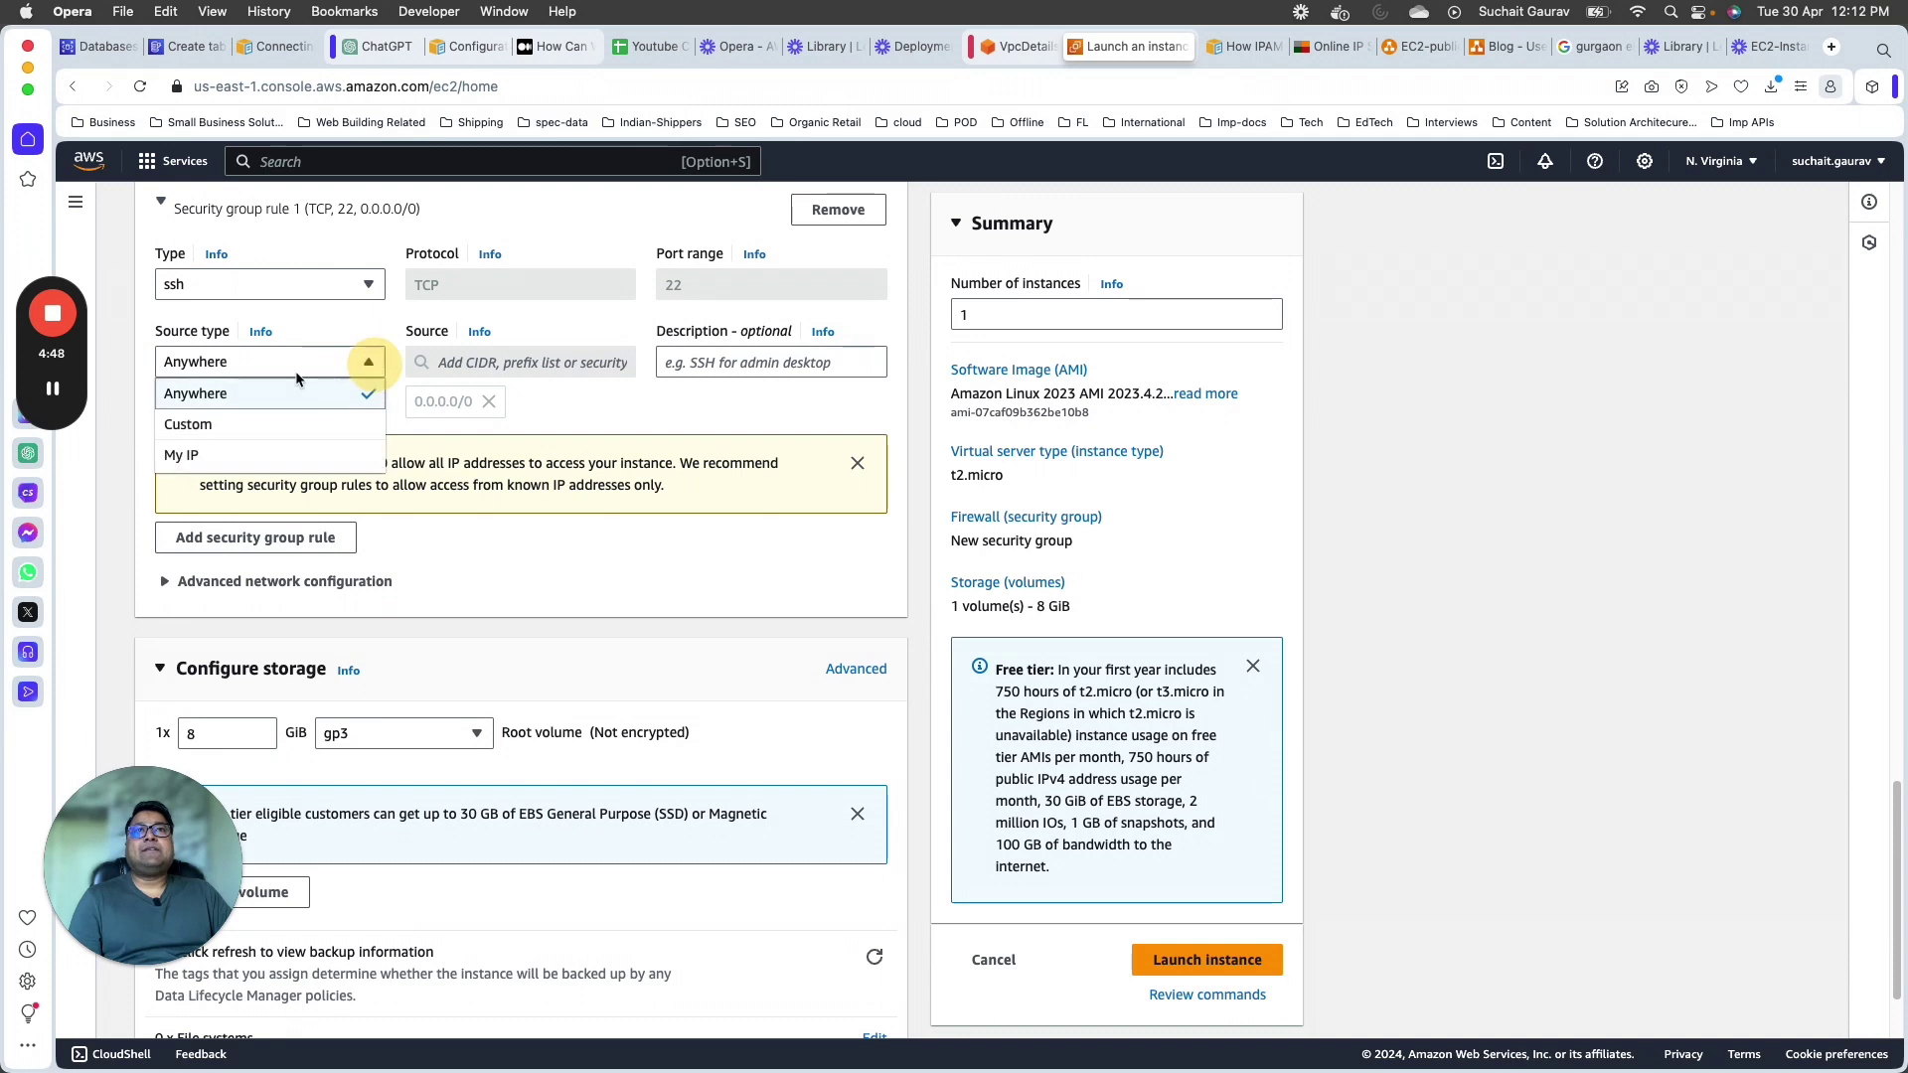
pyautogui.click(268, 423)
pyautogui.click(506, 373)
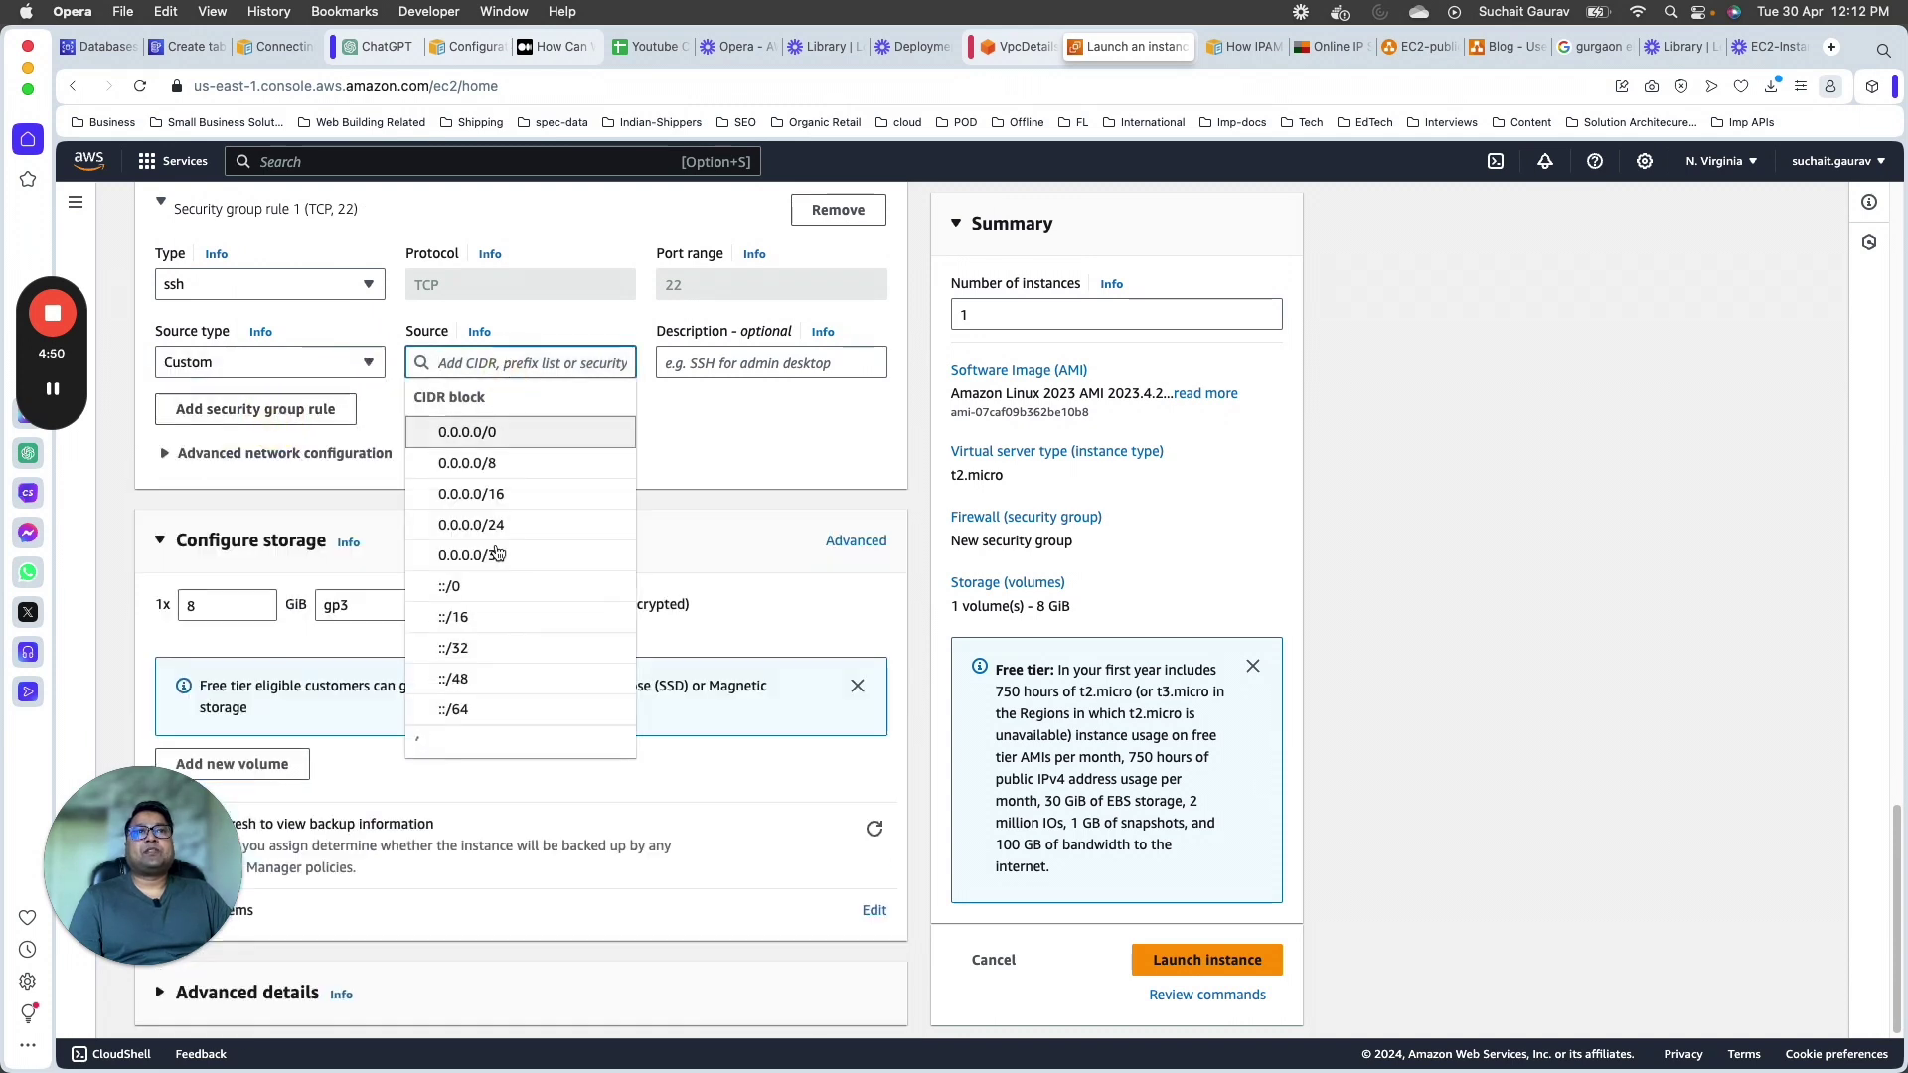
pyautogui.scroll(-6, 534, 686)
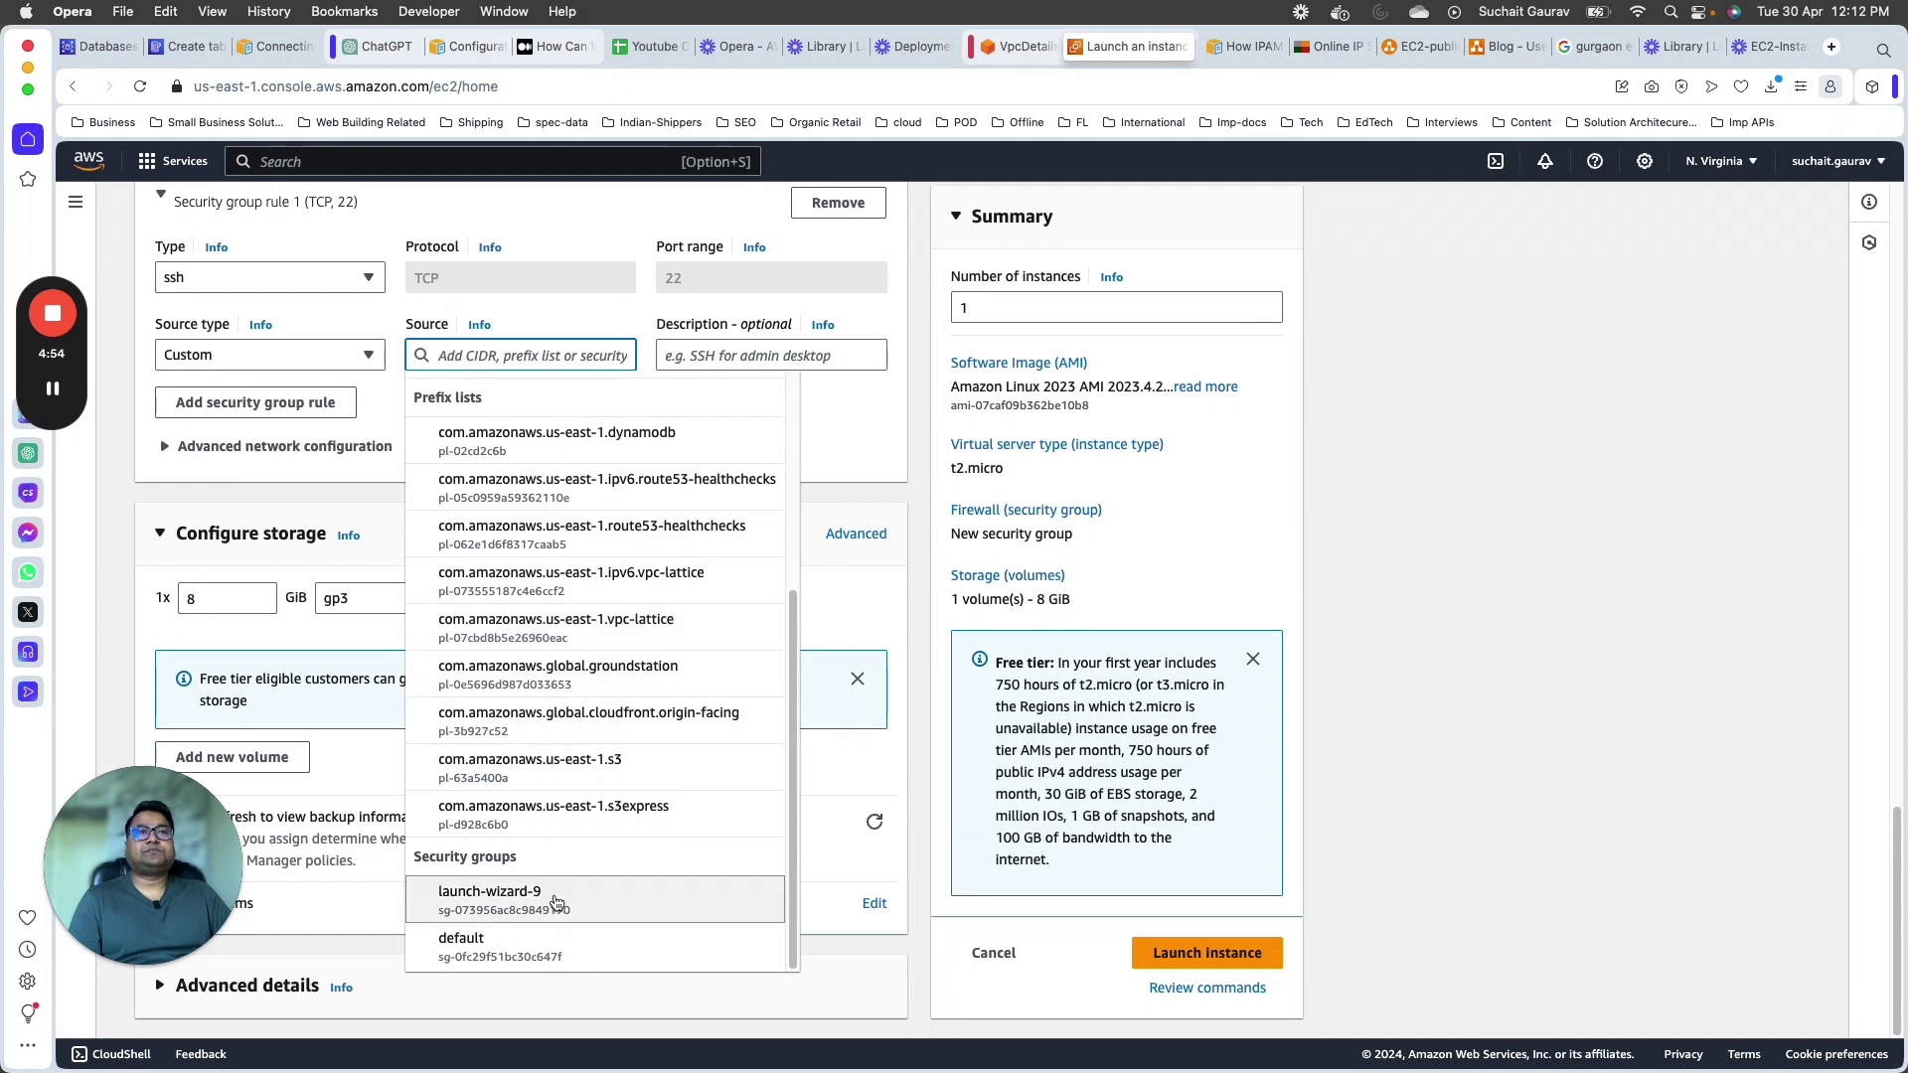
pyautogui.click(502, 898)
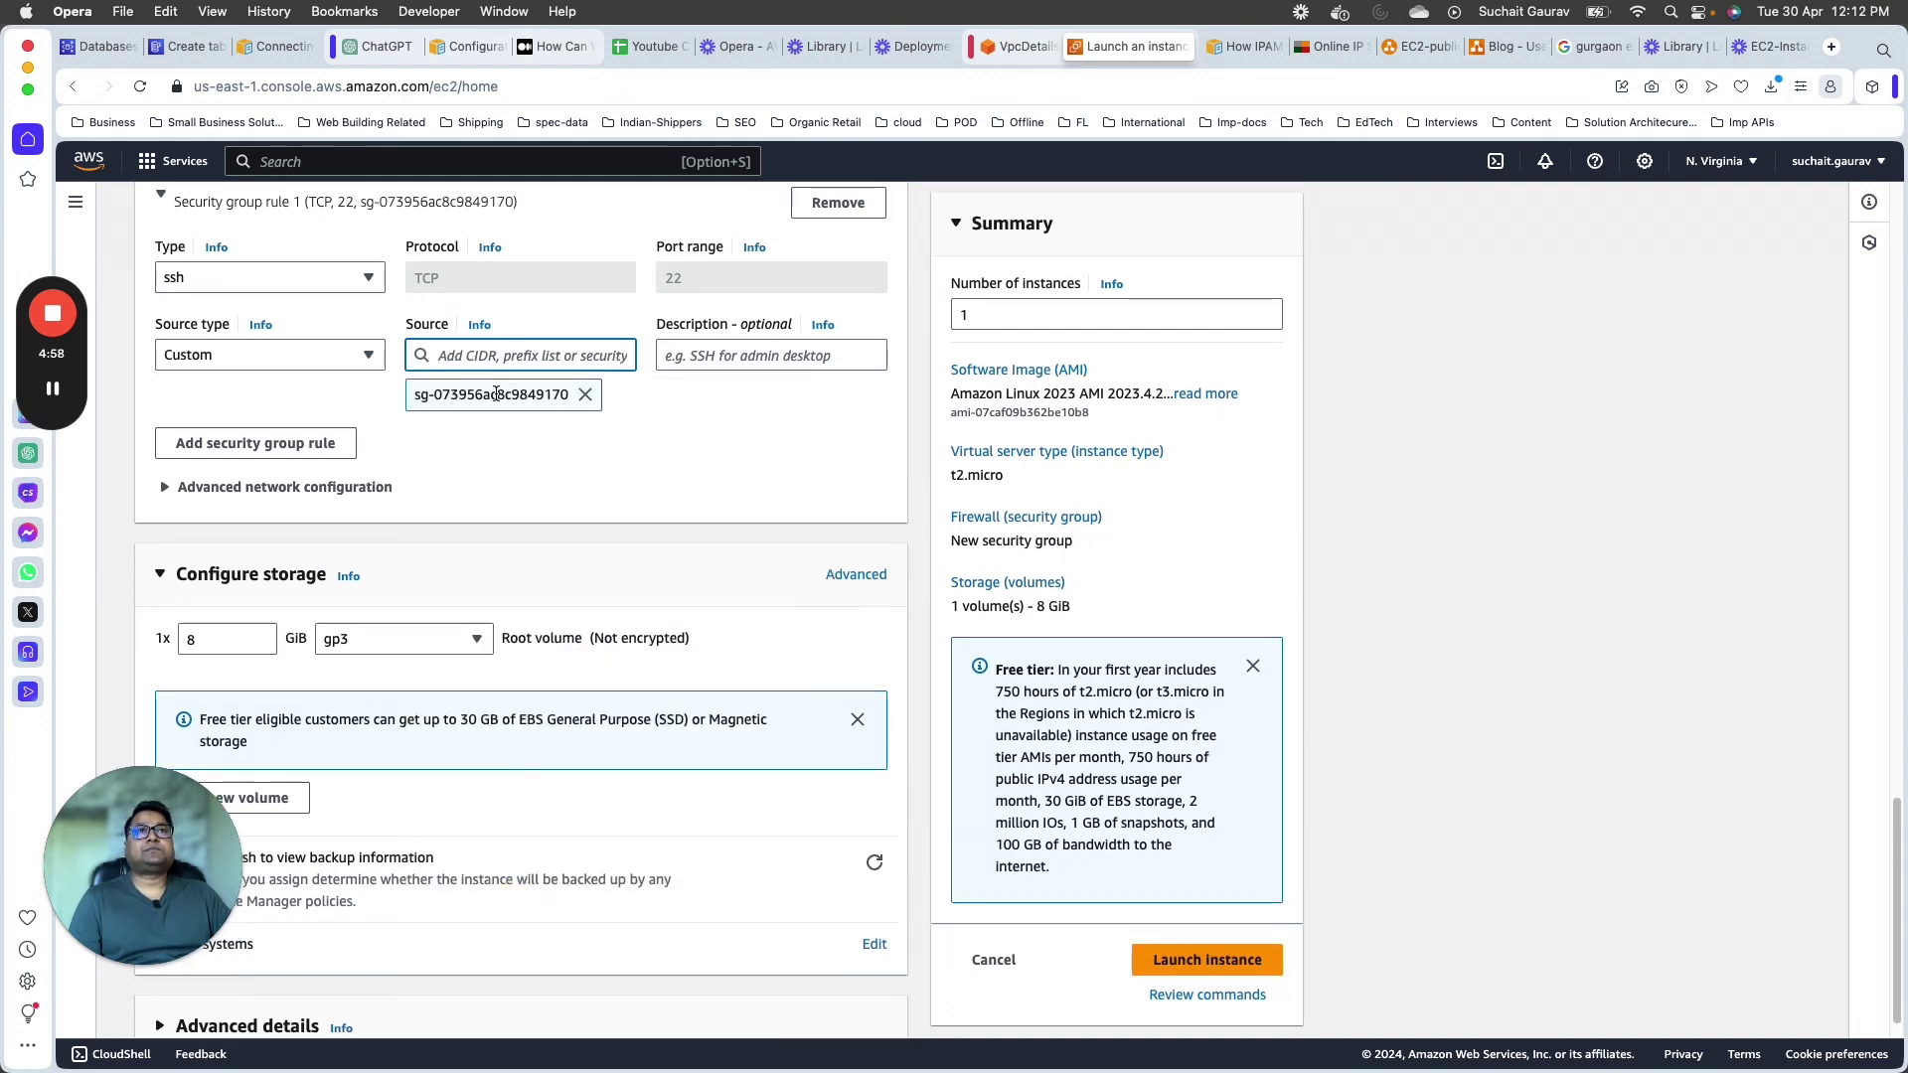
# Step: Copy the full ID of the security group chosen as the SSH rule's source
pyautogui.doubleClick(486, 394)
pyautogui.doubleClick(487, 394)
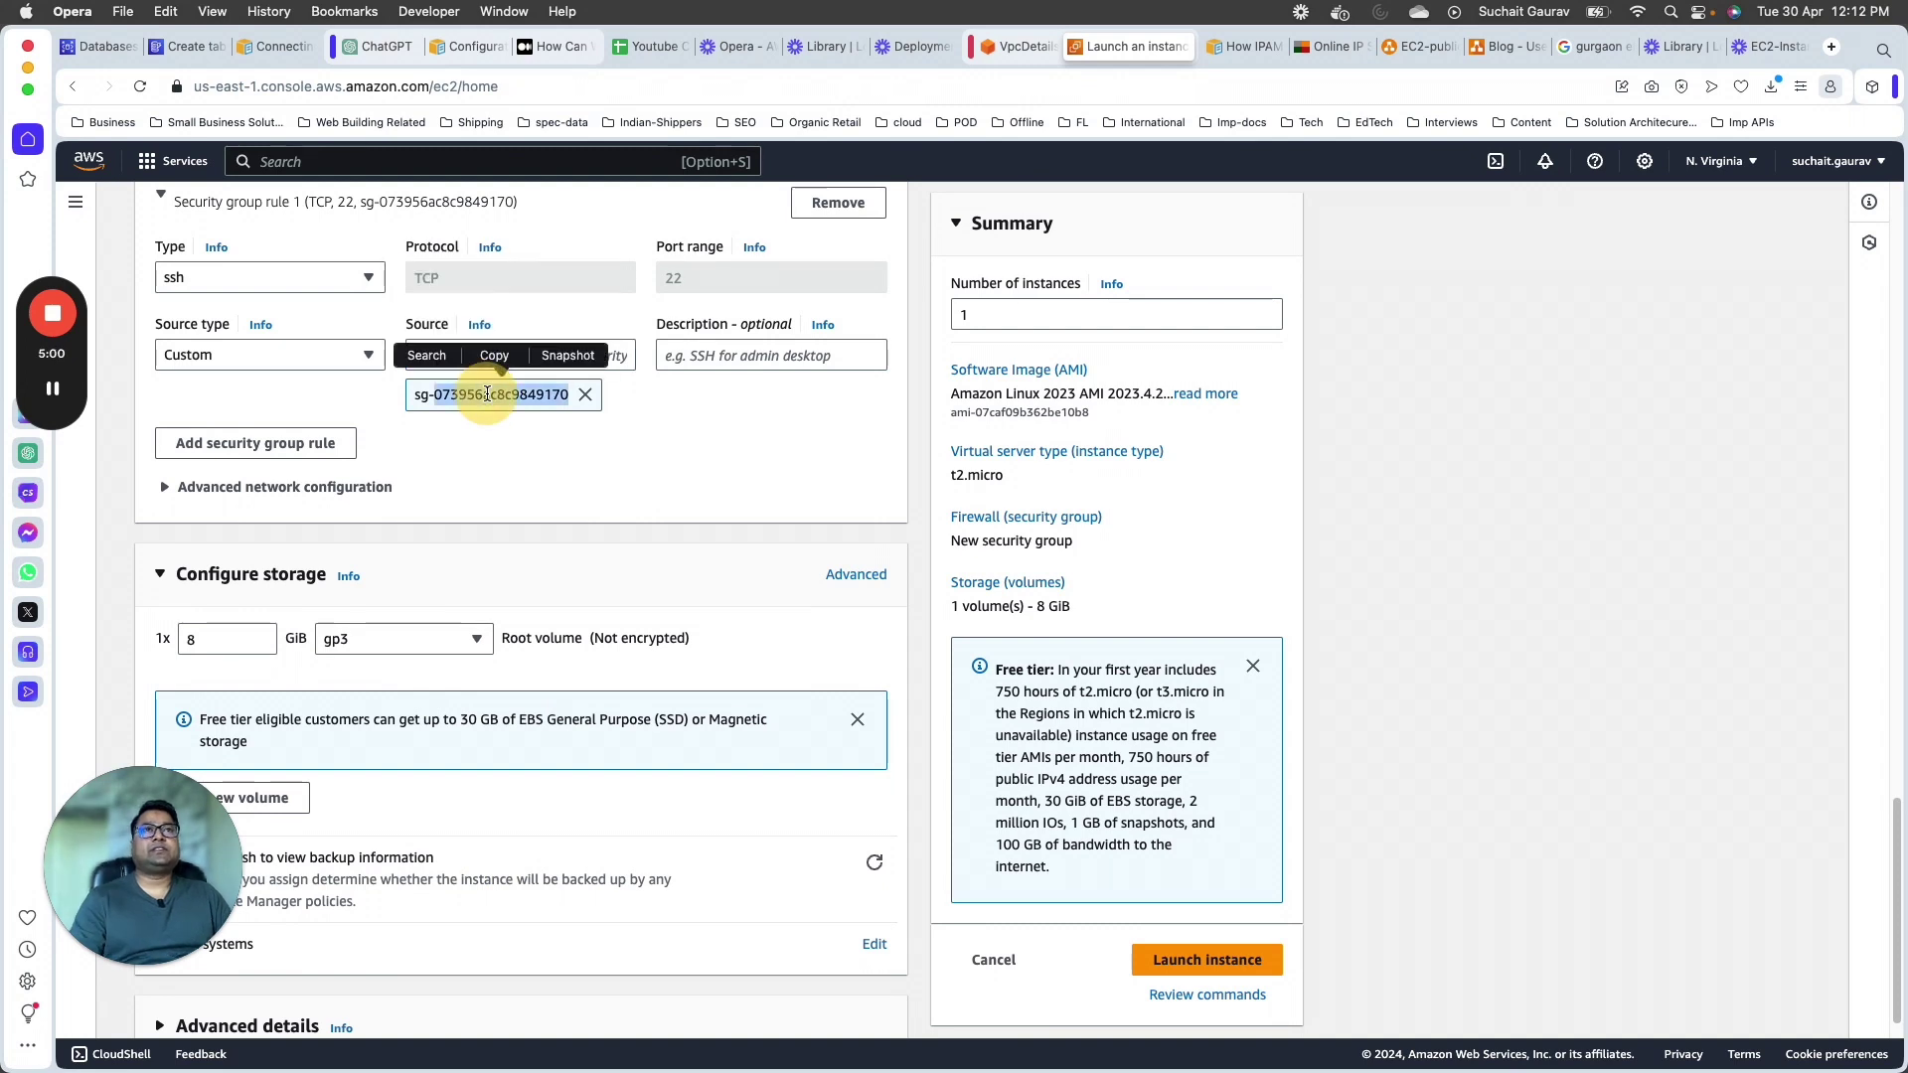
pyautogui.click(485, 395)
pyautogui.moveTo(415, 394); pyautogui.dragTo(570, 400)
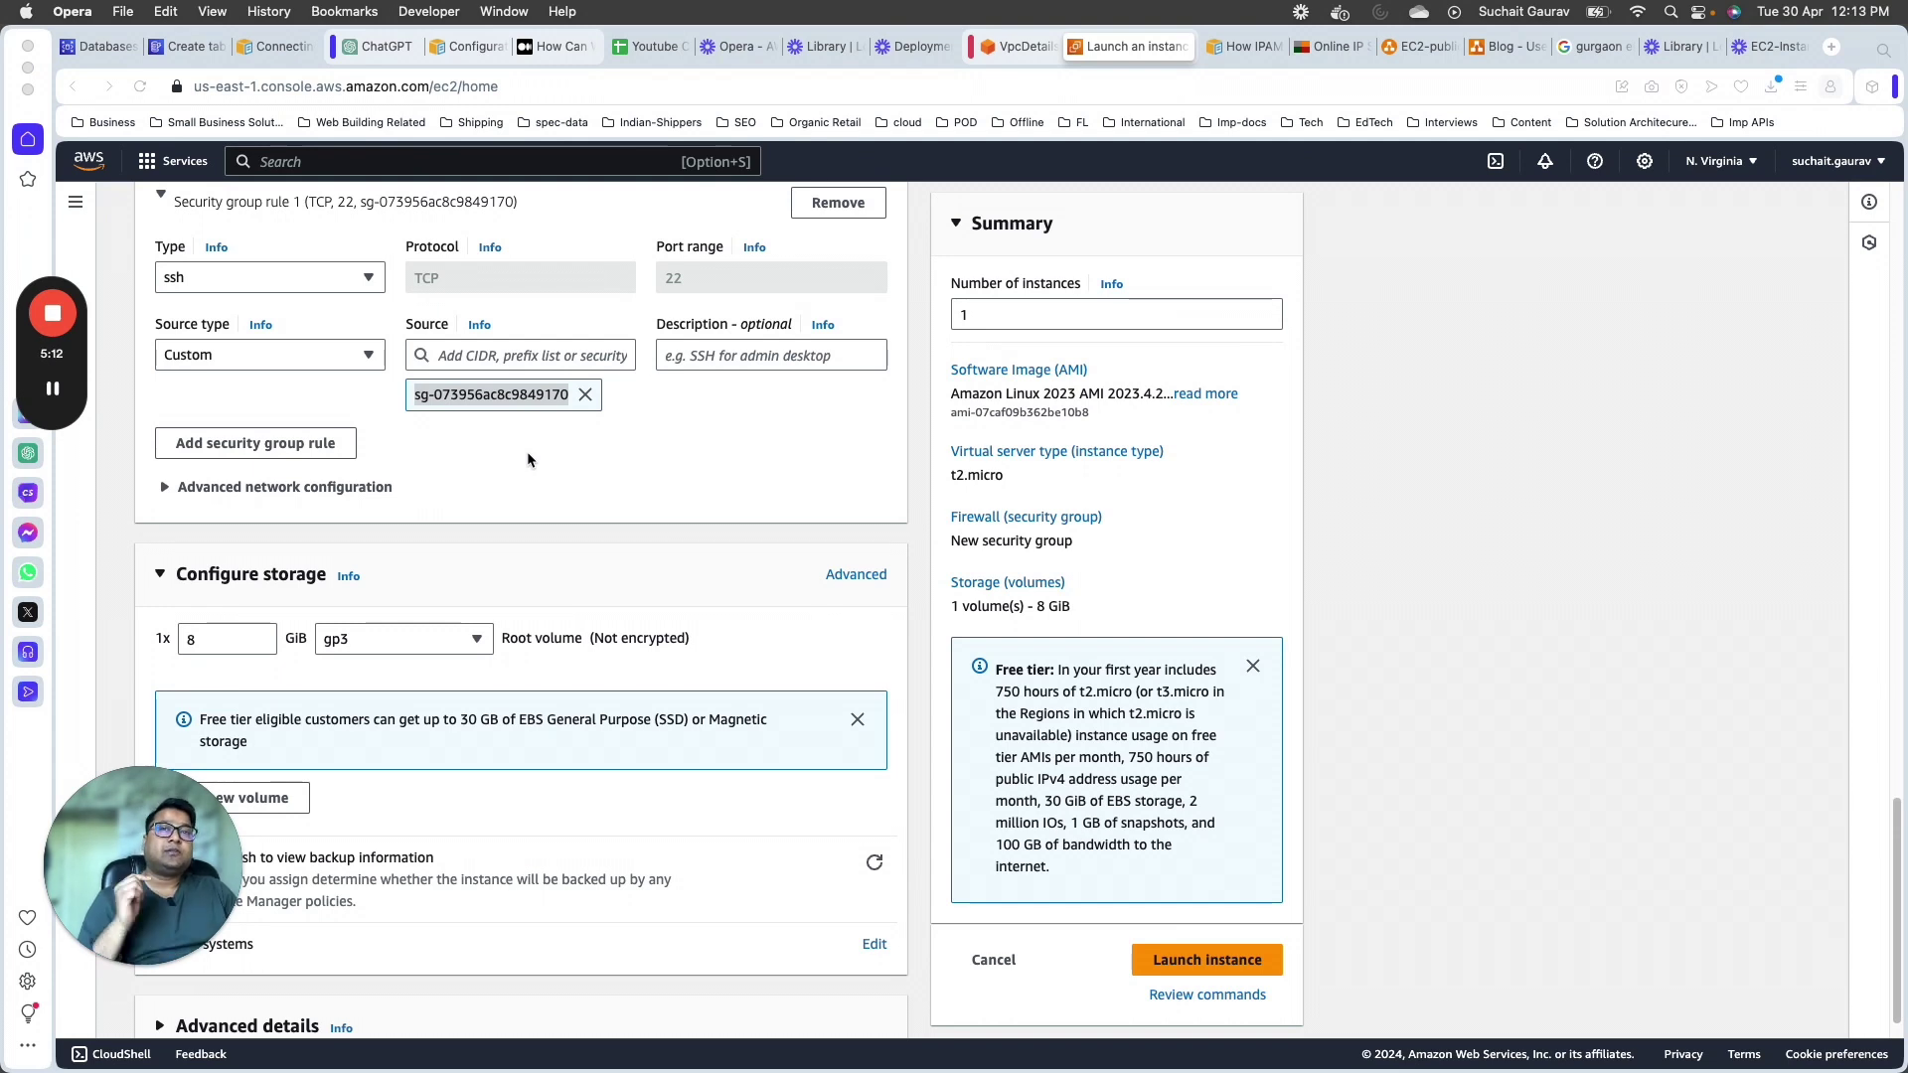
pyautogui.click(516, 407)
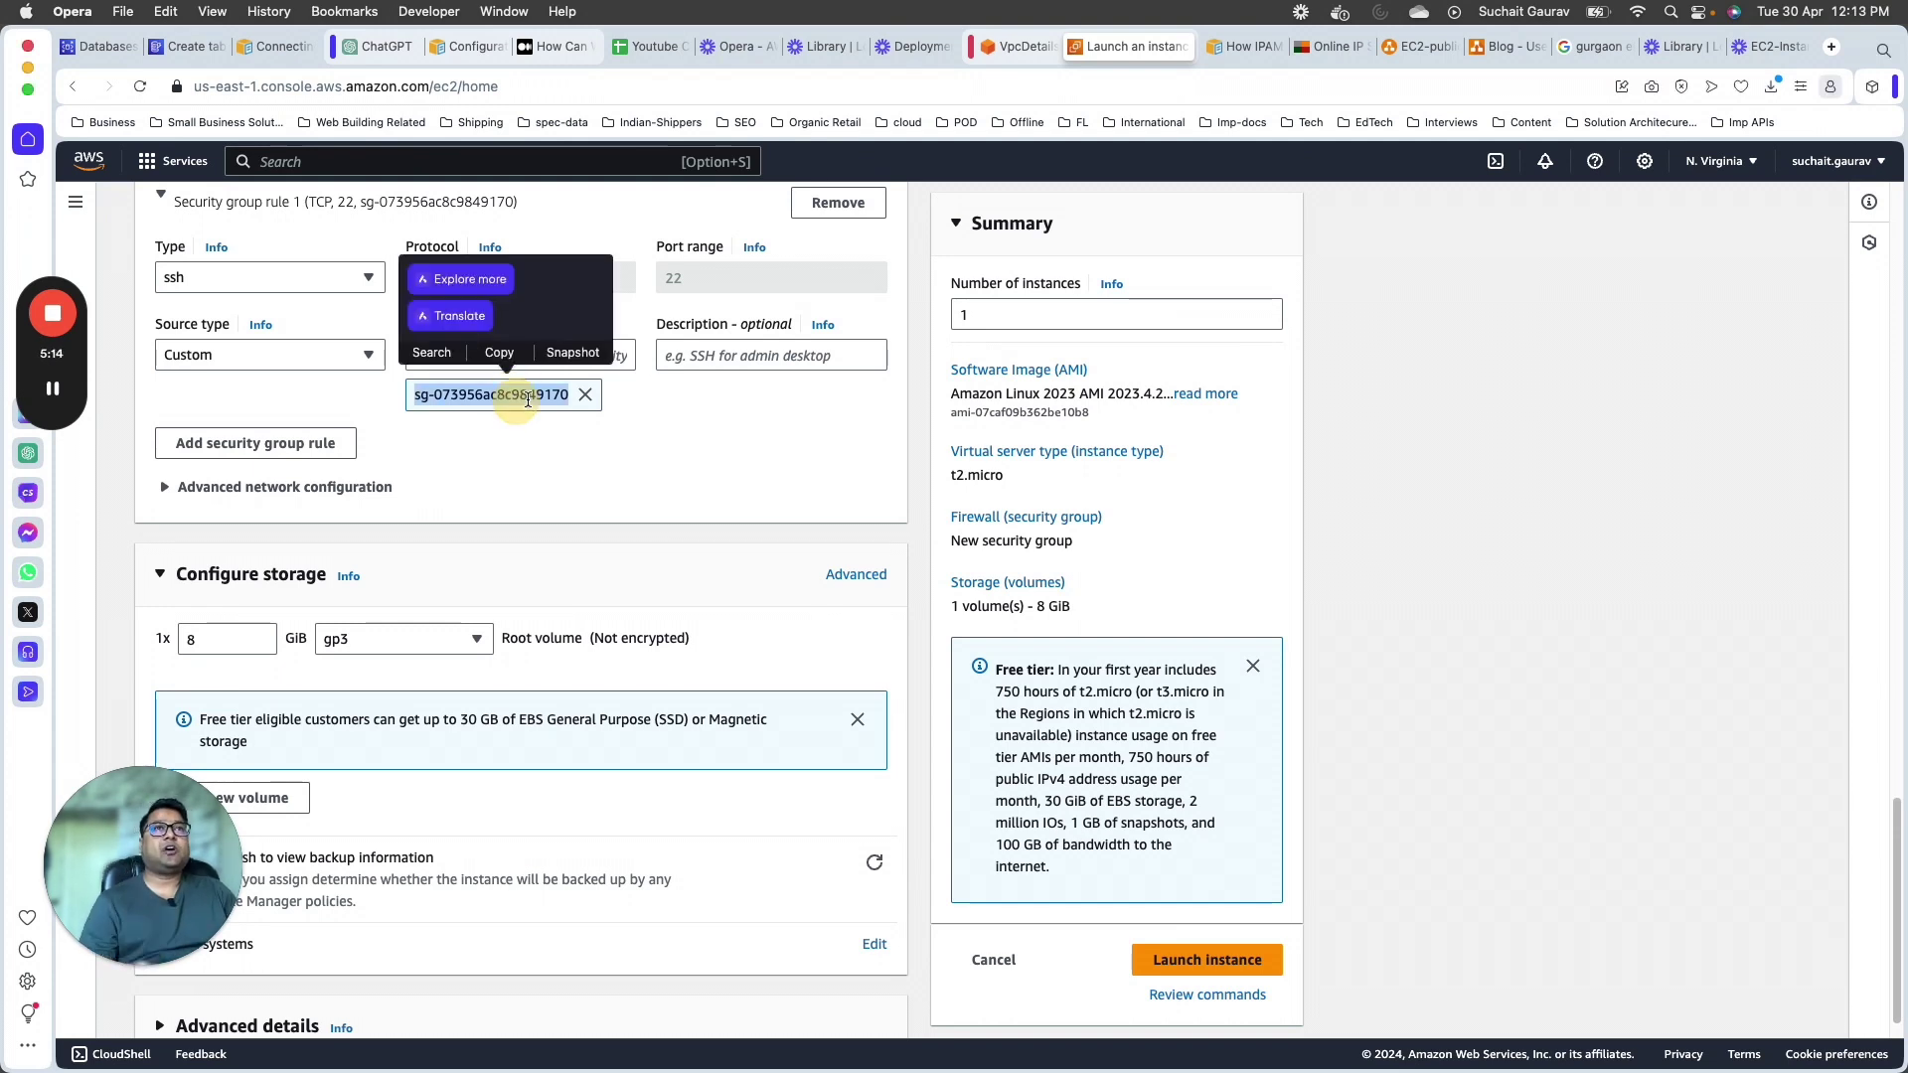
pyautogui.moveTo(572, 395); pyautogui.dragTo(418, 395)
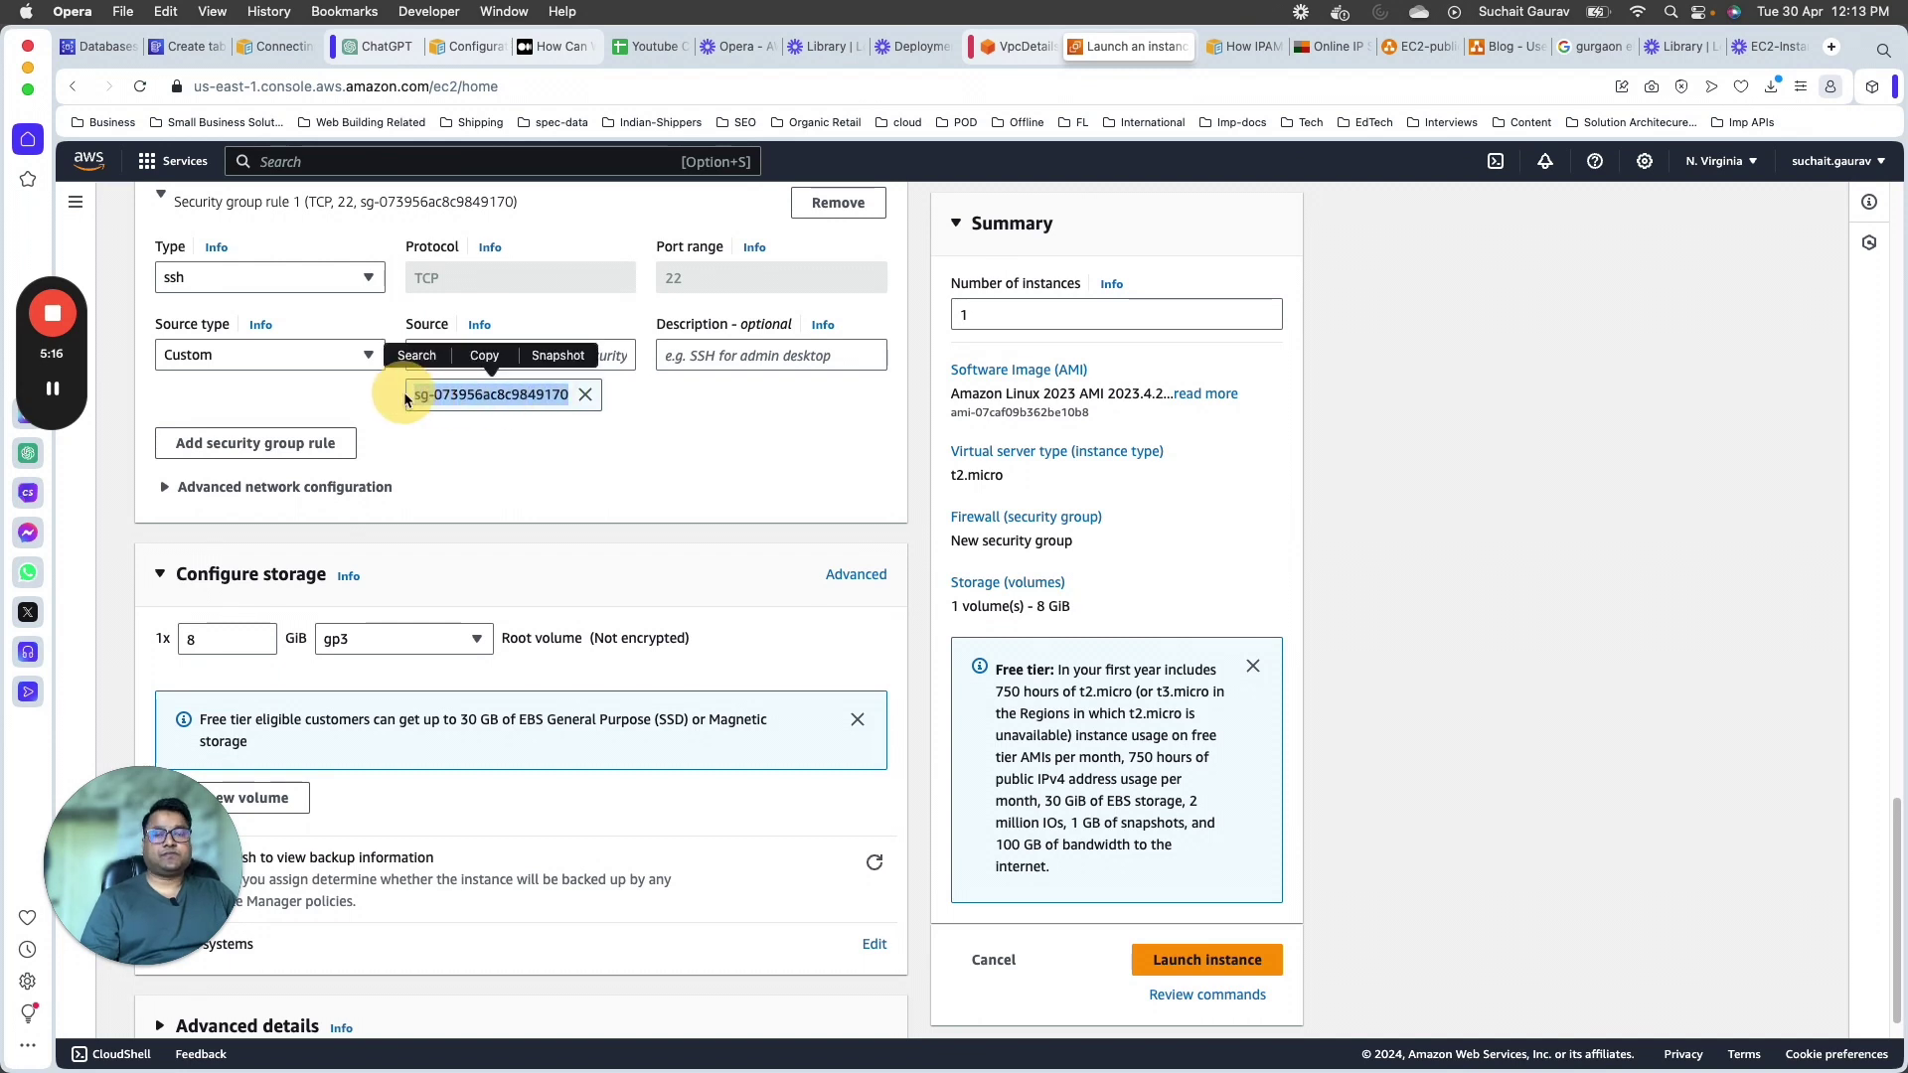
pyautogui.click(542, 357)
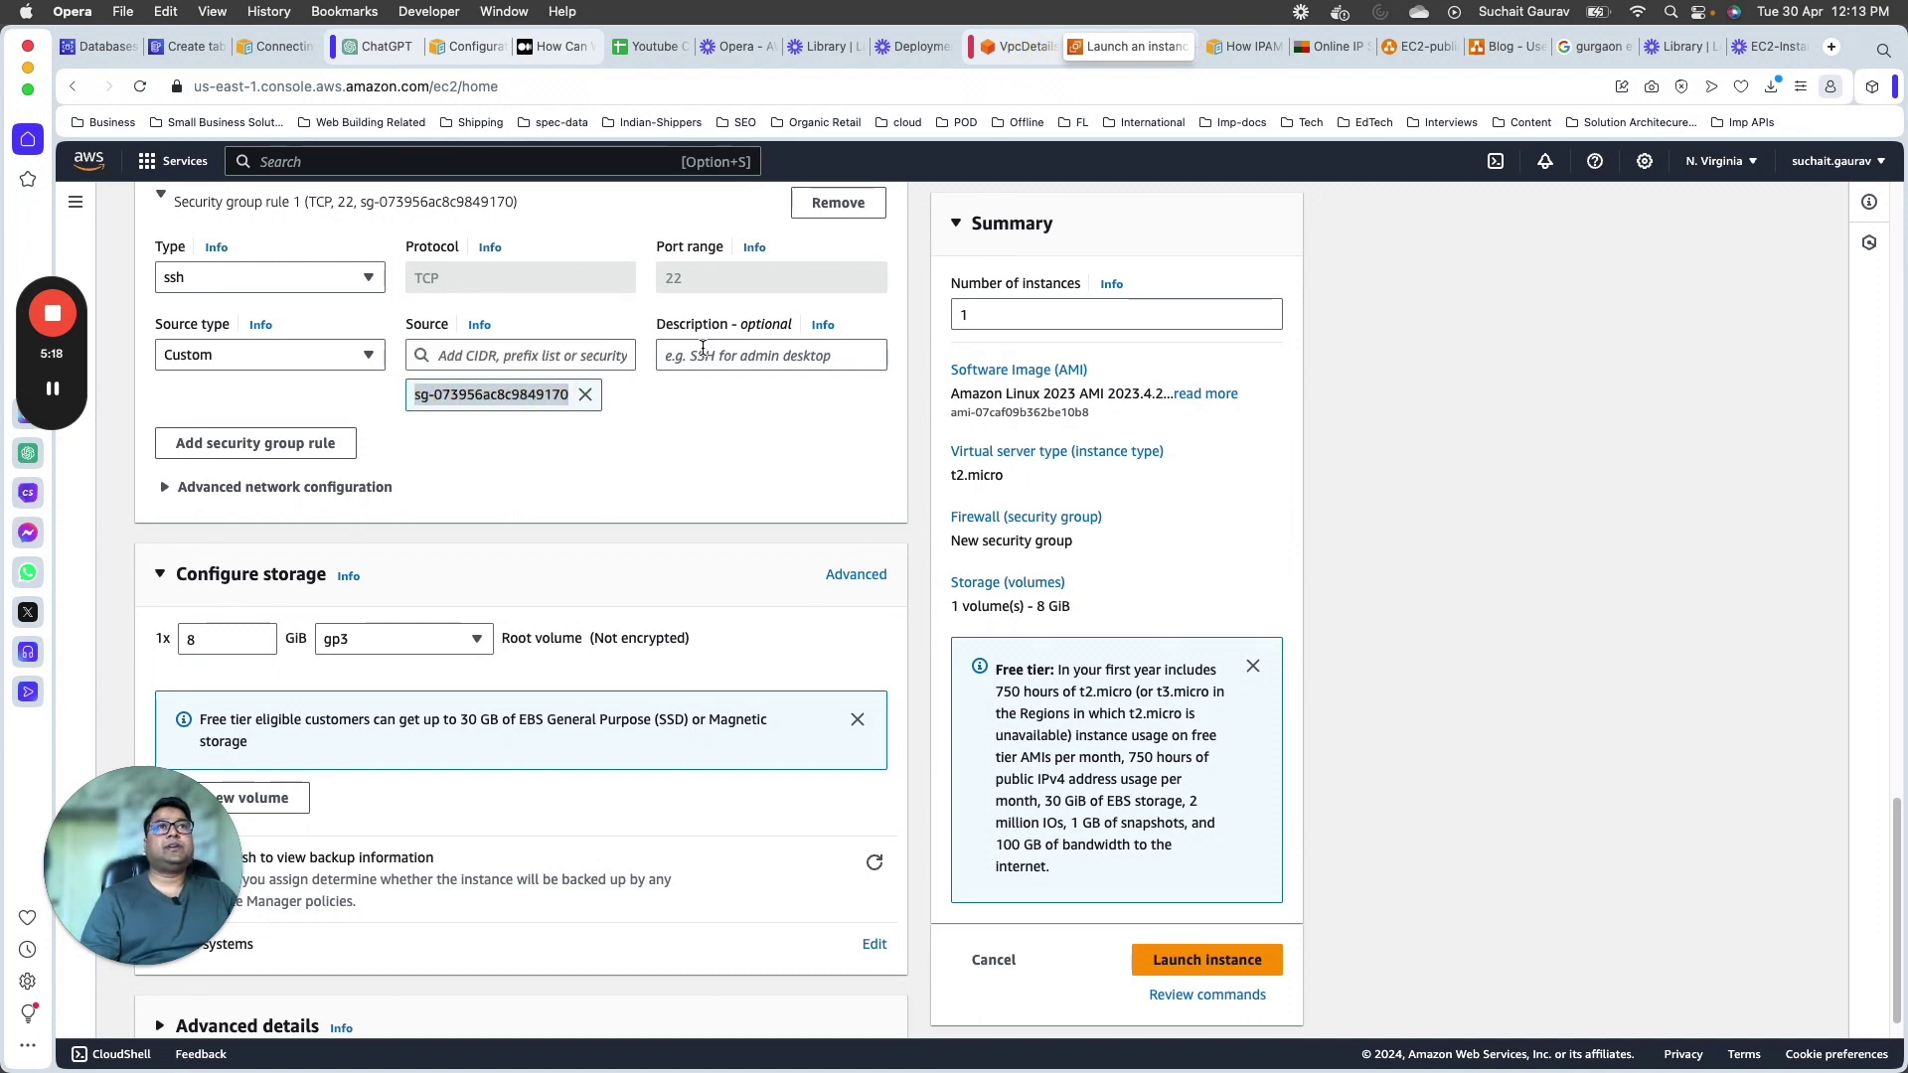
# Step: Switch to the VPC details browser tab and find the VPC service by searching for vpc to open its dashboard
pyautogui.click(1024, 46)
pyautogui.click(97, 165)
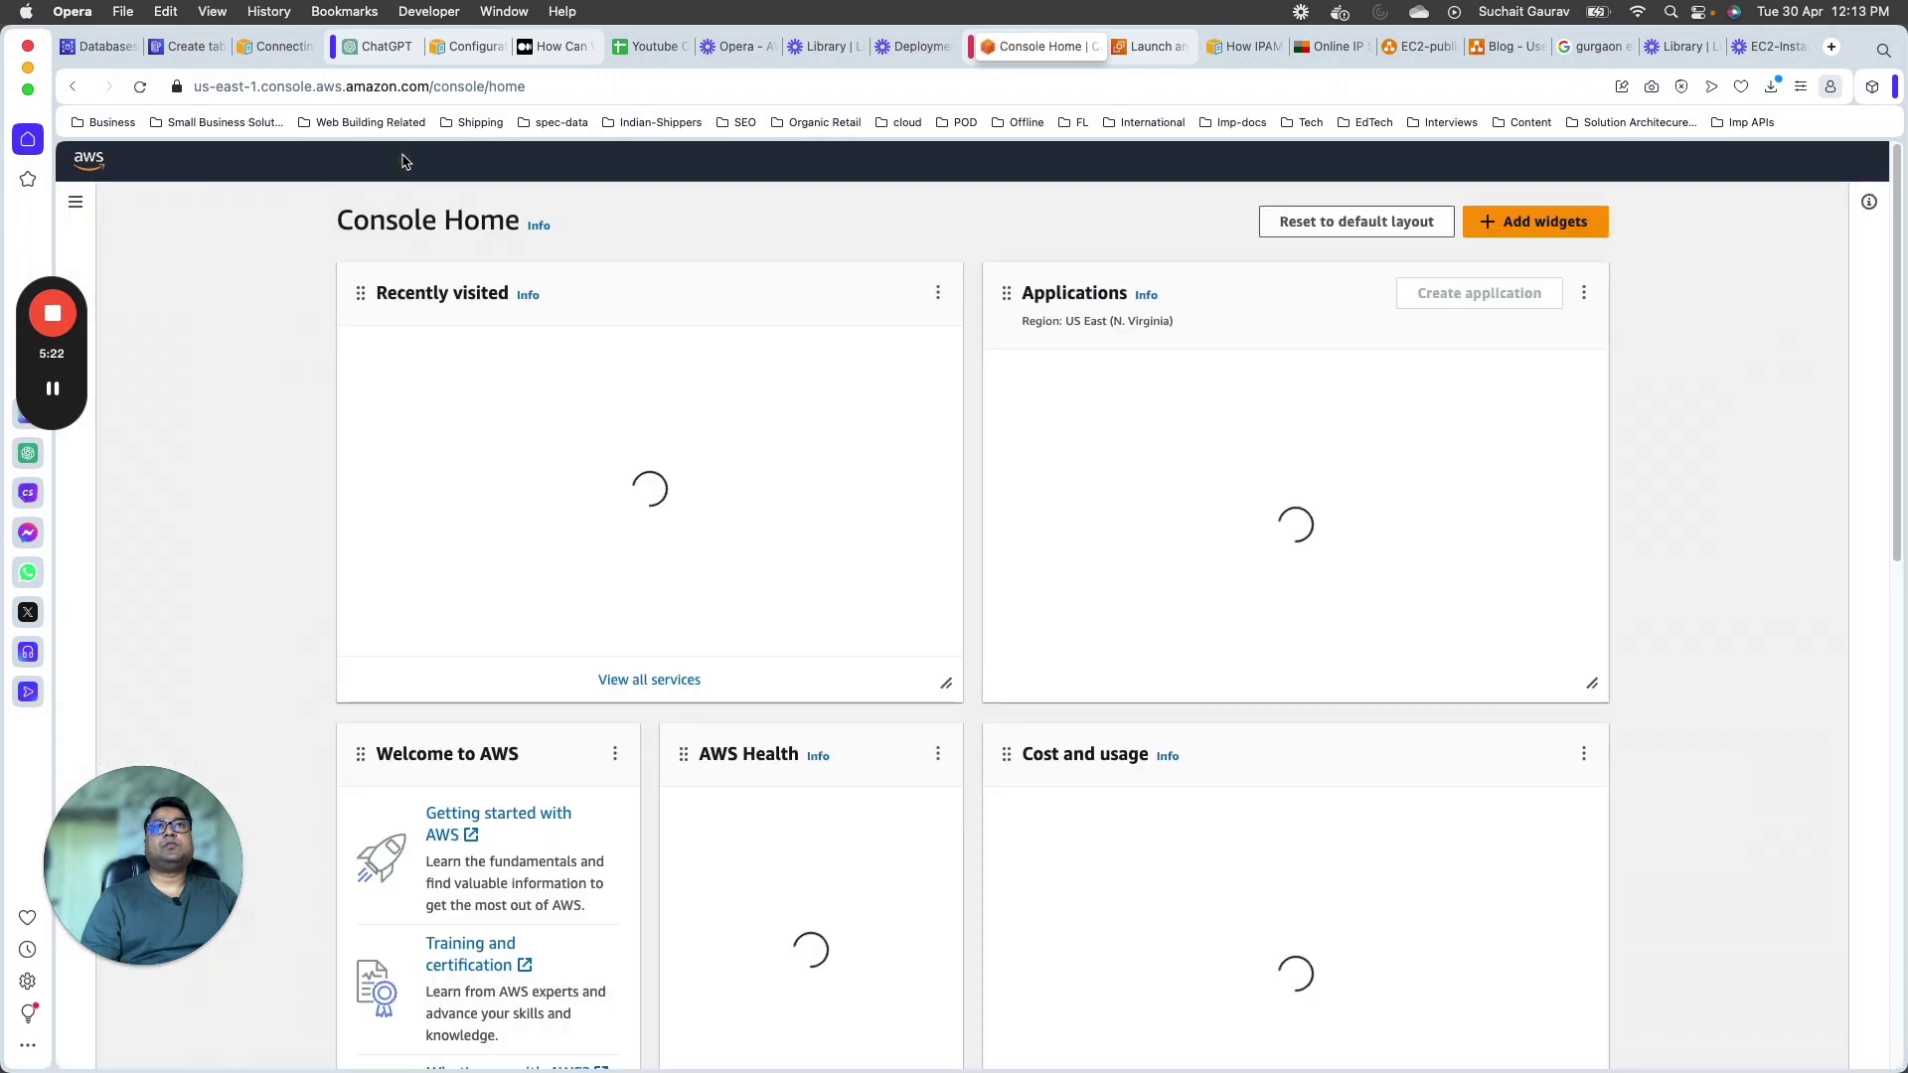
pyautogui.click(407, 161)
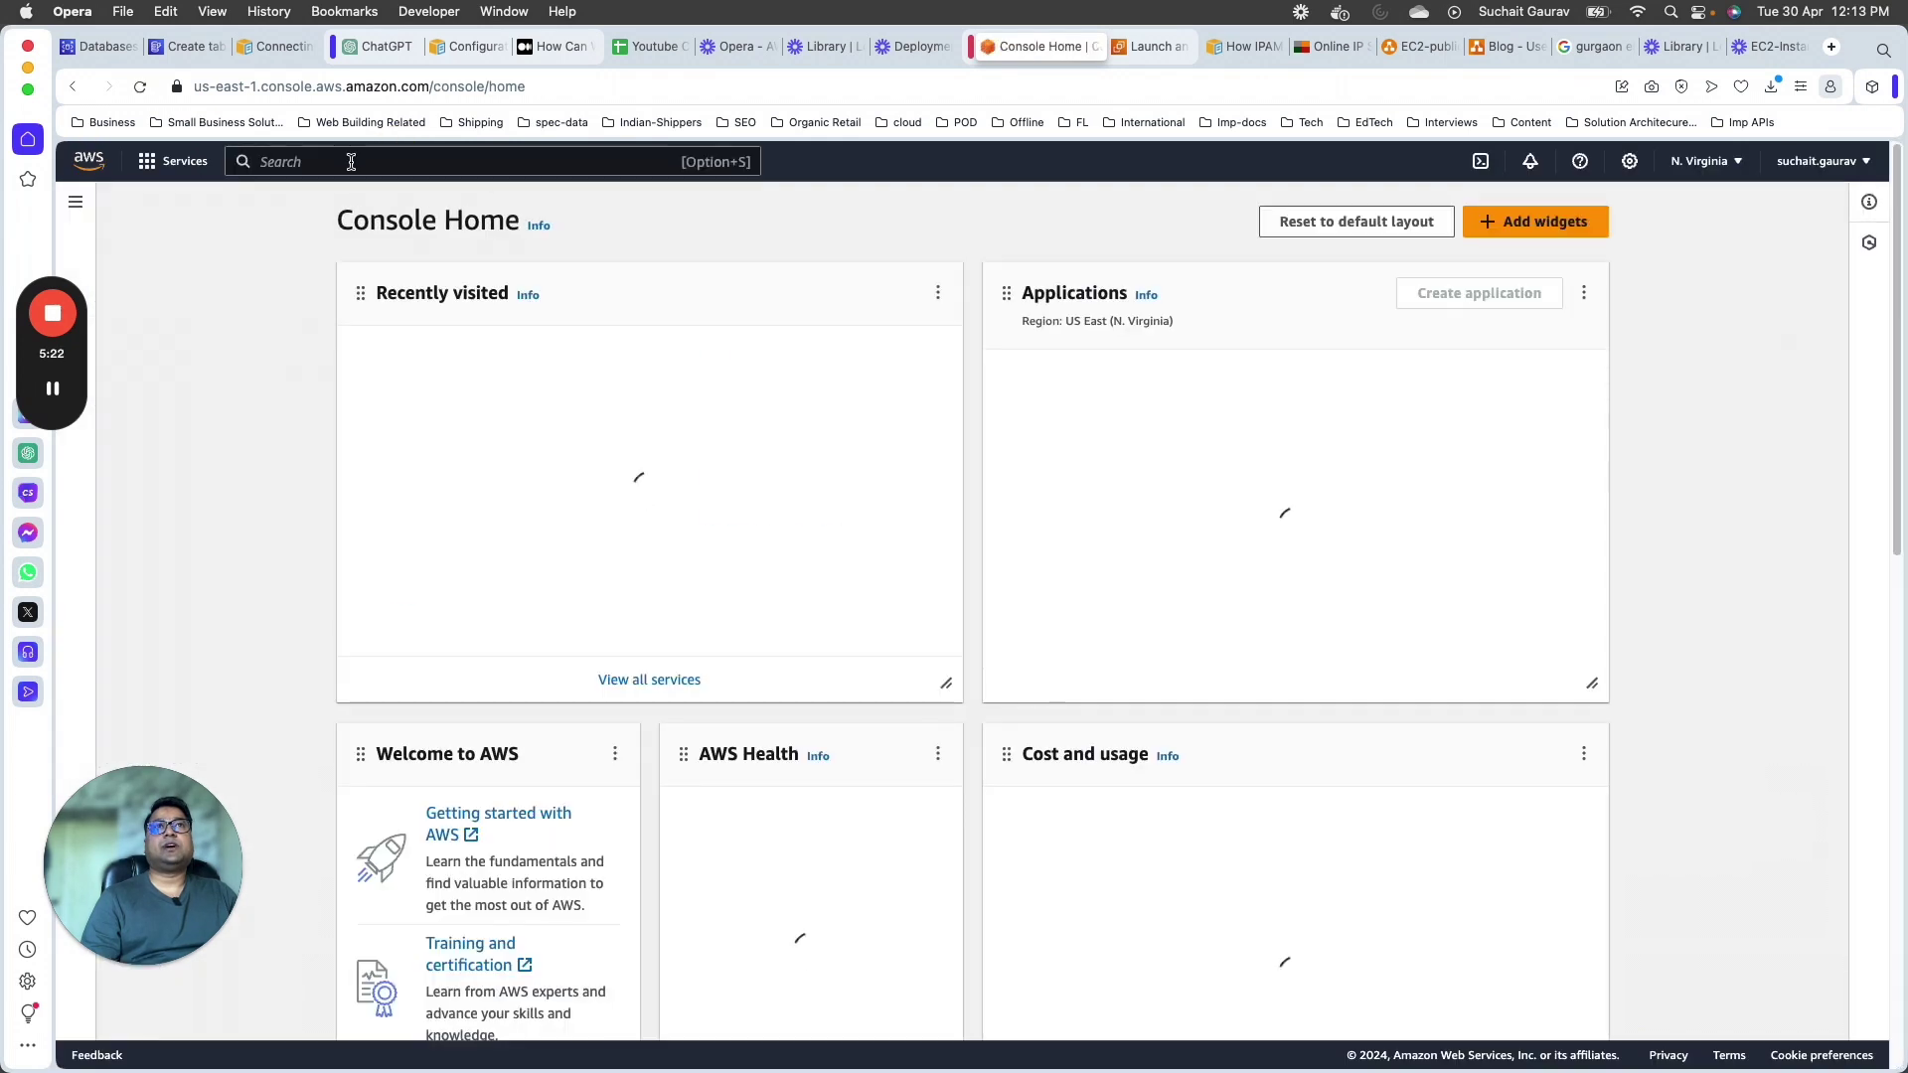
pyautogui.write('vpc')
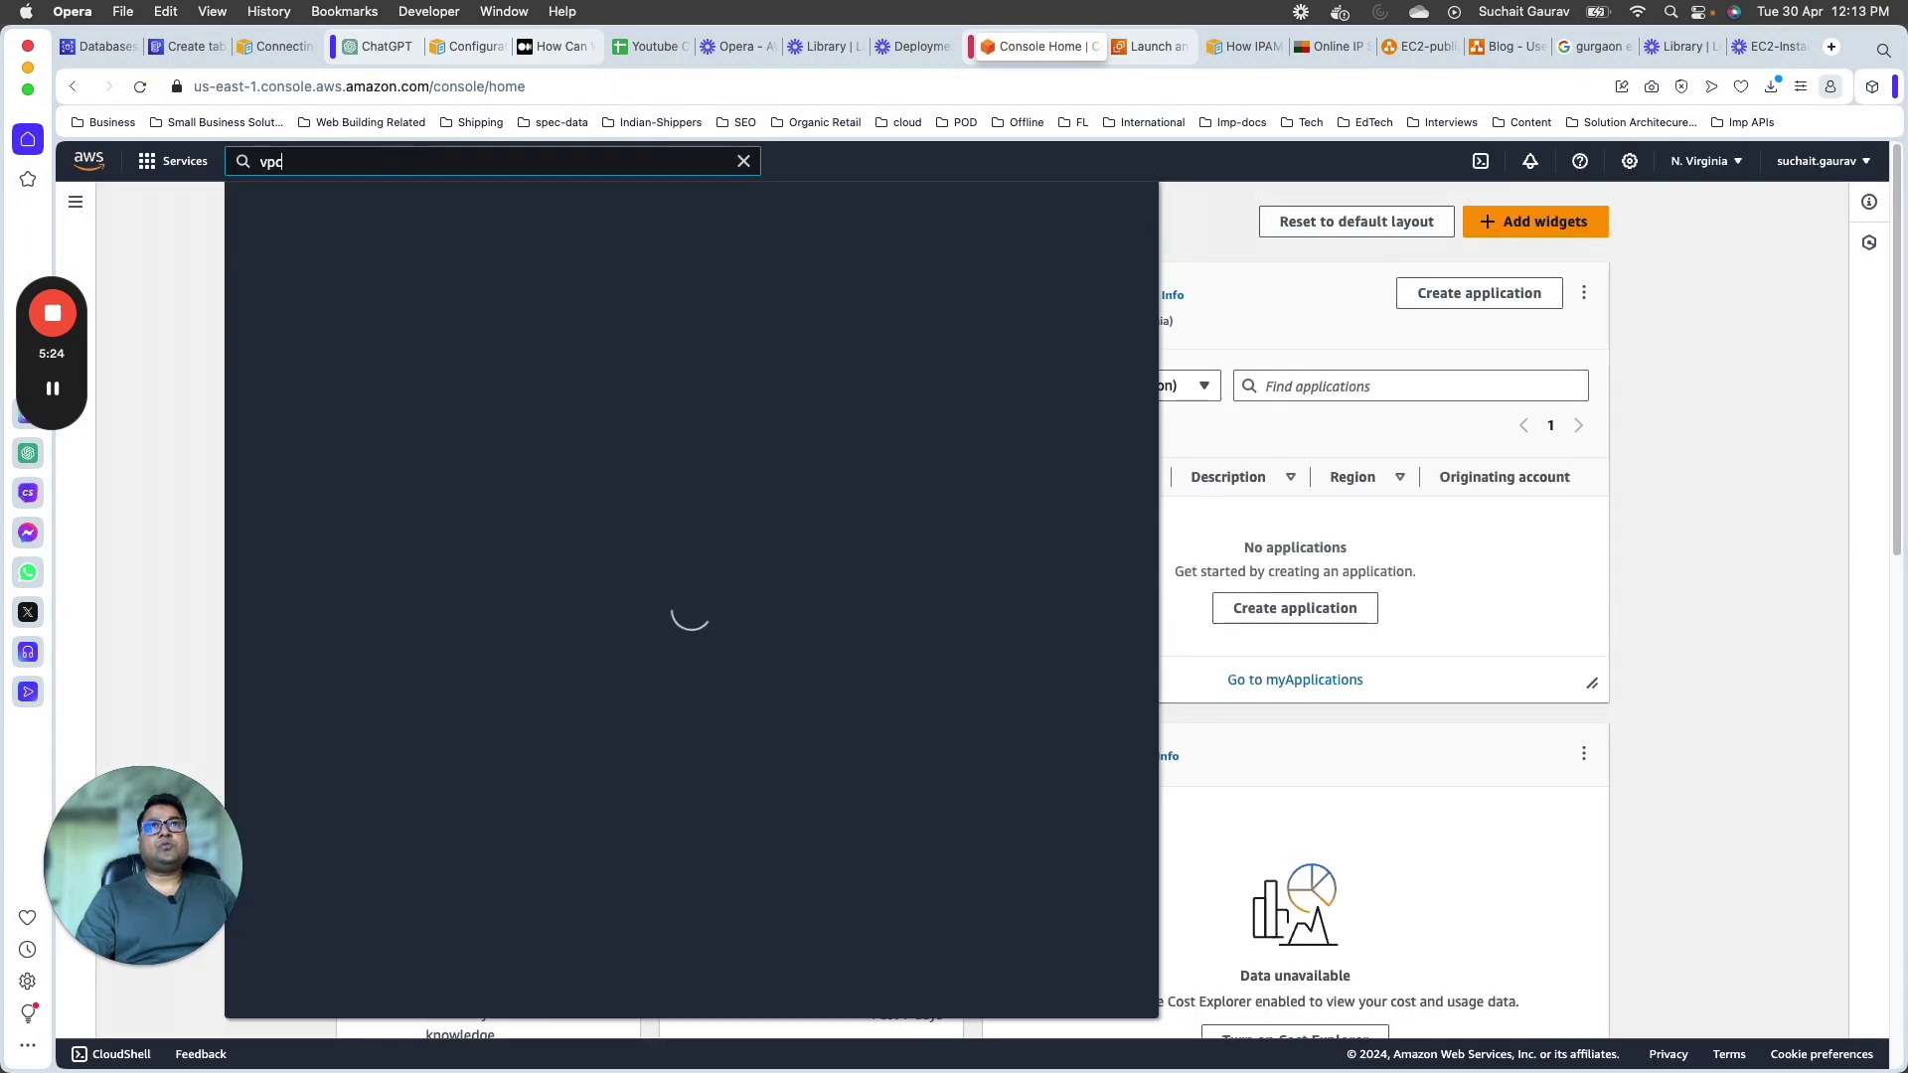
pyautogui.click(543, 318)
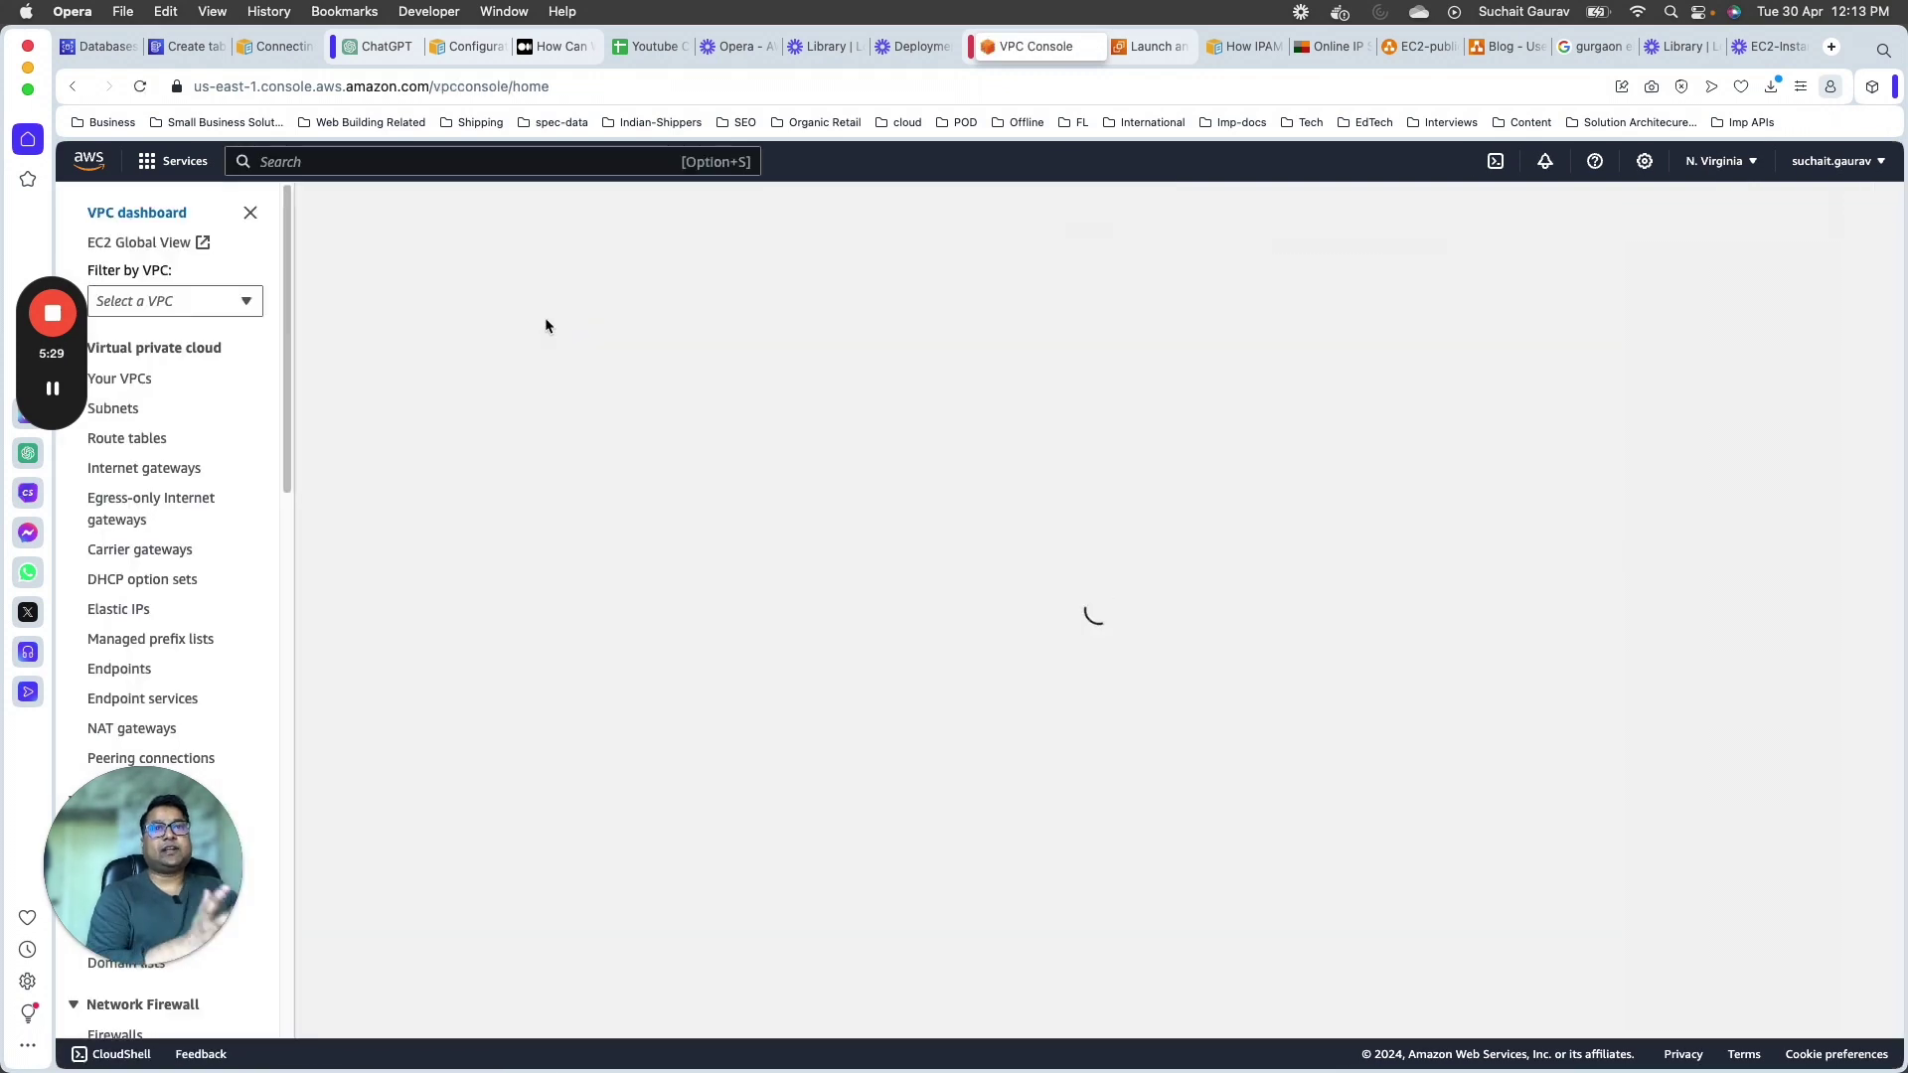
# Step: Filter the VPC dashboard by LearningLectureVPC
pyautogui.moveTo(179, 872); pyautogui.dragTo(178, 890)
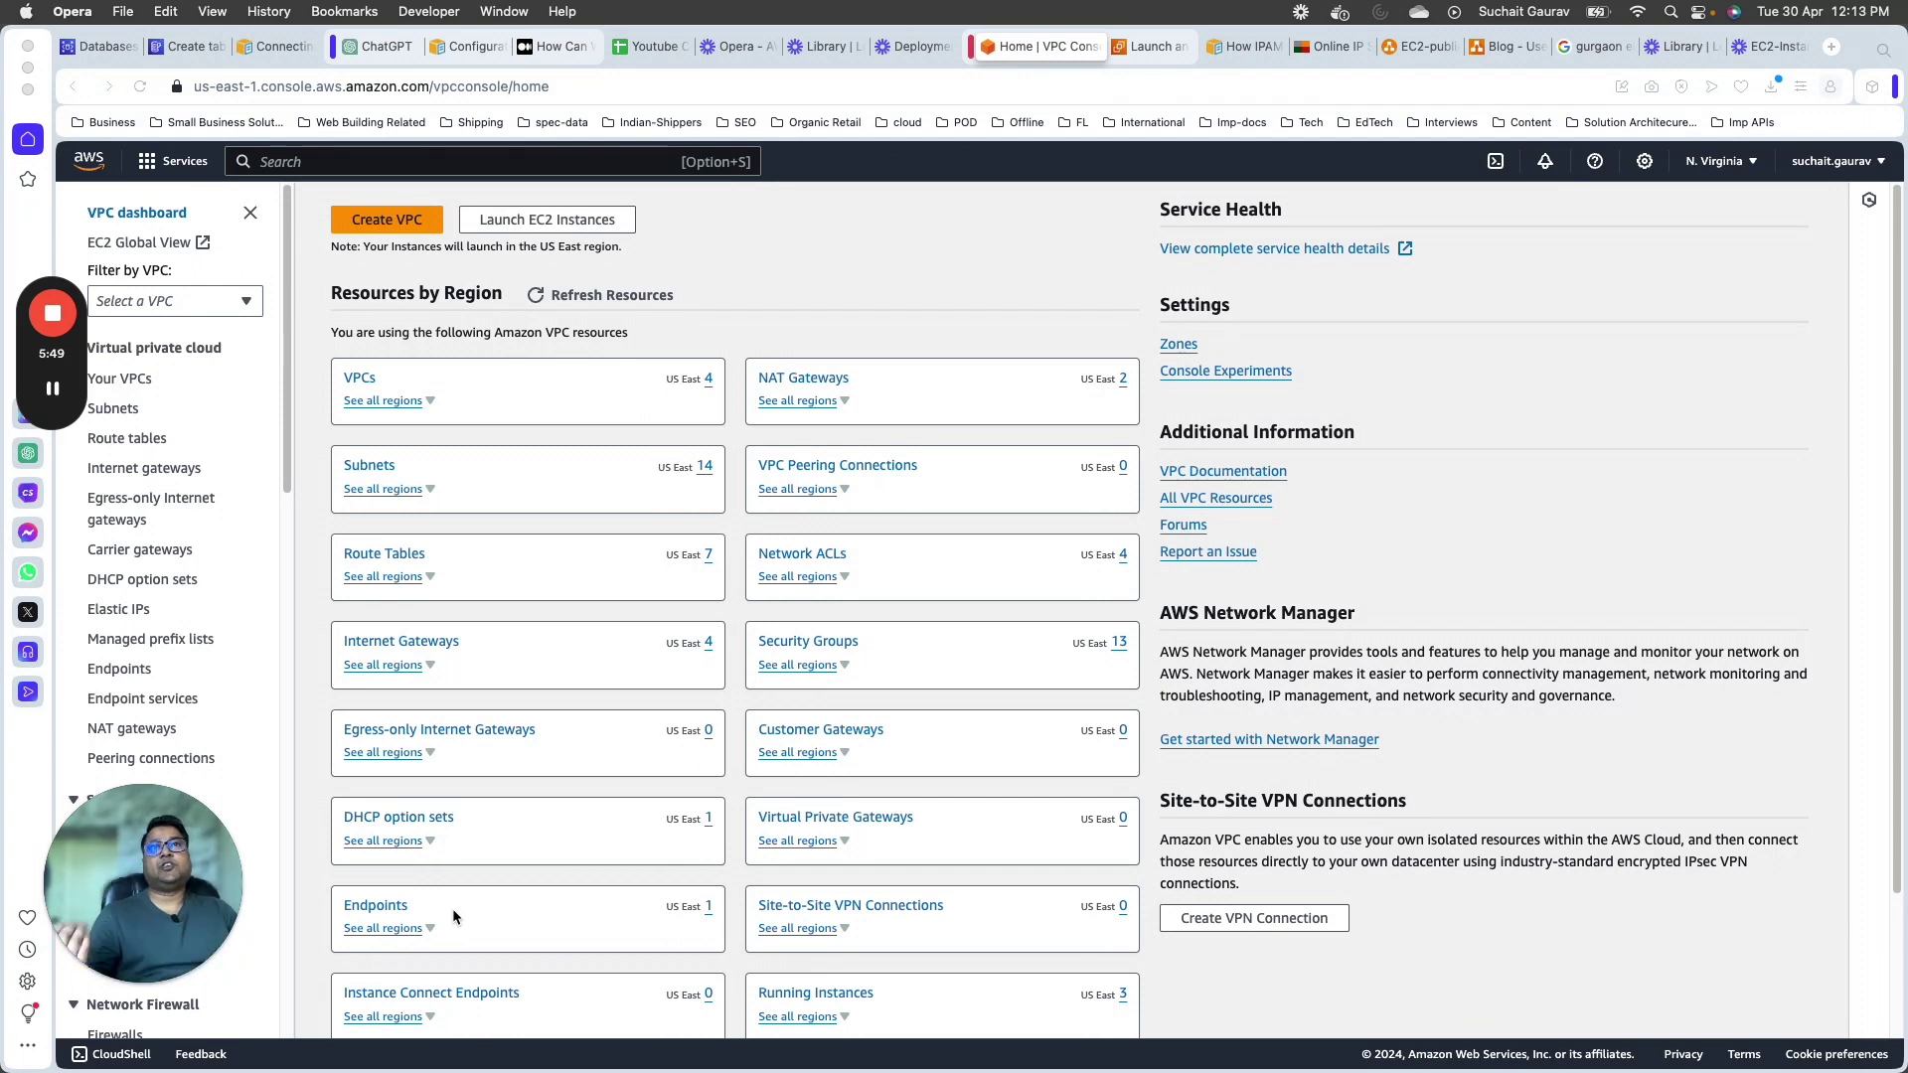
pyautogui.click(182, 299)
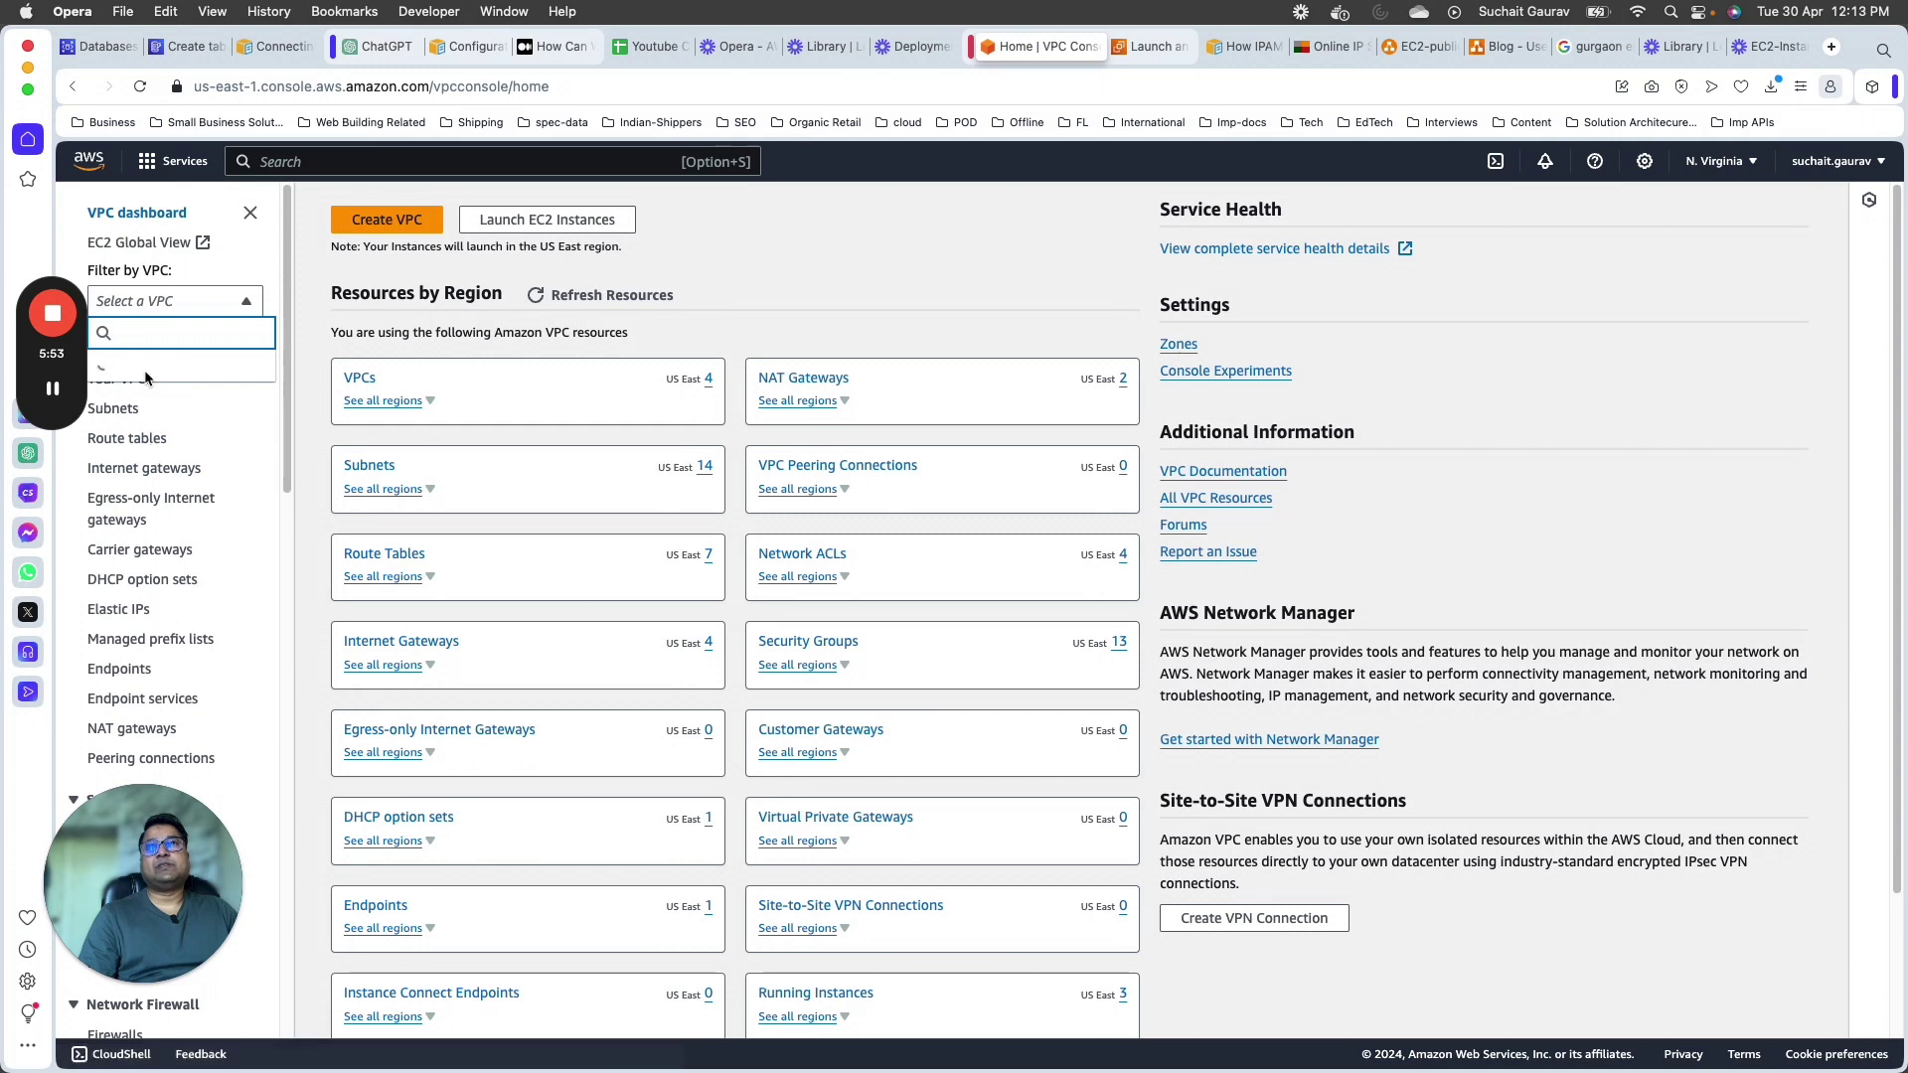
pyautogui.click(179, 512)
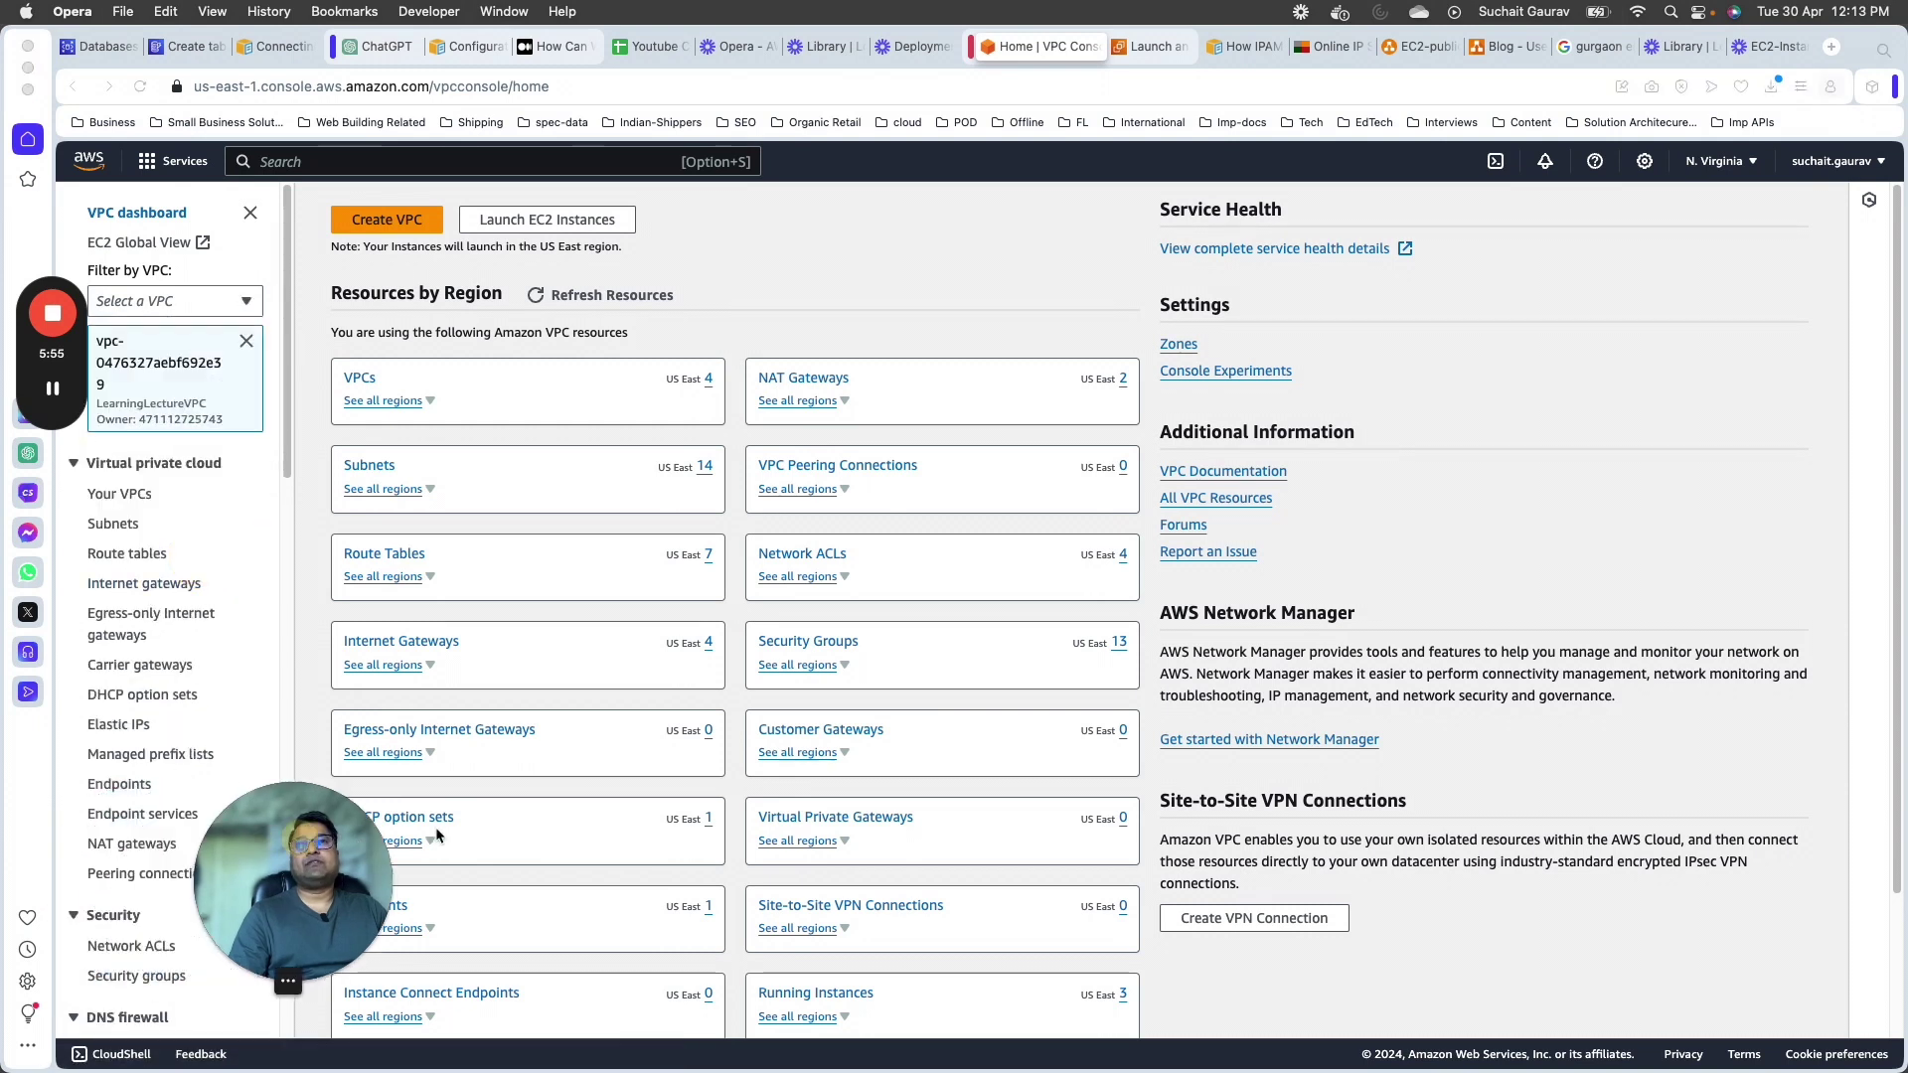
pyautogui.moveTo(298, 850); pyautogui.dragTo(1738, 886)
pyautogui.moveTo(49, 362); pyautogui.dragTo(1527, 370)
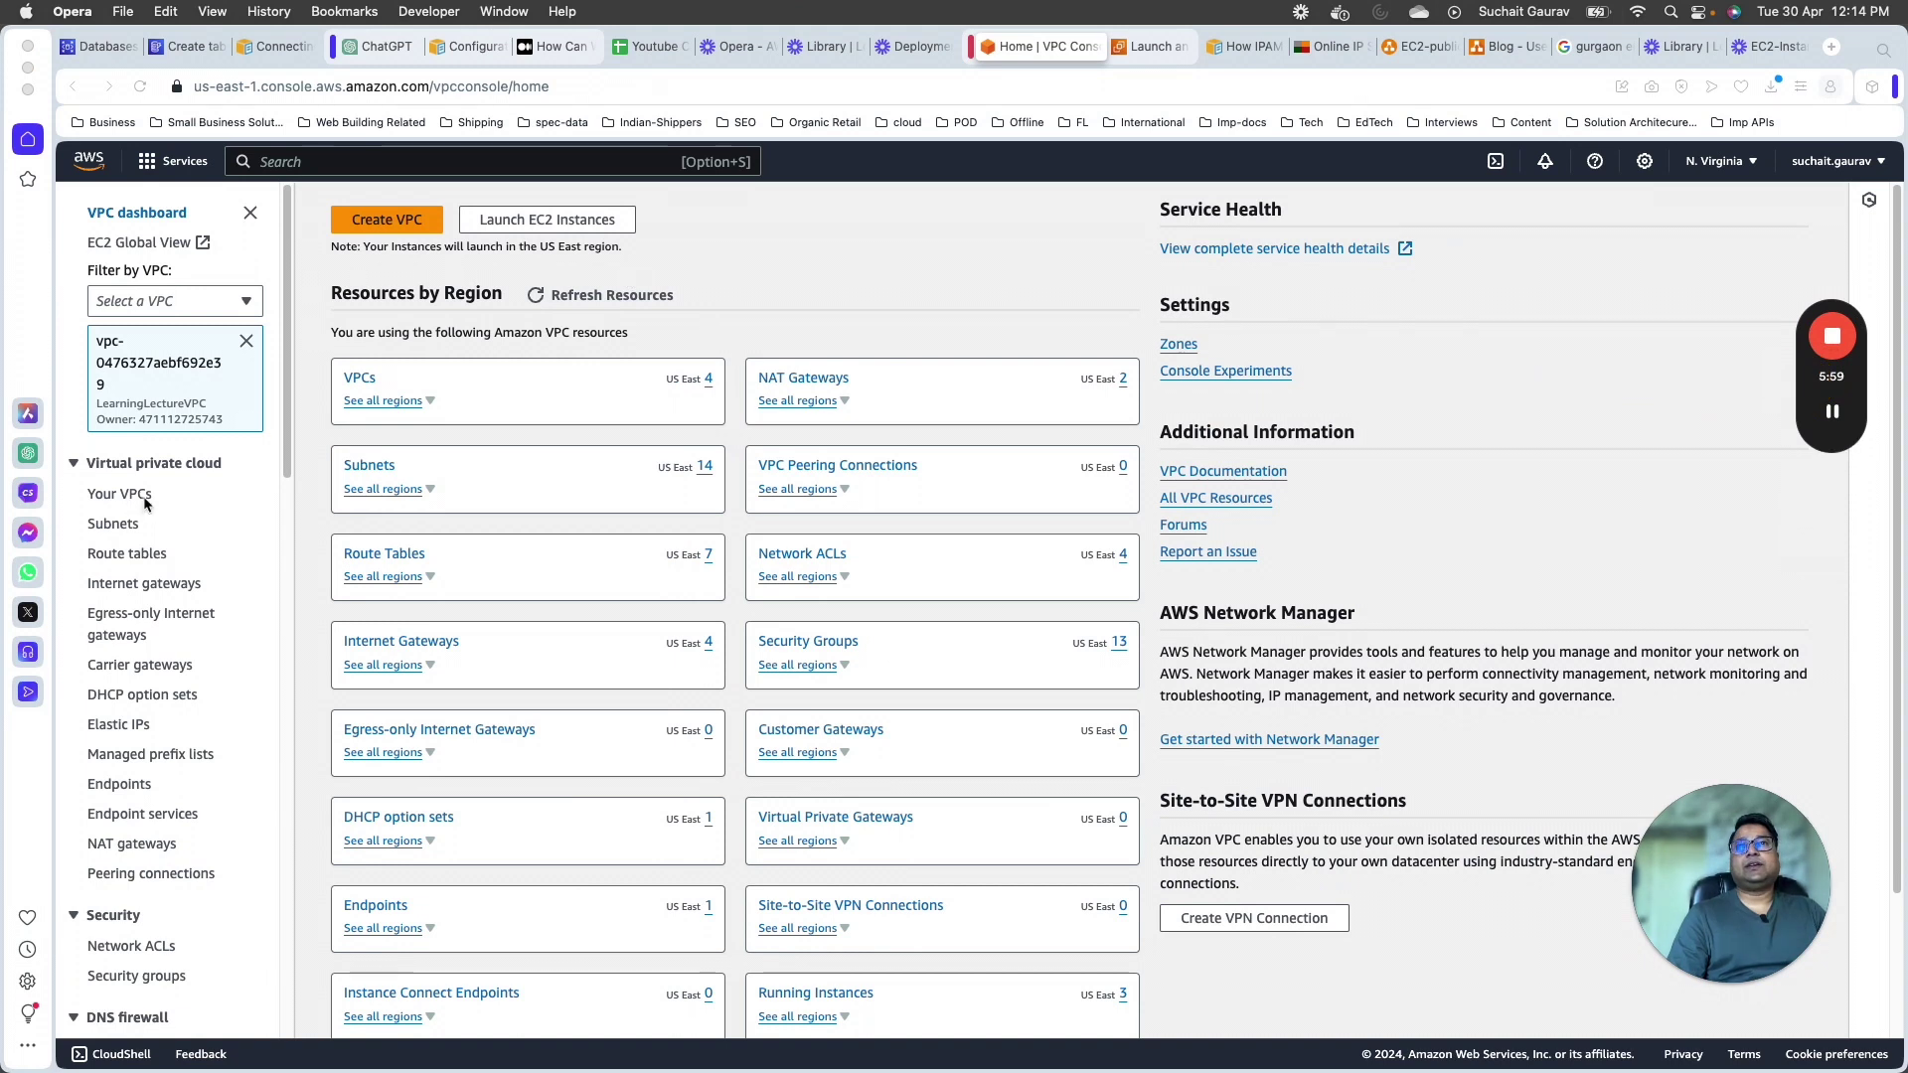
# Step: View LearningLectureVPC's subnets and security groups, and look up the copied security group ID to check which group name it belongs to
pyautogui.click(122, 528)
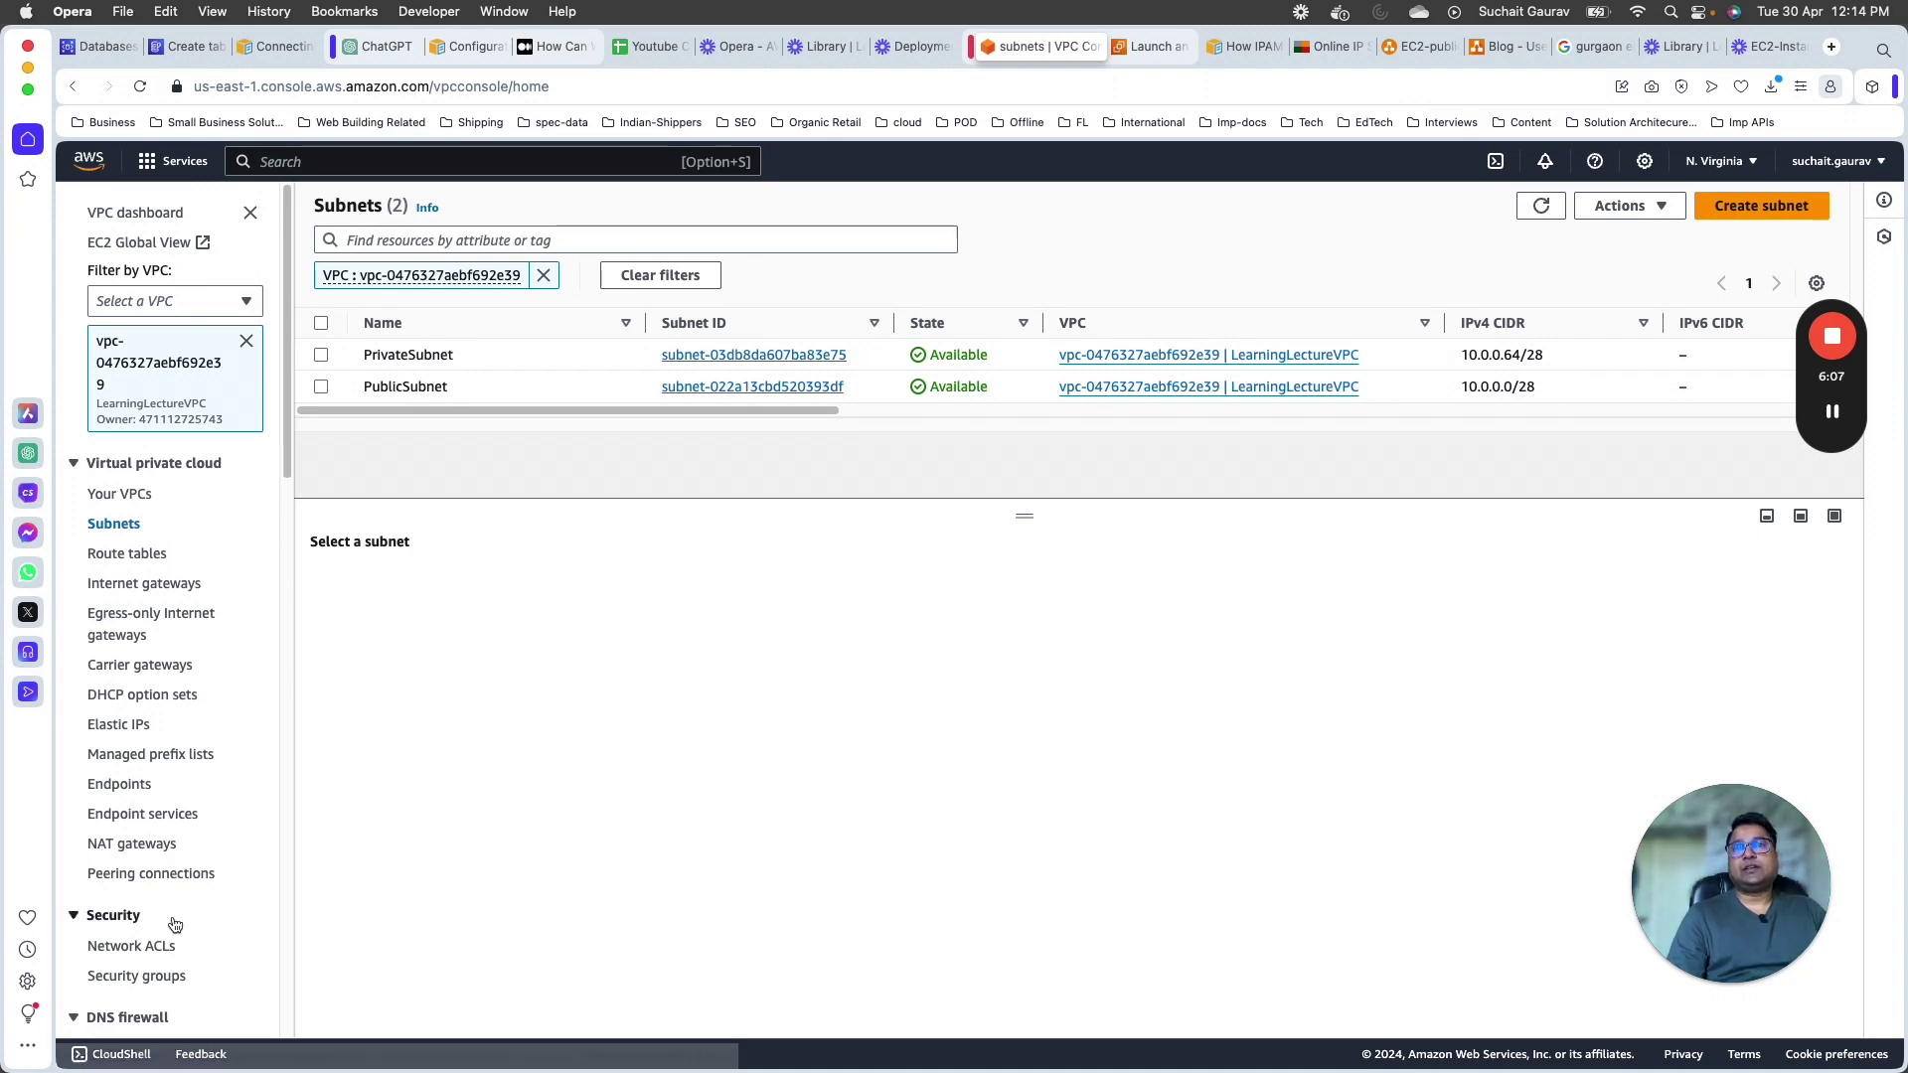
pyautogui.click(149, 975)
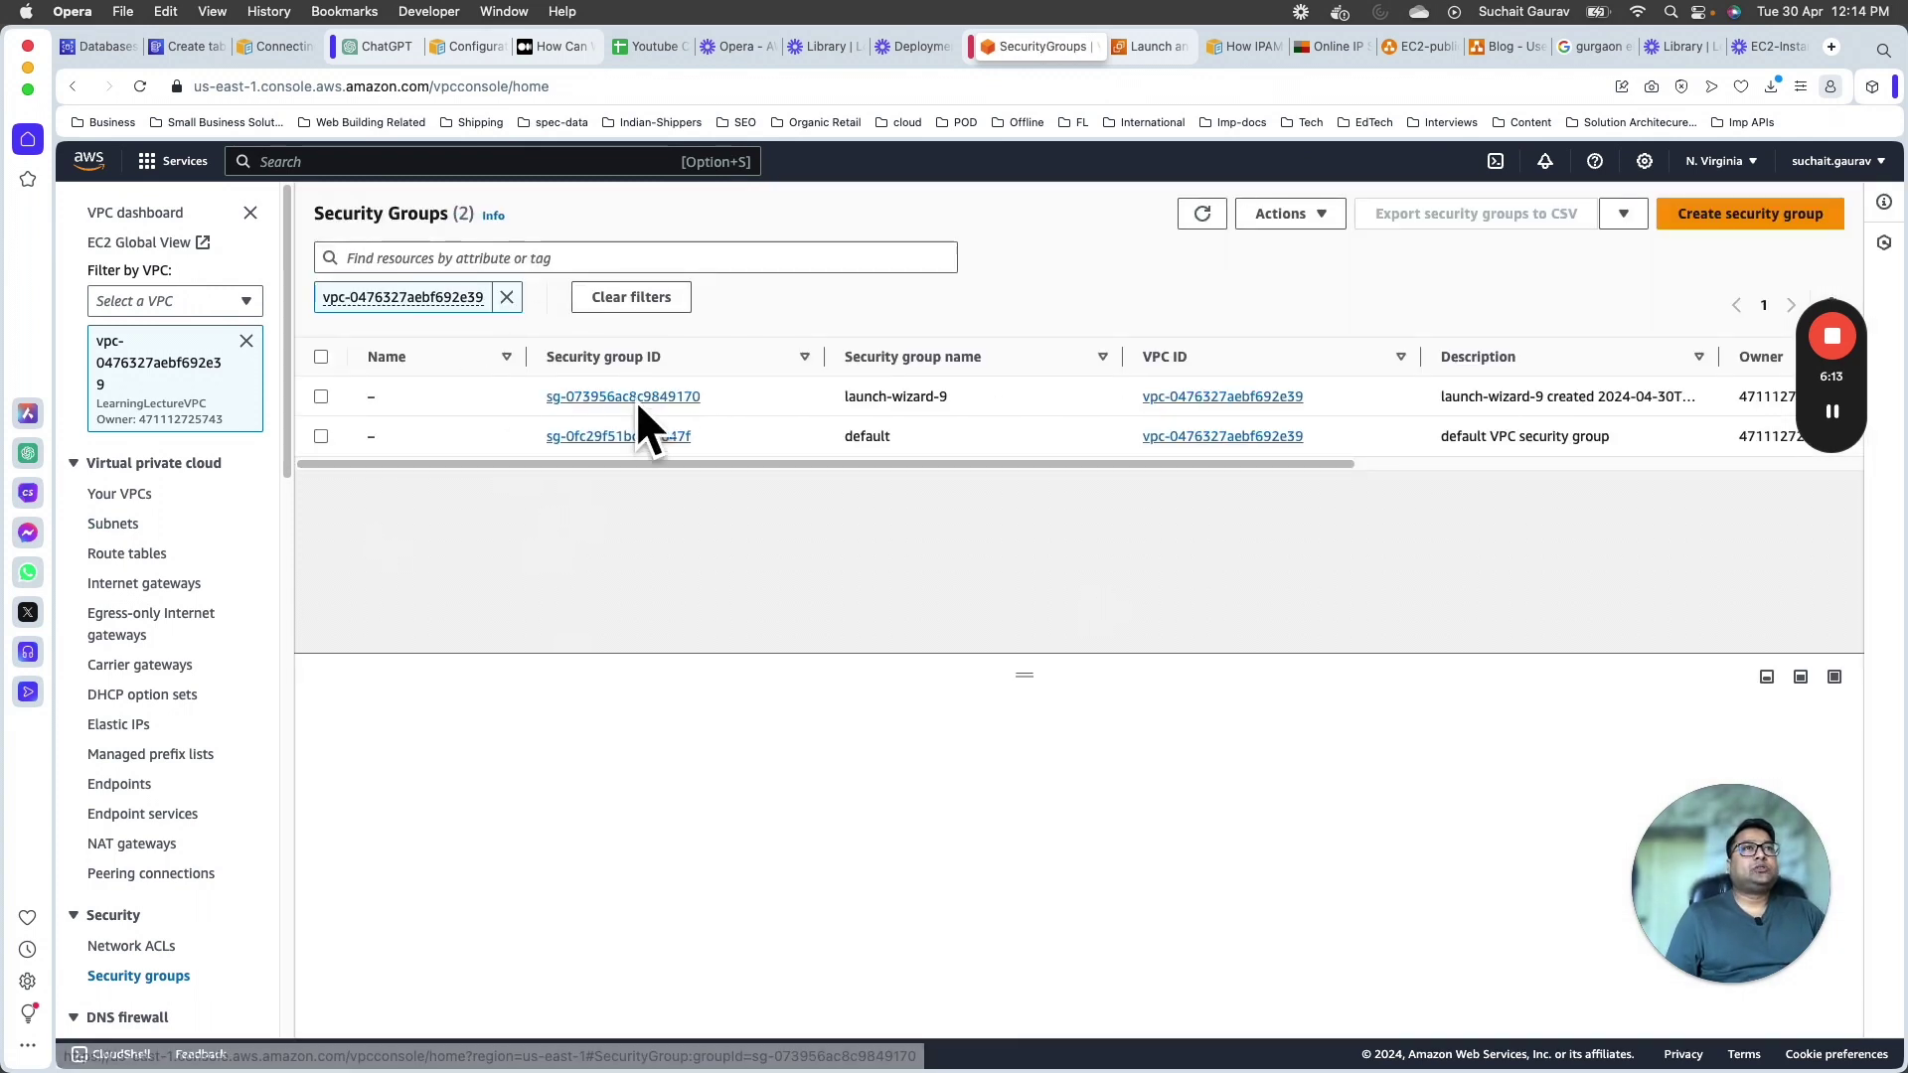
pyautogui.click(673, 257)
pyautogui.press('super+v')
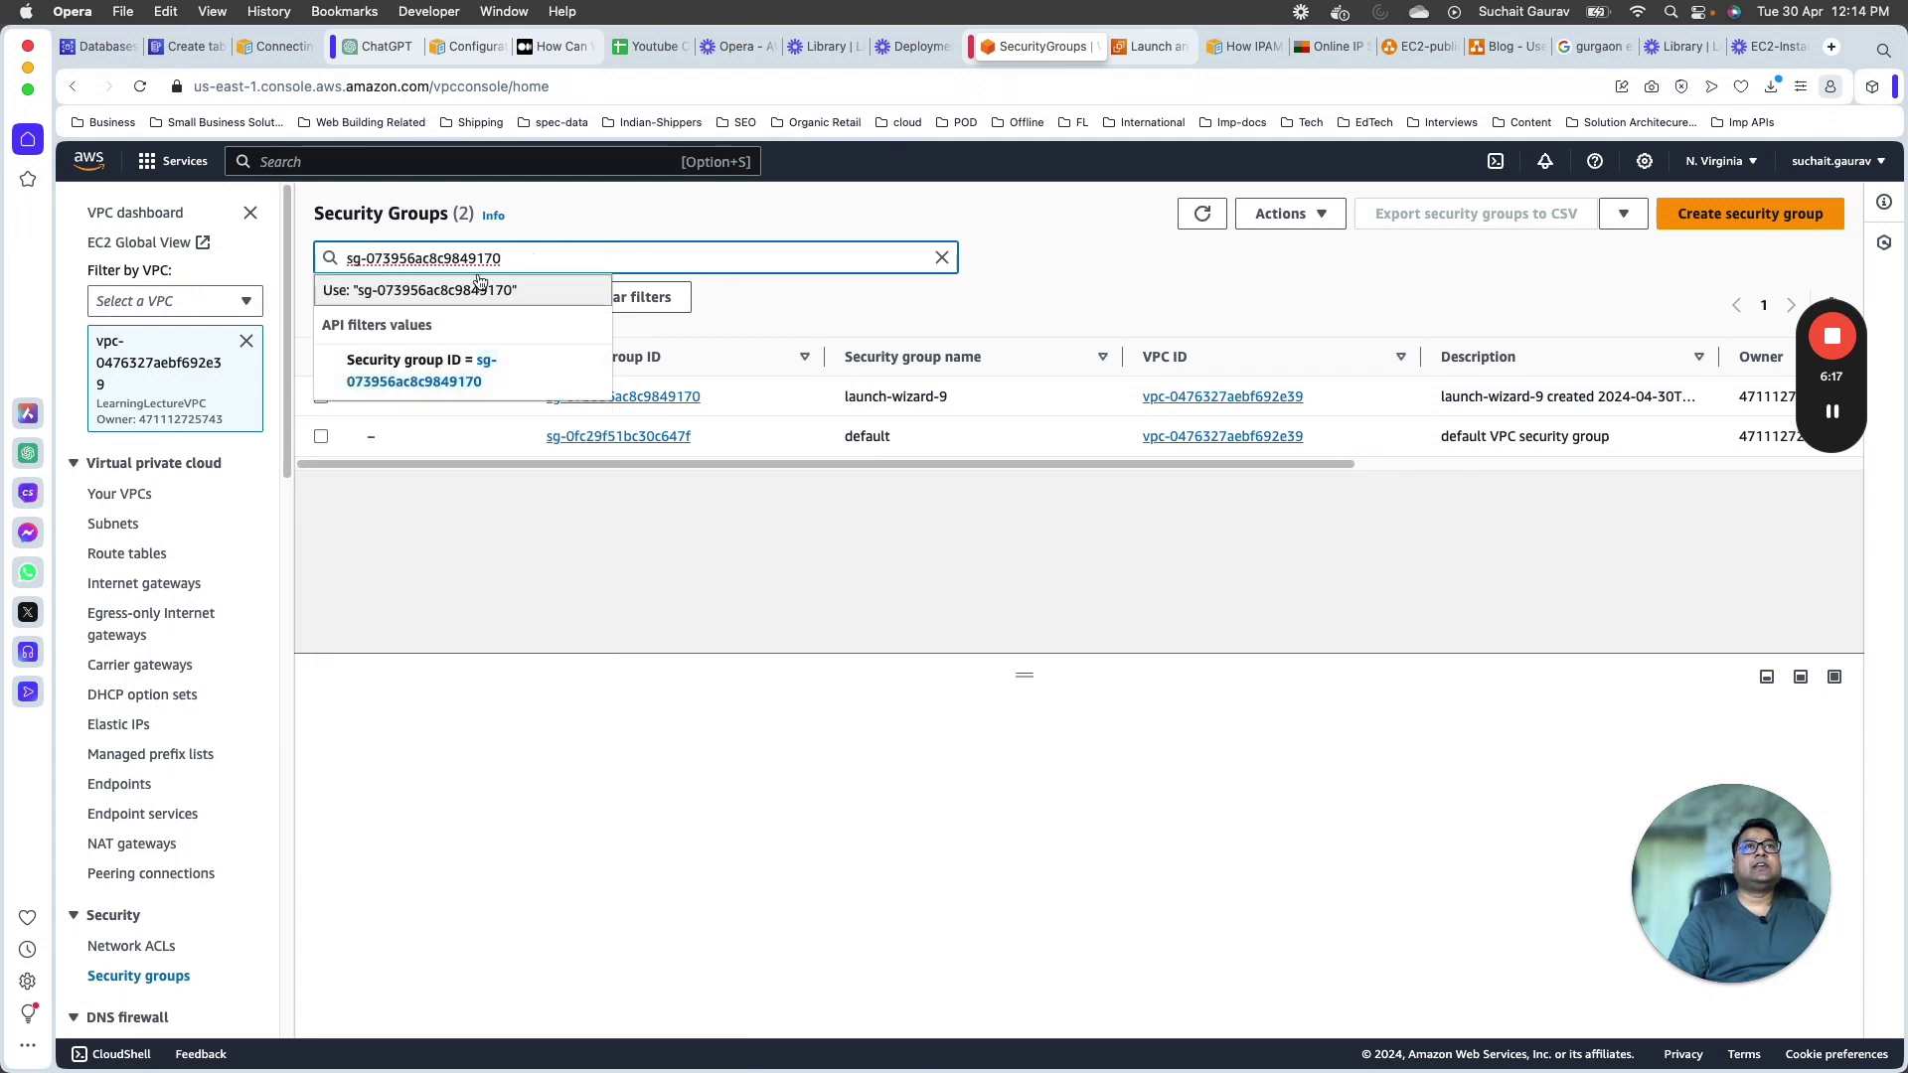
pyautogui.click(639, 481)
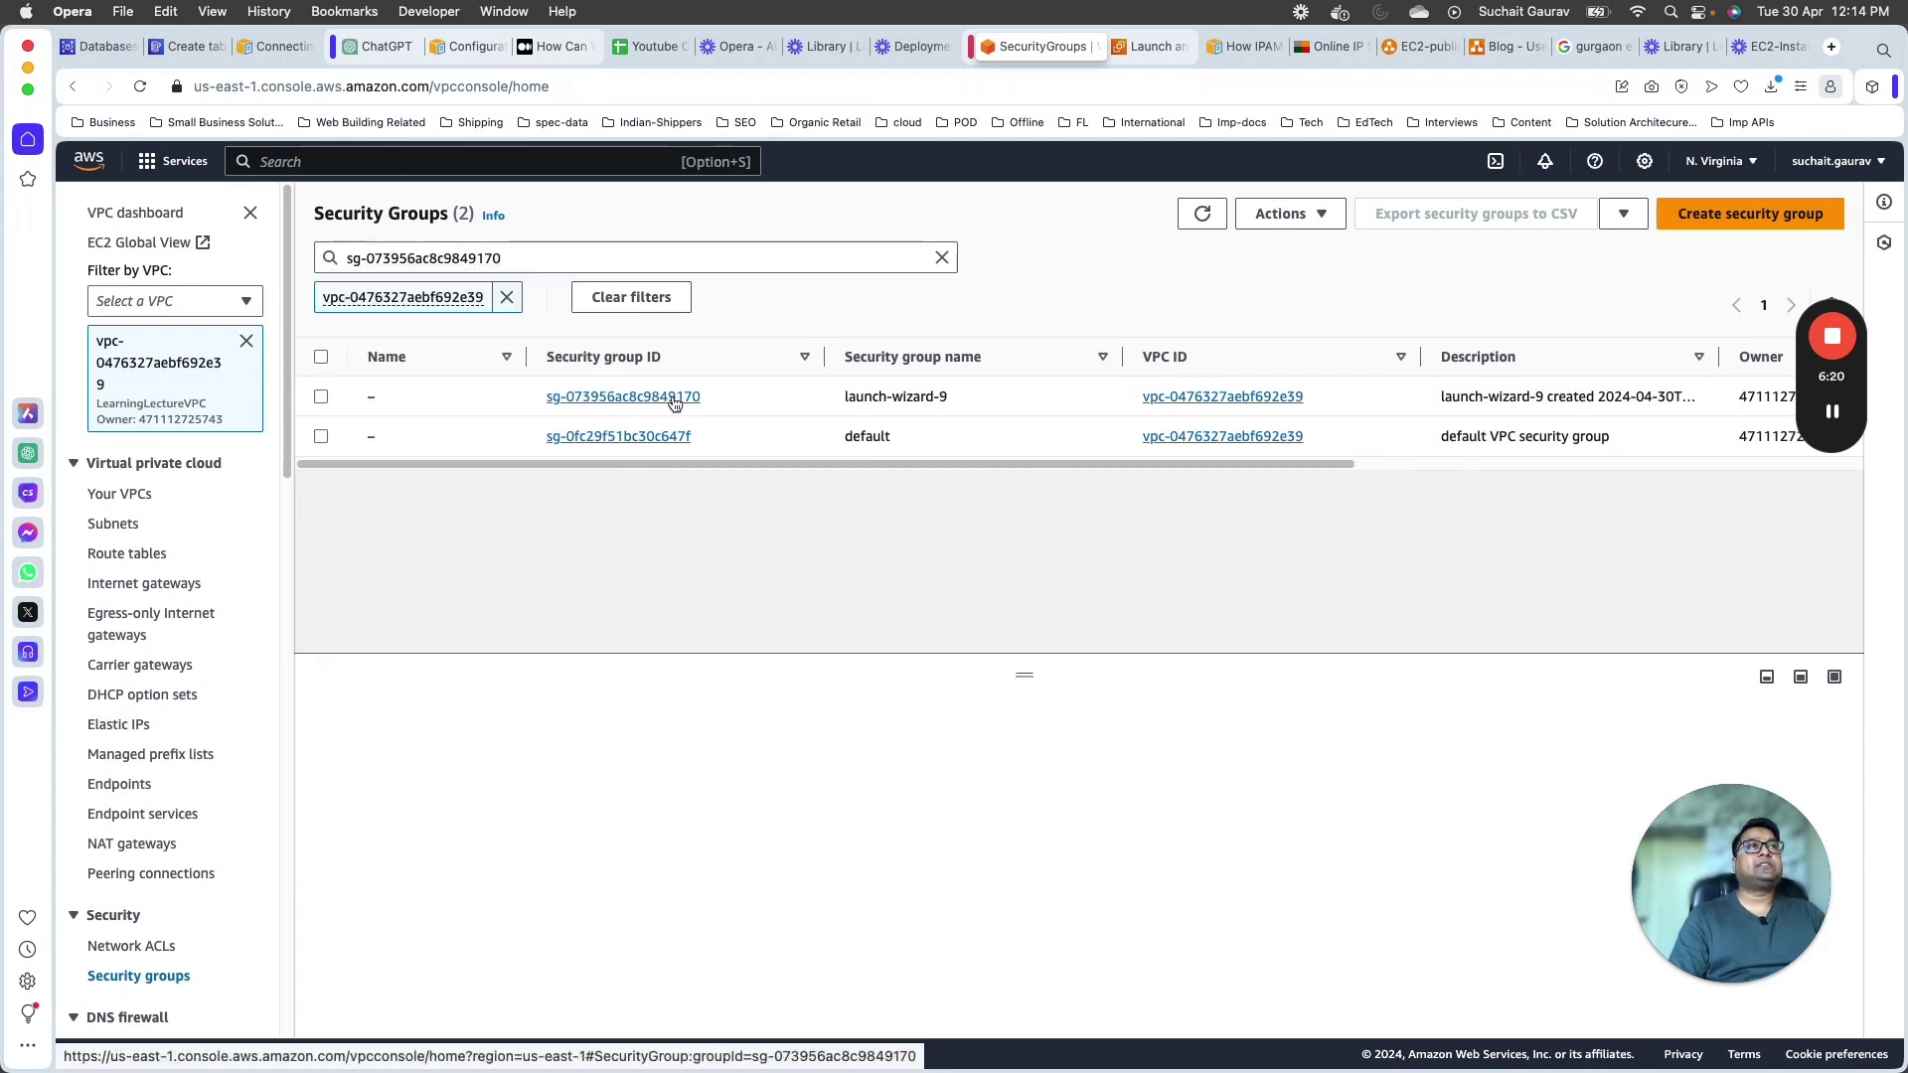
pyautogui.moveTo(843, 396); pyautogui.dragTo(951, 396)
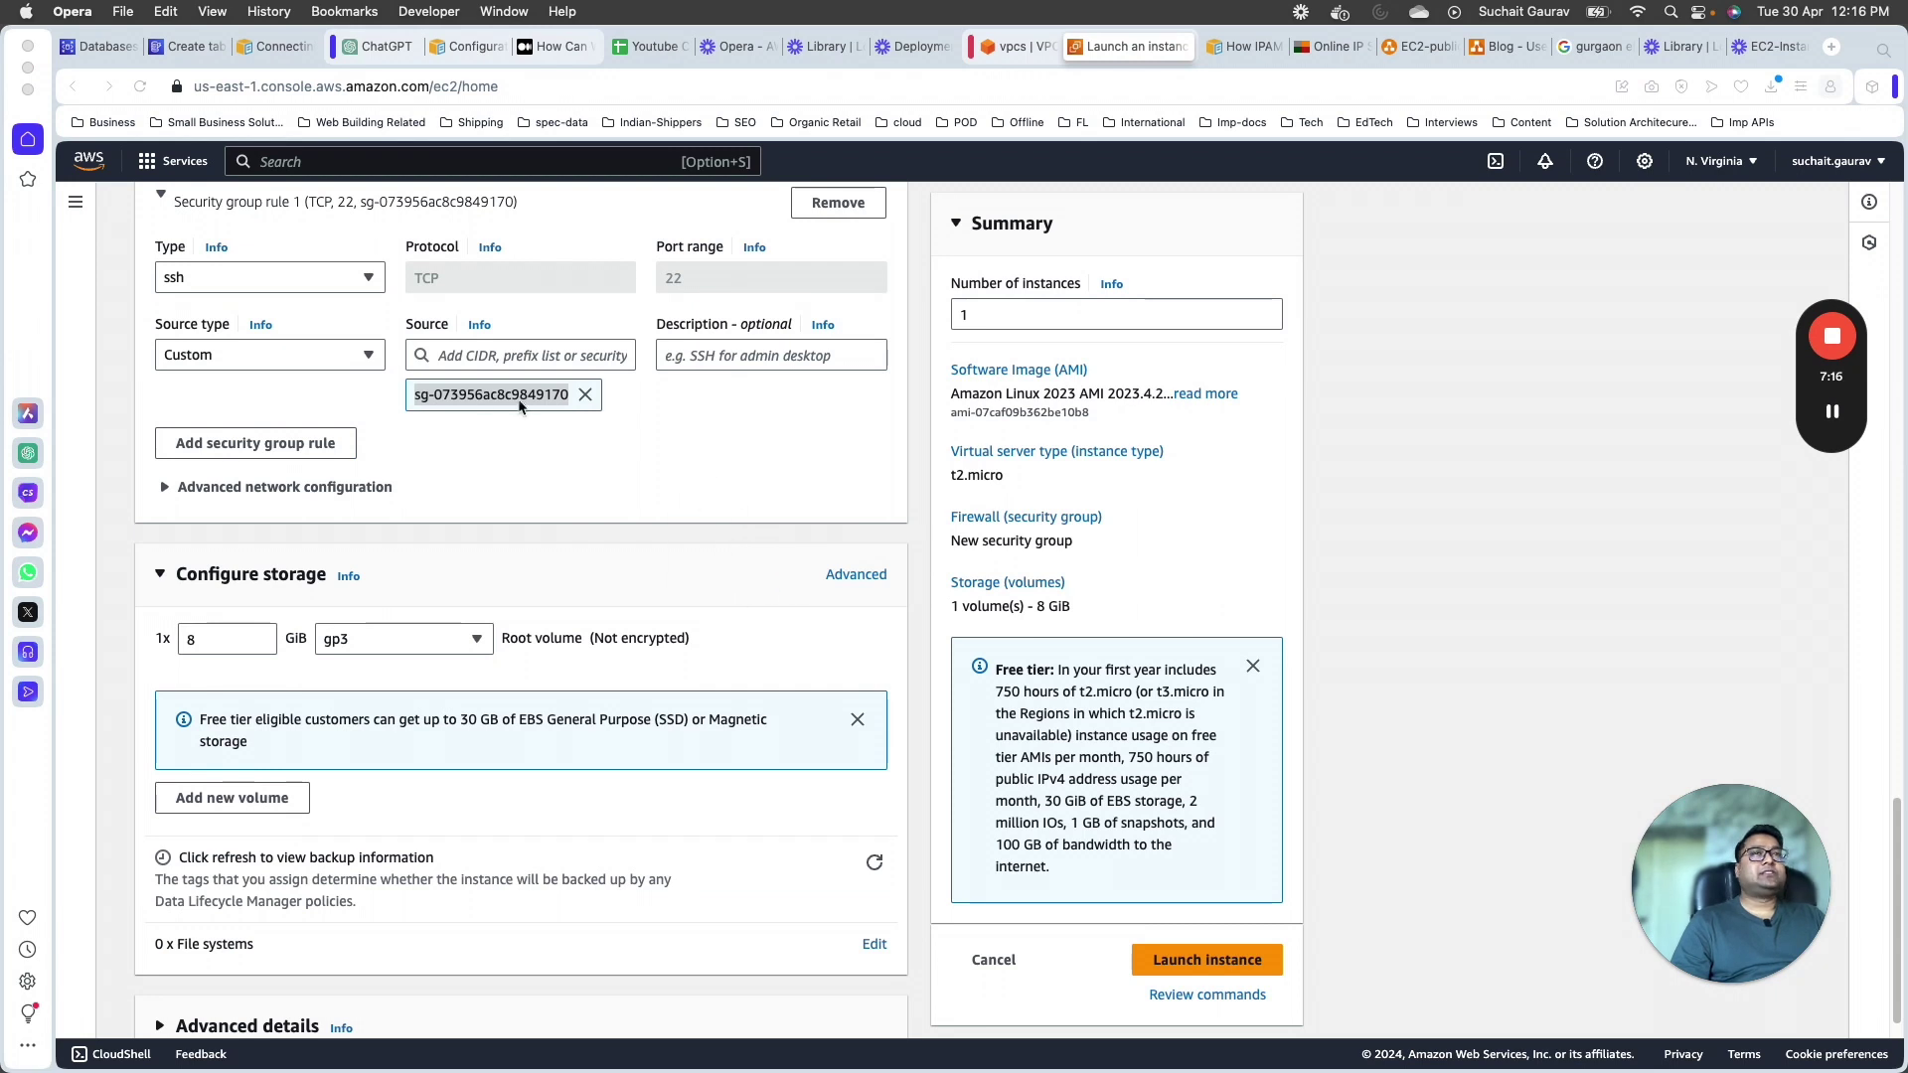
# Step: Back in the instance launch form, review the subnet, public IP, security group, inbound SSH rule and storage settings
pyautogui.scroll(3, 417, 372)
pyautogui.scroll(-4, 298, 407)
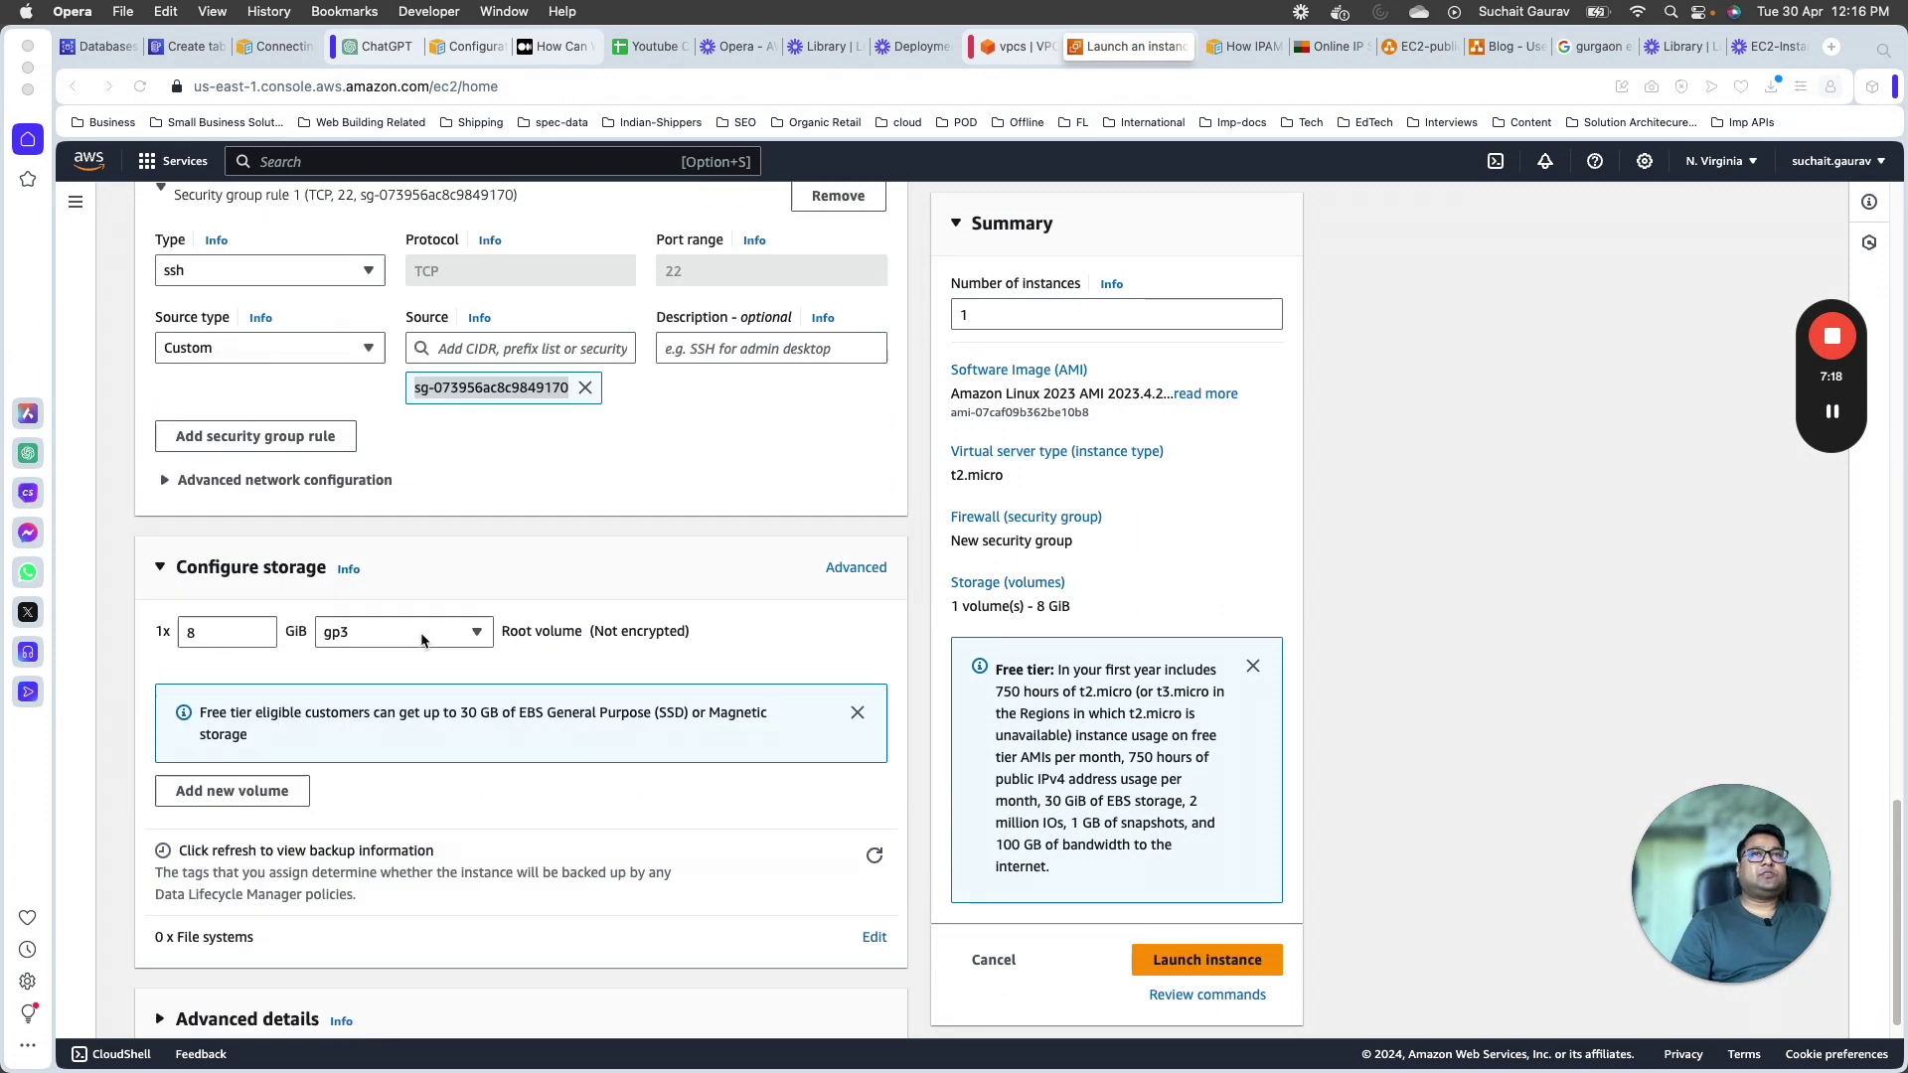
pyautogui.scroll(4, 220, 431)
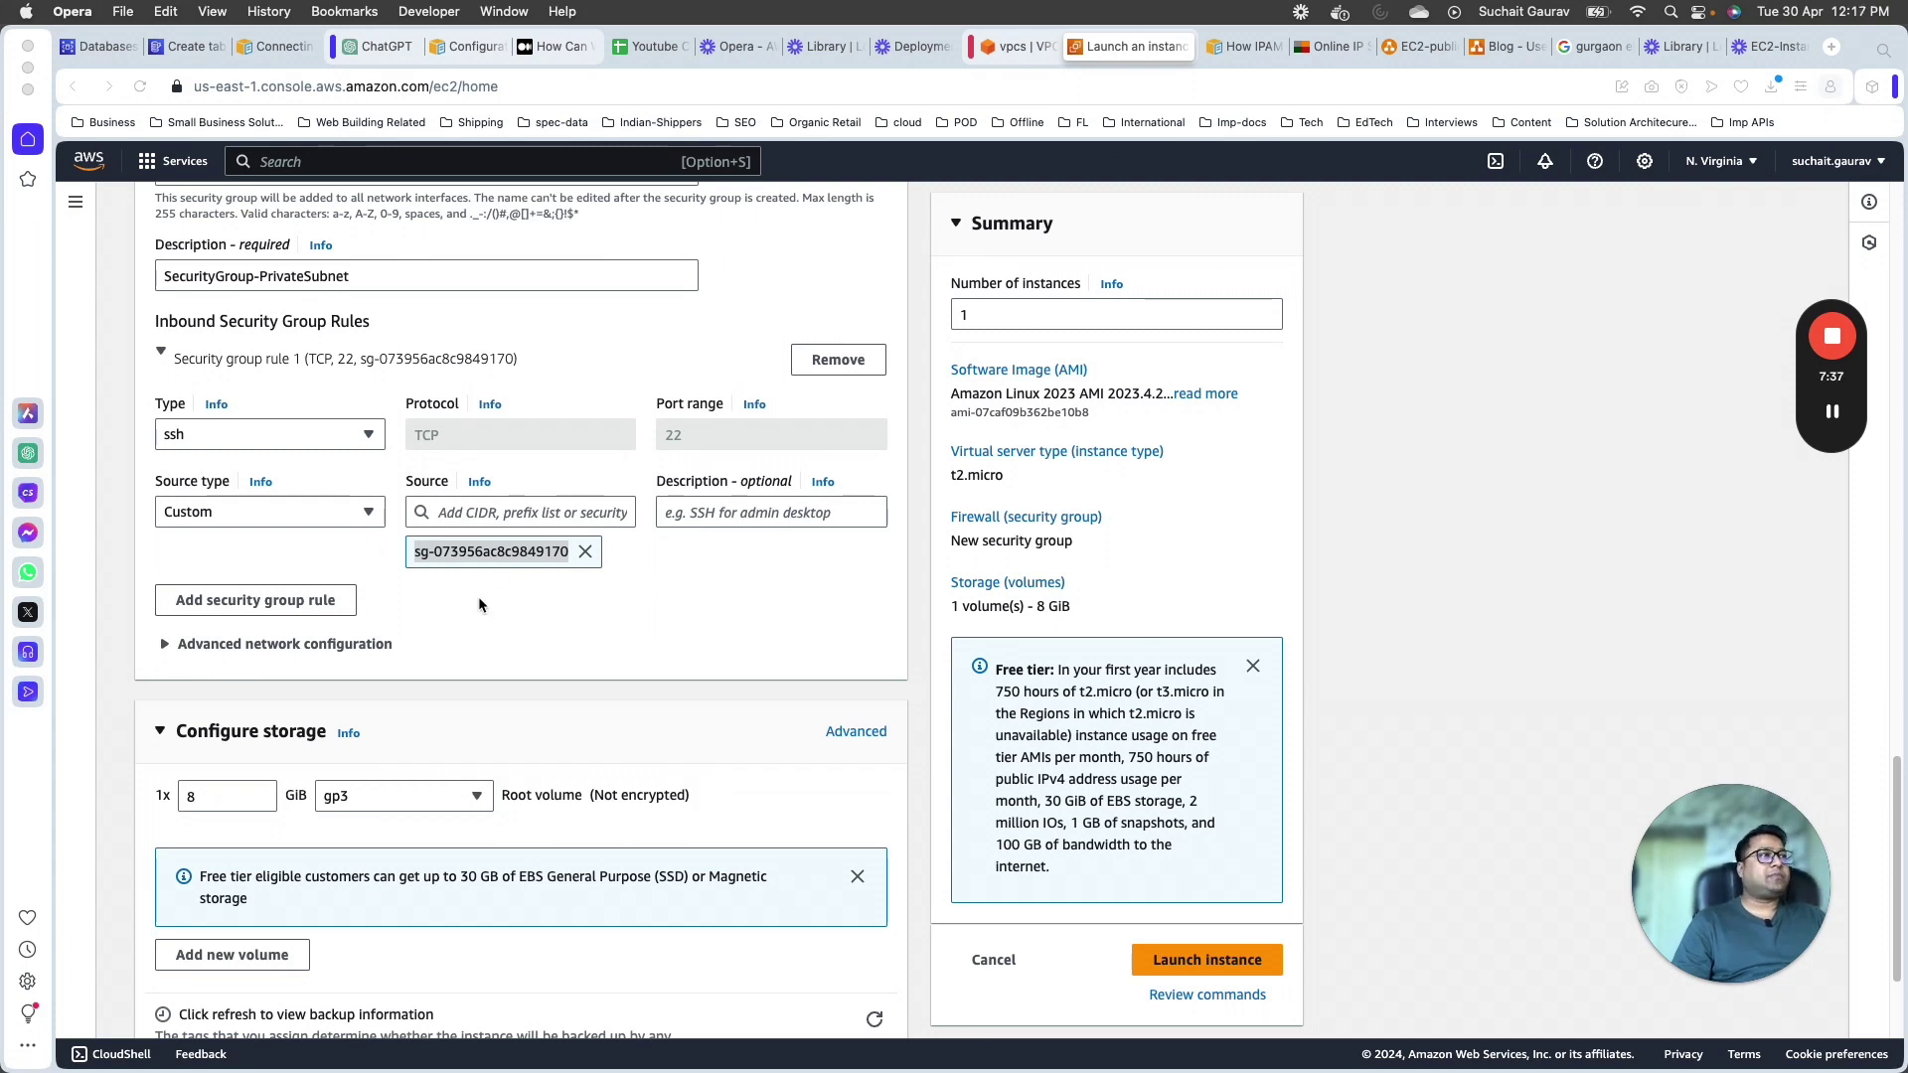
pyautogui.click(507, 617)
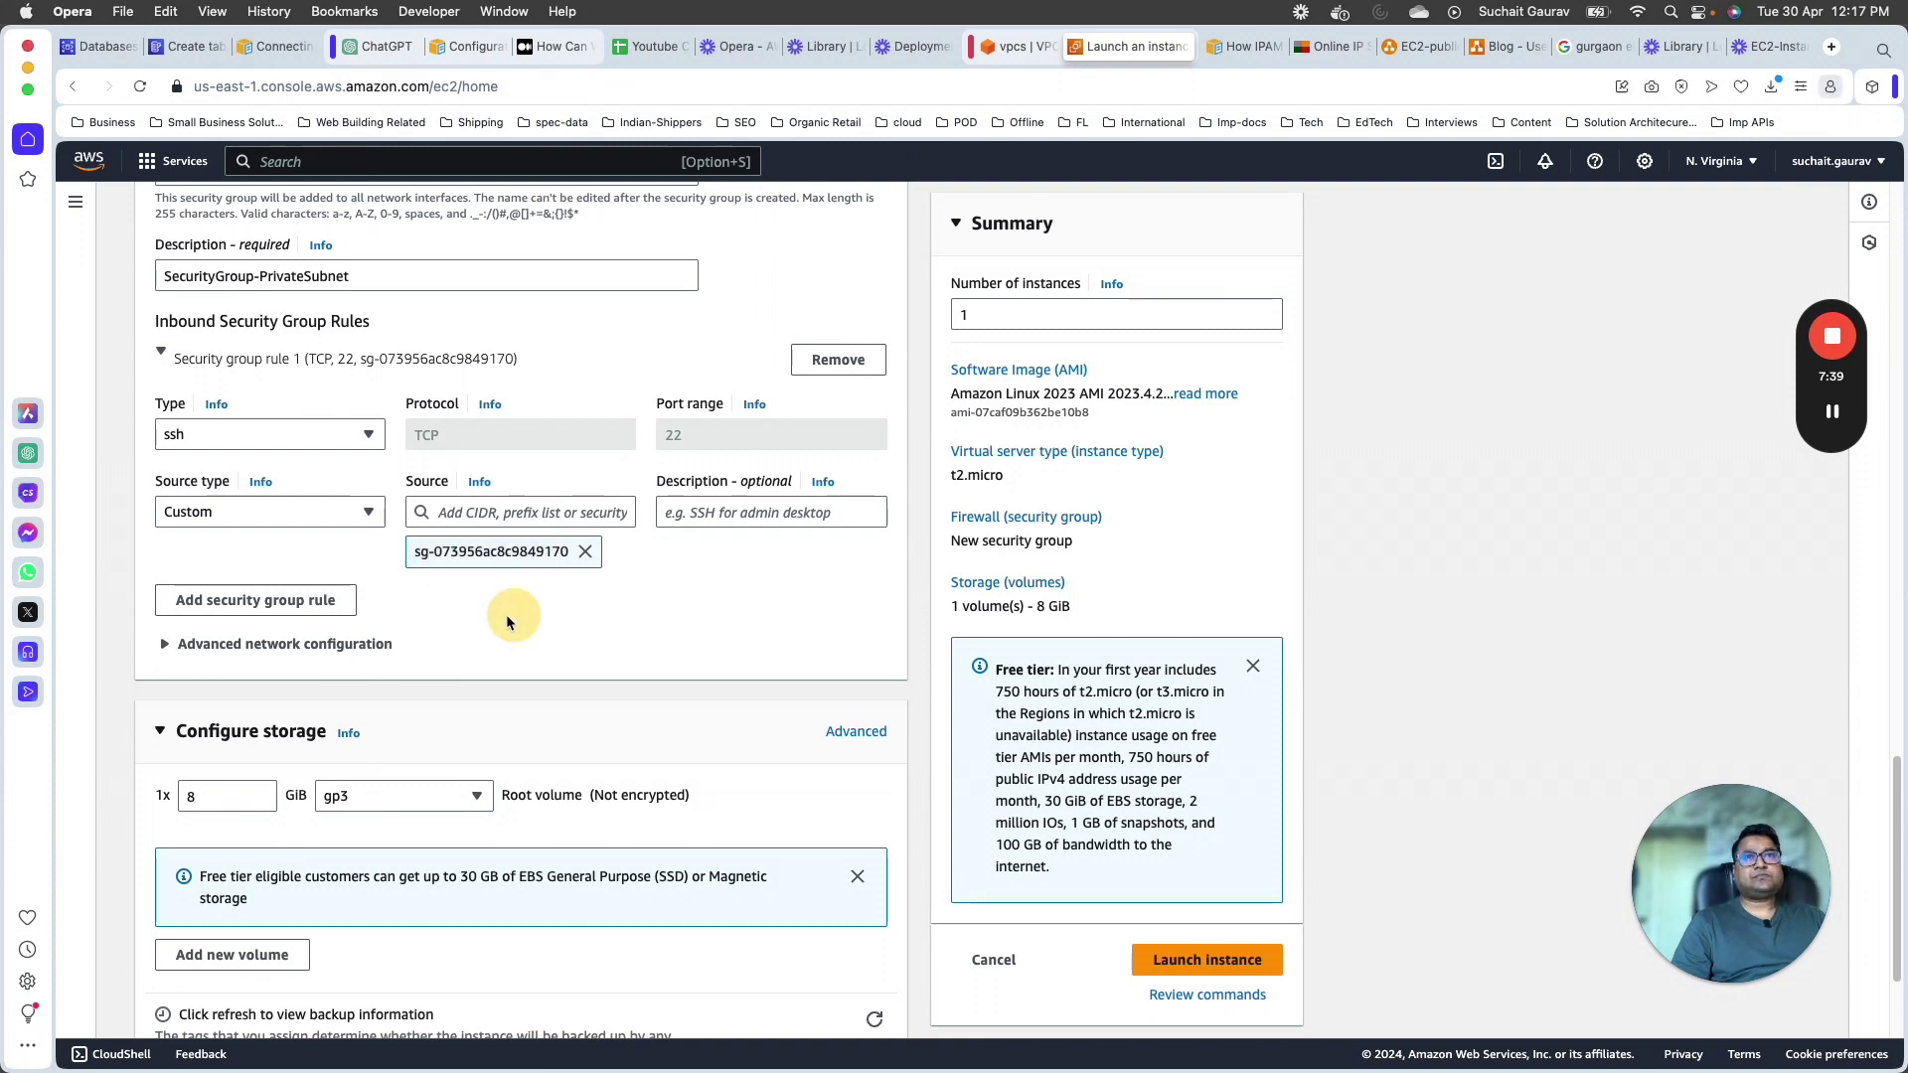
pyautogui.scroll(-3, 756, 664)
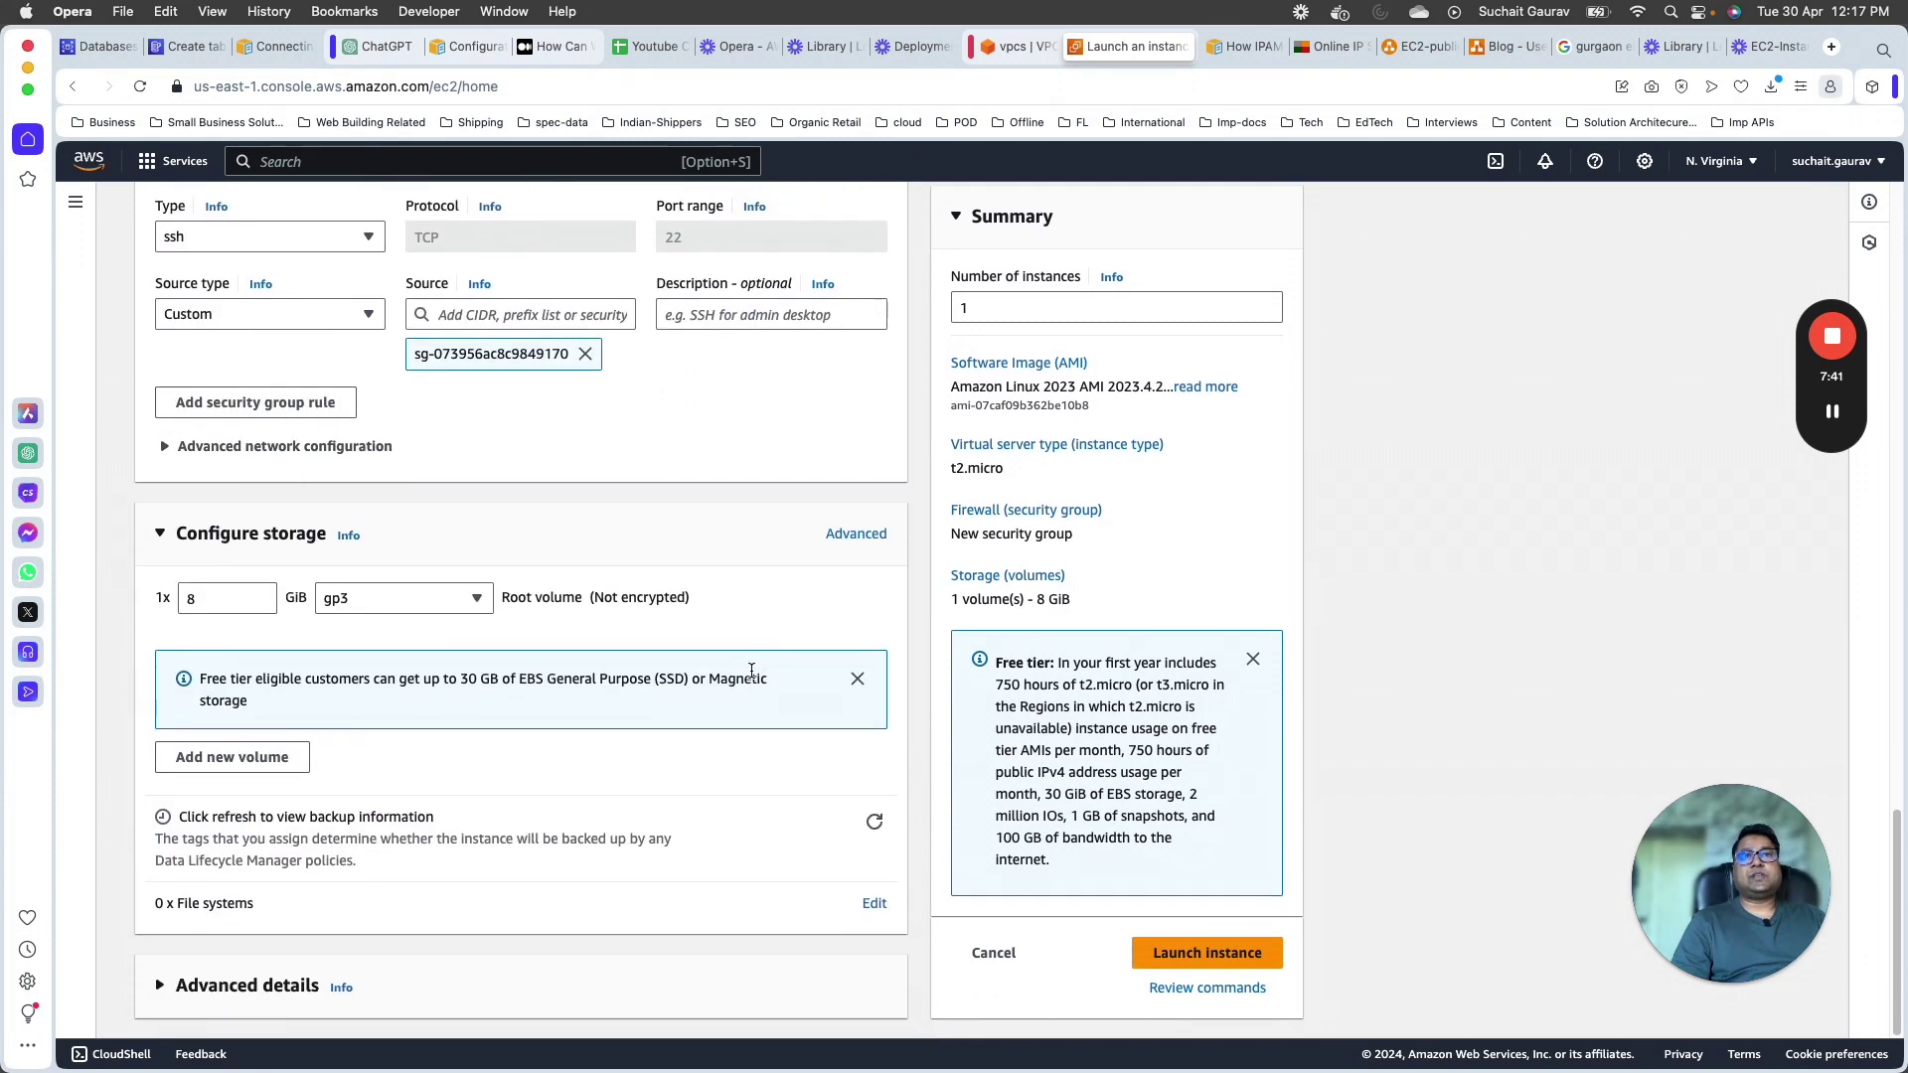
pyautogui.scroll(10, 753, 630)
pyautogui.scroll(-6, 753, 630)
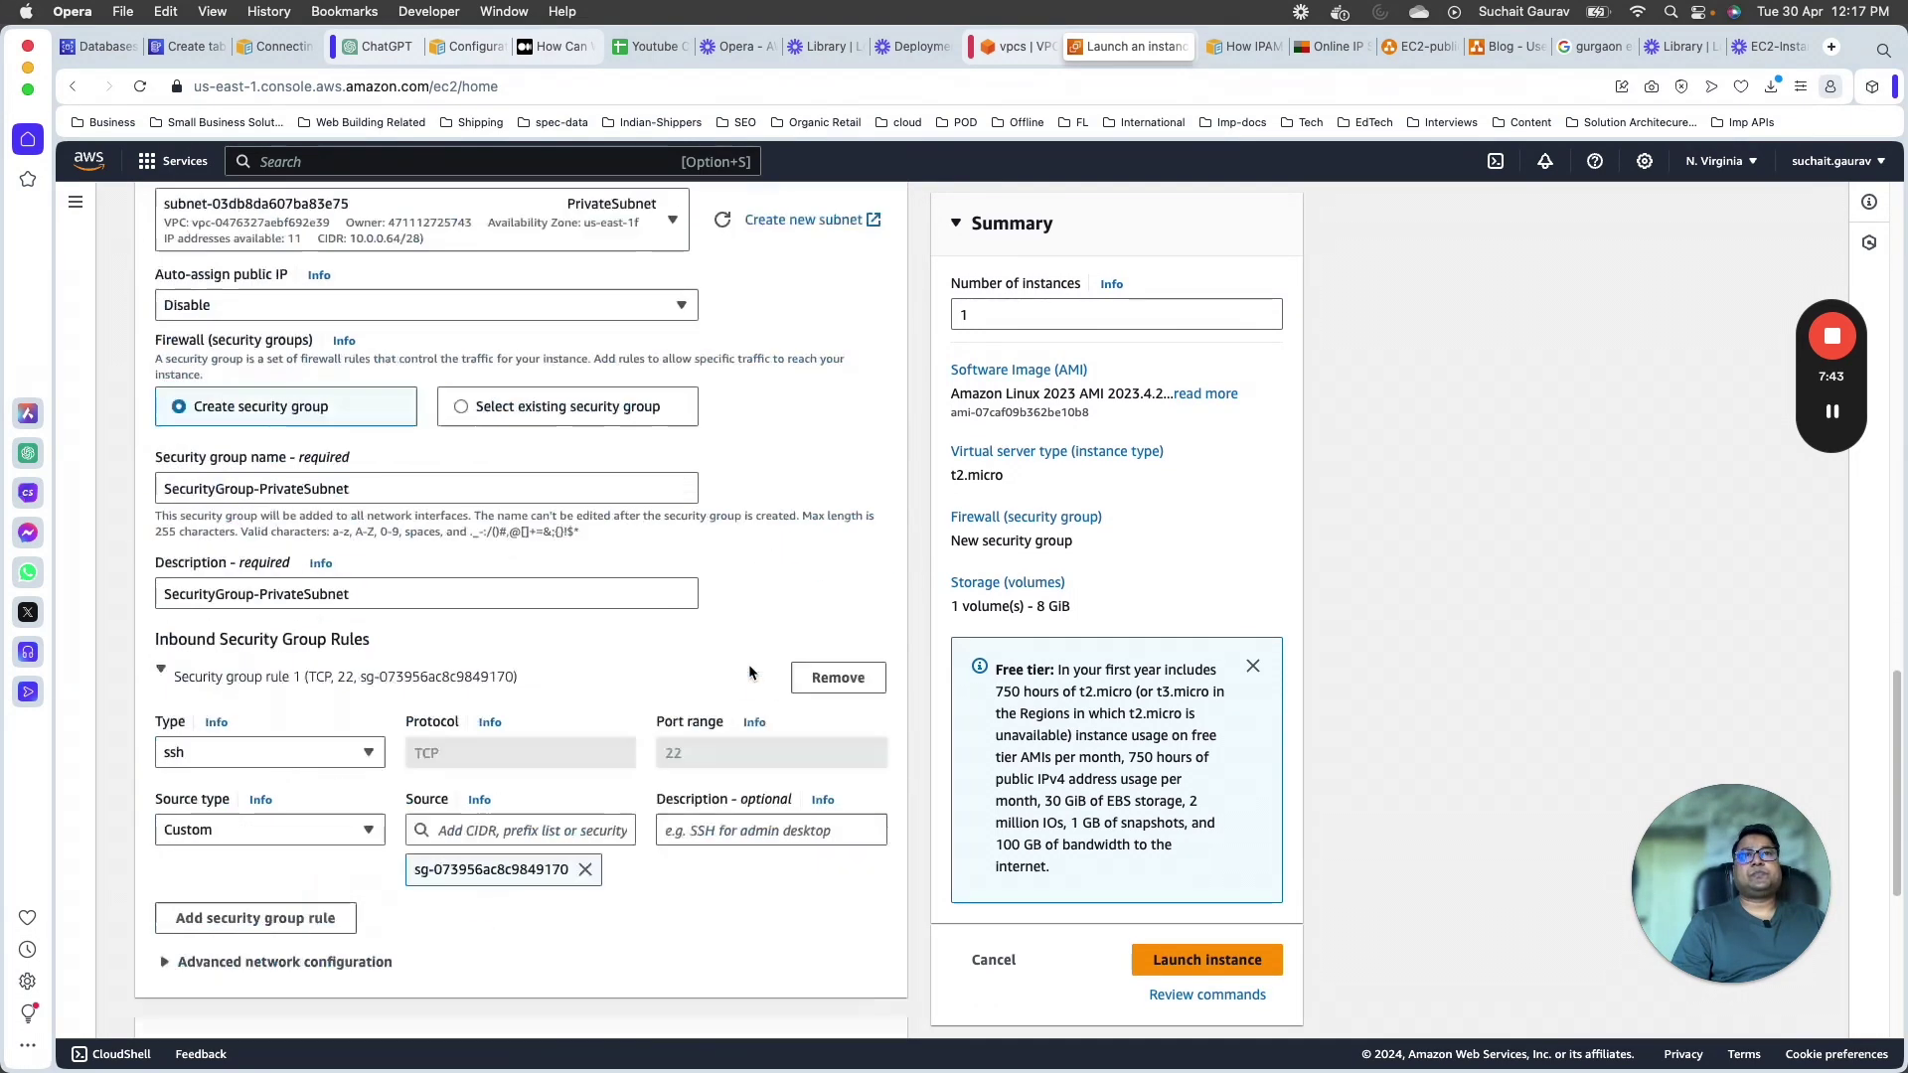
pyautogui.scroll(-3, 487, 560)
pyautogui.scroll(5, 368, 314)
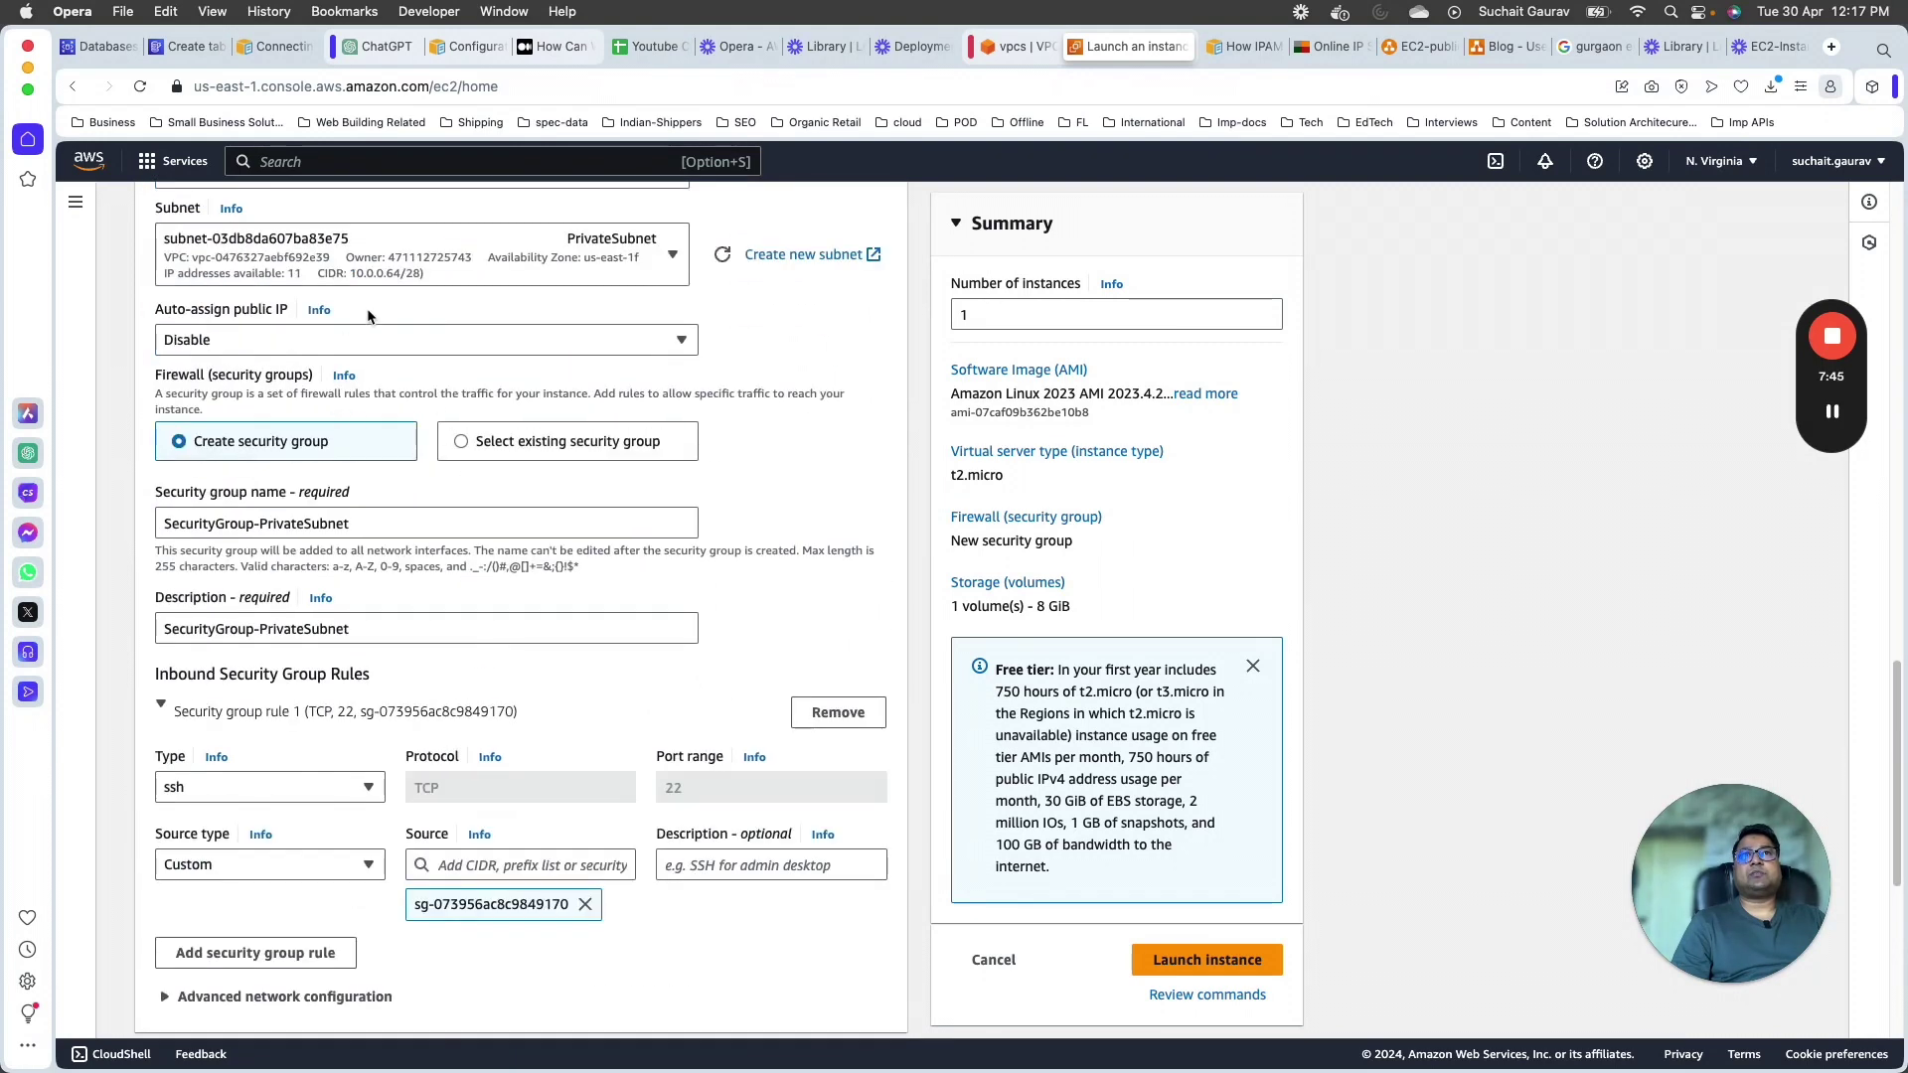
pyautogui.scroll(-5, 876, 739)
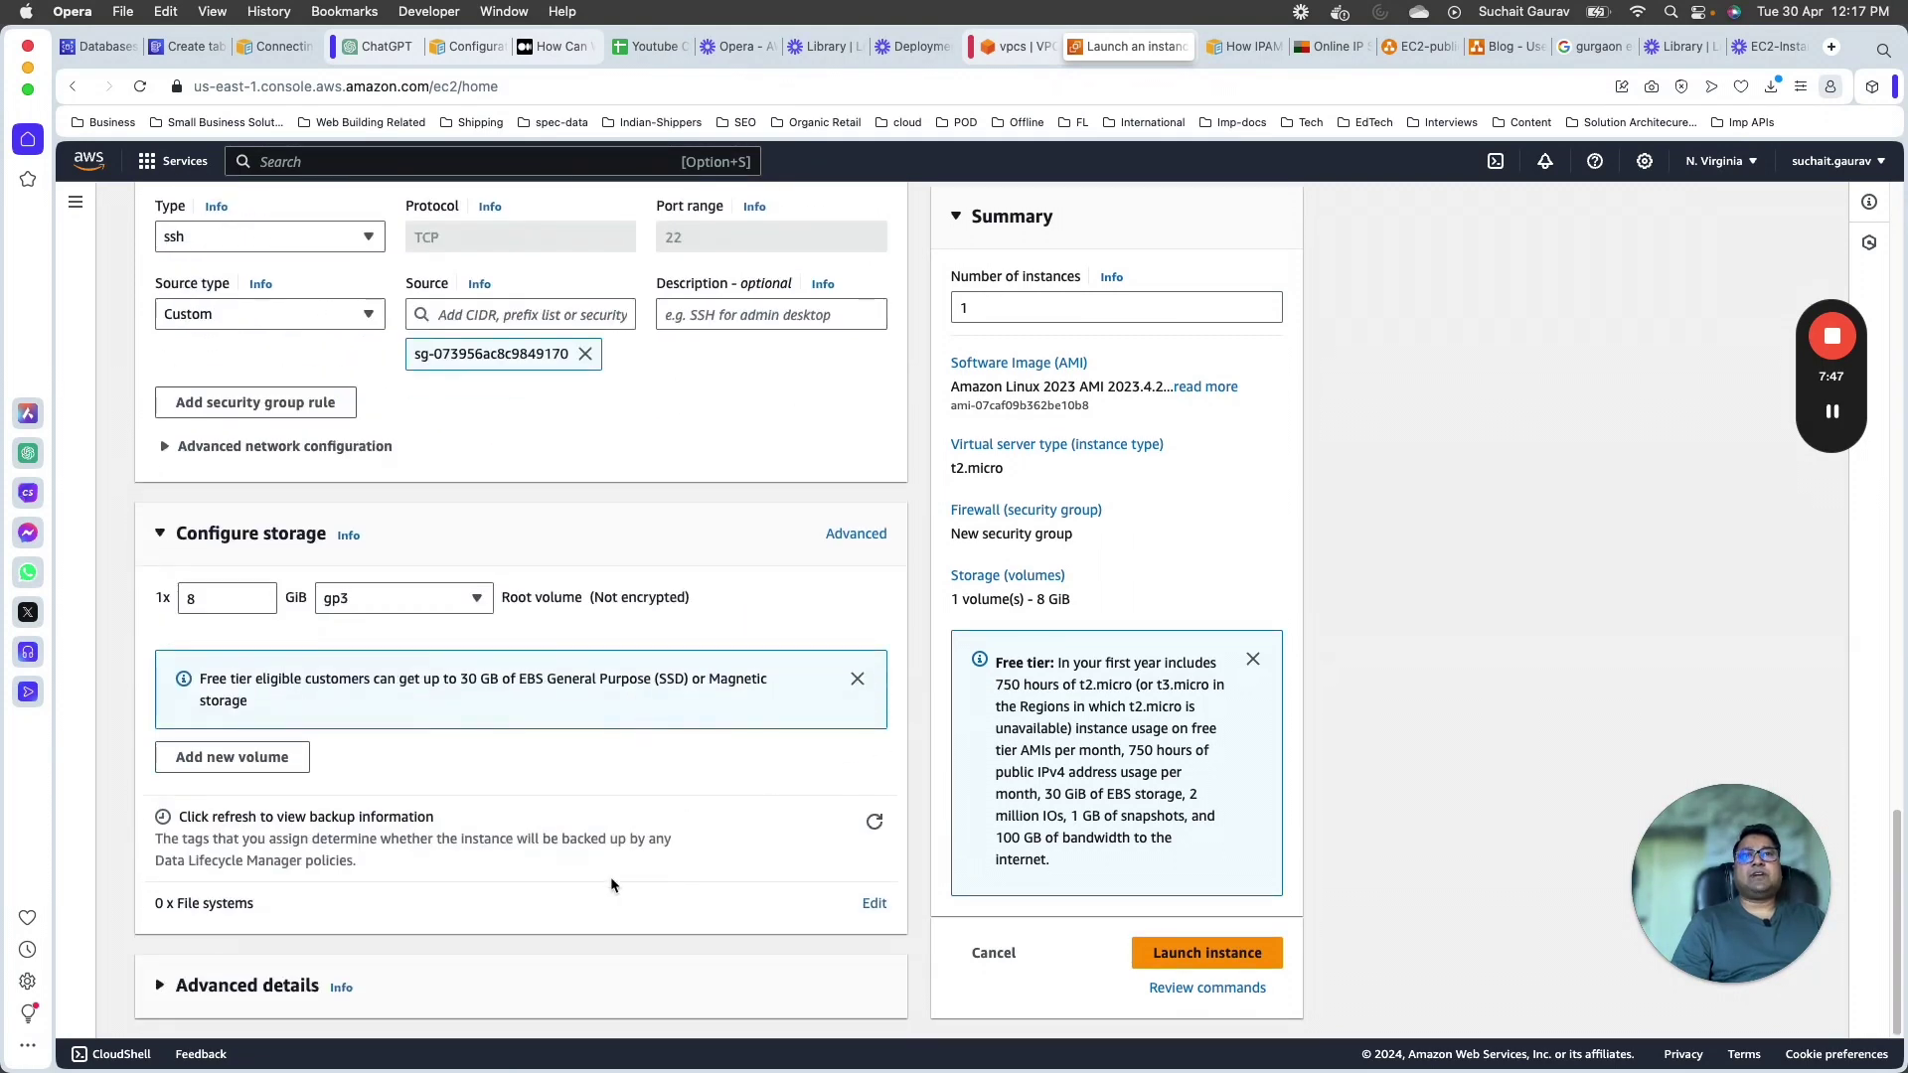
# Step: Launch the instance and open it in the instances list, refreshing the list to check its state
pyautogui.click(1169, 962)
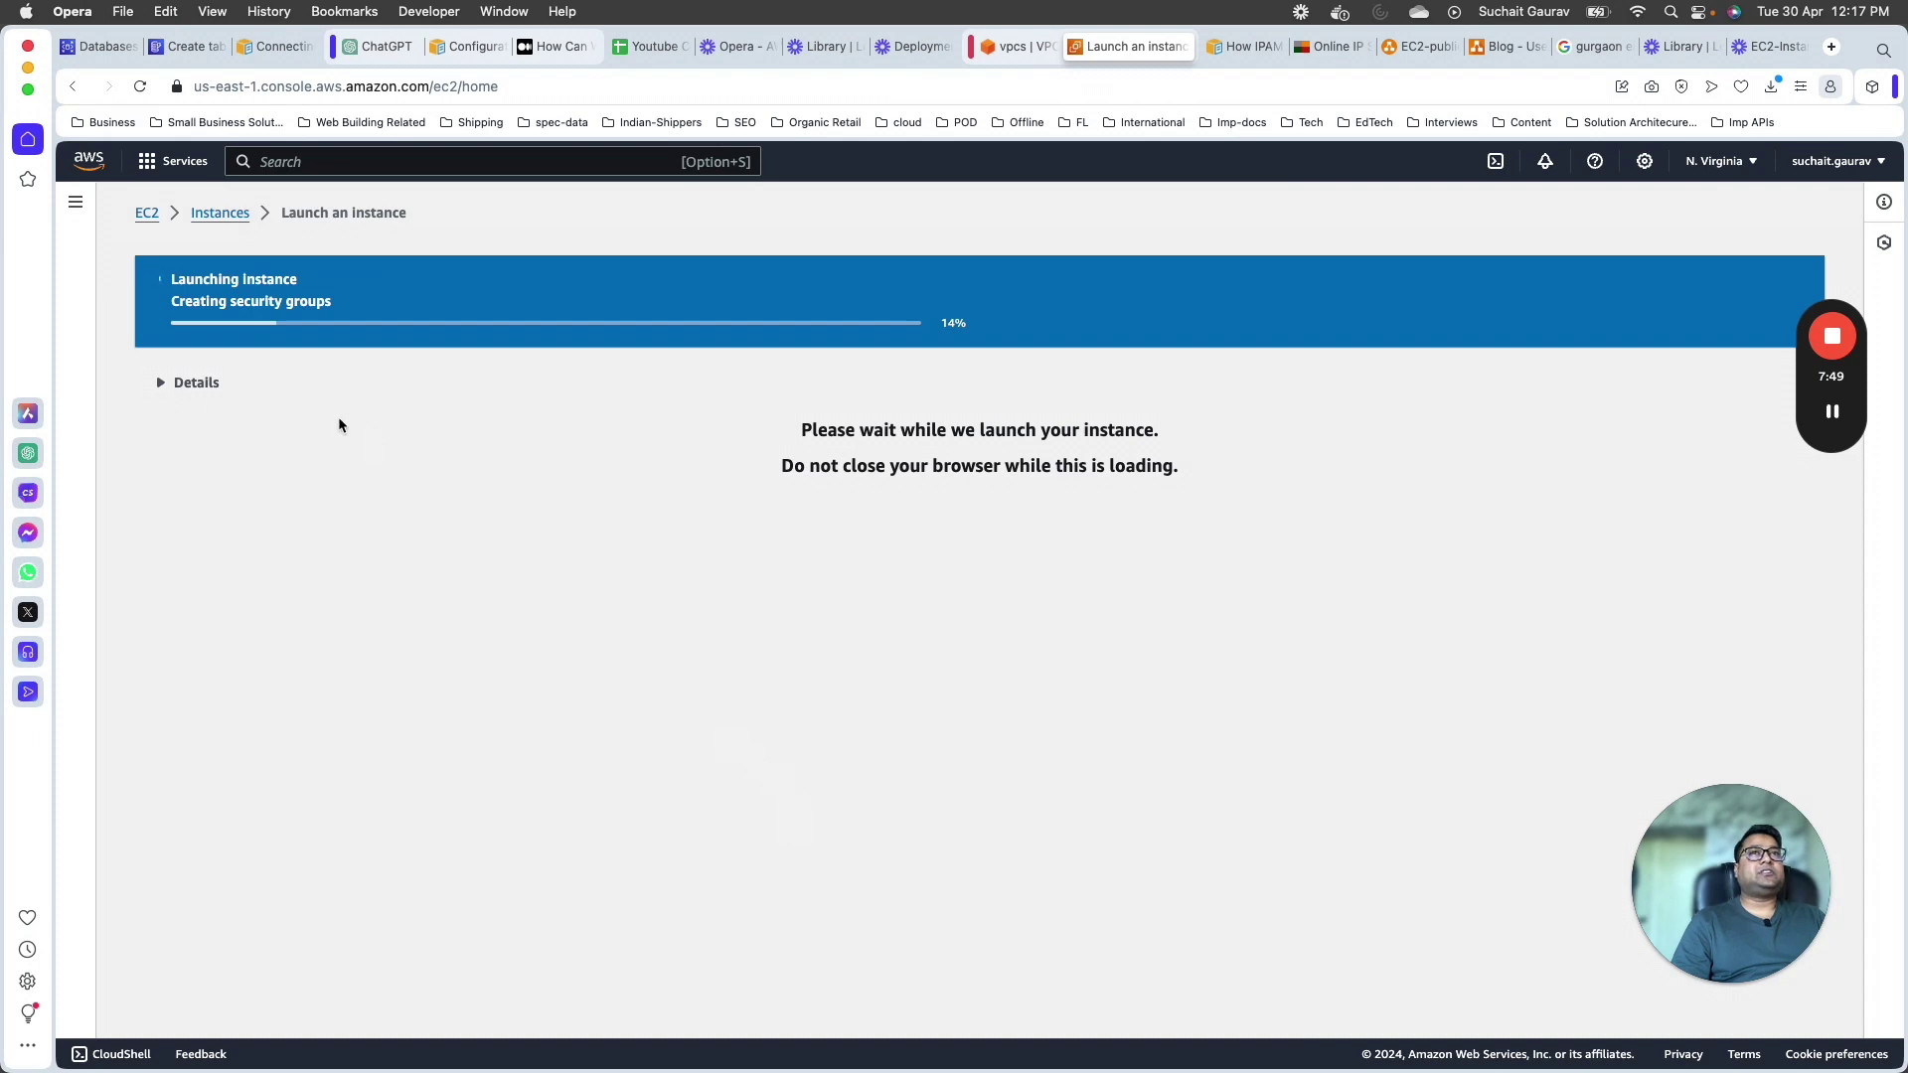
pyautogui.click(204, 385)
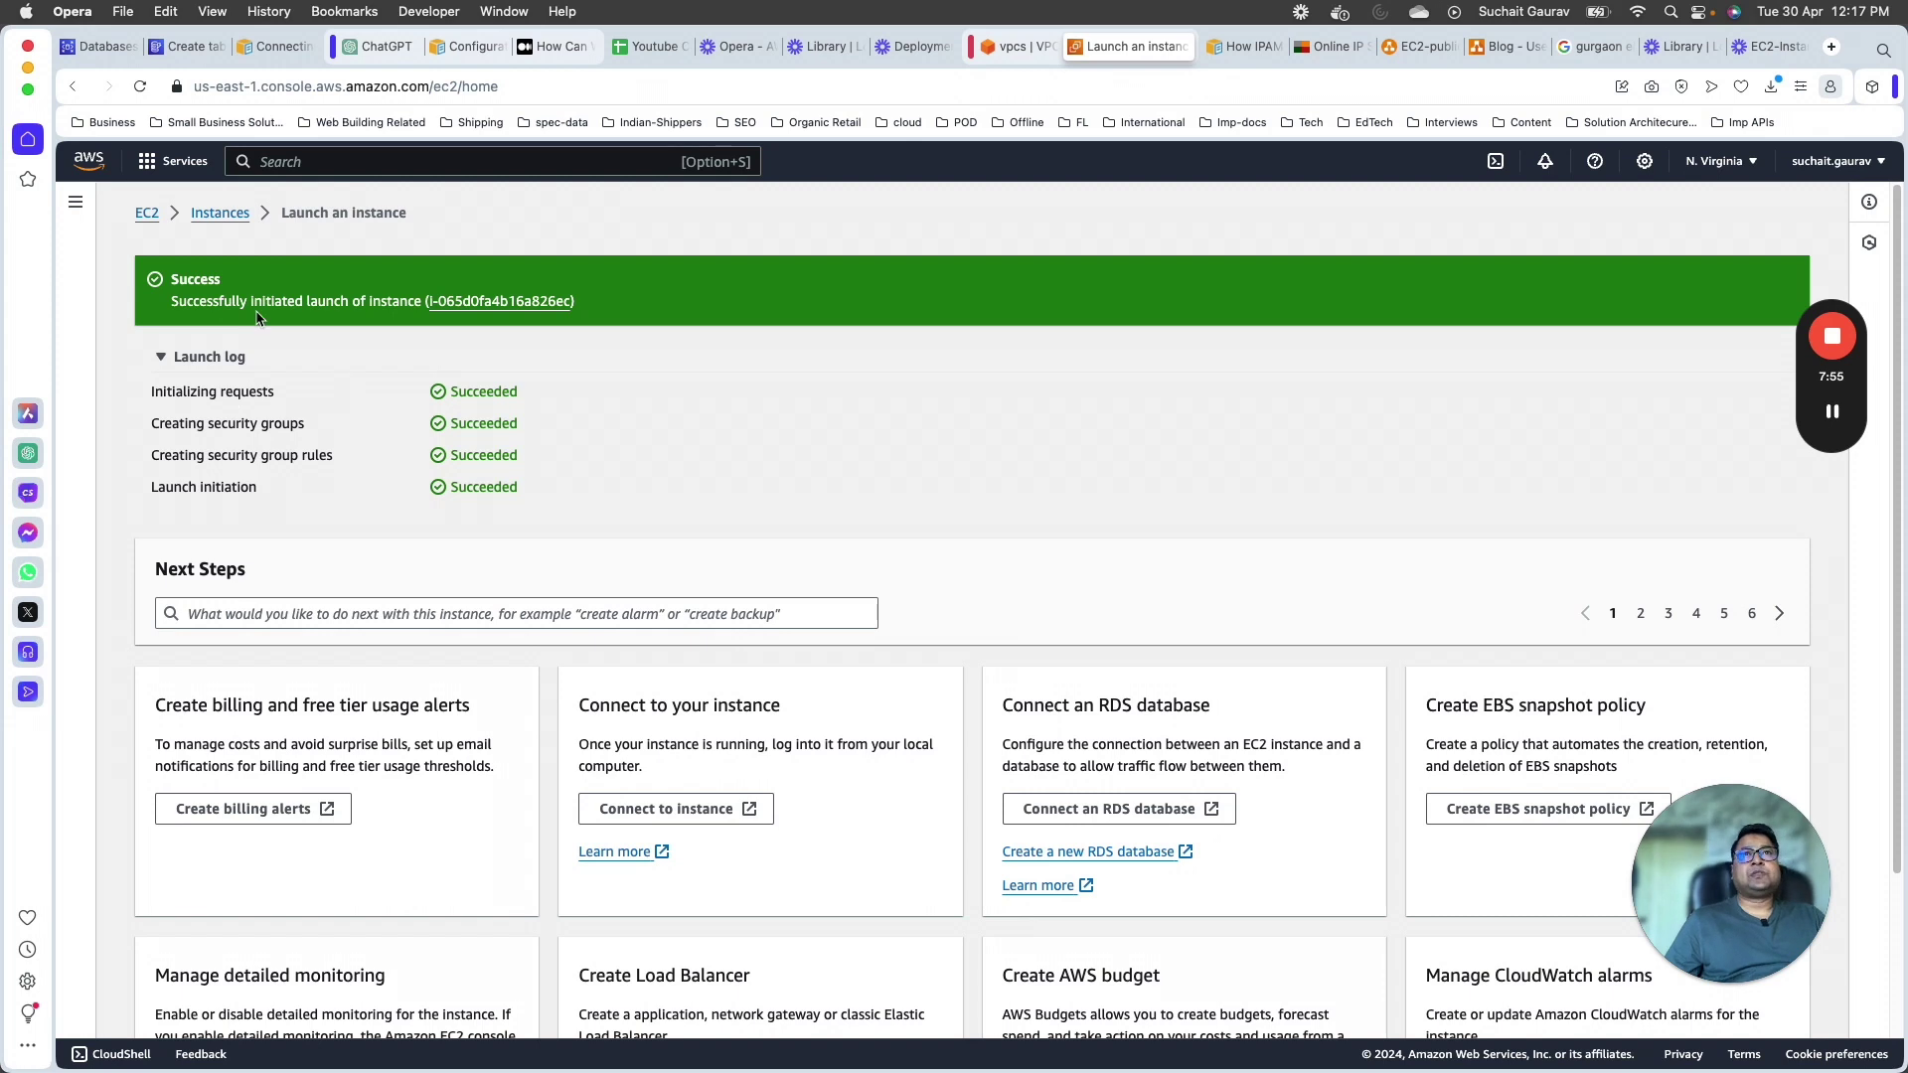
pyautogui.click(489, 301)
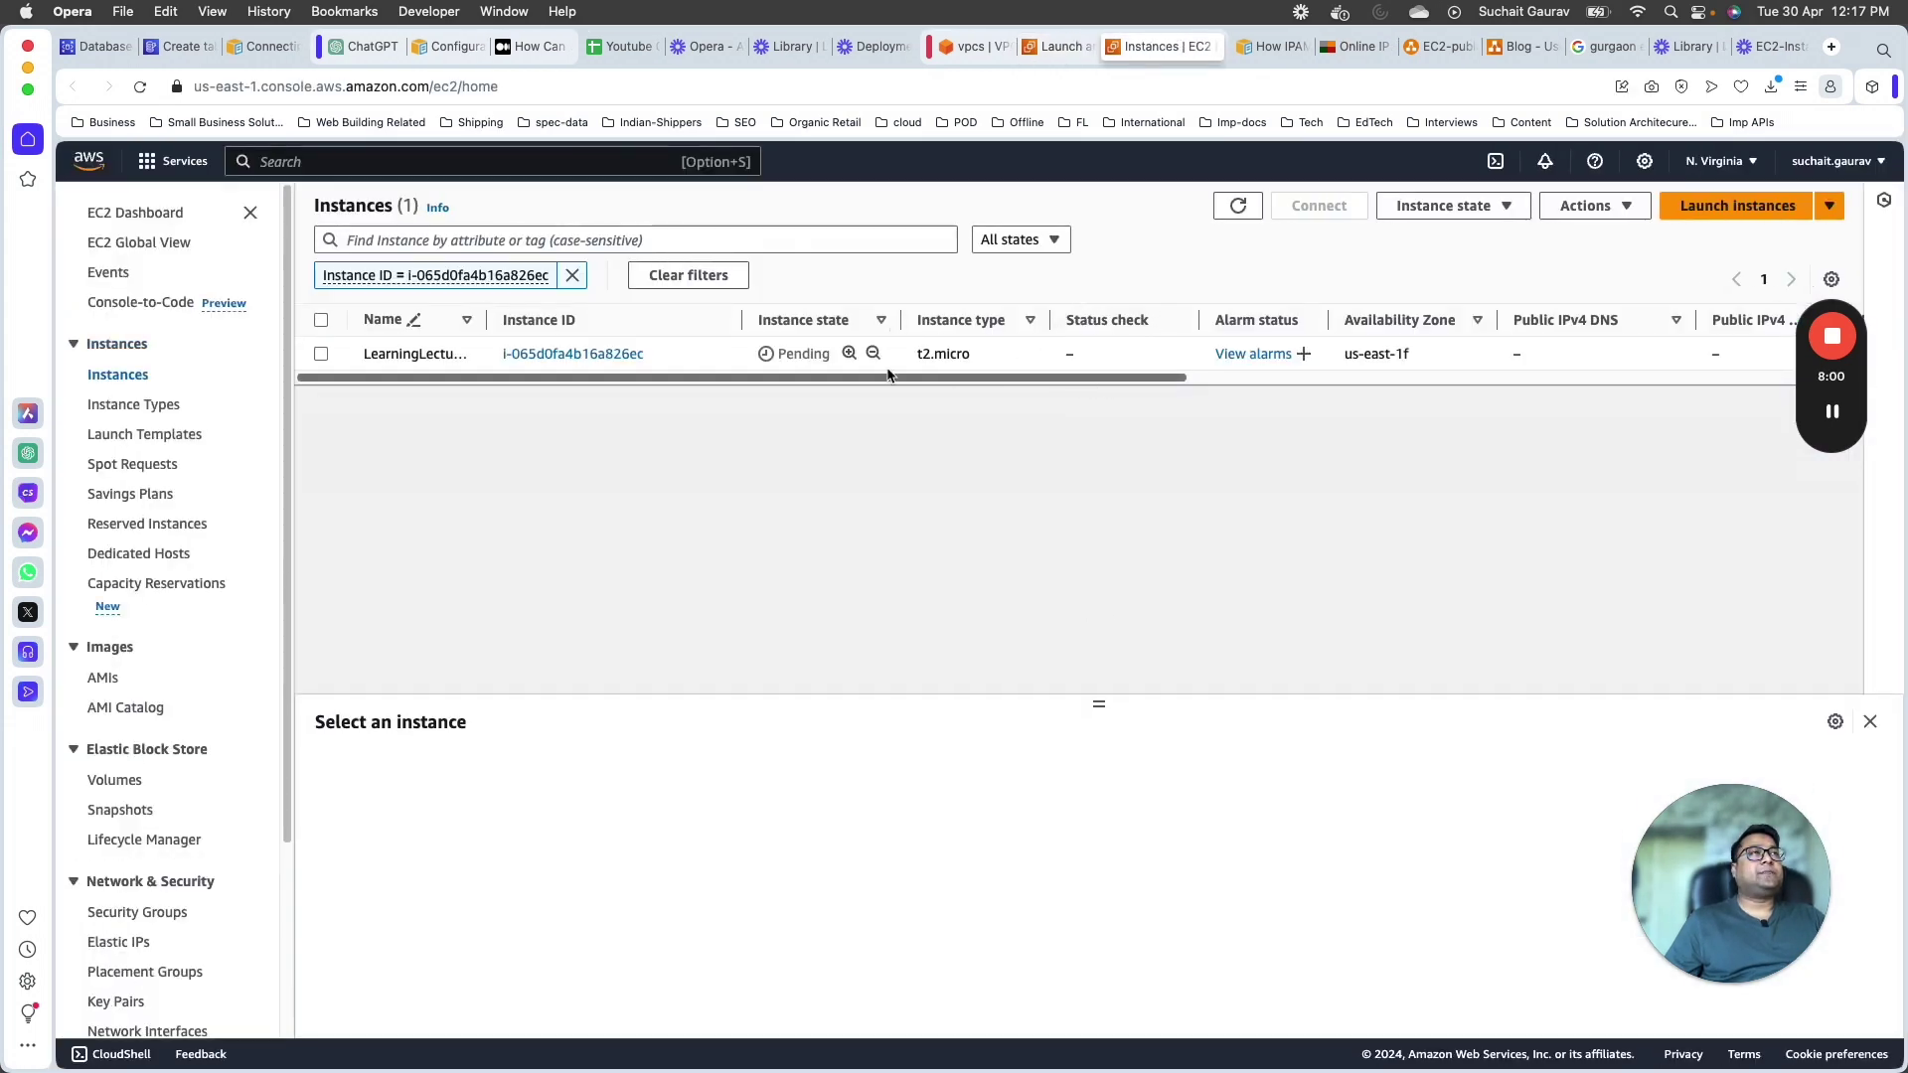
pyautogui.click(1237, 206)
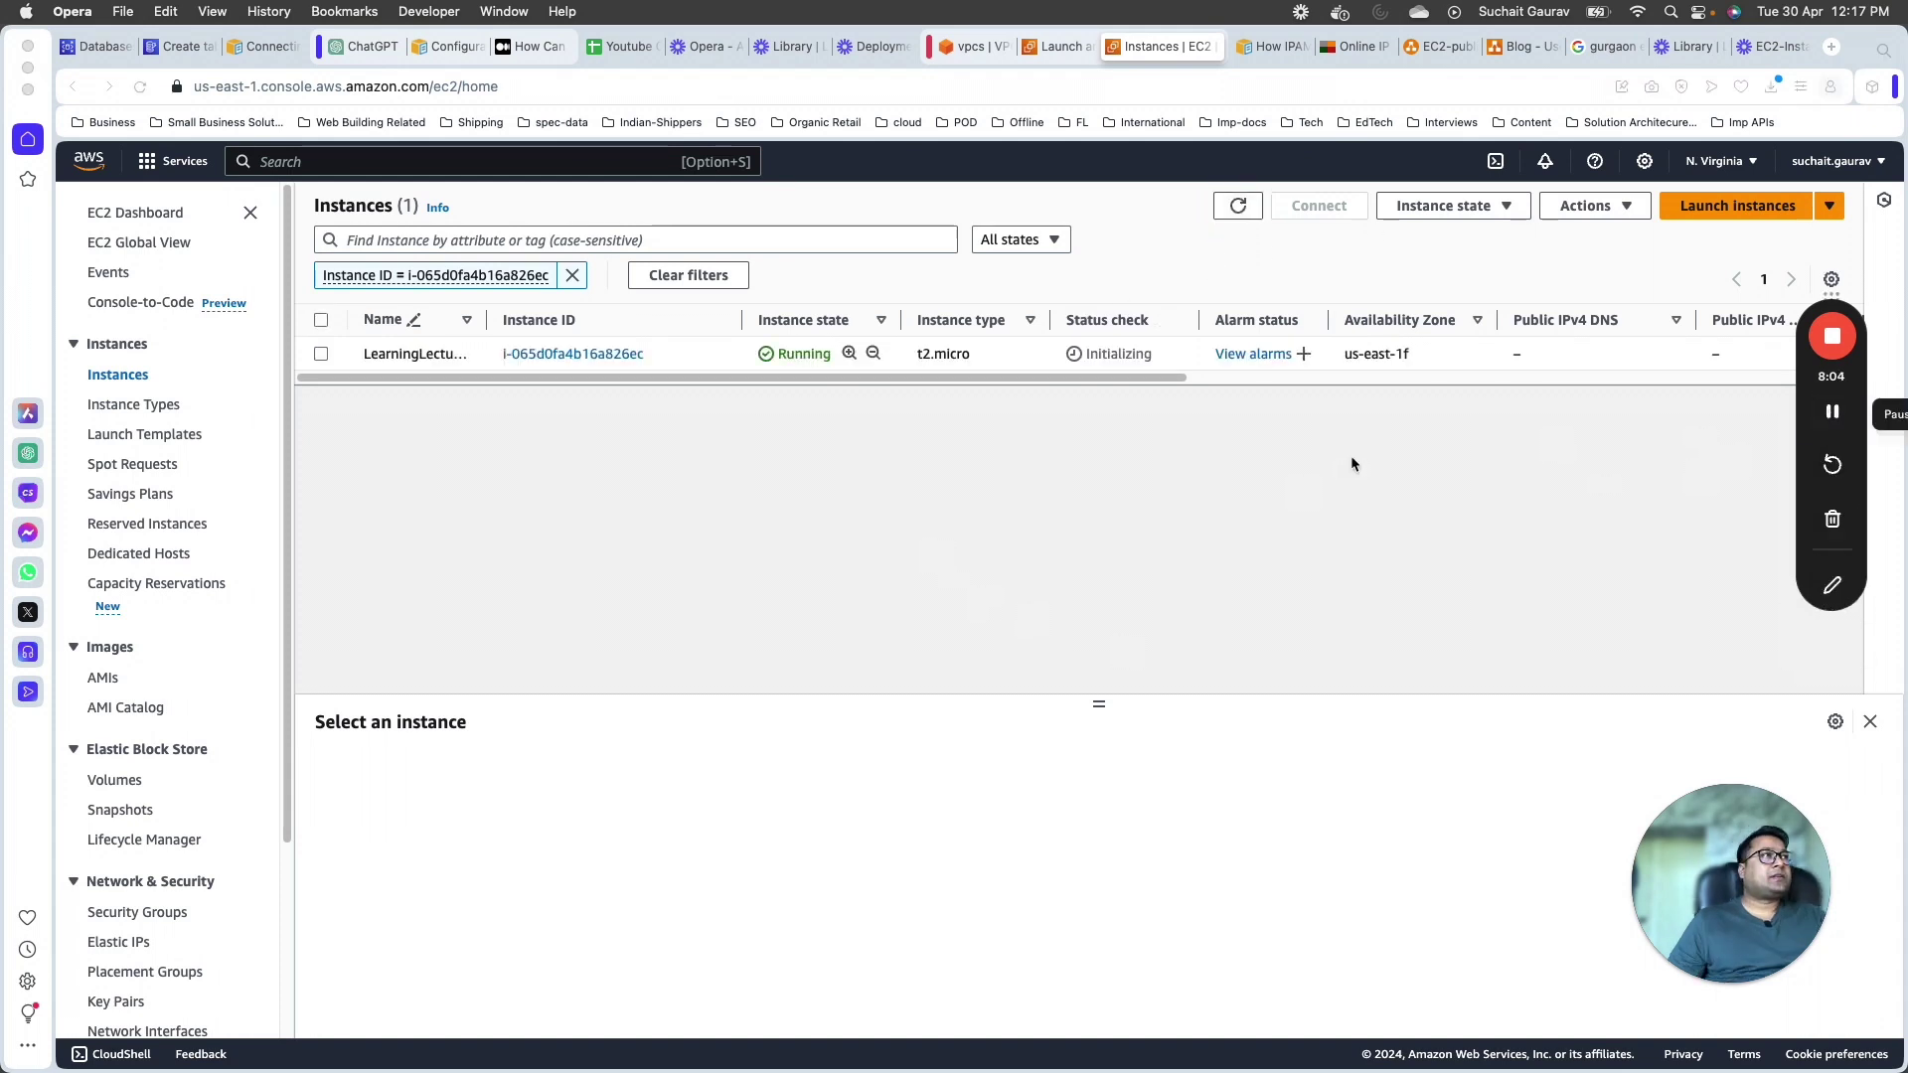
# Step: Open LearningLecturePrivateInstance's details, then switch to the EC2-public-private-subnet diagram and examine the private subnet's security group and EC2 instance
pyautogui.click(572, 354)
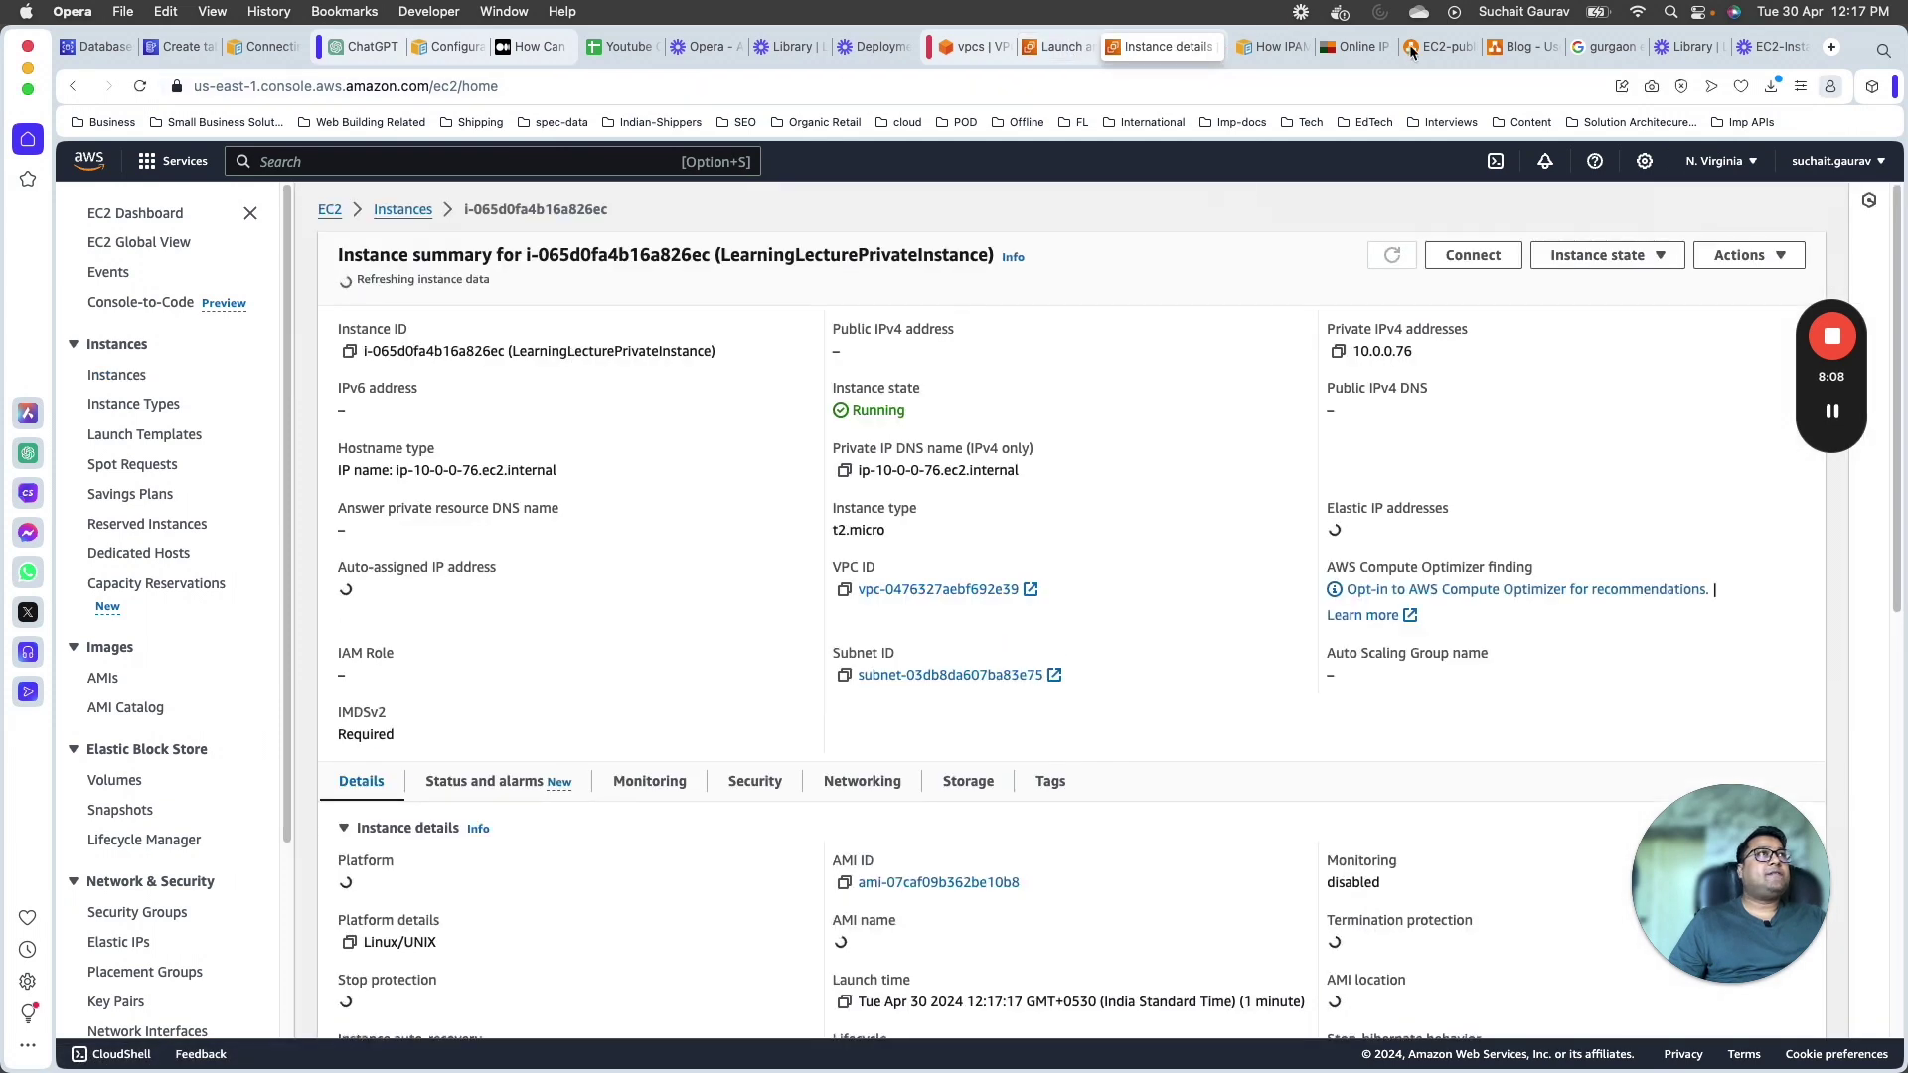
pyautogui.click(1446, 45)
pyautogui.click(1159, 648)
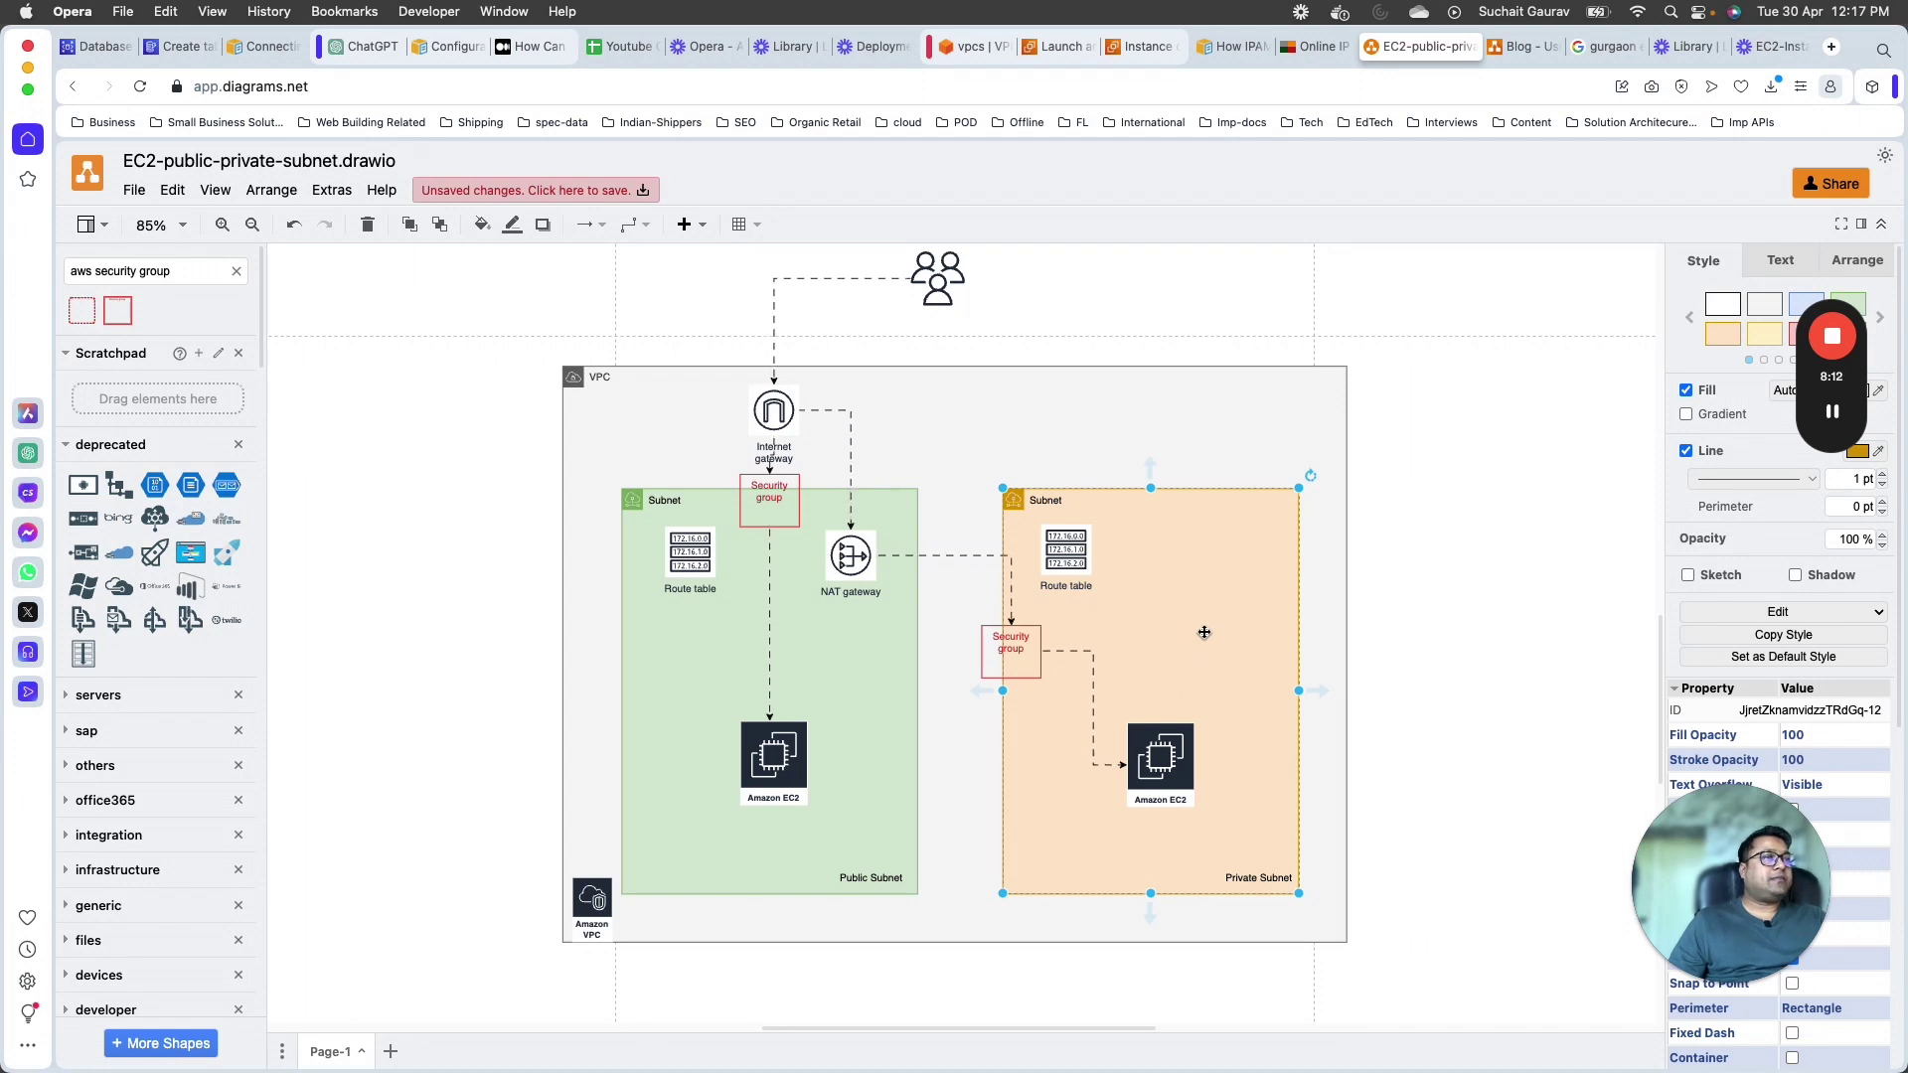
pyautogui.scroll(-2, 1143, 689)
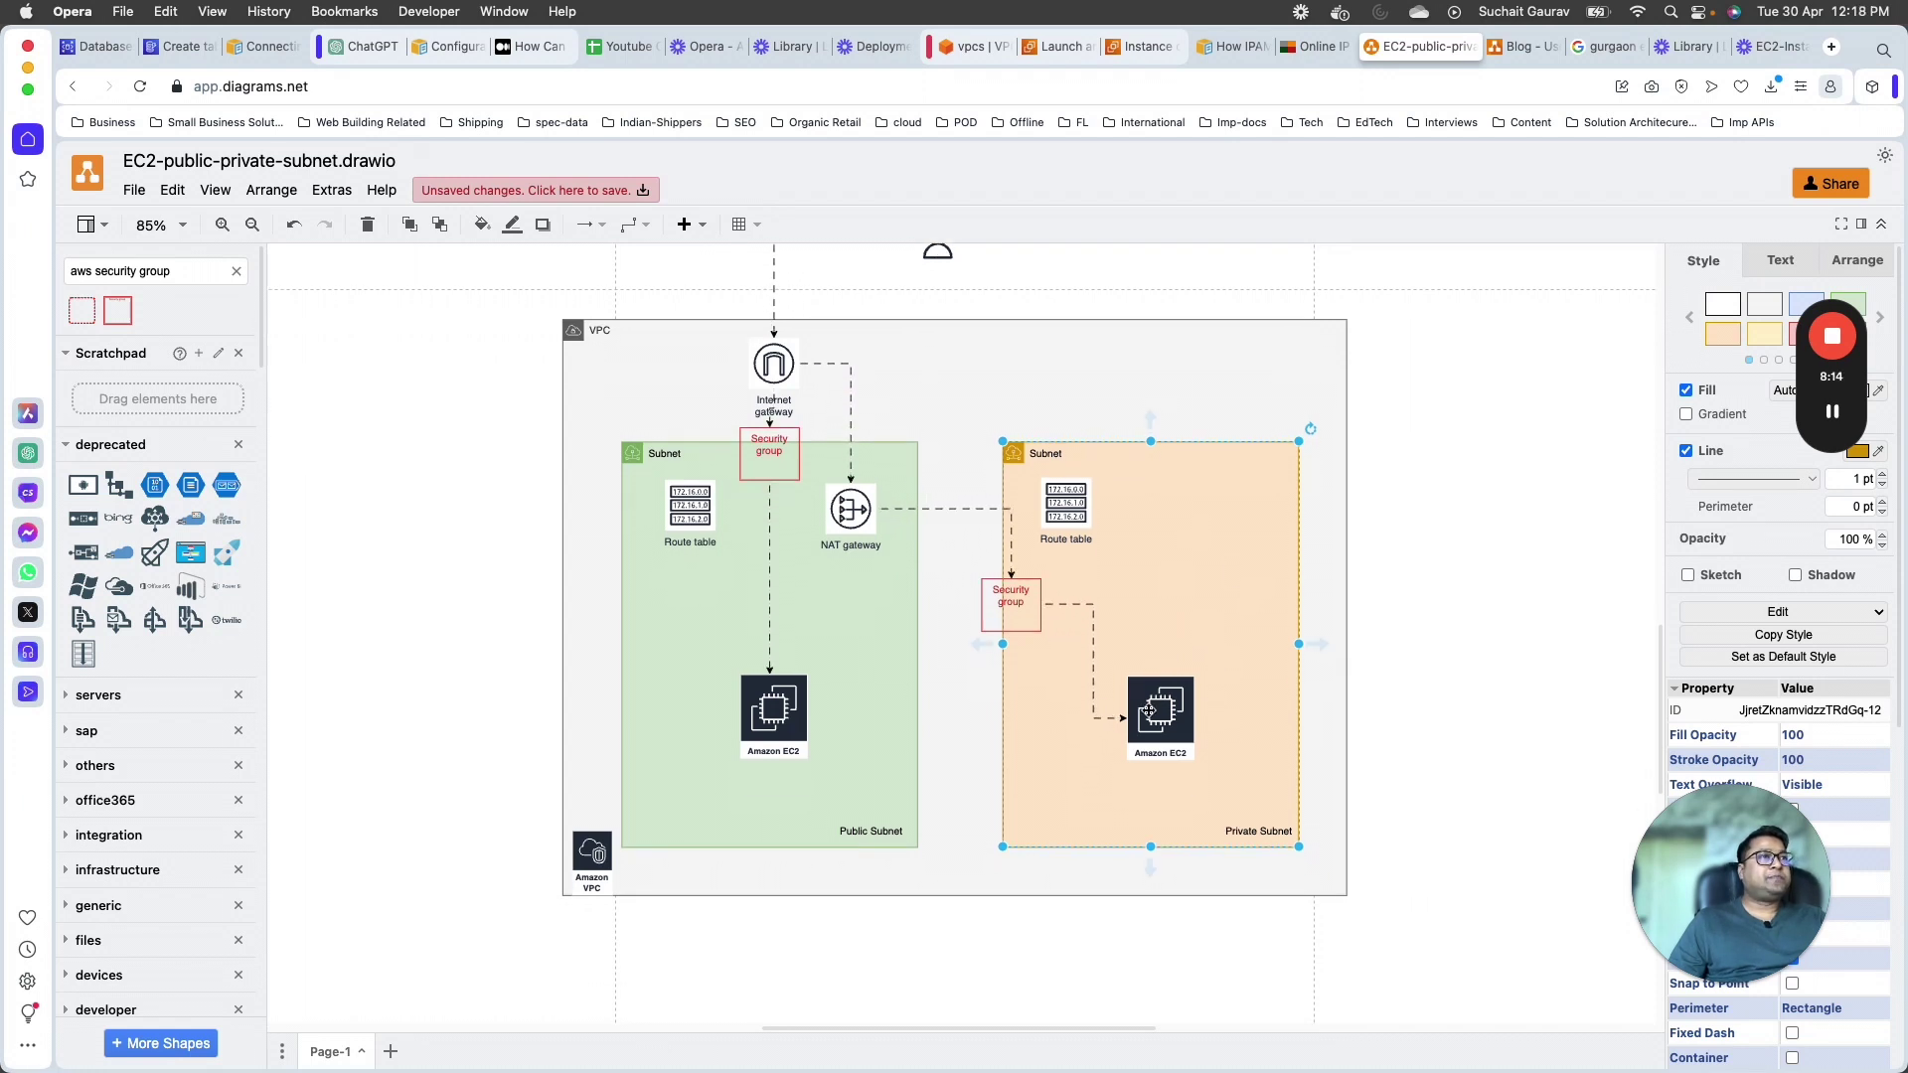
pyautogui.click(1150, 710)
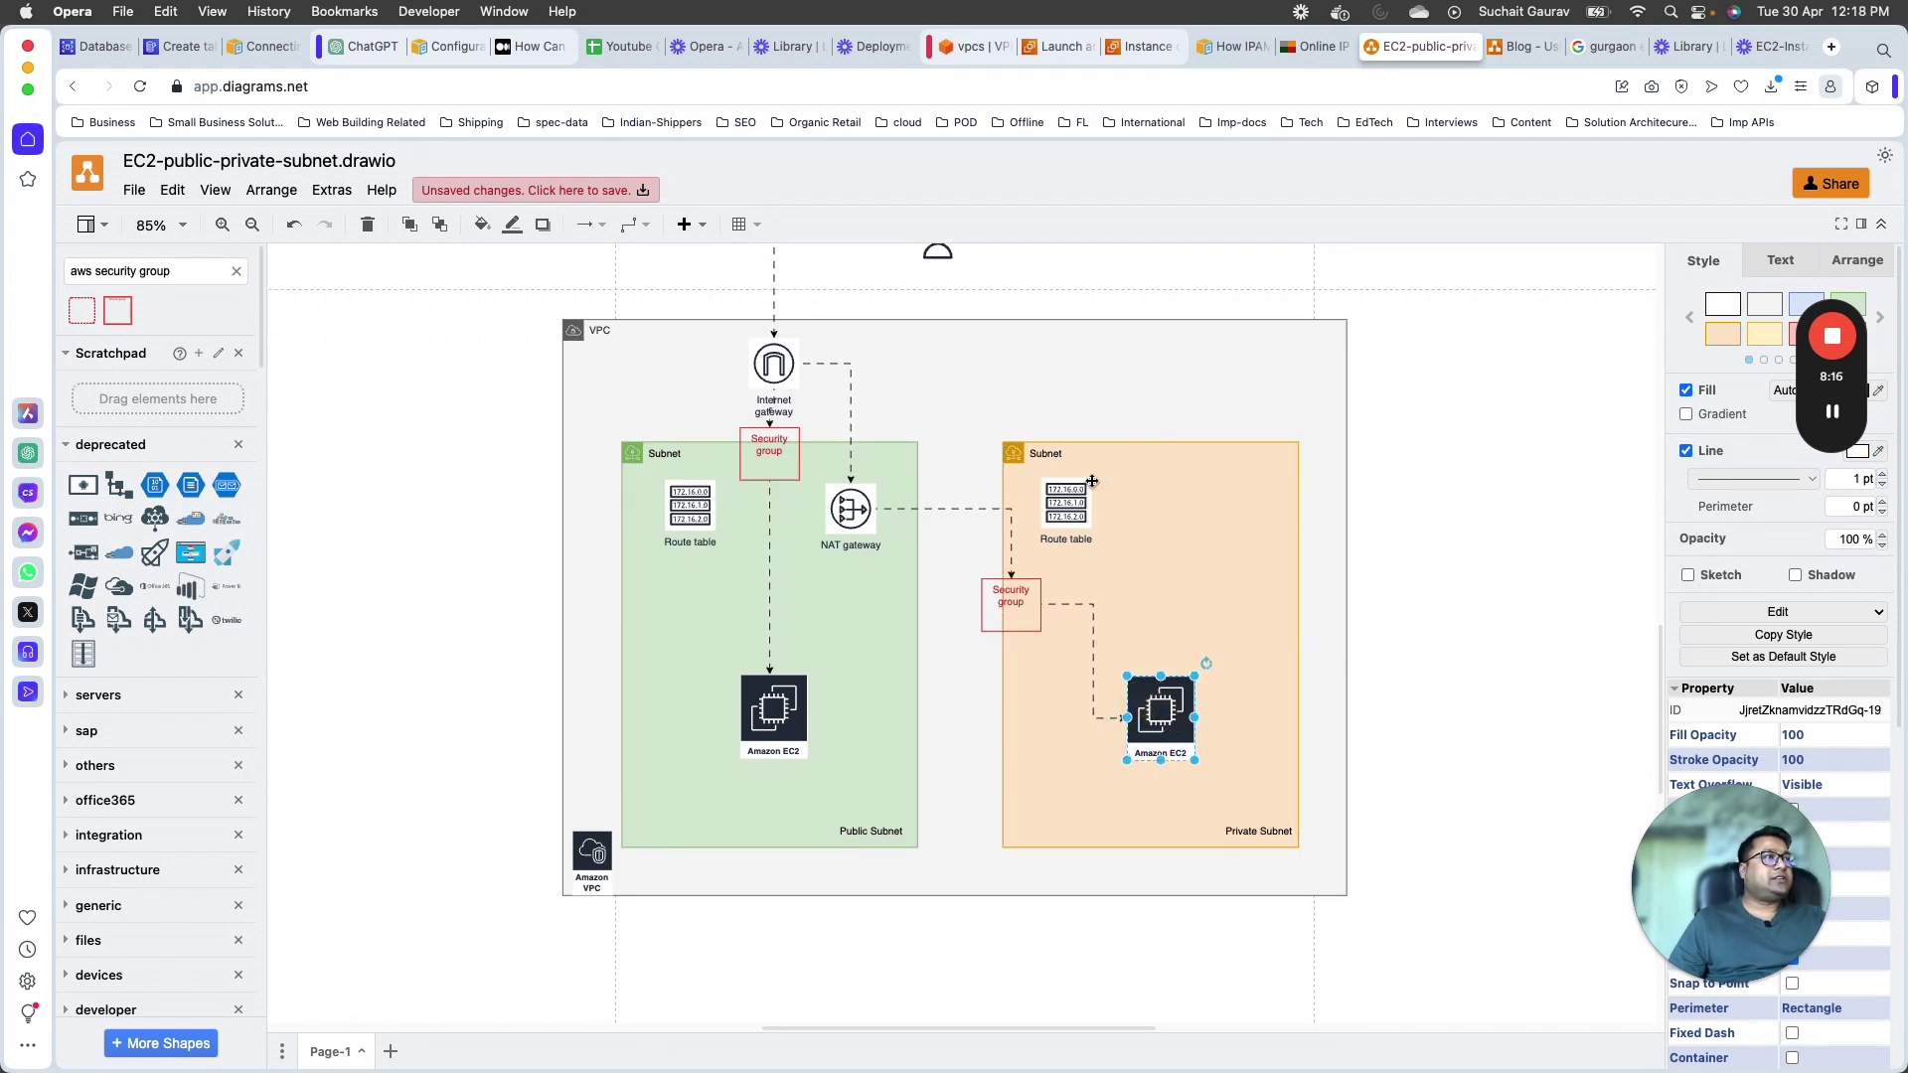
pyautogui.click(1007, 617)
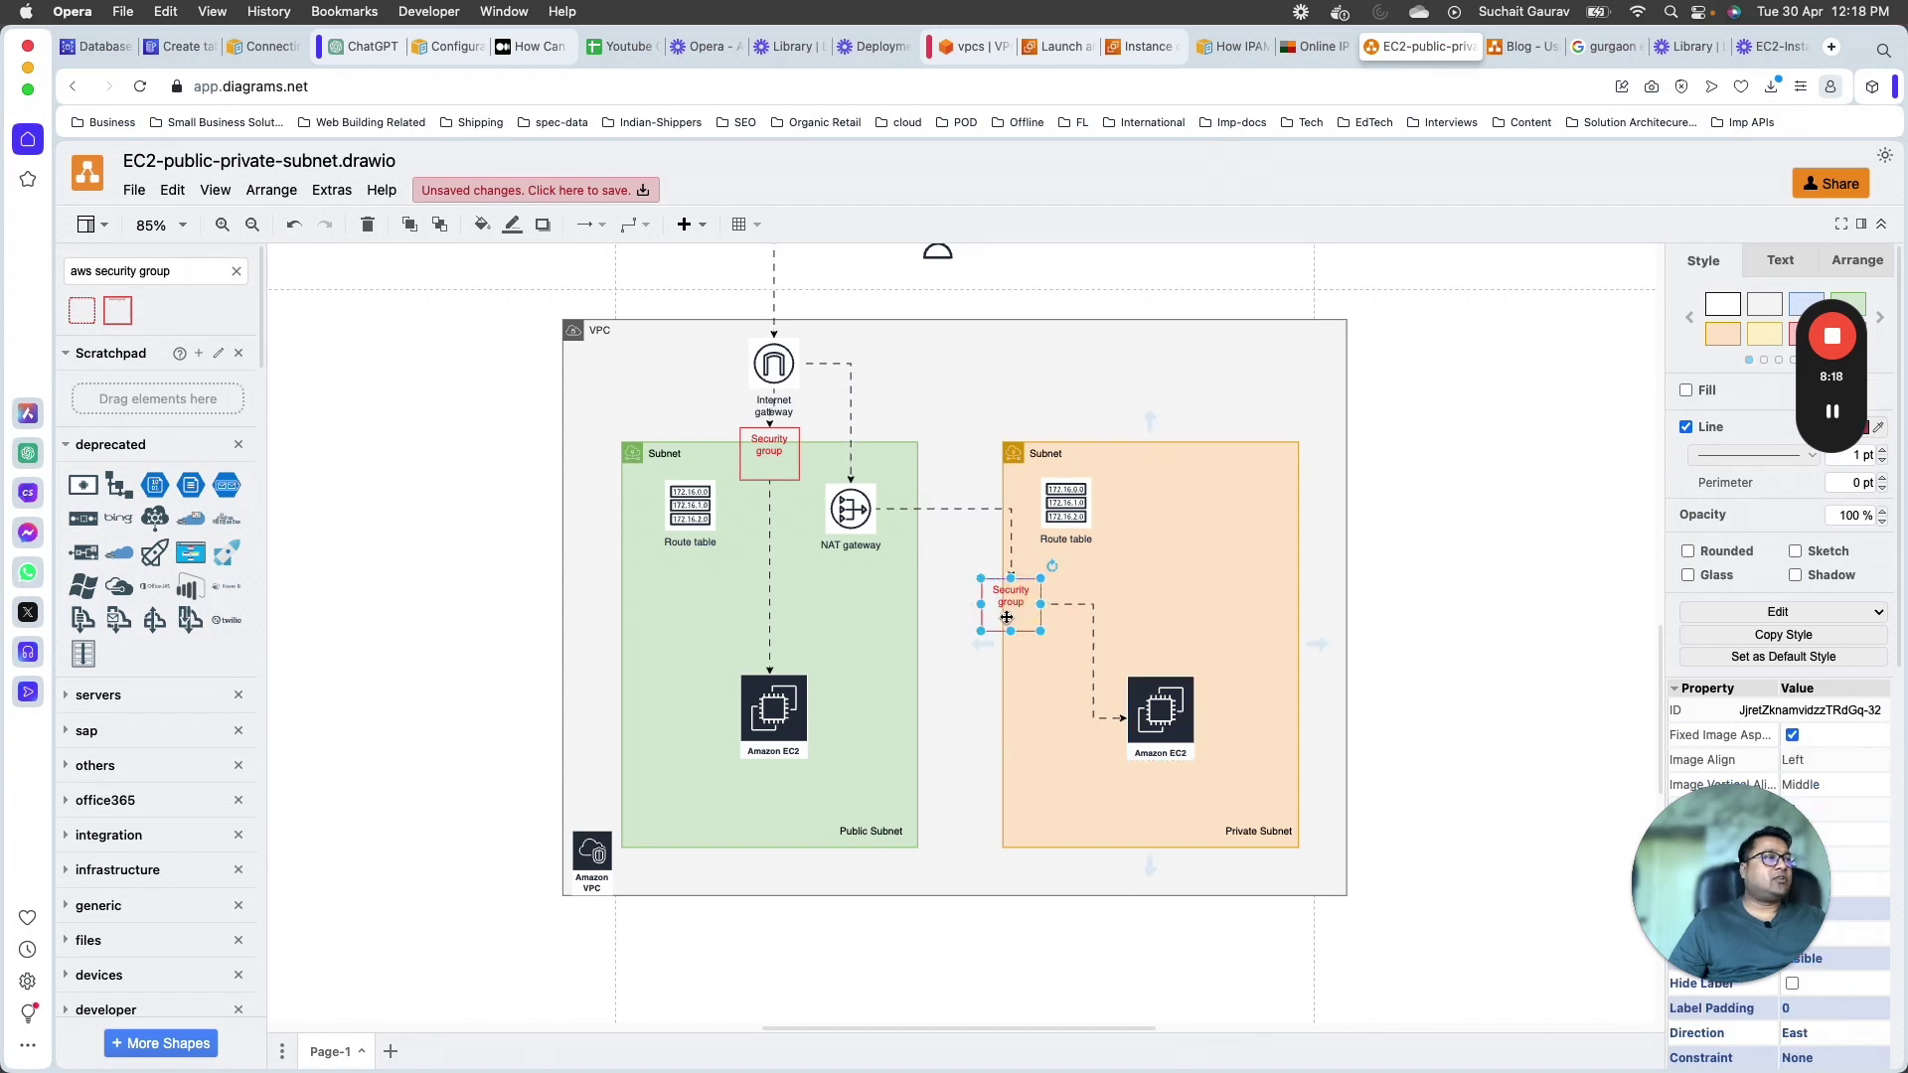
pyautogui.click(1156, 718)
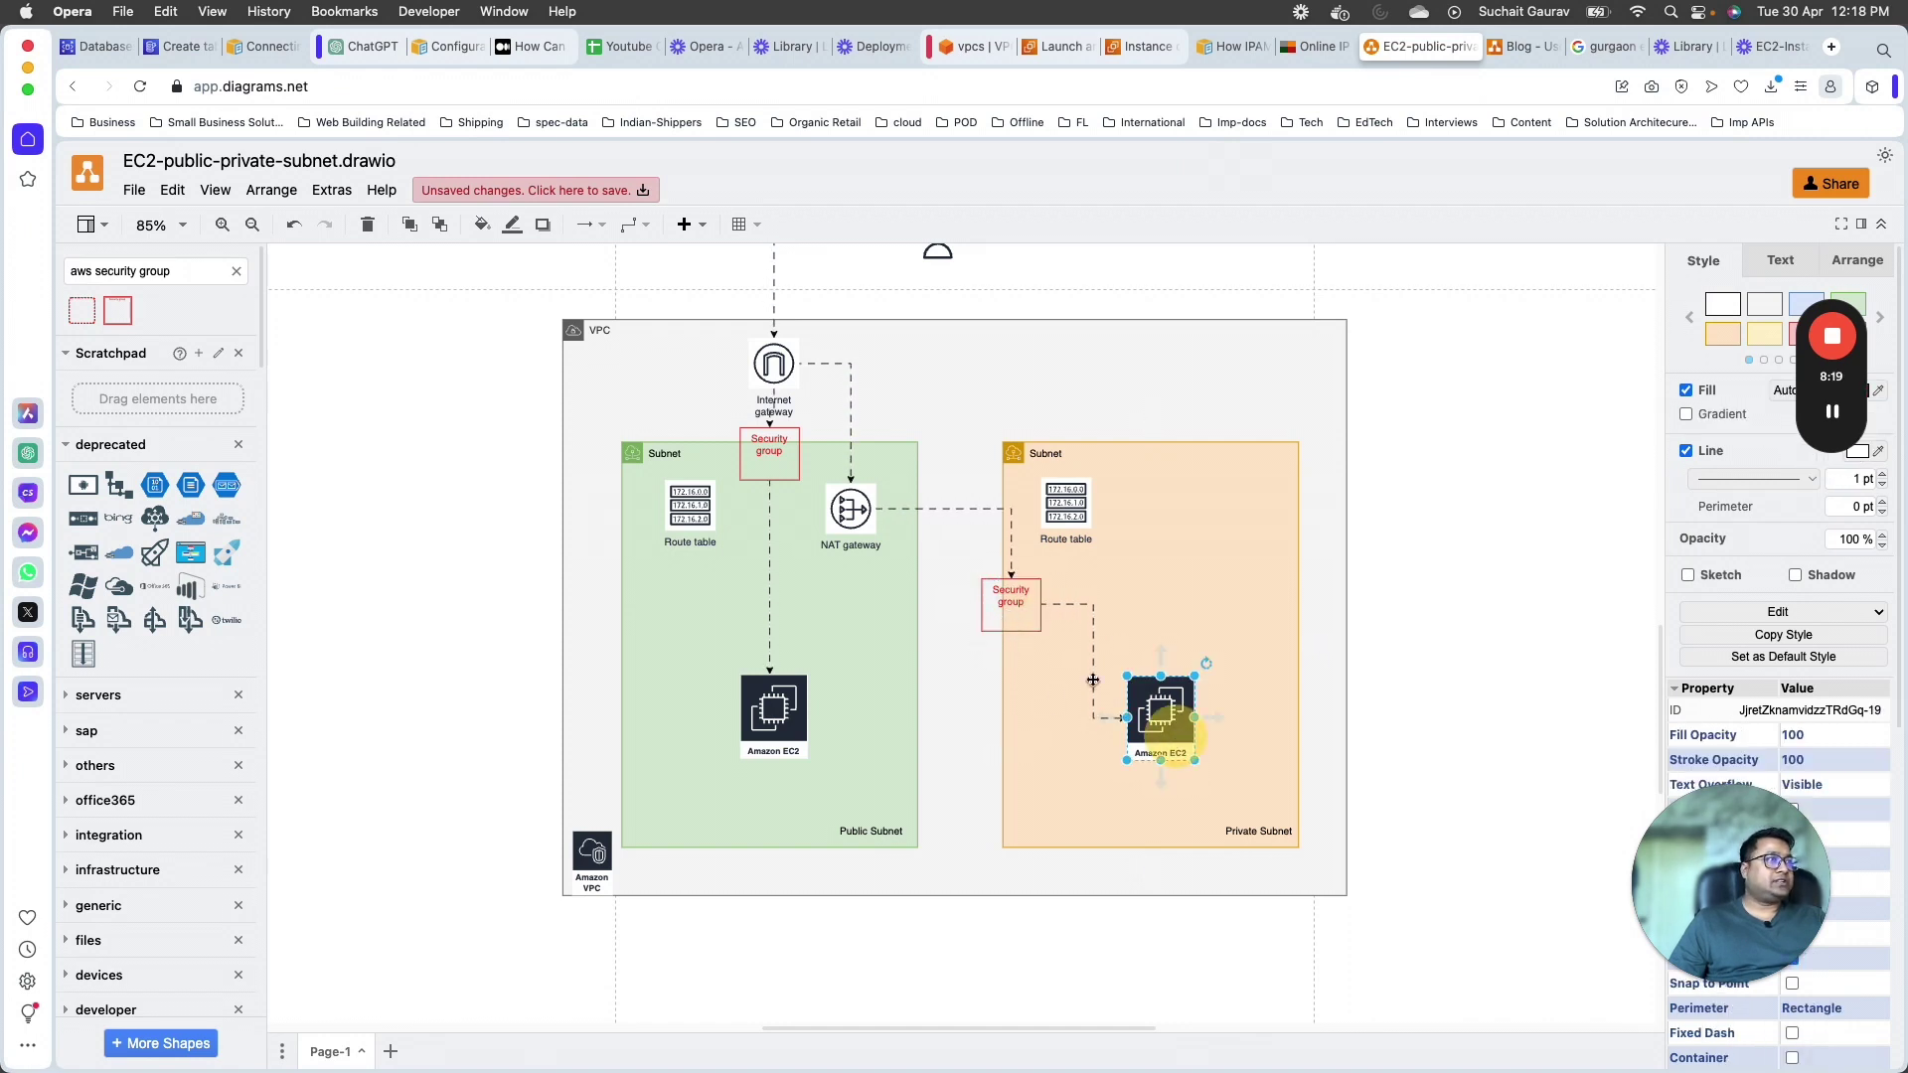
pyautogui.click(1019, 608)
pyautogui.click(1156, 711)
pyautogui.click(1029, 612)
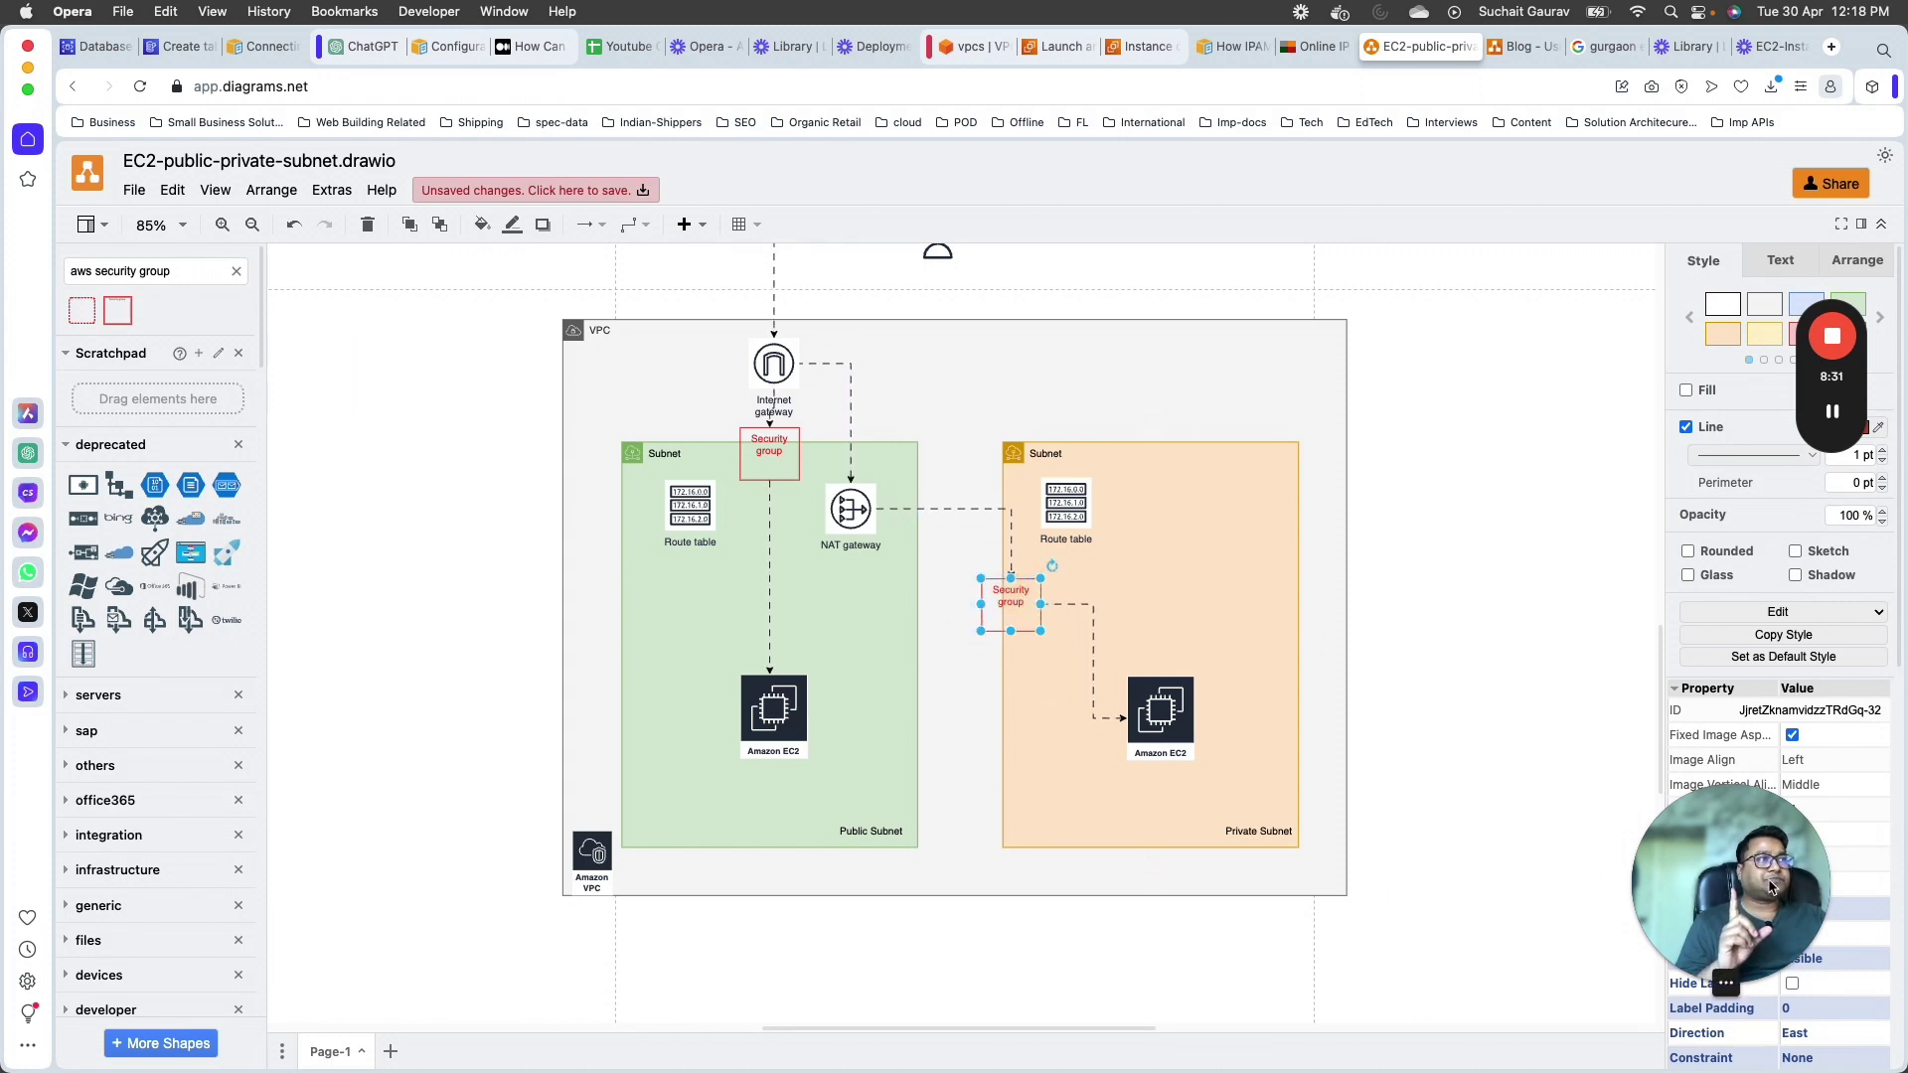
# Step: Move the public and private security group shapes next to their EC2 instances, and reroute the NAT gateway connector below the private route table
pyautogui.moveTo(1731, 884); pyautogui.dragTo(268, 857)
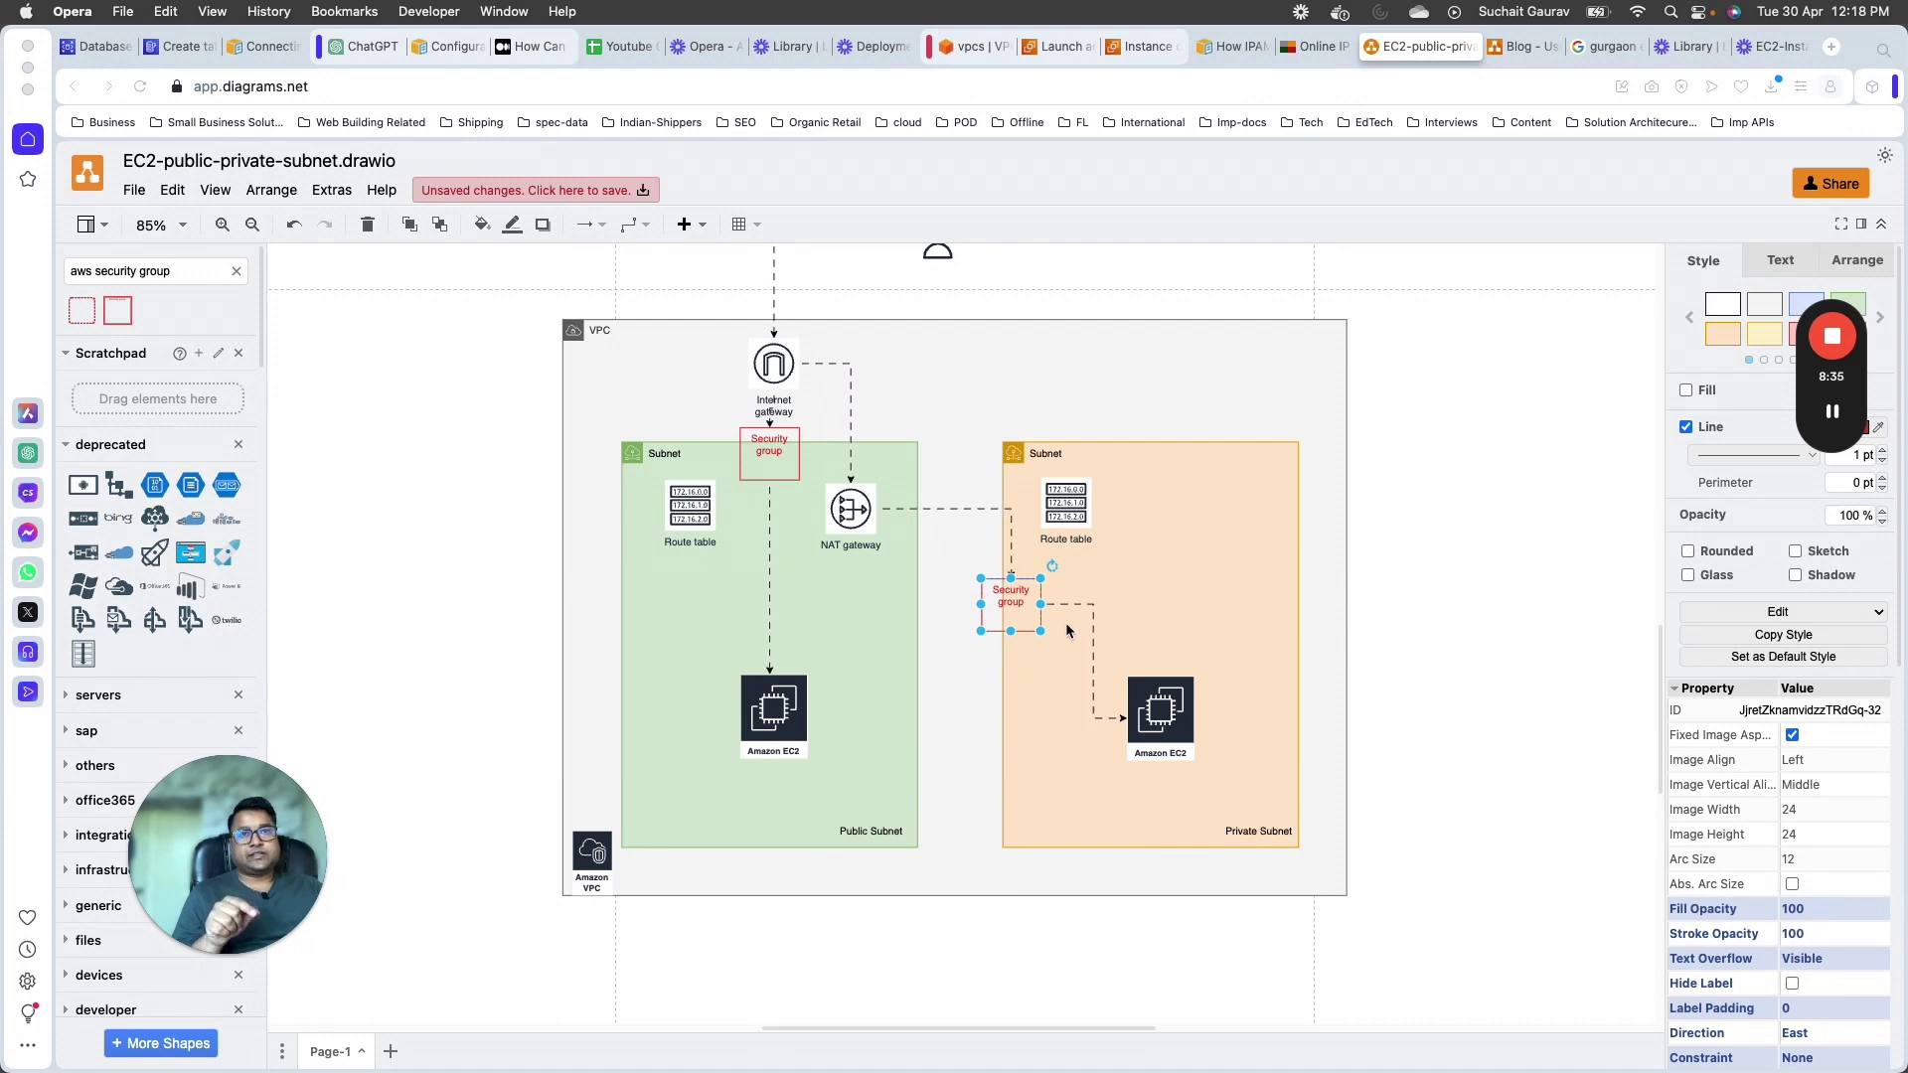
pyautogui.click(865, 636)
pyautogui.click(758, 701)
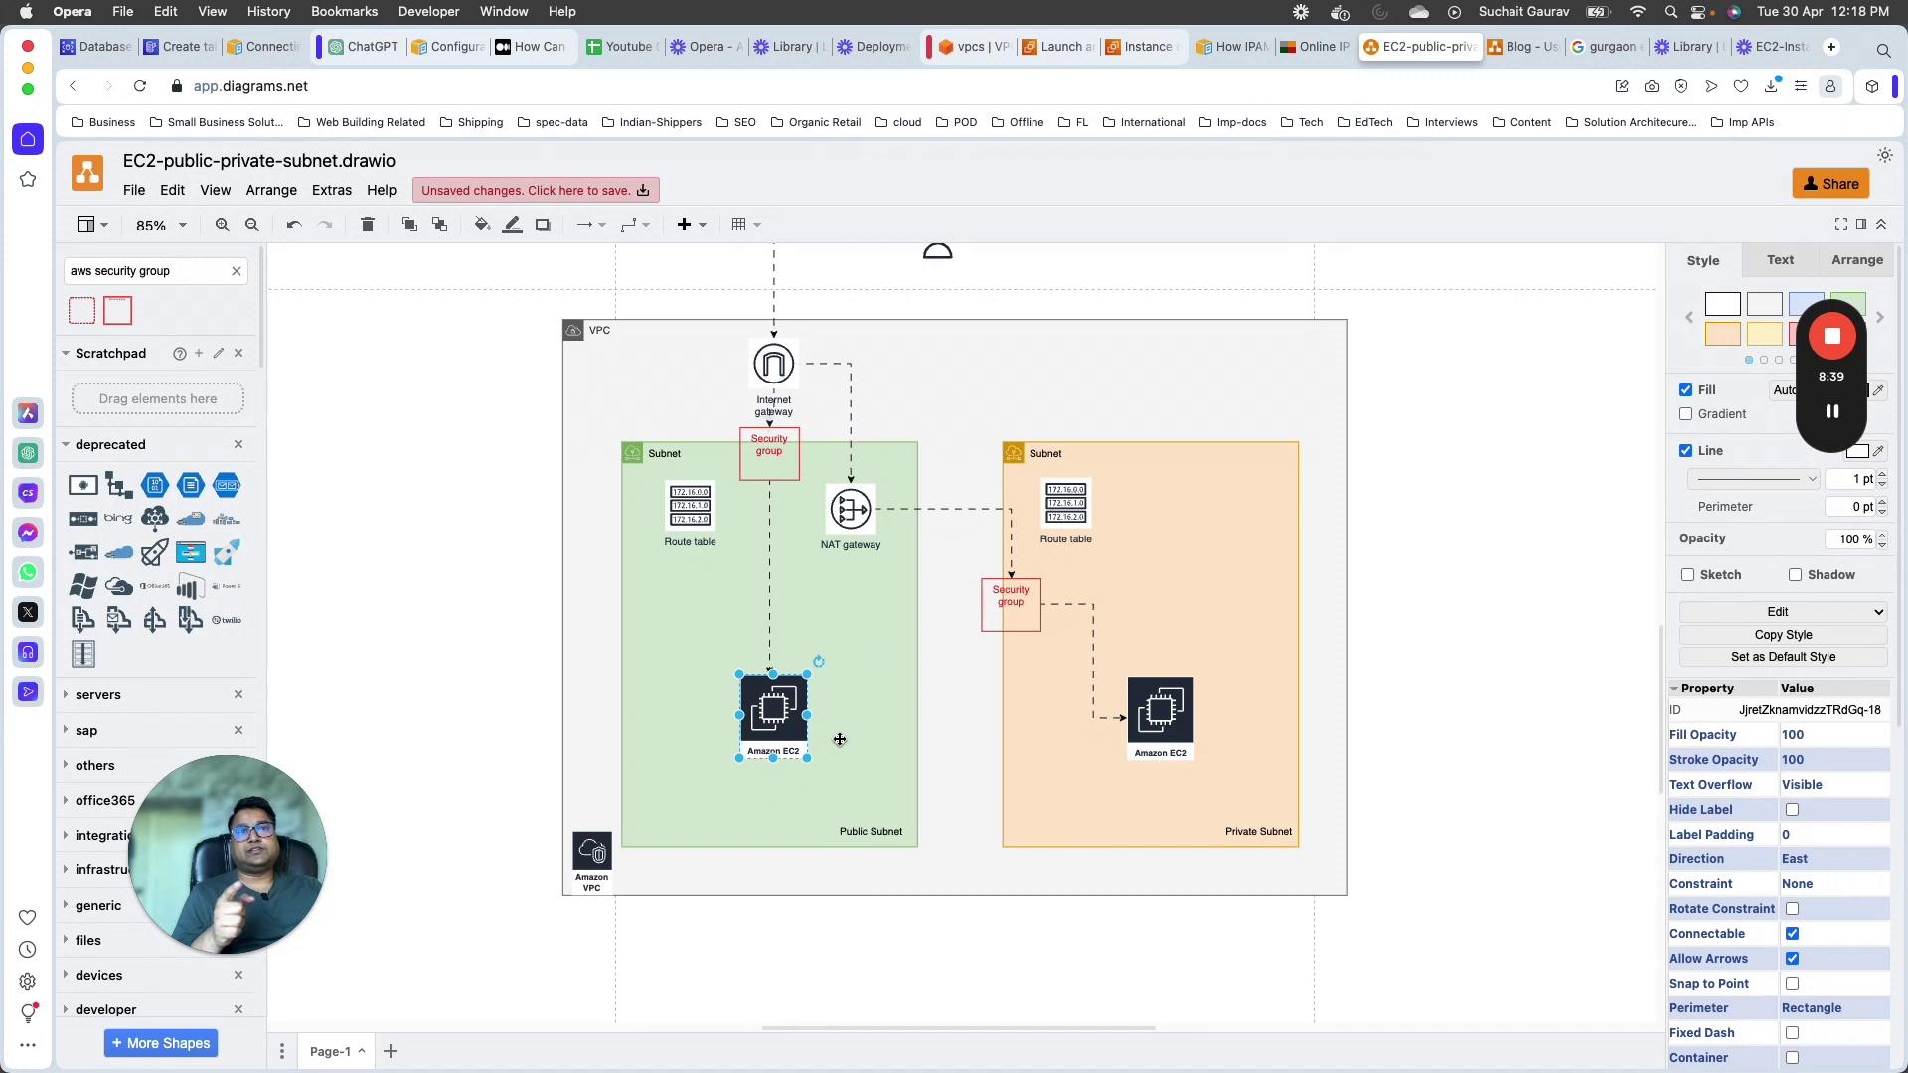
pyautogui.click(773, 463)
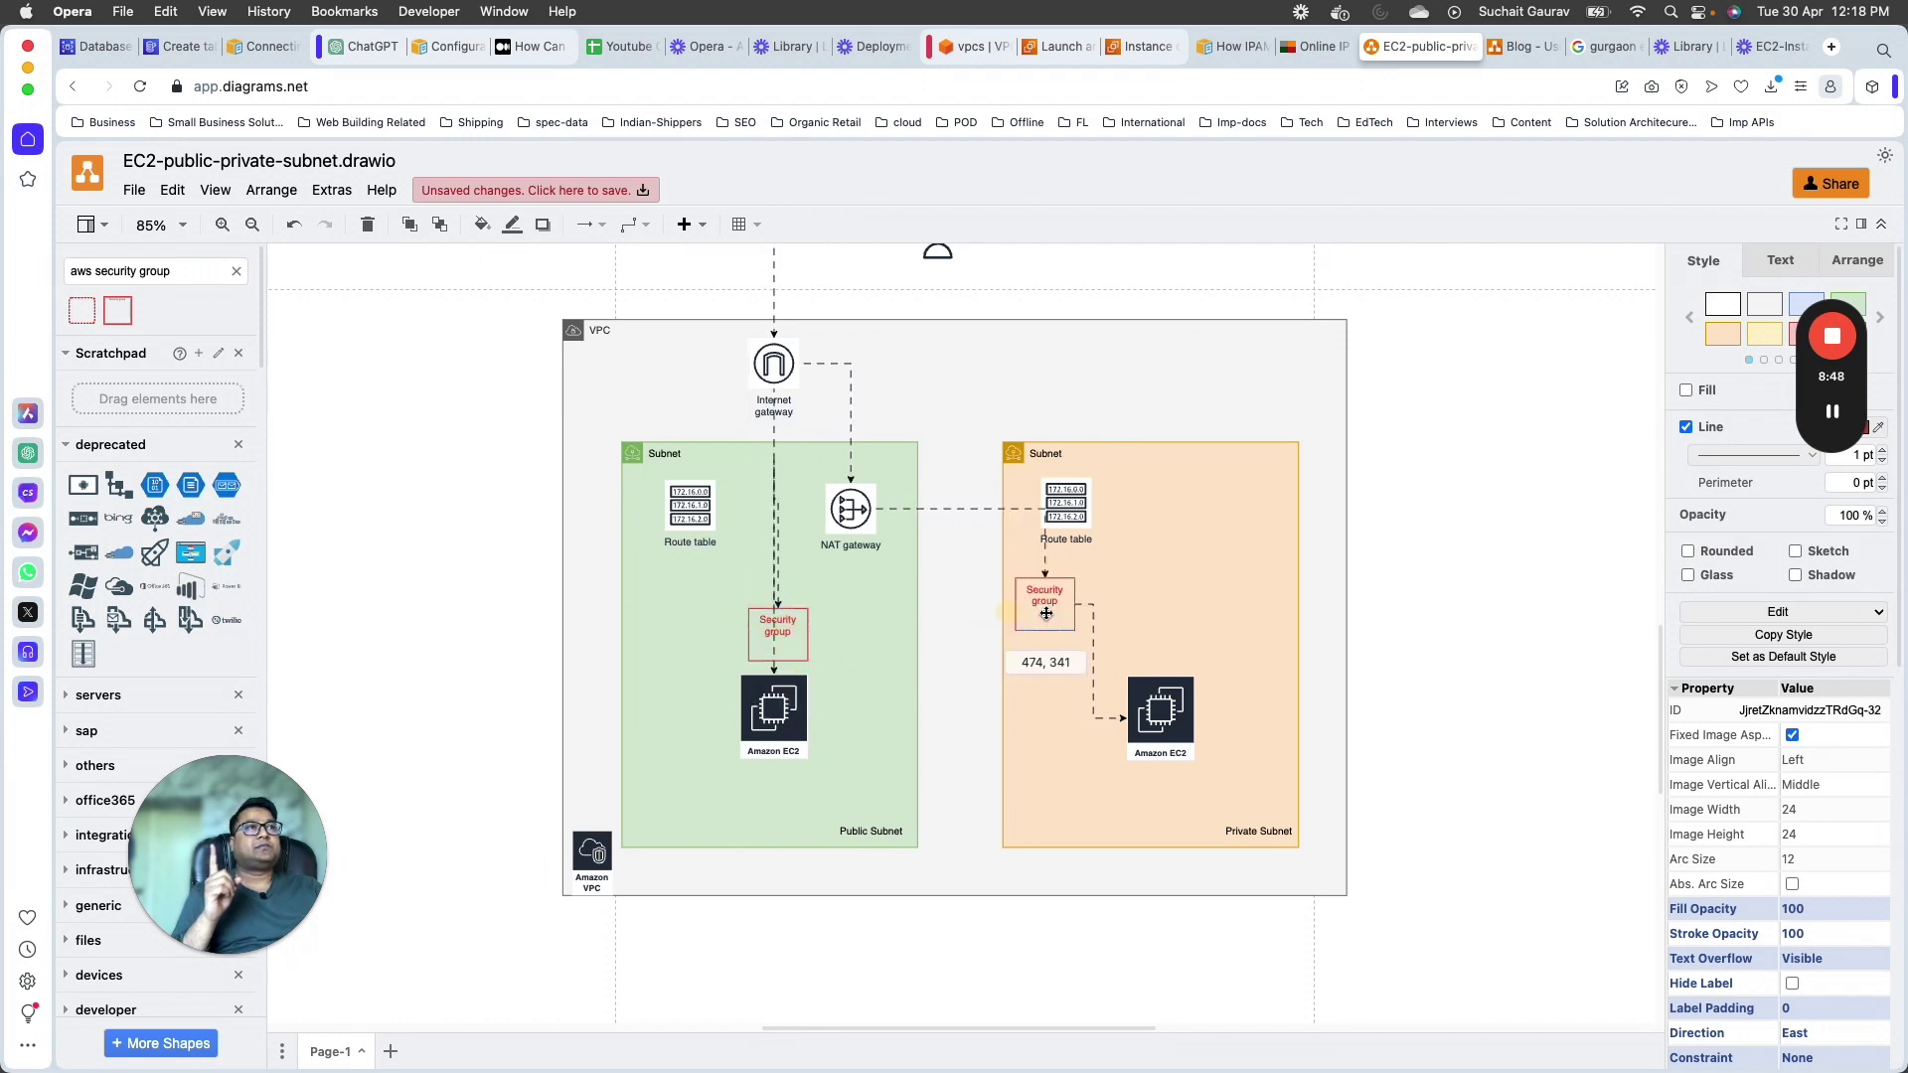
pyautogui.moveTo(1085, 693); pyautogui.dragTo(1079, 671)
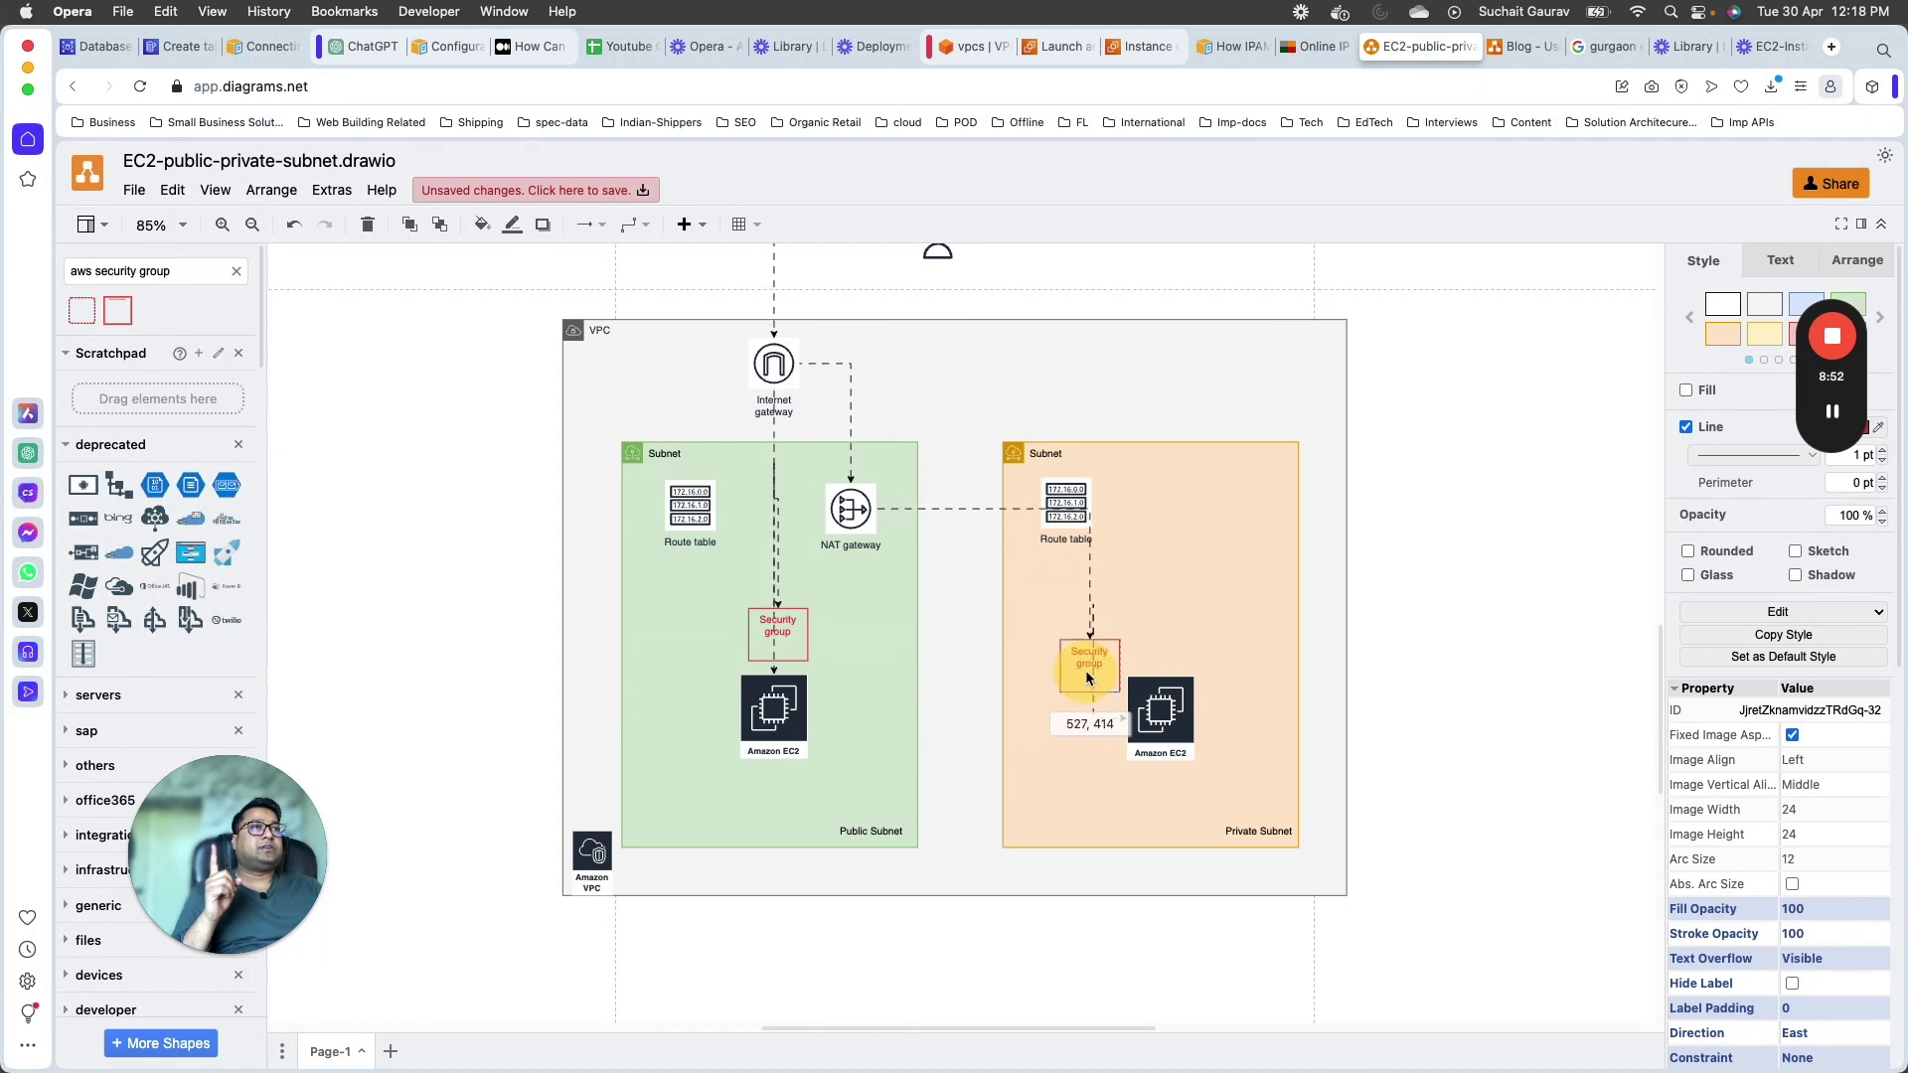
pyautogui.moveTo(969, 512); pyautogui.dragTo(986, 578)
pyautogui.click(1054, 766)
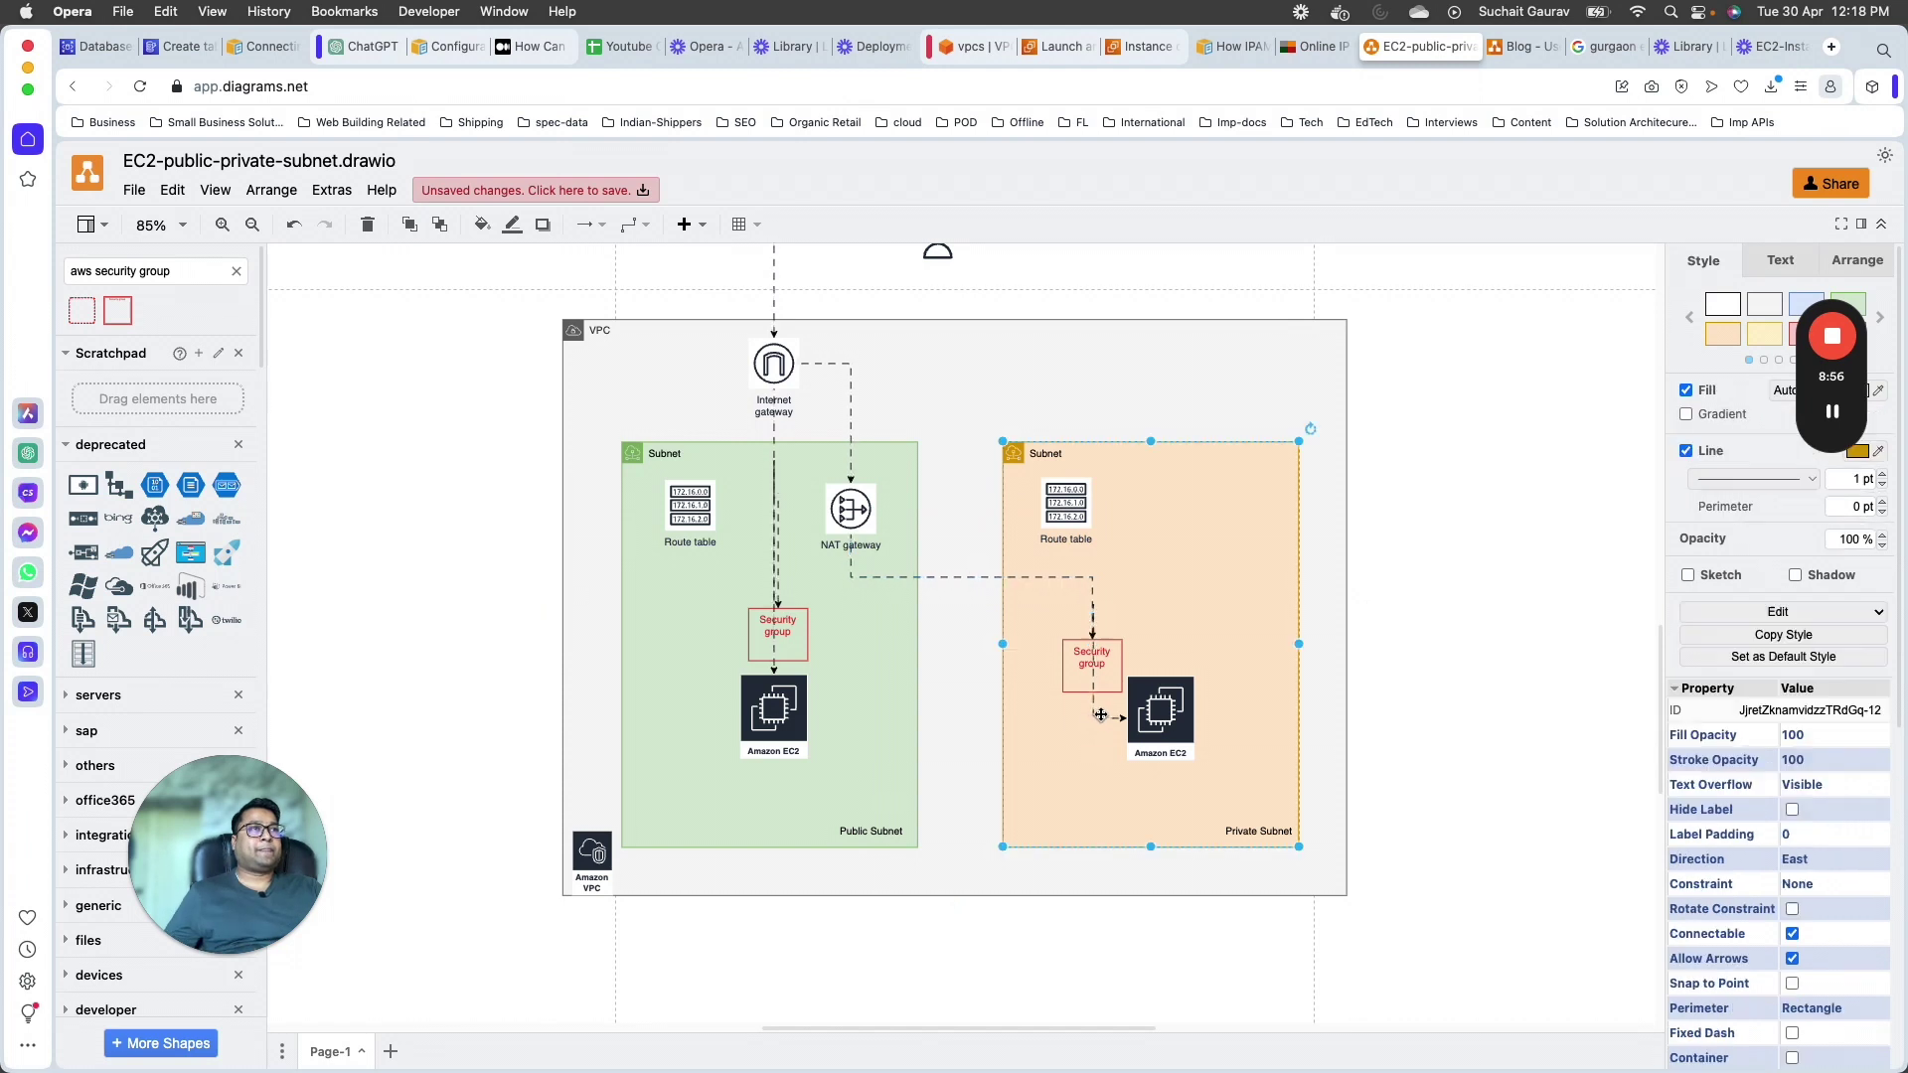
# Step: Examine the diagram's path from the NAT gateway through the private security group to the private EC2 instance, and the public EC2 instance
pyautogui.click(1096, 706)
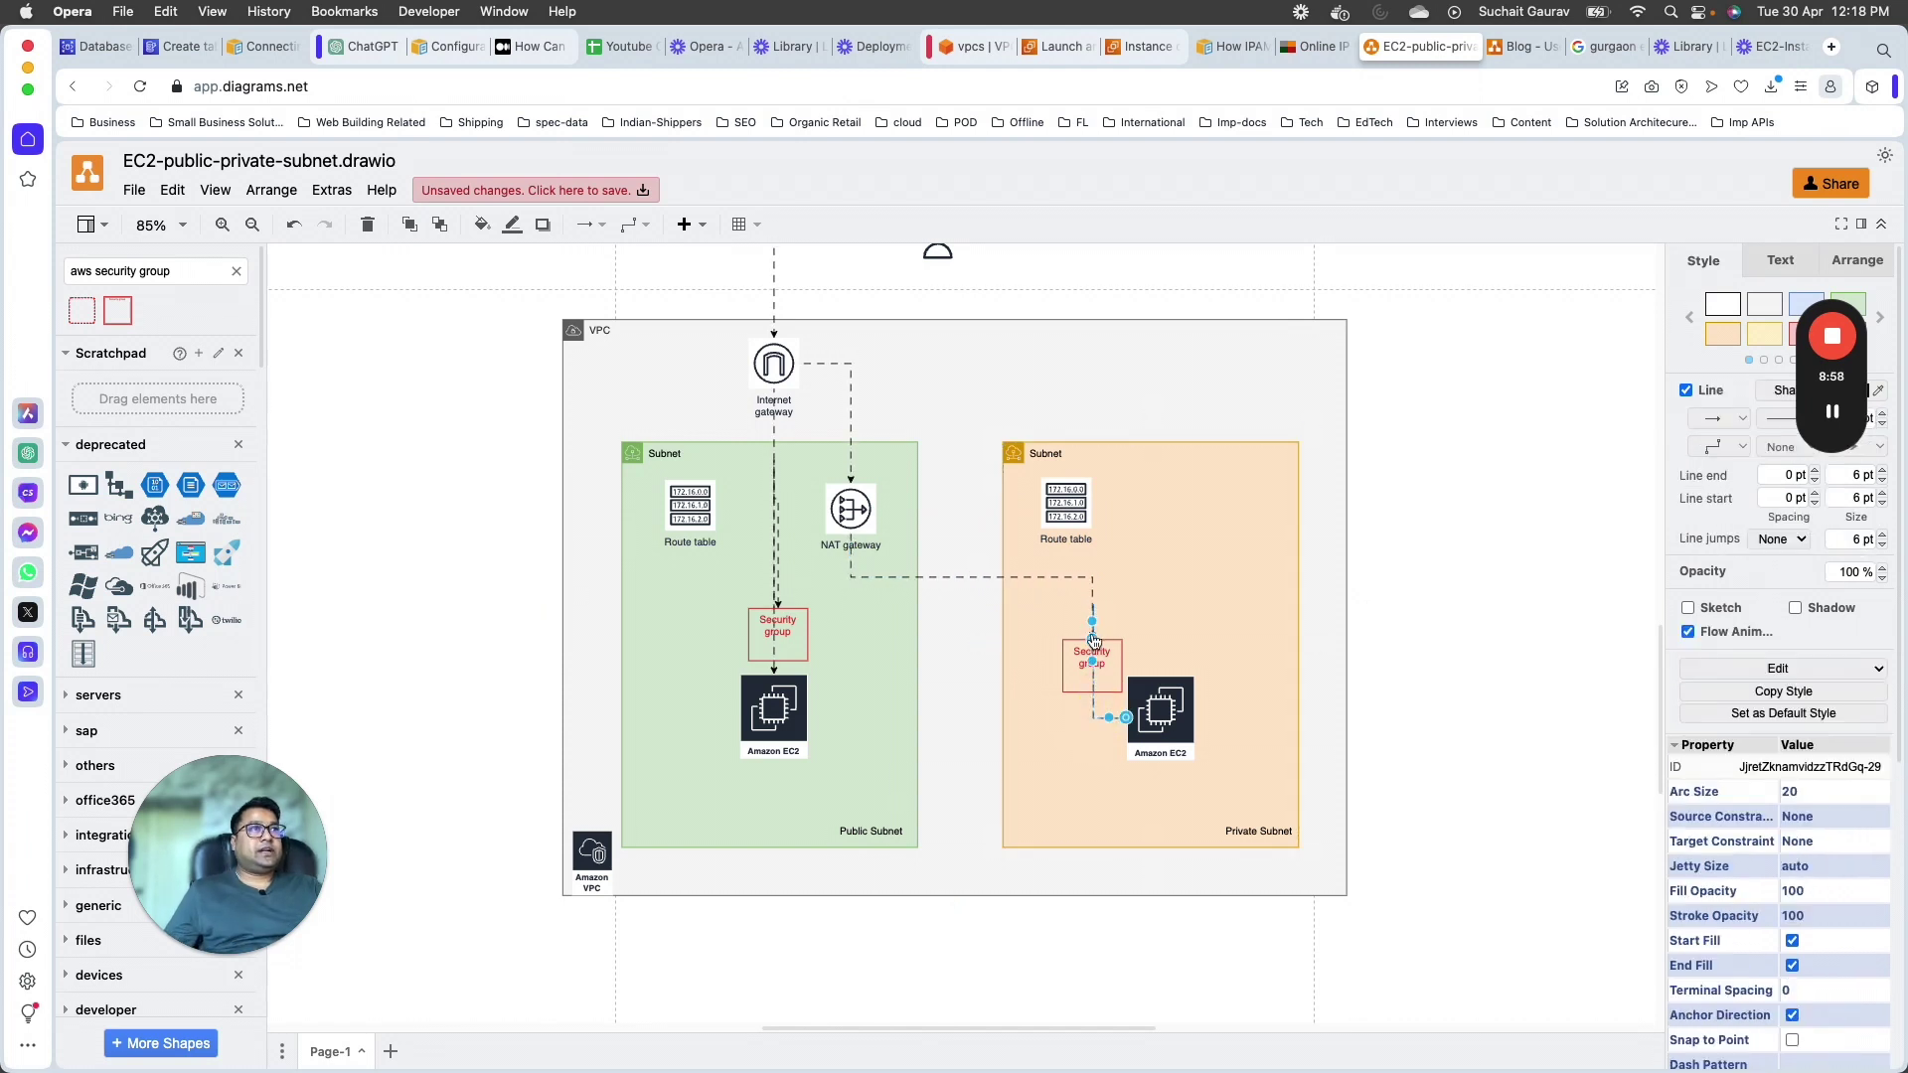
pyautogui.click(1071, 750)
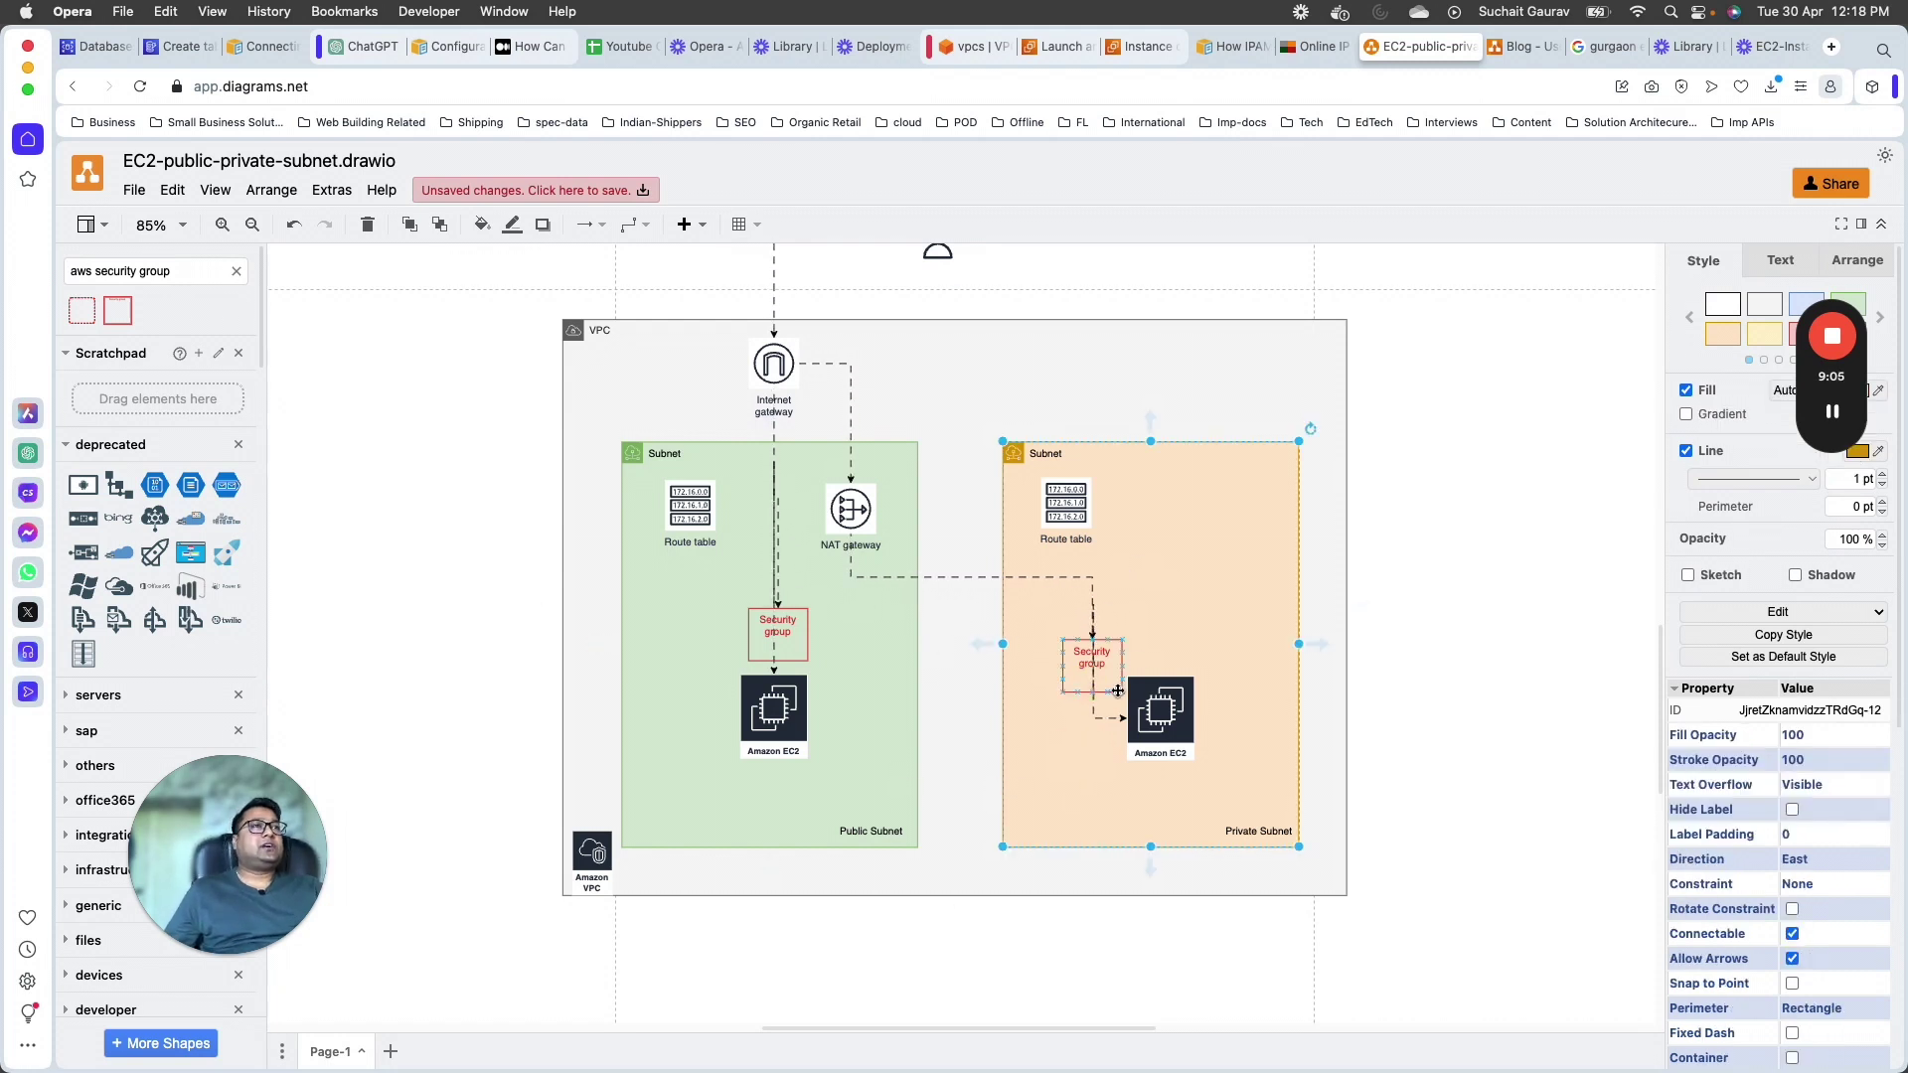
pyautogui.click(1104, 652)
pyautogui.click(1143, 688)
pyautogui.click(1132, 552)
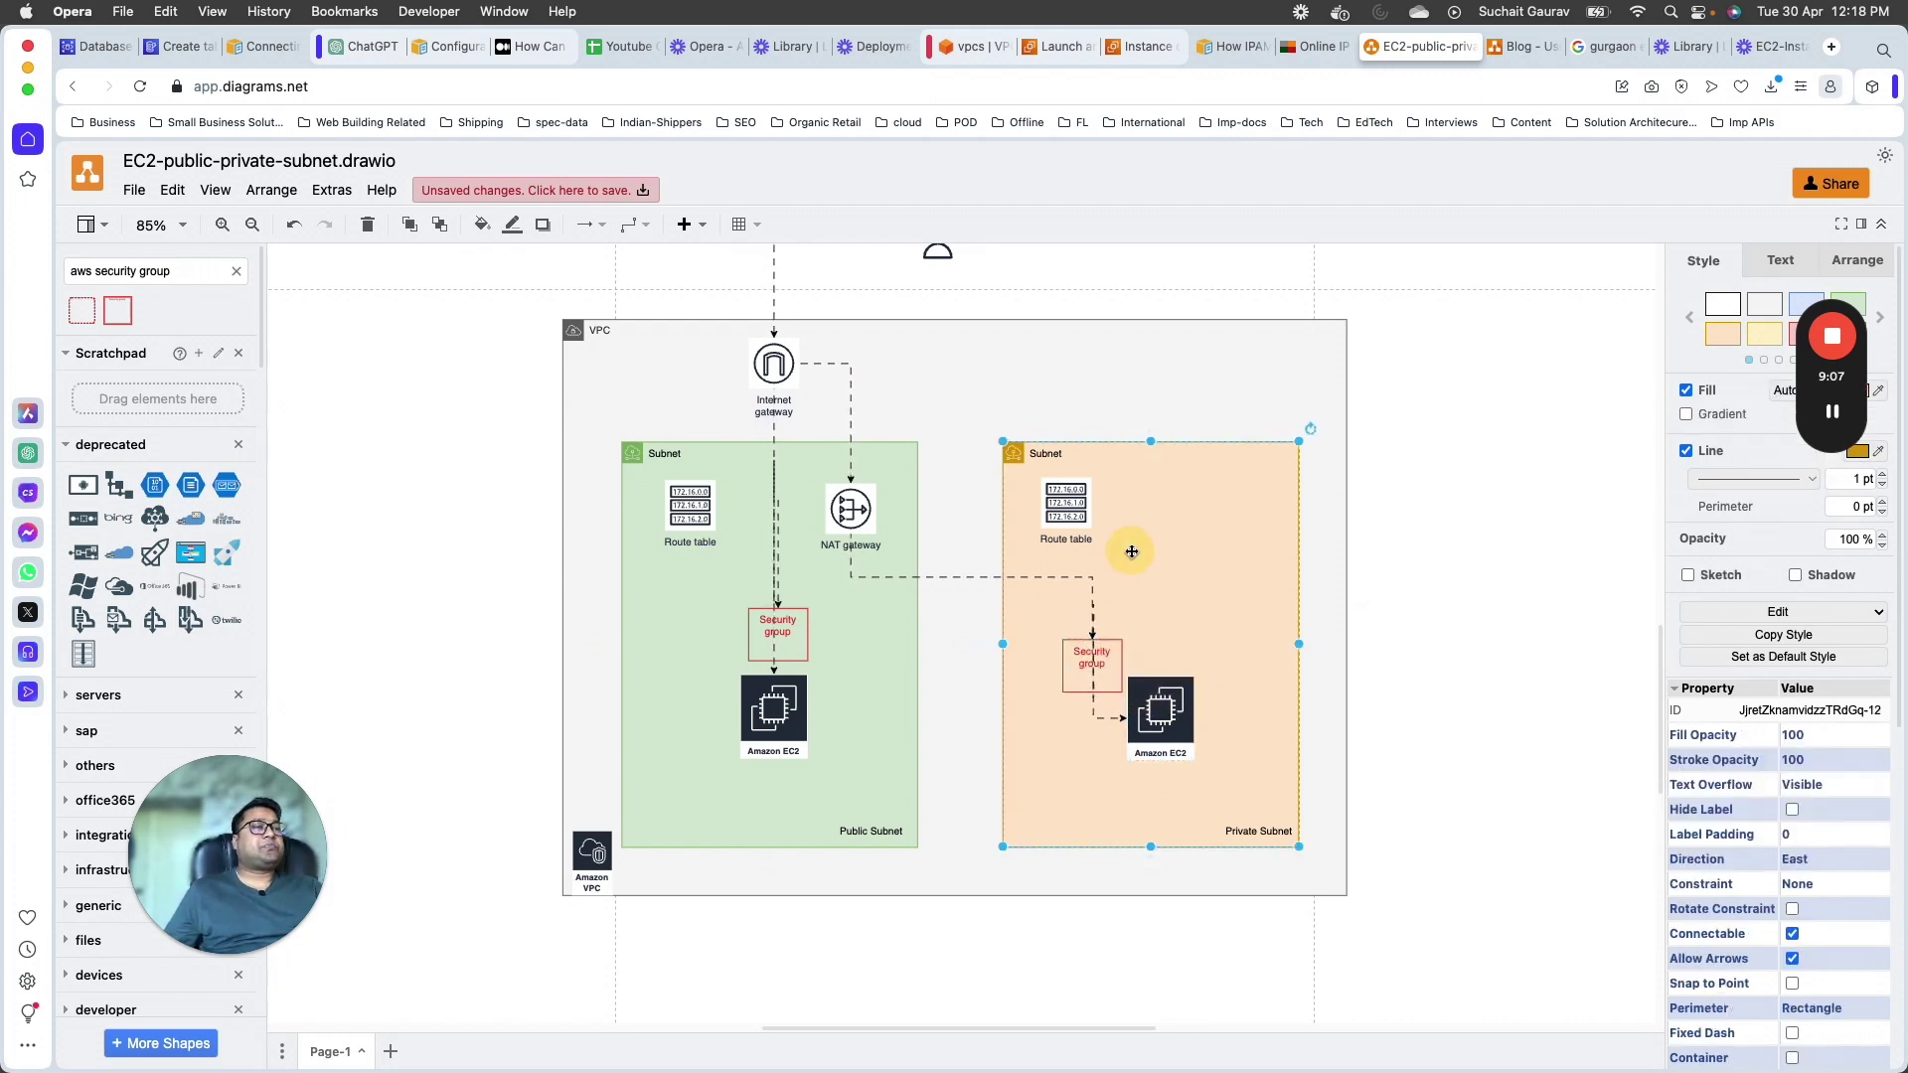
pyautogui.click(849, 511)
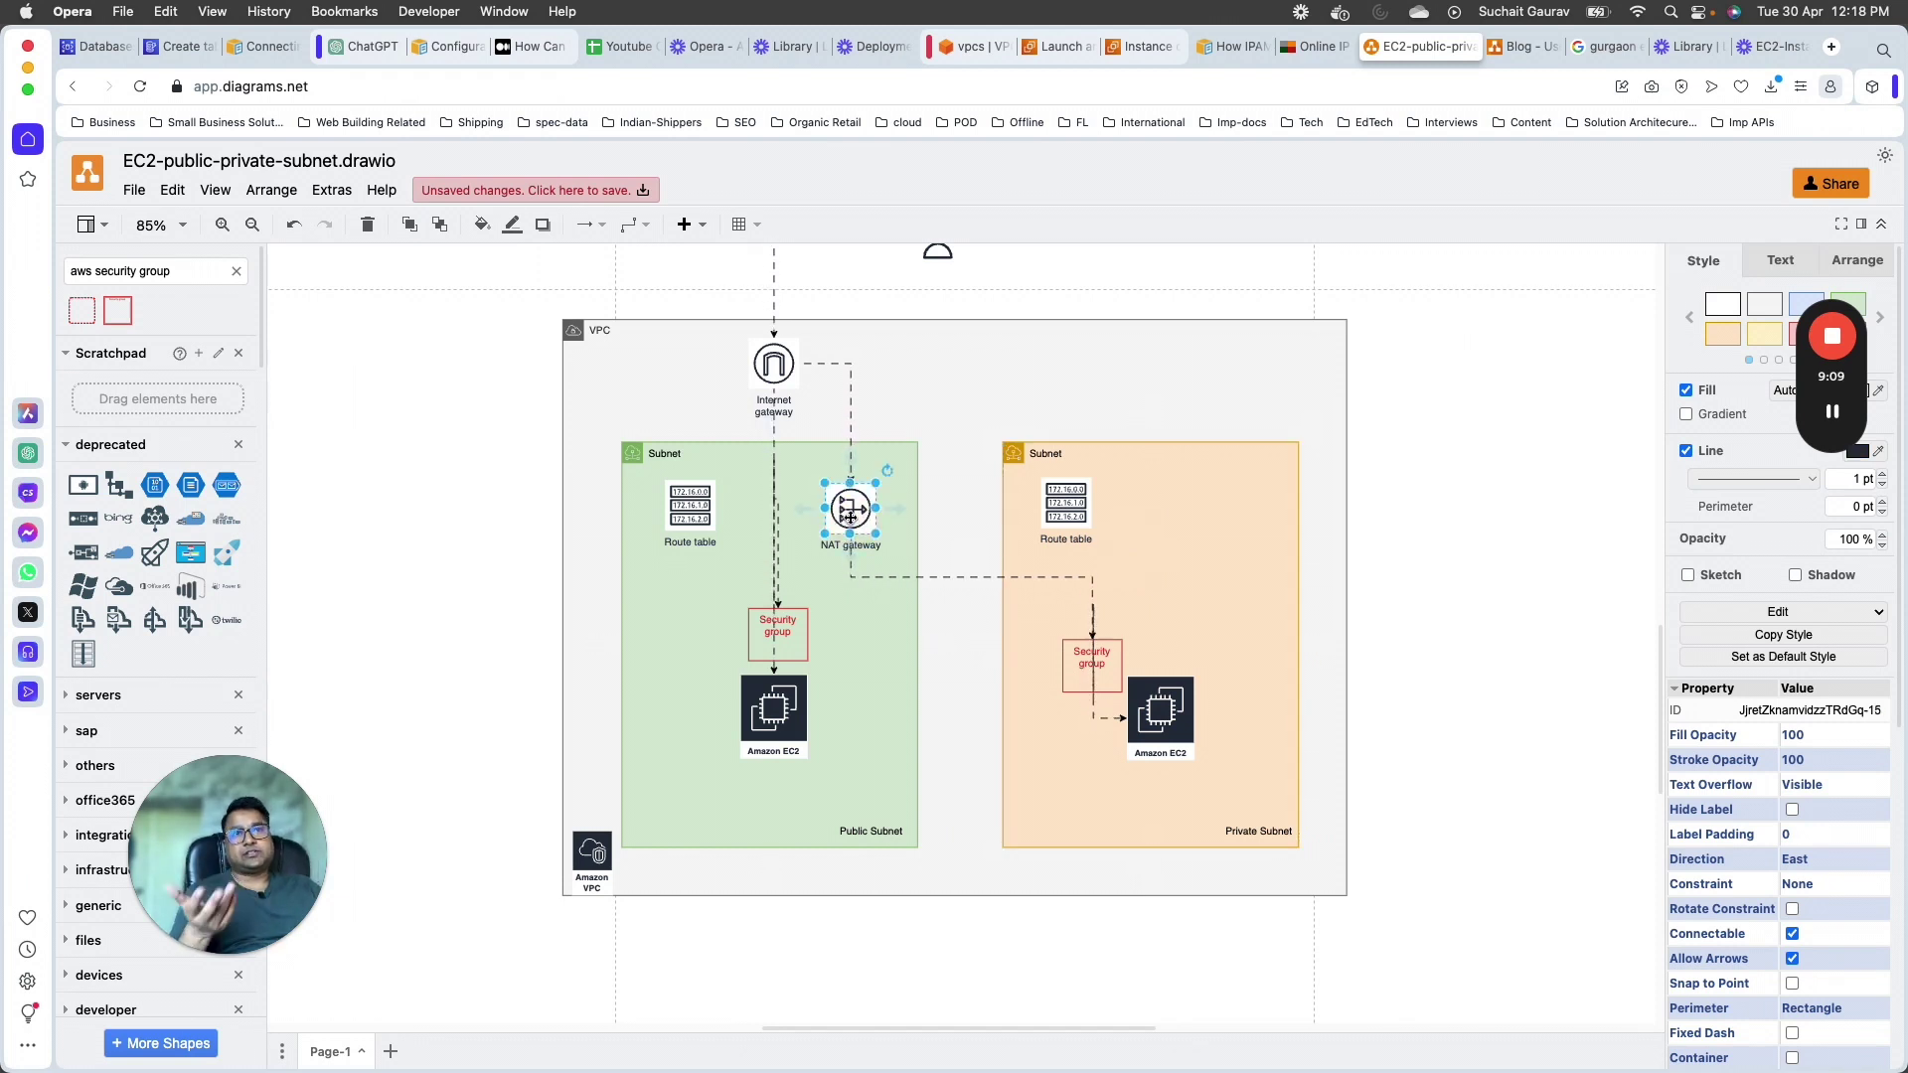
pyautogui.click(1235, 656)
pyautogui.click(1160, 708)
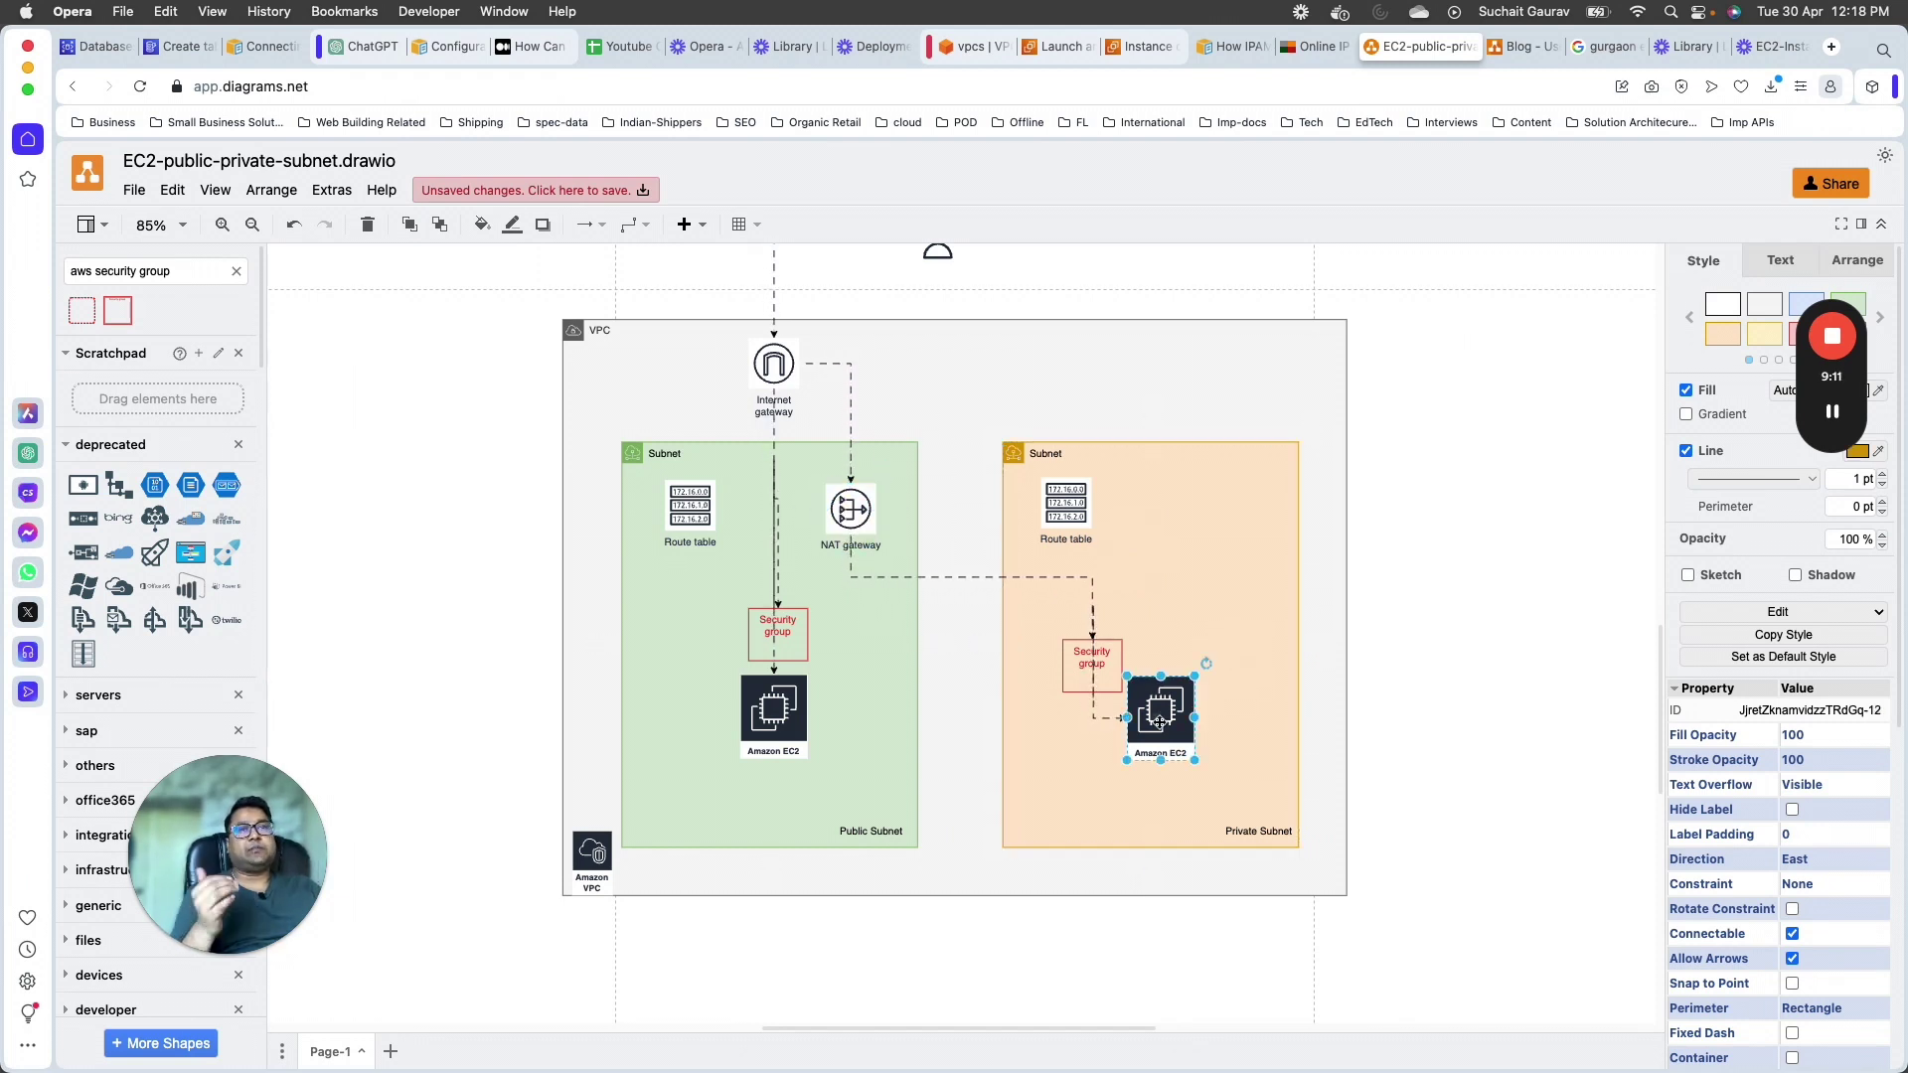
pyautogui.click(903, 716)
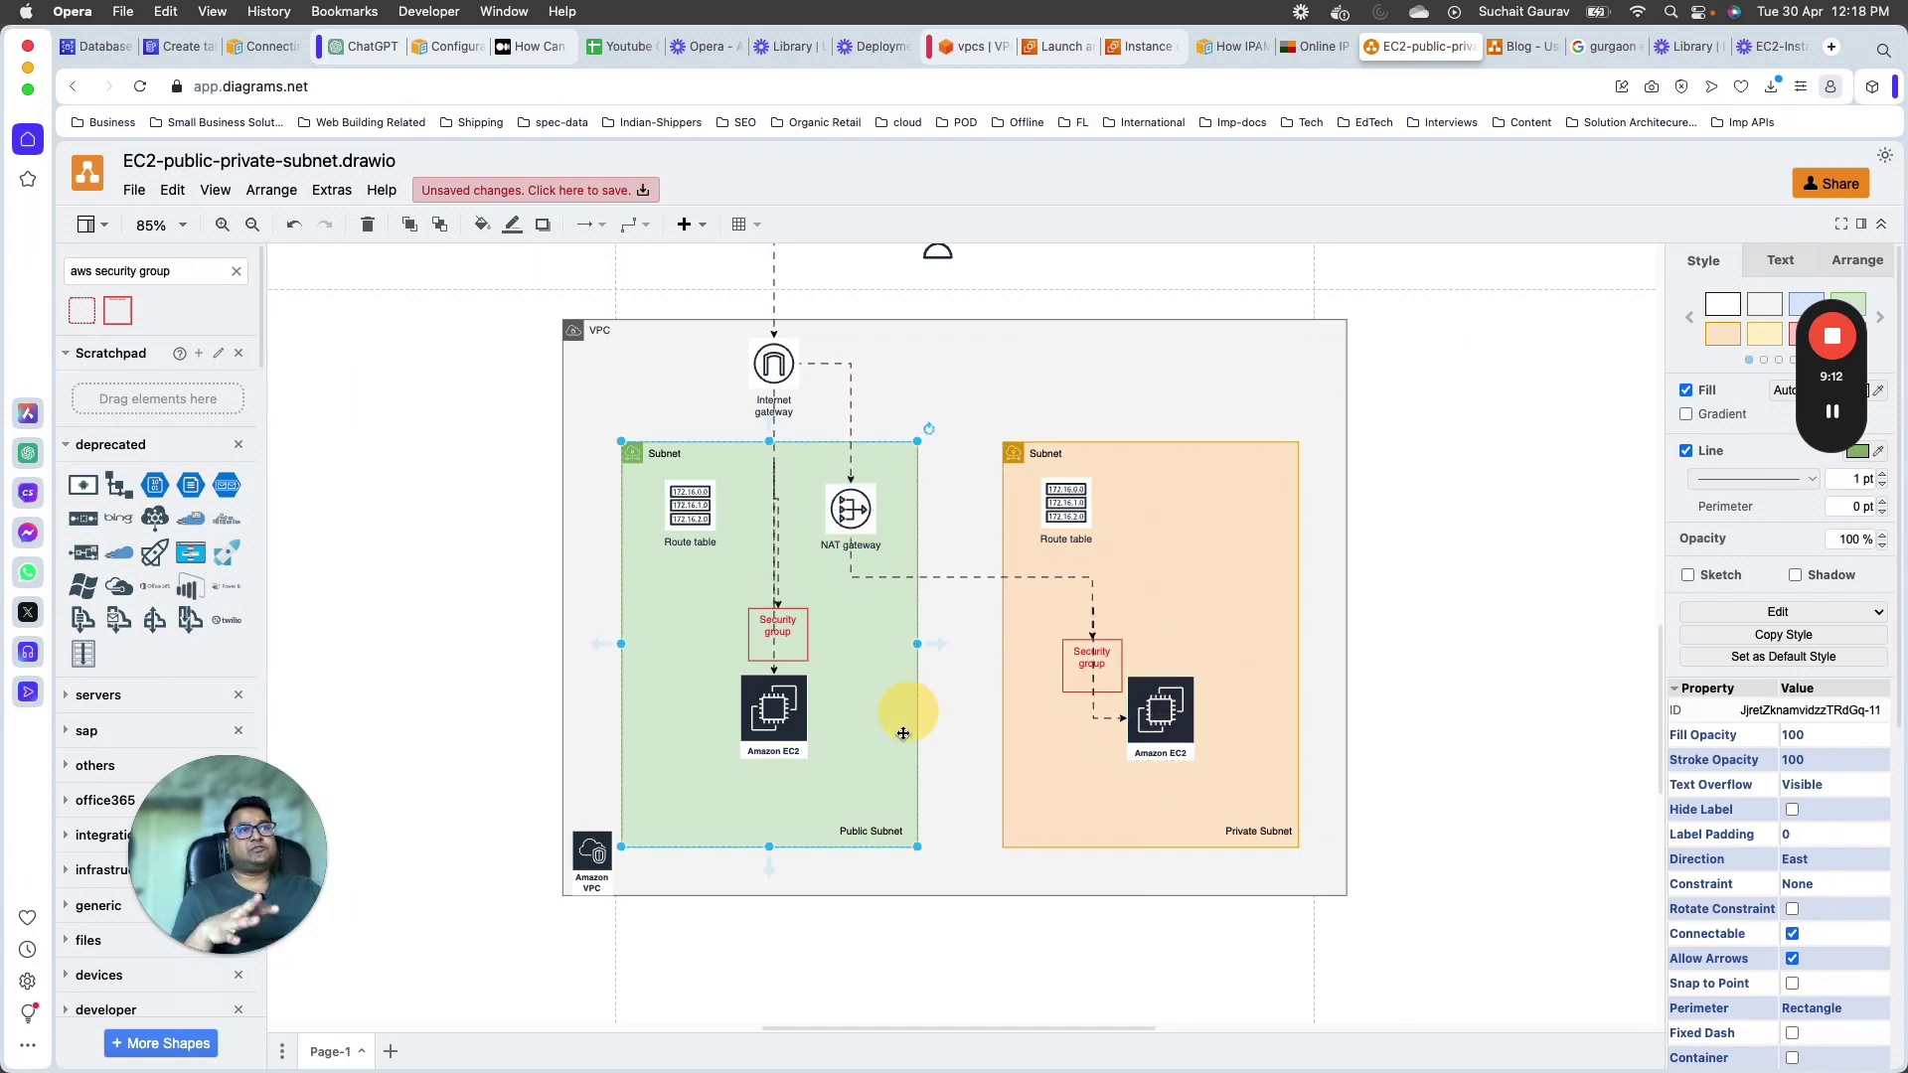
pyautogui.click(798, 711)
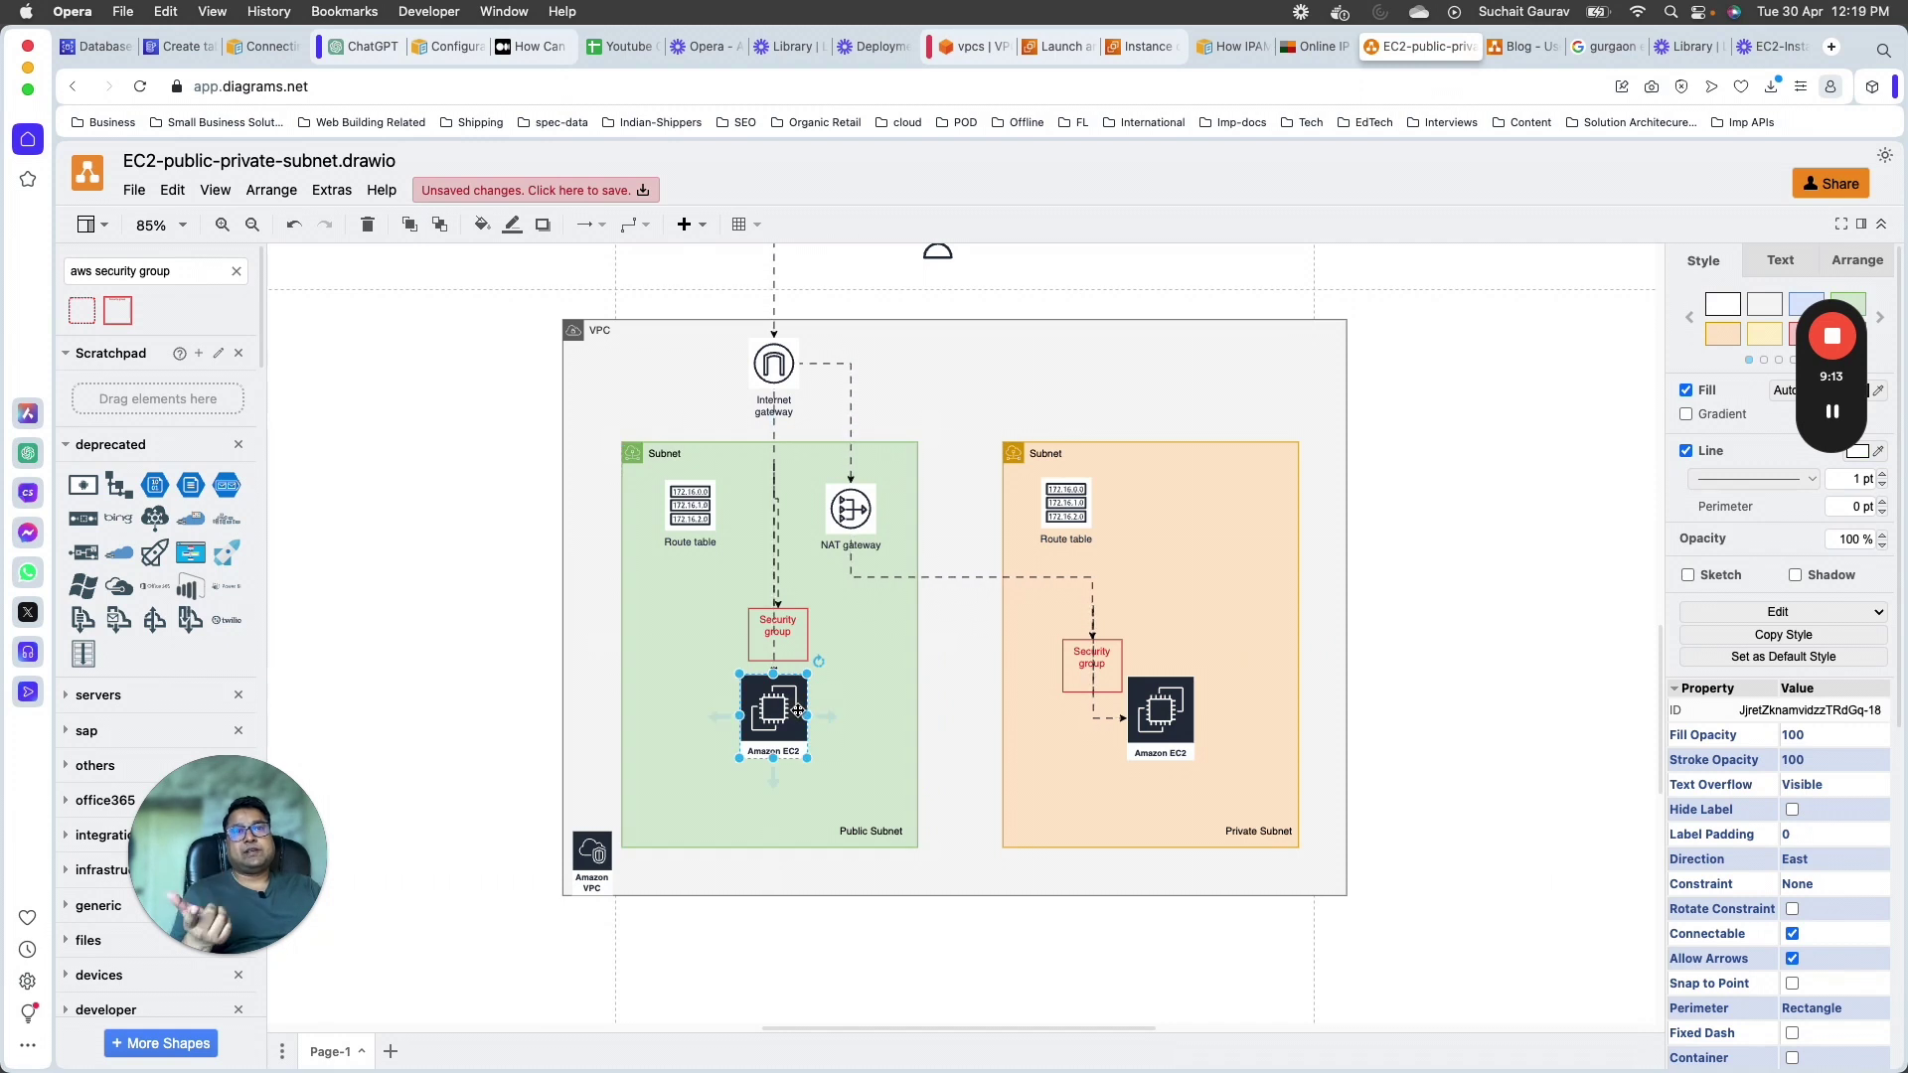
# Step: Switch back to the EC2 console, reload LearningLecturePrivateInstance's details and check its summary
pyautogui.click(1153, 47)
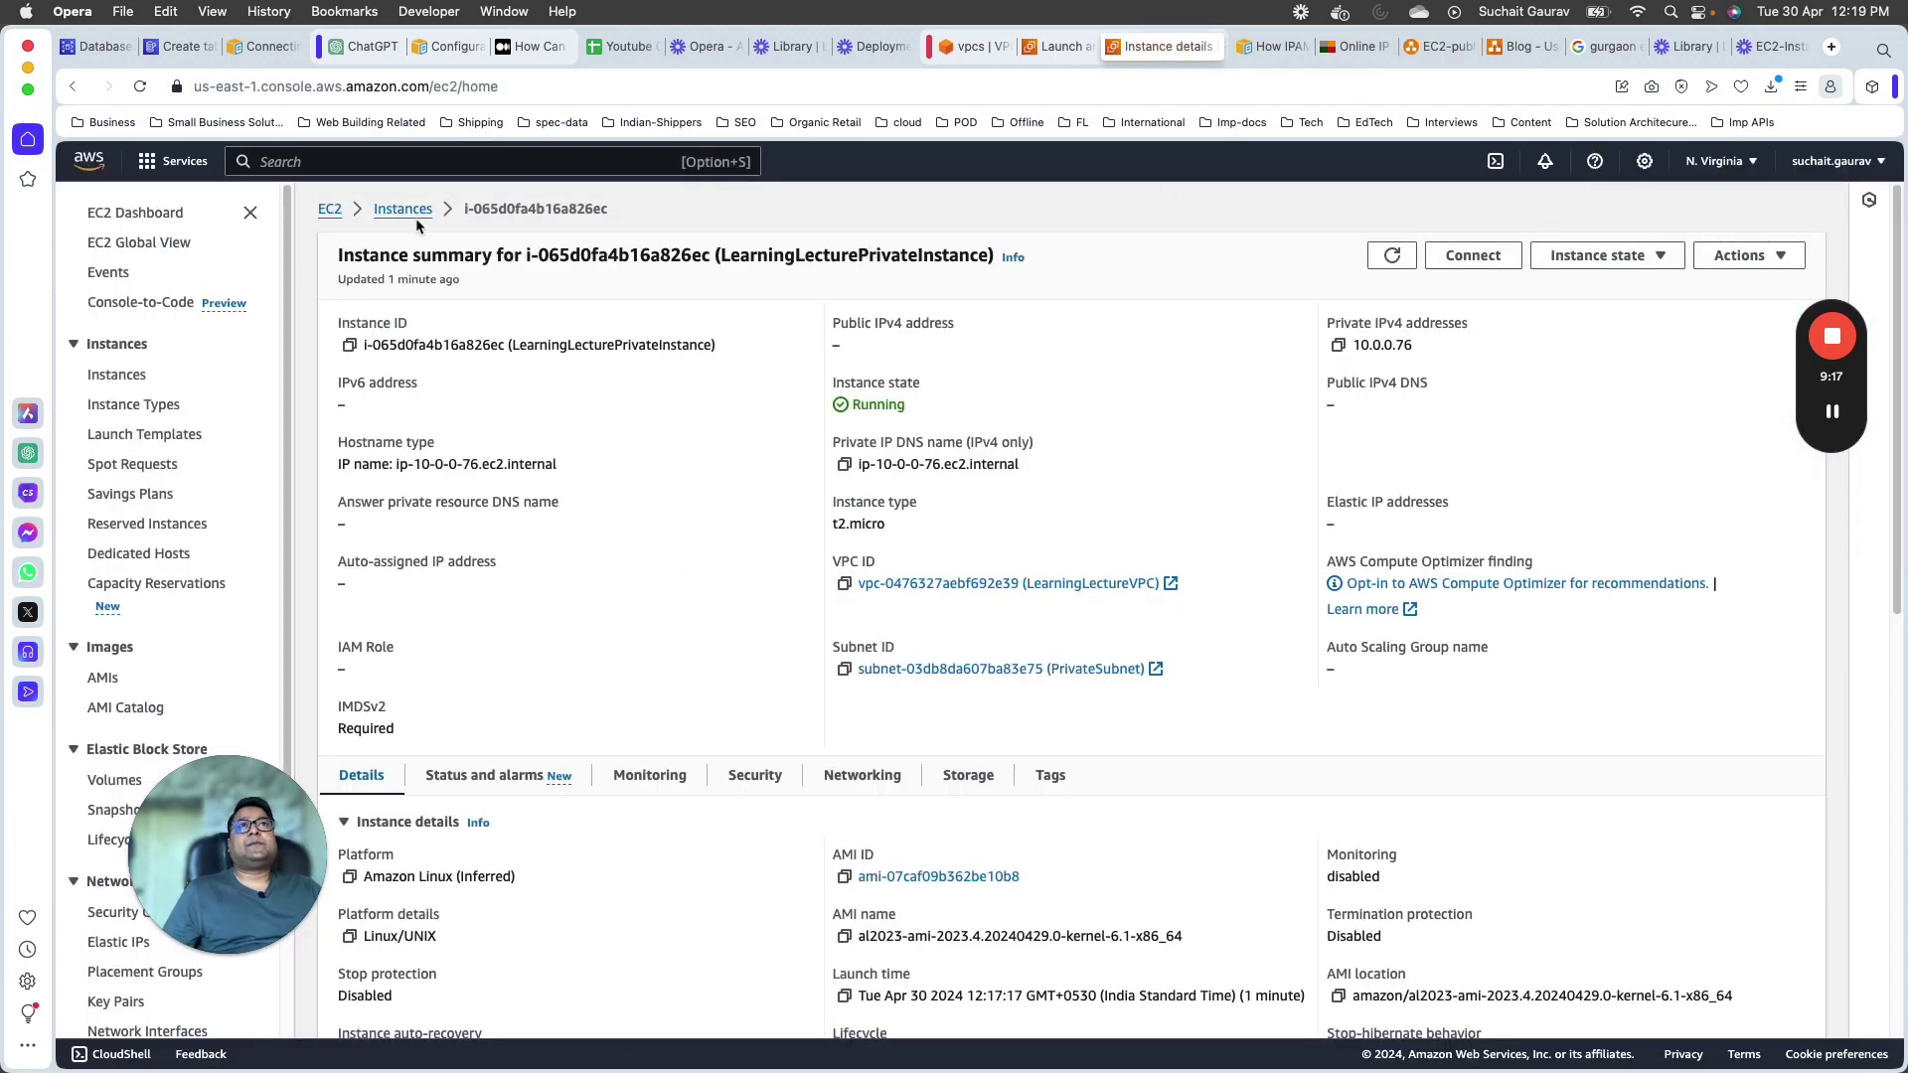
pyautogui.click(140, 86)
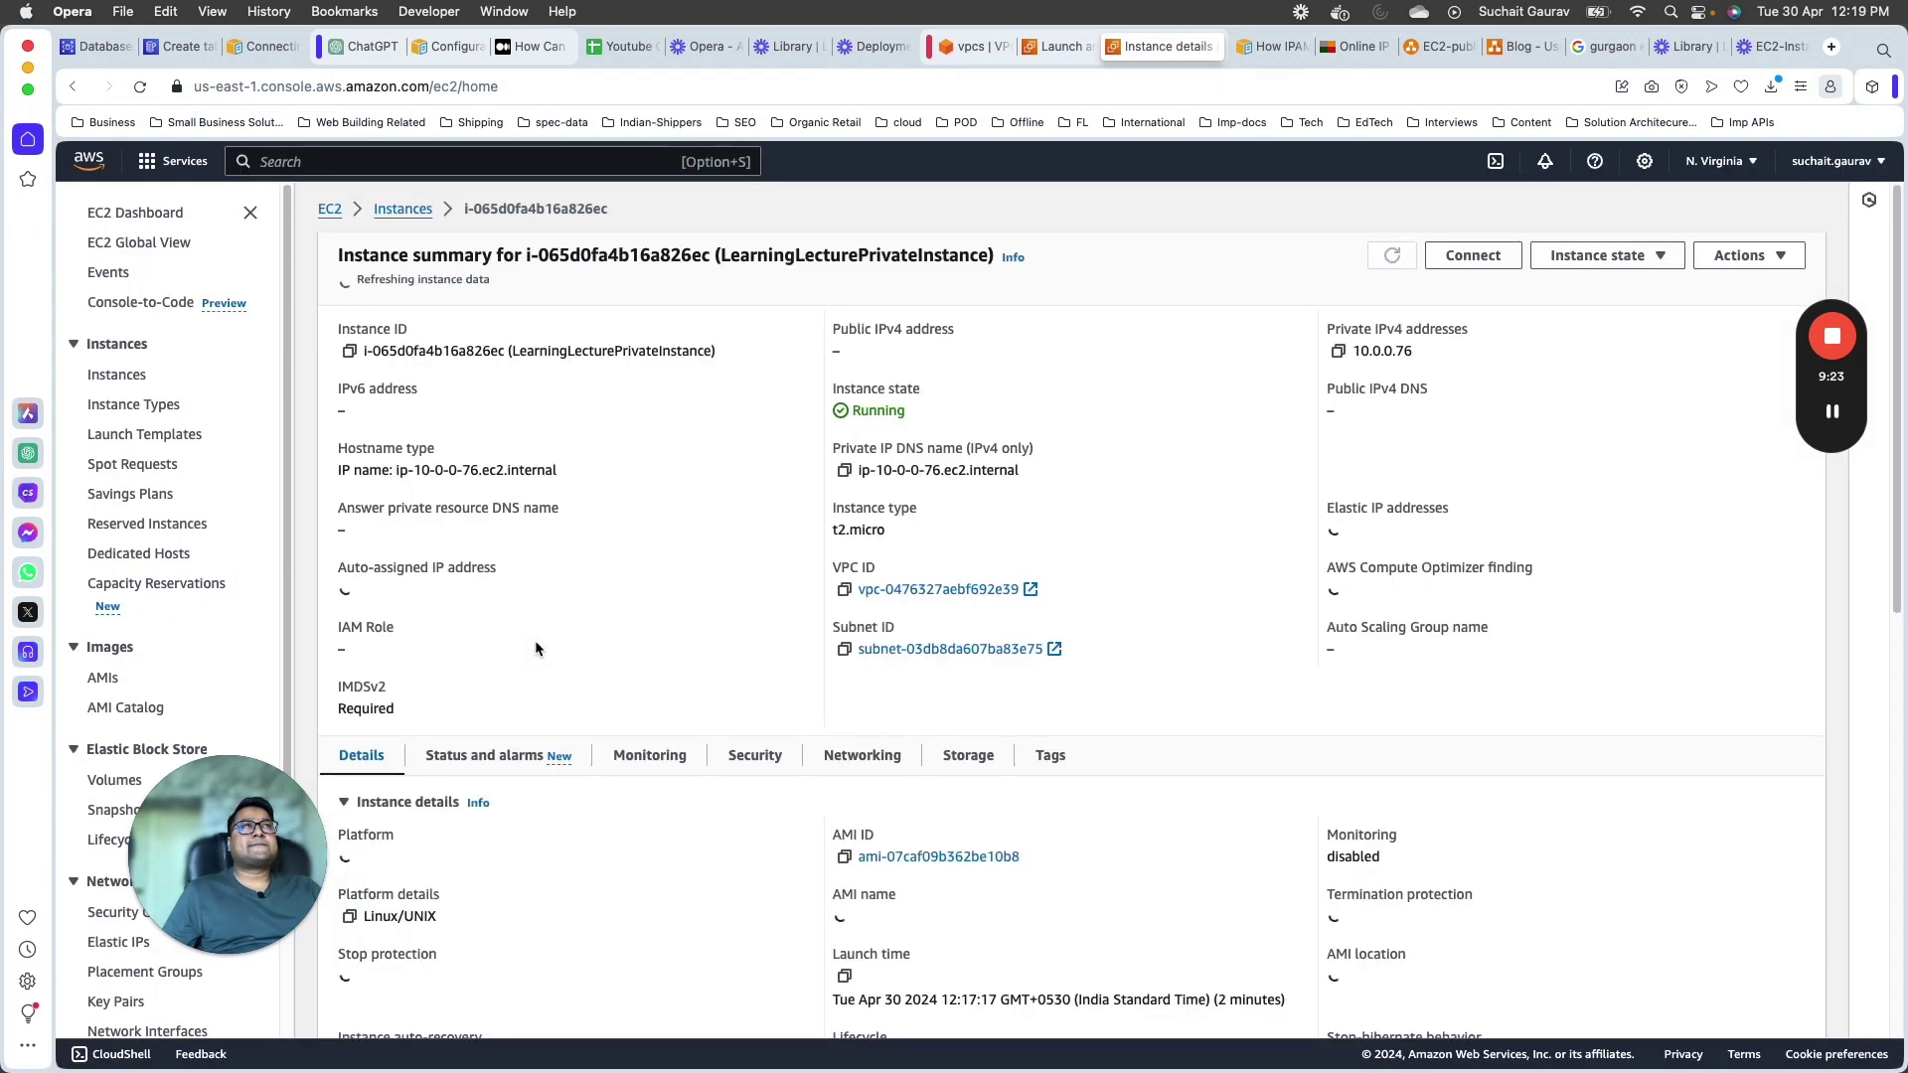
pyautogui.scroll(-2, 536, 656)
pyautogui.scroll(-3, 932, 665)
pyautogui.scroll(5, 1502, 273)
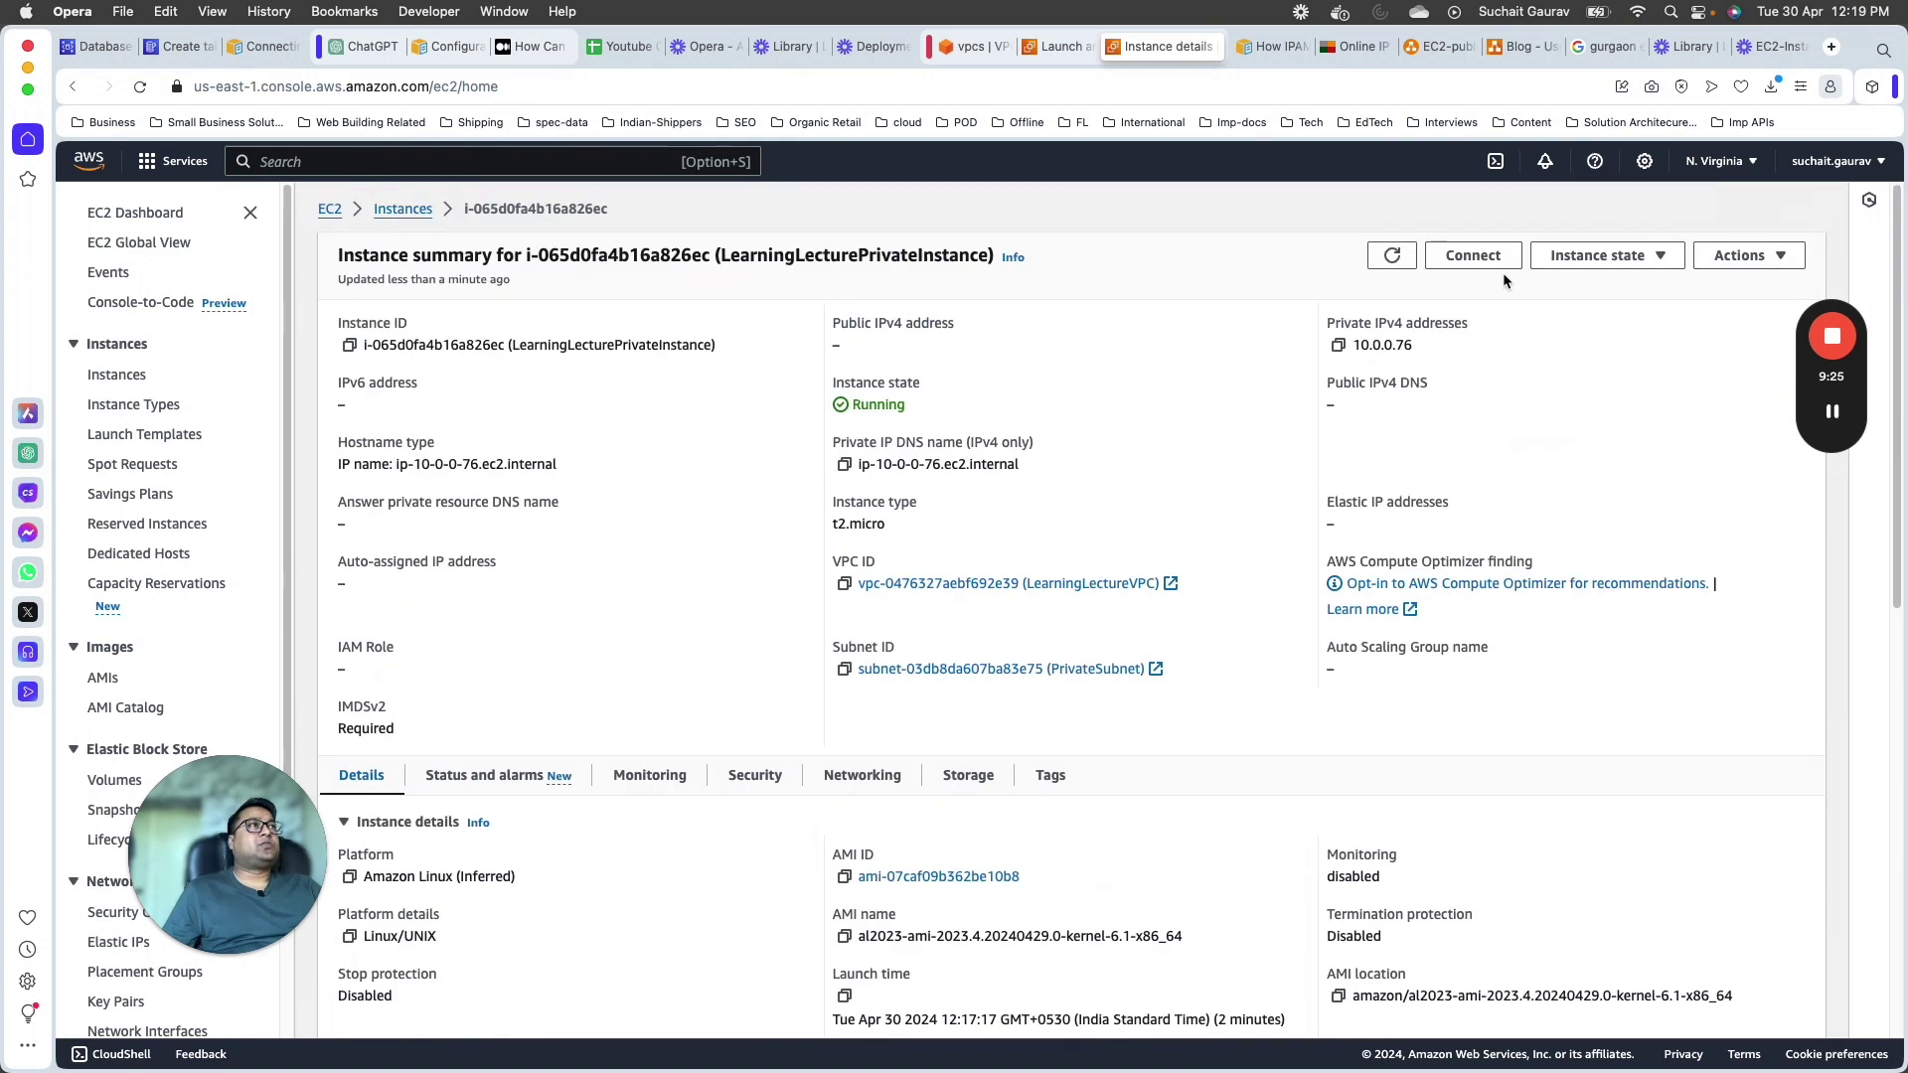
pyautogui.moveTo(723, 256); pyautogui.dragTo(962, 256)
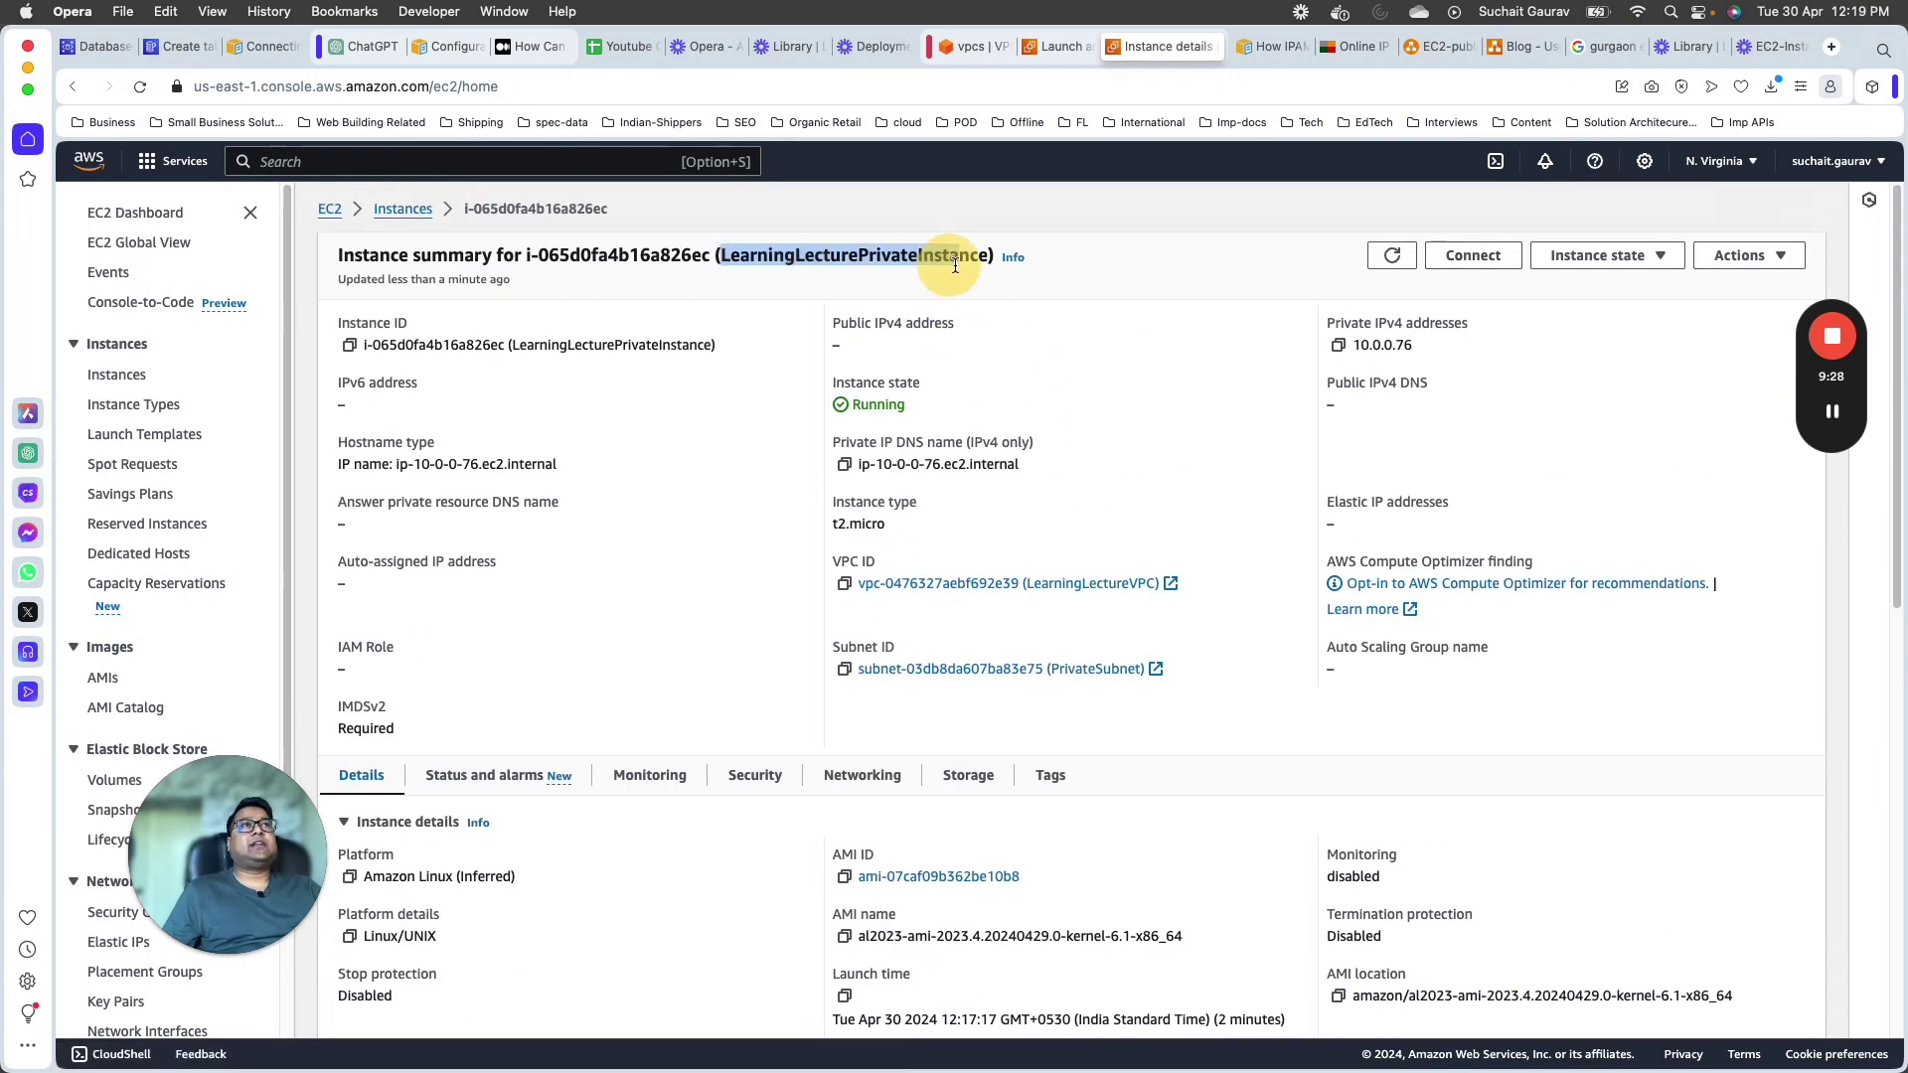
pyautogui.click(1454, 260)
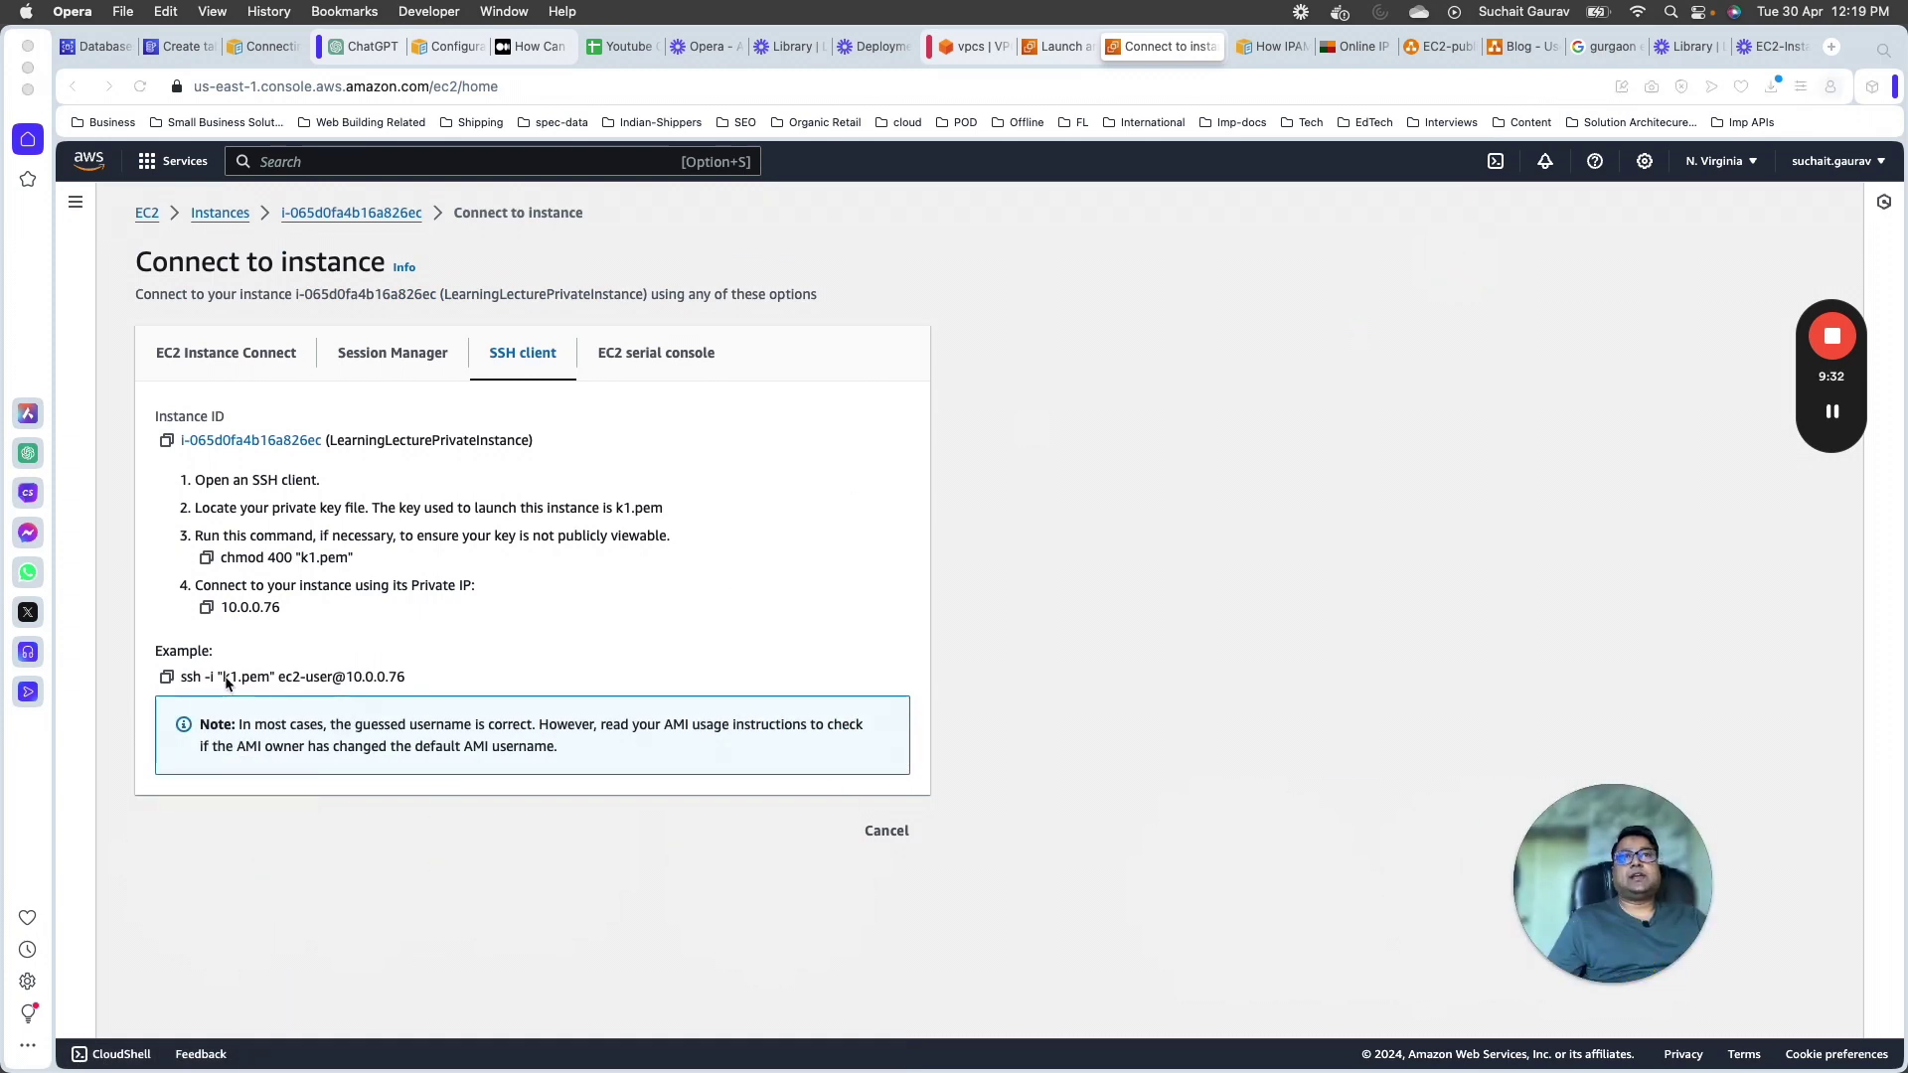
pyautogui.click(166, 677)
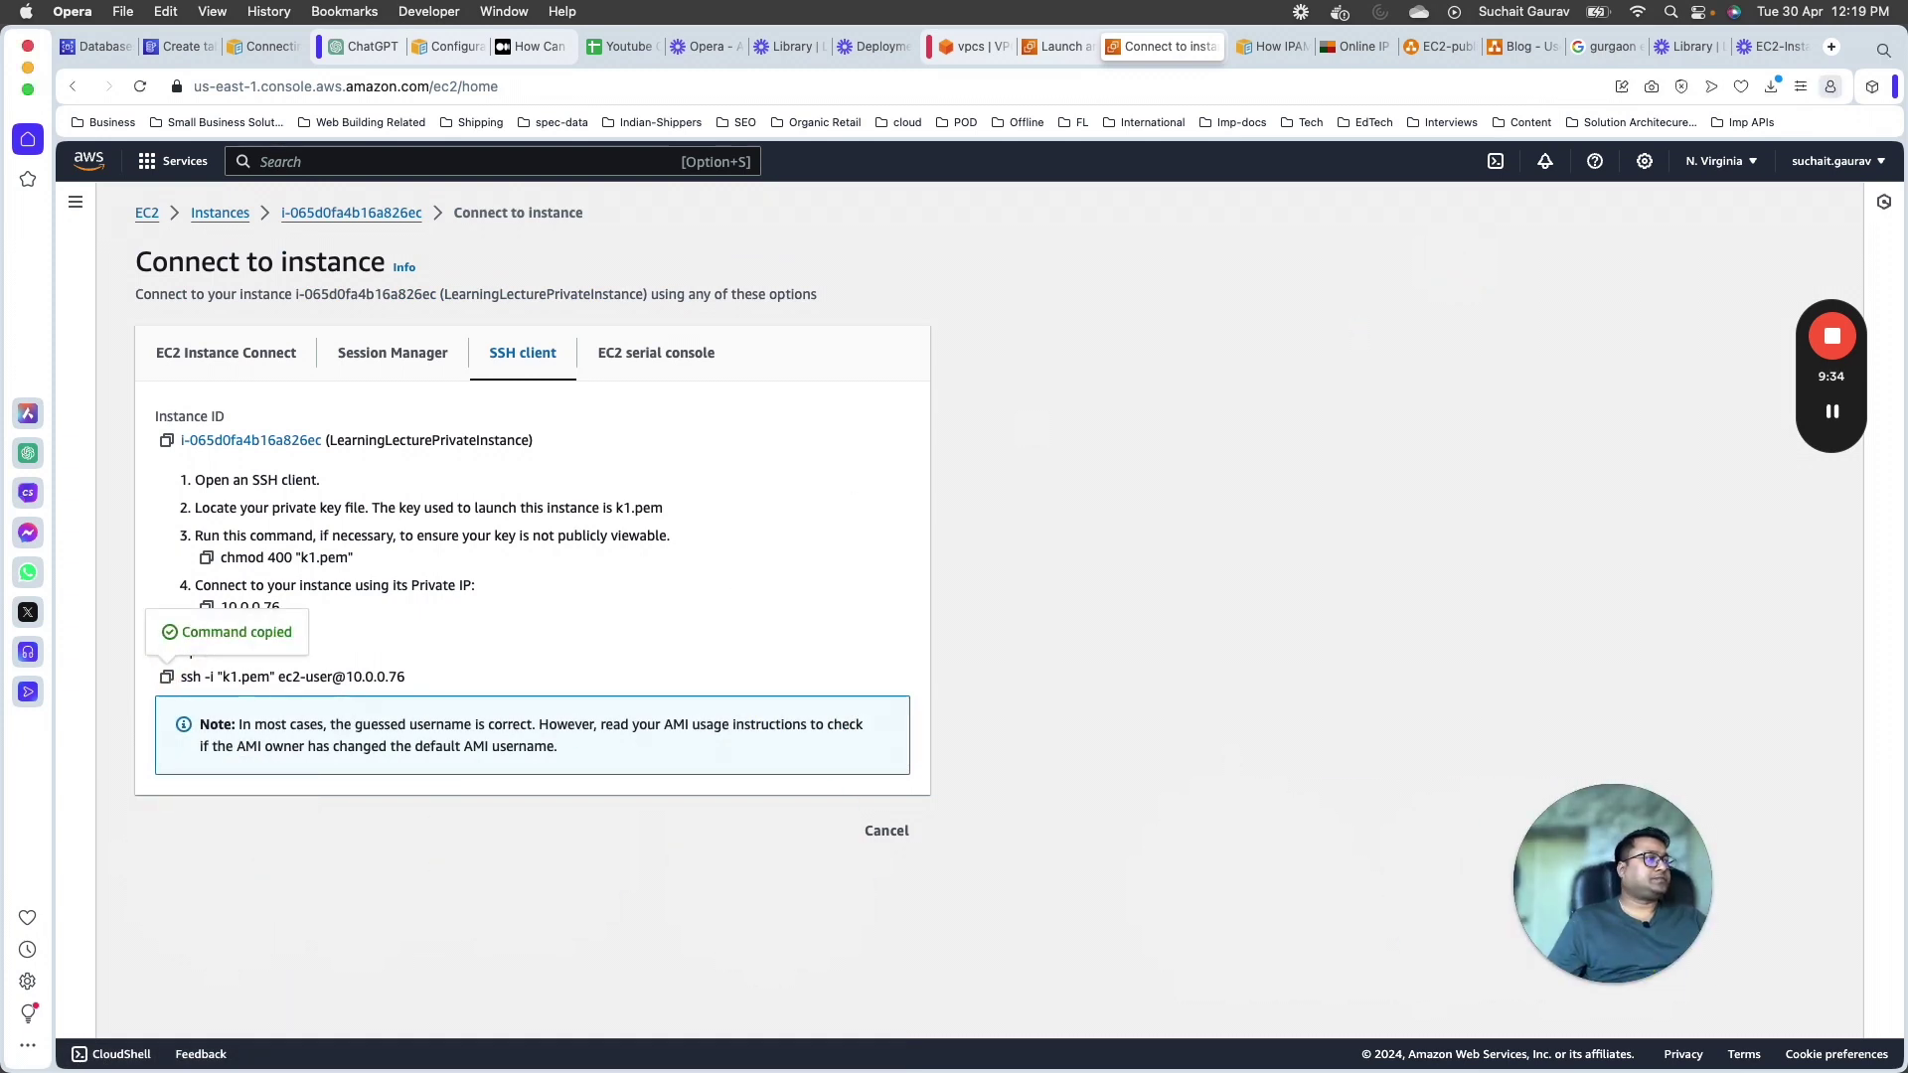
pyautogui.press('super+Tab')
pyautogui.press('super+v')
pyautogui.press('Return')
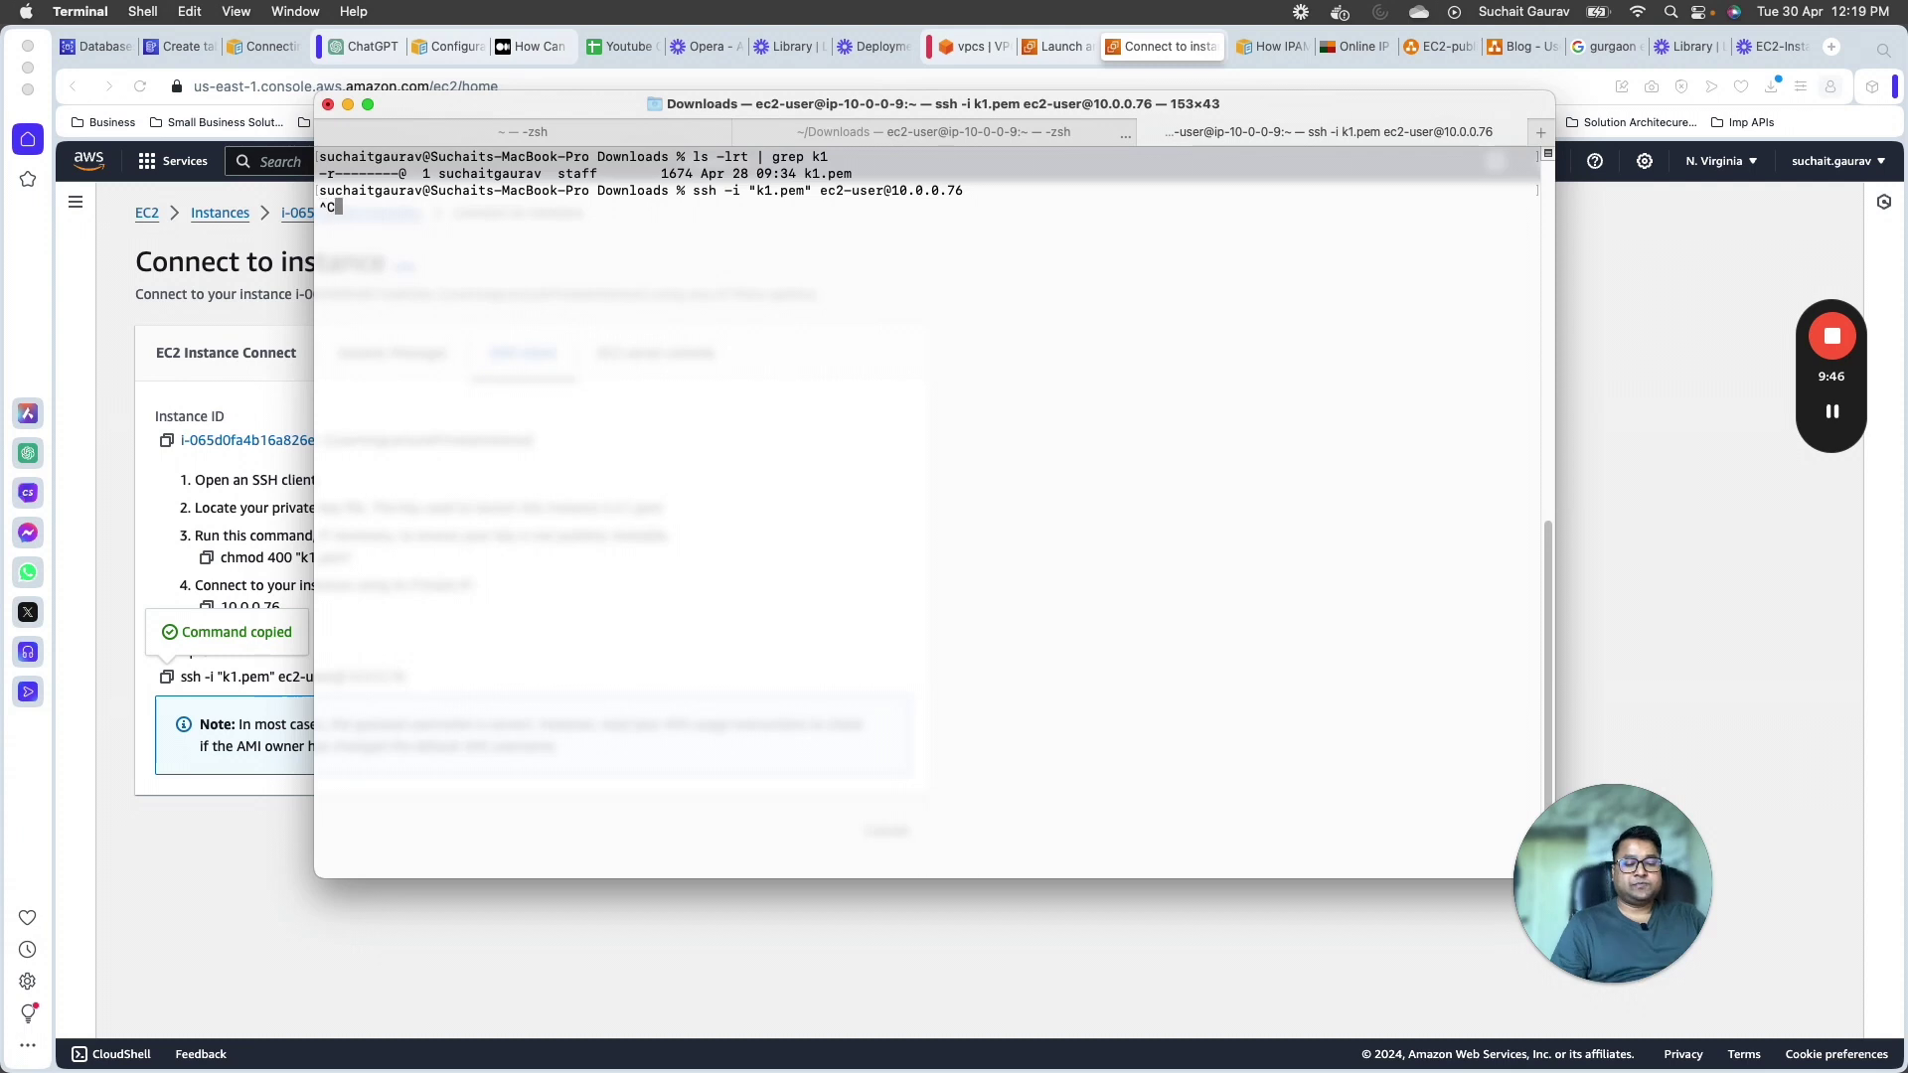
# Step: Return to the subnet diagram and examine how the private EC2 instance can be reached through the internet gateway and public EC2 instance
pyautogui.click(1431, 66)
pyautogui.click(1437, 46)
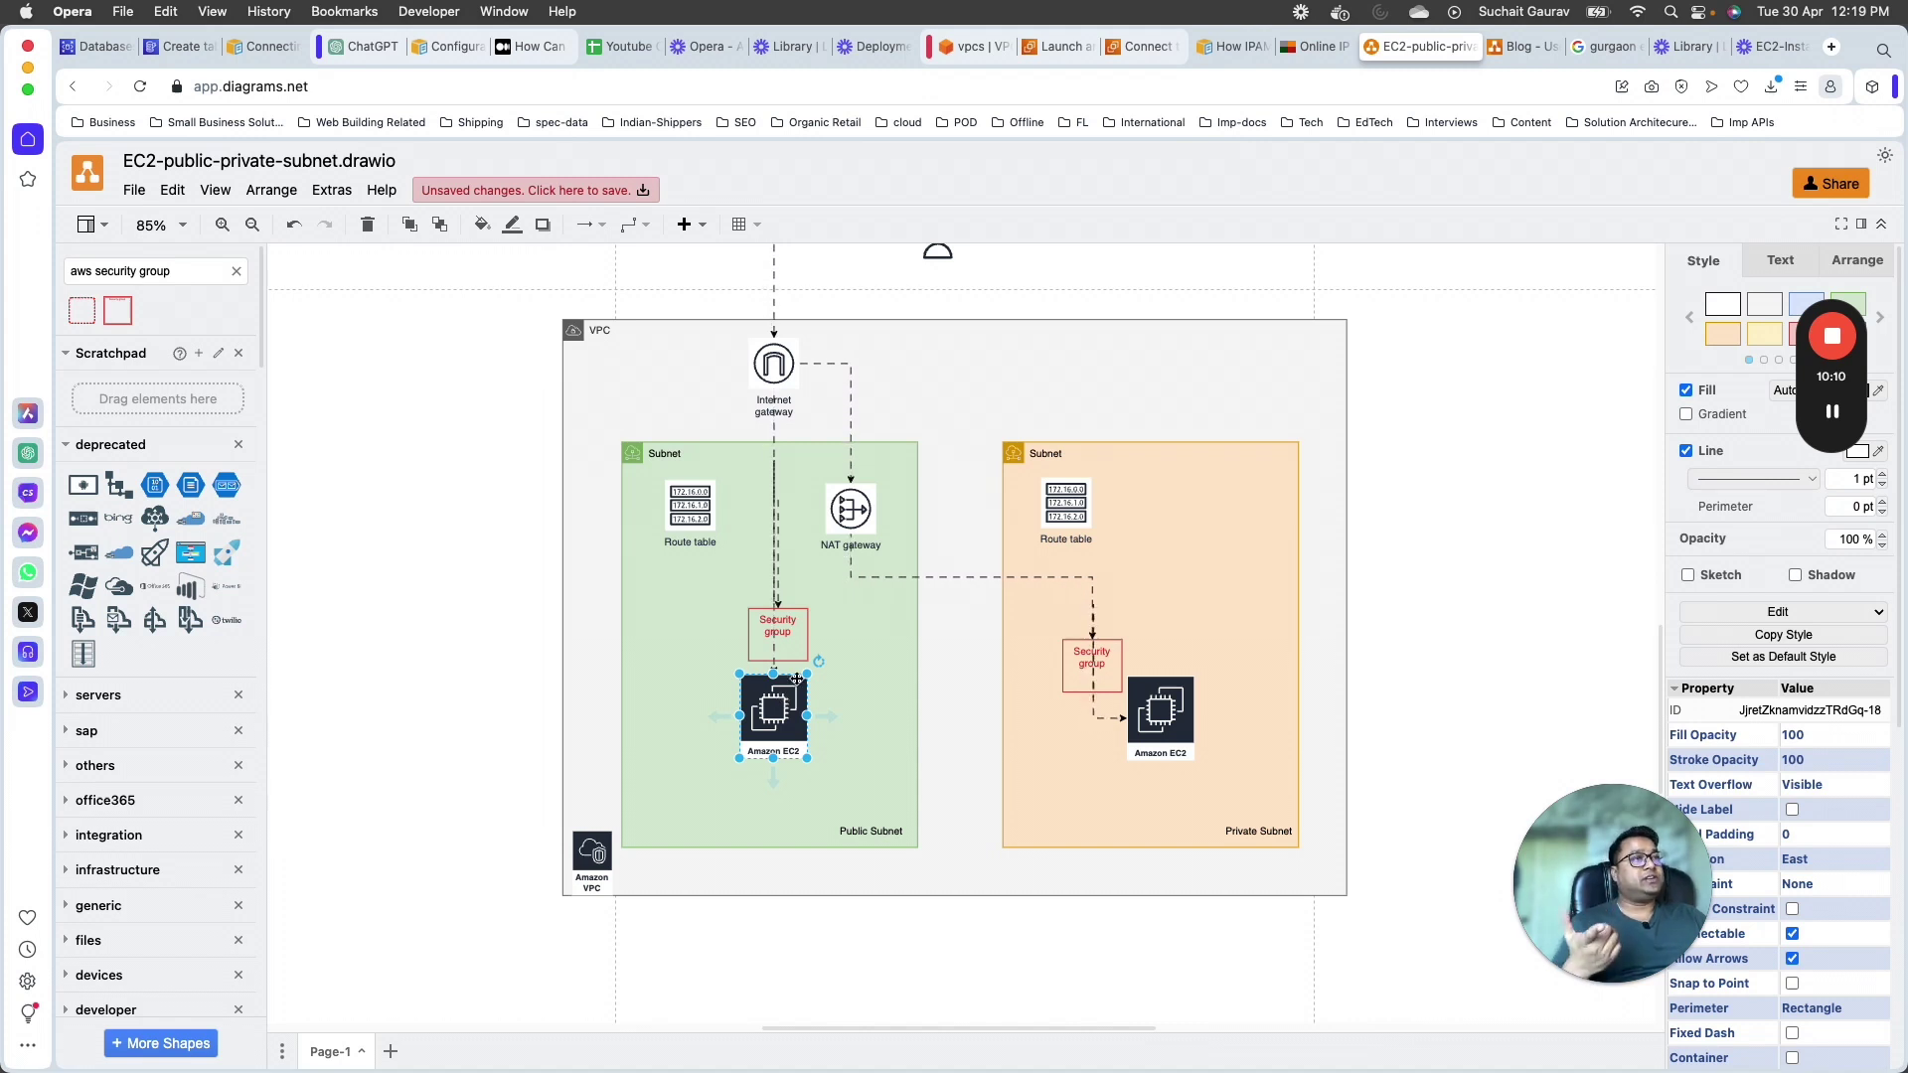
pyautogui.click(1151, 792)
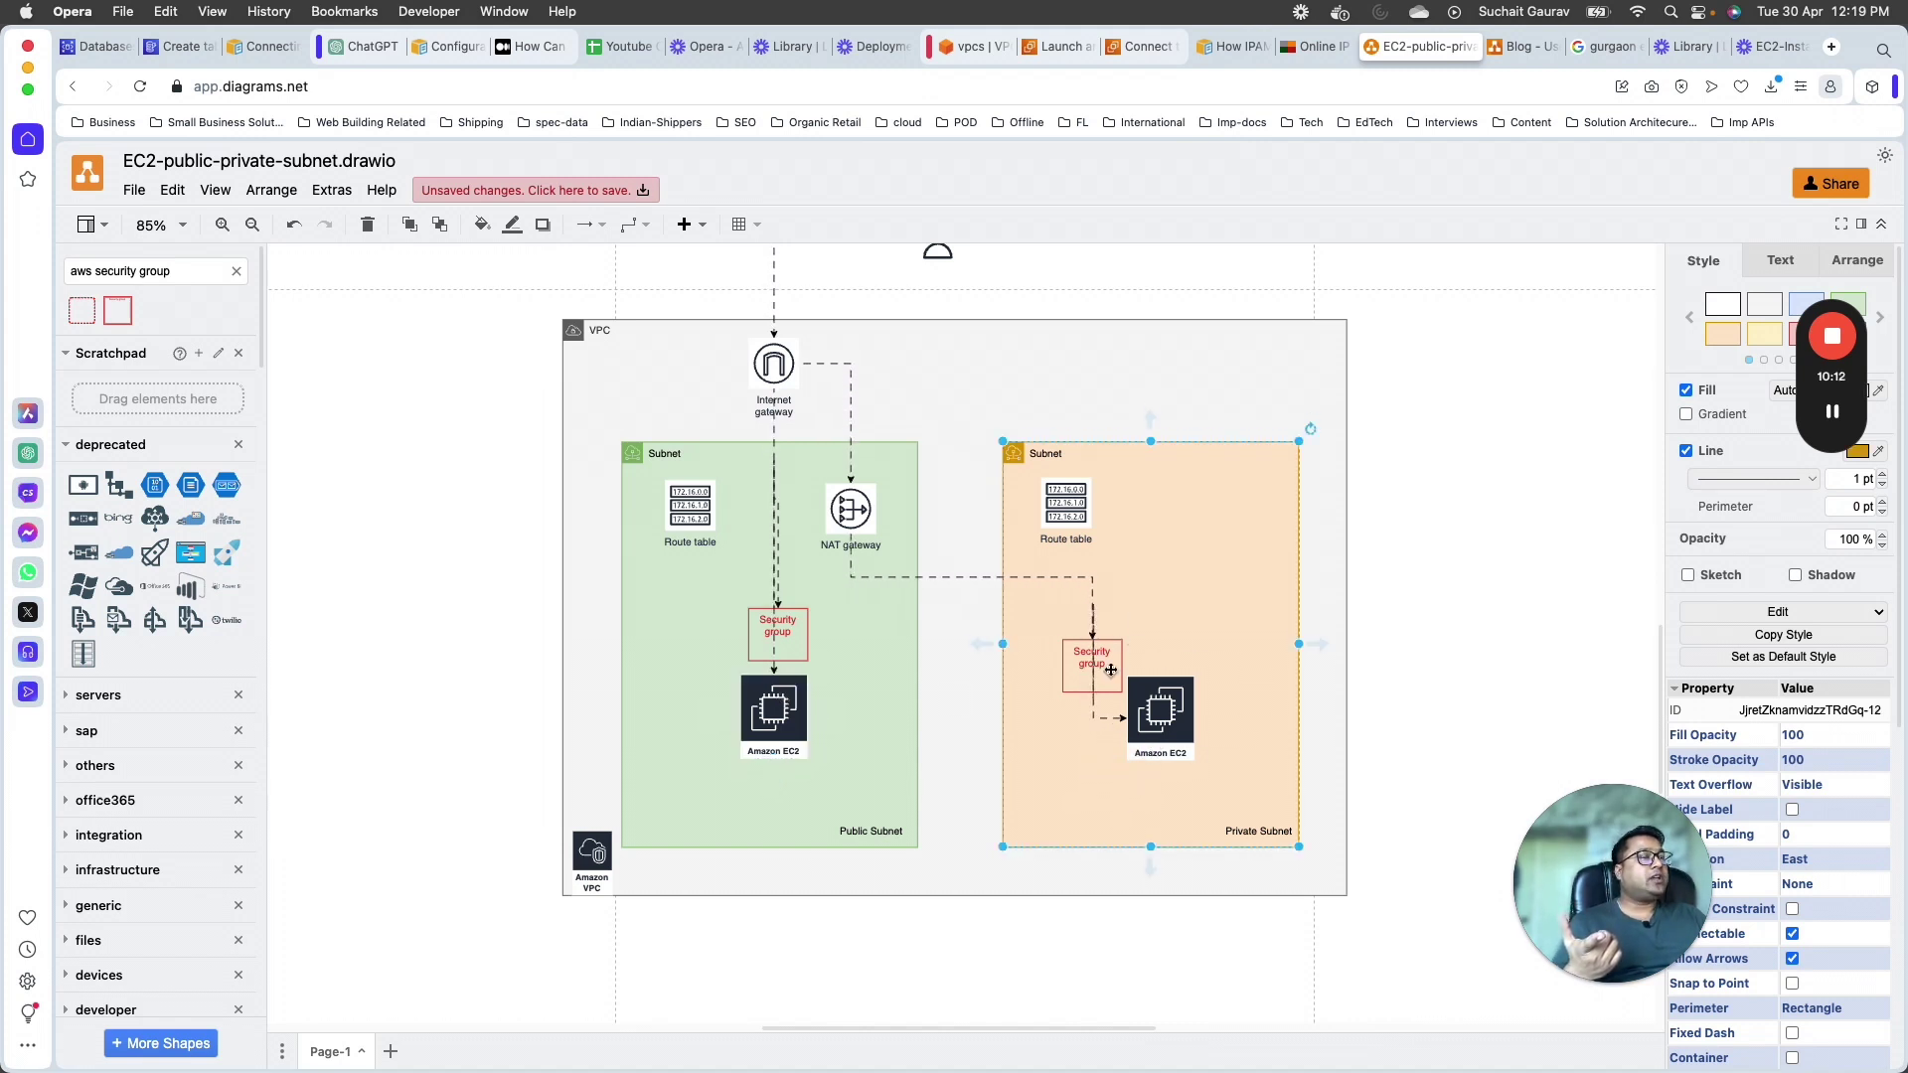
pyautogui.click(1143, 714)
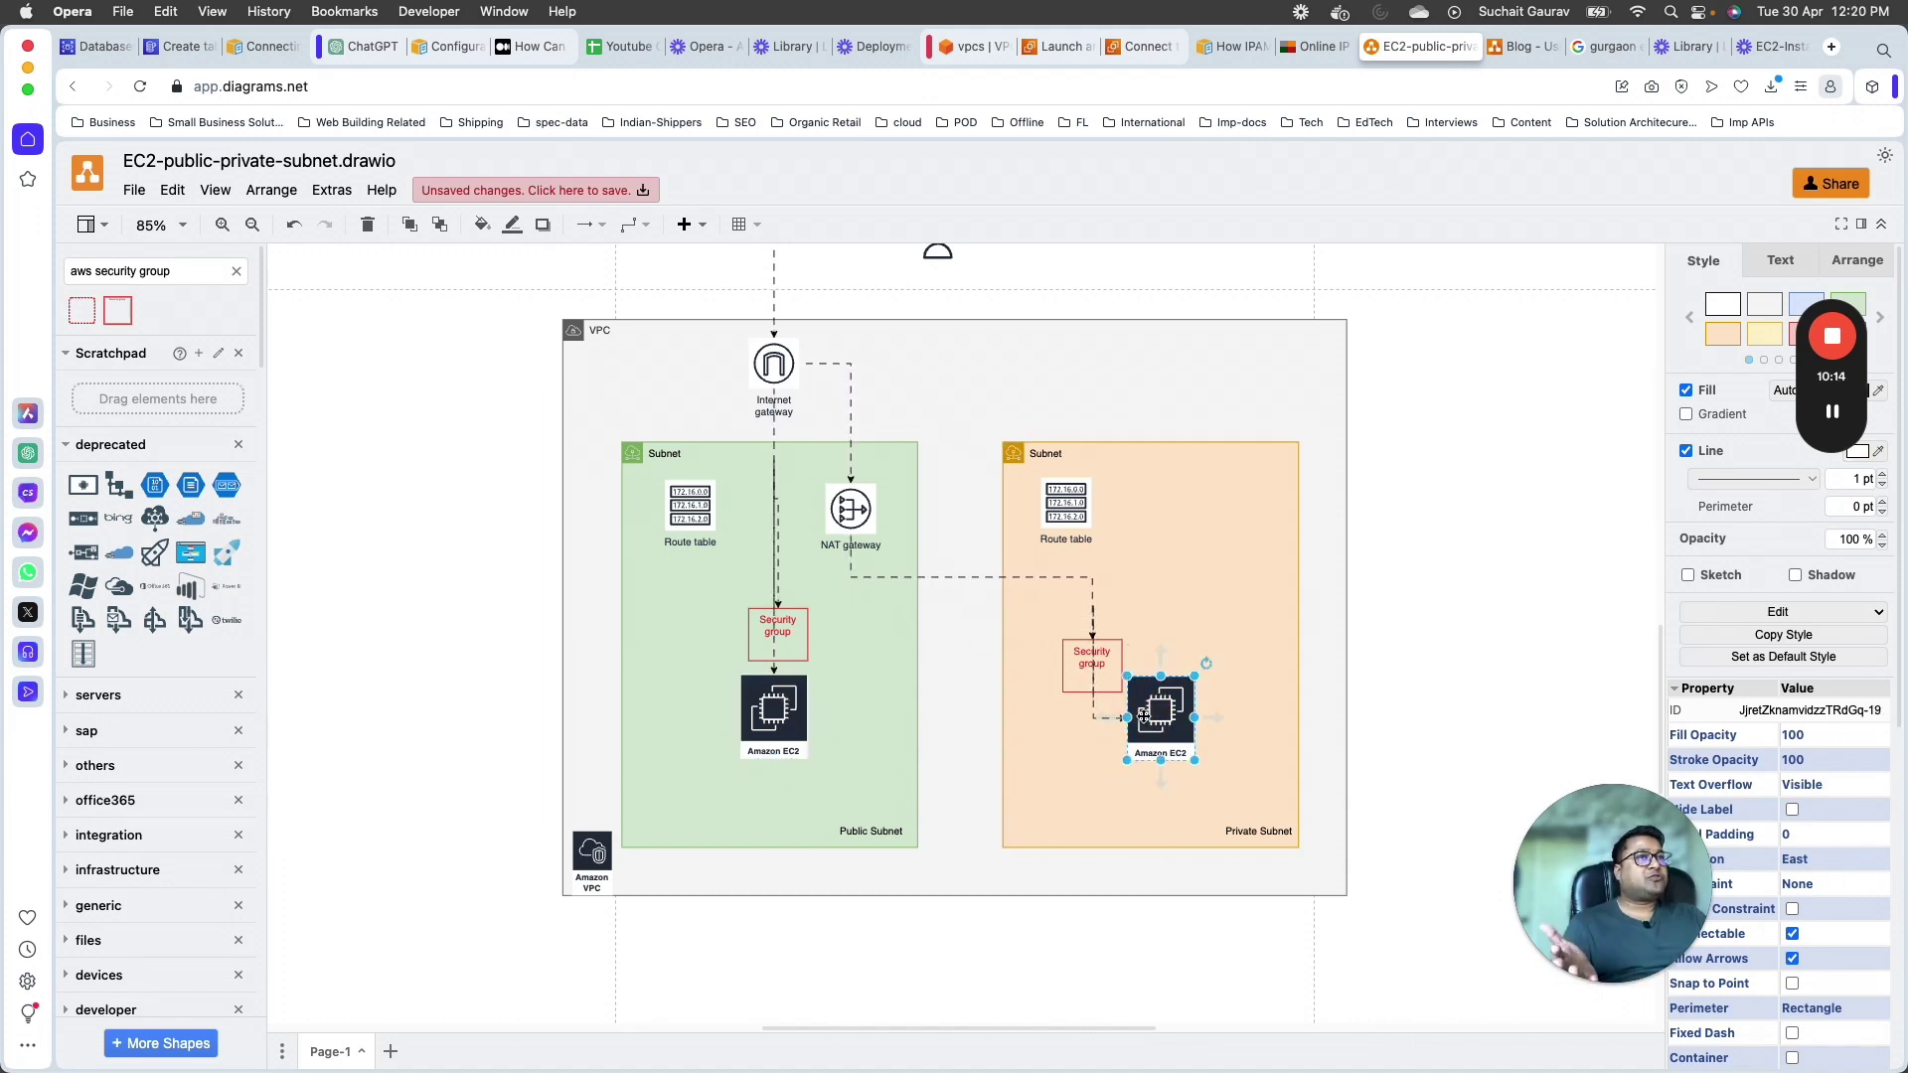
pyautogui.click(780, 701)
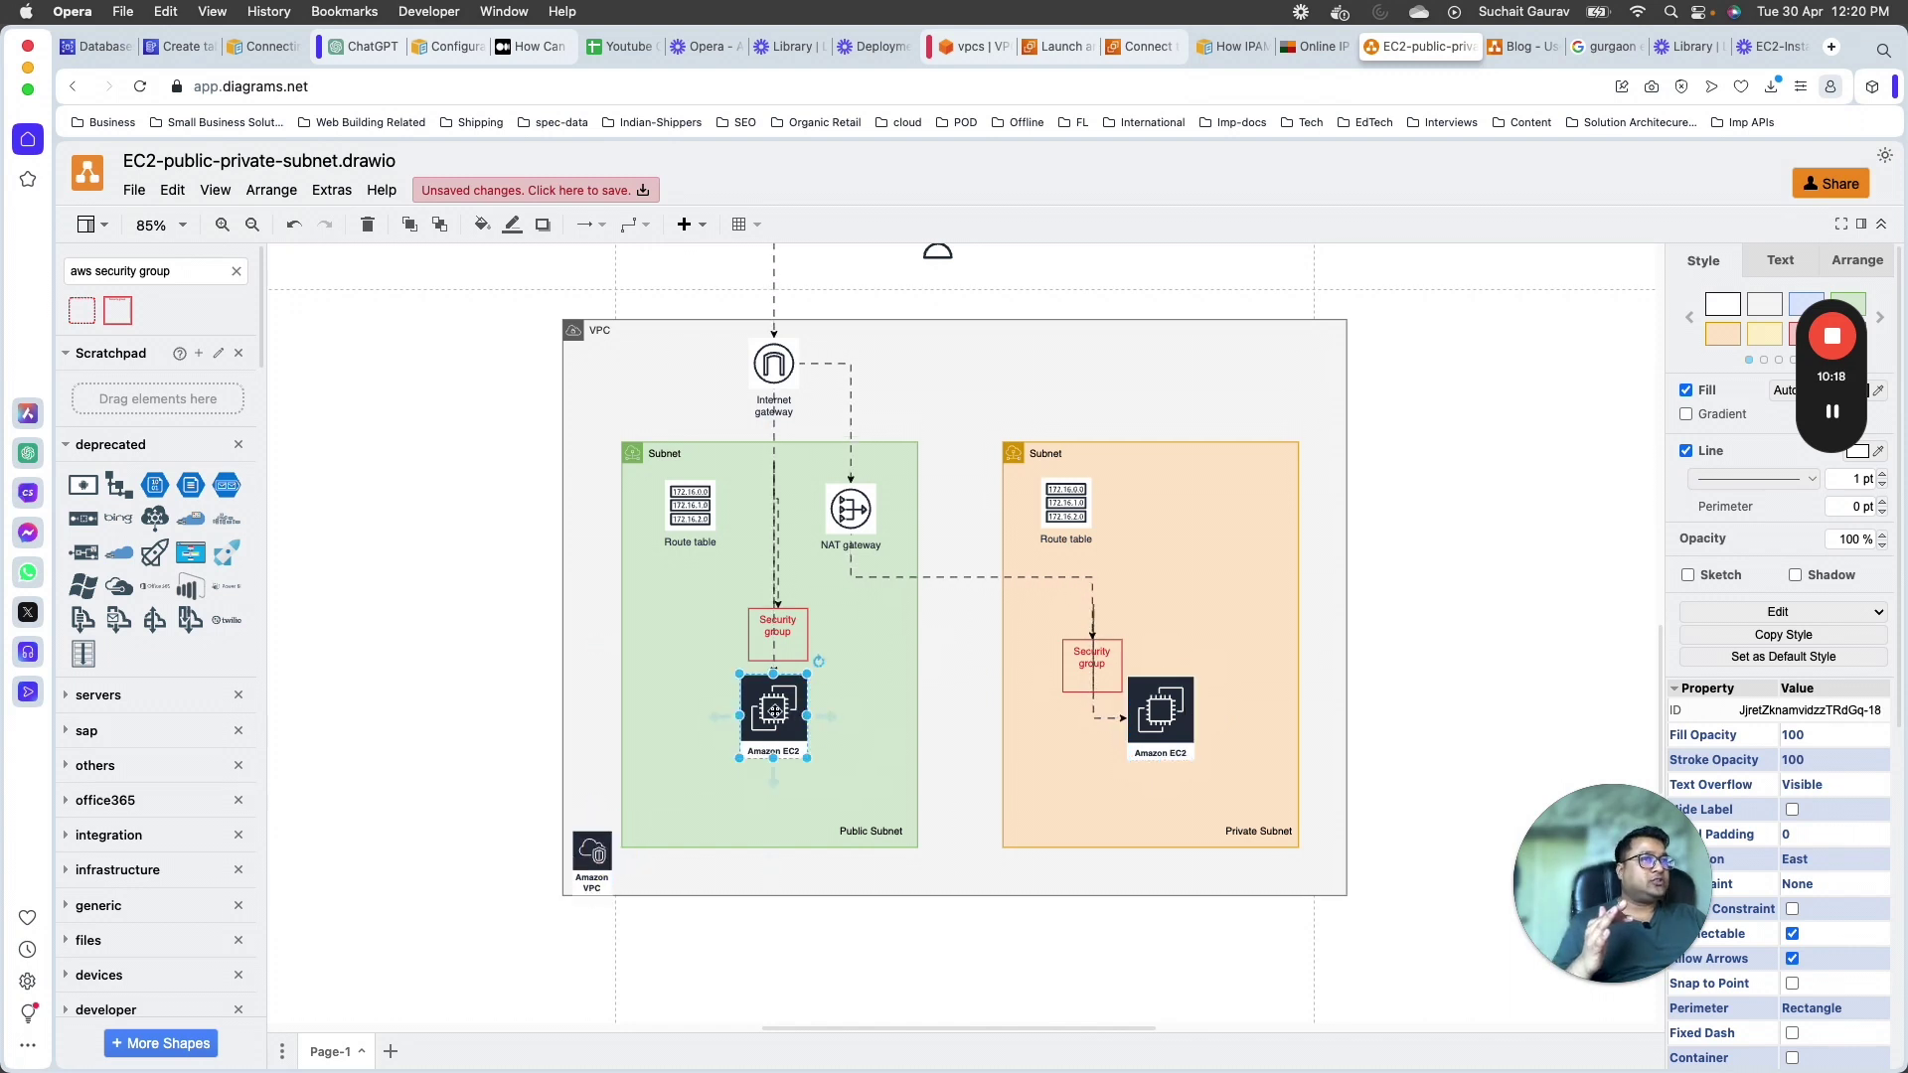
pyautogui.moveTo(1607, 895); pyautogui.dragTo(174, 909)
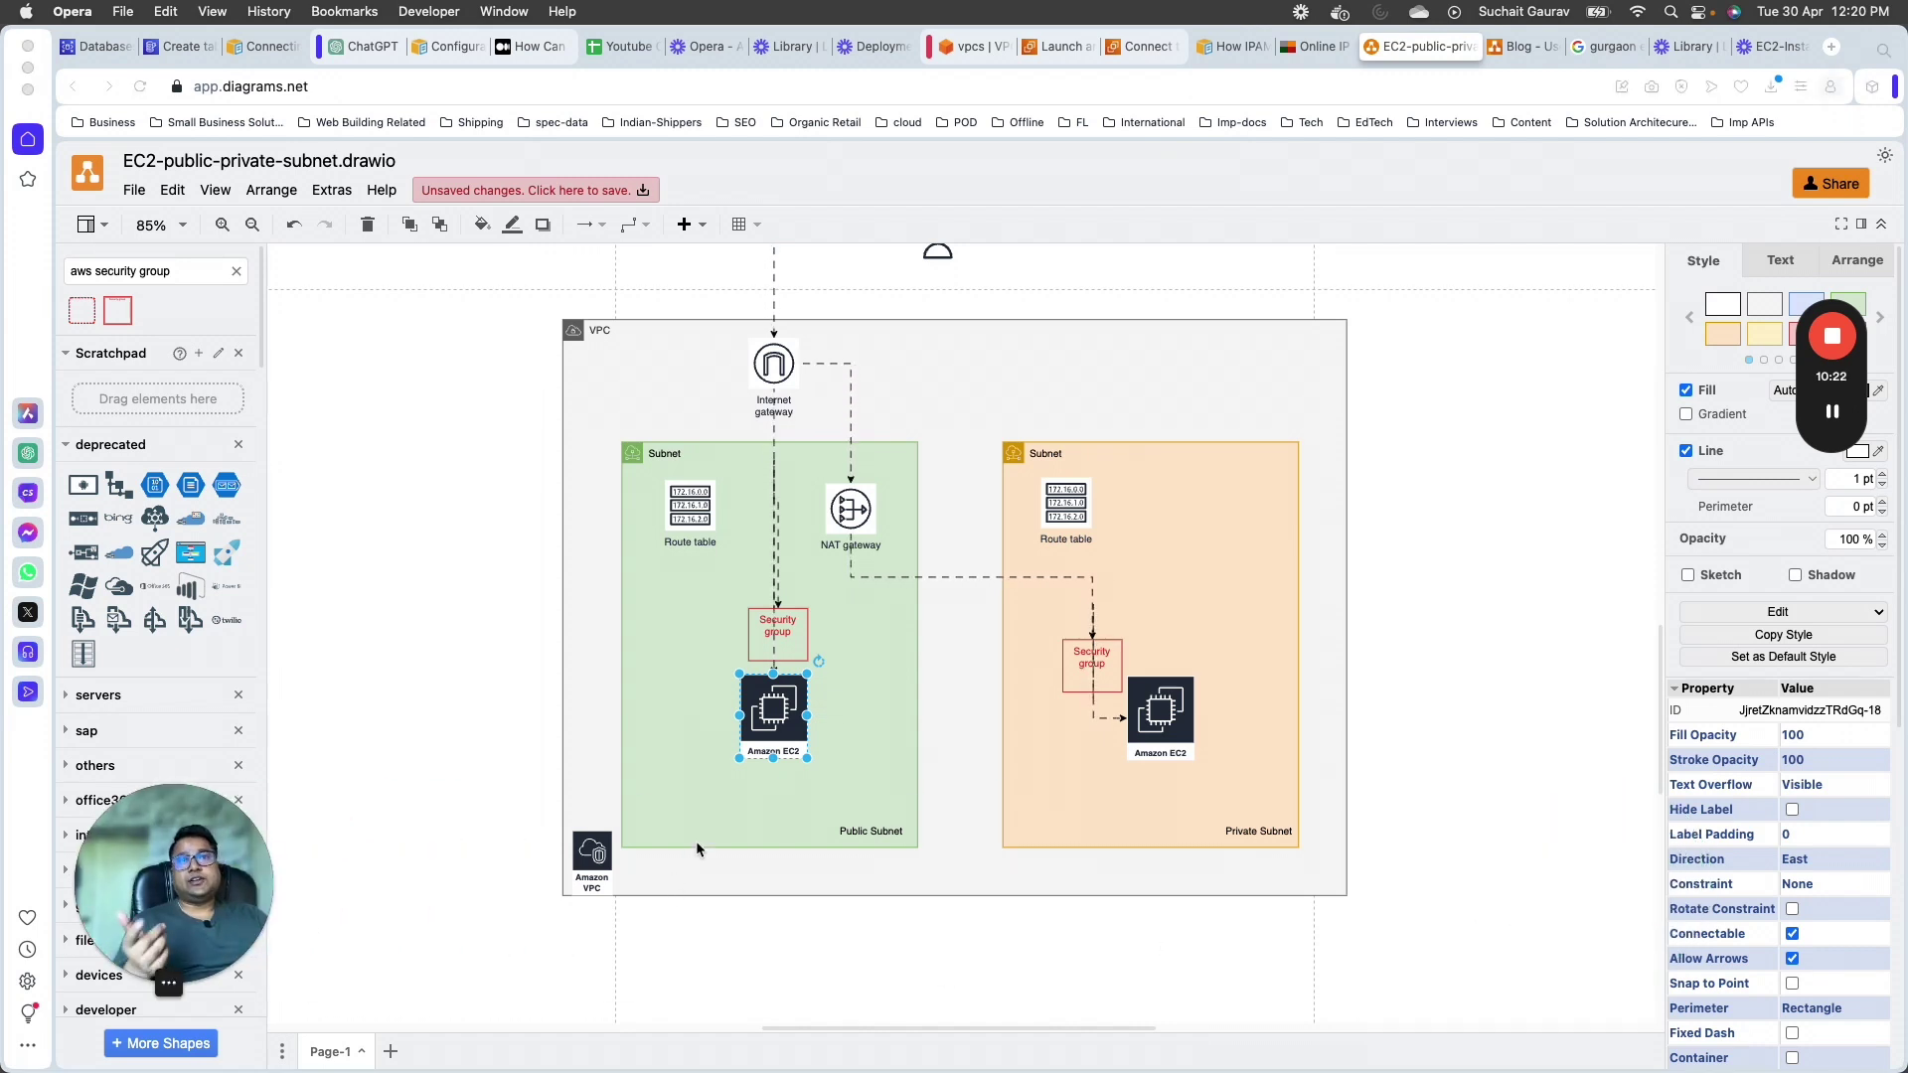
pyautogui.click(1182, 710)
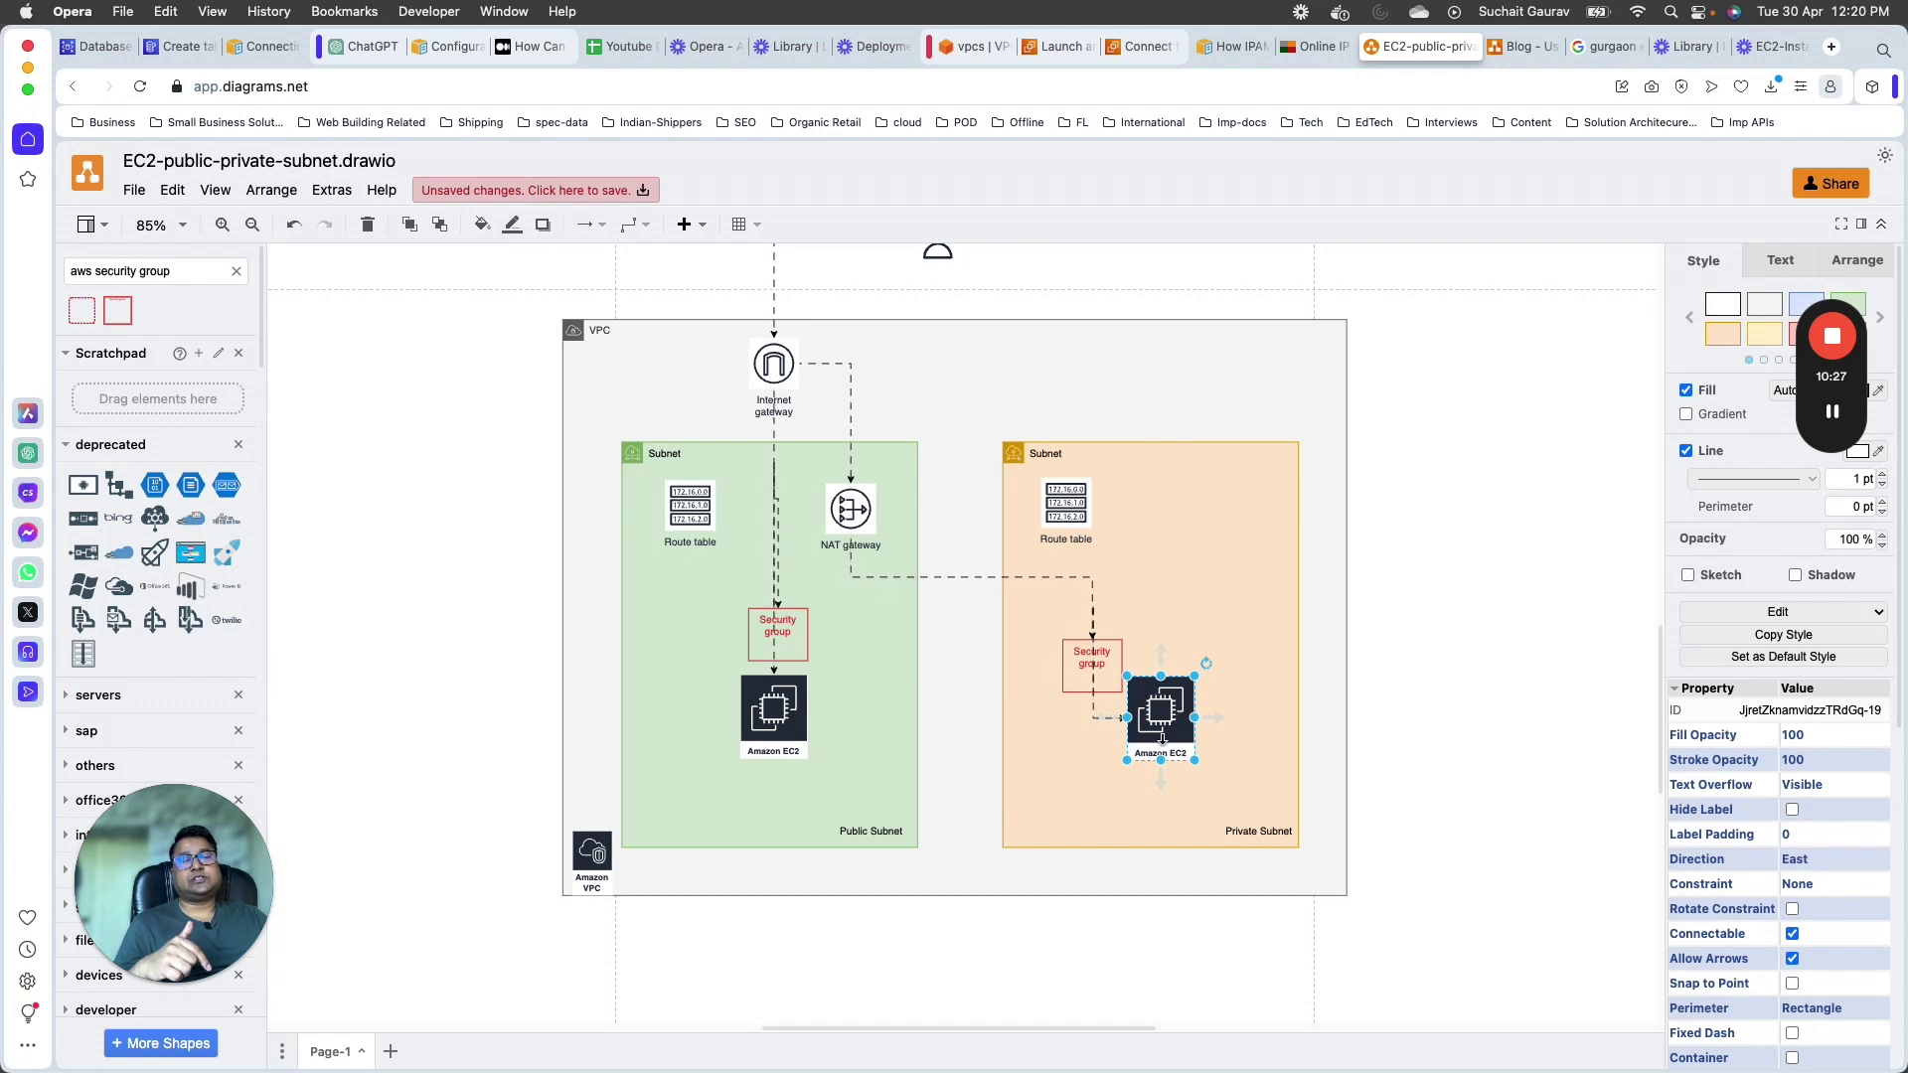
pyautogui.click(775, 526)
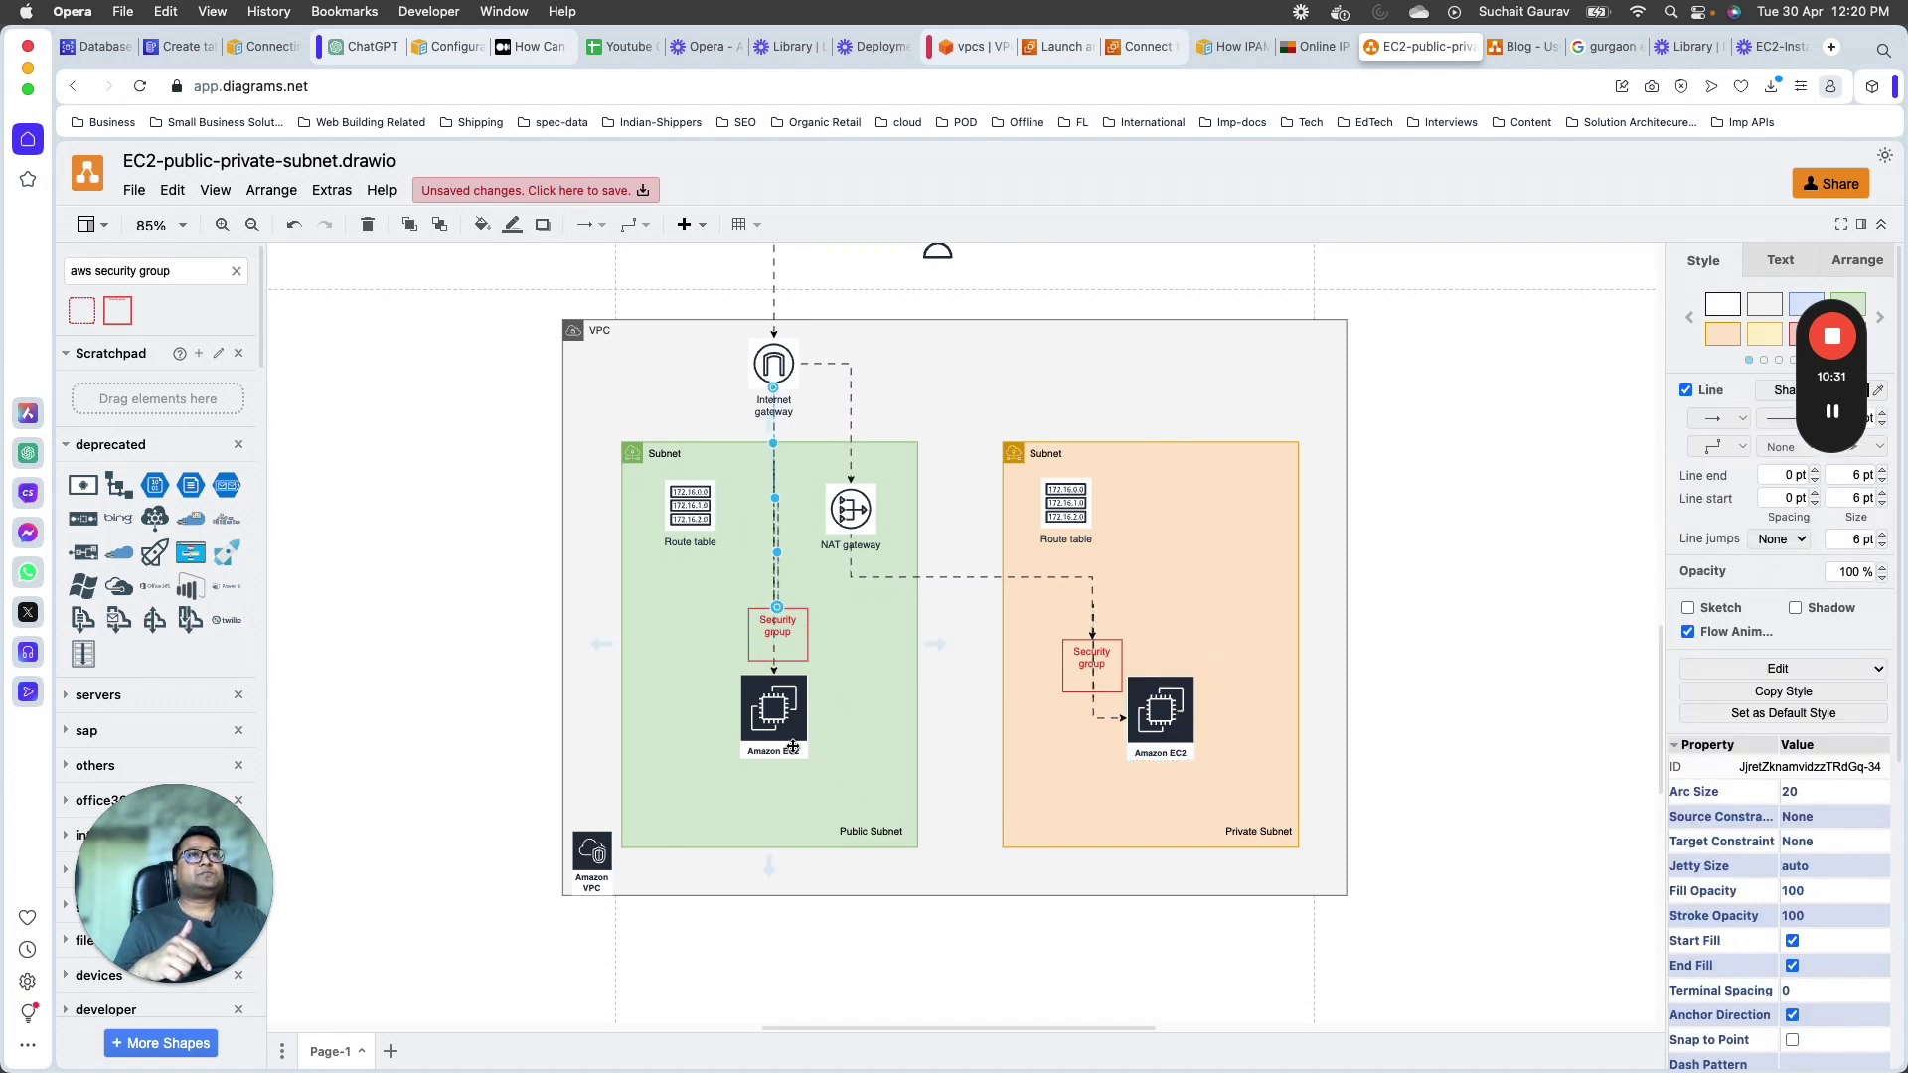
pyautogui.click(774, 708)
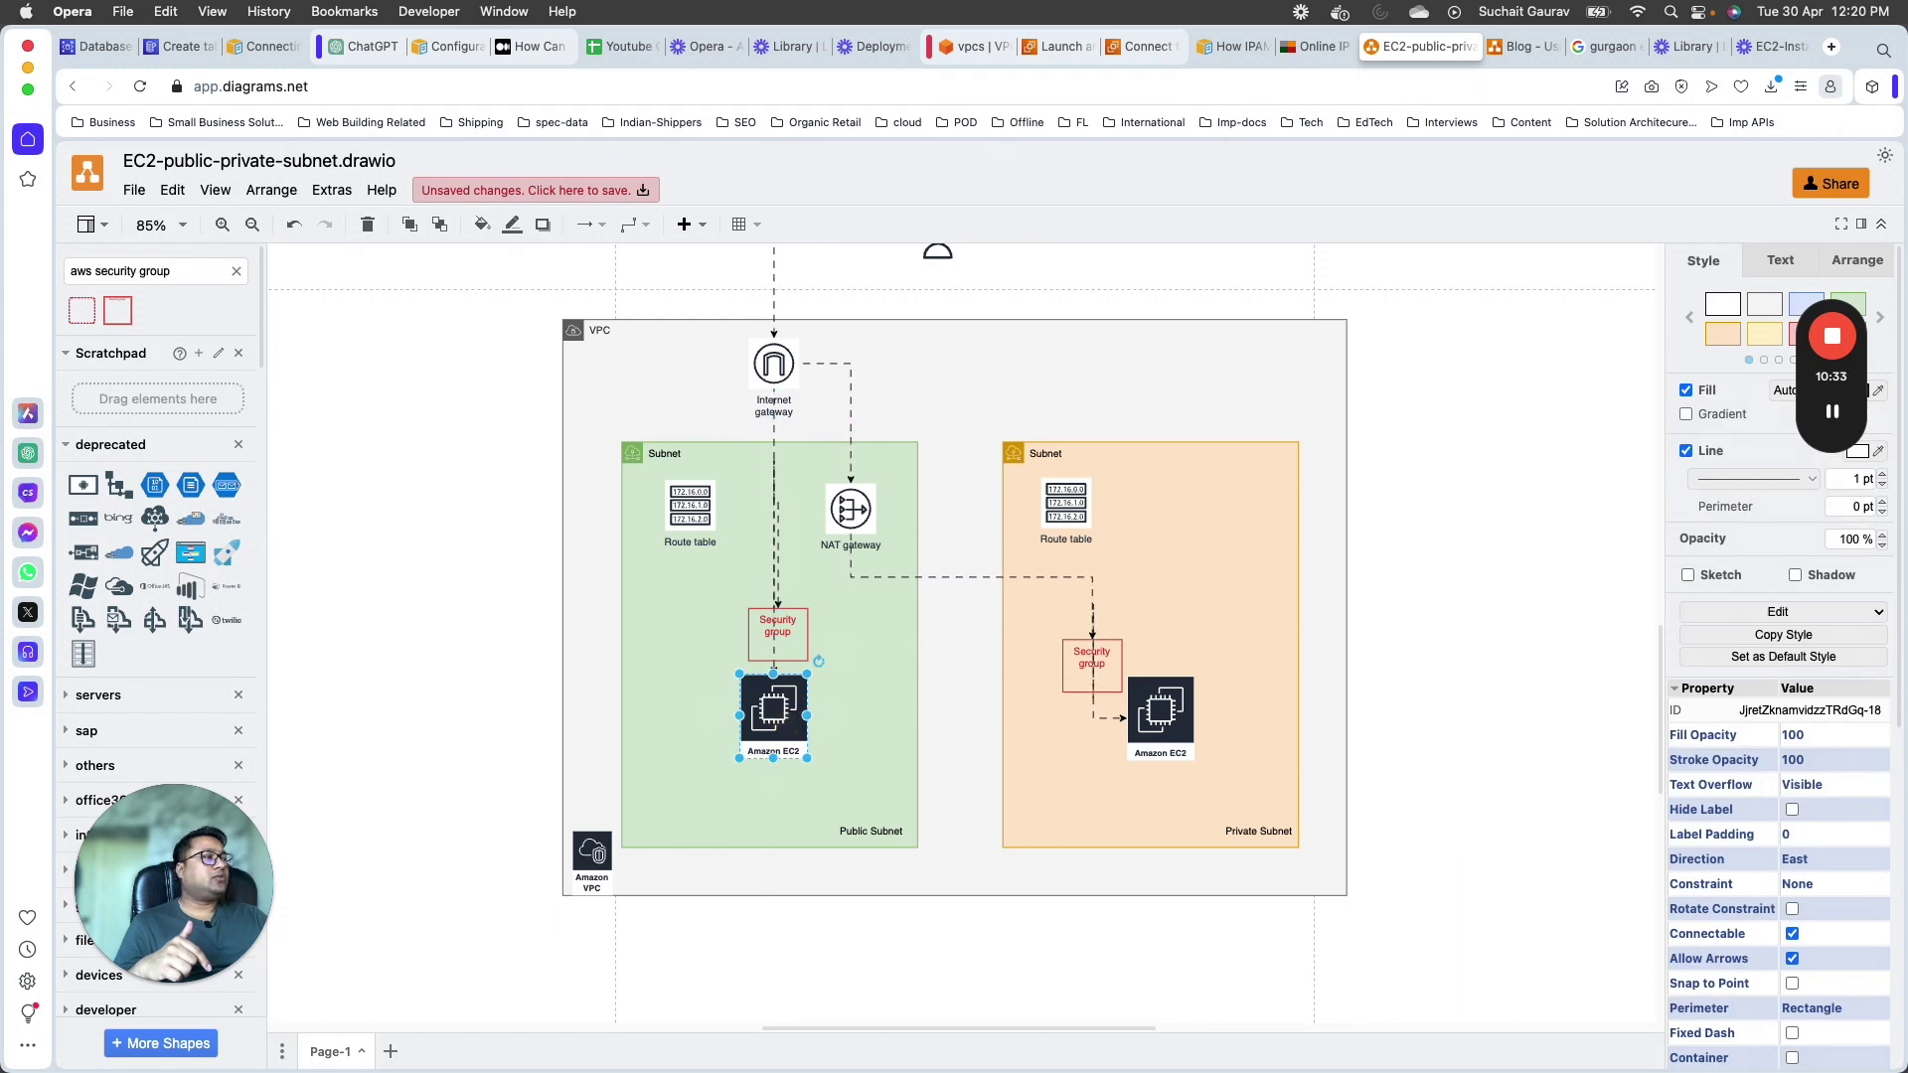
pyautogui.press('super+Tab')
pyautogui.press('Up')
pyautogui.press('Up')
pyautogui.press('Up')
pyautogui.press('Up')
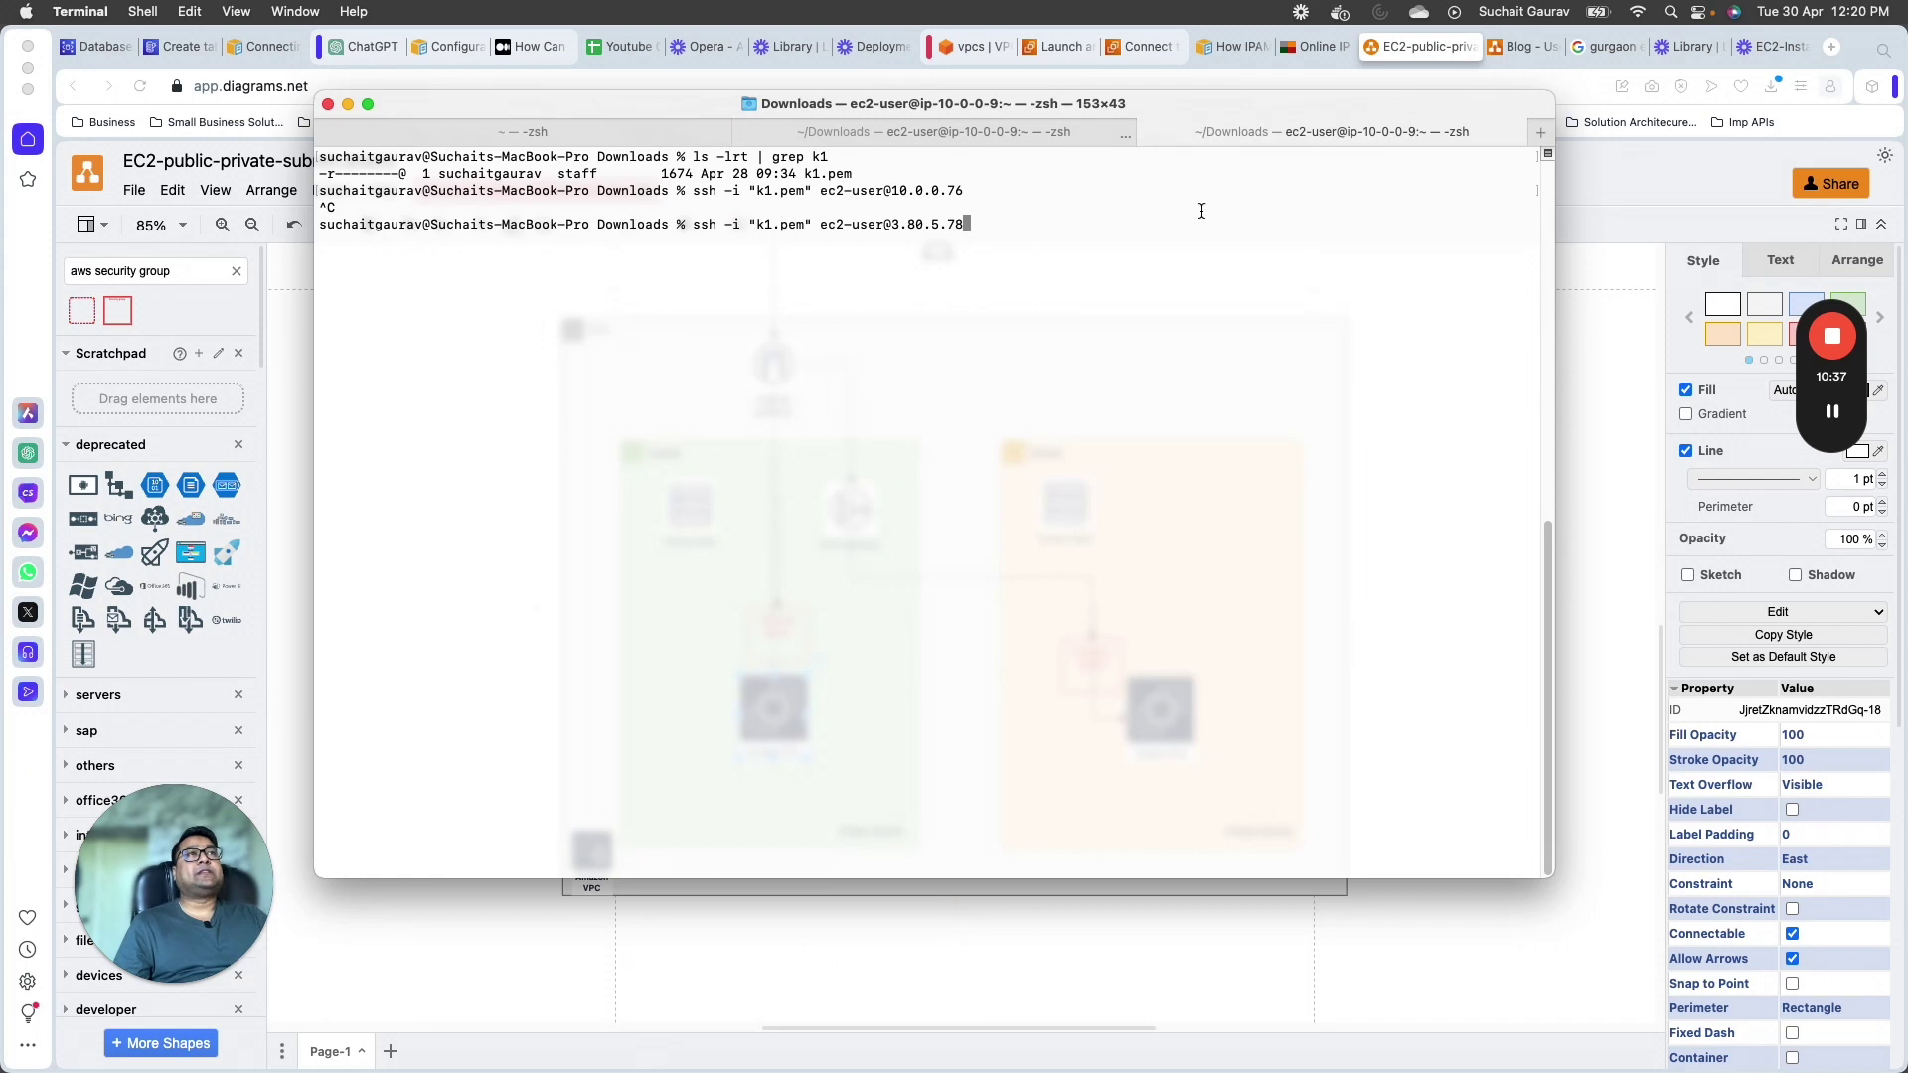
pyautogui.moveTo(891, 225); pyautogui.dragTo(963, 225)
pyautogui.click(767, 958)
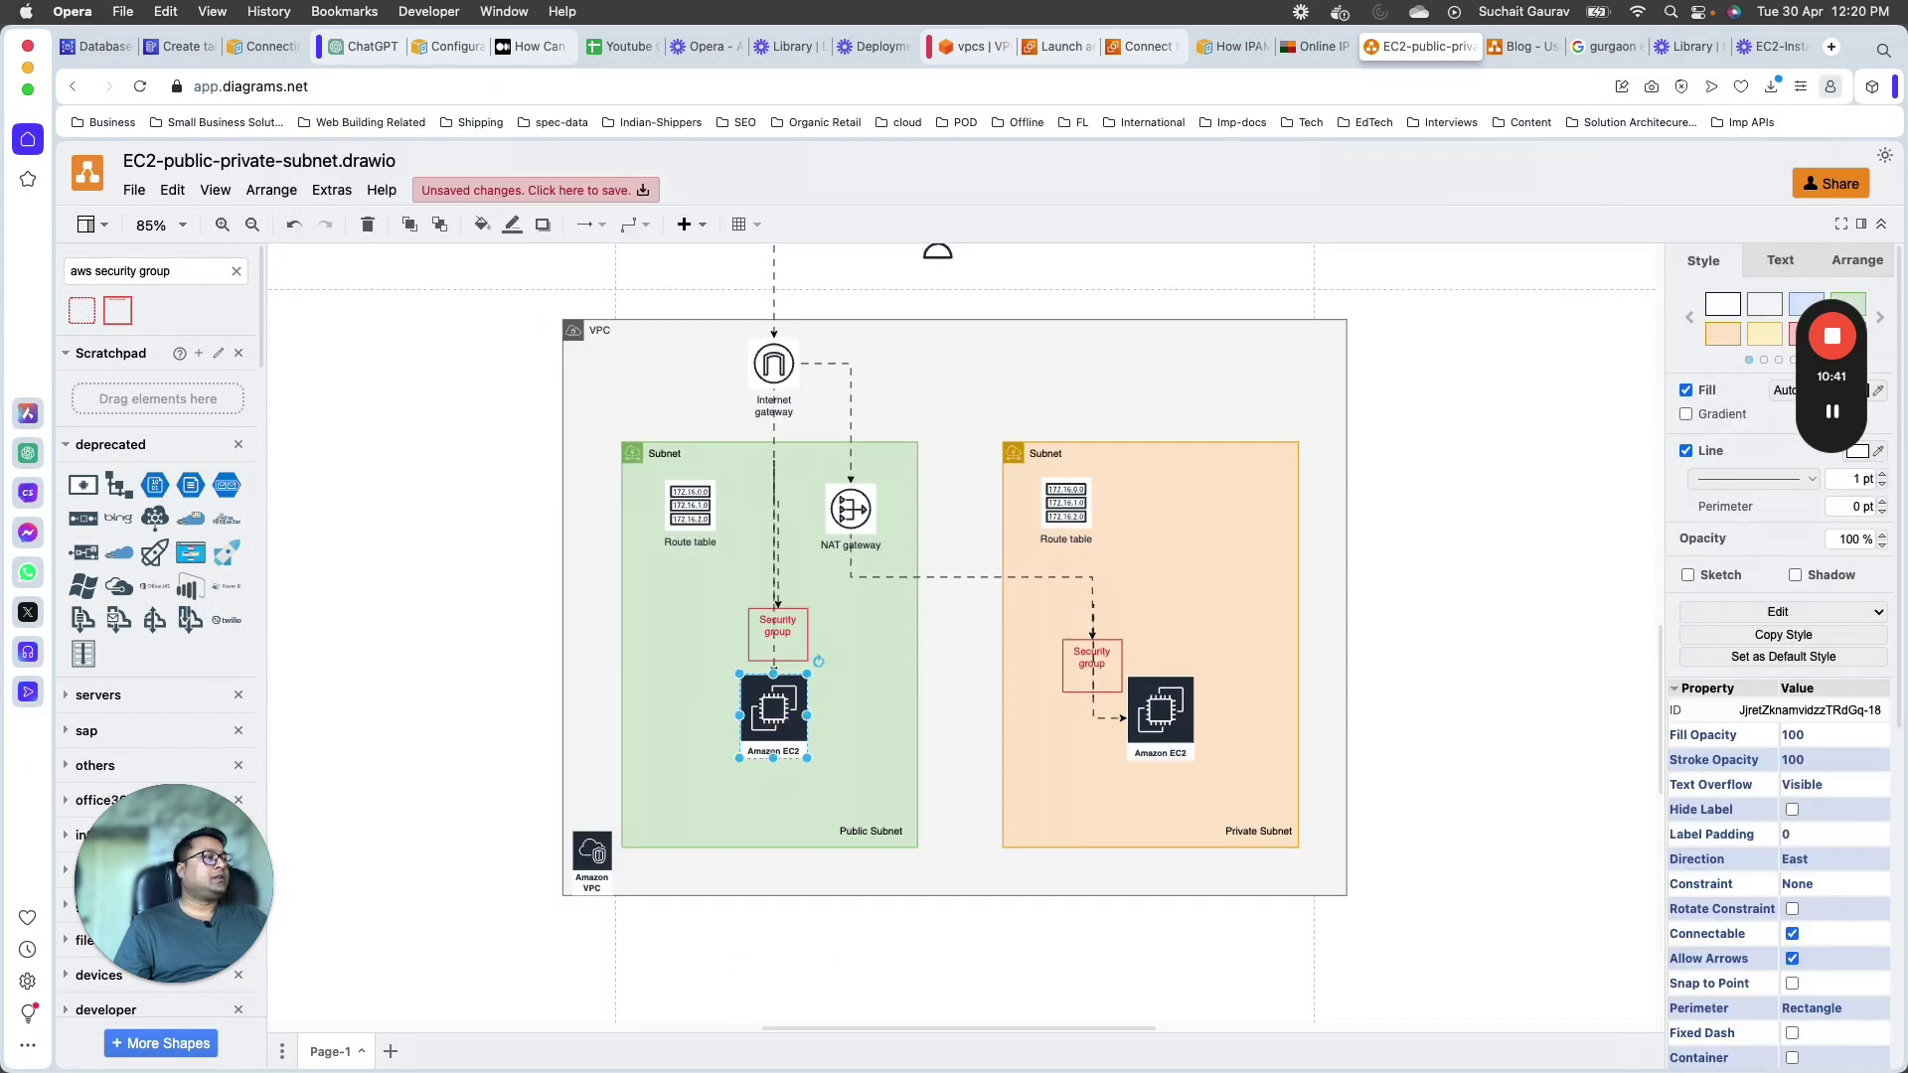
pyautogui.press('super+Tab')
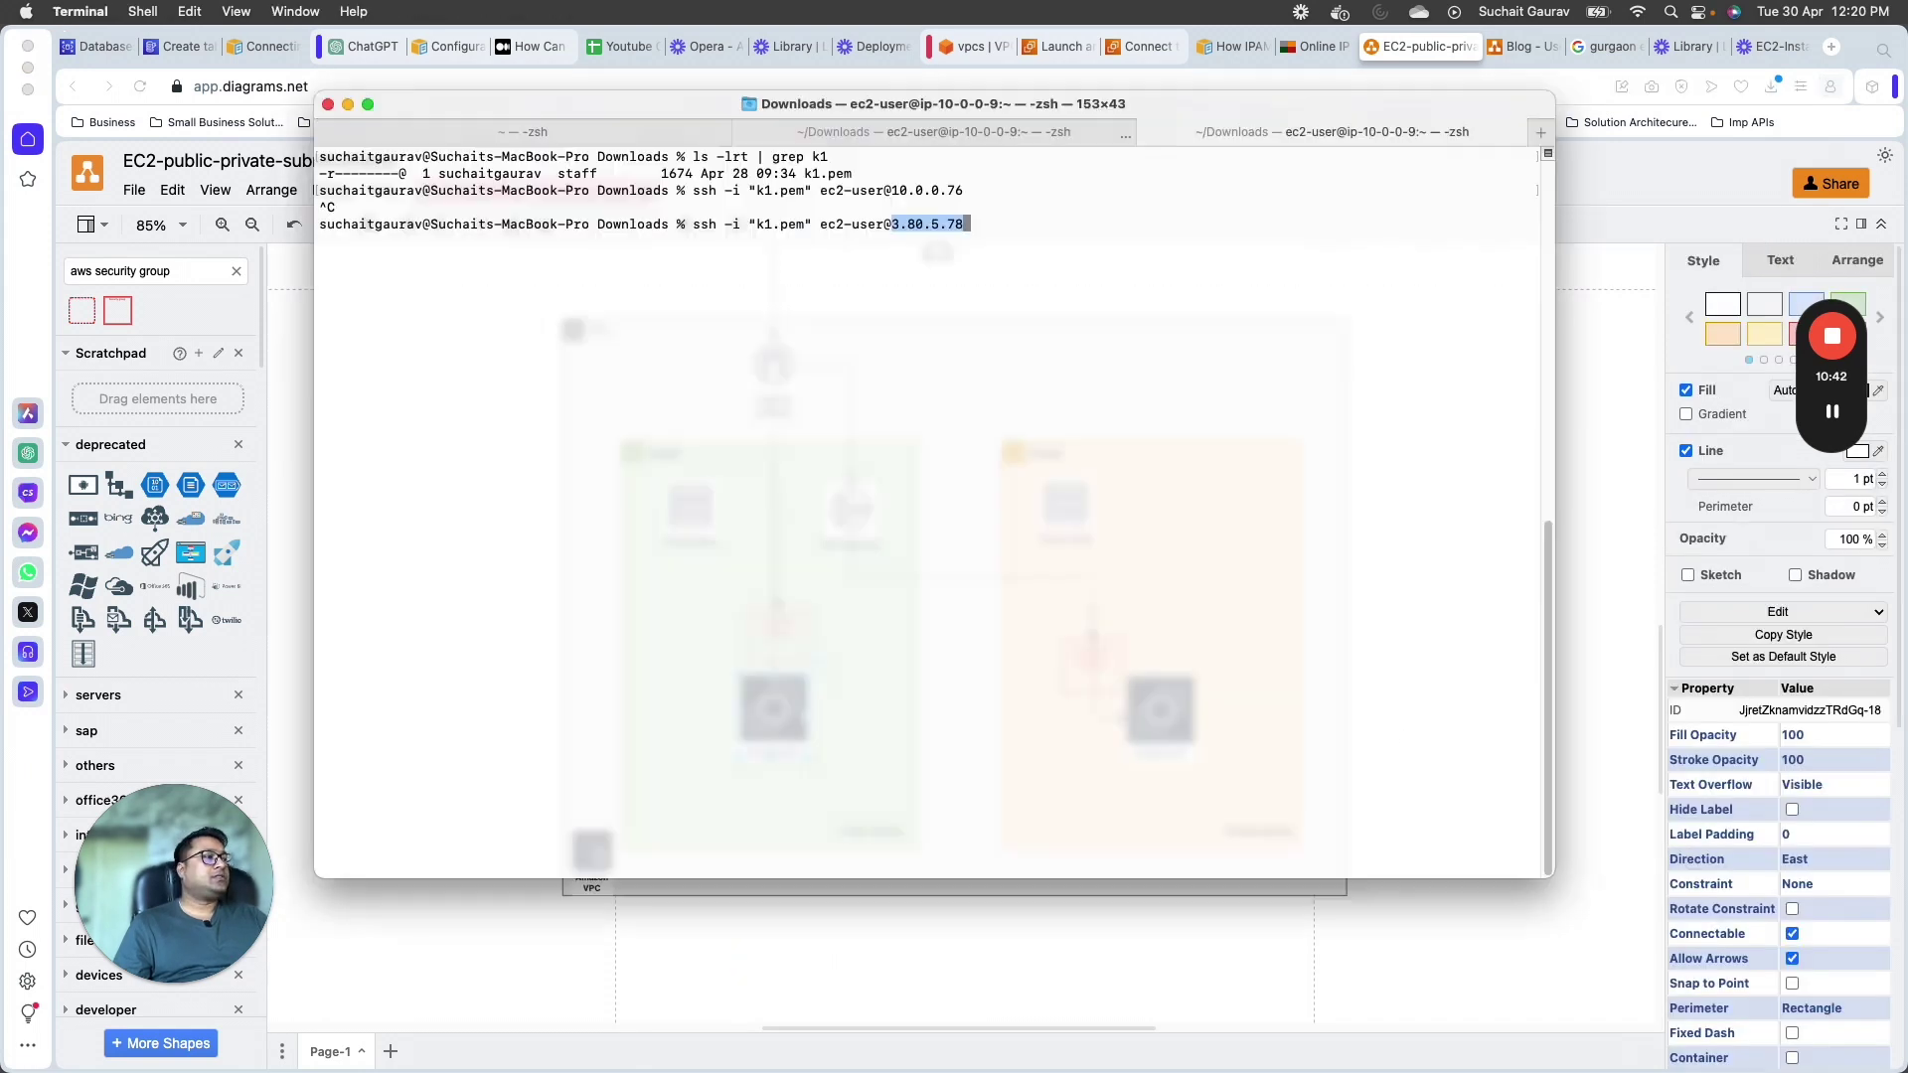
# Step: Open the EC2 instances list in a separate browser tab, widen the Name column and open LearningLectureVPC-Public's details
pyautogui.click(1572, 755)
pyautogui.click(1153, 46)
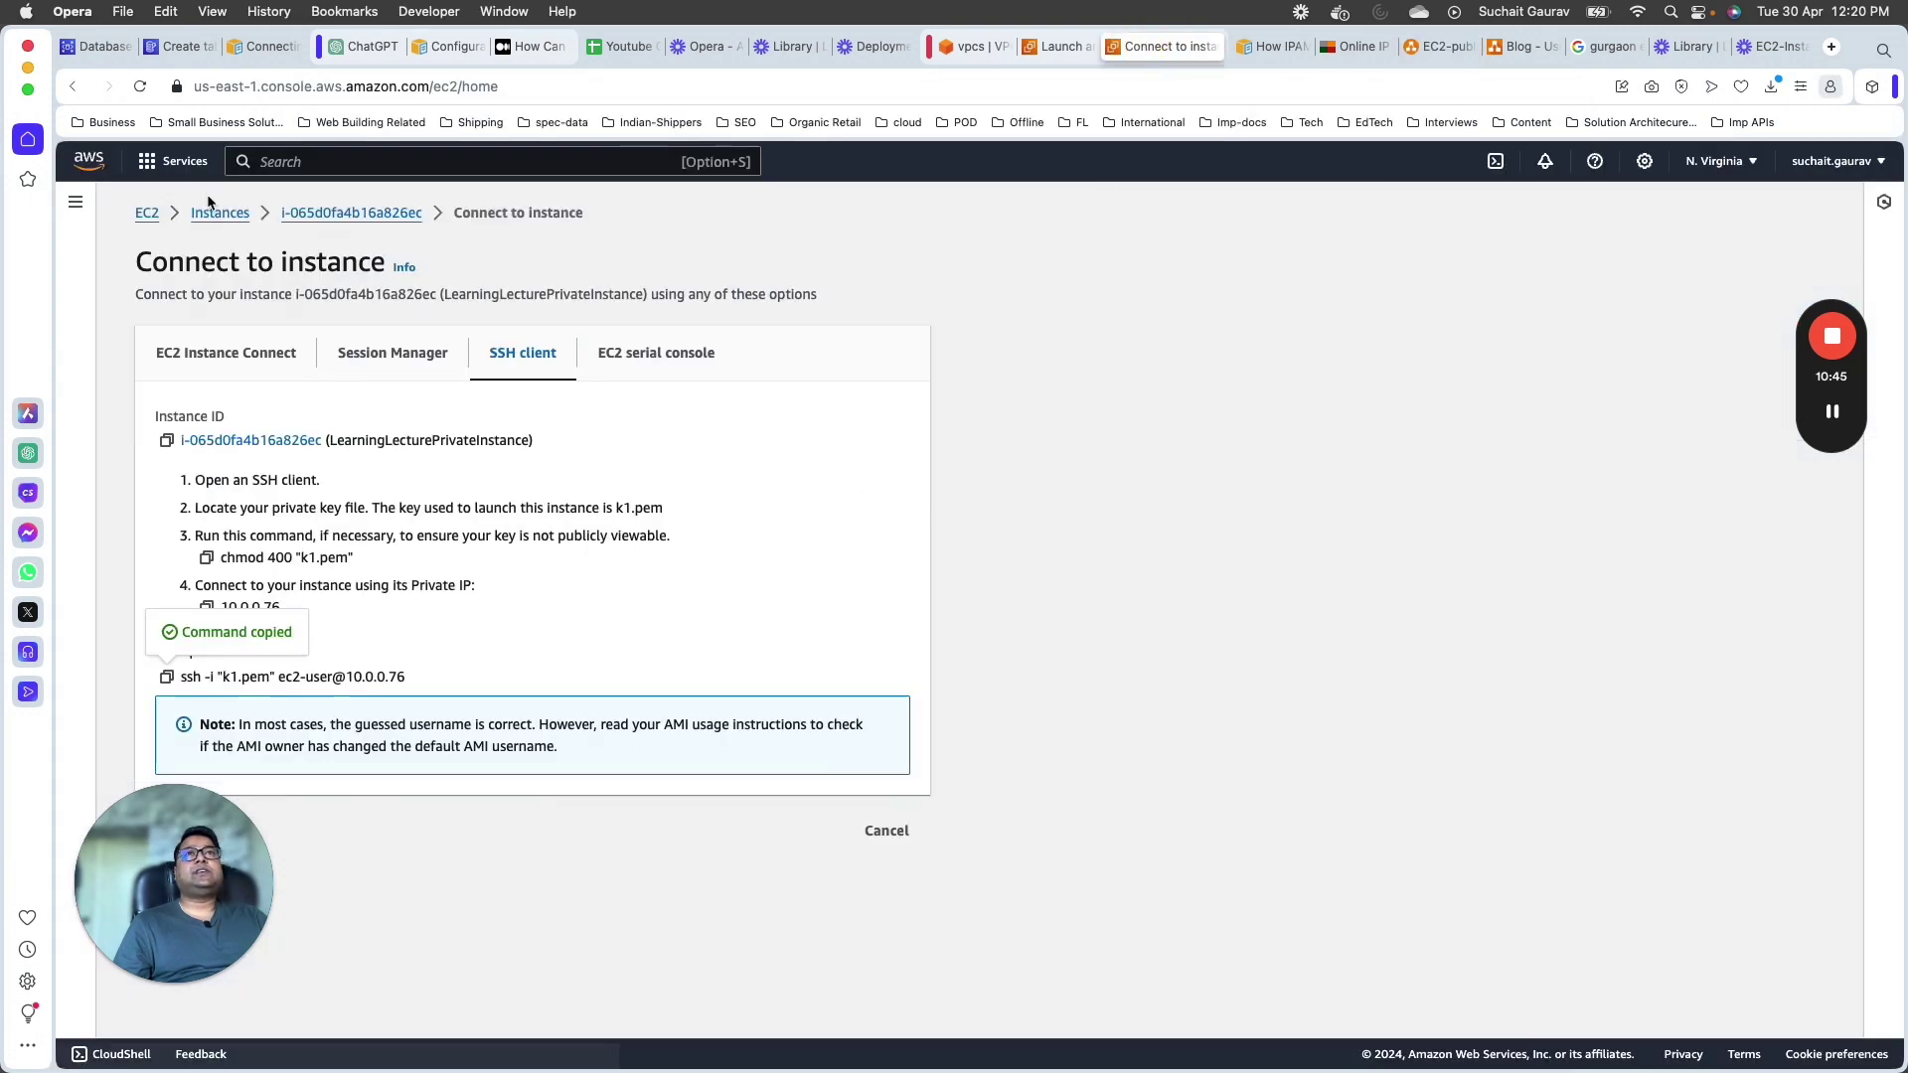
pyautogui.rightClick(236, 219)
pyautogui.click(307, 235)
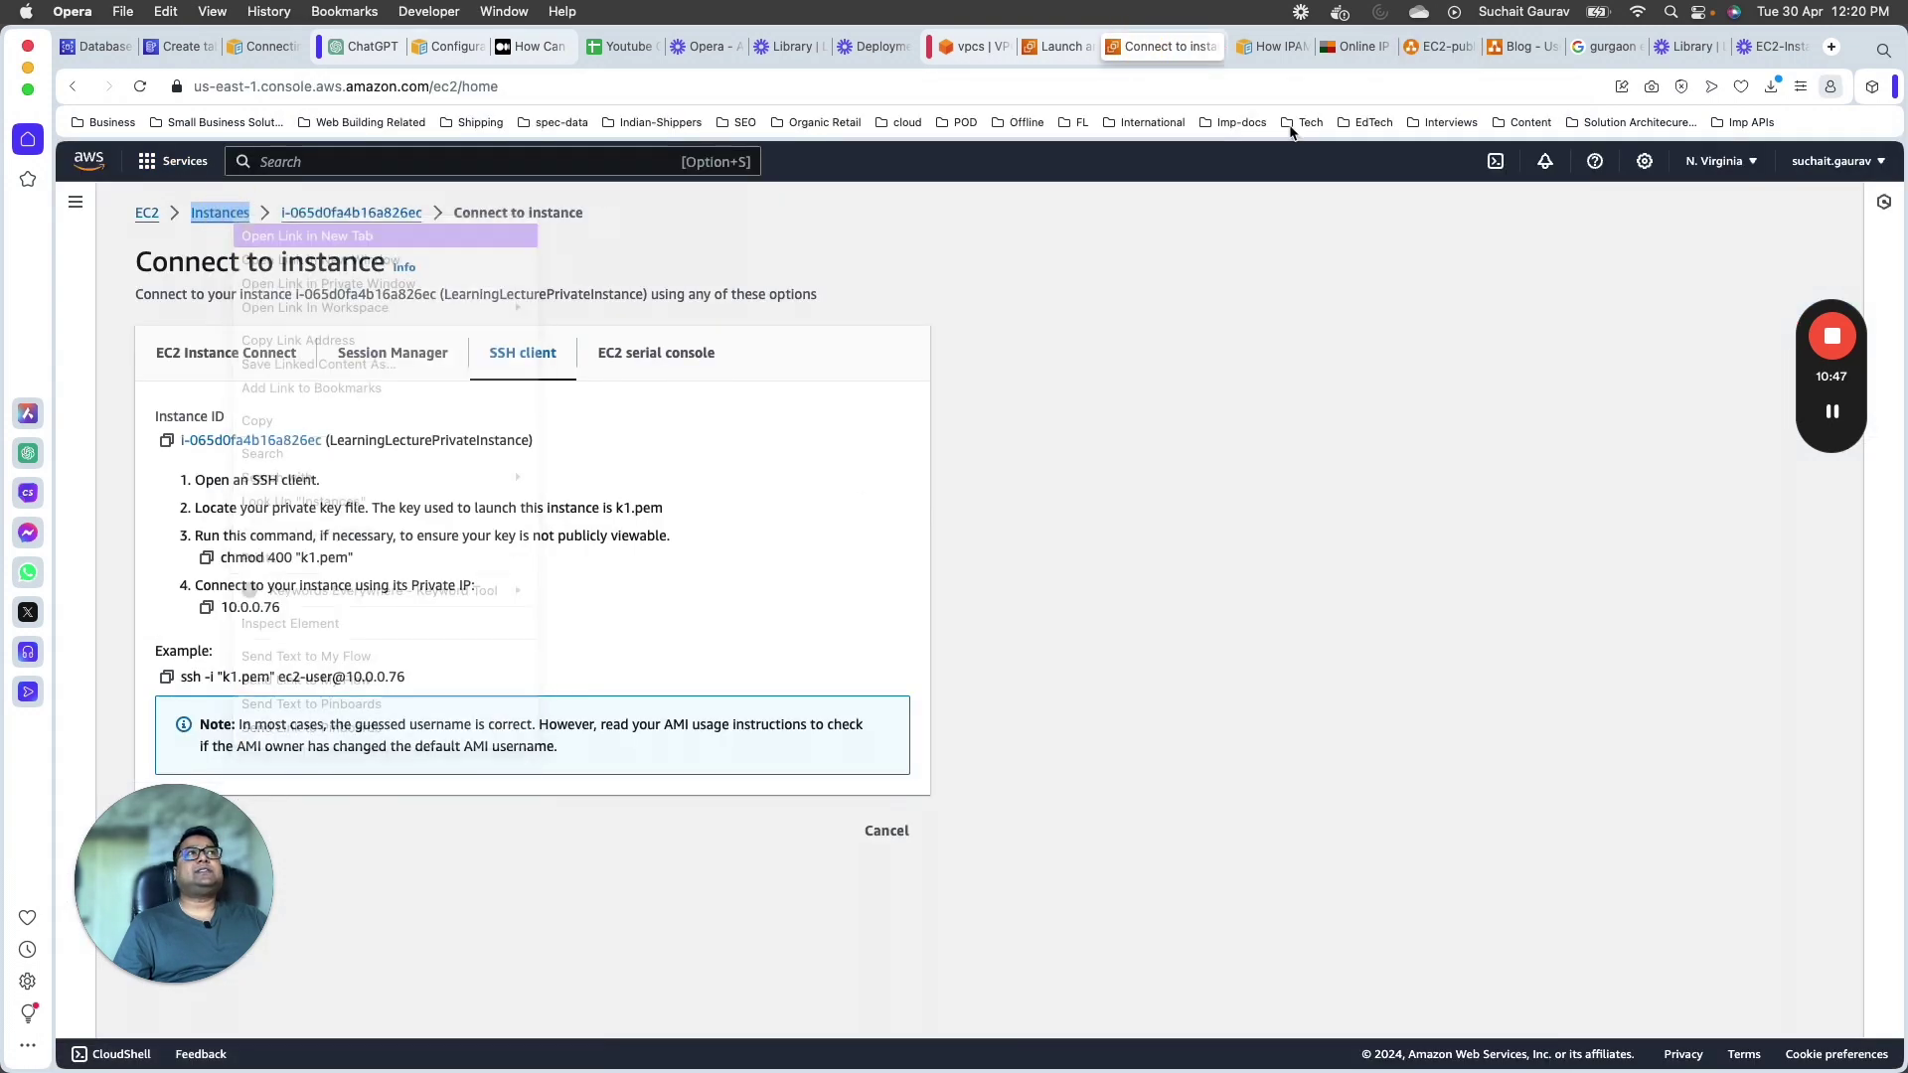
pyautogui.click(1217, 47)
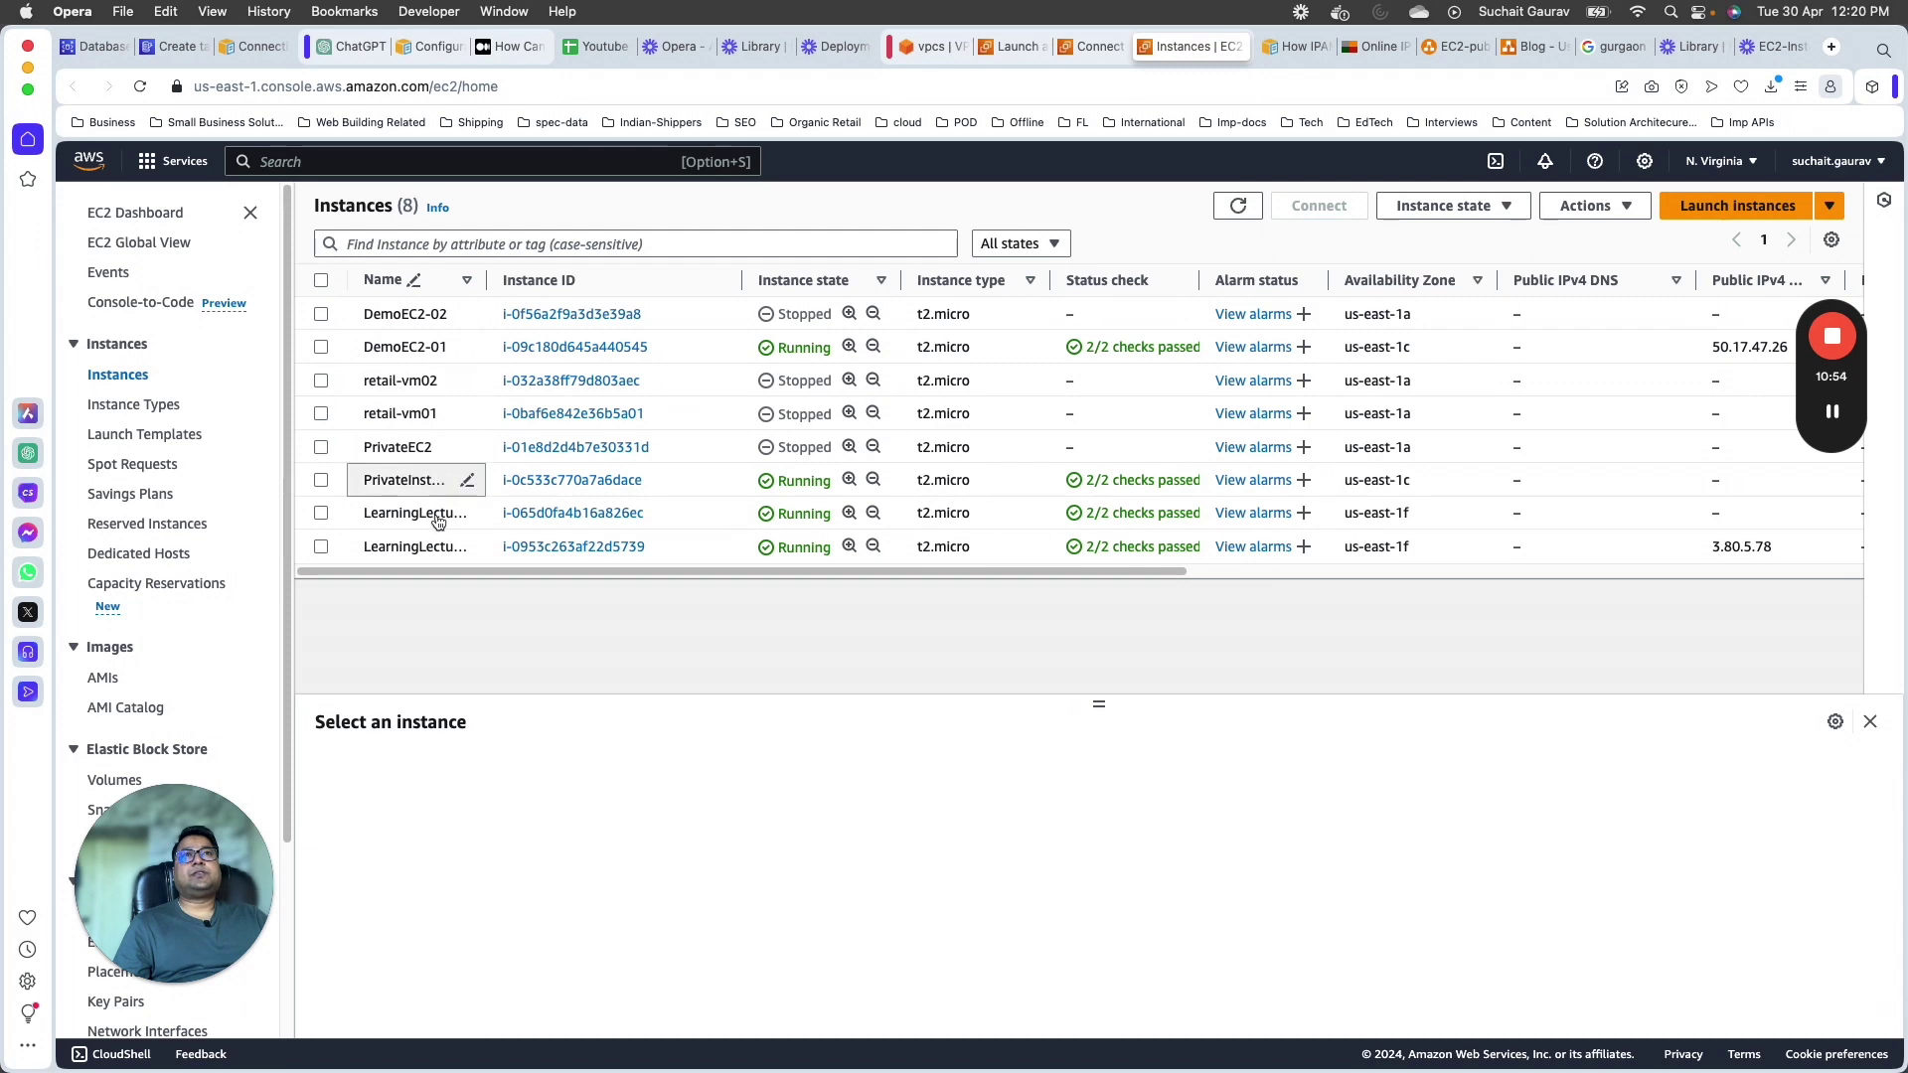
pyautogui.moveTo(484, 280); pyautogui.dragTo(612, 279)
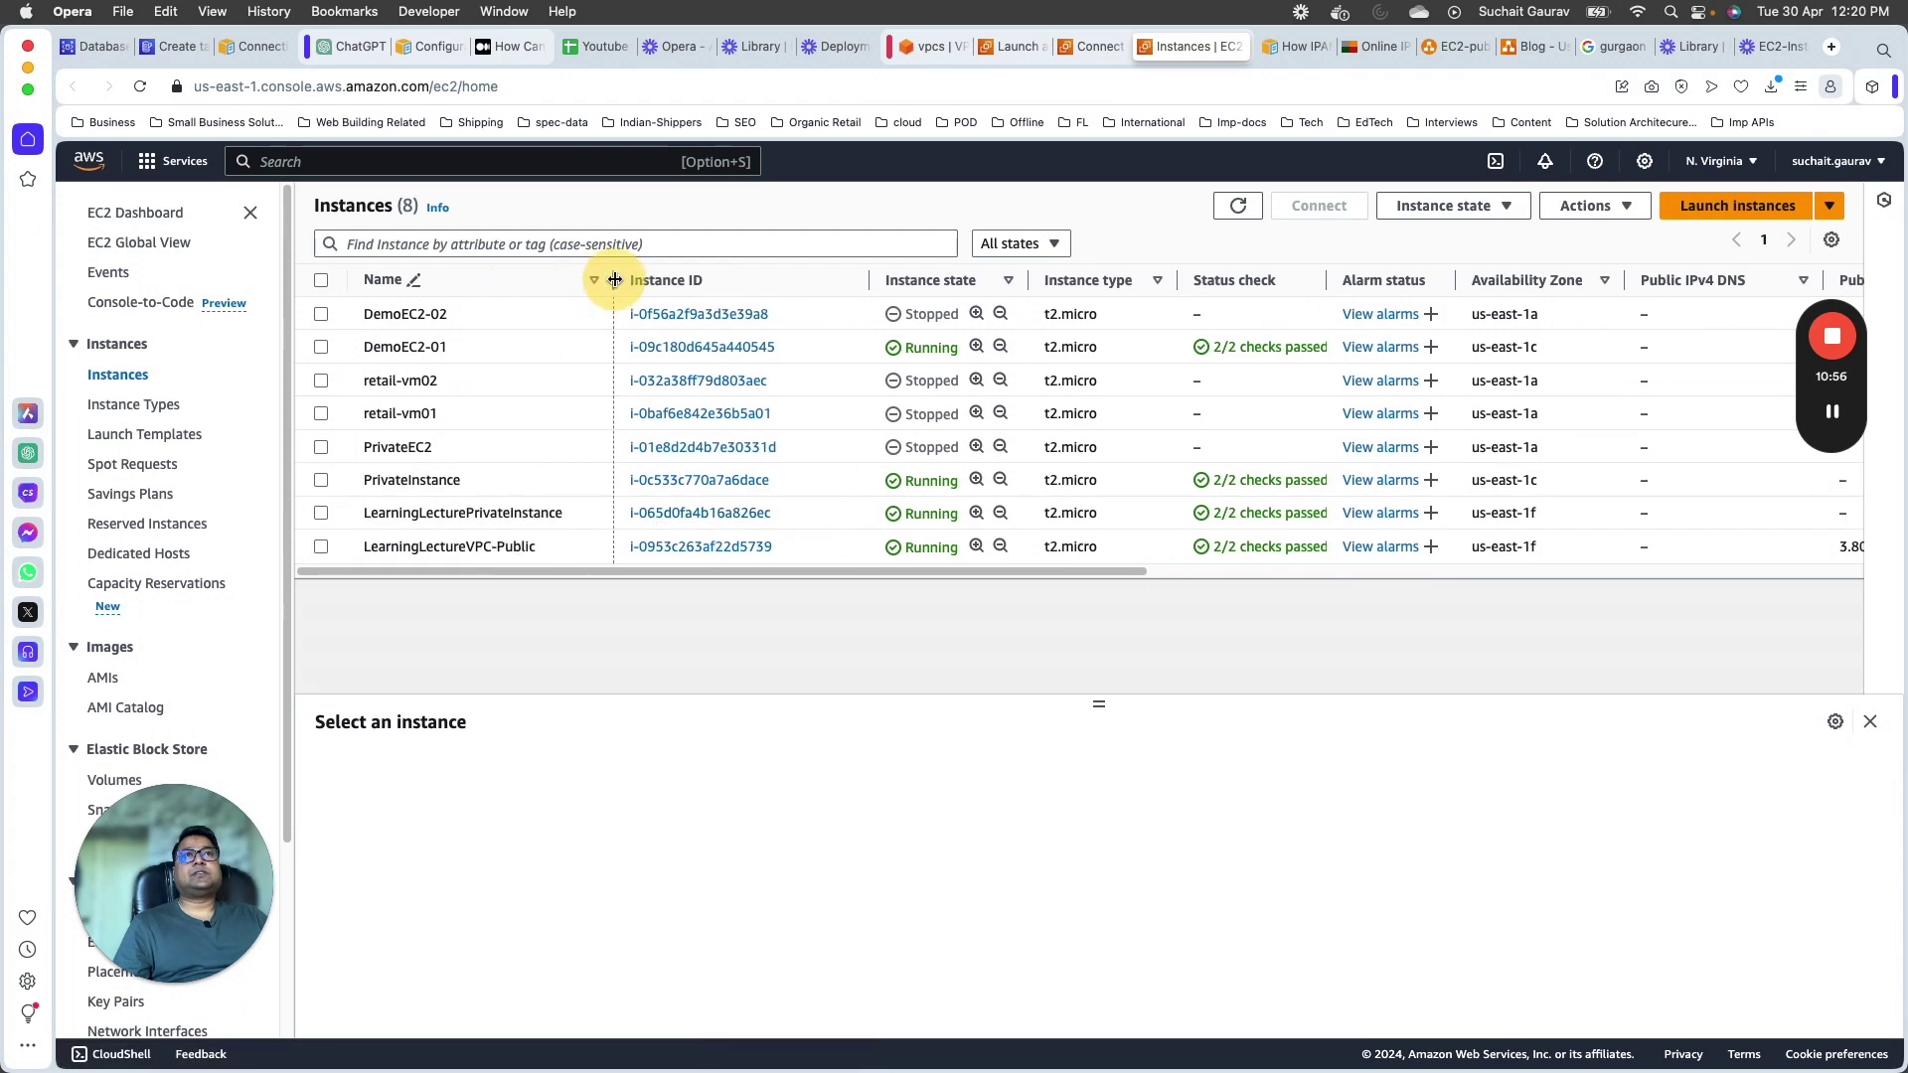
pyautogui.click(688, 548)
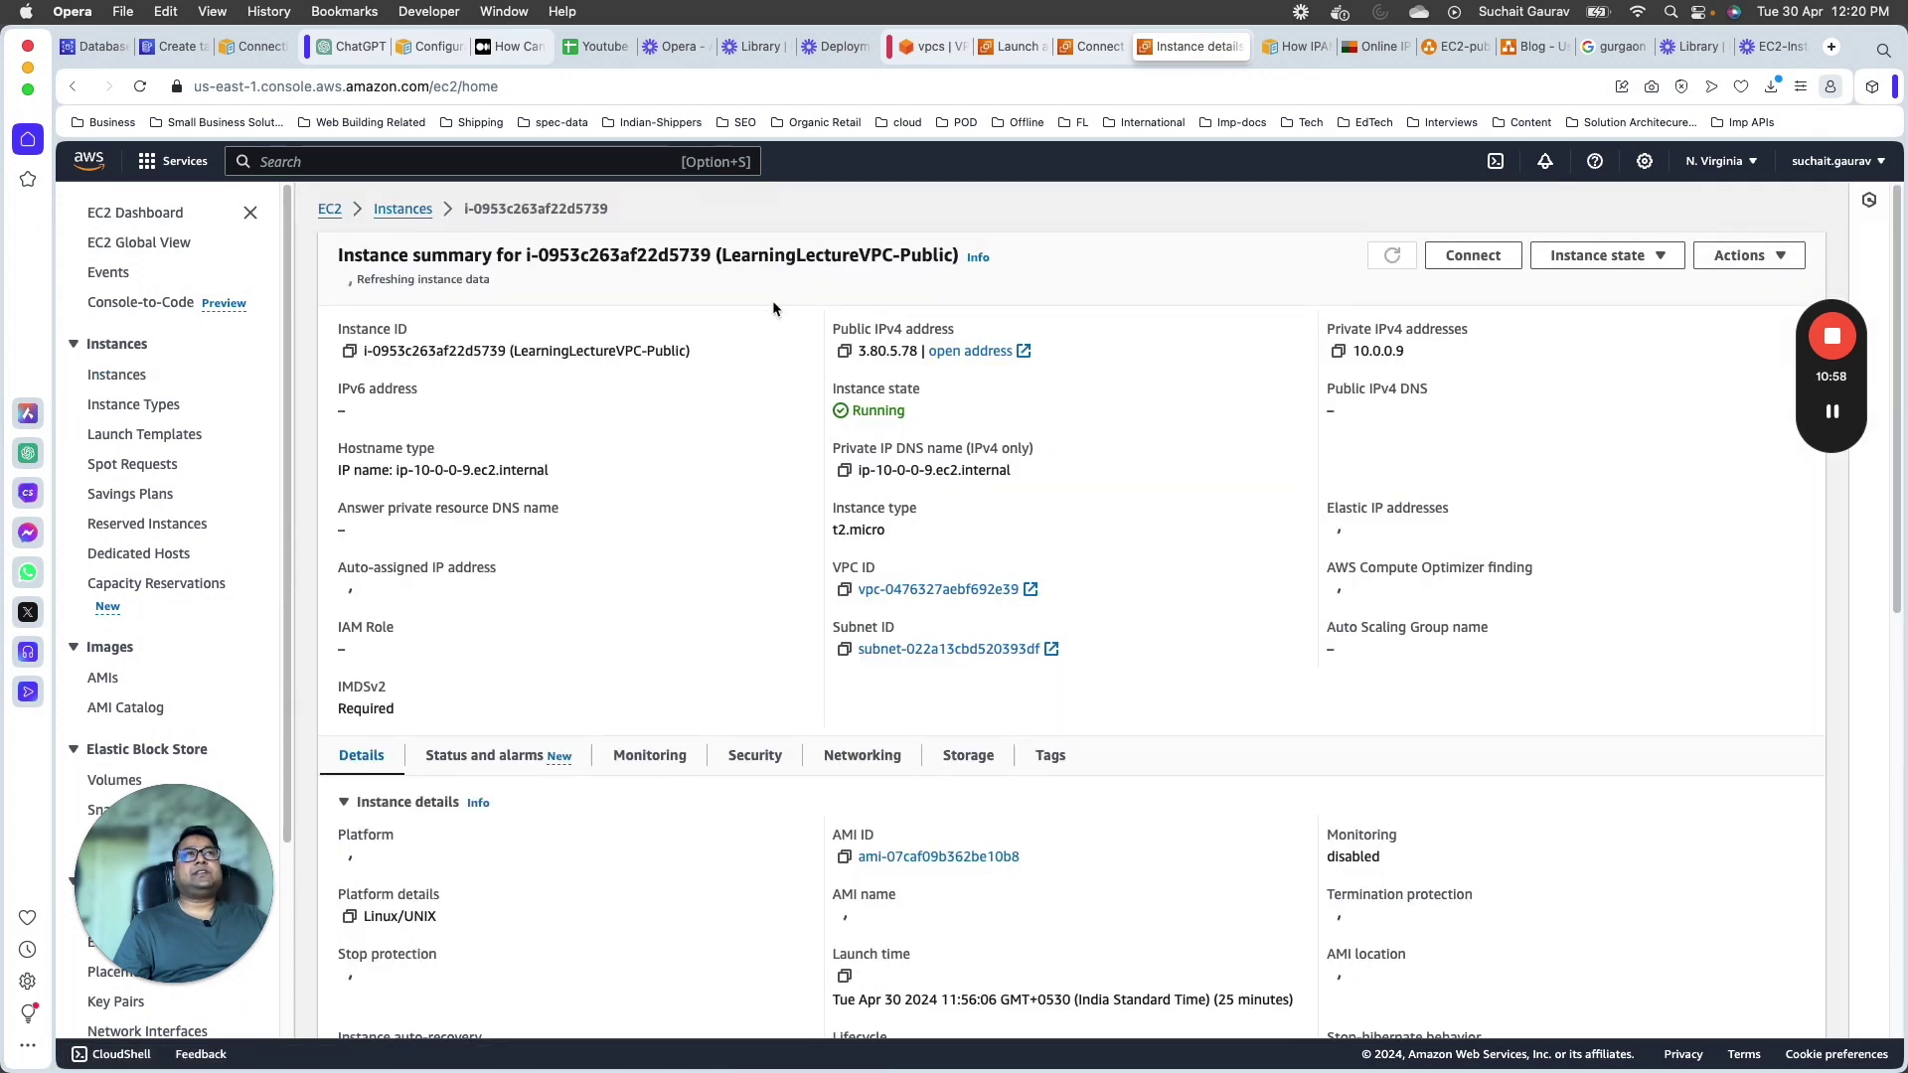
# Step: View LearningLectureVPC-Public's SSH client command and compare it with the command prepared in Terminal
pyautogui.click(1473, 255)
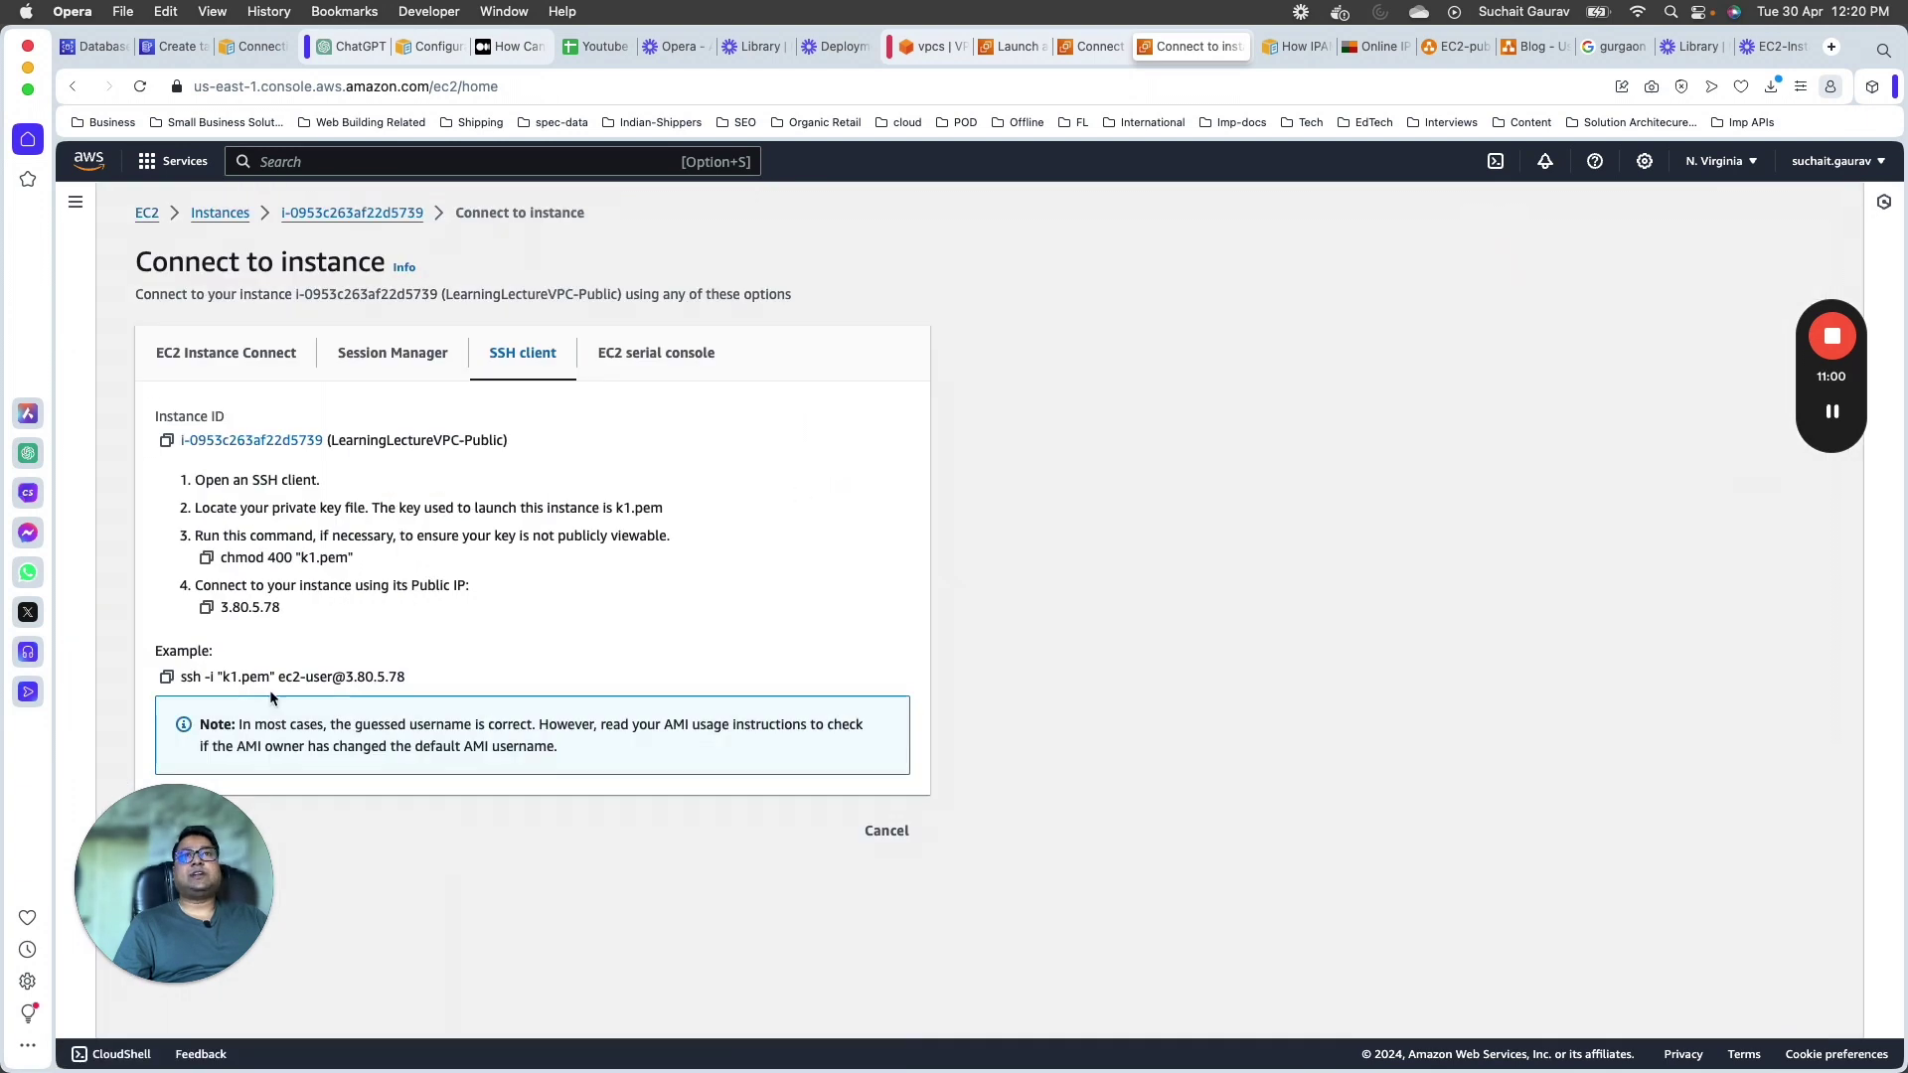
pyautogui.moveTo(186, 678); pyautogui.dragTo(406, 678)
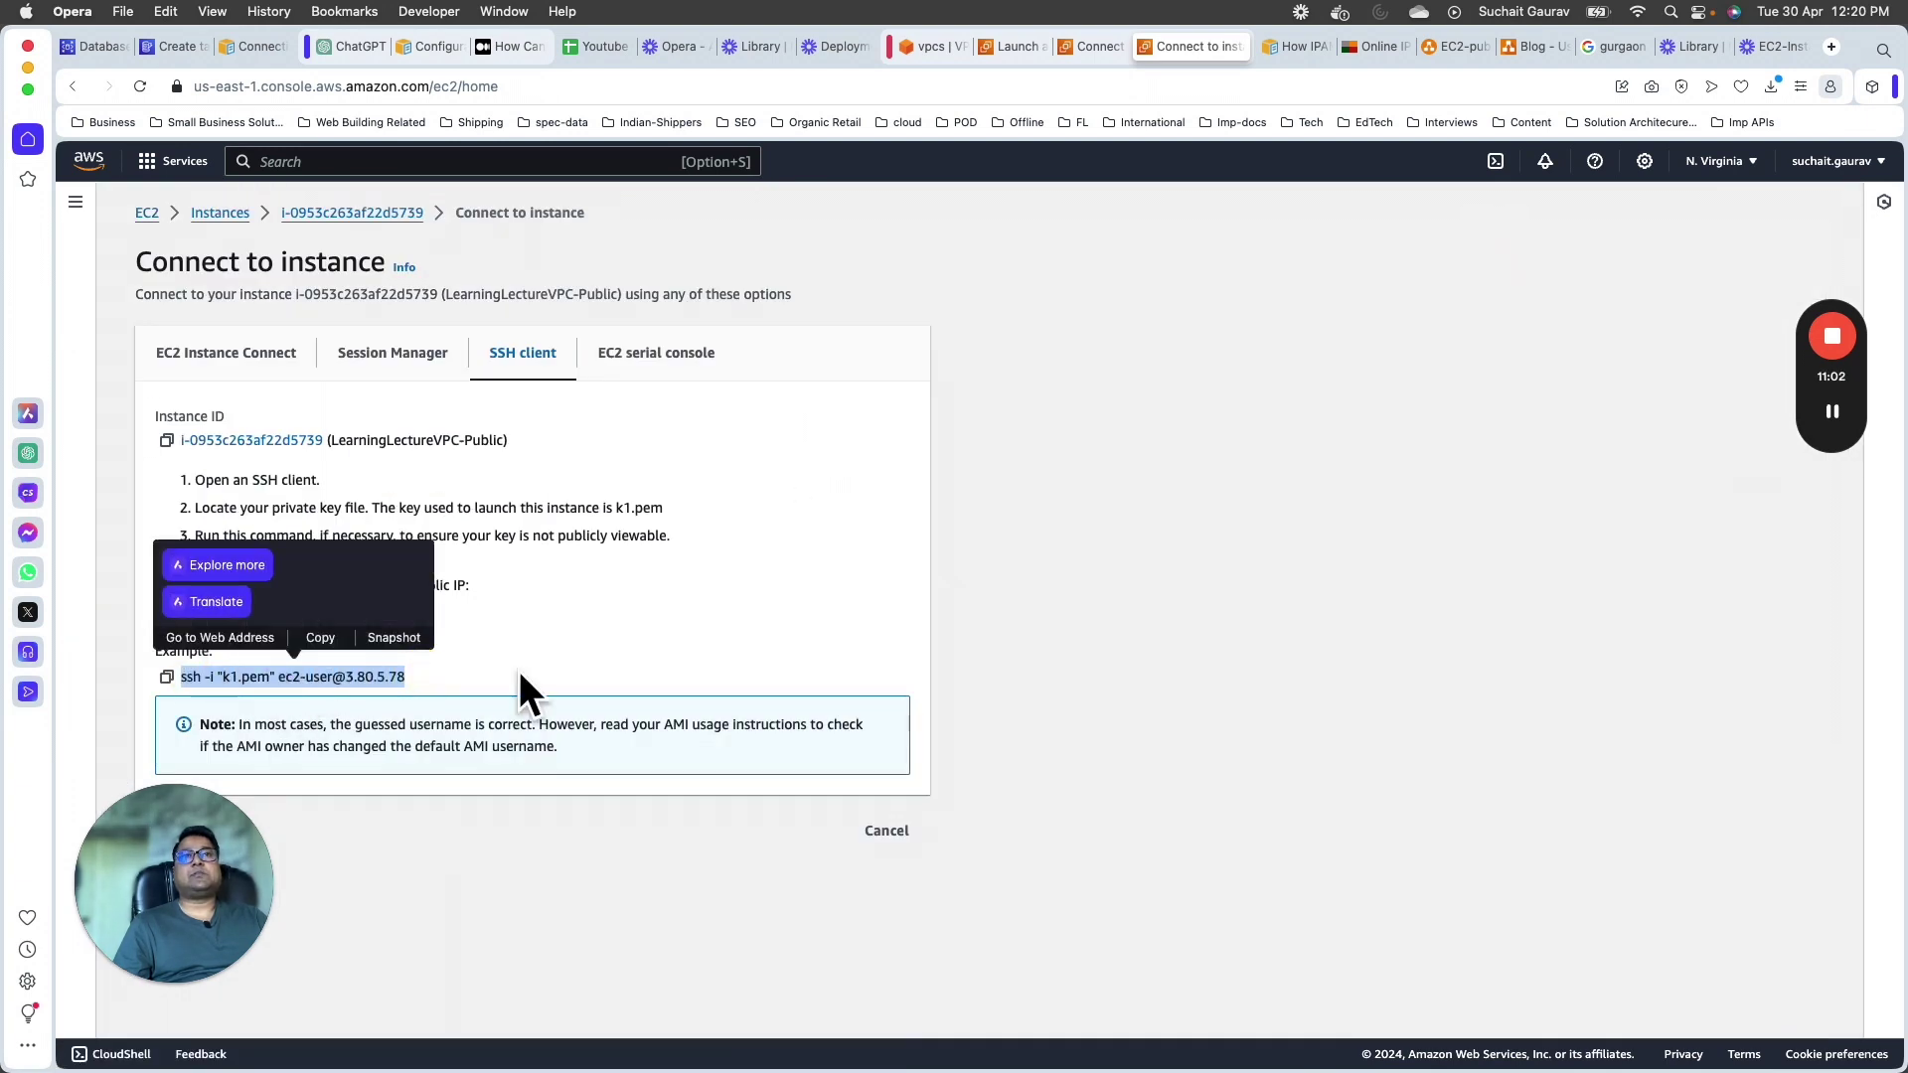
pyautogui.press('super+Tab')
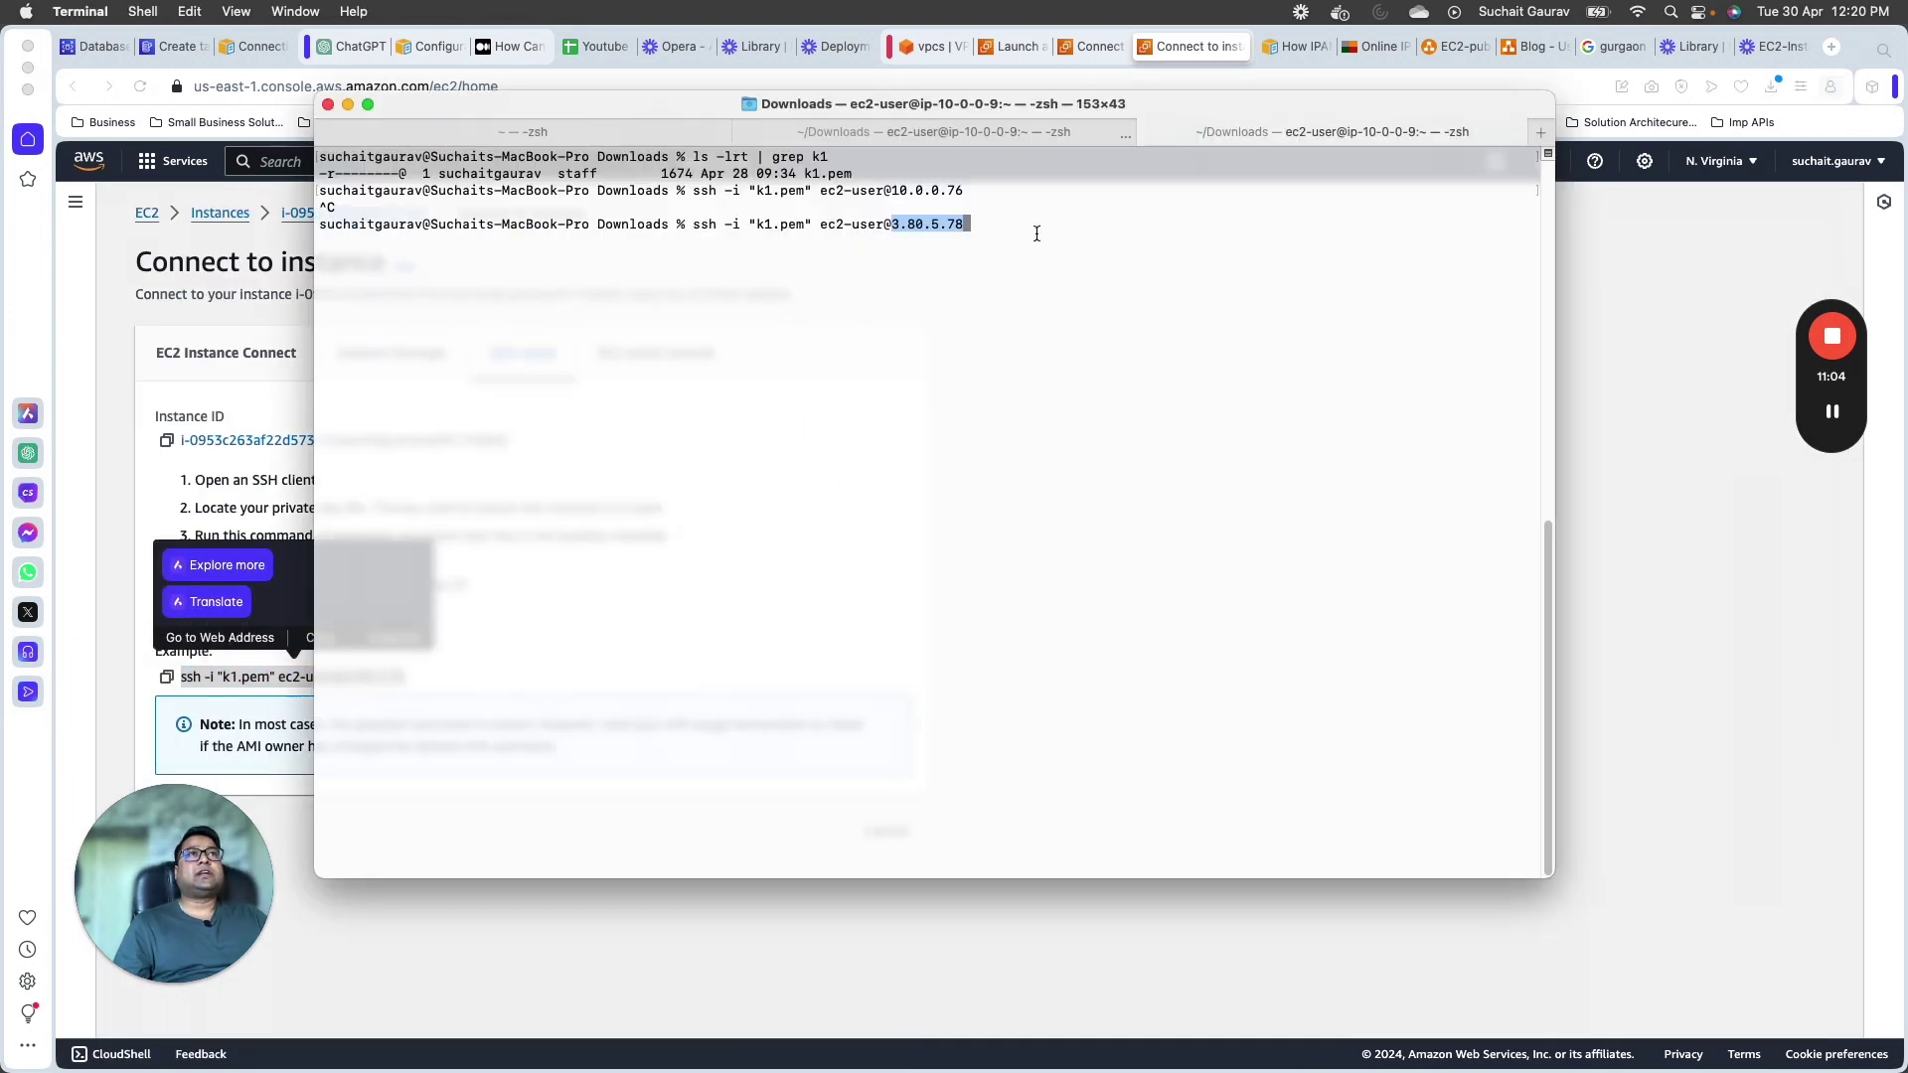
pyautogui.click(1702, 527)
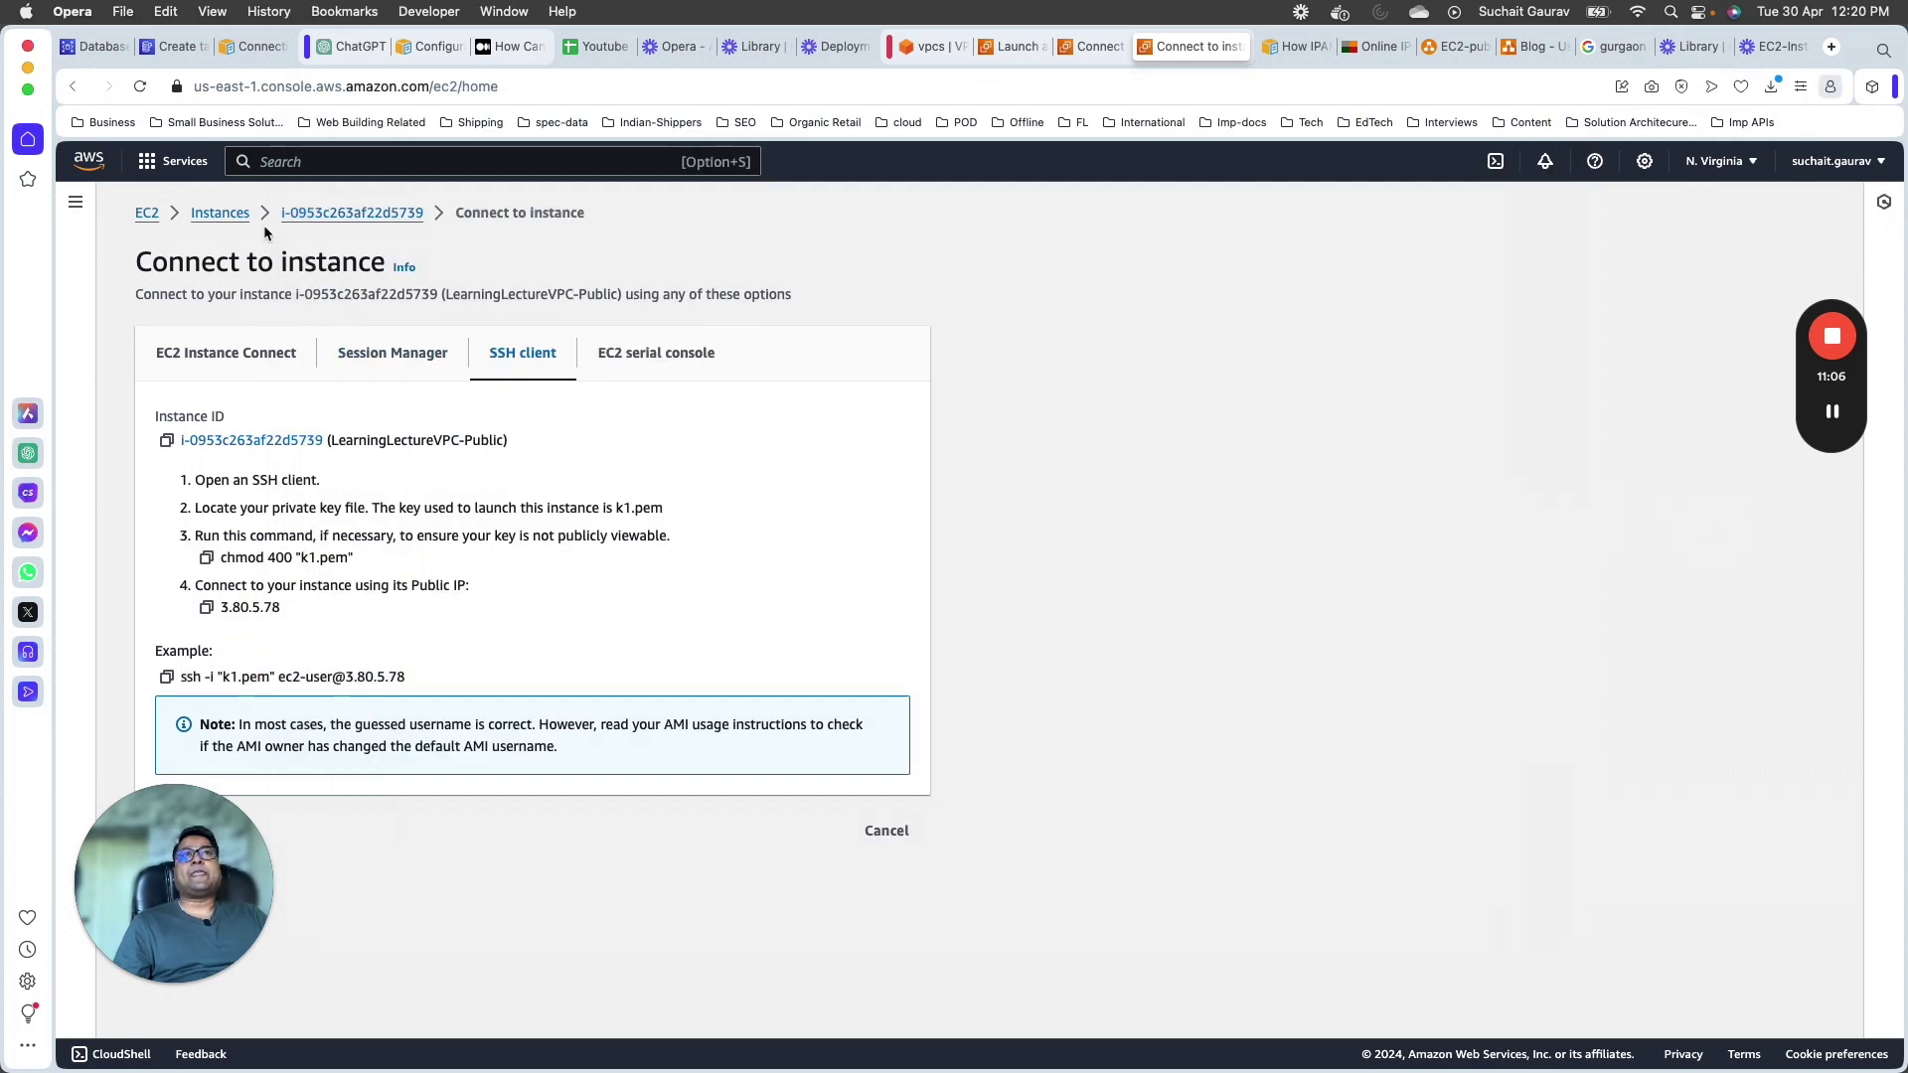
# Step: Return to LearningLectureVPC-Public's summary and examine its auto-assigned IP address and Elastic IP addresses
pyautogui.click(308, 213)
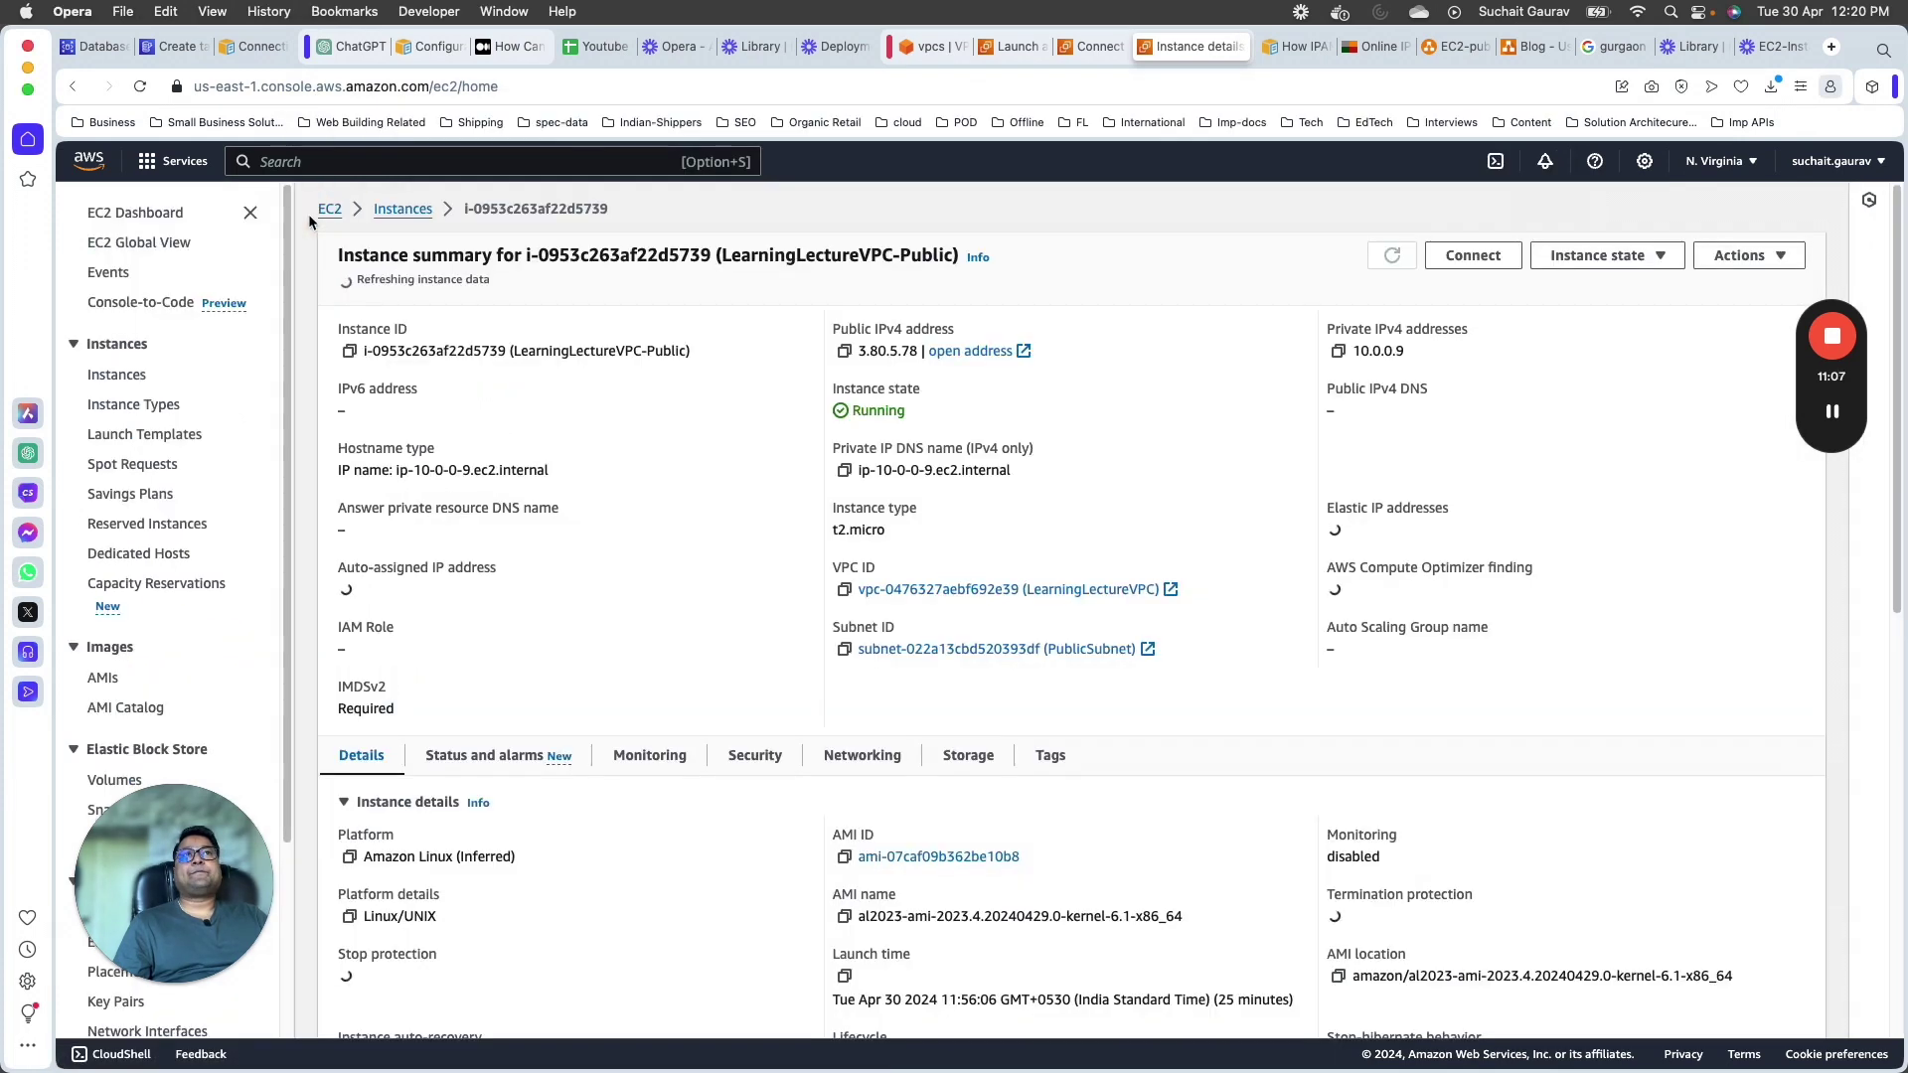
pyautogui.click(347, 583)
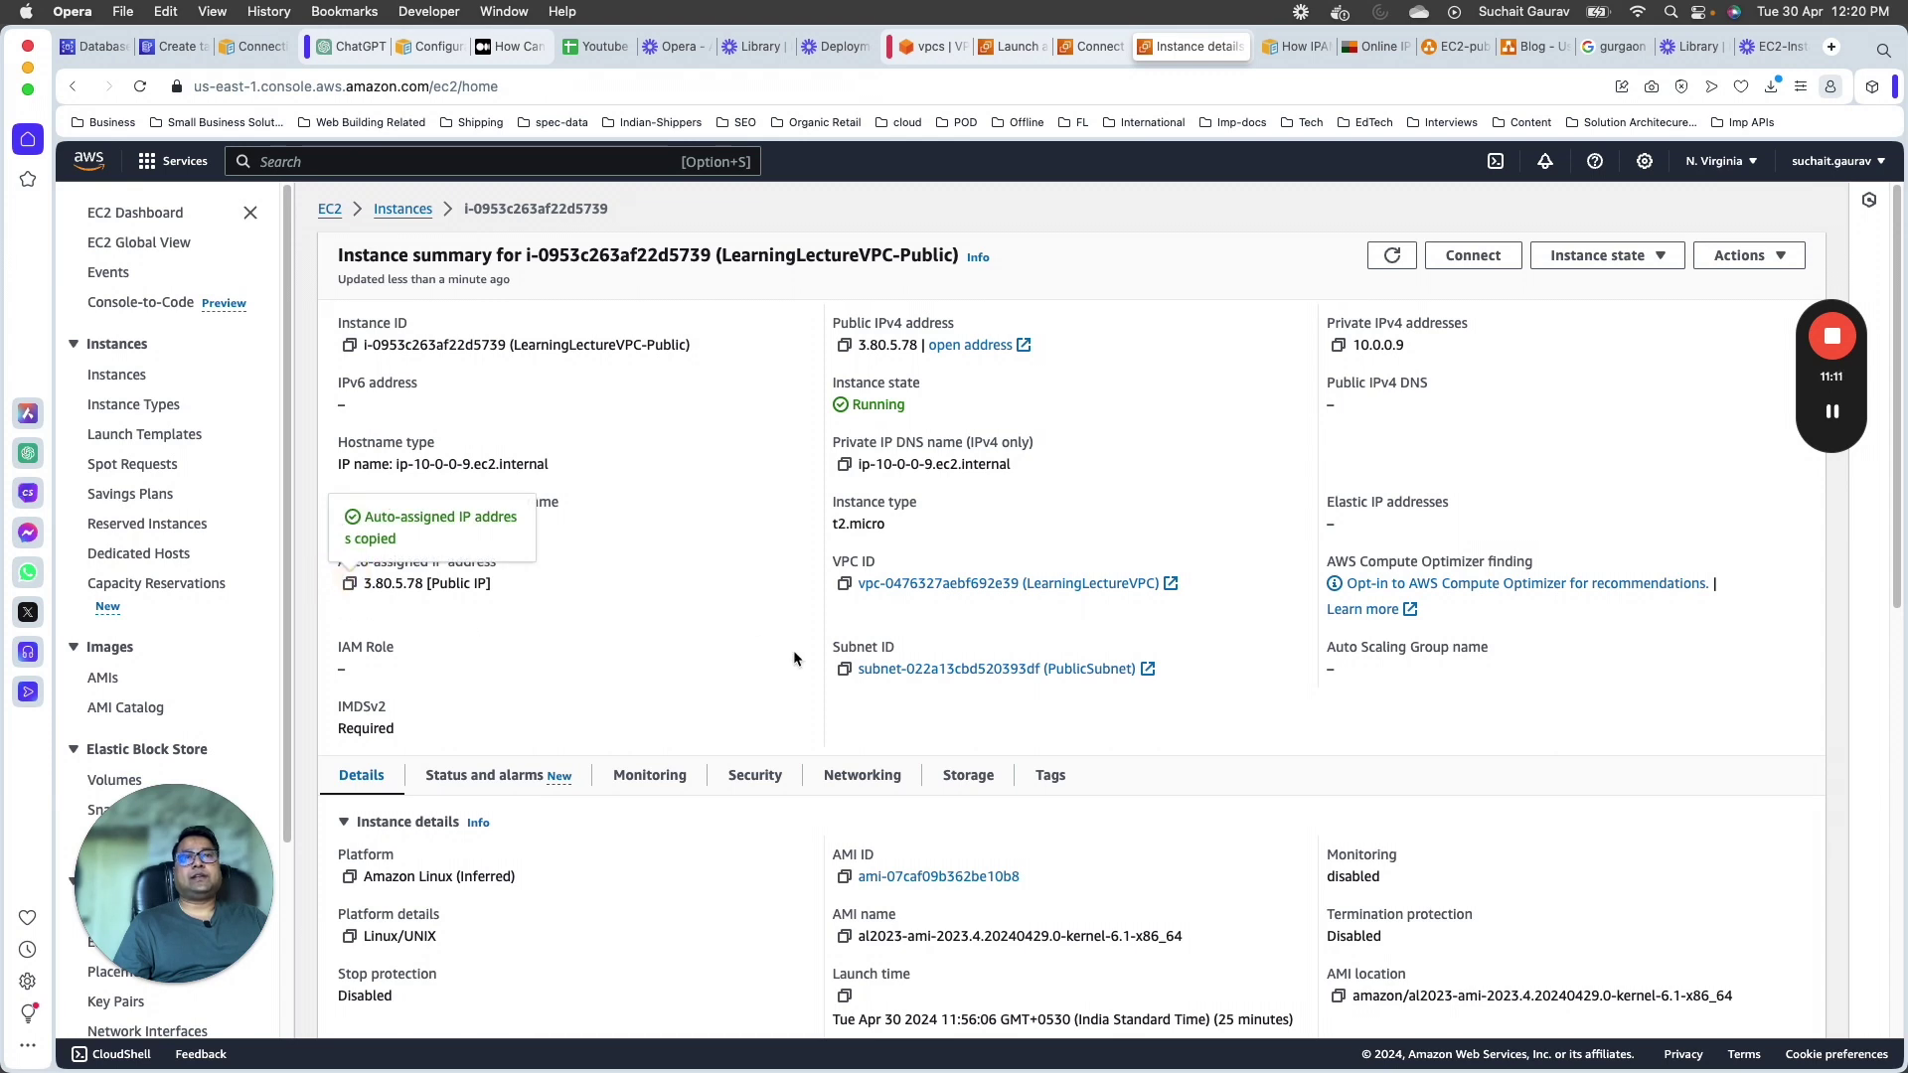
pyautogui.tripleClick(453, 585)
pyautogui.click(453, 608)
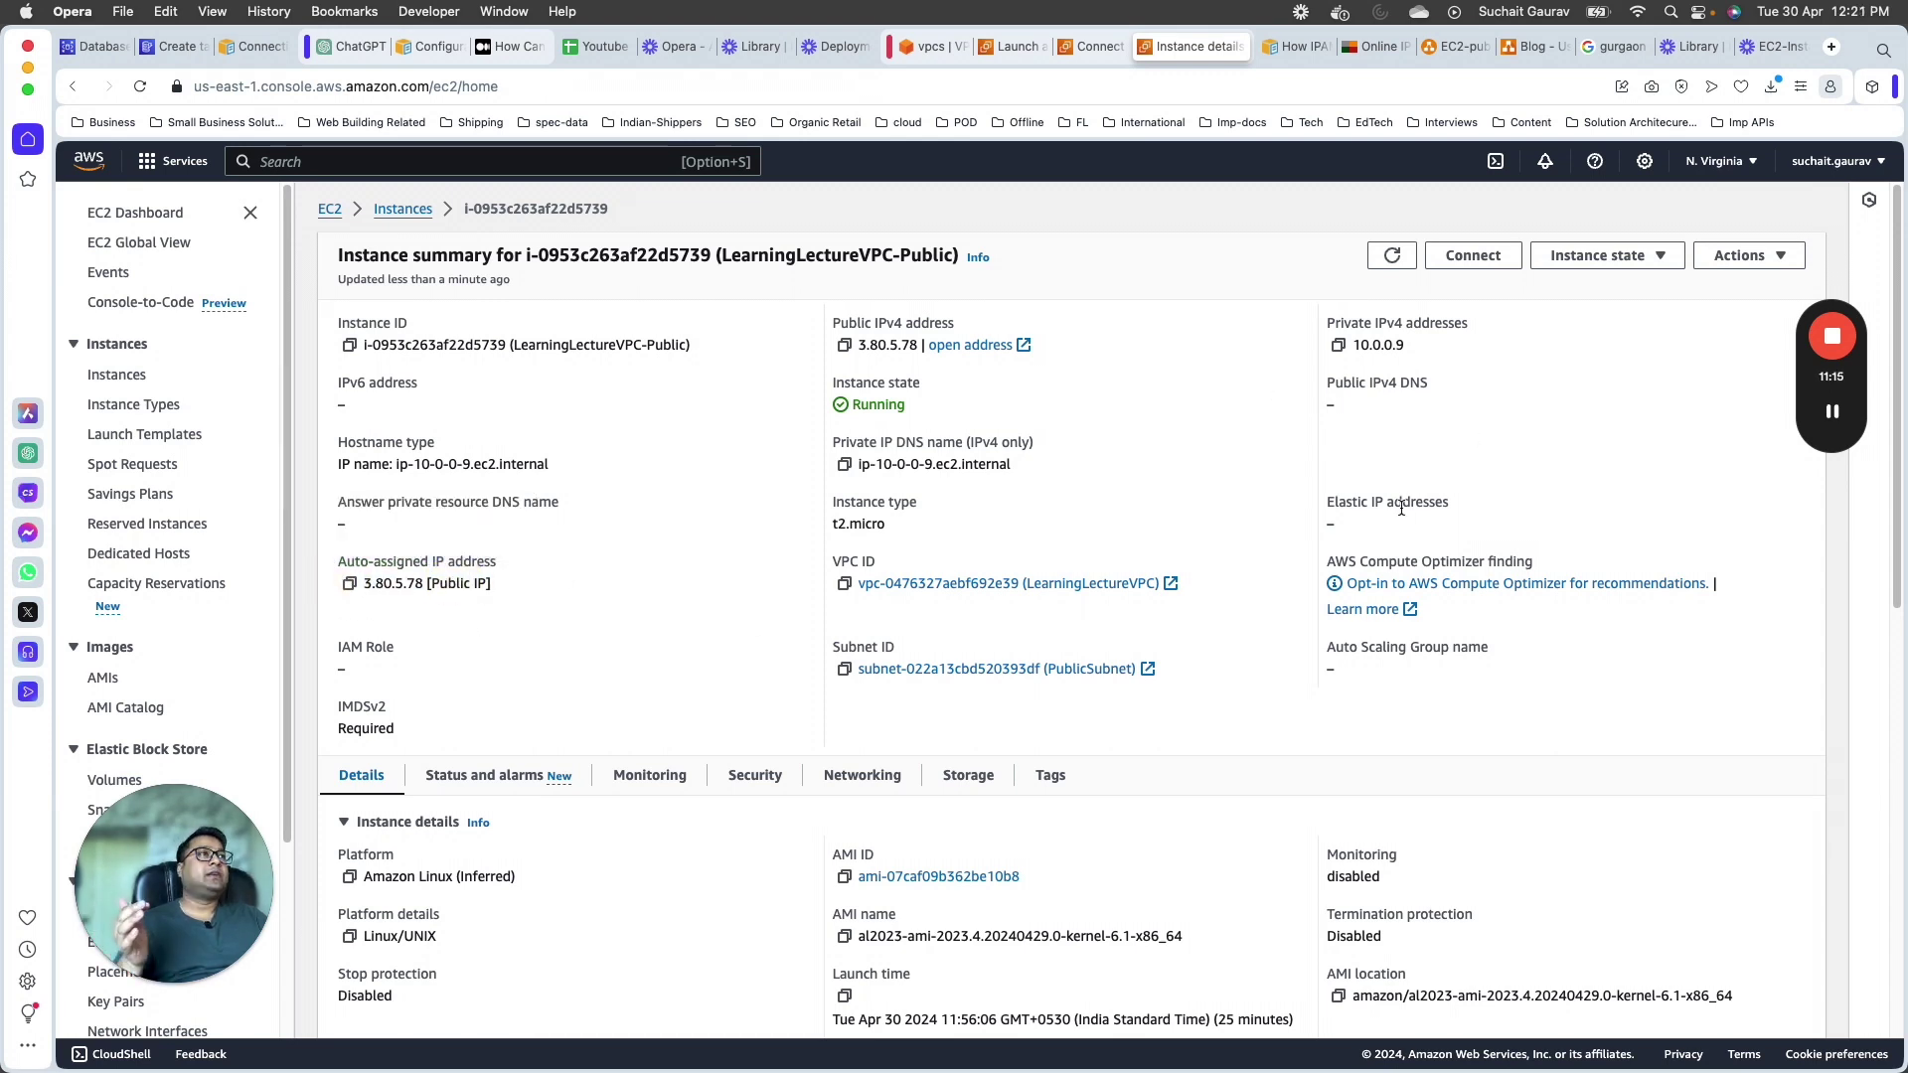
pyautogui.moveTo(1322, 504); pyautogui.dragTo(1504, 505)
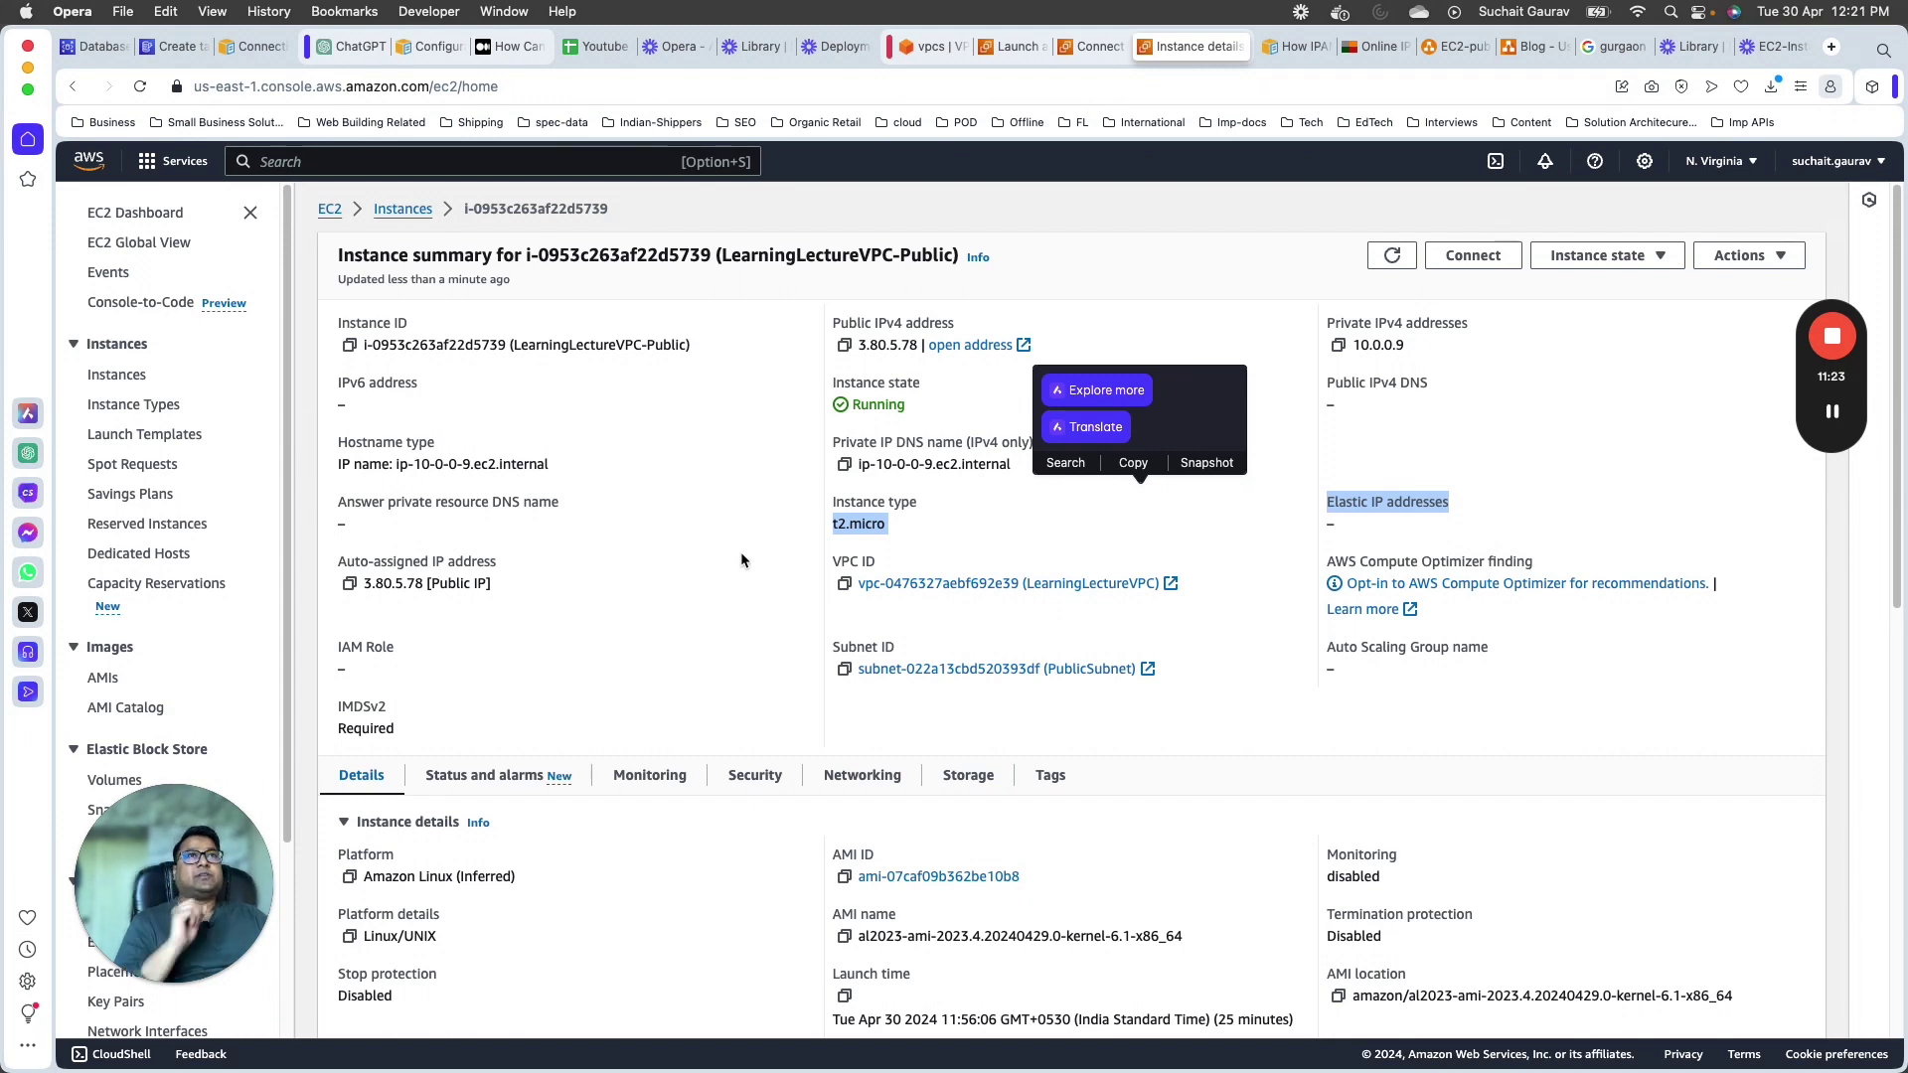
pyautogui.press('super+Tab')
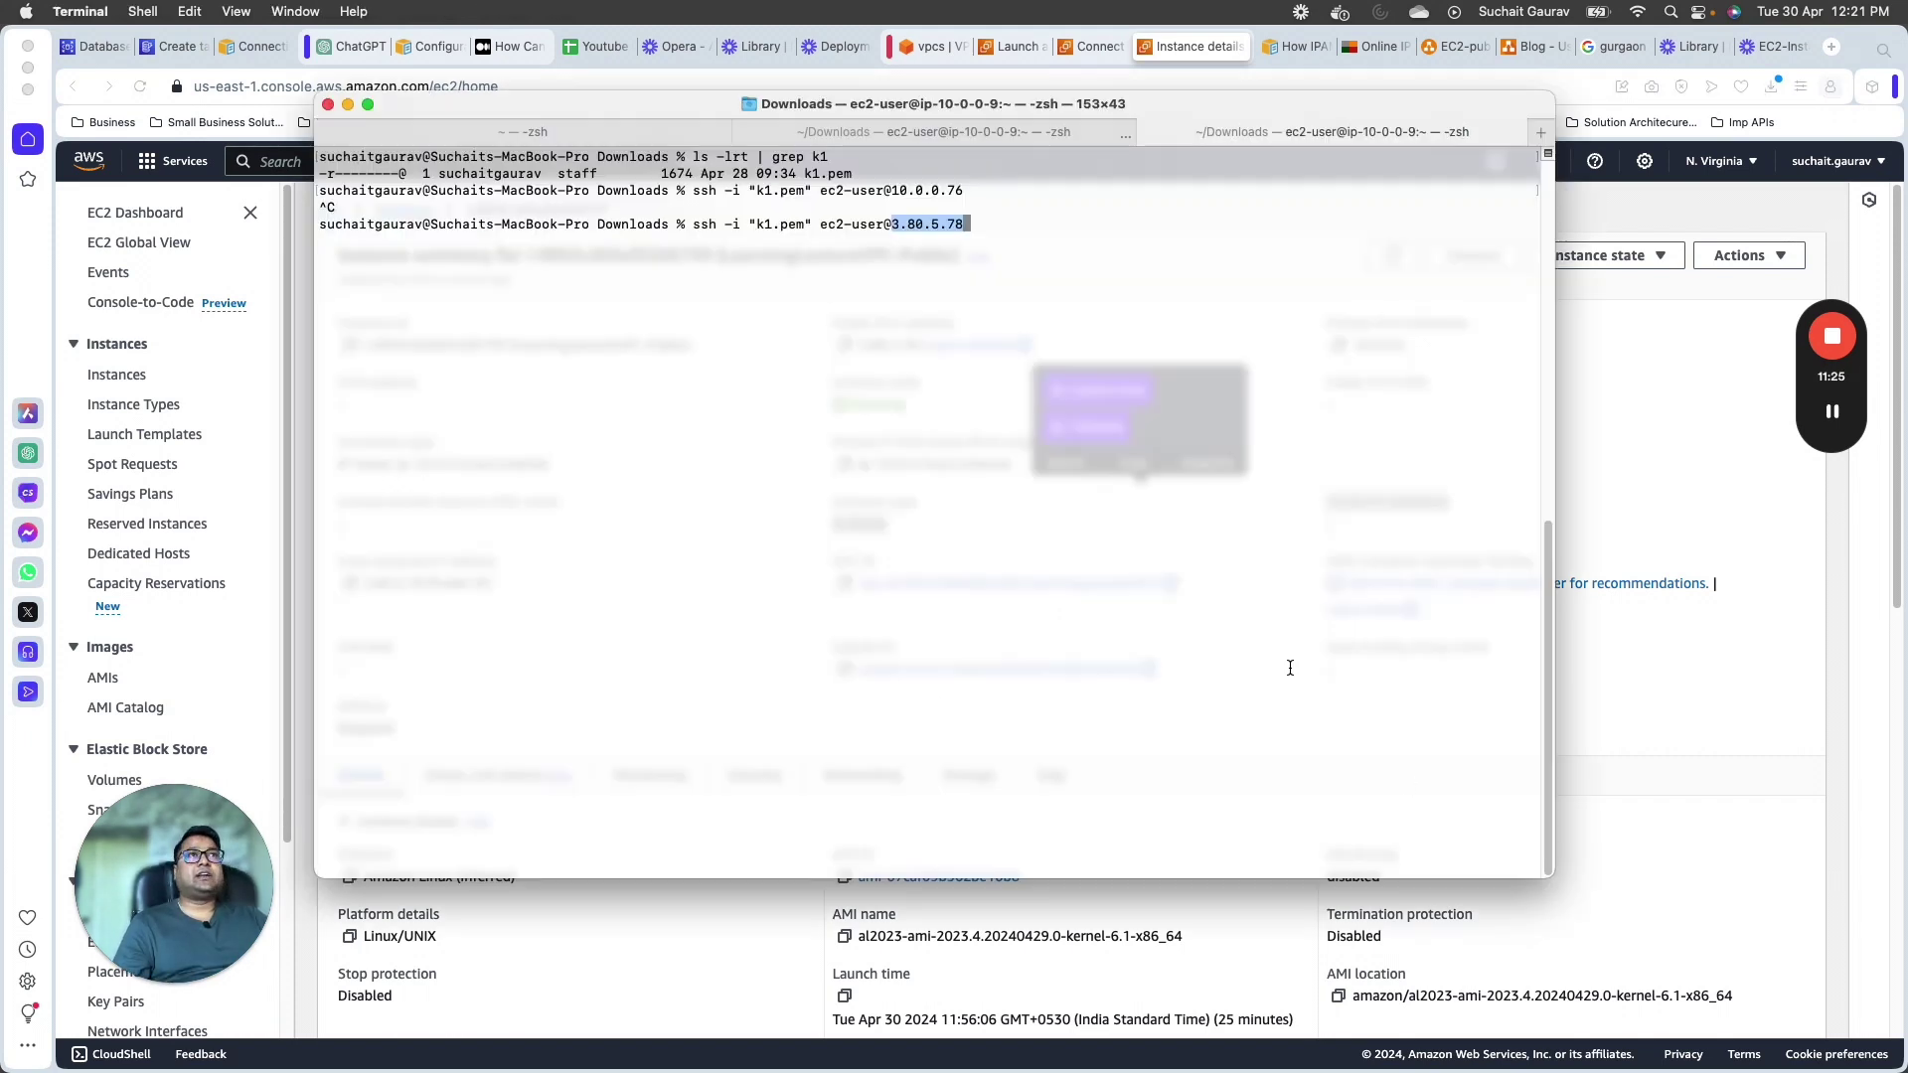
pyautogui.press('Return')
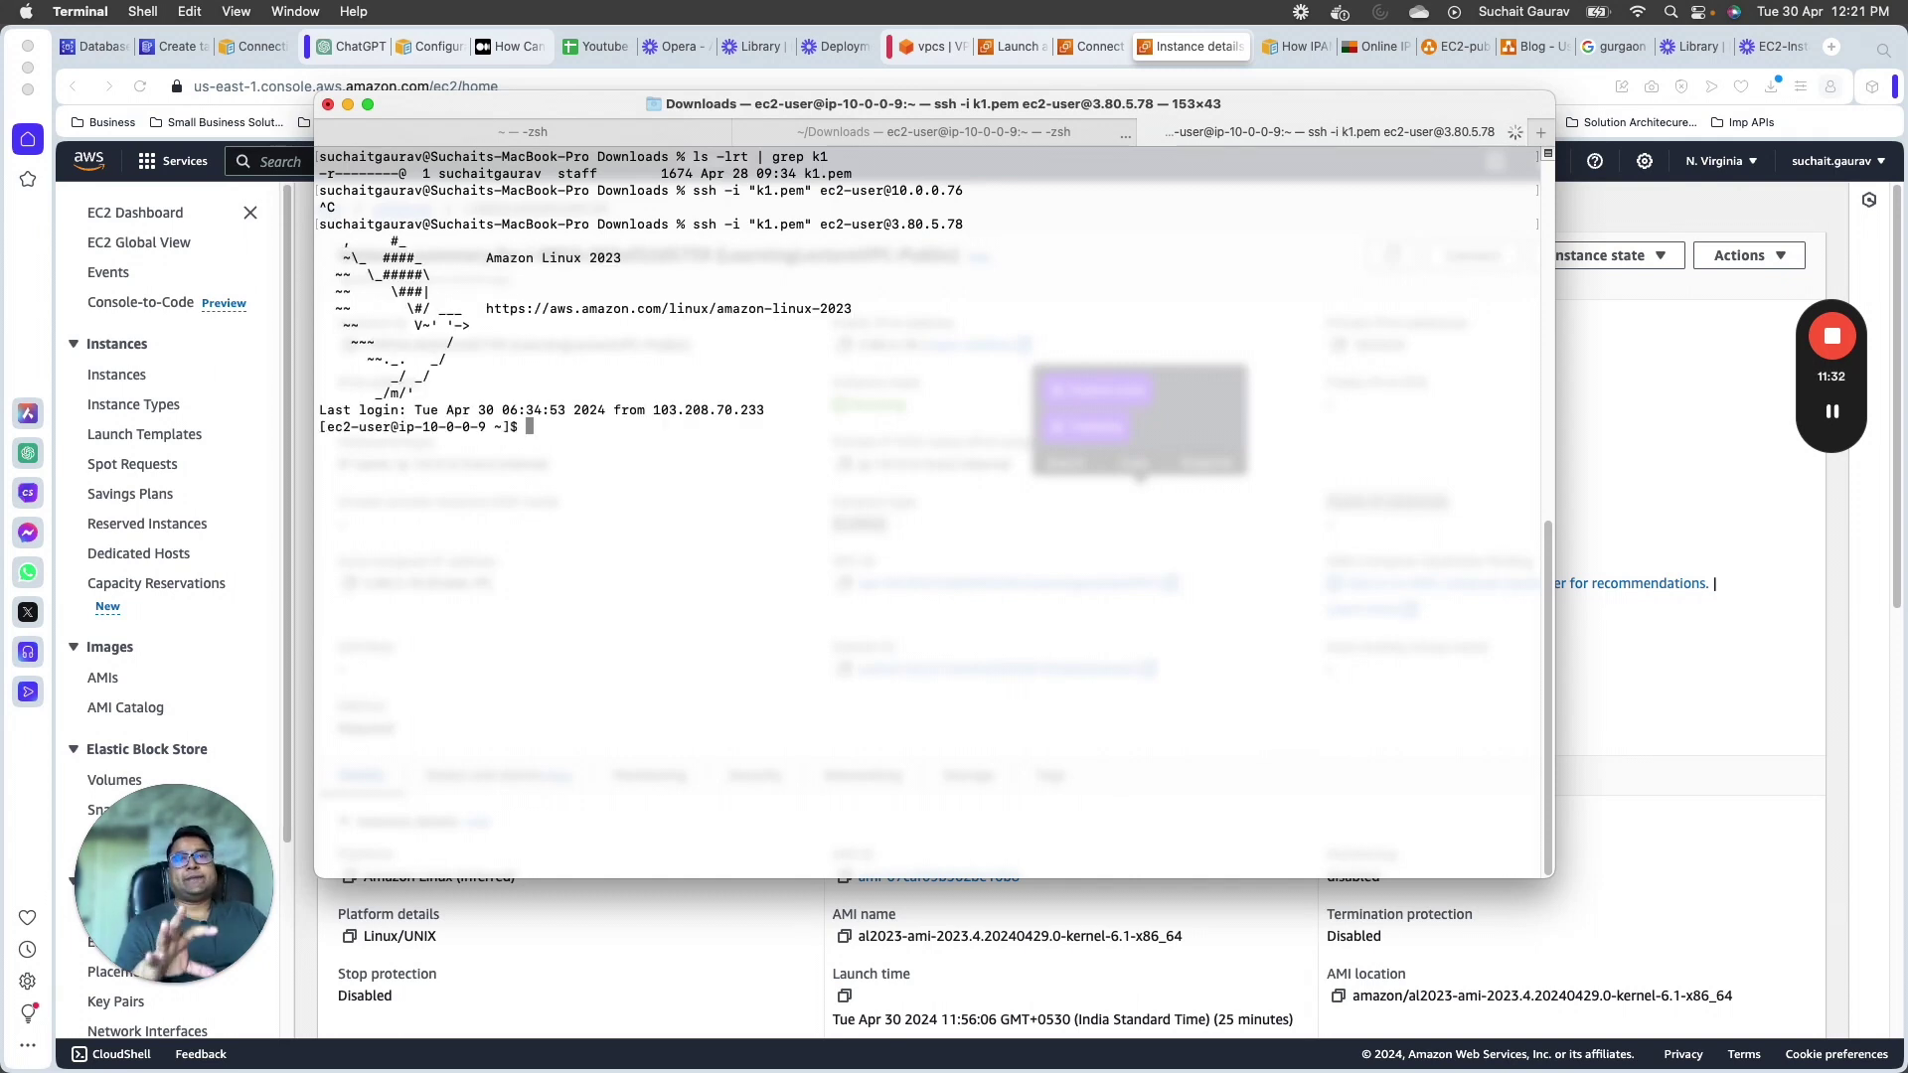
# Step: Compare the Terminal session with the subnet diagram, examining the public EC2 instance and the private EC2 instance to reach from it
pyautogui.press('super+Tab')
pyautogui.click(1438, 46)
pyautogui.click(787, 716)
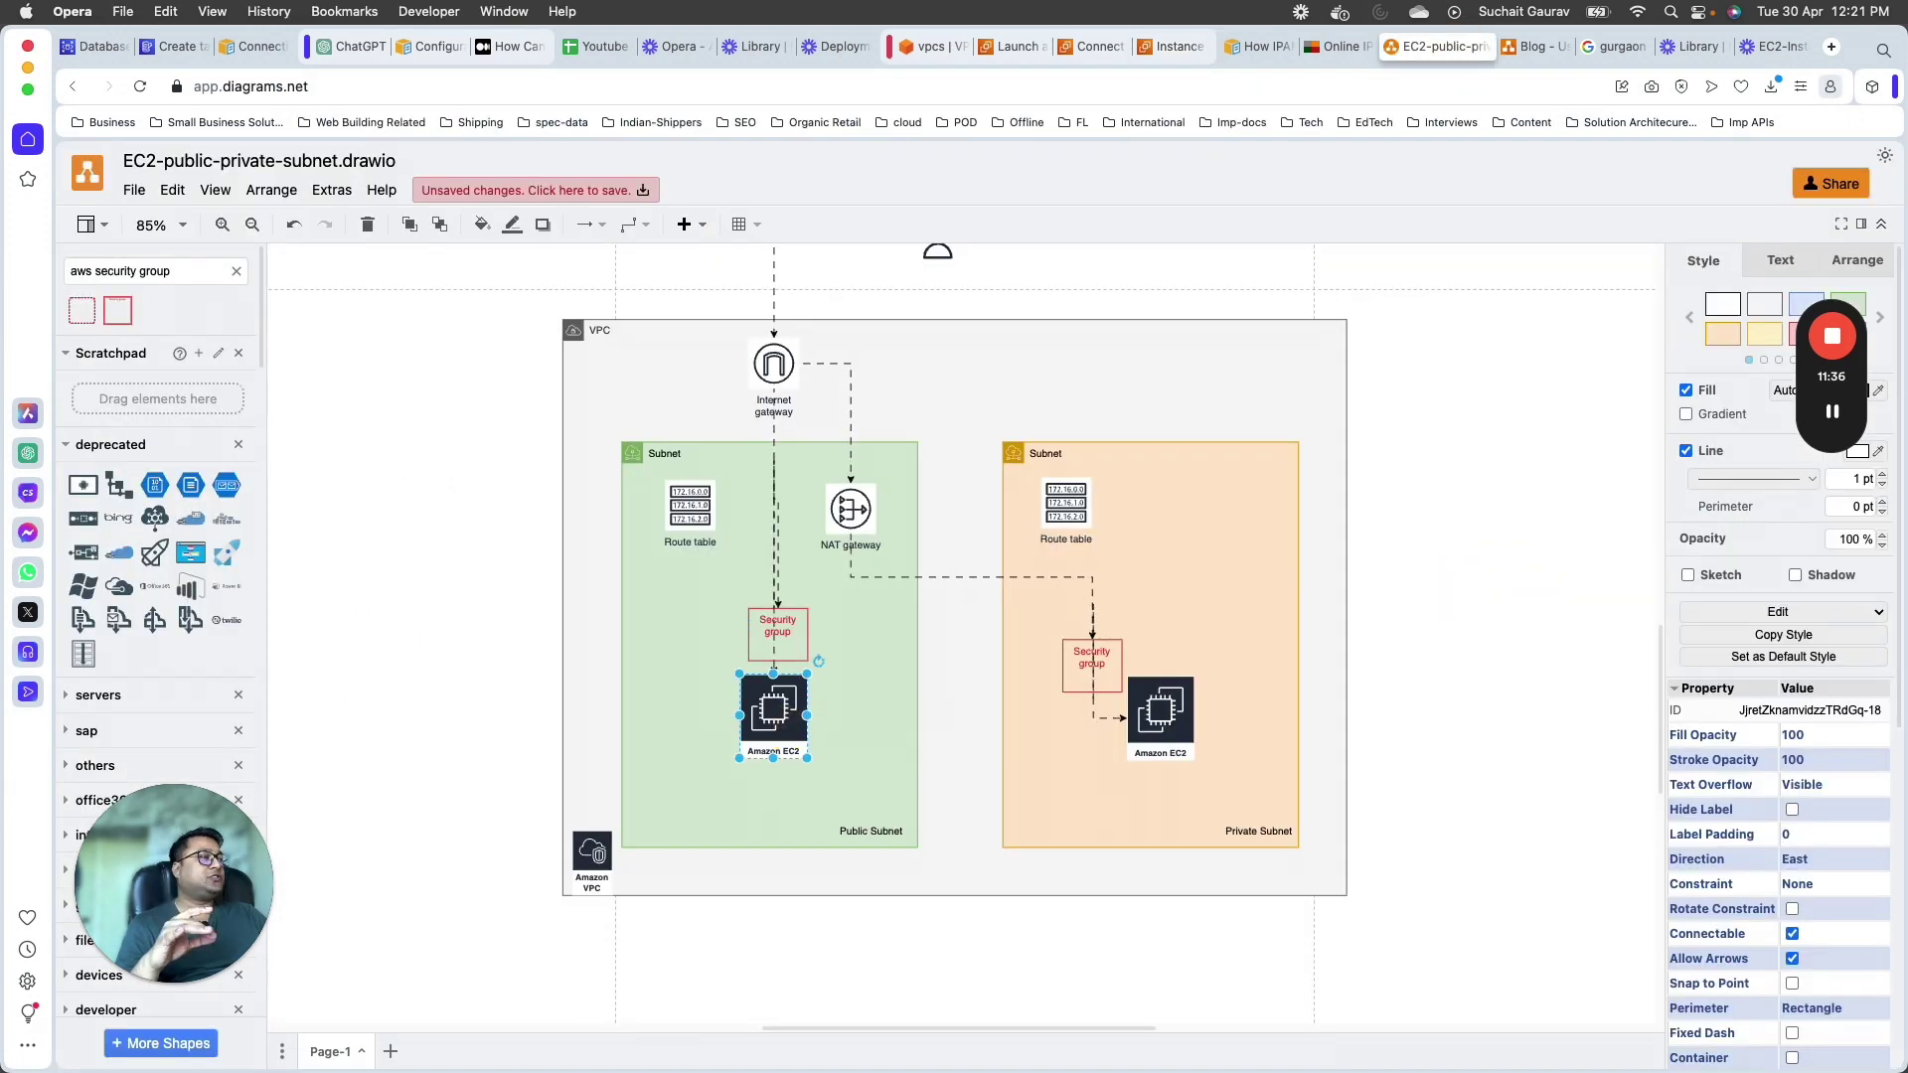
pyautogui.press('super+Tab')
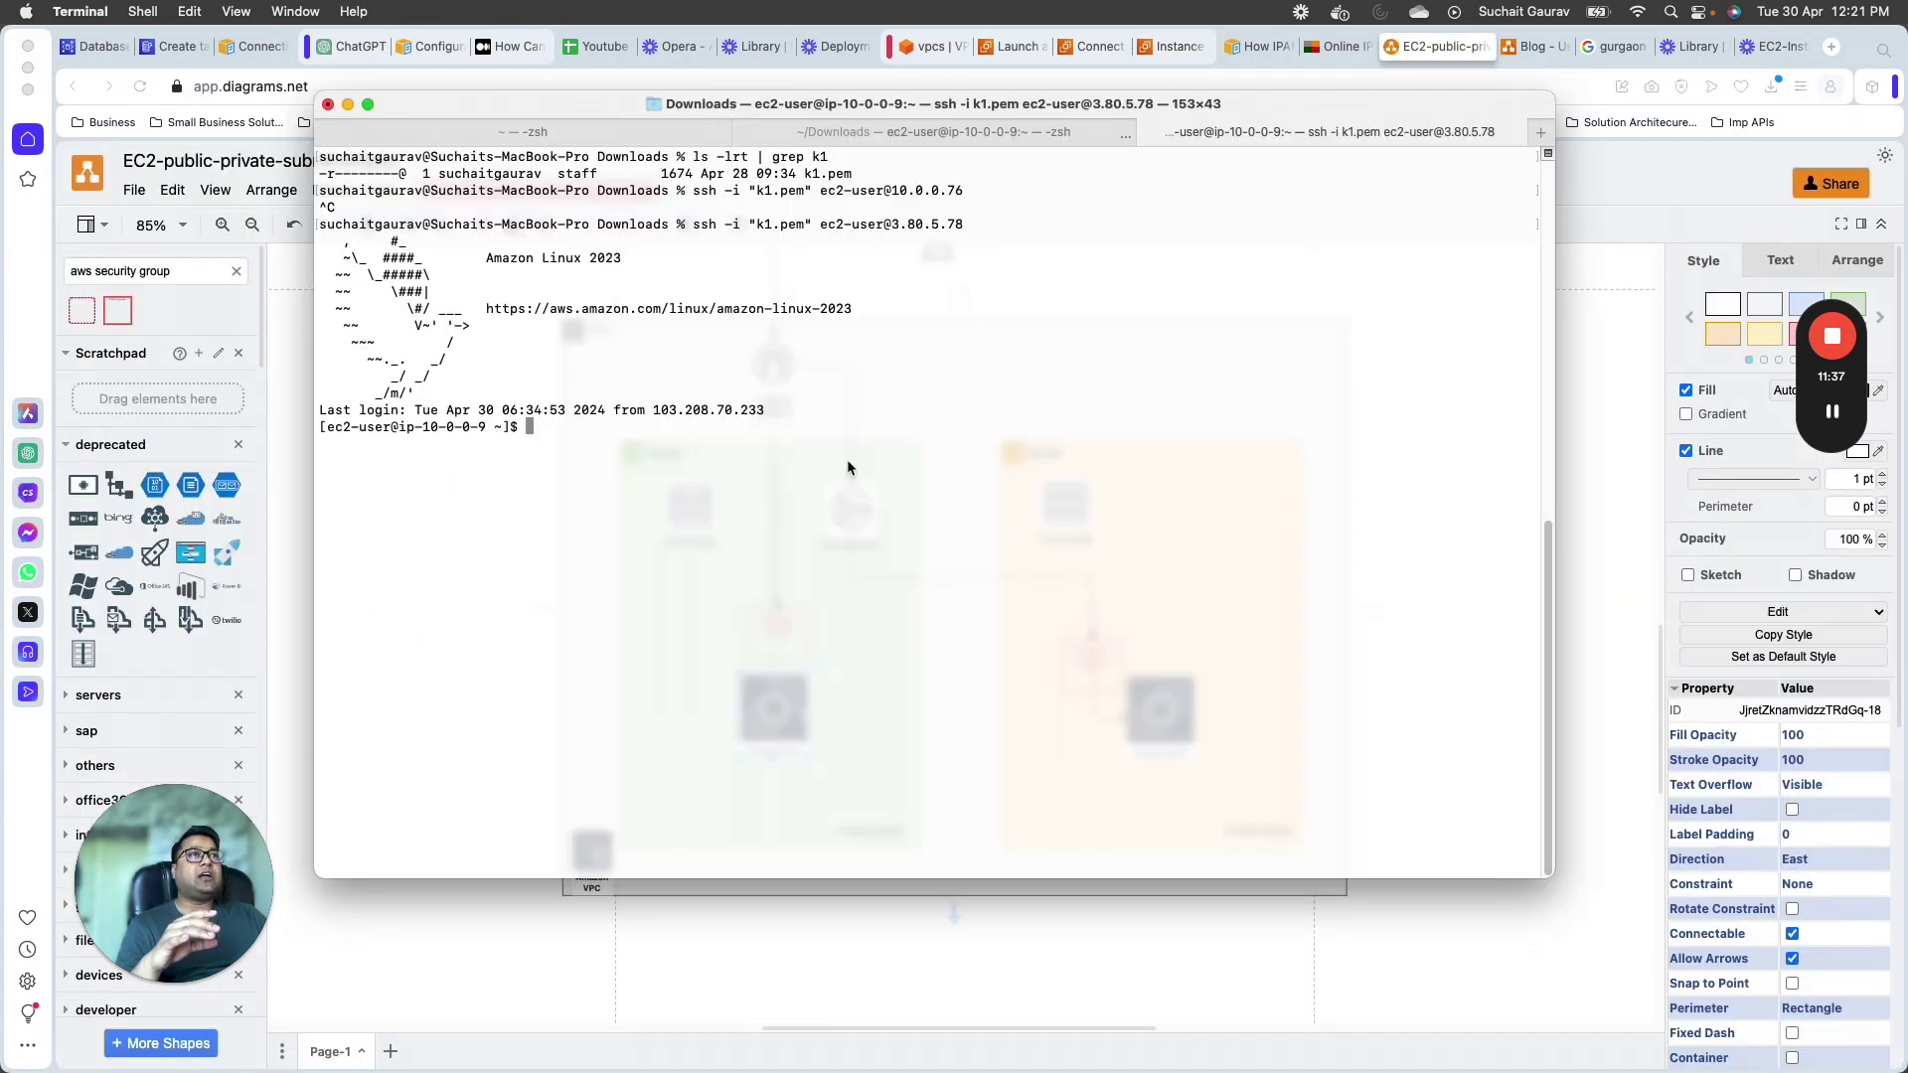
pyautogui.click(1172, 908)
pyautogui.click(1161, 707)
pyautogui.press('super+Tab')
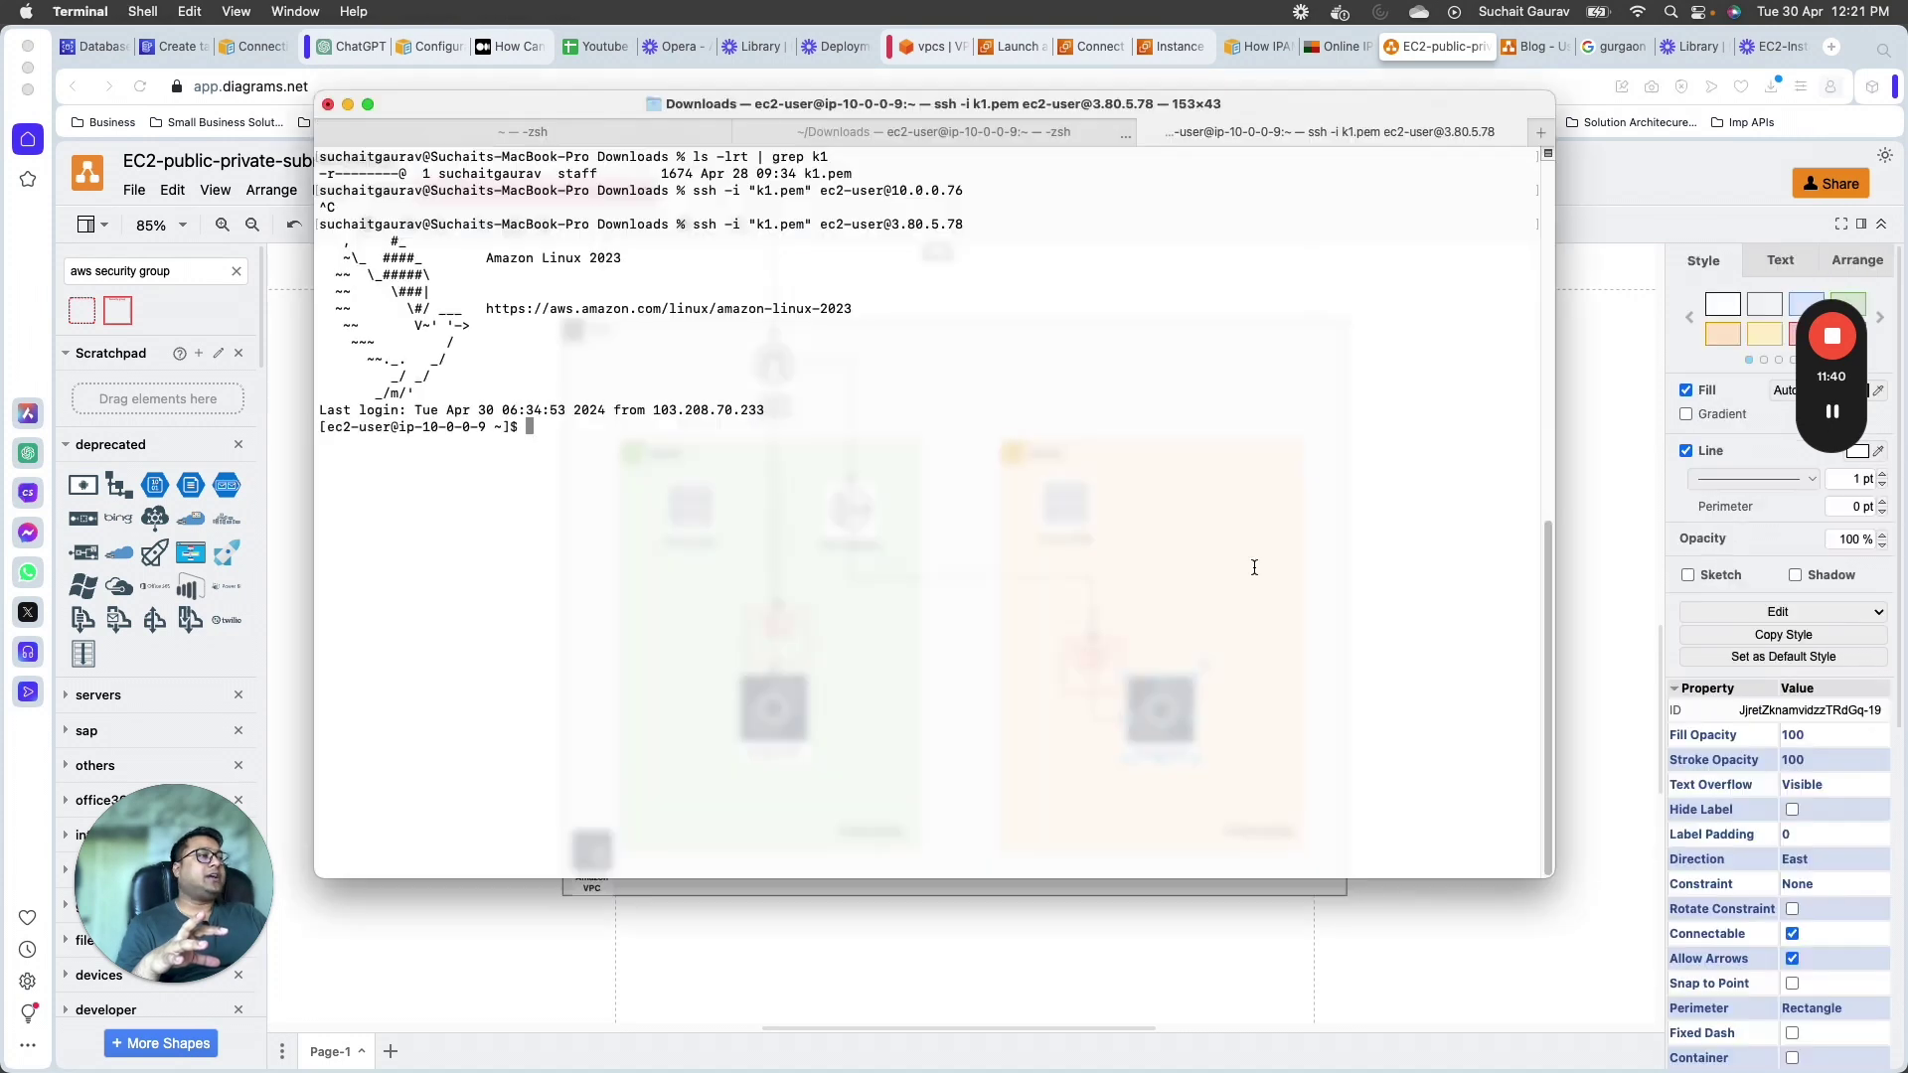
pyautogui.moveTo(398, 393); pyautogui.dragTo(507, 965)
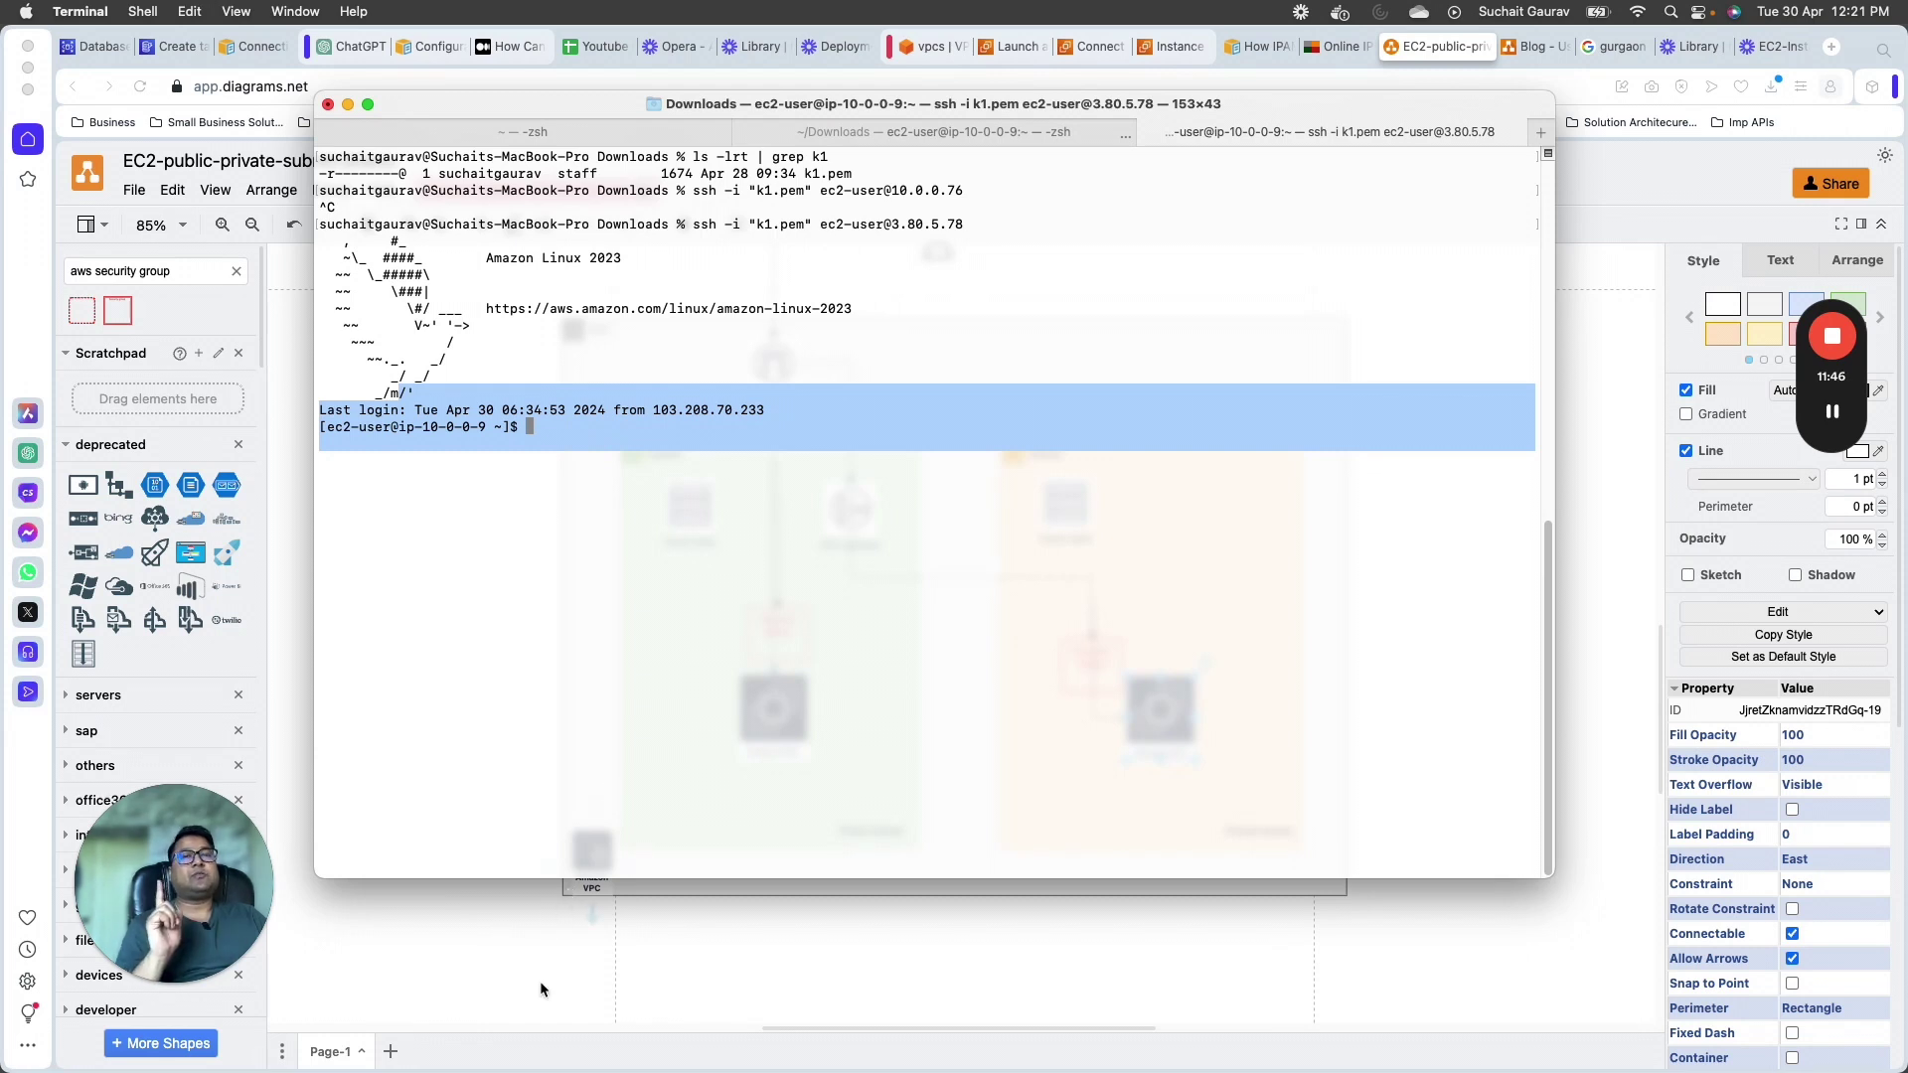
pyautogui.click(511, 967)
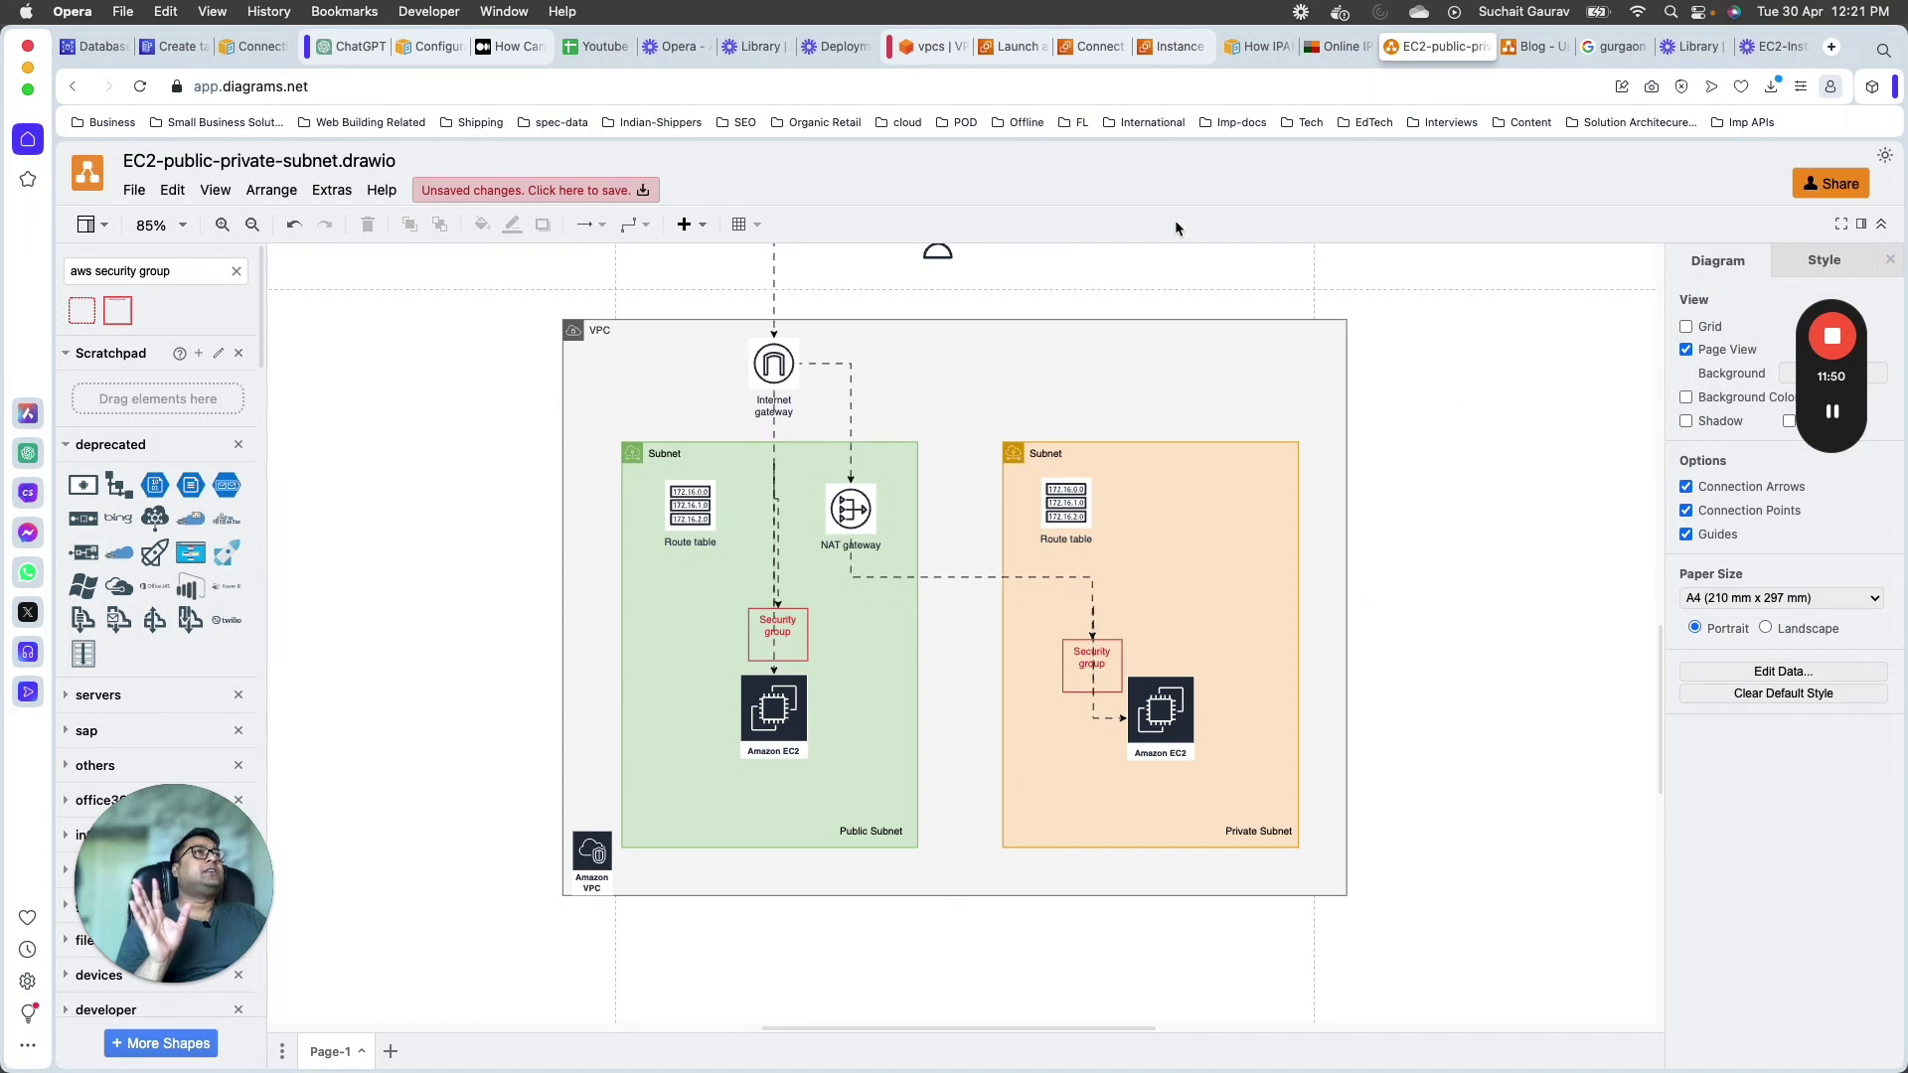
# Step: Return to the EC2 console, check the public and private instances' summaries and open LearningLecturePrivateInstance's SSH connection instructions
pyautogui.click(1184, 49)
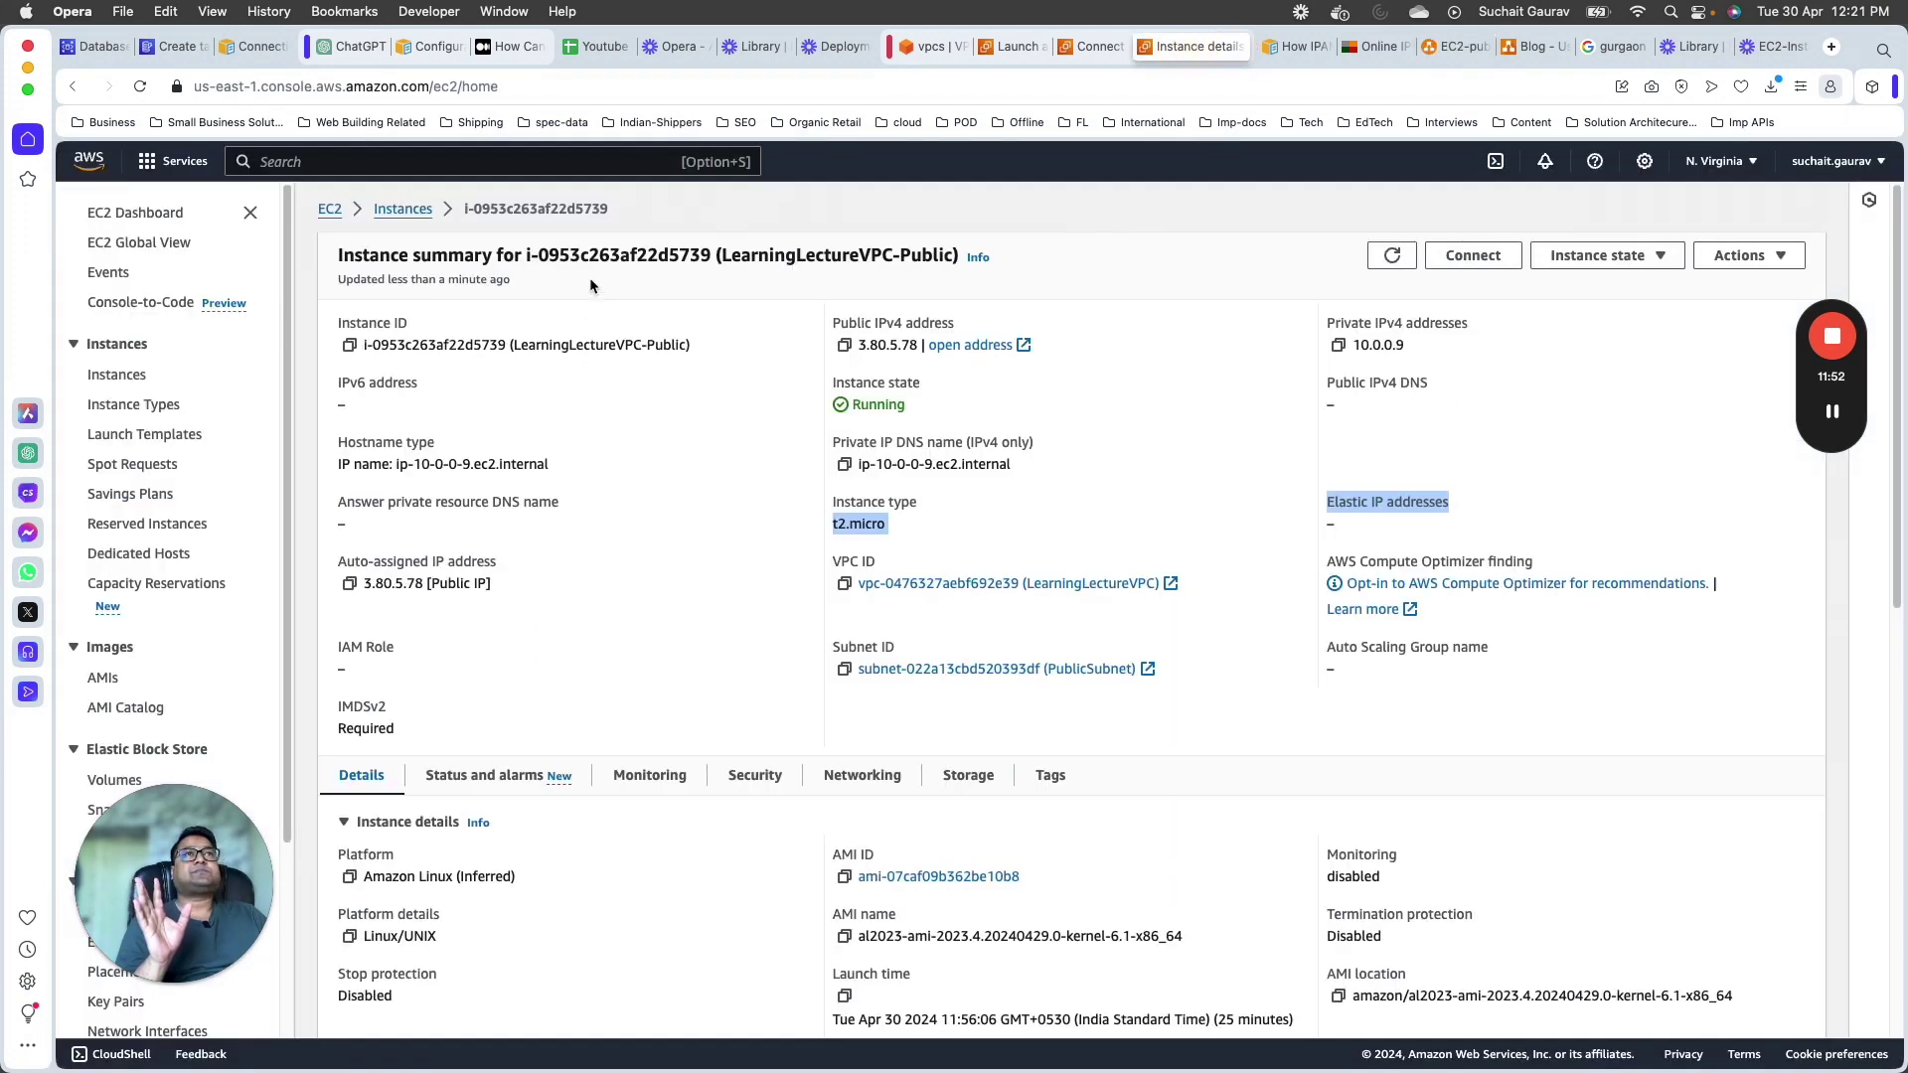
pyautogui.moveTo(542, 256); pyautogui.dragTo(795, 256)
pyautogui.click(1110, 46)
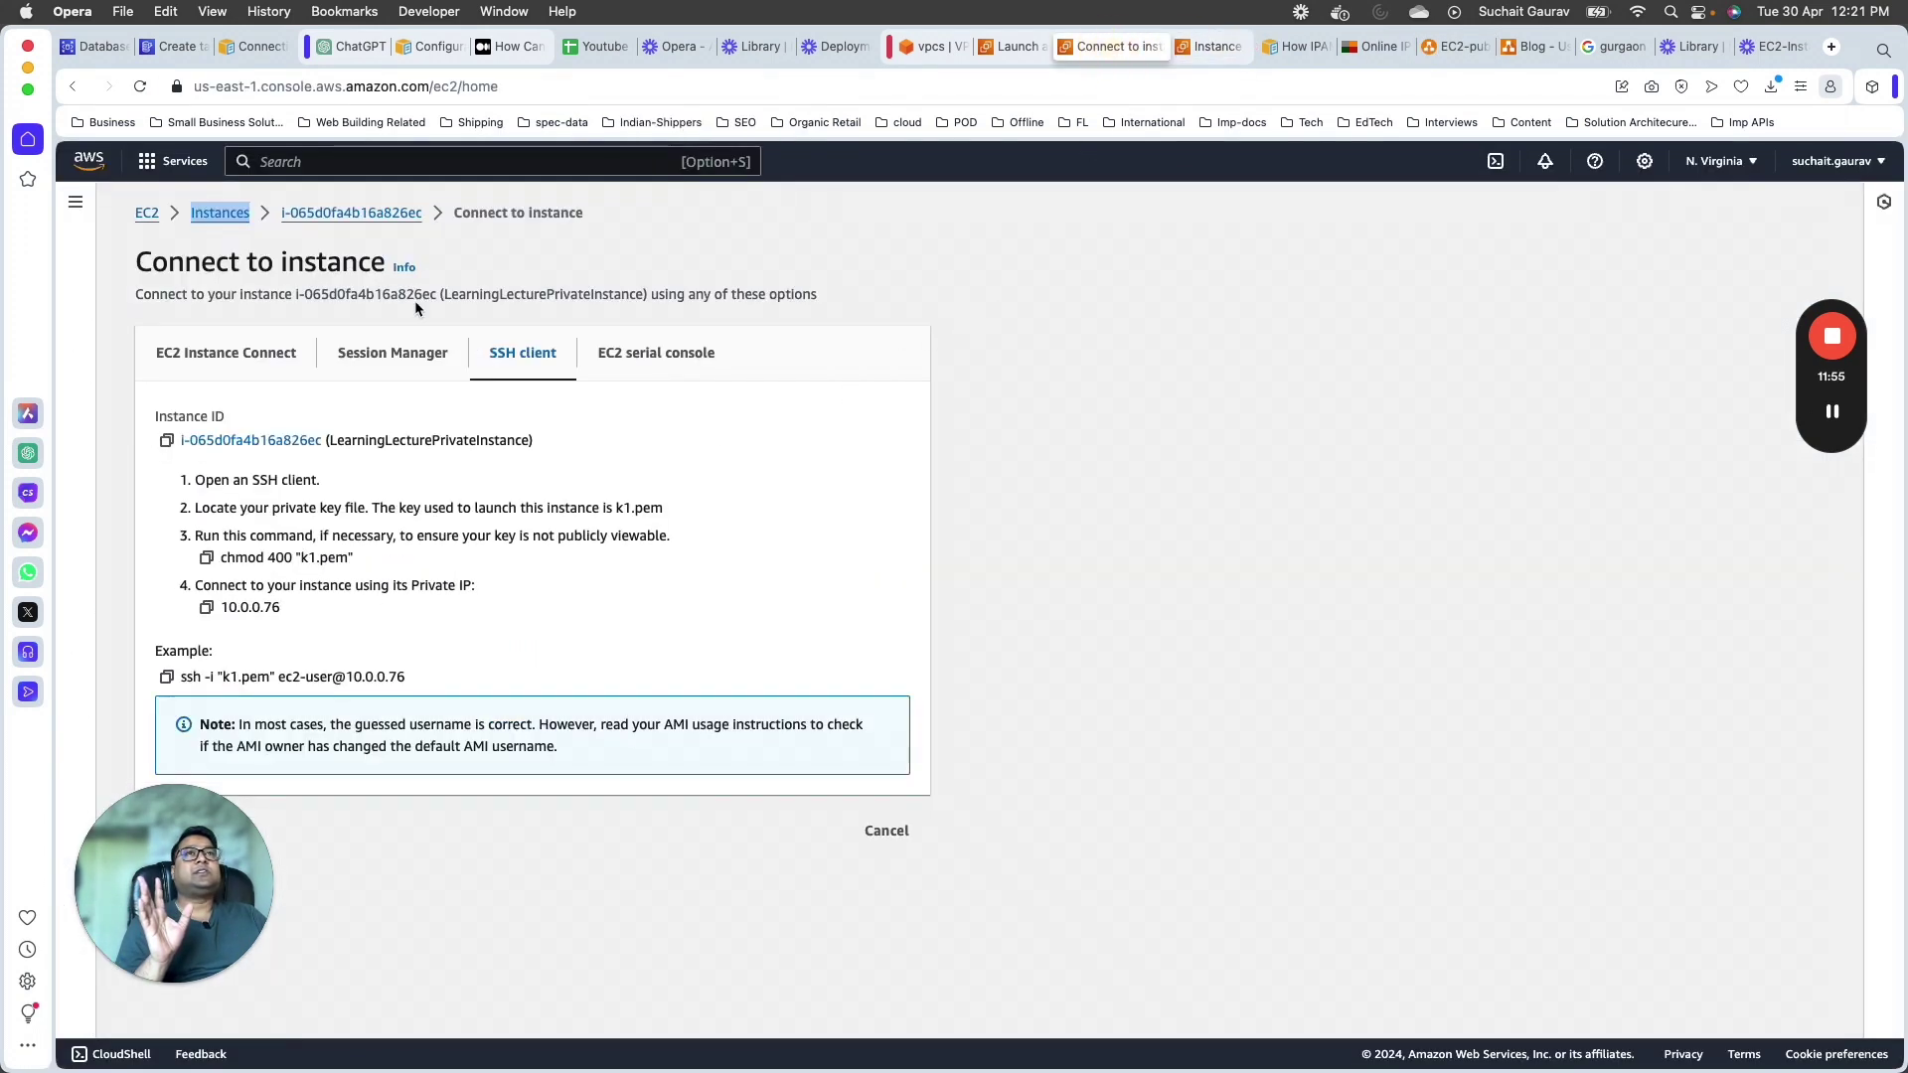
pyautogui.click(302, 217)
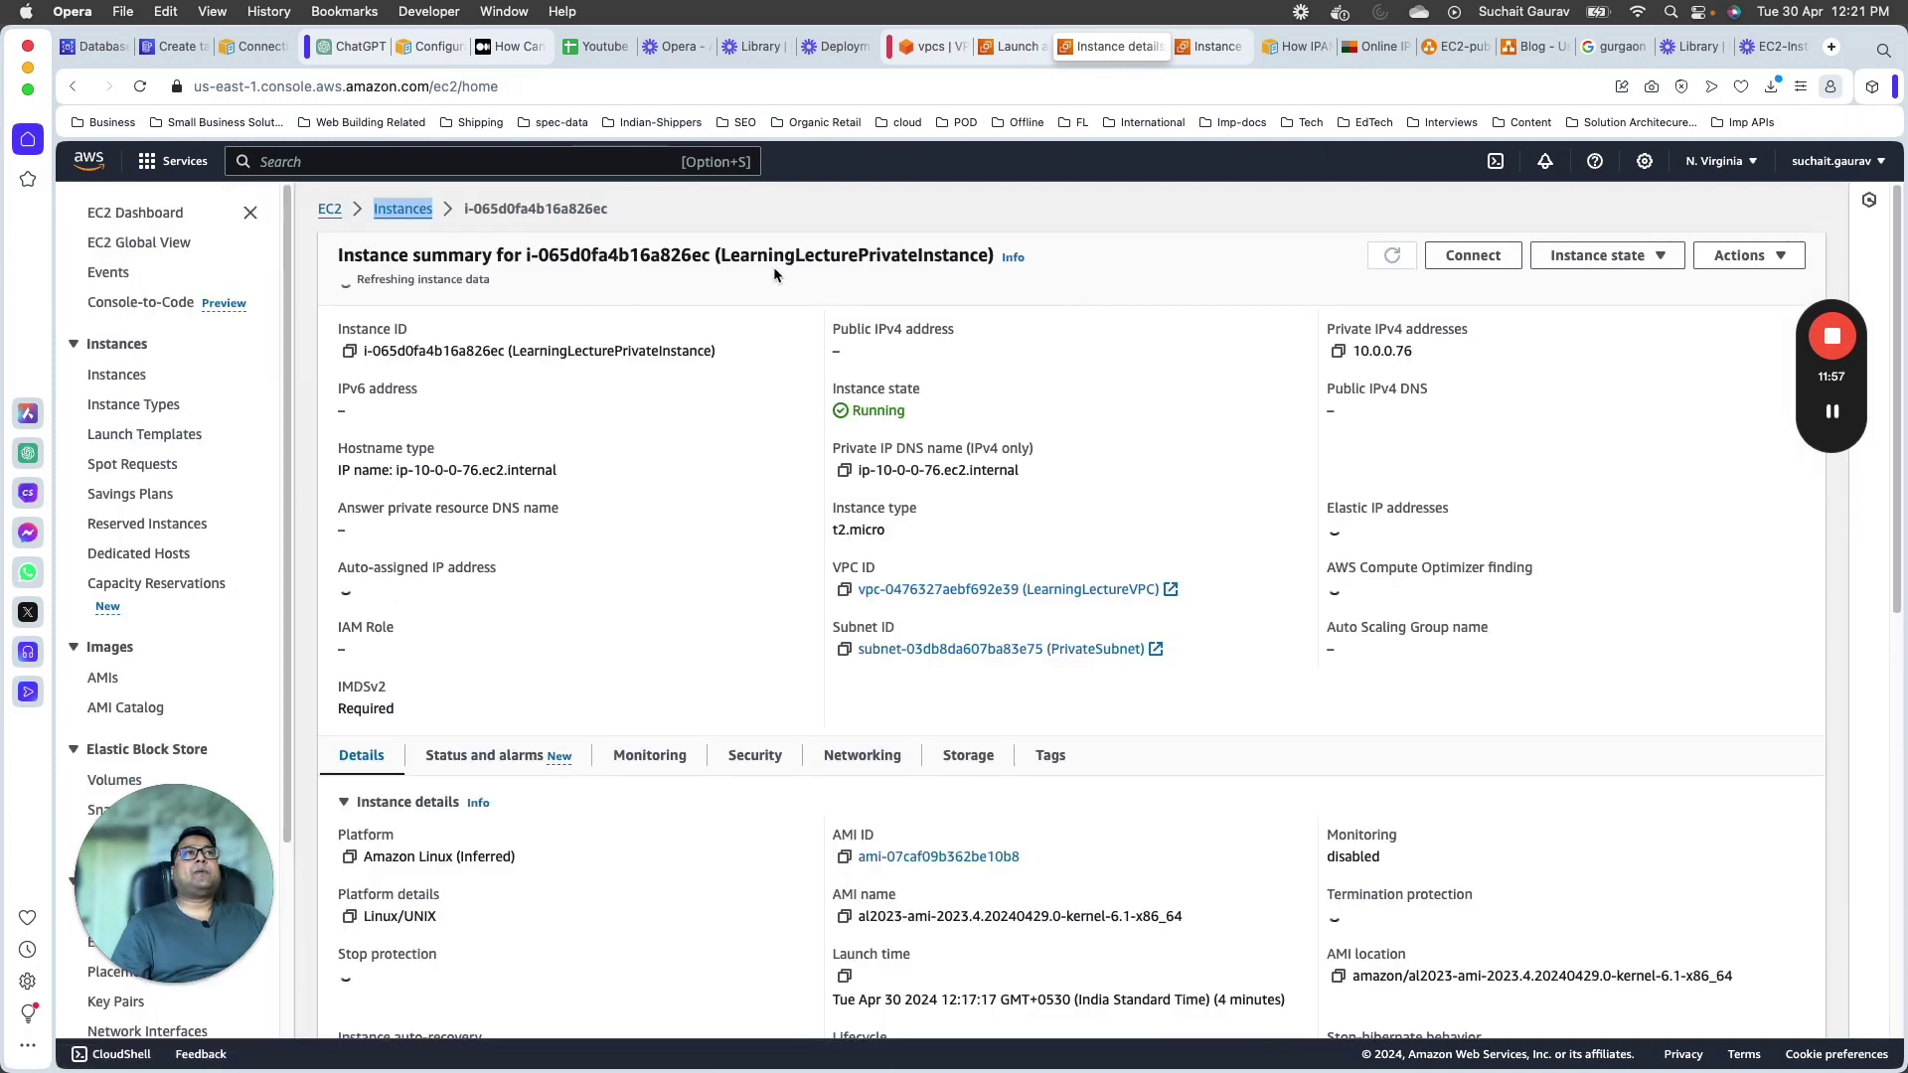
pyautogui.doubleClick(773, 267)
pyautogui.click(1472, 255)
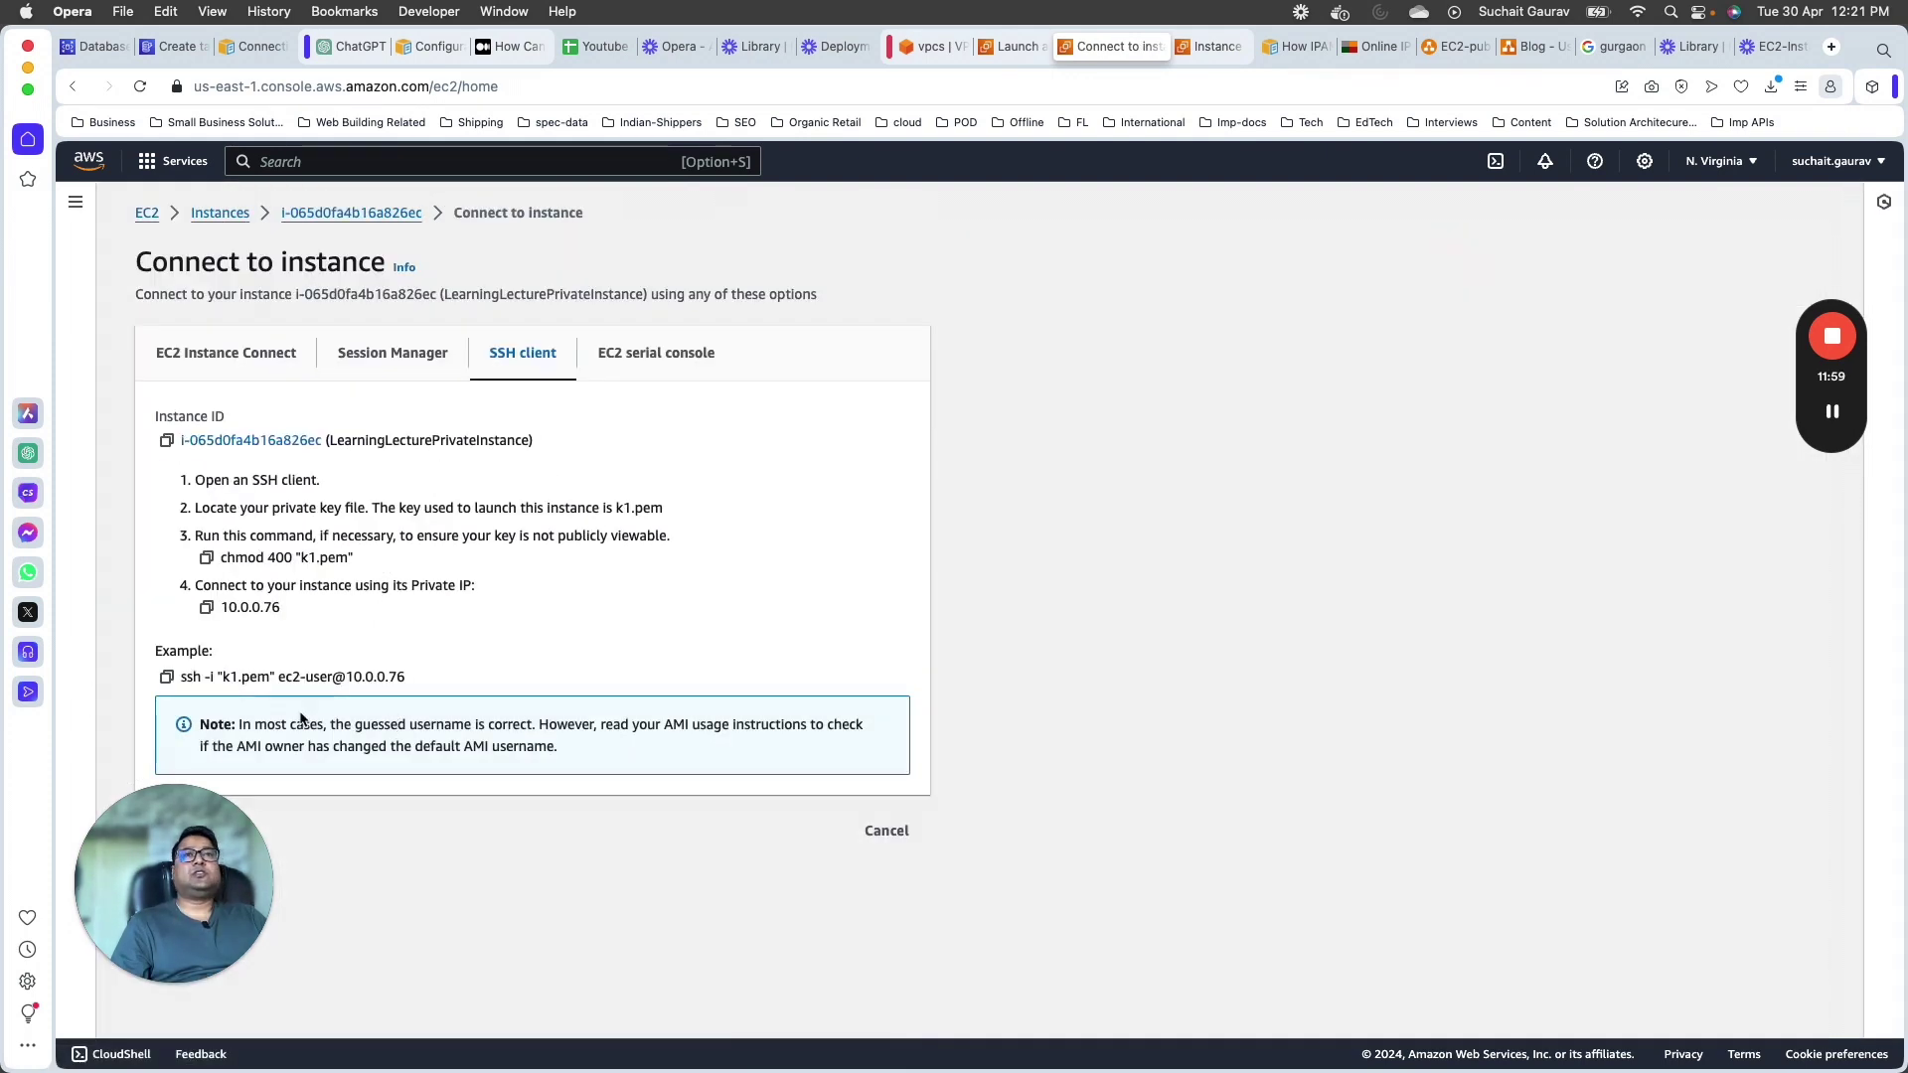
# Step: Examine the private instance's example SSH command, focusing on its private IP address and the k1.pem key file
pyautogui.doubleClick(222, 678)
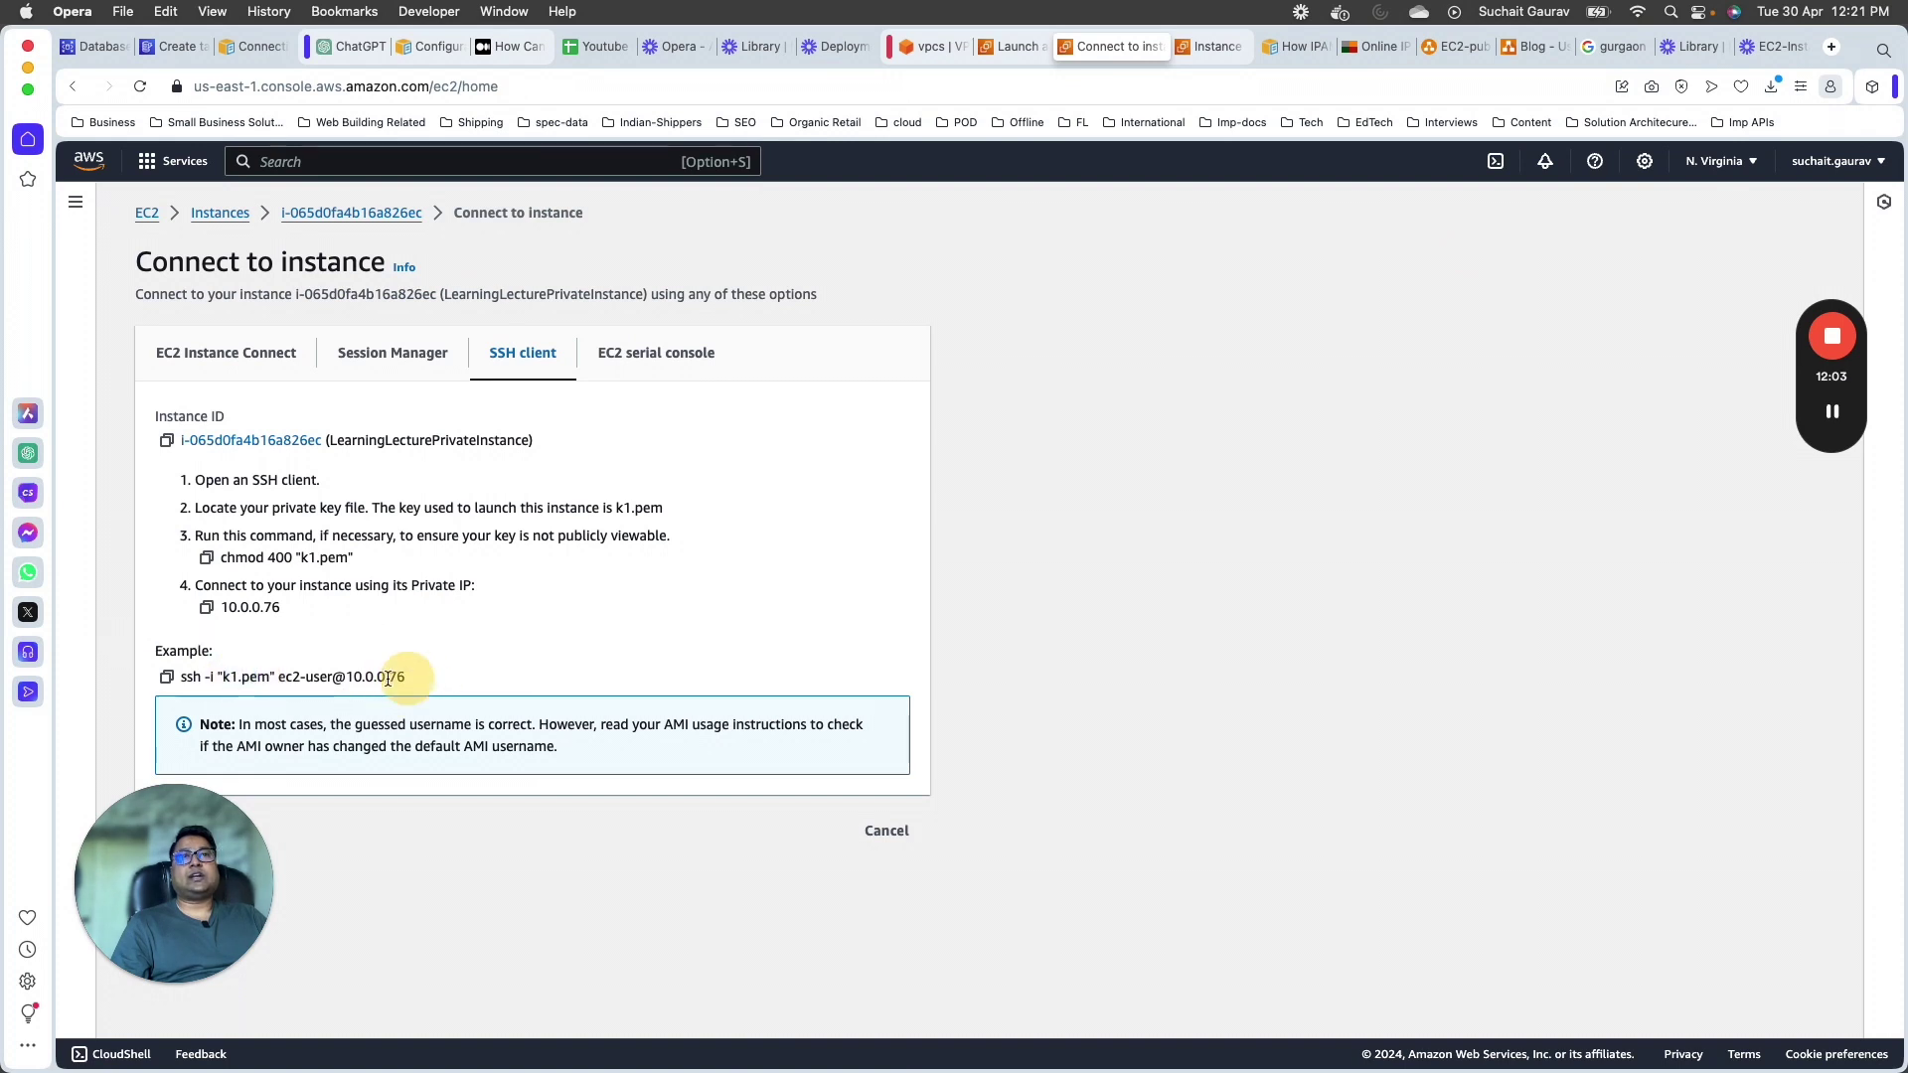
pyautogui.moveTo(406, 679); pyautogui.dragTo(325, 679)
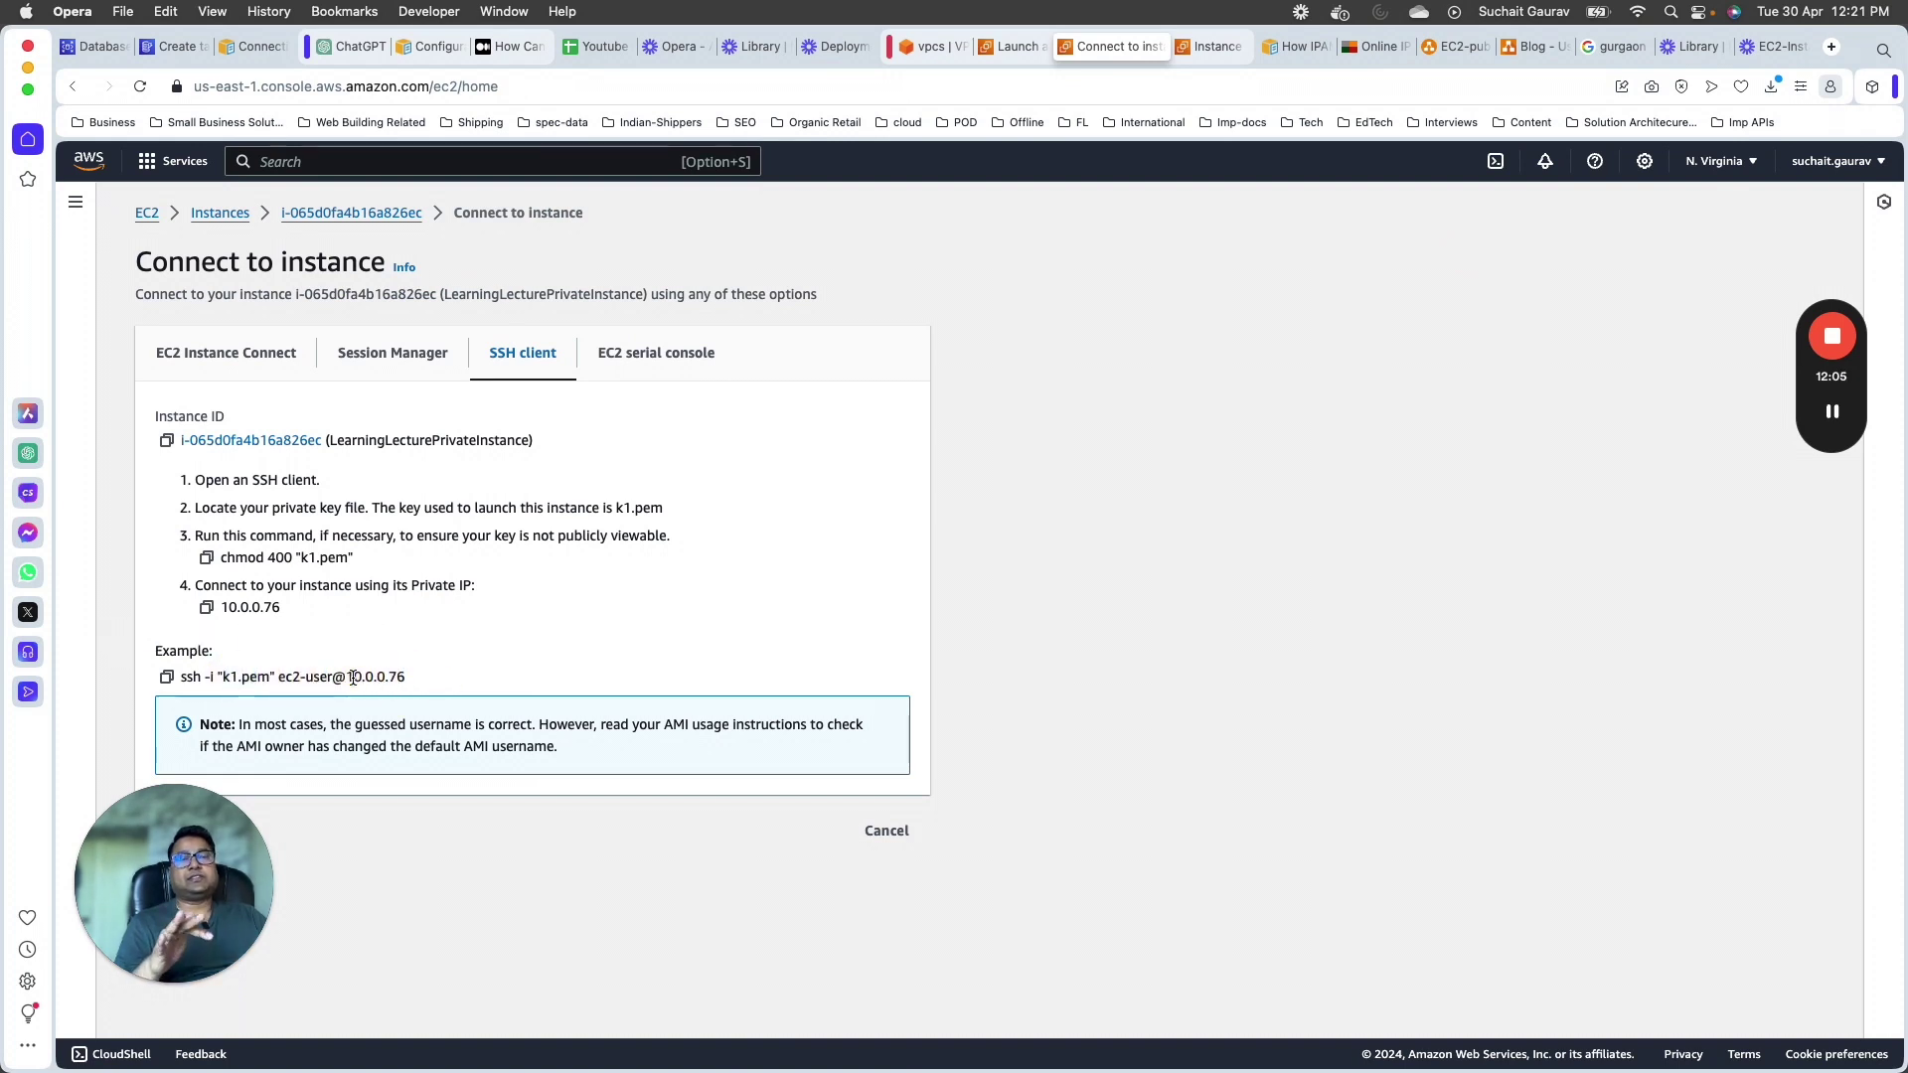
pyautogui.tripleClick(352, 678)
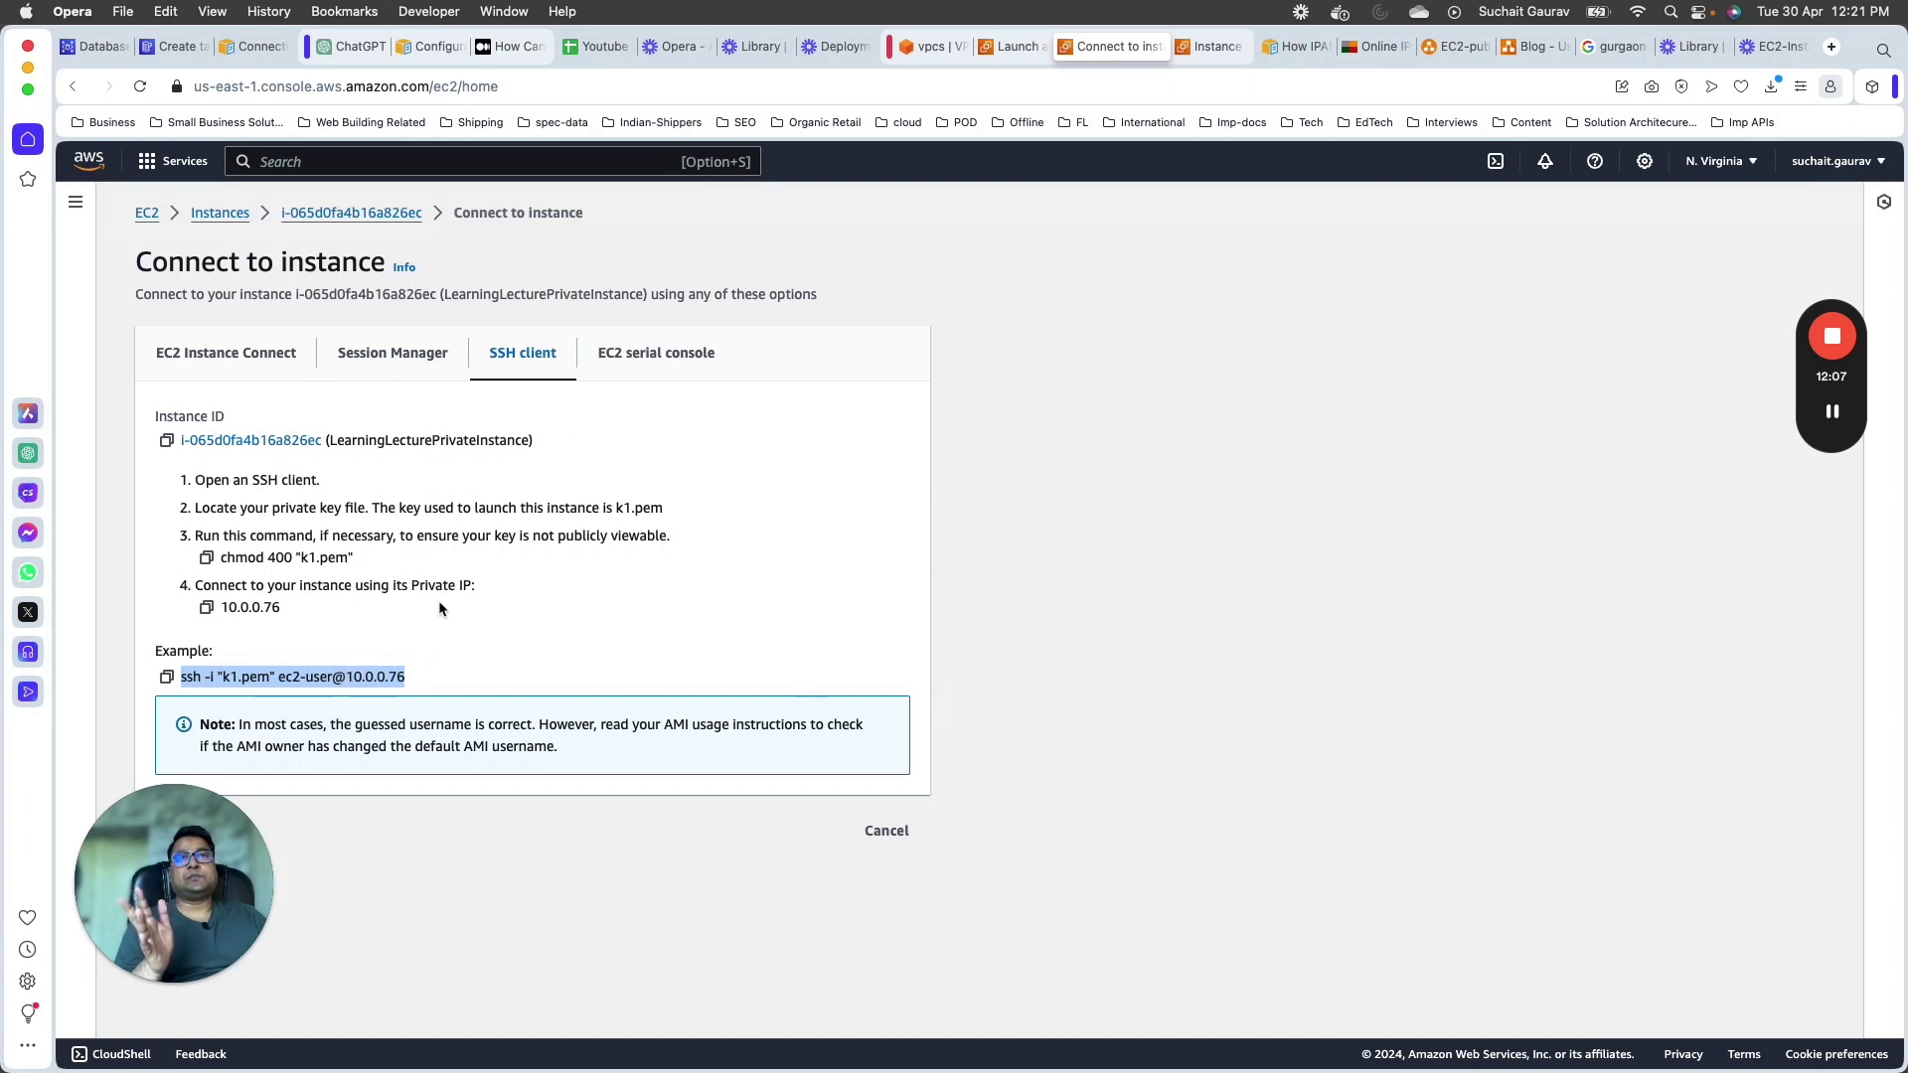
pyautogui.moveTo(348, 677); pyautogui.dragTo(429, 675)
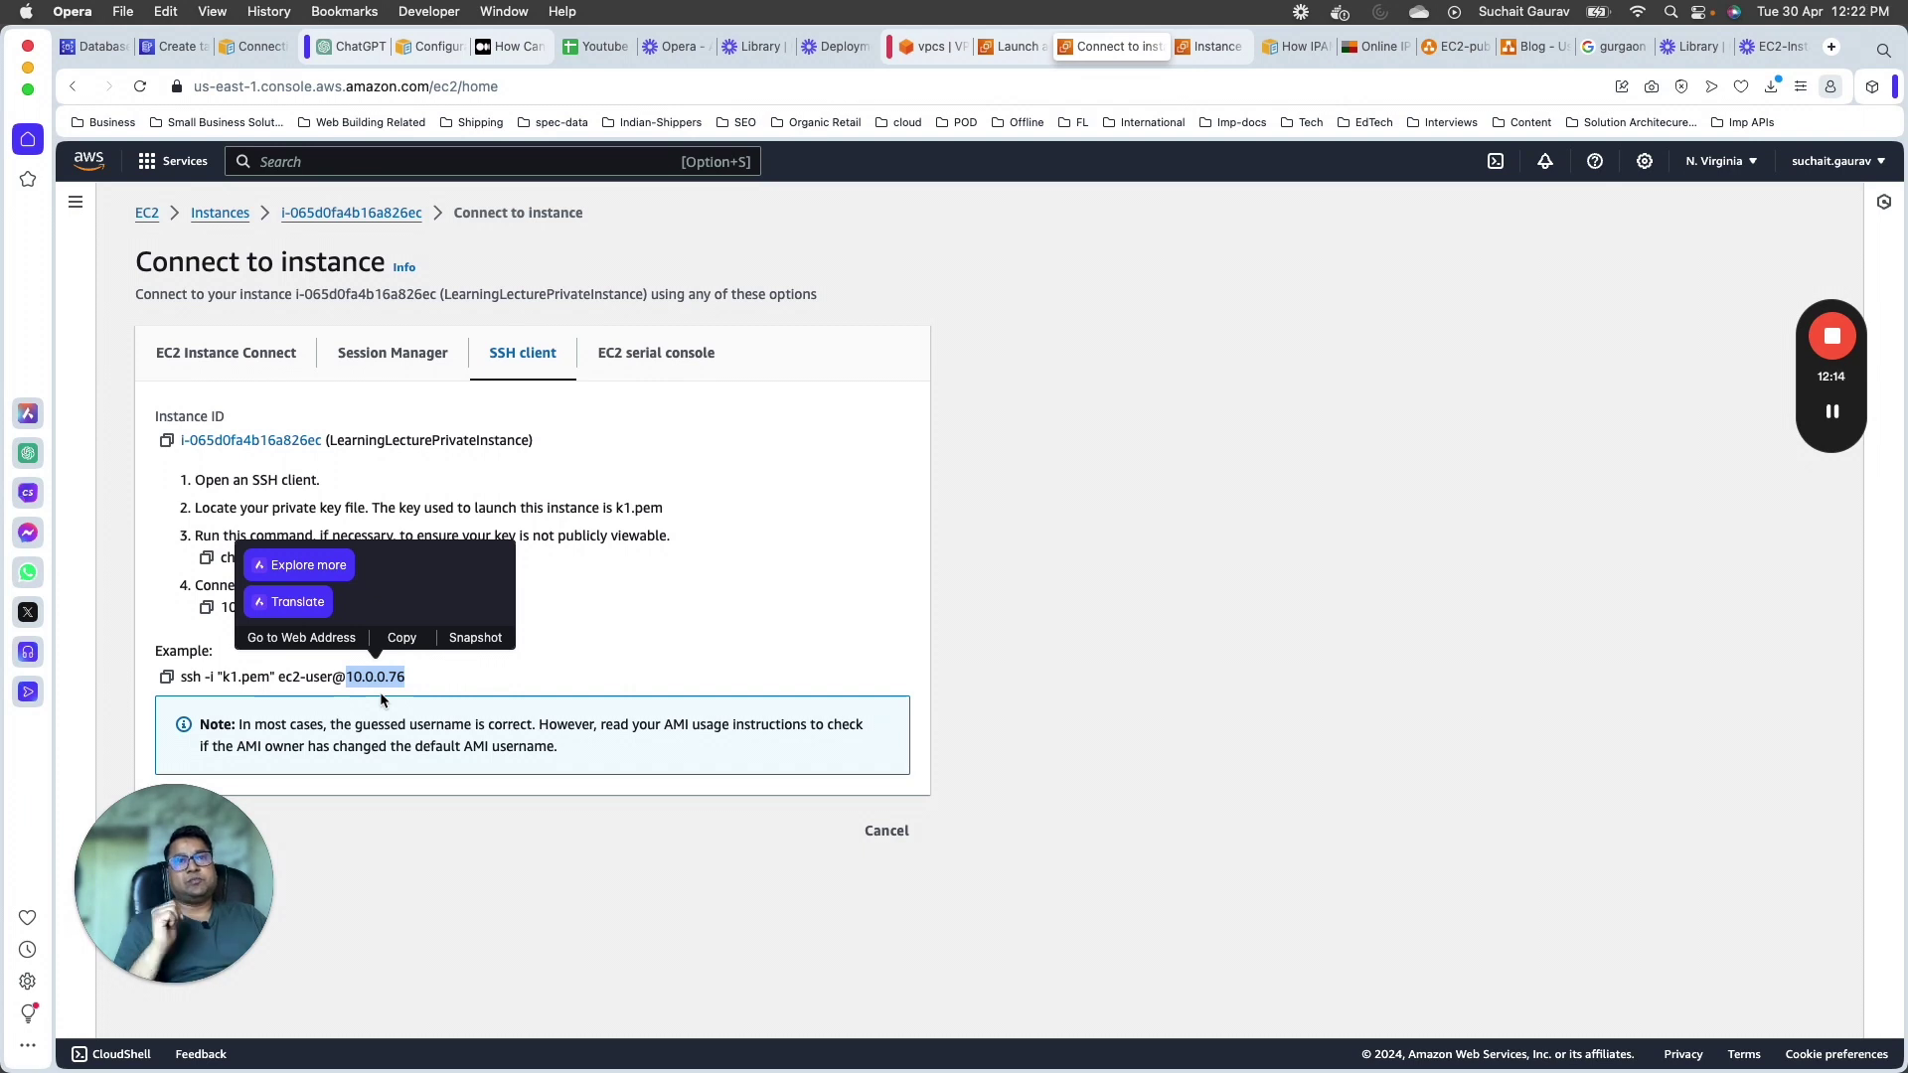
pyautogui.moveTo(217, 677); pyautogui.dragTo(278, 677)
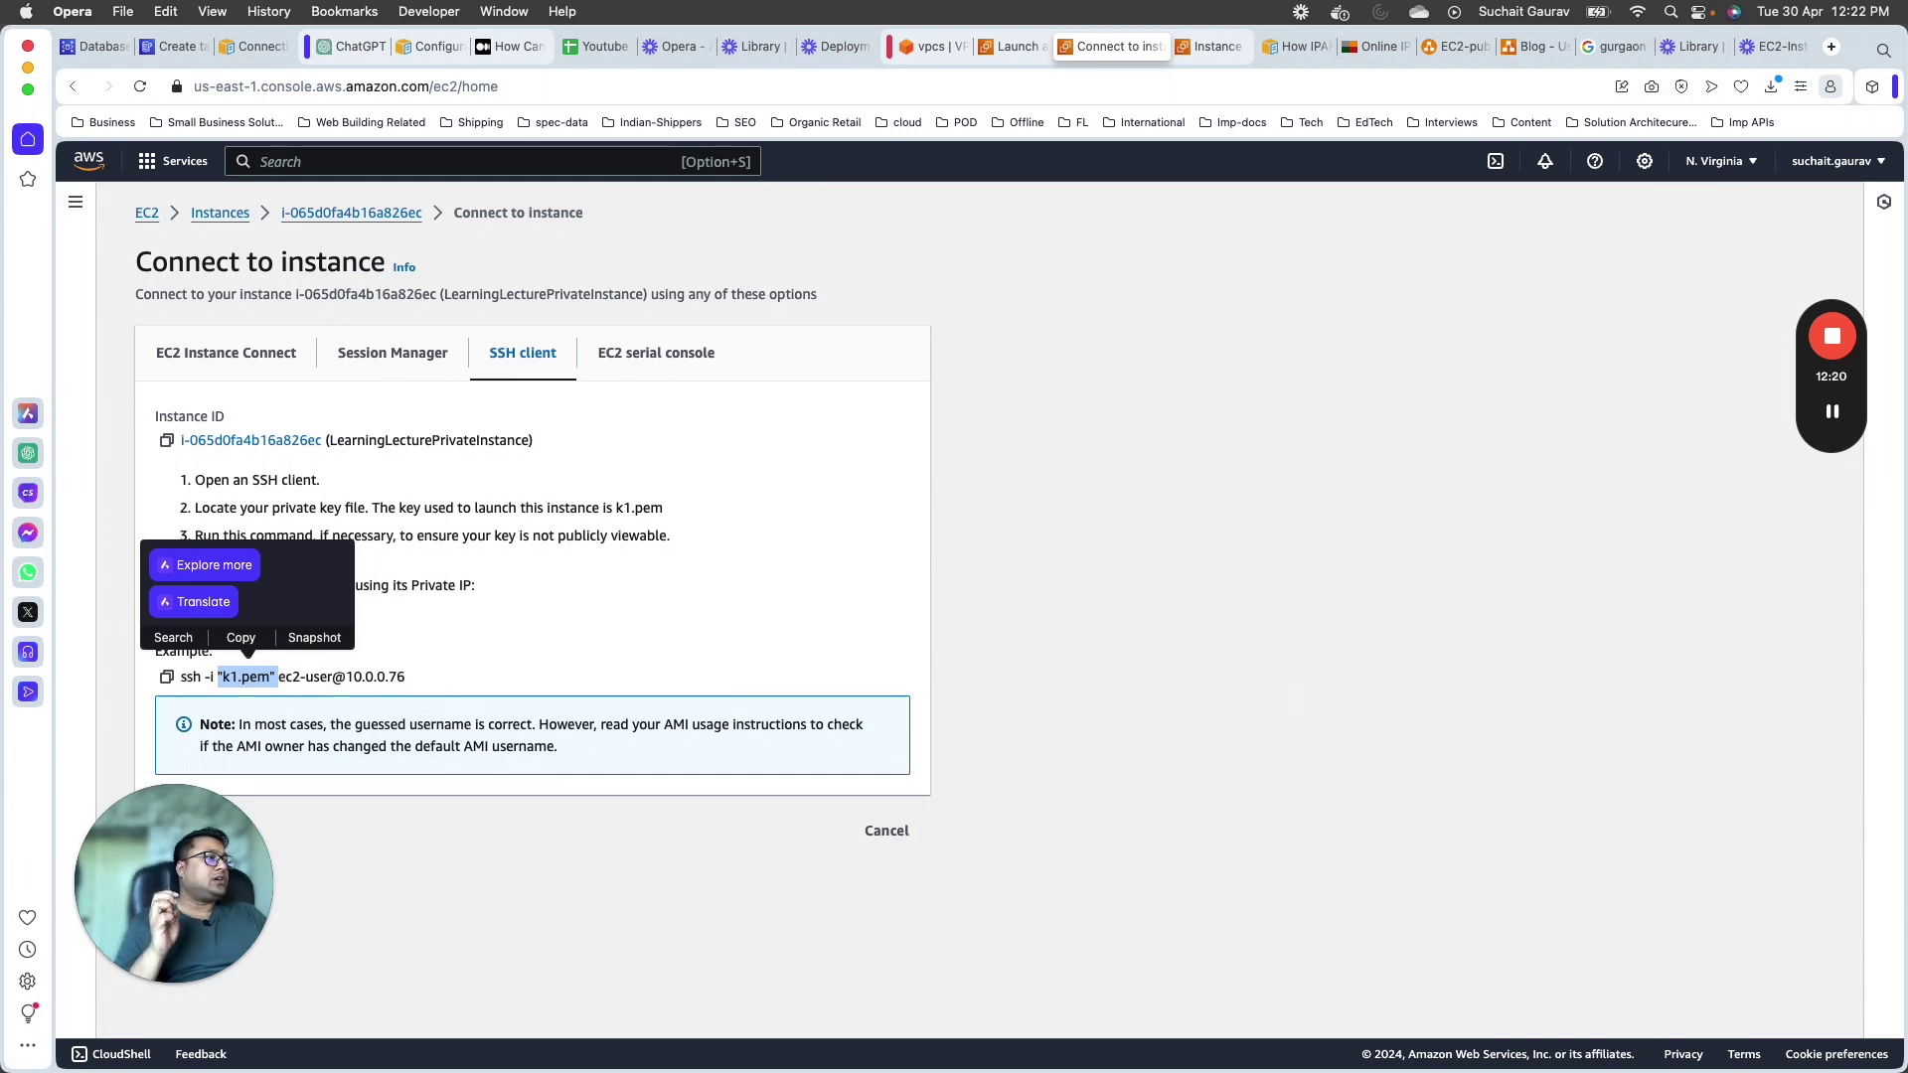
# Step: Switch to the public instance's Terminal session, clear the screen and open a new file k1.pem in vi
pyautogui.press('super+Tab')
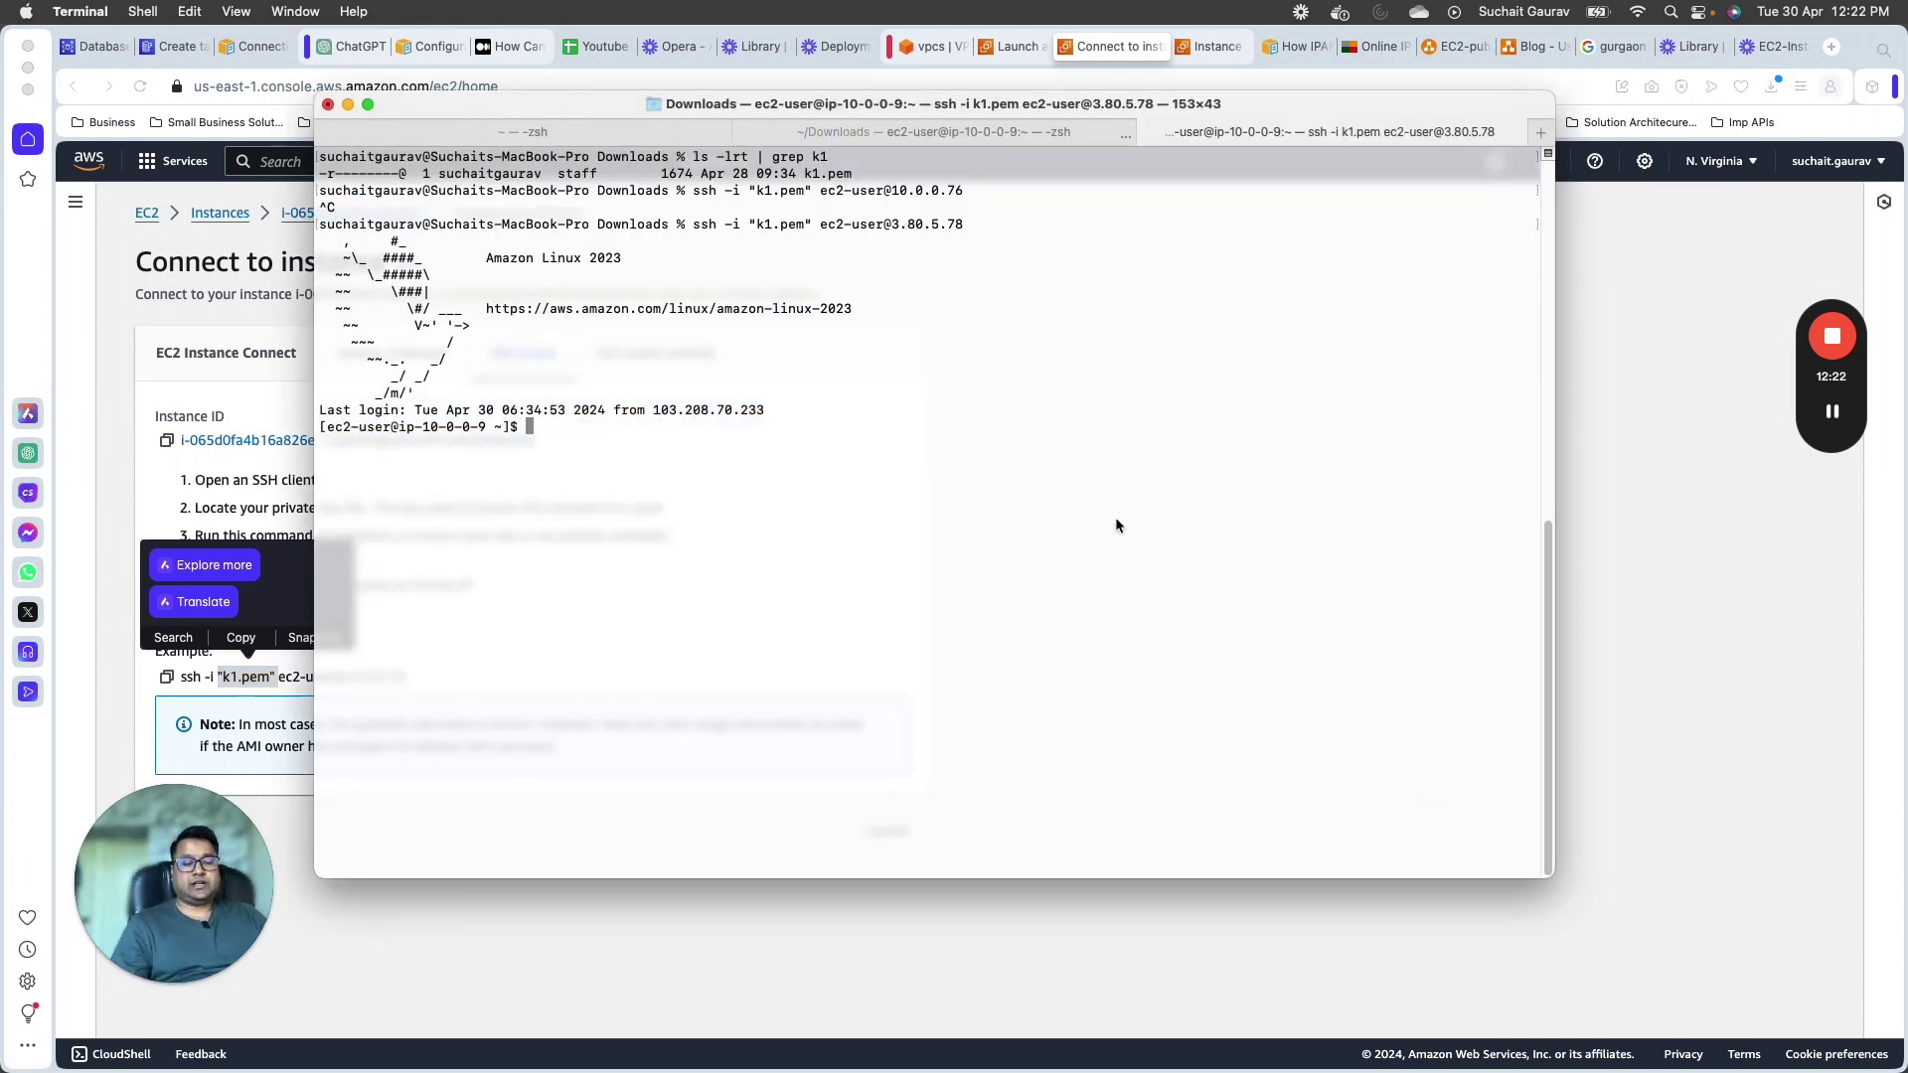
pyautogui.write('clear')
pyautogui.press('Return')
pyautogui.write('vi k')
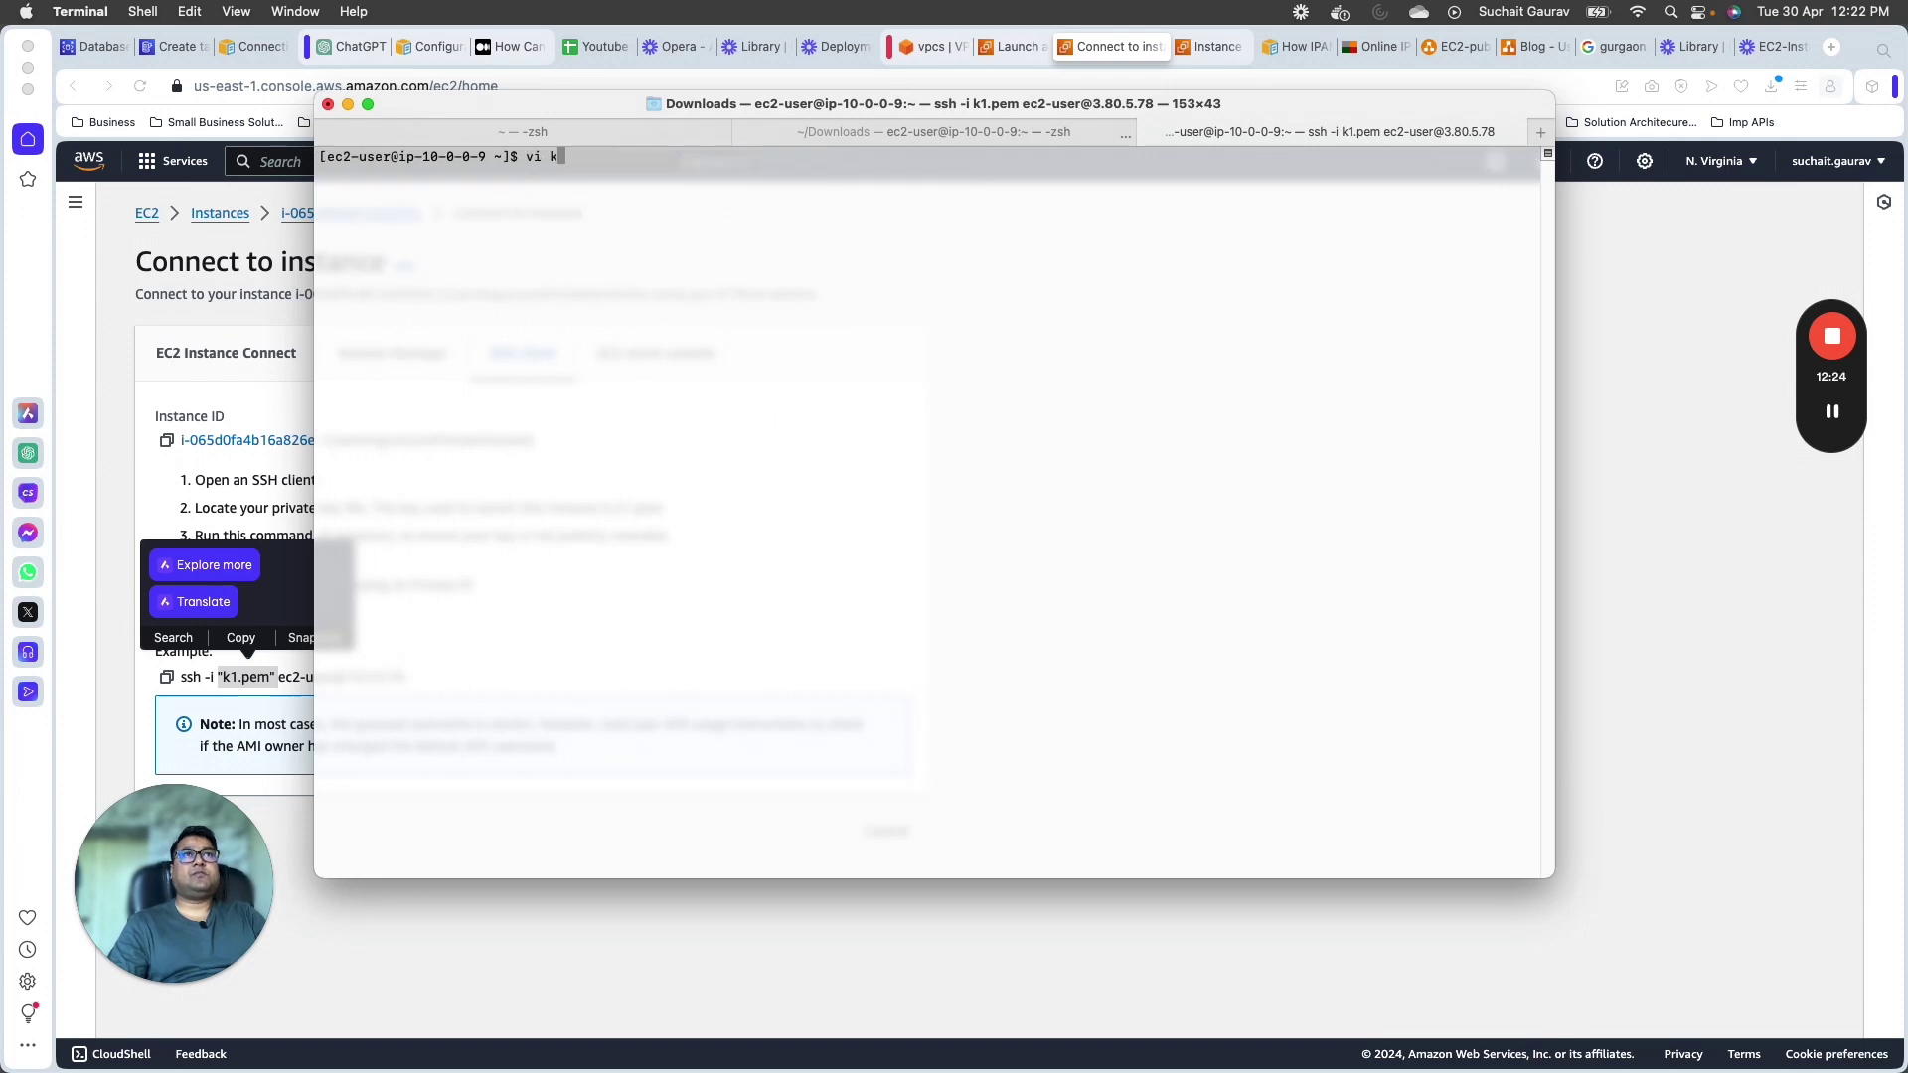
pyautogui.write('1.pem')
pyautogui.press('Return')
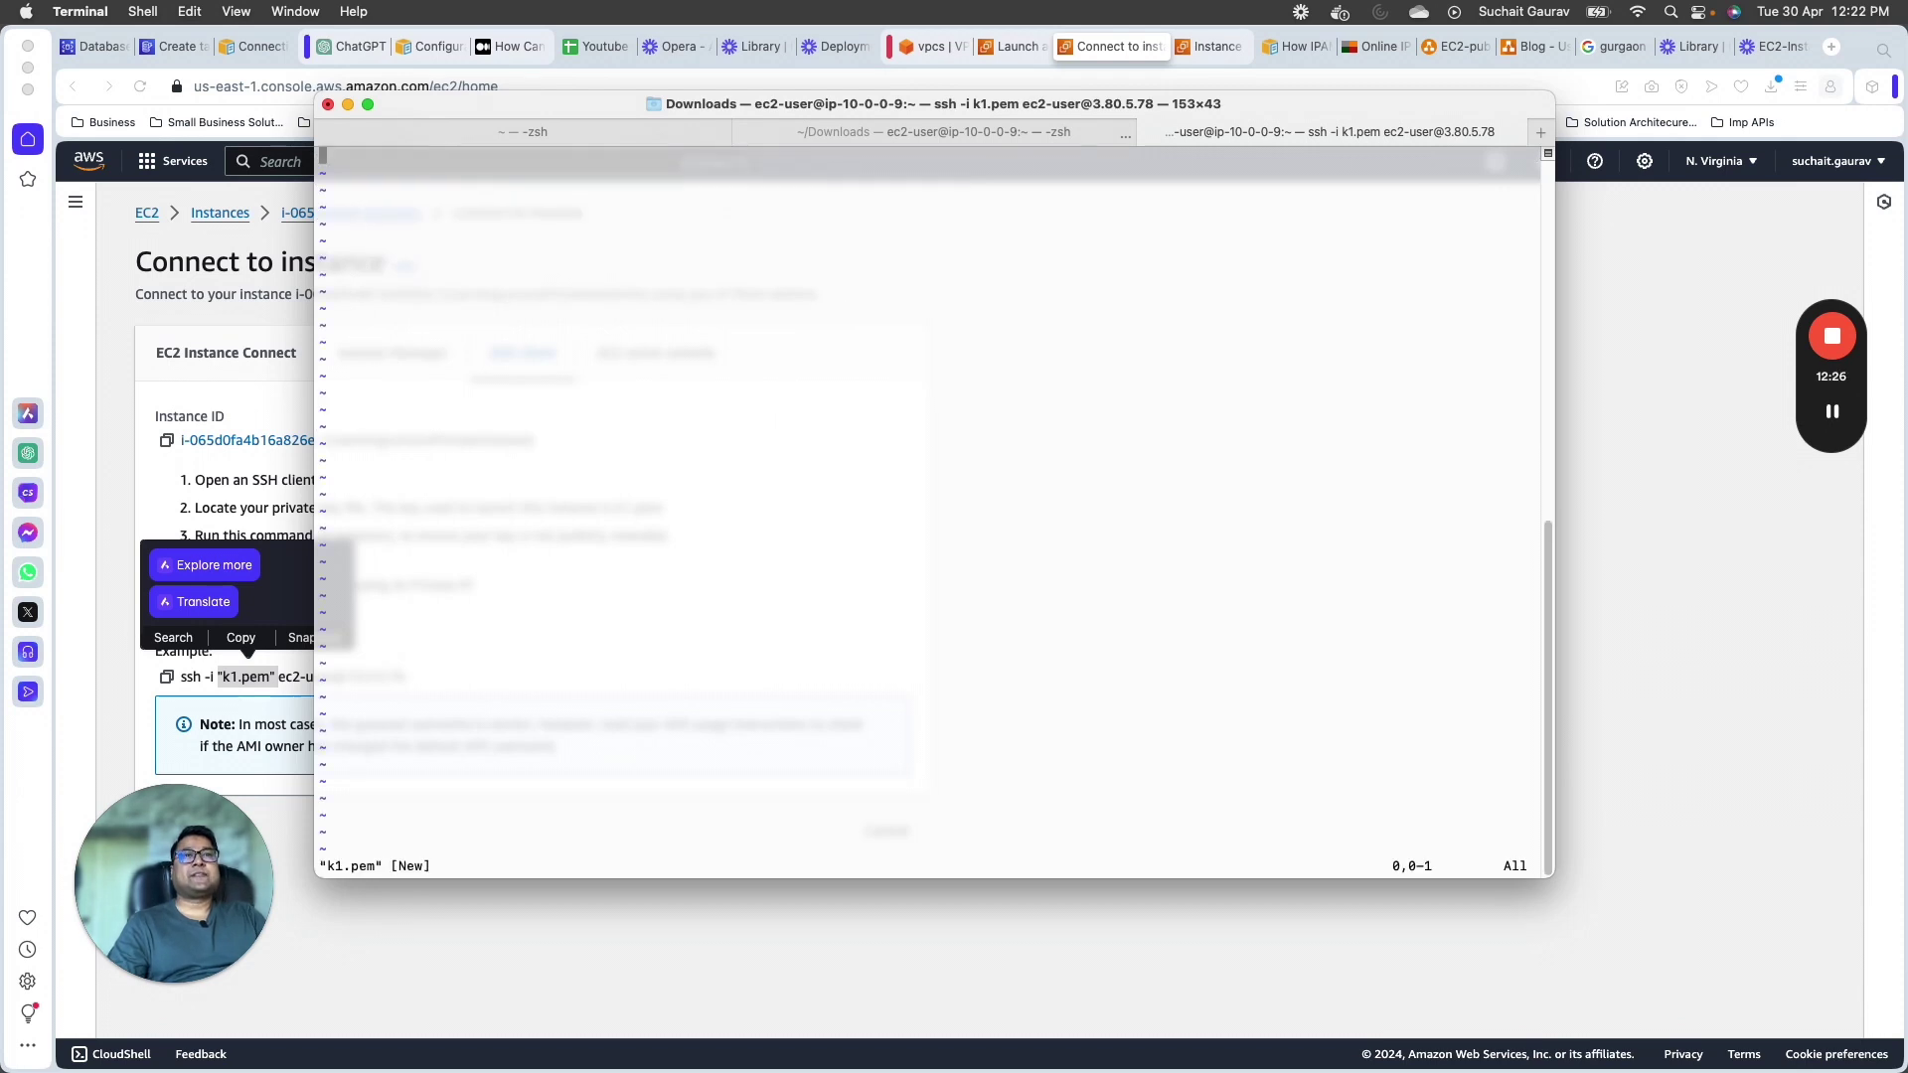
# Step: Start inserting text in the new, empty k1.pem file in vi
pyautogui.press('i')
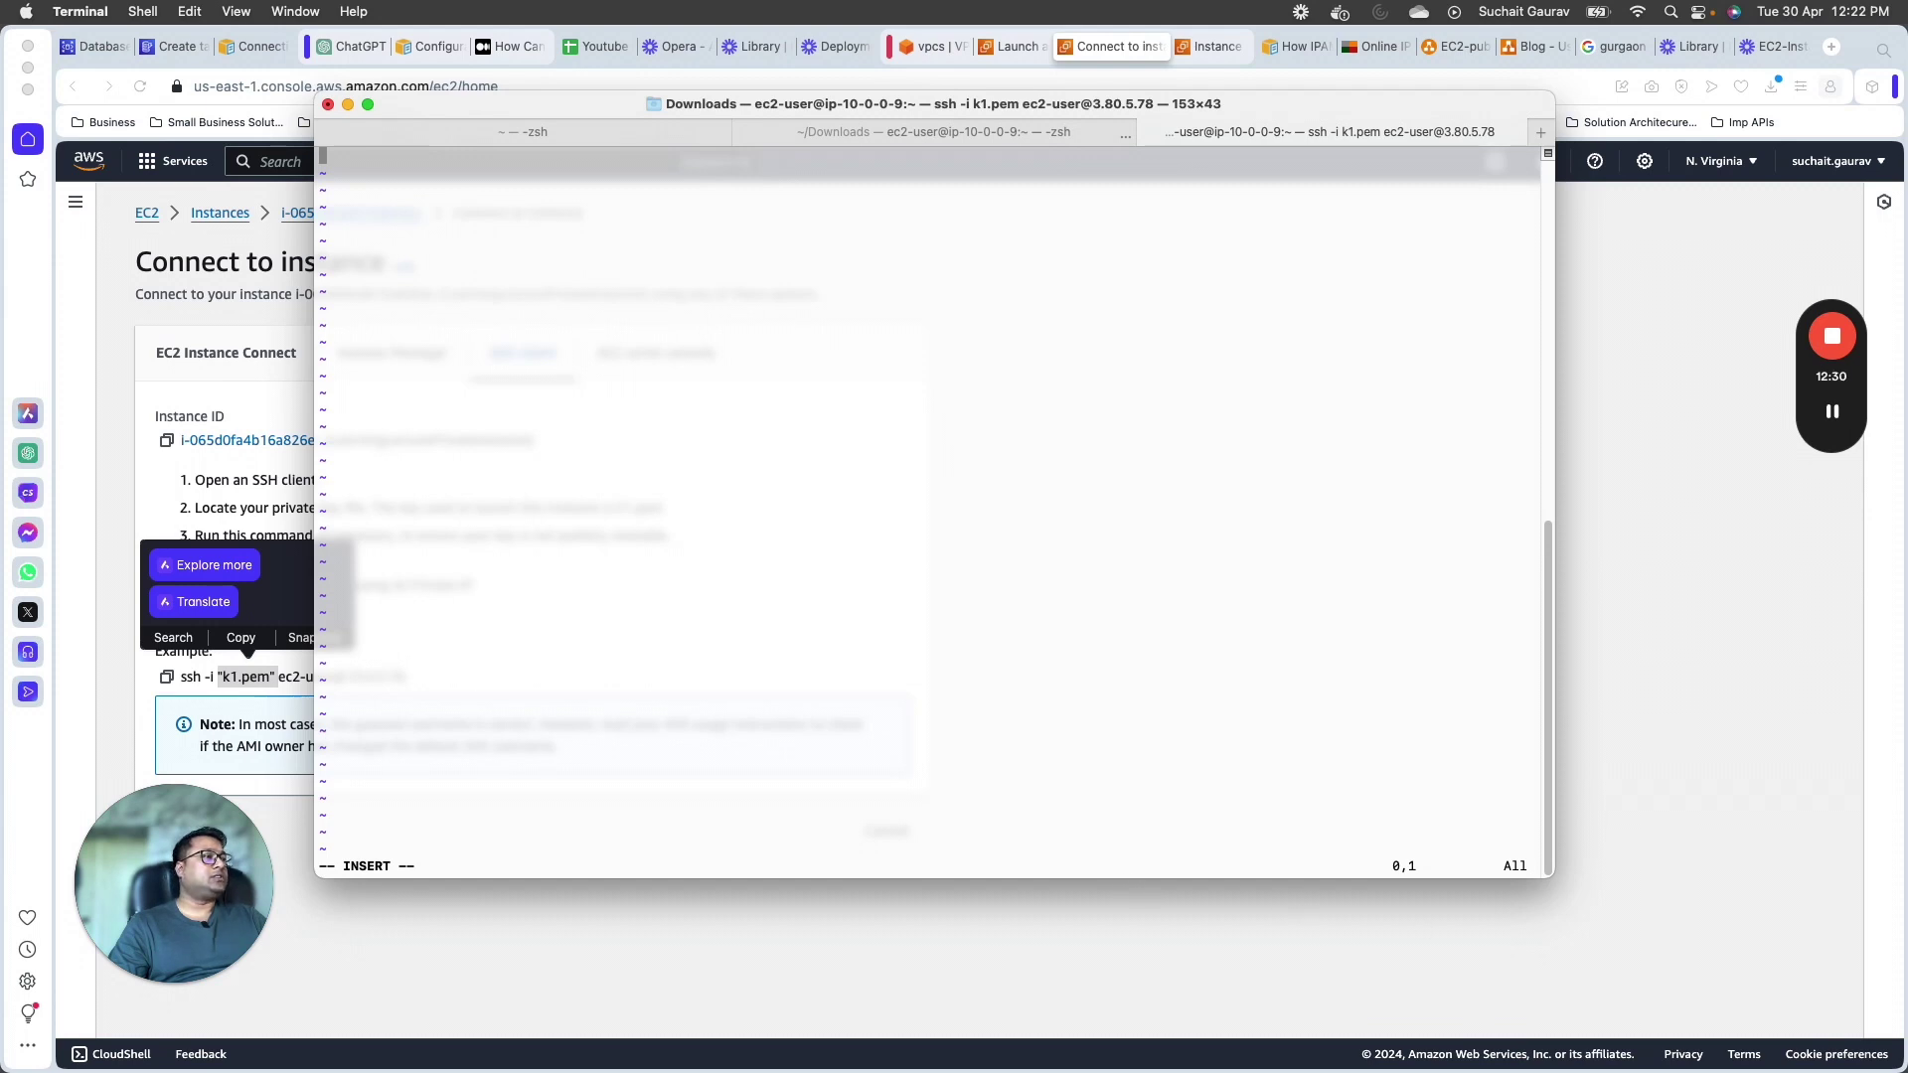
pyautogui.press('super+Tab')
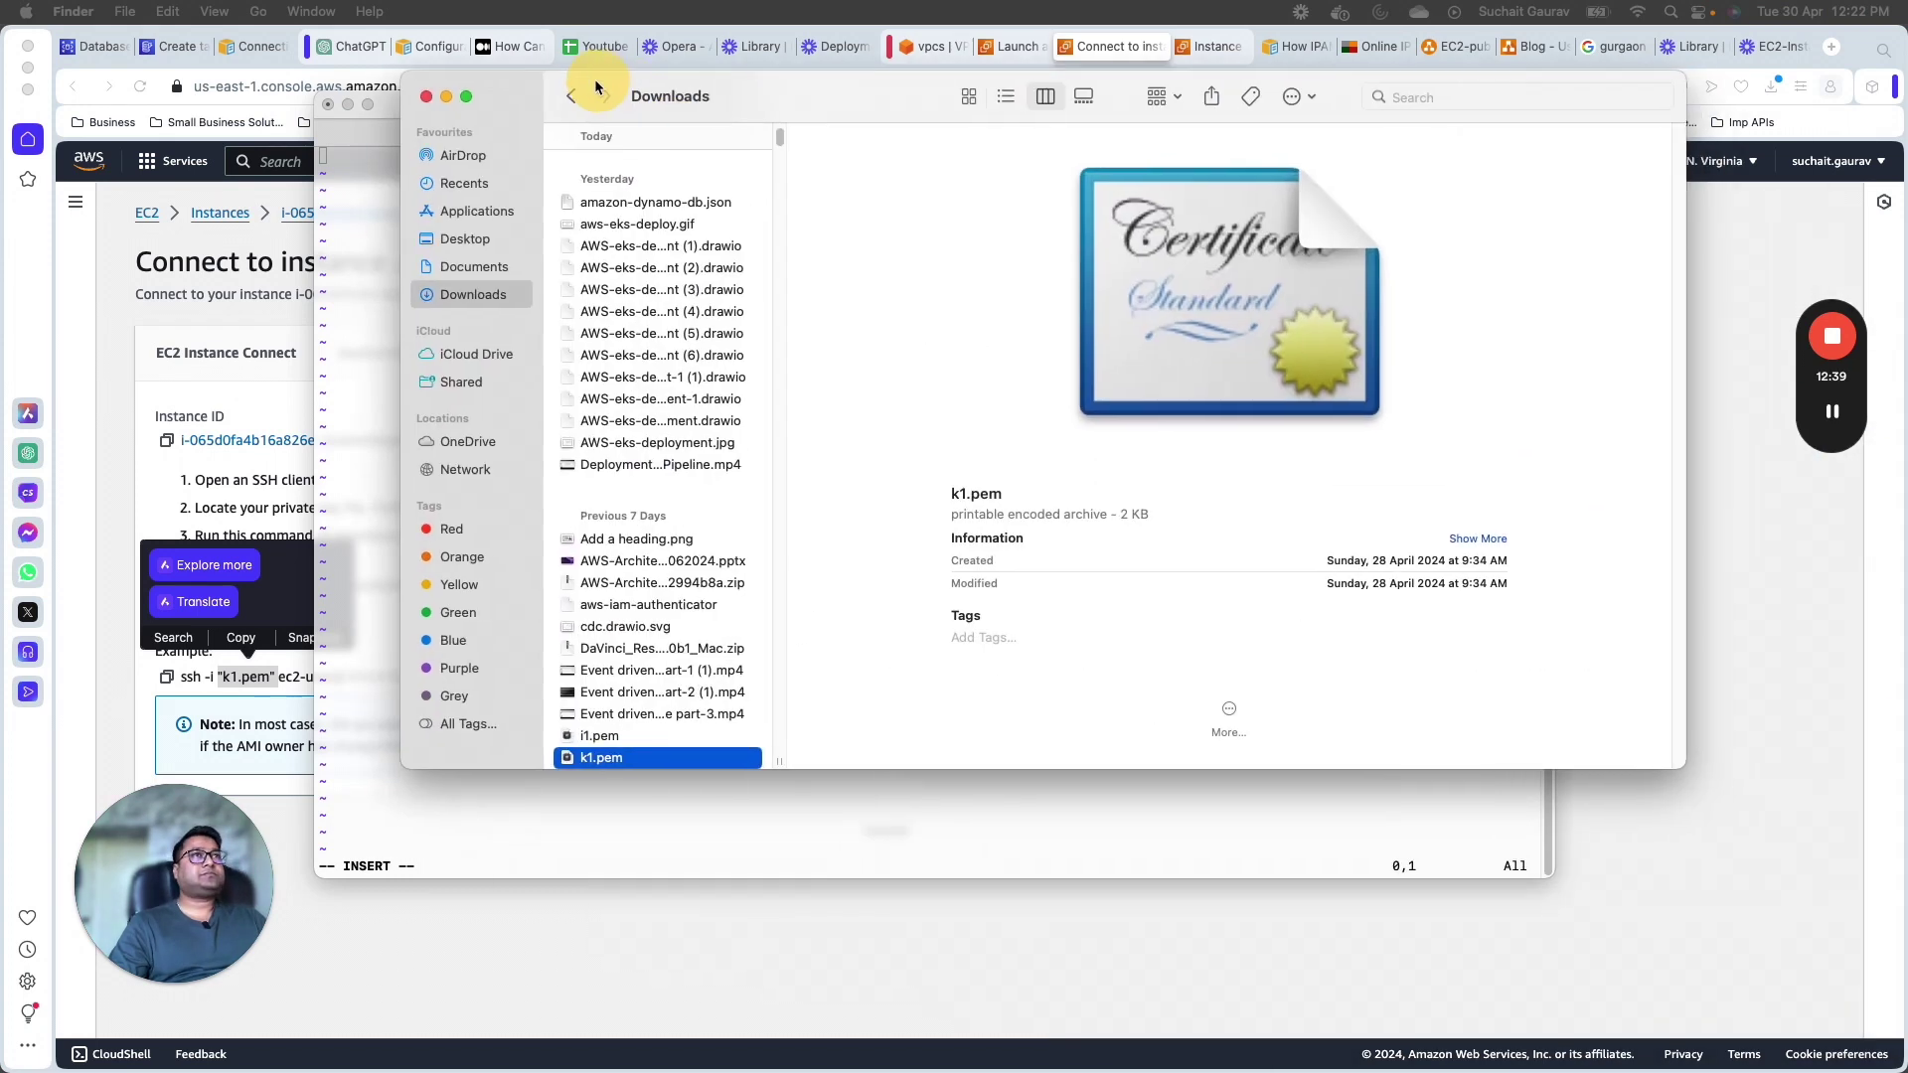
pyautogui.rightClick(611, 757)
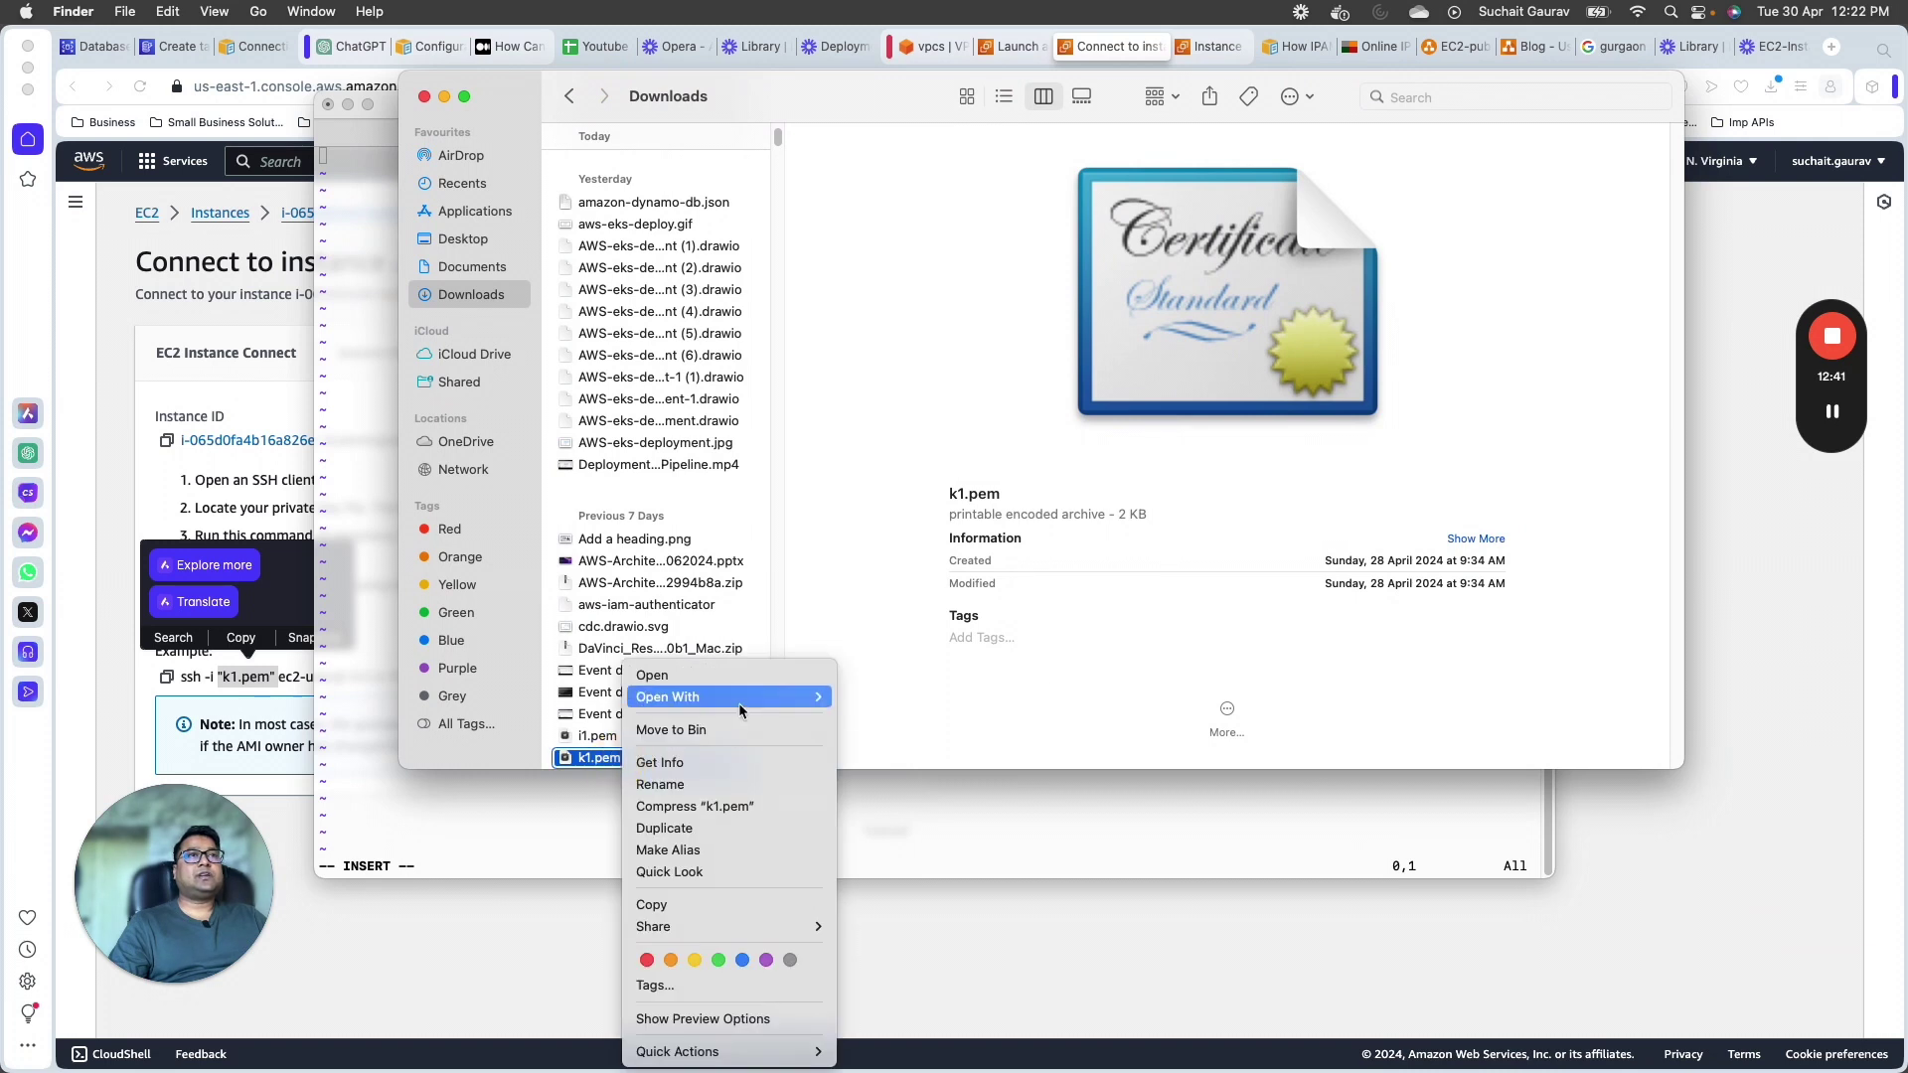
pyautogui.click(565, 759)
pyautogui.rightClick(568, 760)
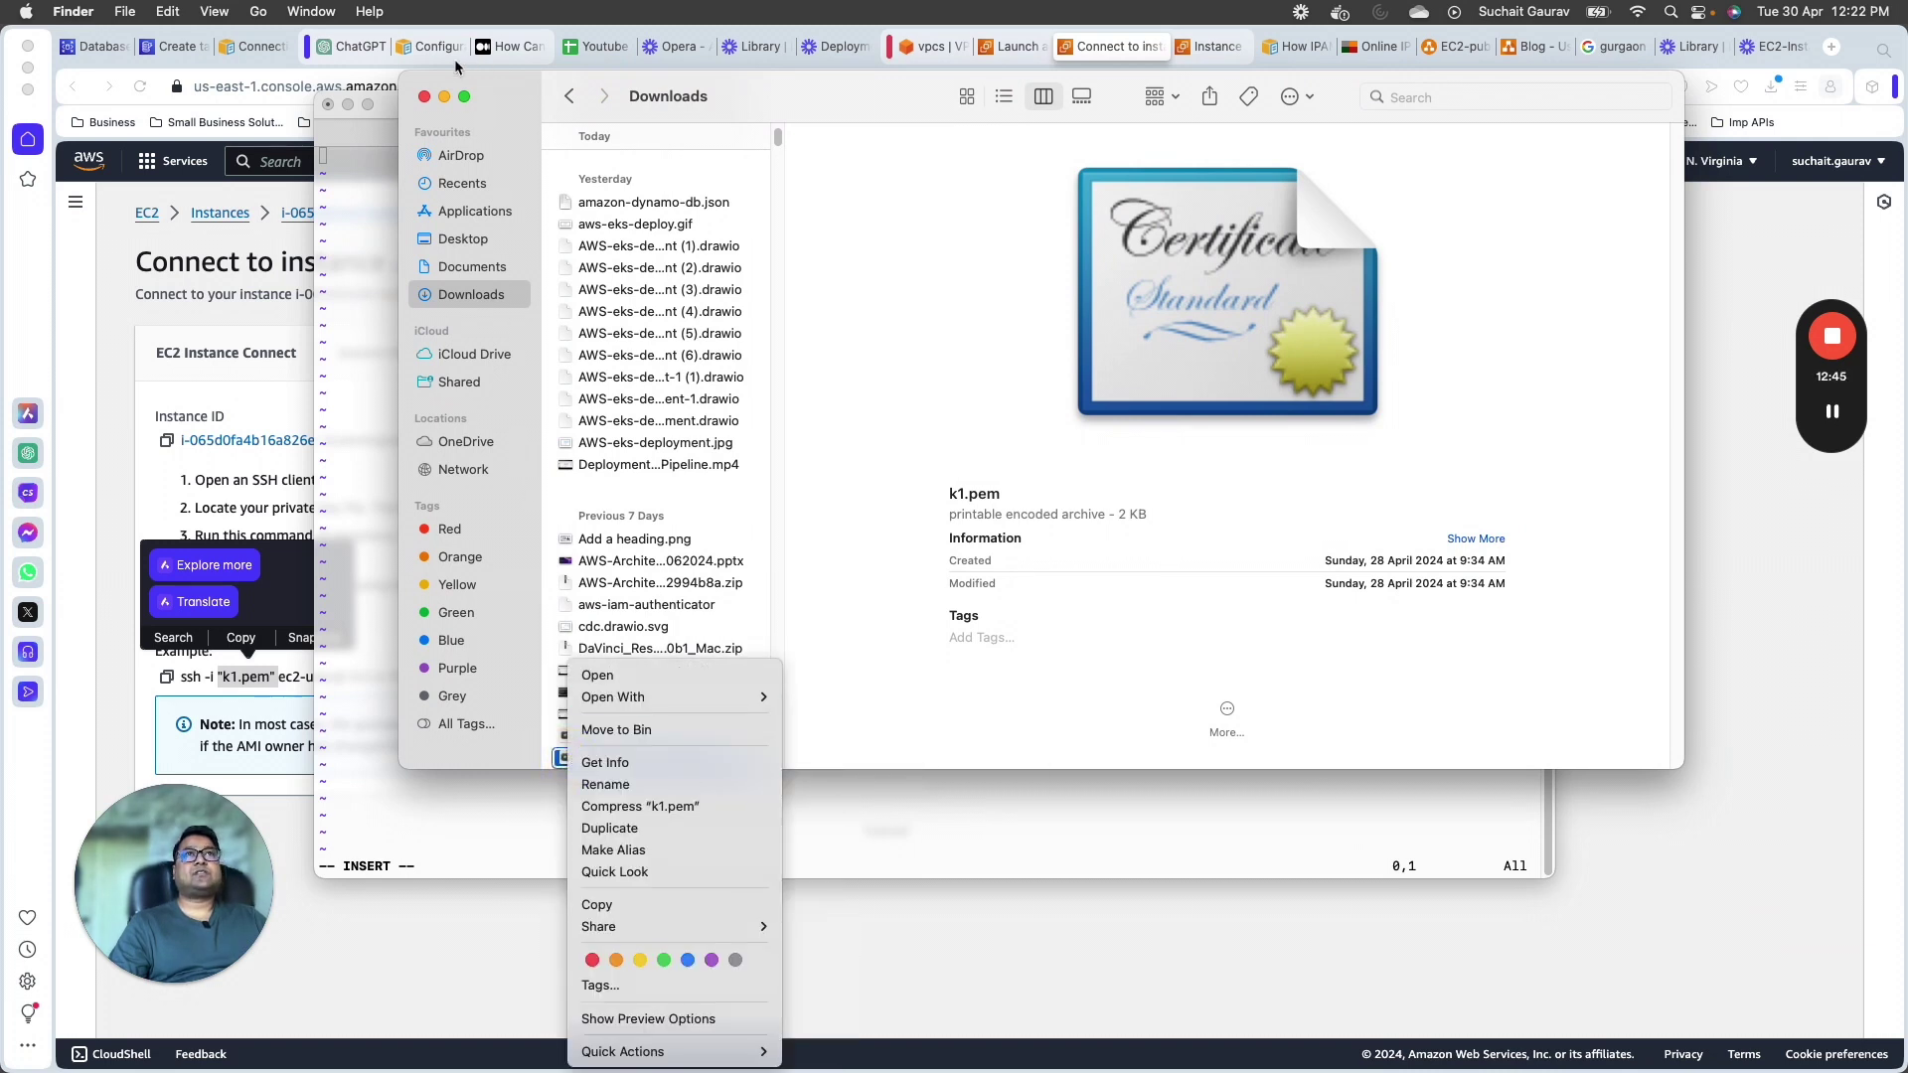
pyautogui.click(439, 95)
pyautogui.click(427, 97)
pyautogui.click(664, 375)
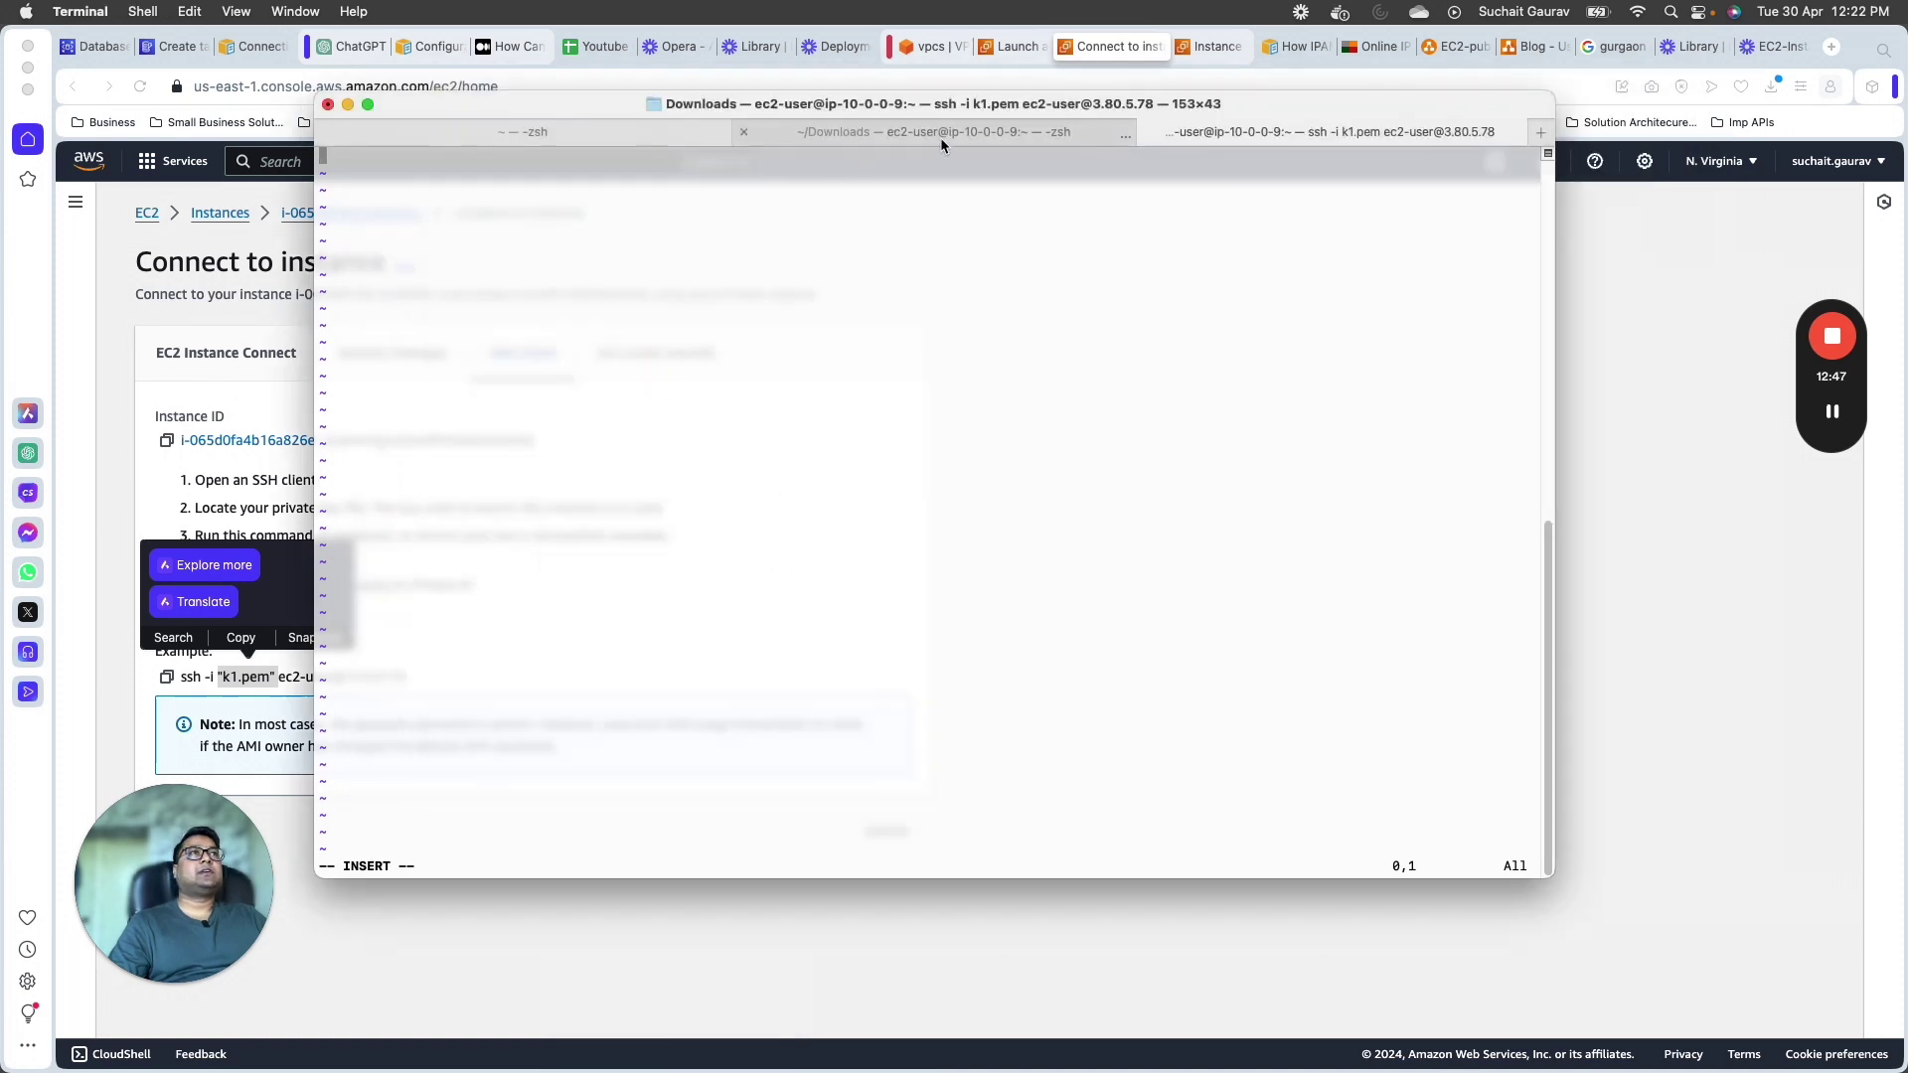
# Step: Open an additional local Terminal session, print k1.pem from Downloads and copy the entire private key text, including its begin and end lines
pyautogui.click(1541, 132)
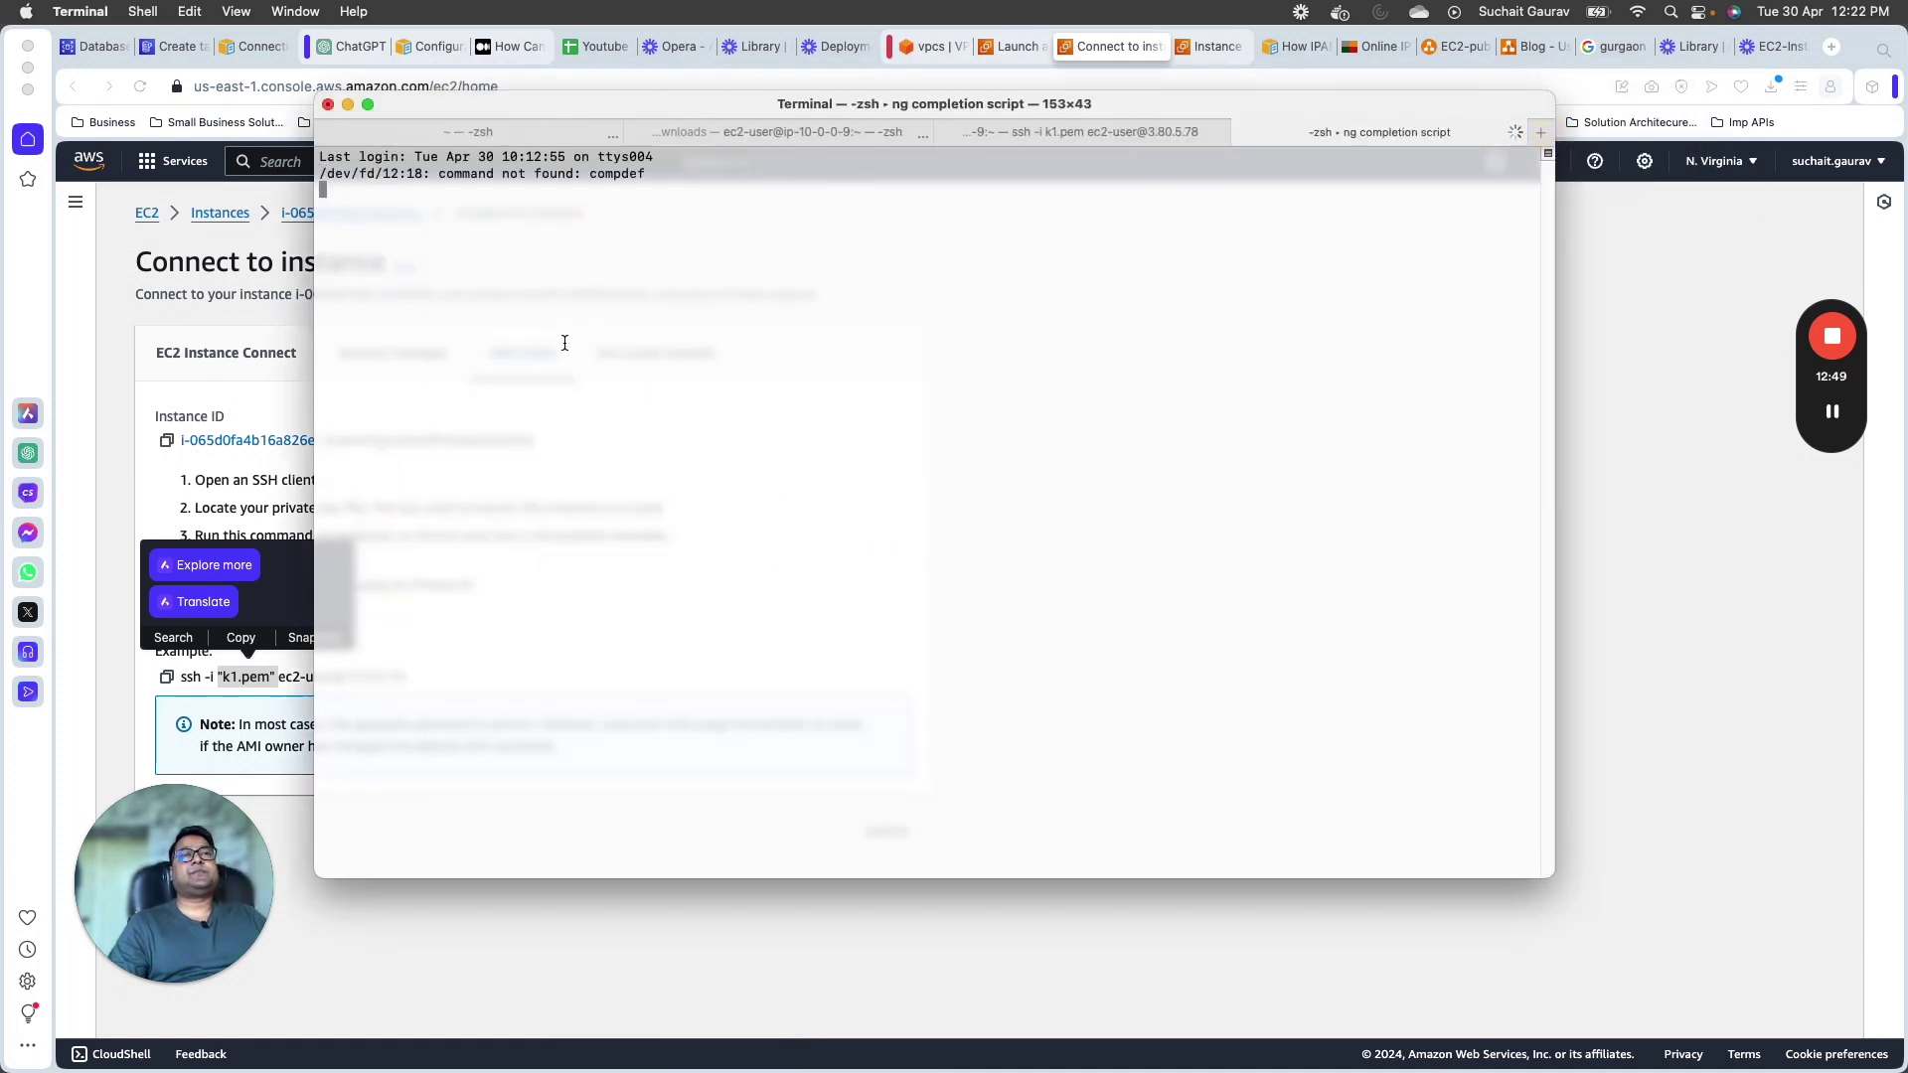
pyautogui.write('cat k1.pem')
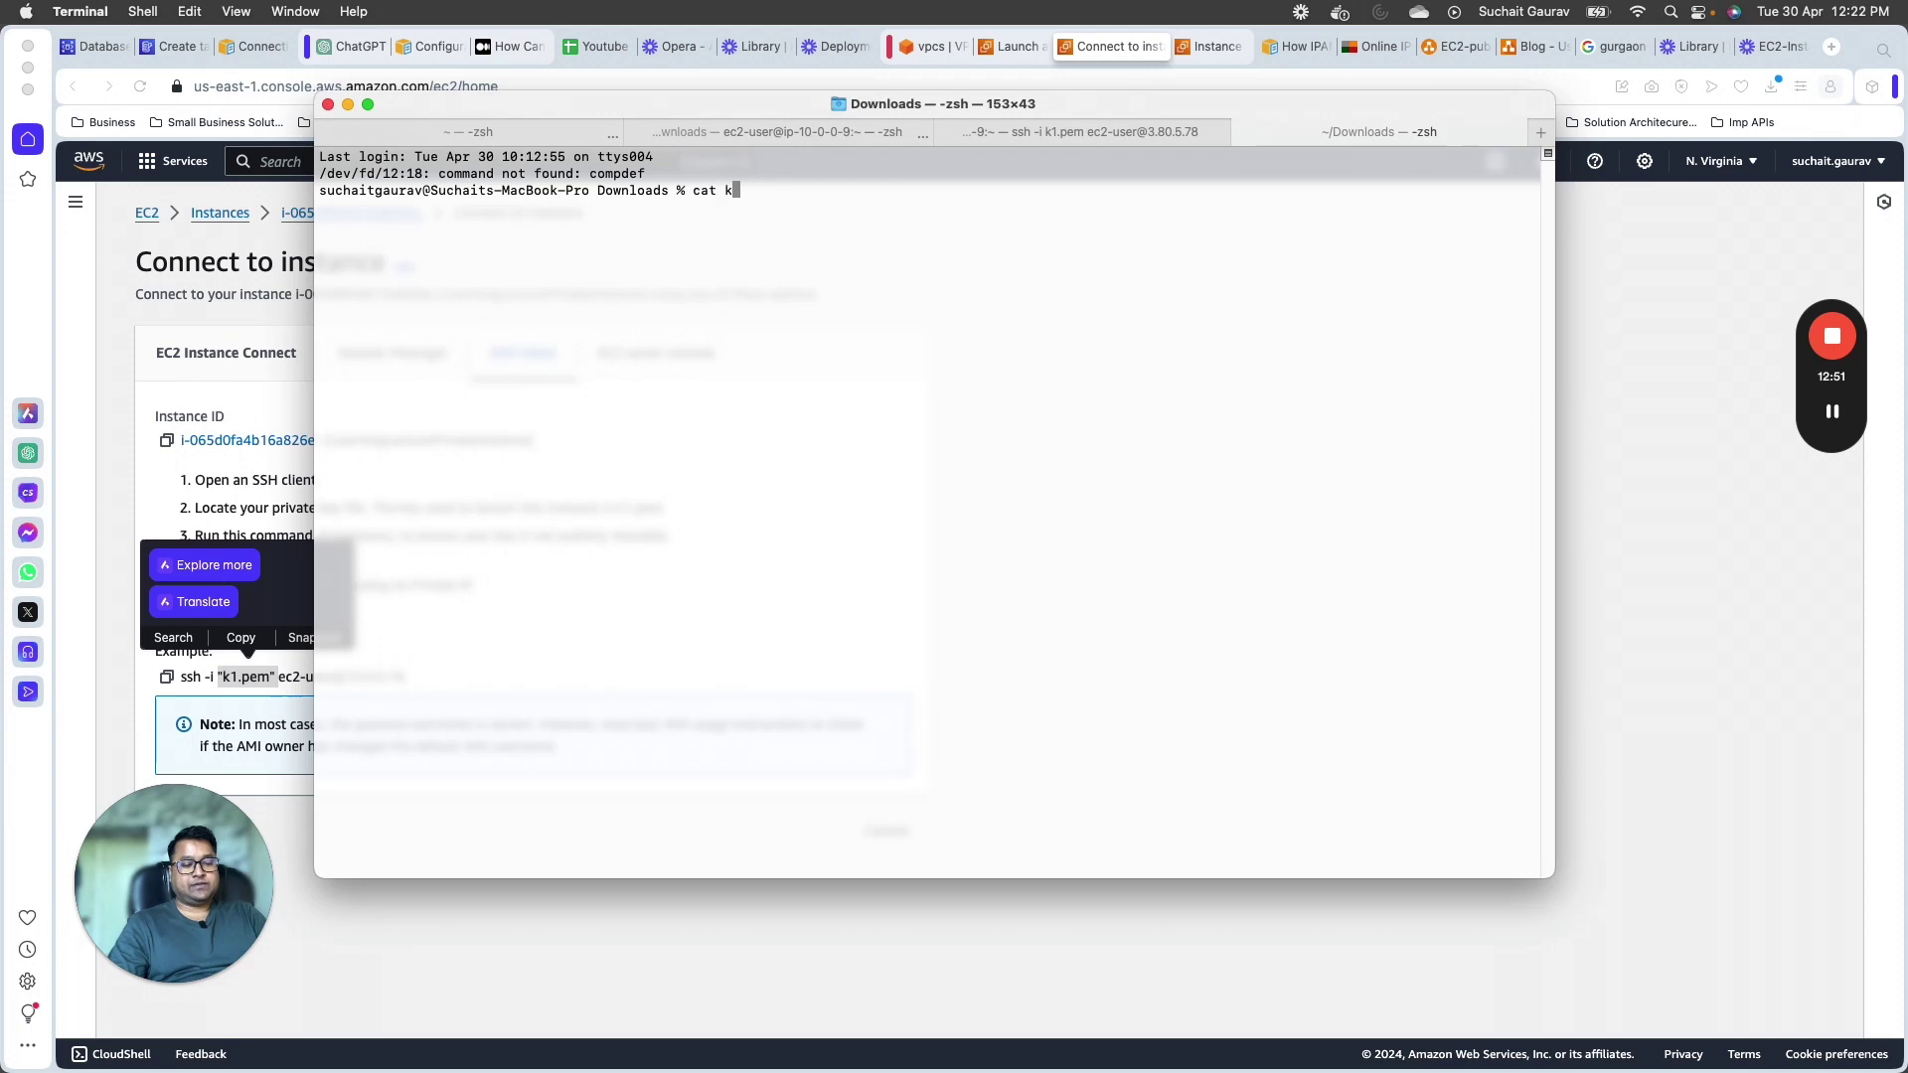
pyautogui.press('Return')
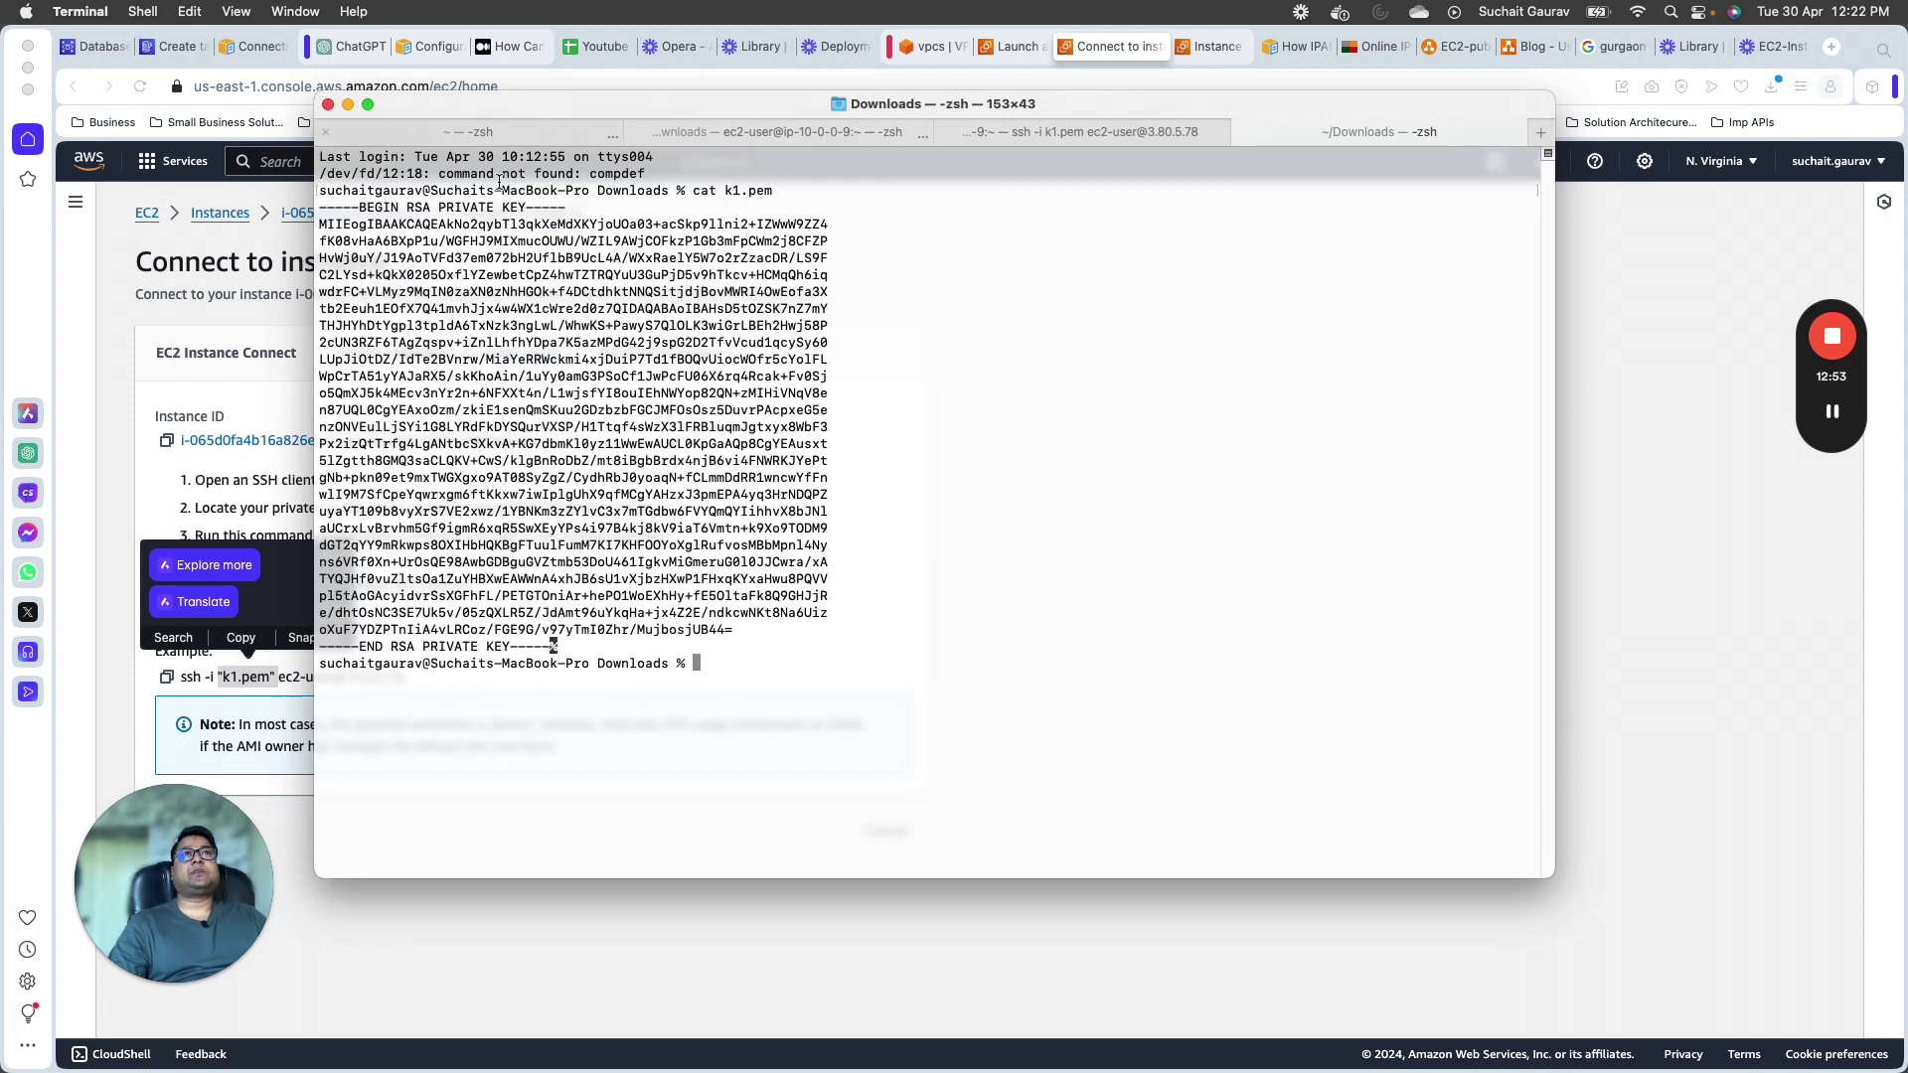
pyautogui.moveTo(319, 206); pyautogui.dragTo(552, 648)
pyautogui.rightClick(539, 584)
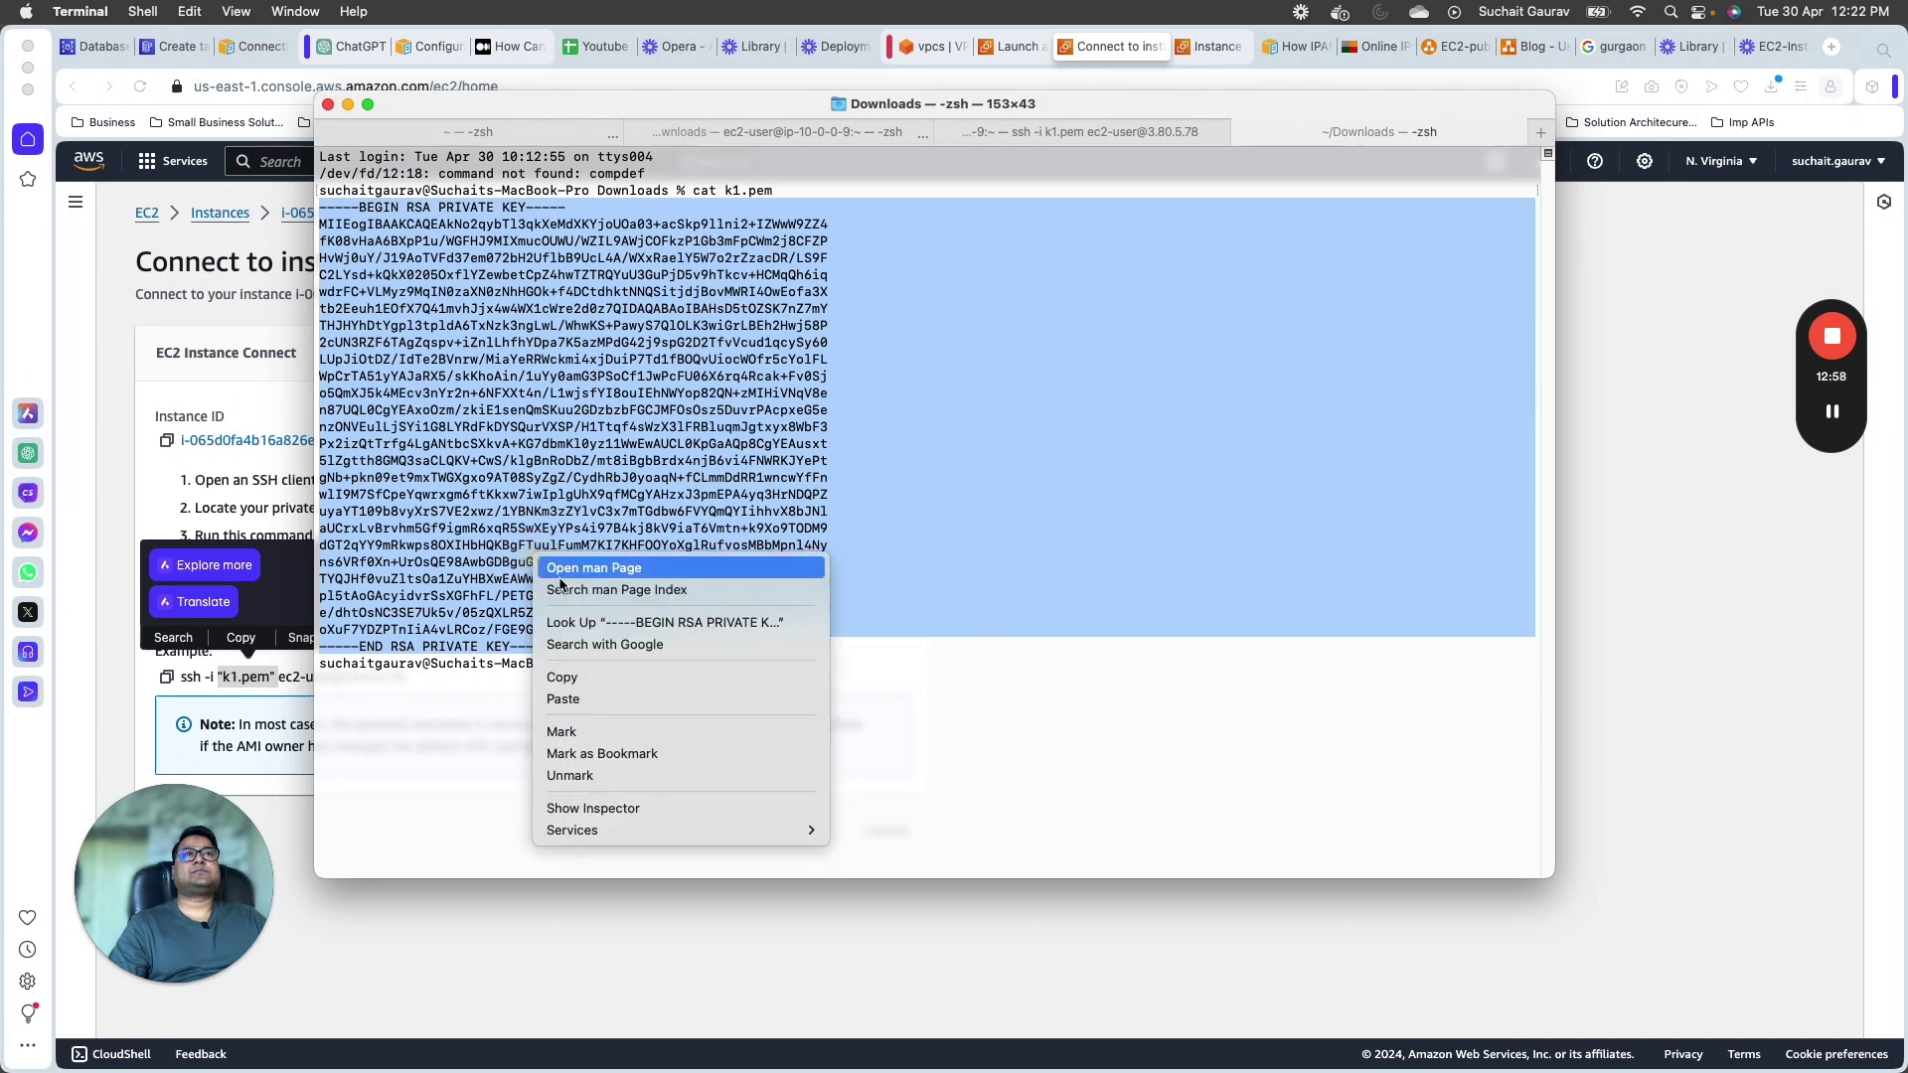
pyautogui.click(561, 676)
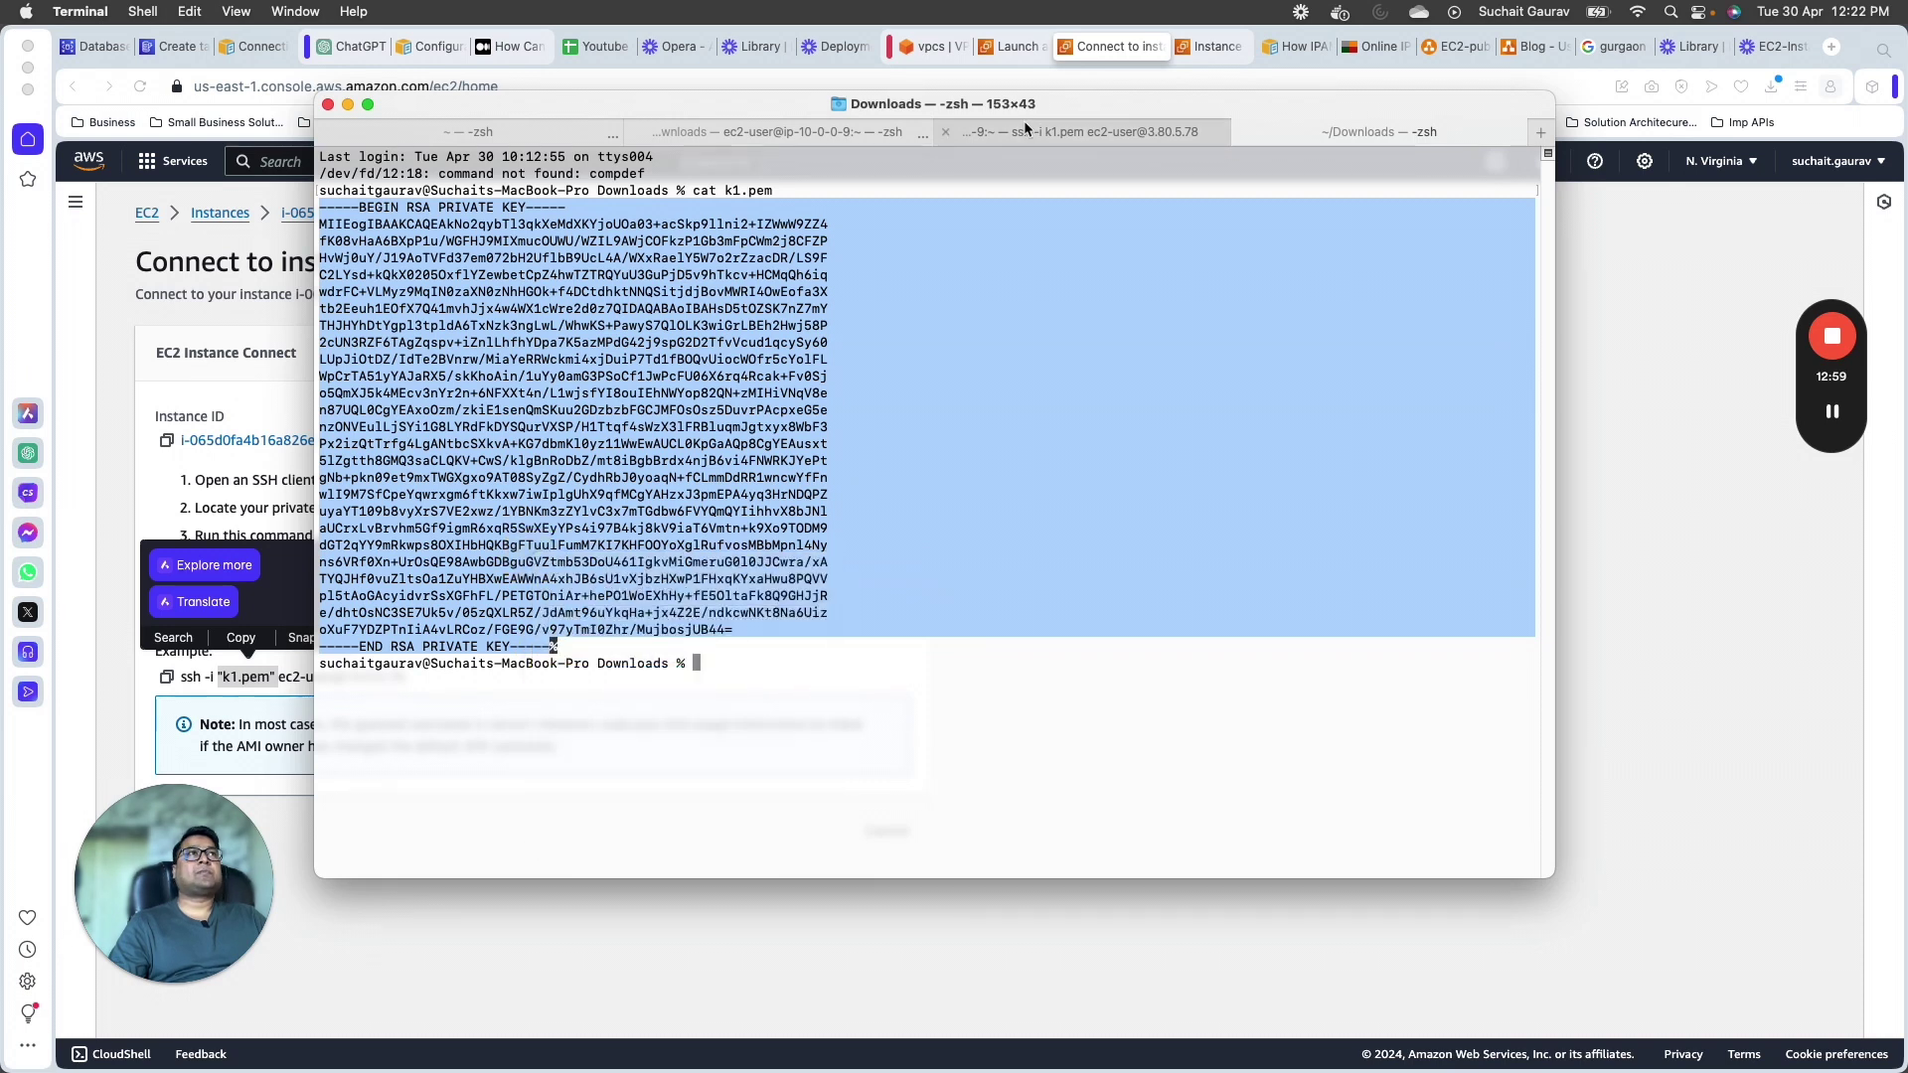
# Step: Paste the copied private key into k1.pem on the public instance, then save the file and quit vi
pyautogui.click(1099, 125)
pyautogui.rightClick(537, 279)
pyautogui.click(574, 312)
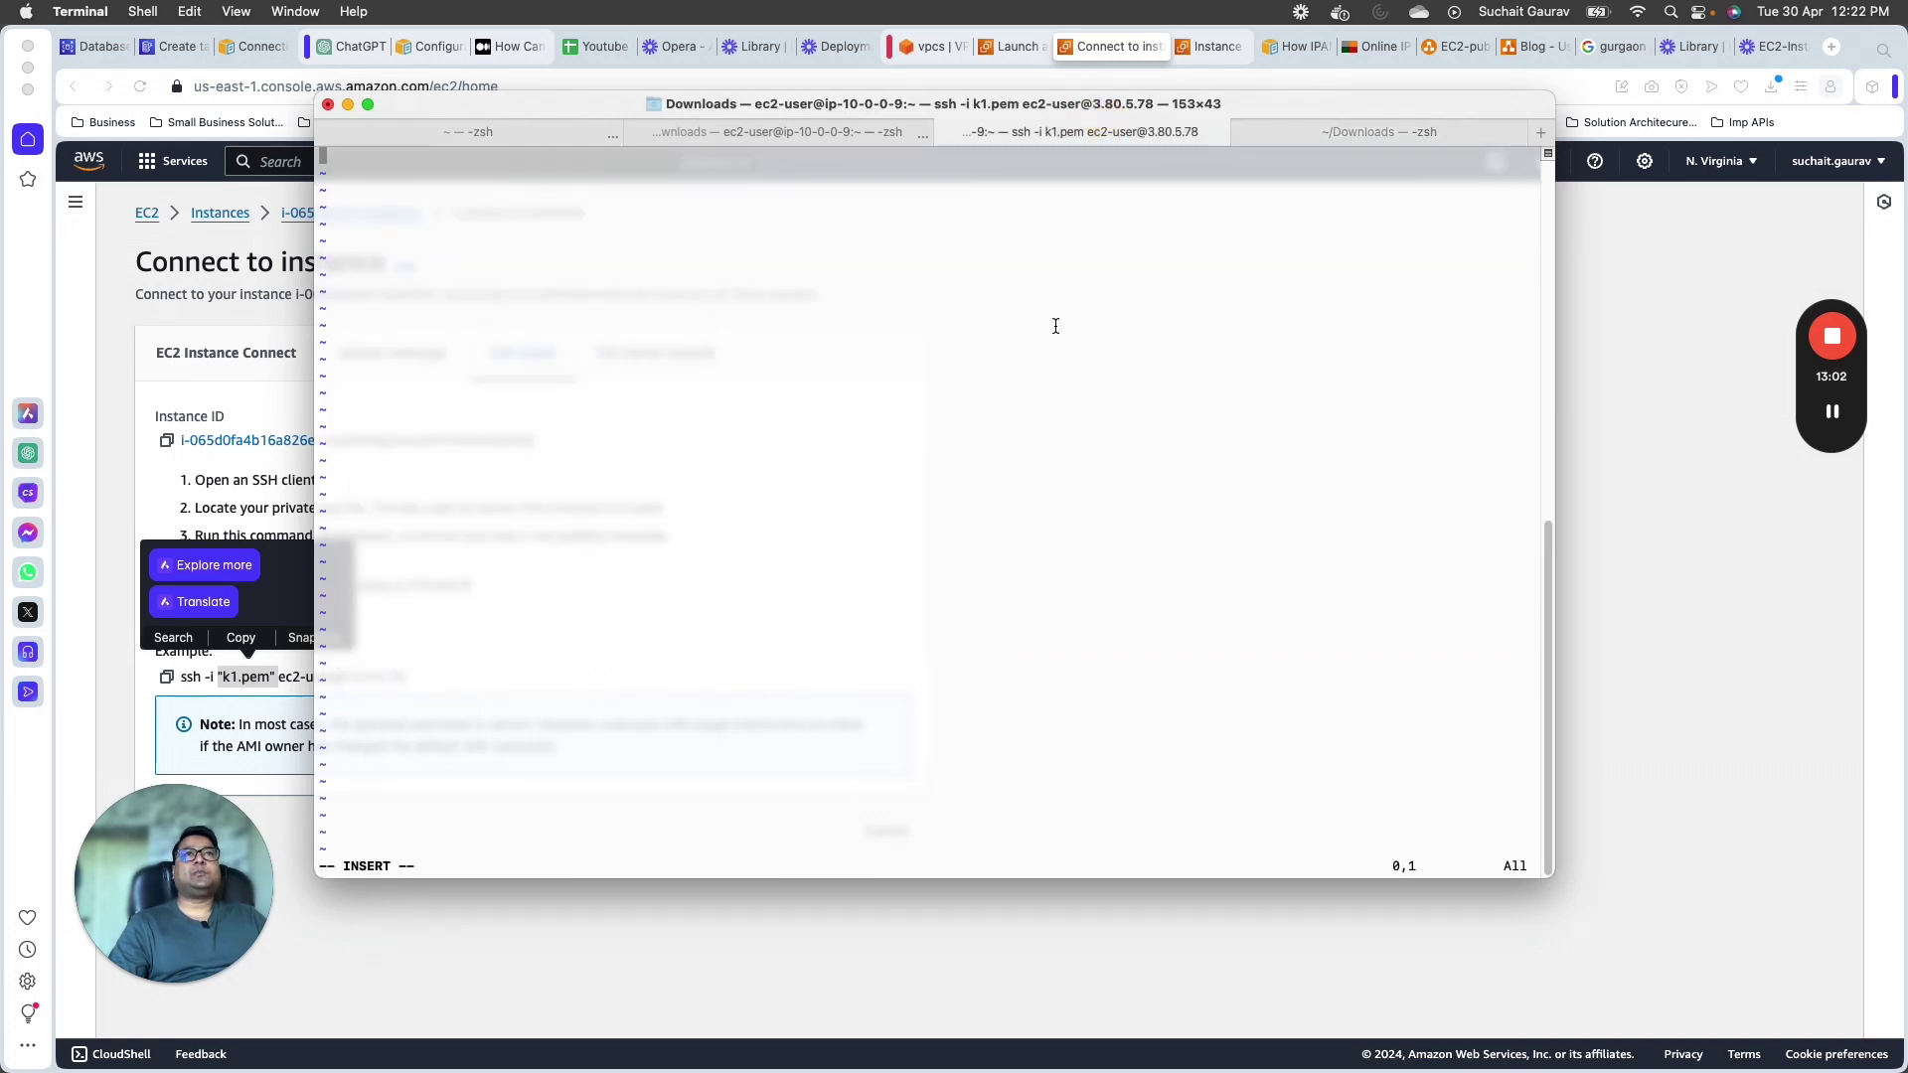
pyautogui.press('Escape')
pyautogui.write(':wq')
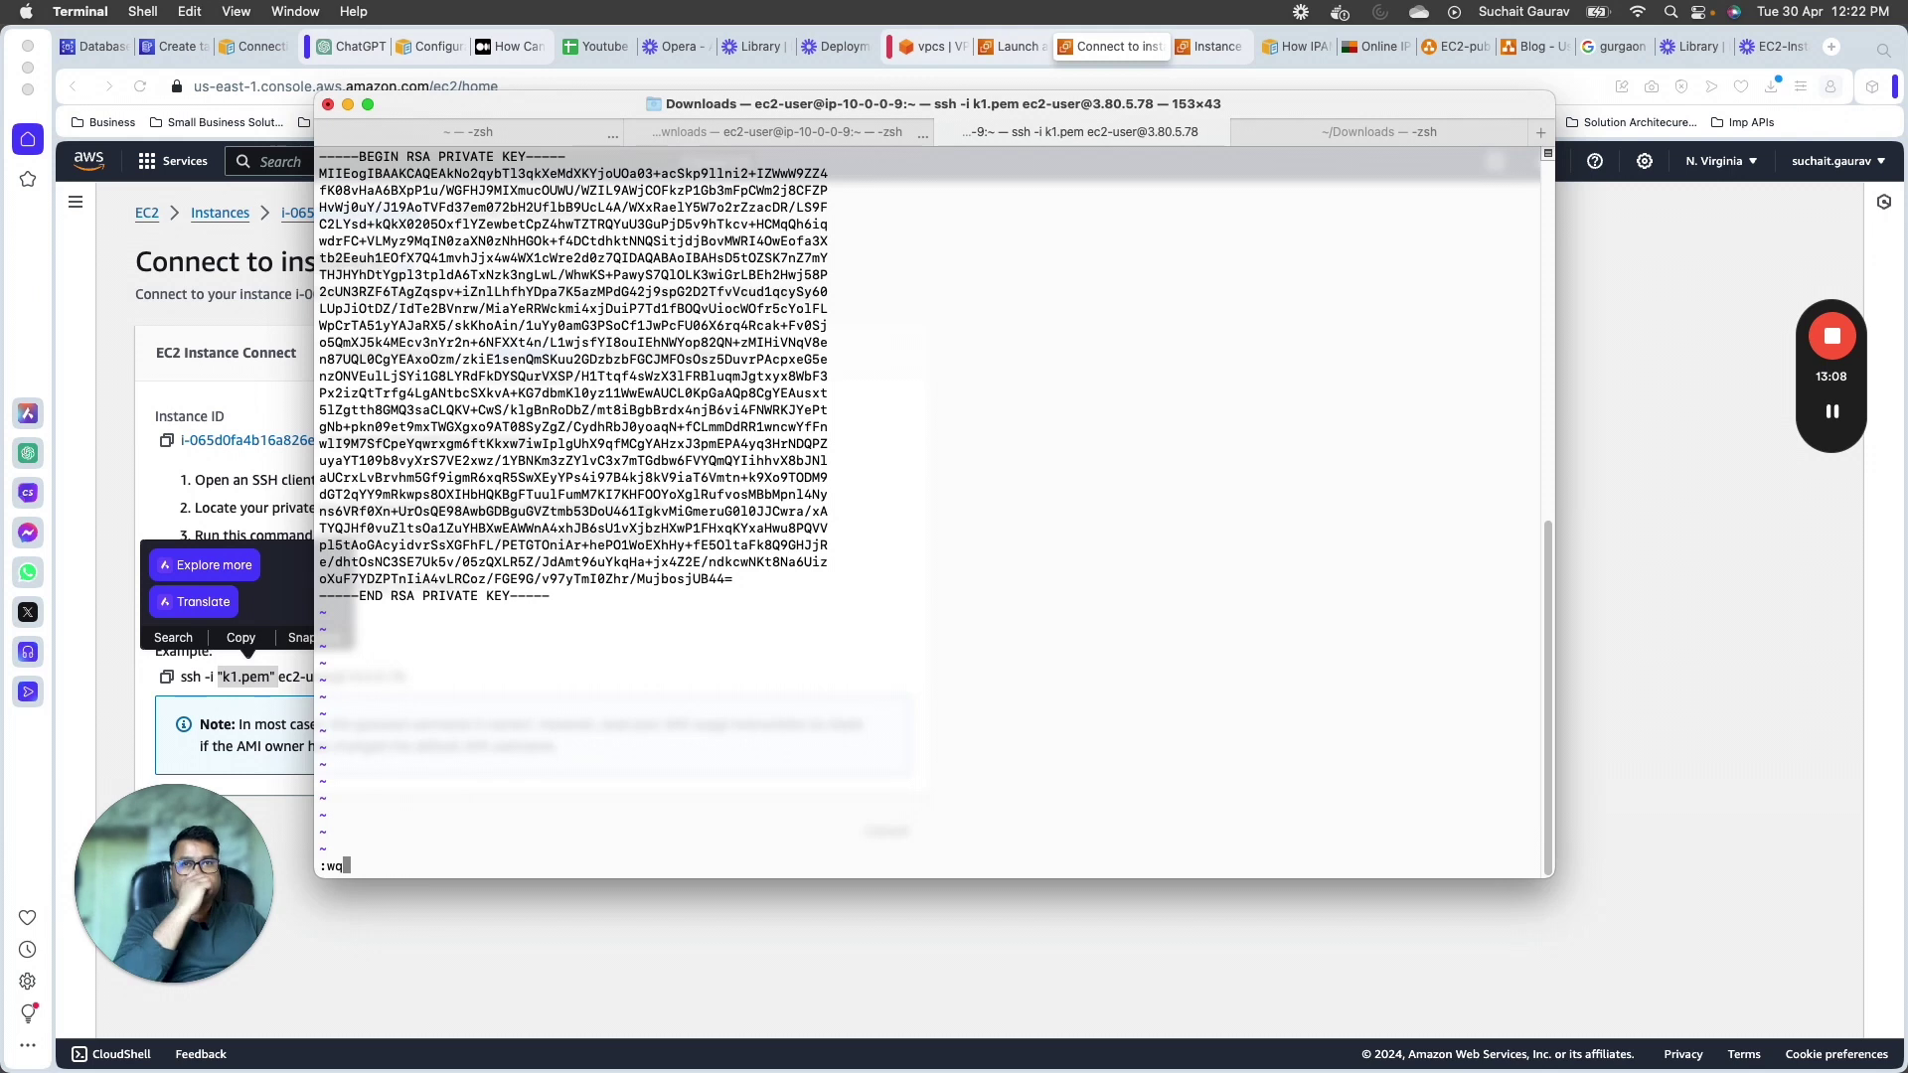
pyautogui.press('Return')
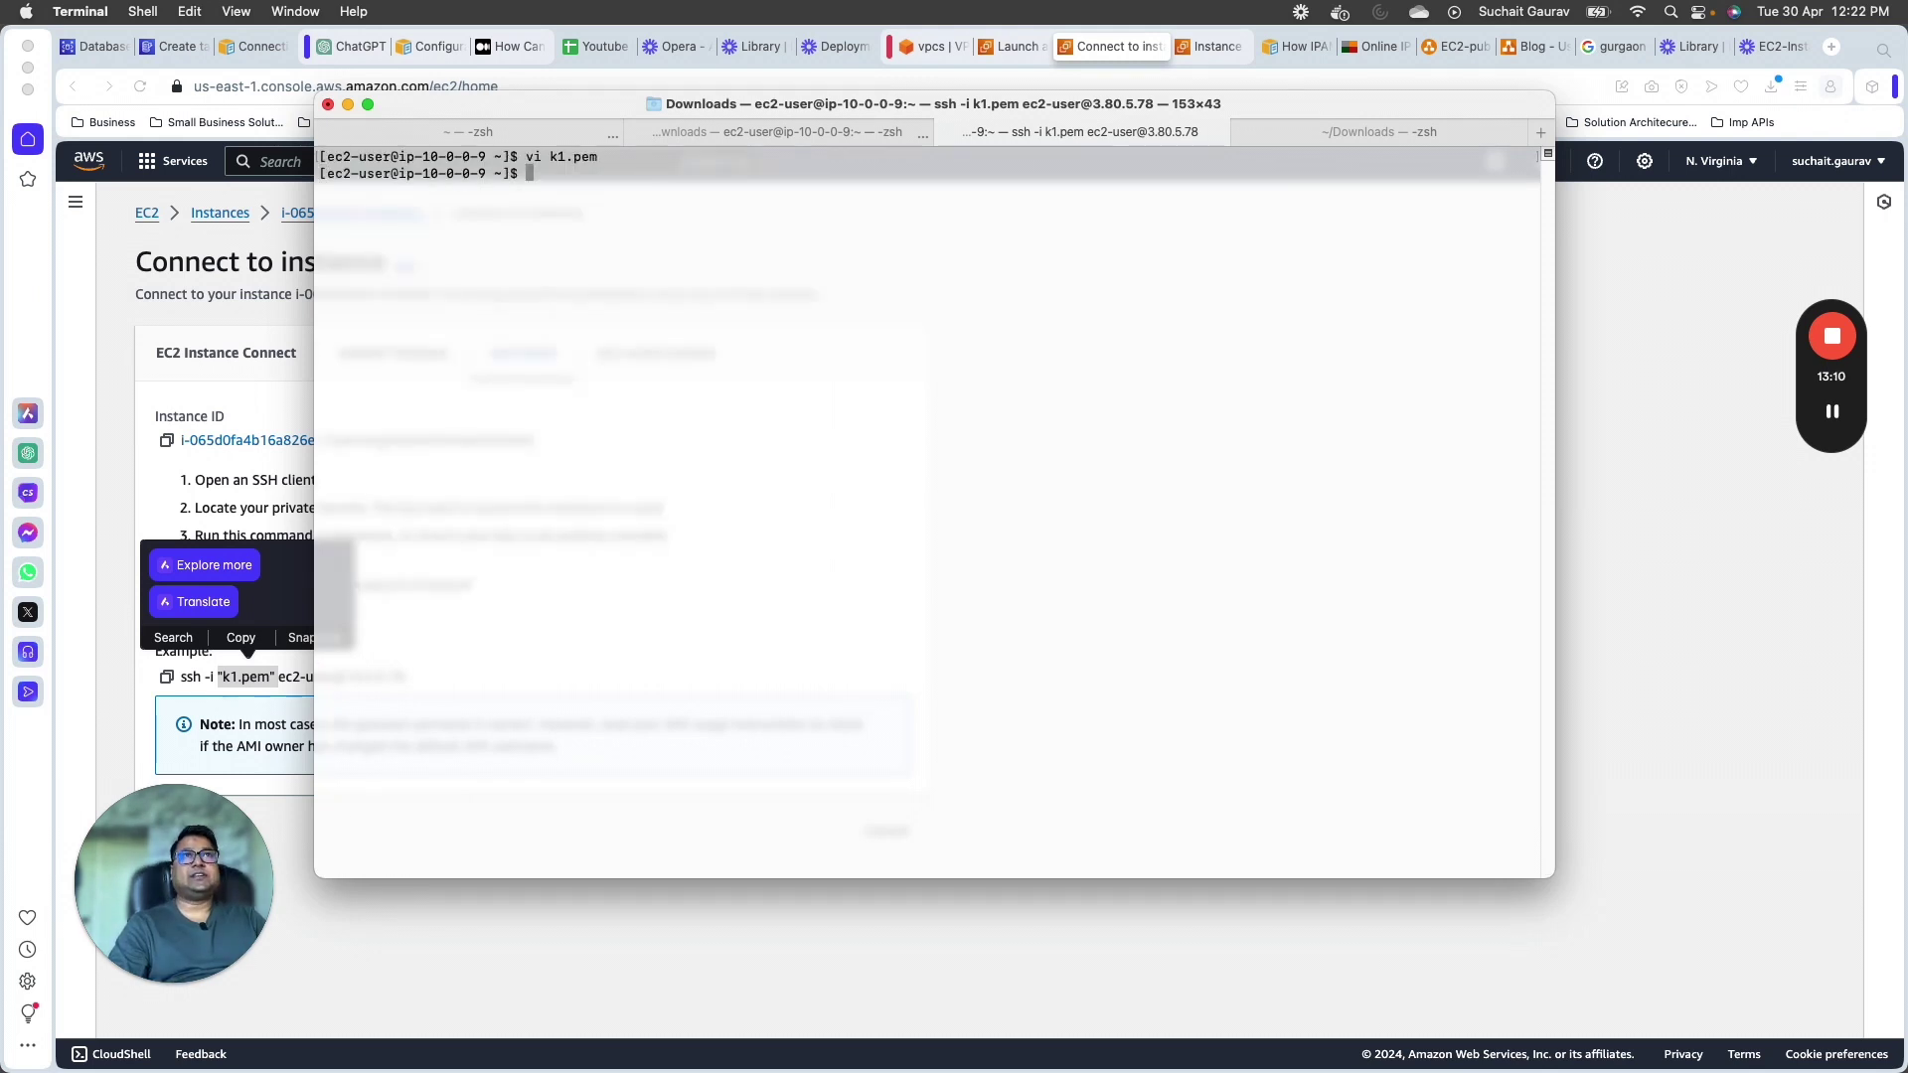
# Step: Print k1.pem on the public instance to check the saved key, then clear the screen
pyautogui.write('cata k1.pem')
pyautogui.press('Return')
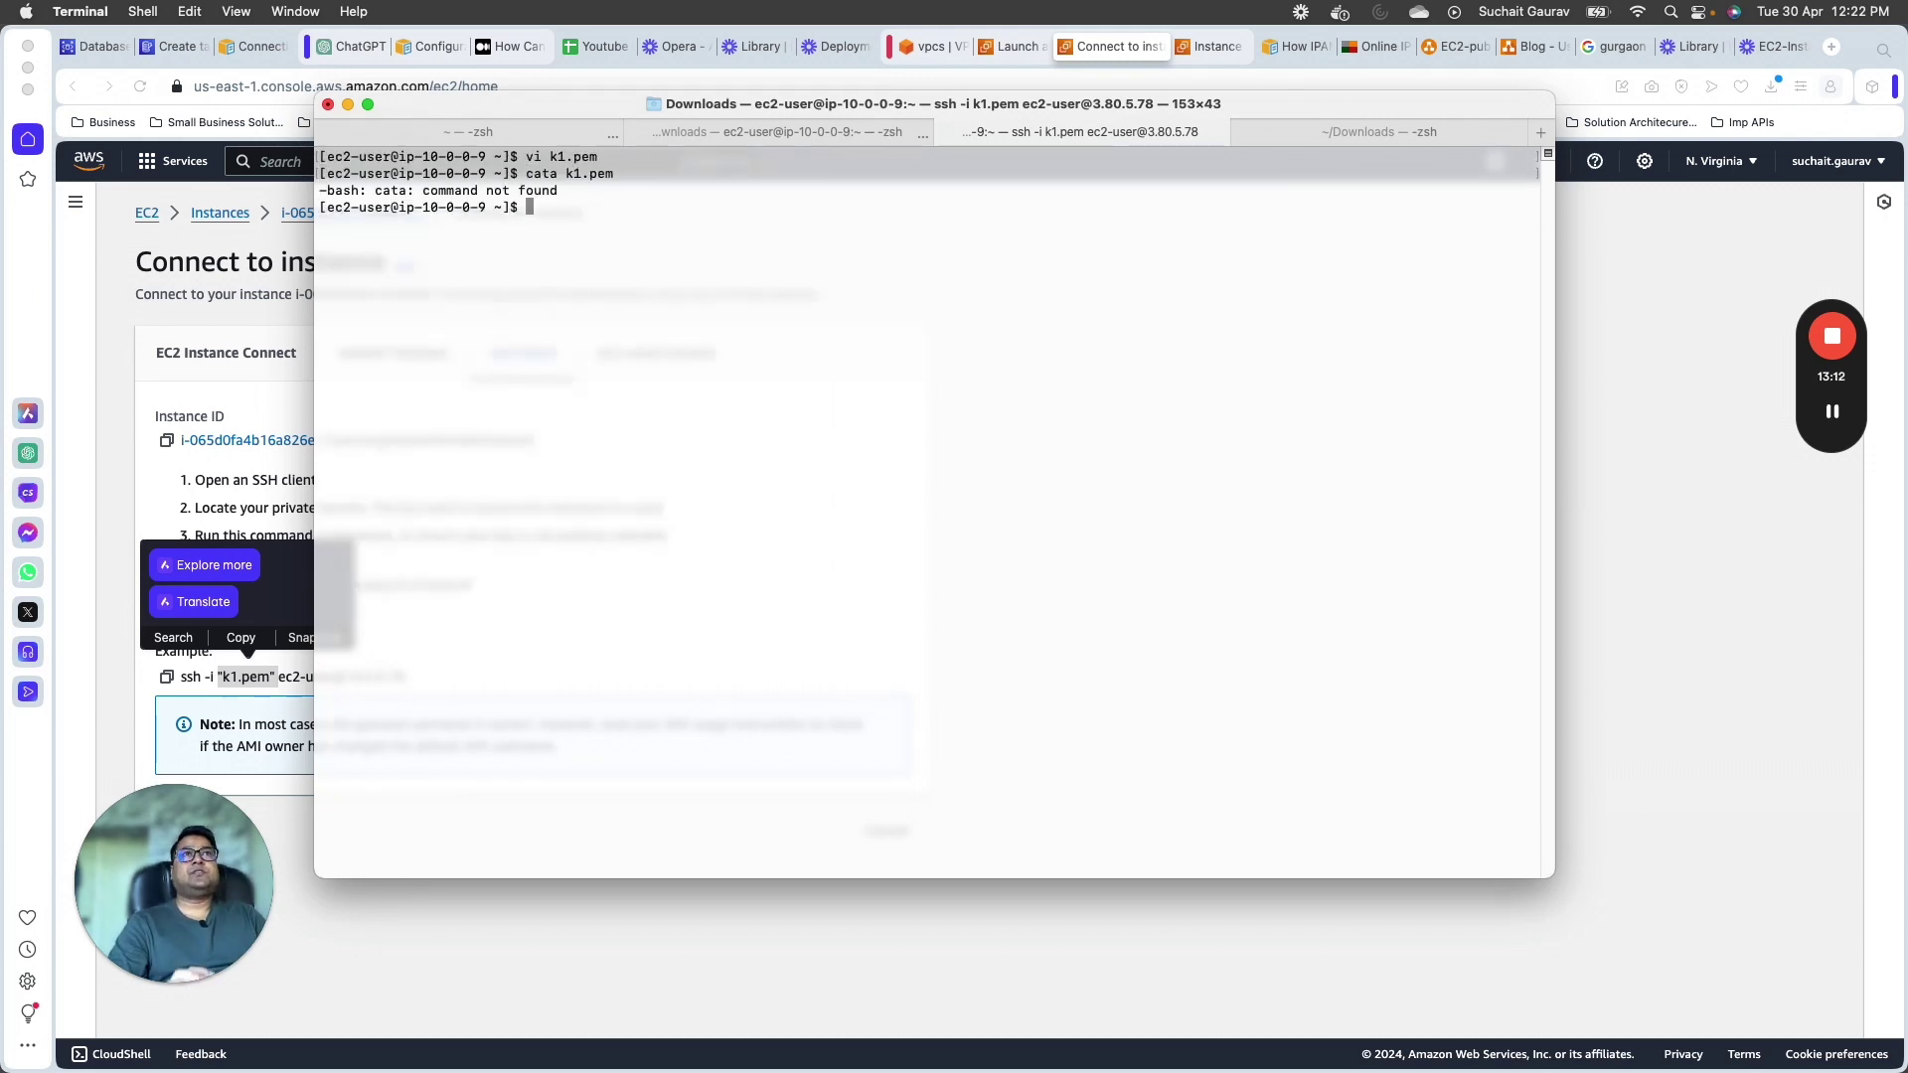
pyautogui.press('Up')
pyautogui.press('Left')
pyautogui.press('Left')
pyautogui.press('Left')
pyautogui.press('Left')
pyautogui.press('Left')
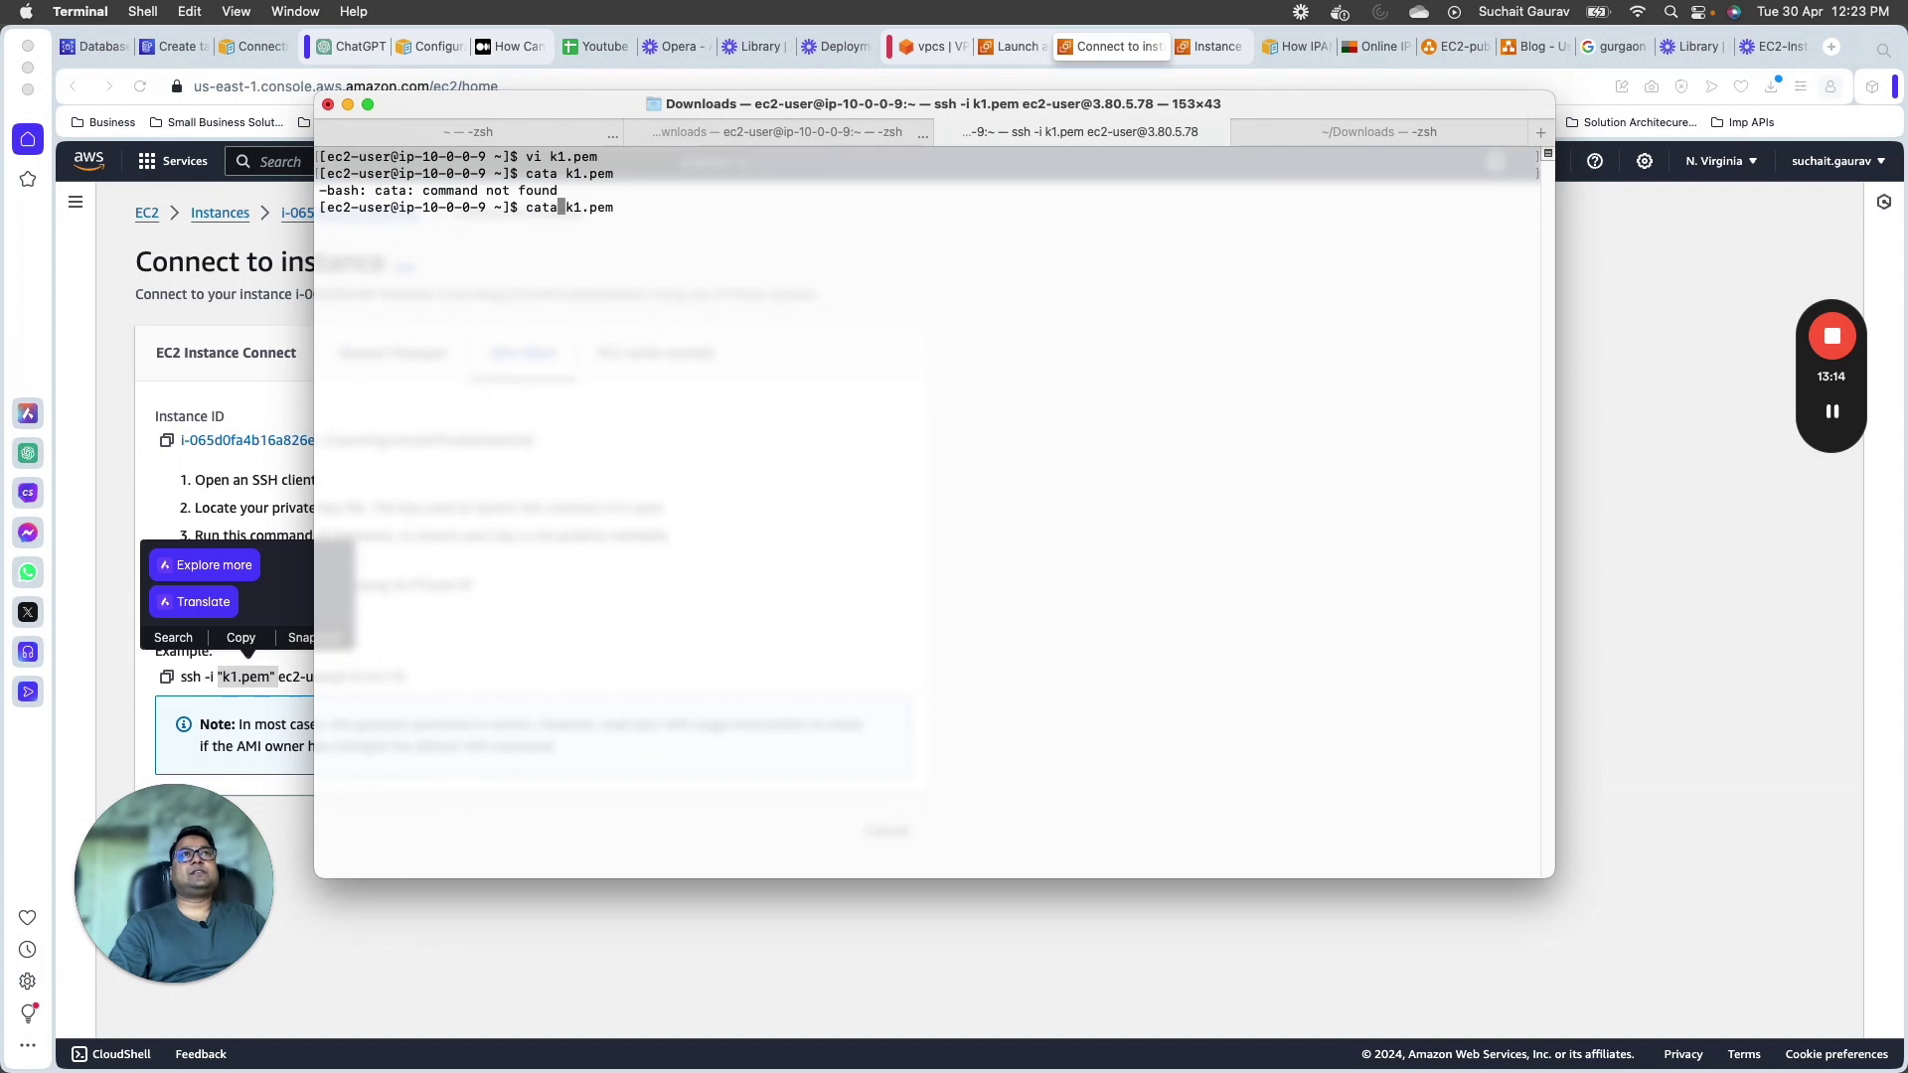
pyautogui.press('BackSpace')
pyautogui.press('Return')
pyautogui.write('c')
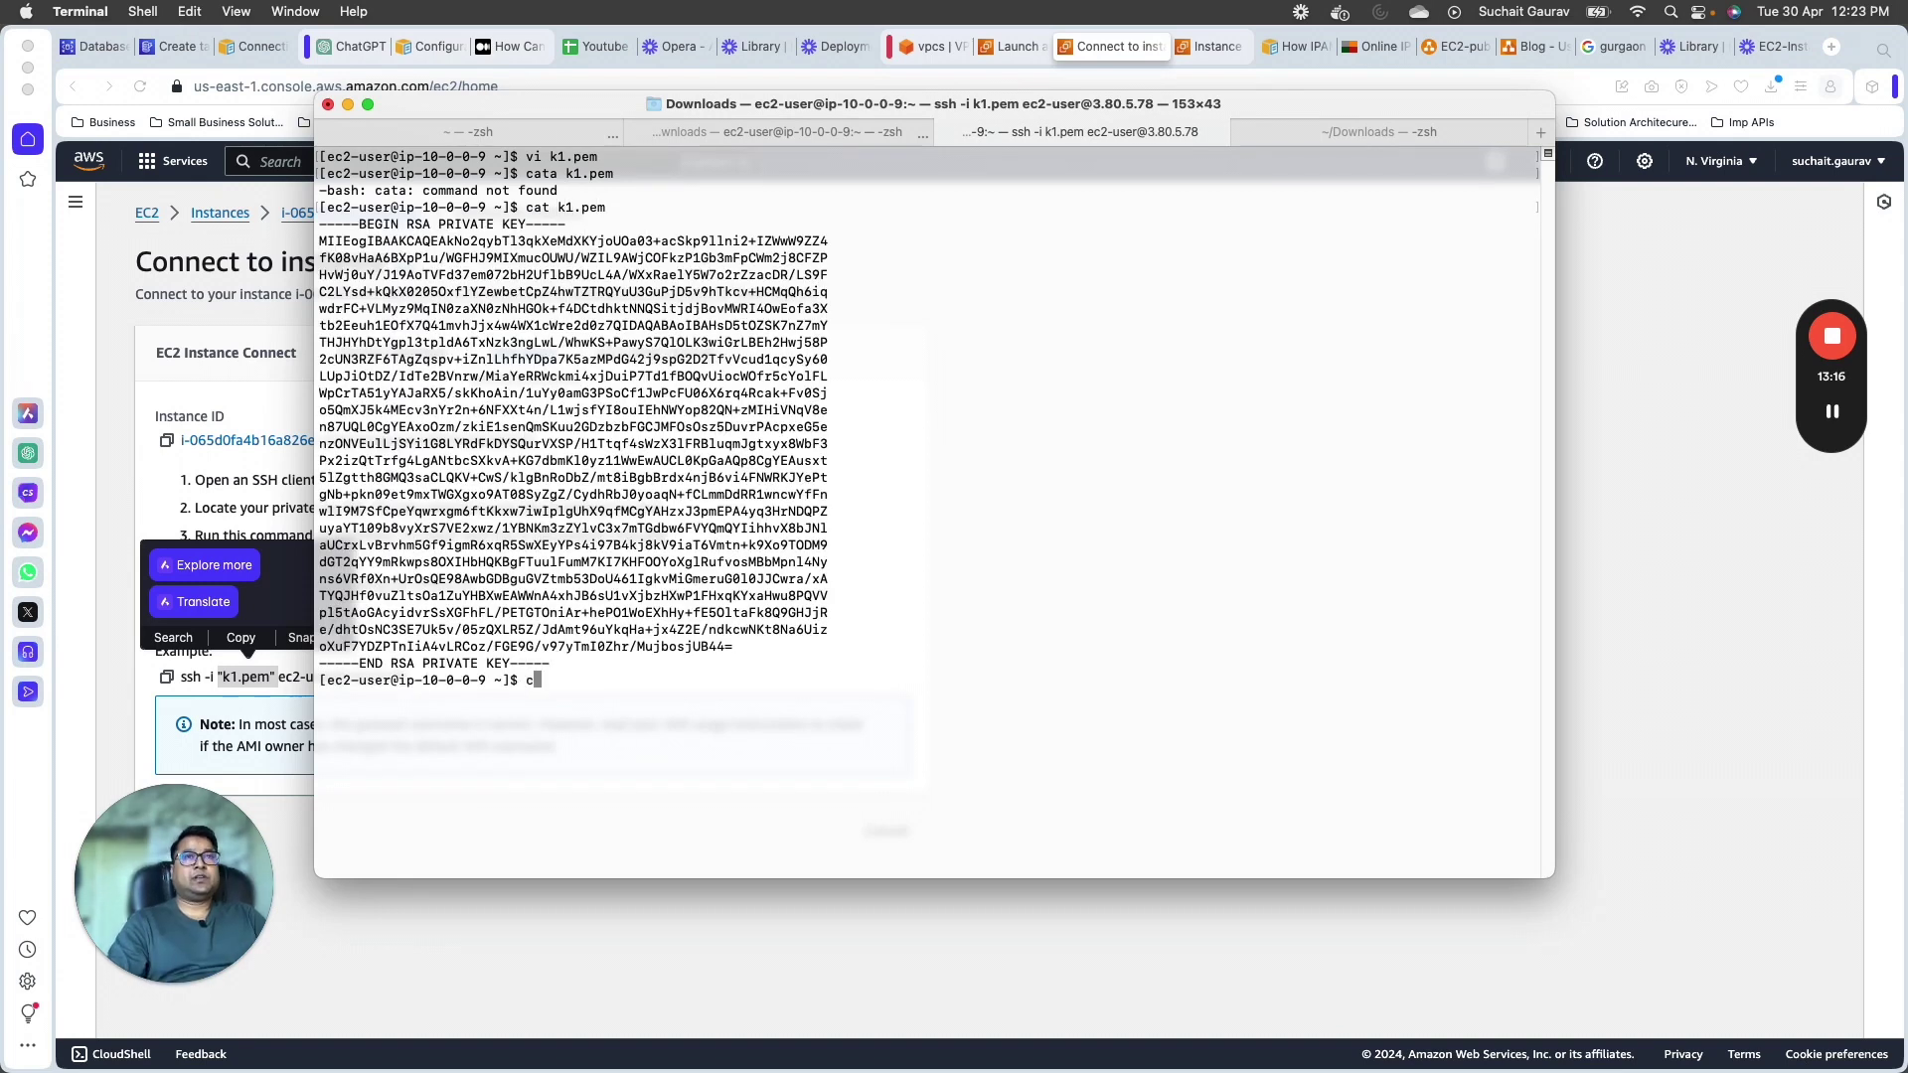
pyautogui.write('lear')
pyautogui.press('Return')
# Step: Copy the private instance's example SSH command from the EC2 console and run it in the public instance's Terminal session, accepting the host key
pyautogui.click(524, 907)
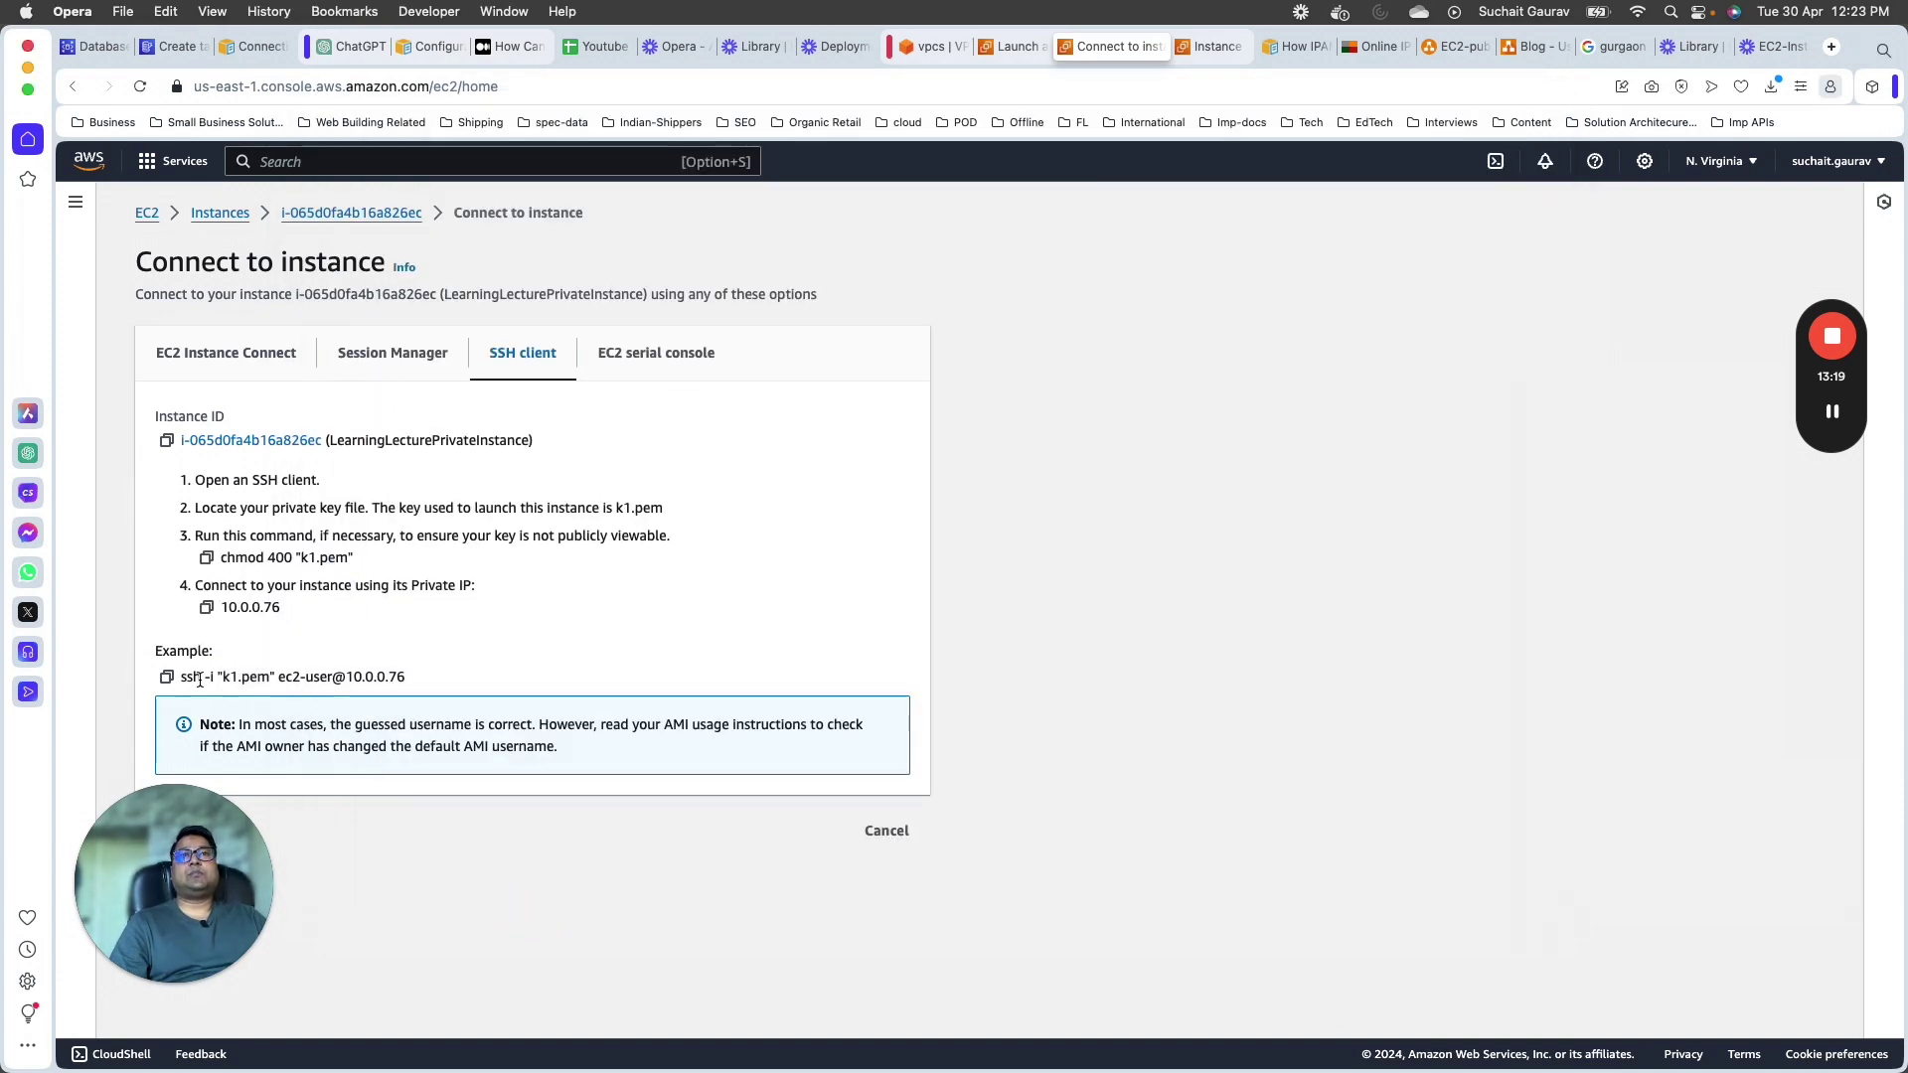
pyautogui.click(166, 676)
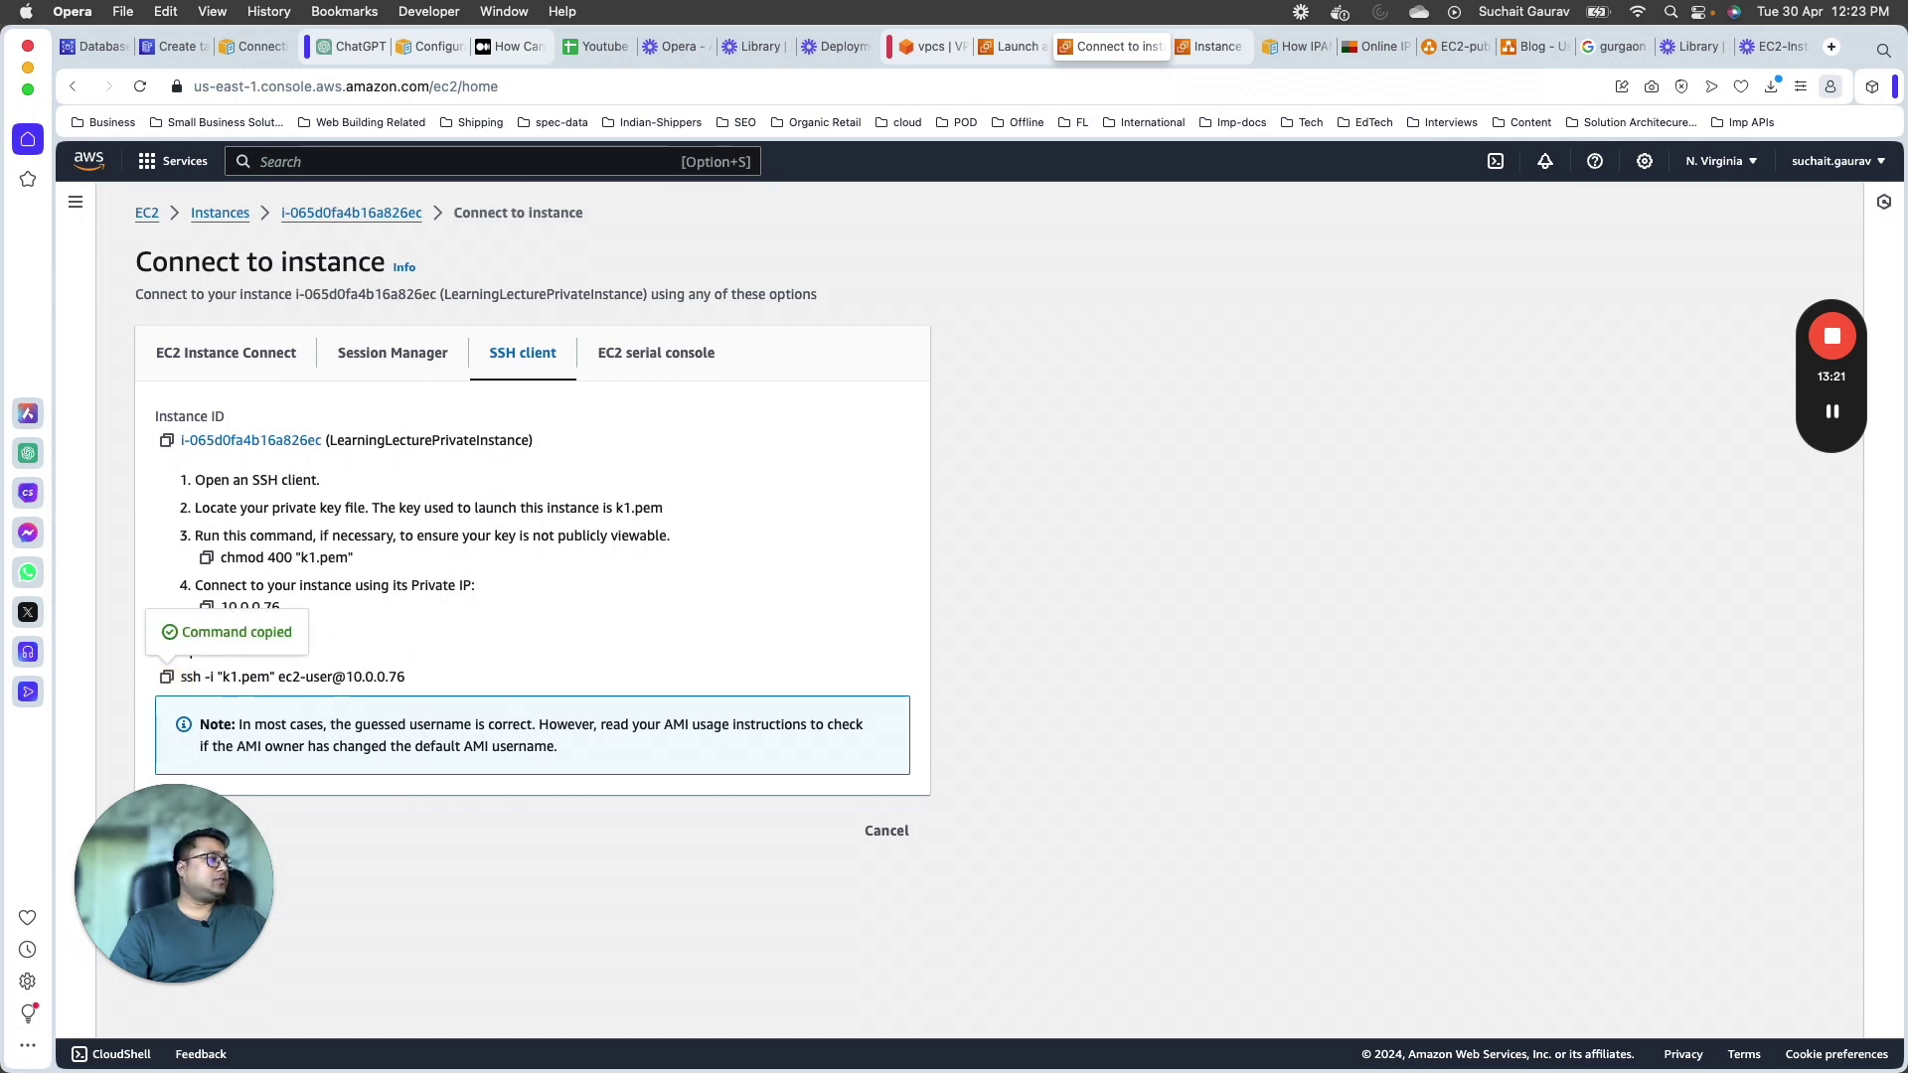
pyautogui.press('super+Tab')
pyautogui.rightClick(831, 301)
pyautogui.click(769, 508)
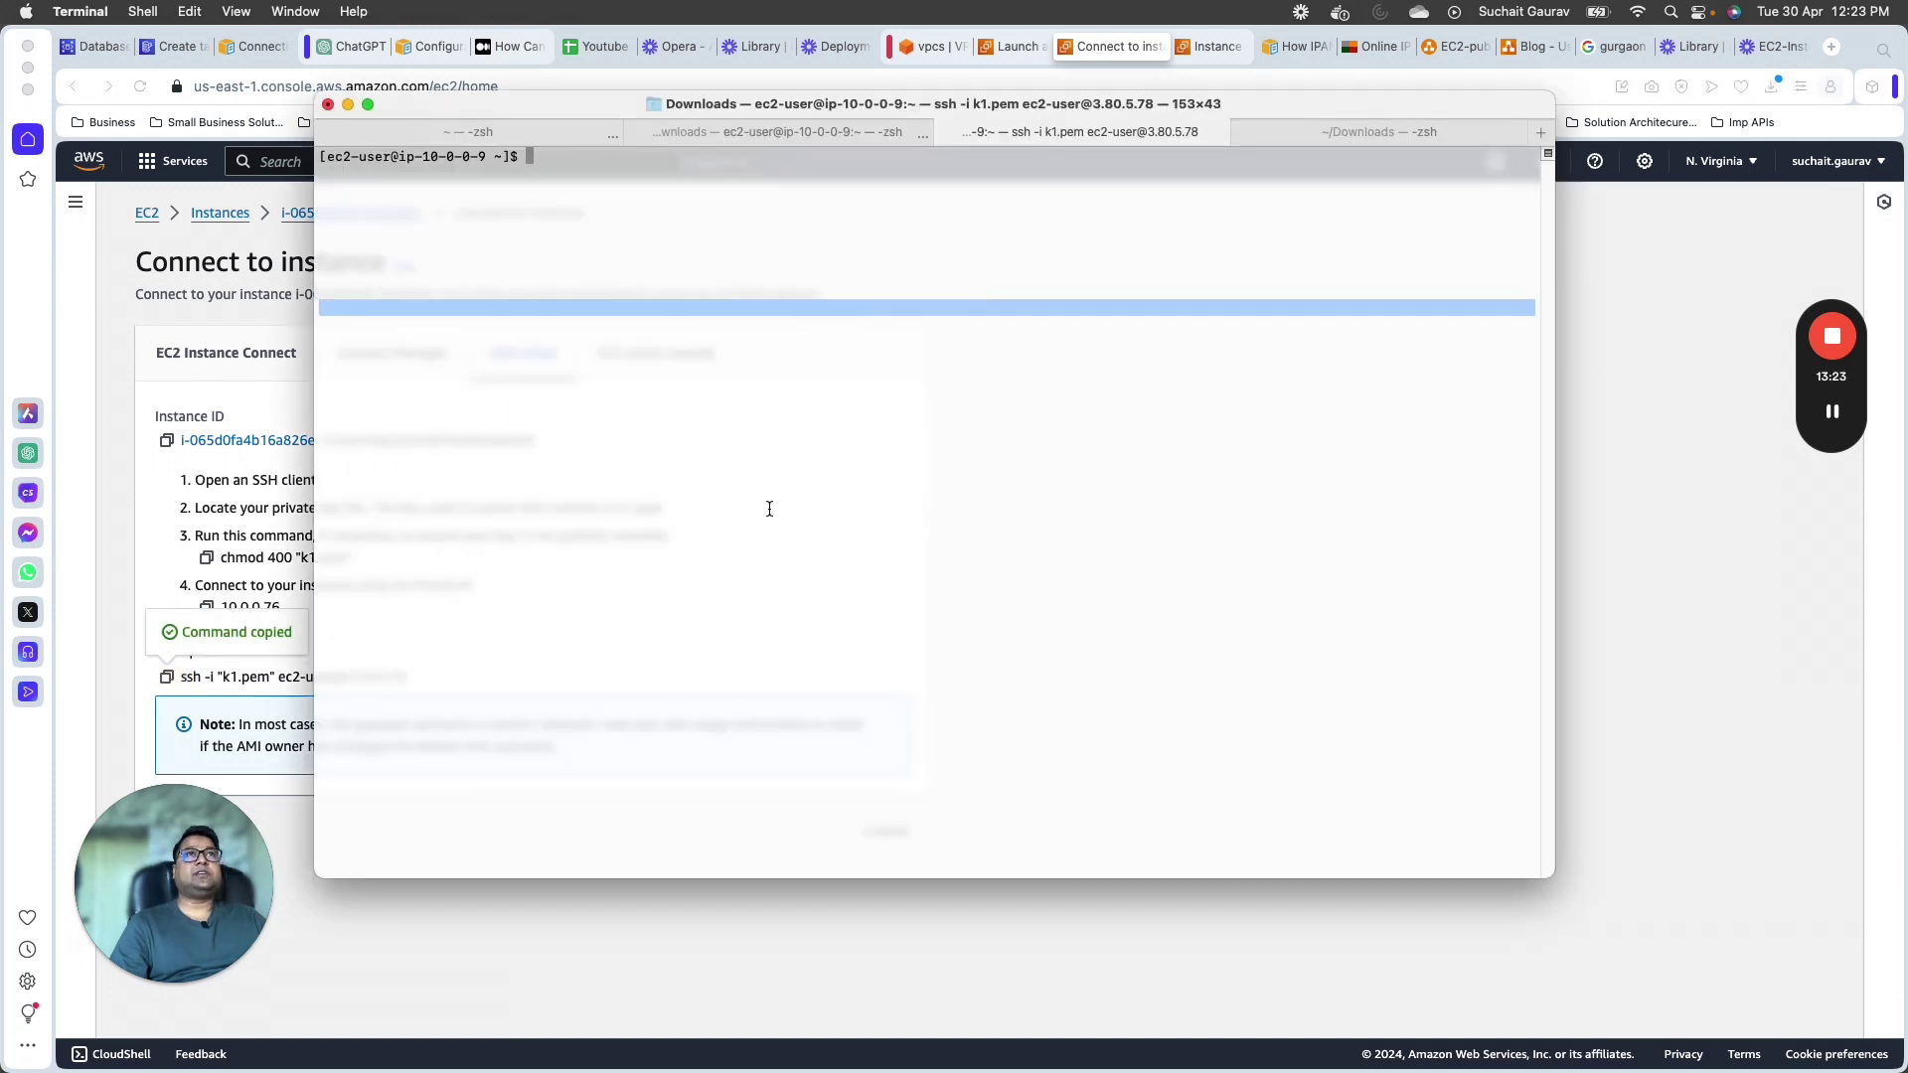
pyautogui.press('super+v')
pyautogui.press('Return')
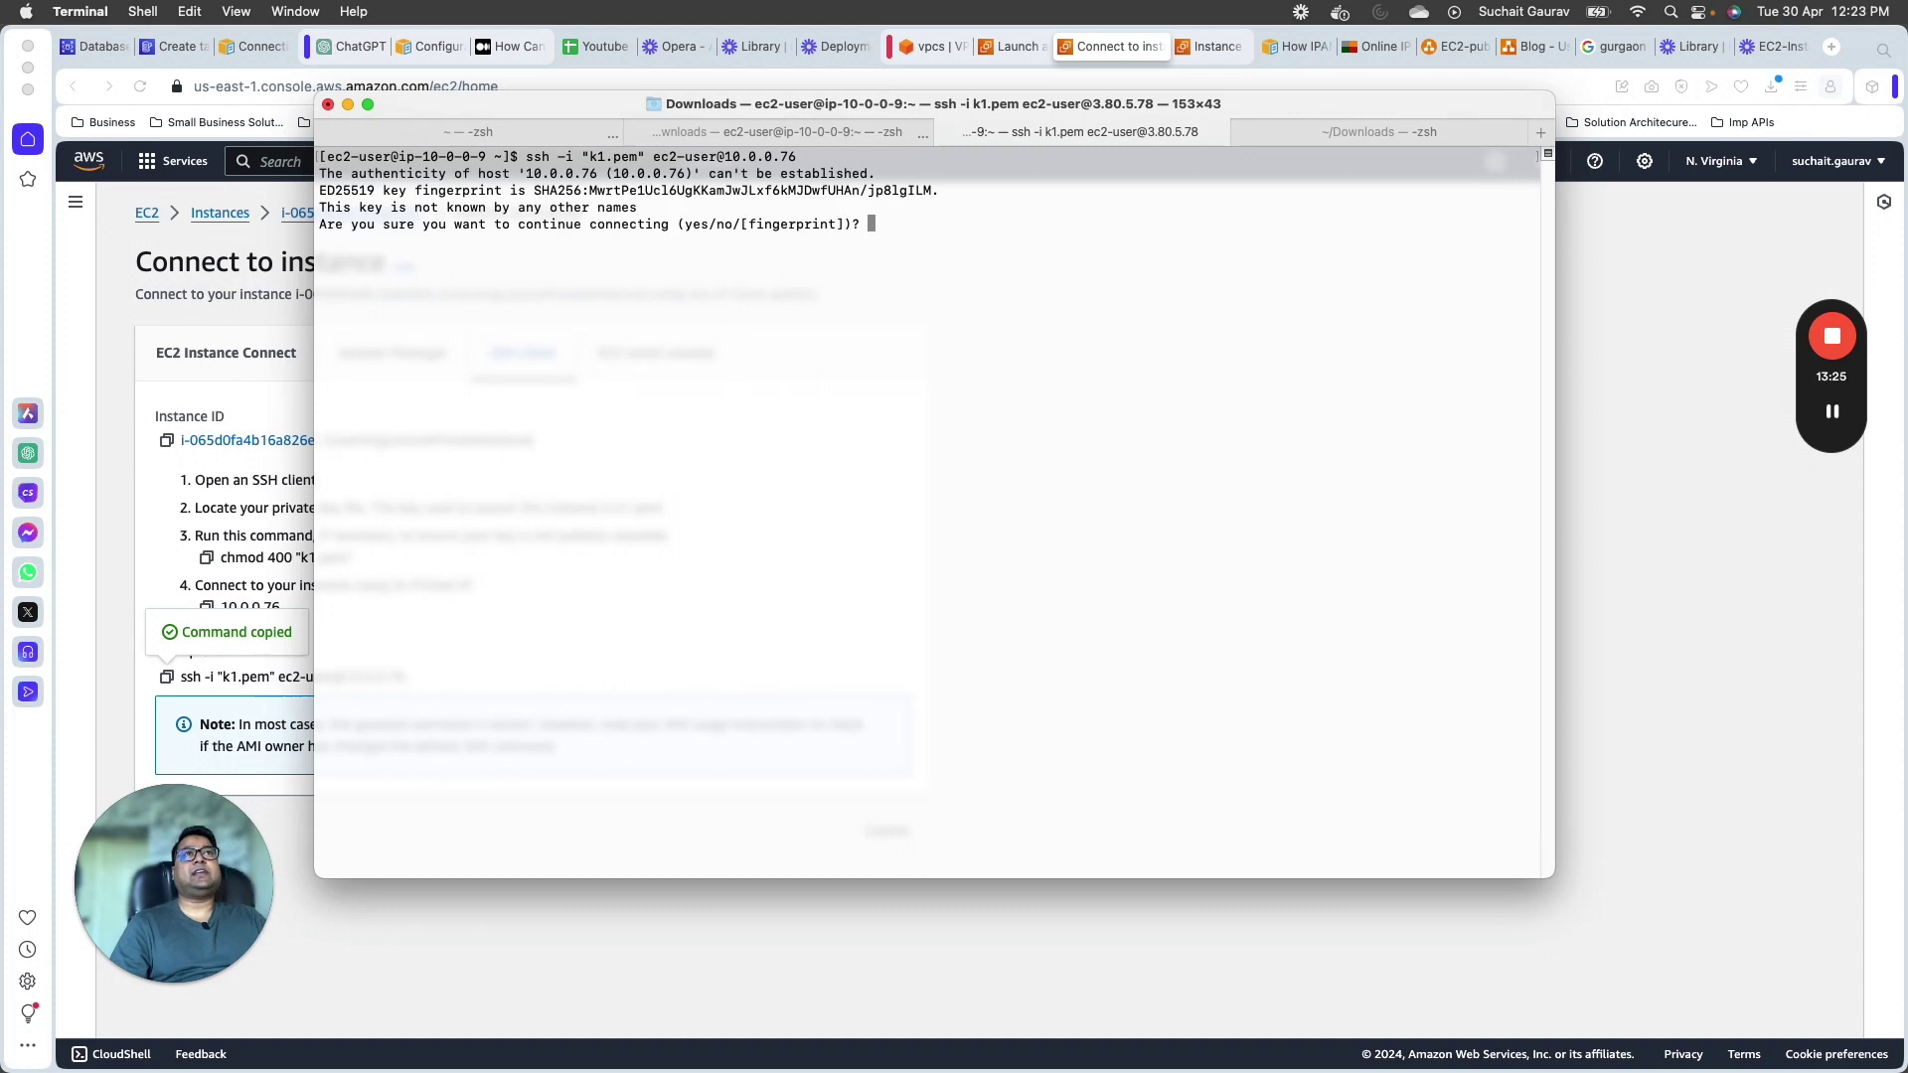
pyautogui.write('yes')
pyautogui.press('Return')
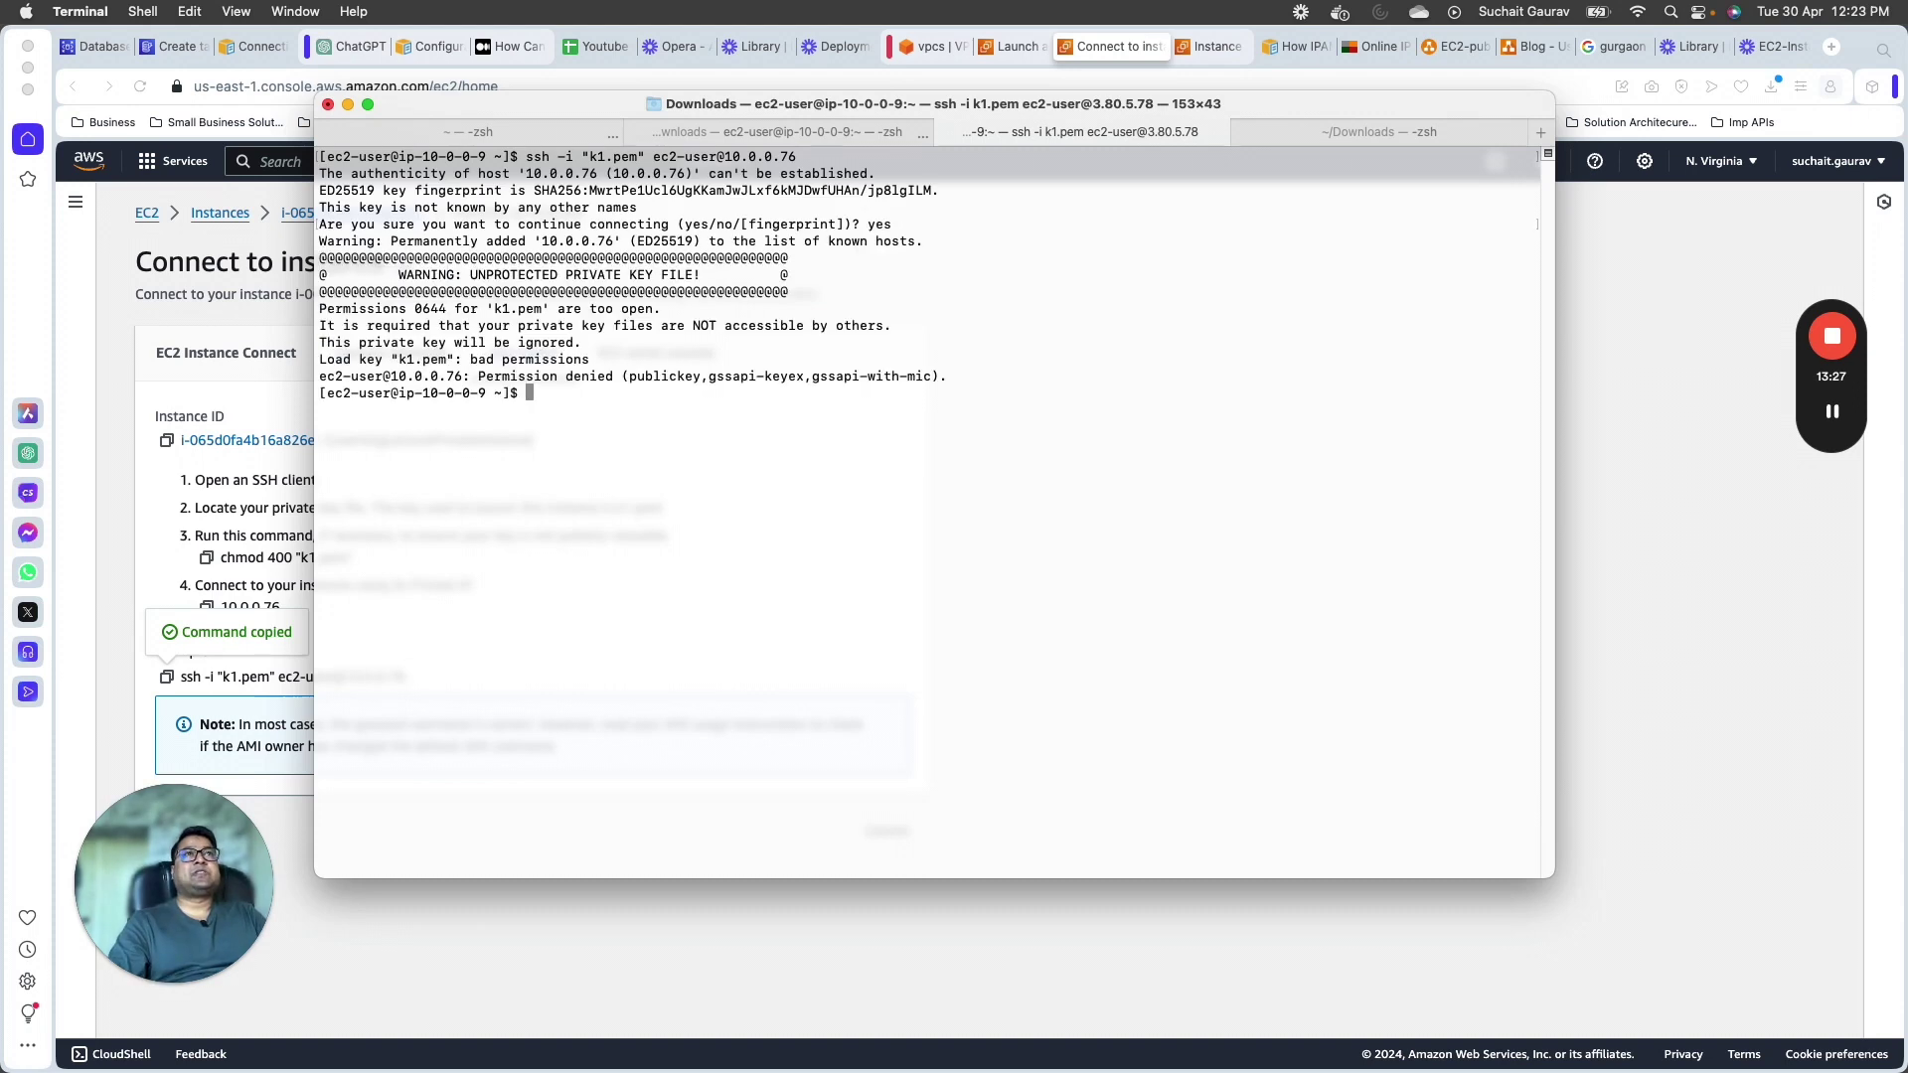
# Step: Restrict the permissions of k1.pem on the public instance with chmod 400
pyautogui.press('Up')
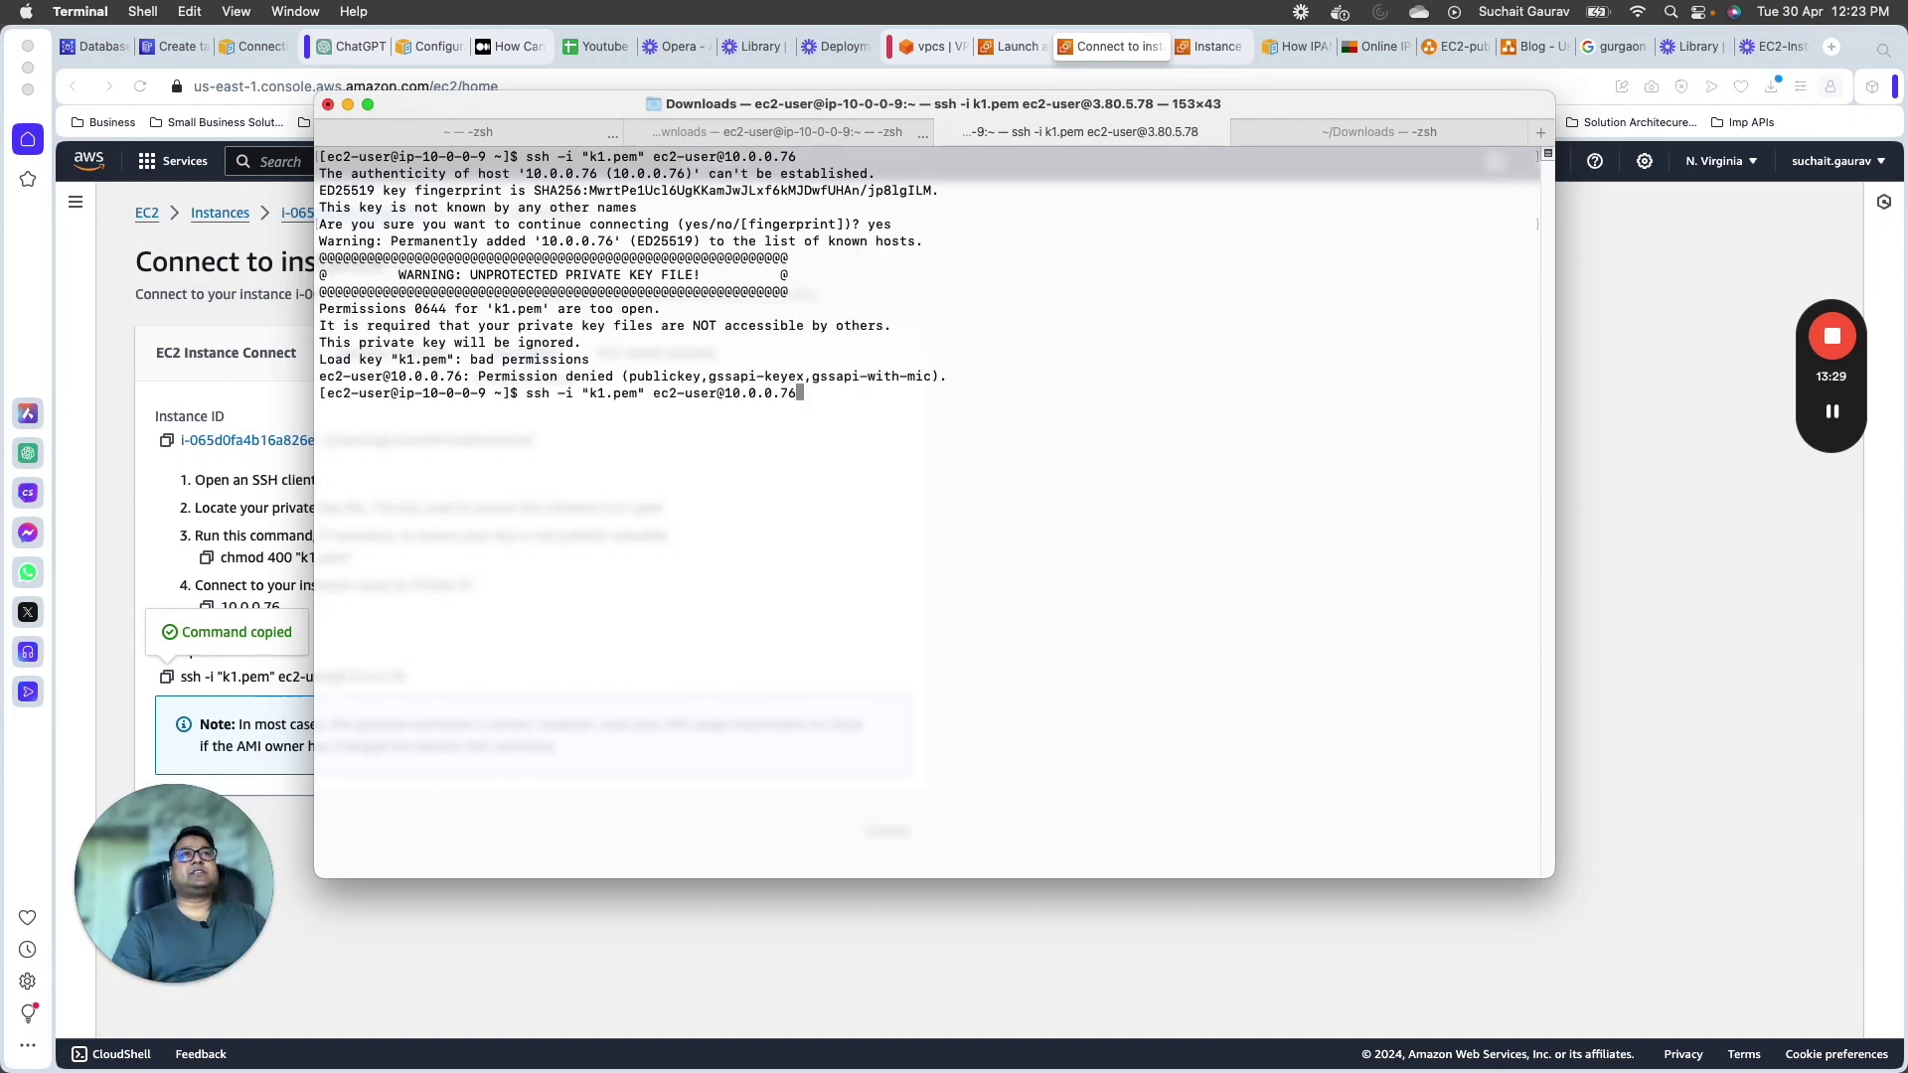
pyautogui.press('Down')
pyautogui.write('chmod ')
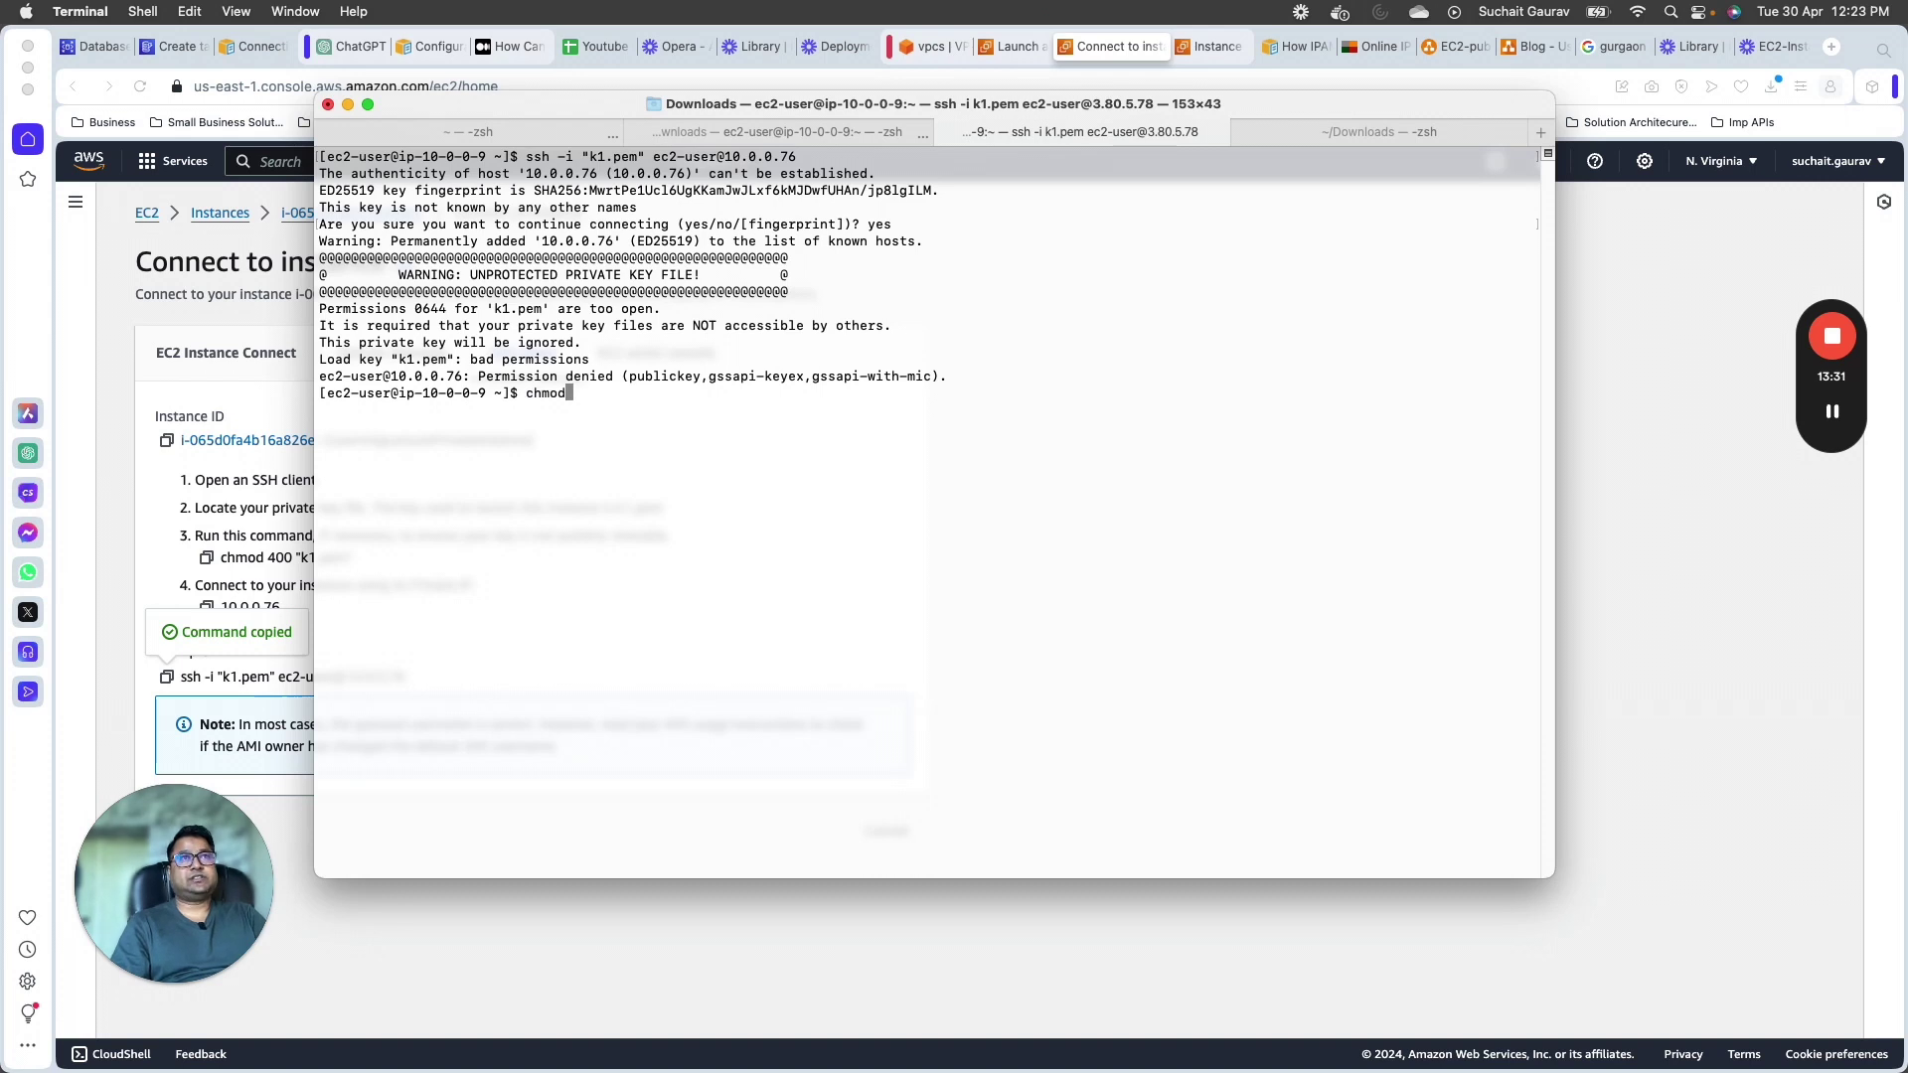
pyautogui.write('4000')
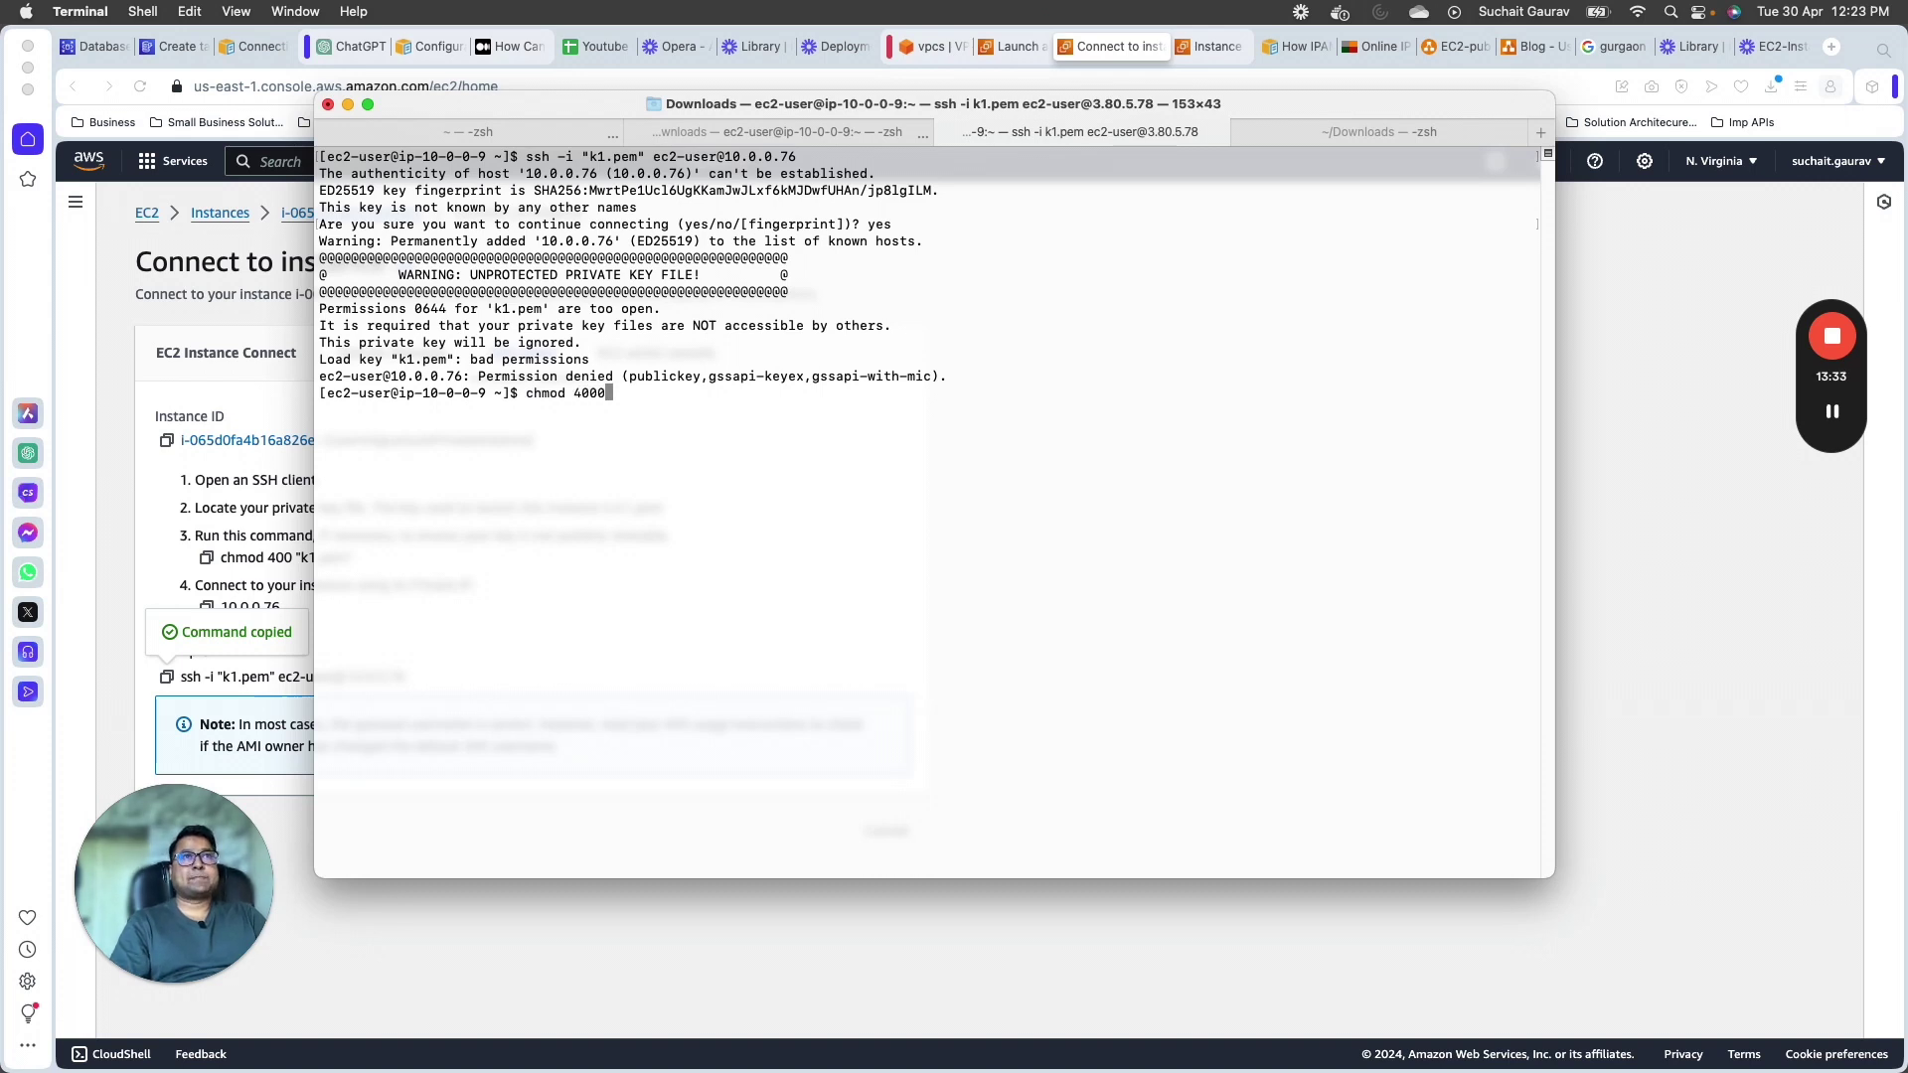
pyautogui.press('BackSpace')
pyautogui.write(' k1.pem')
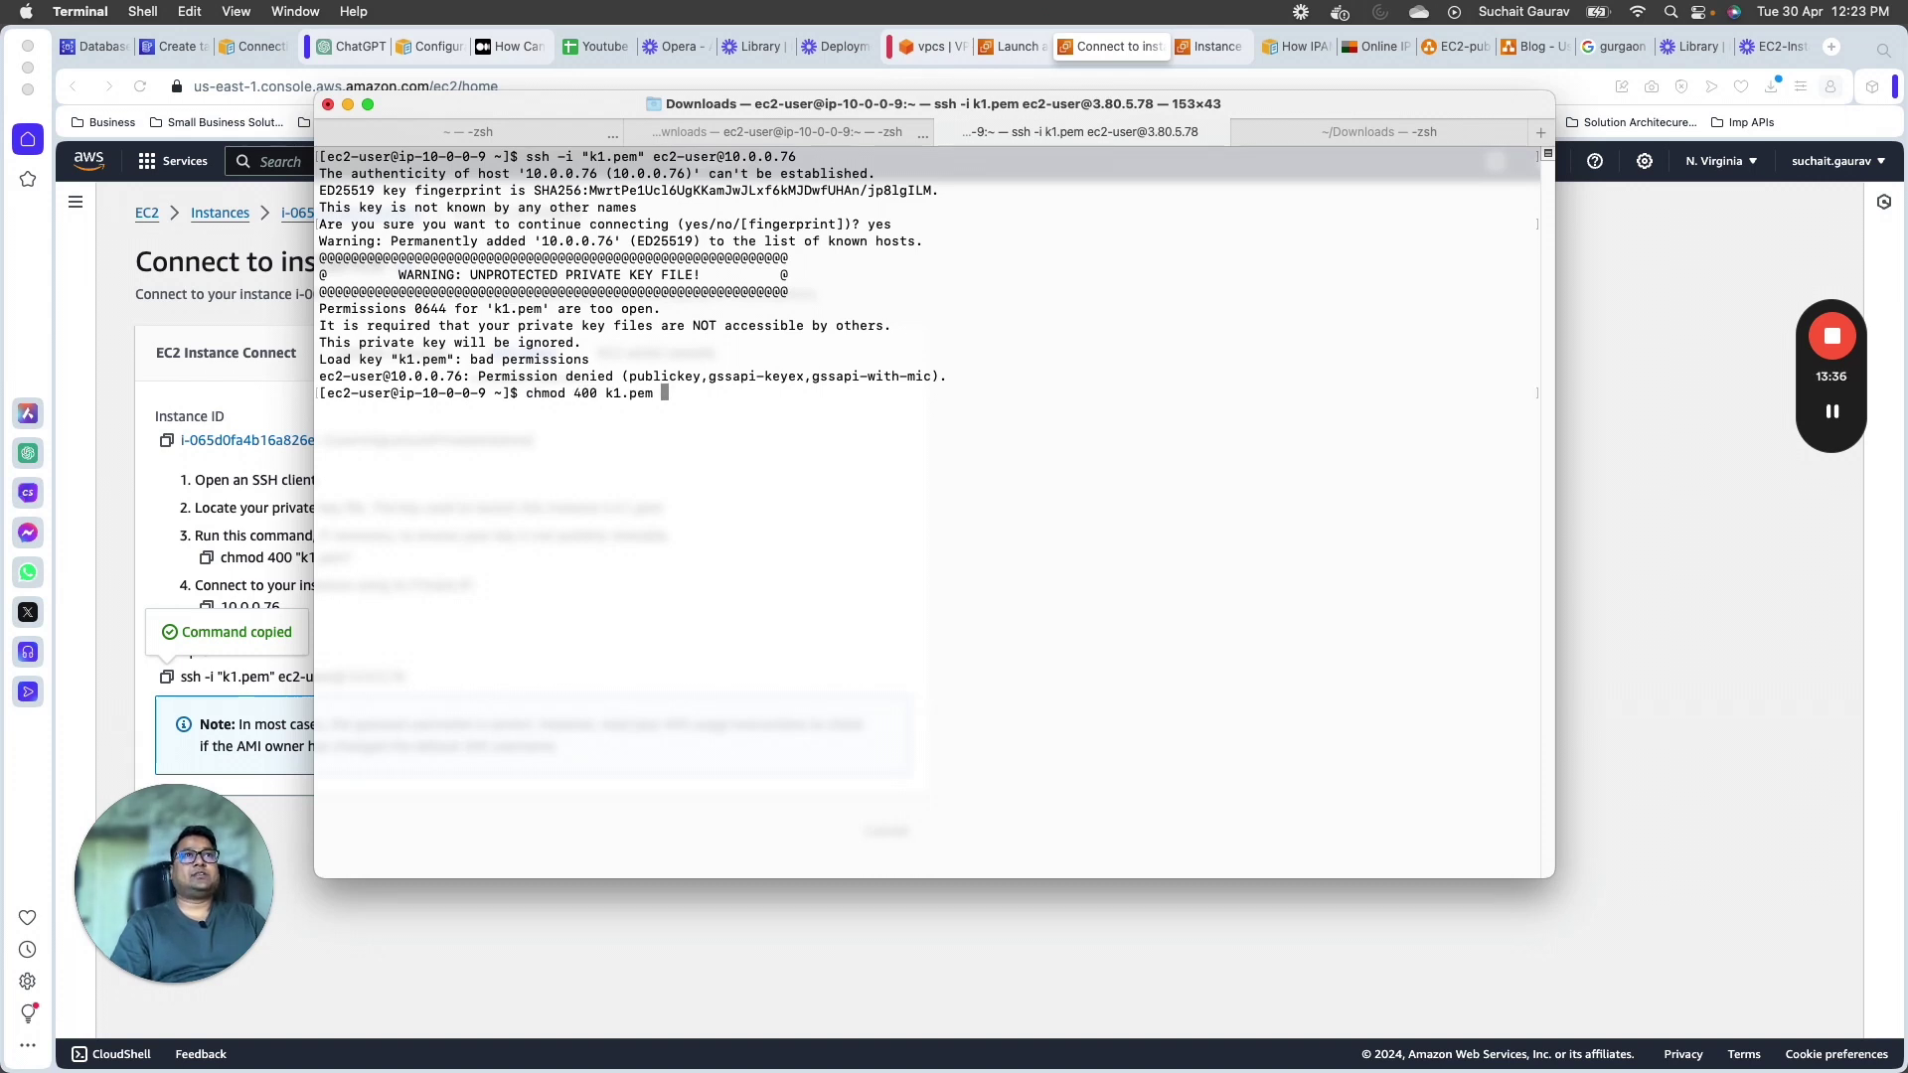
pyautogui.press('Return')
pyautogui.press('Up')
pyautogui.press('Up')
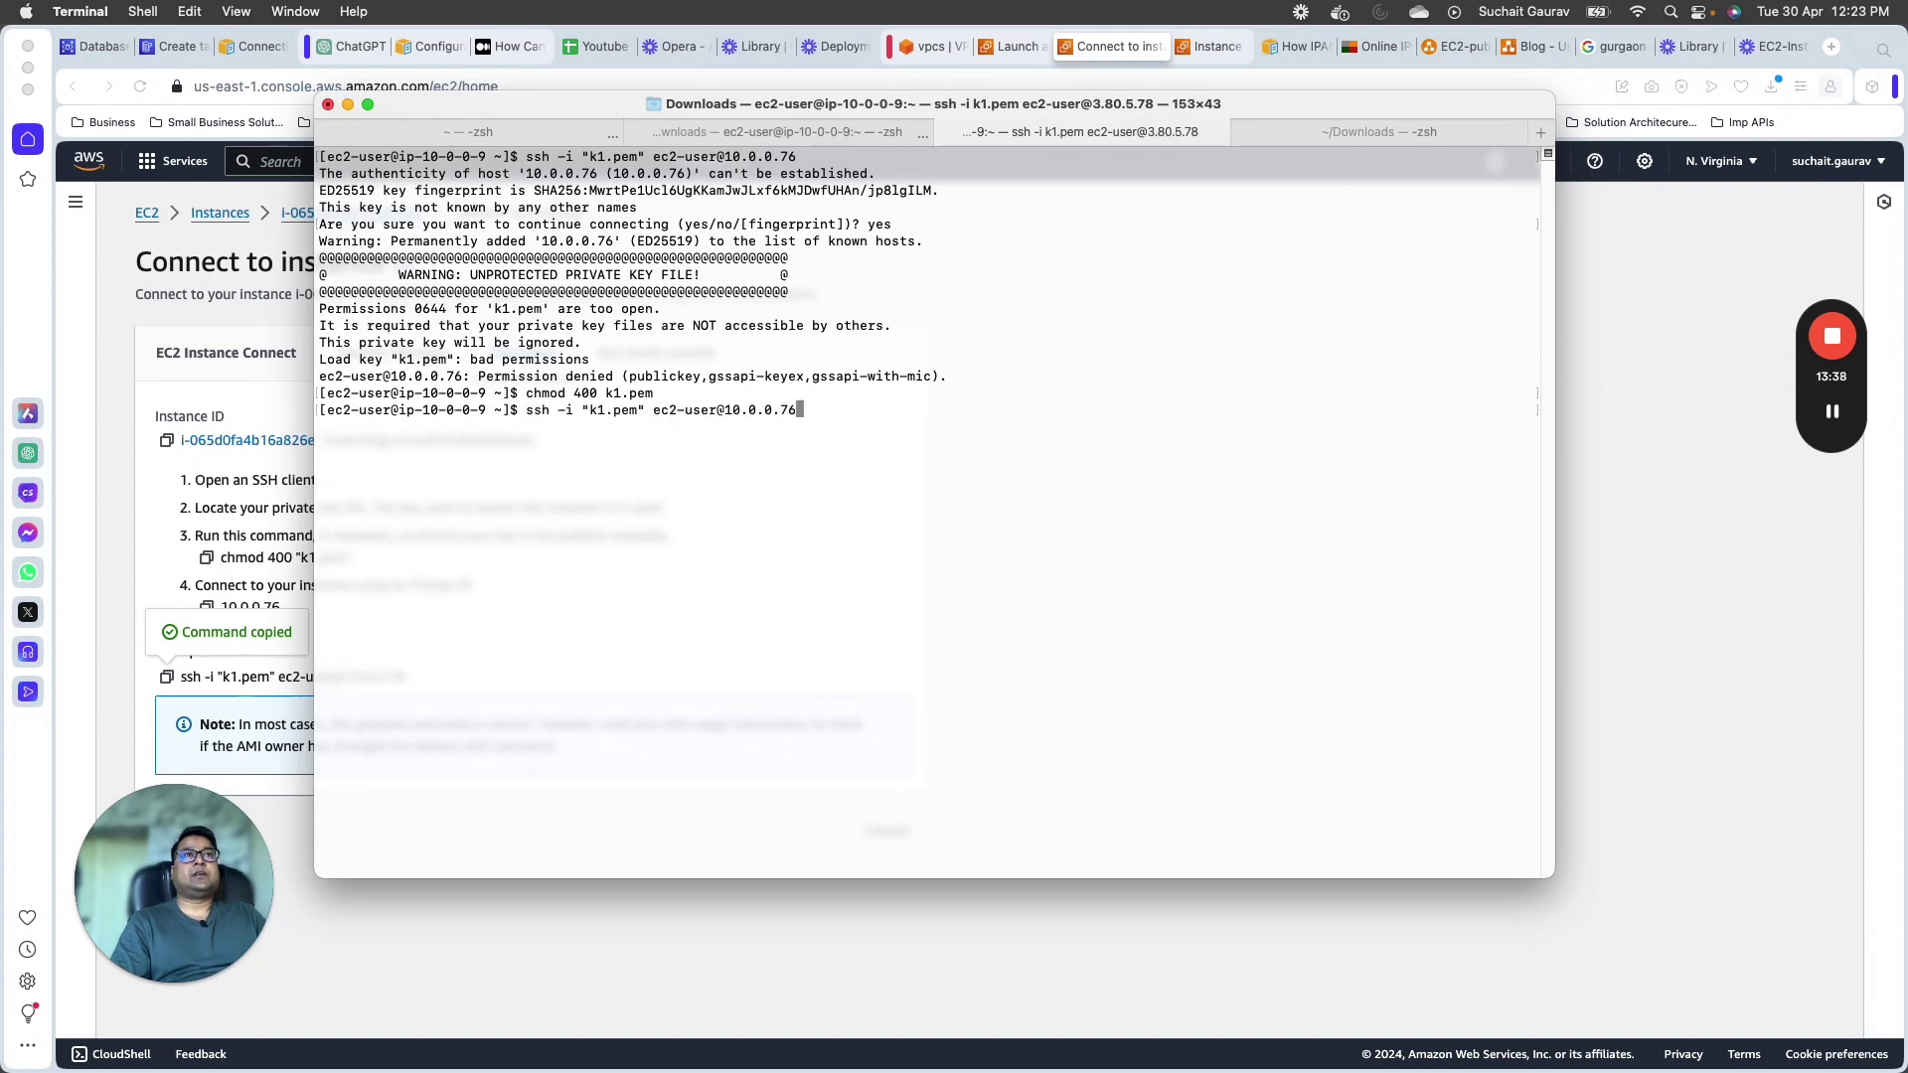
pyautogui.press('Return')
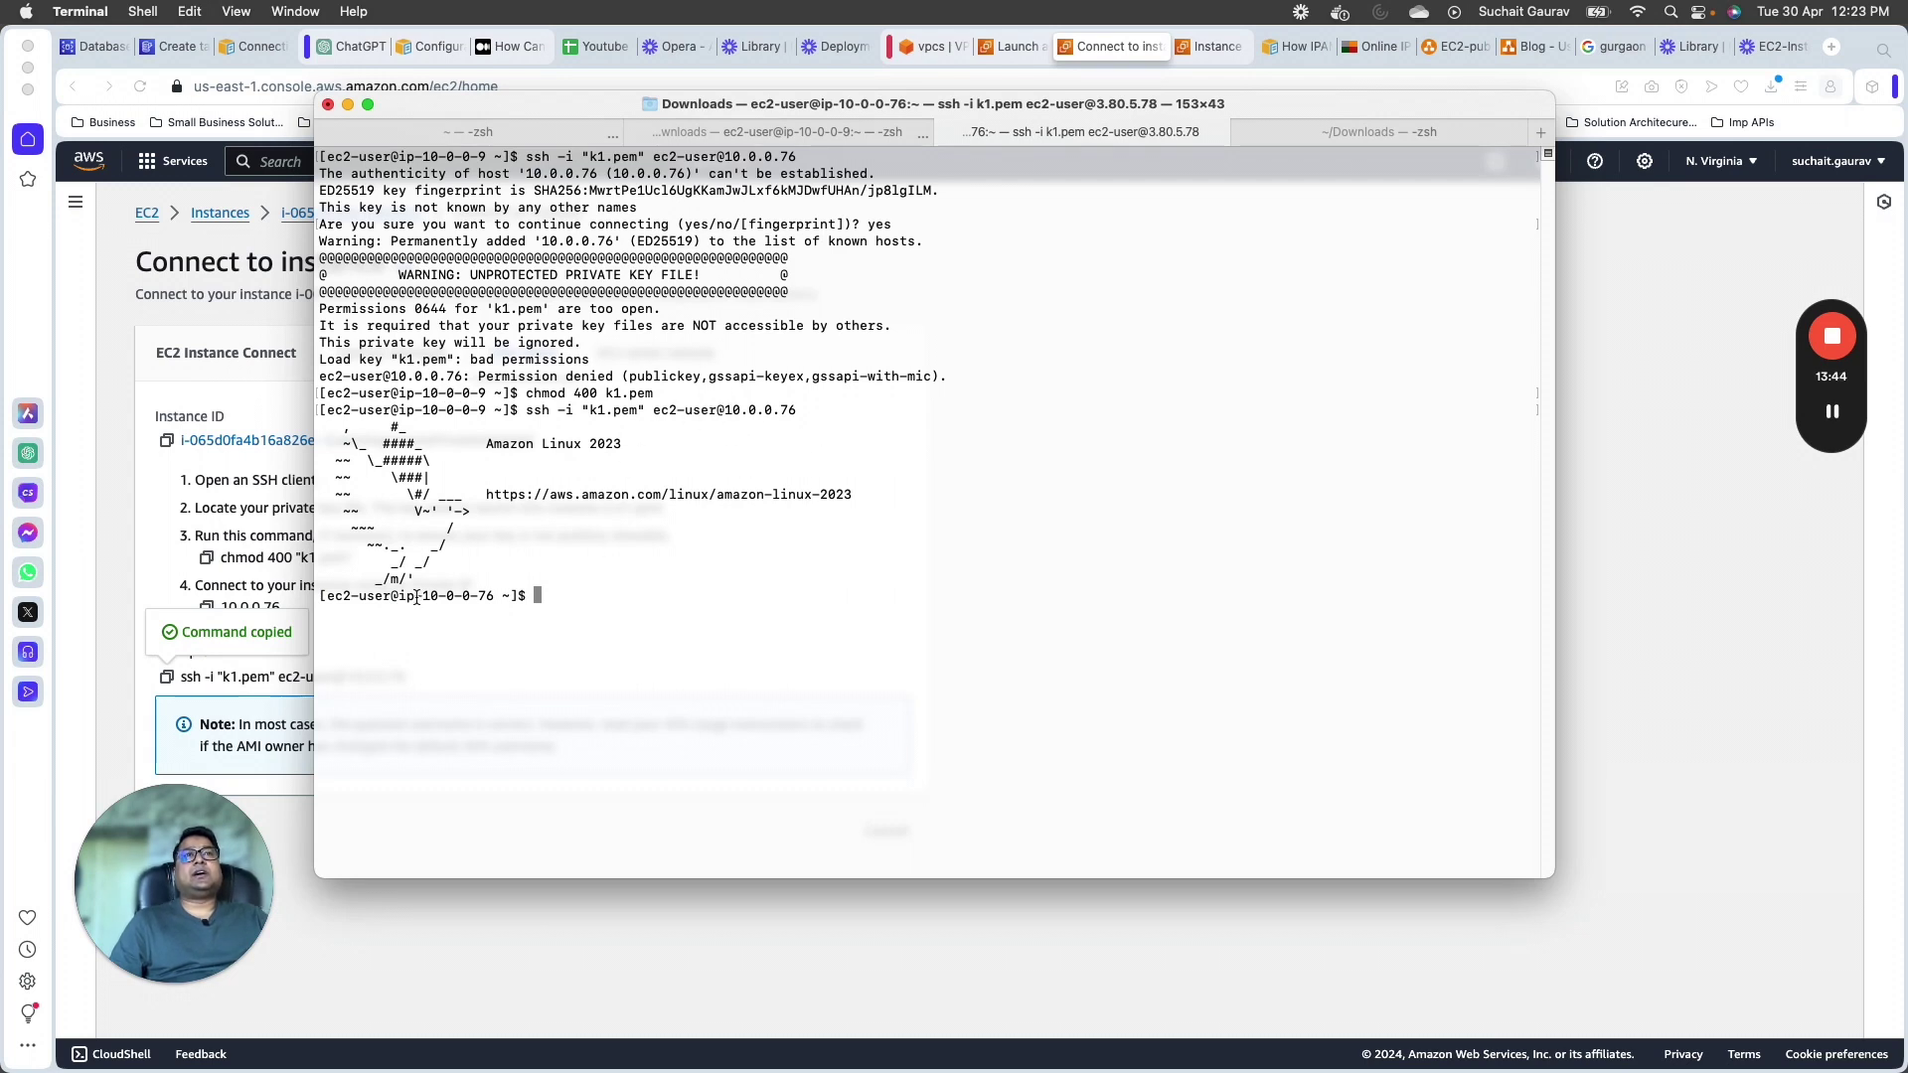
# Step: Compare the IP address in the shell prompt with the private IP in the EC2 console's connection instructions
pyautogui.moveTo(416, 596); pyautogui.dragTo(497, 598)
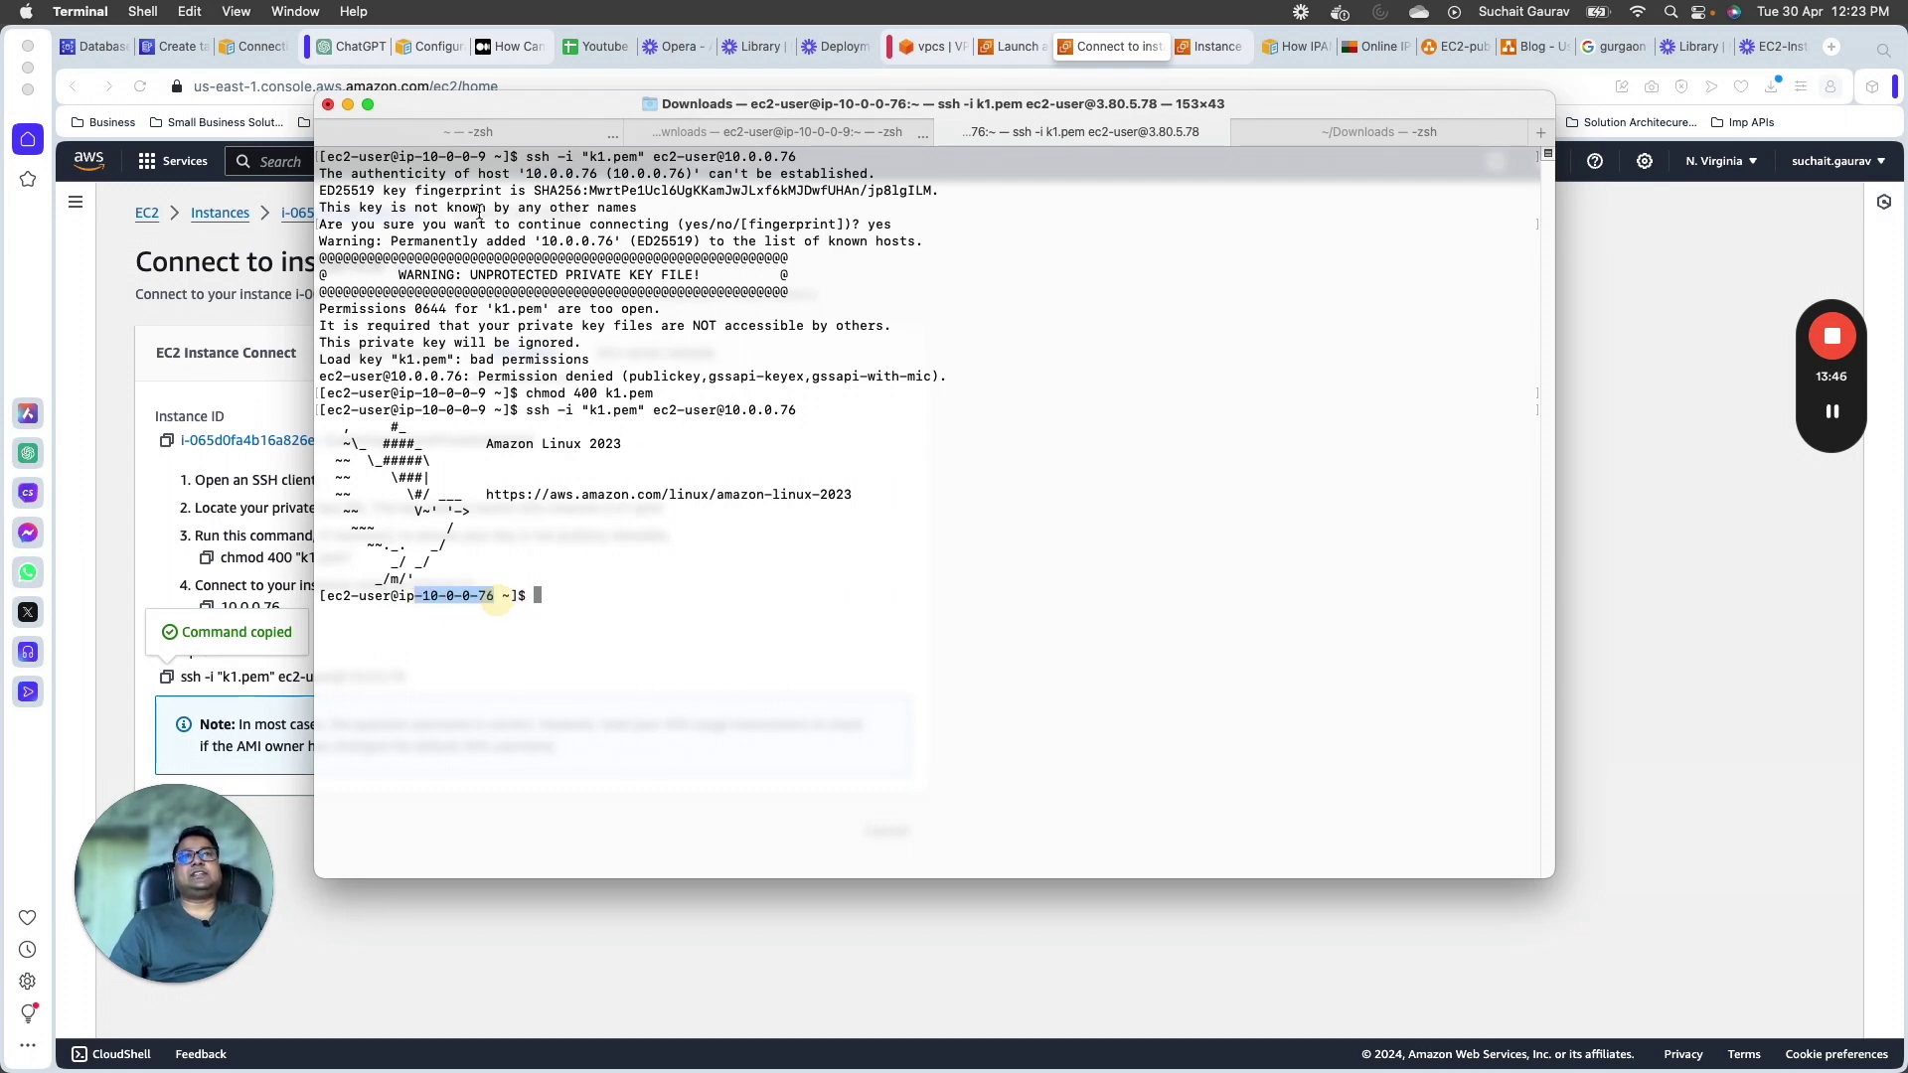
pyautogui.moveTo(491, 105); pyautogui.dragTo(681, 106)
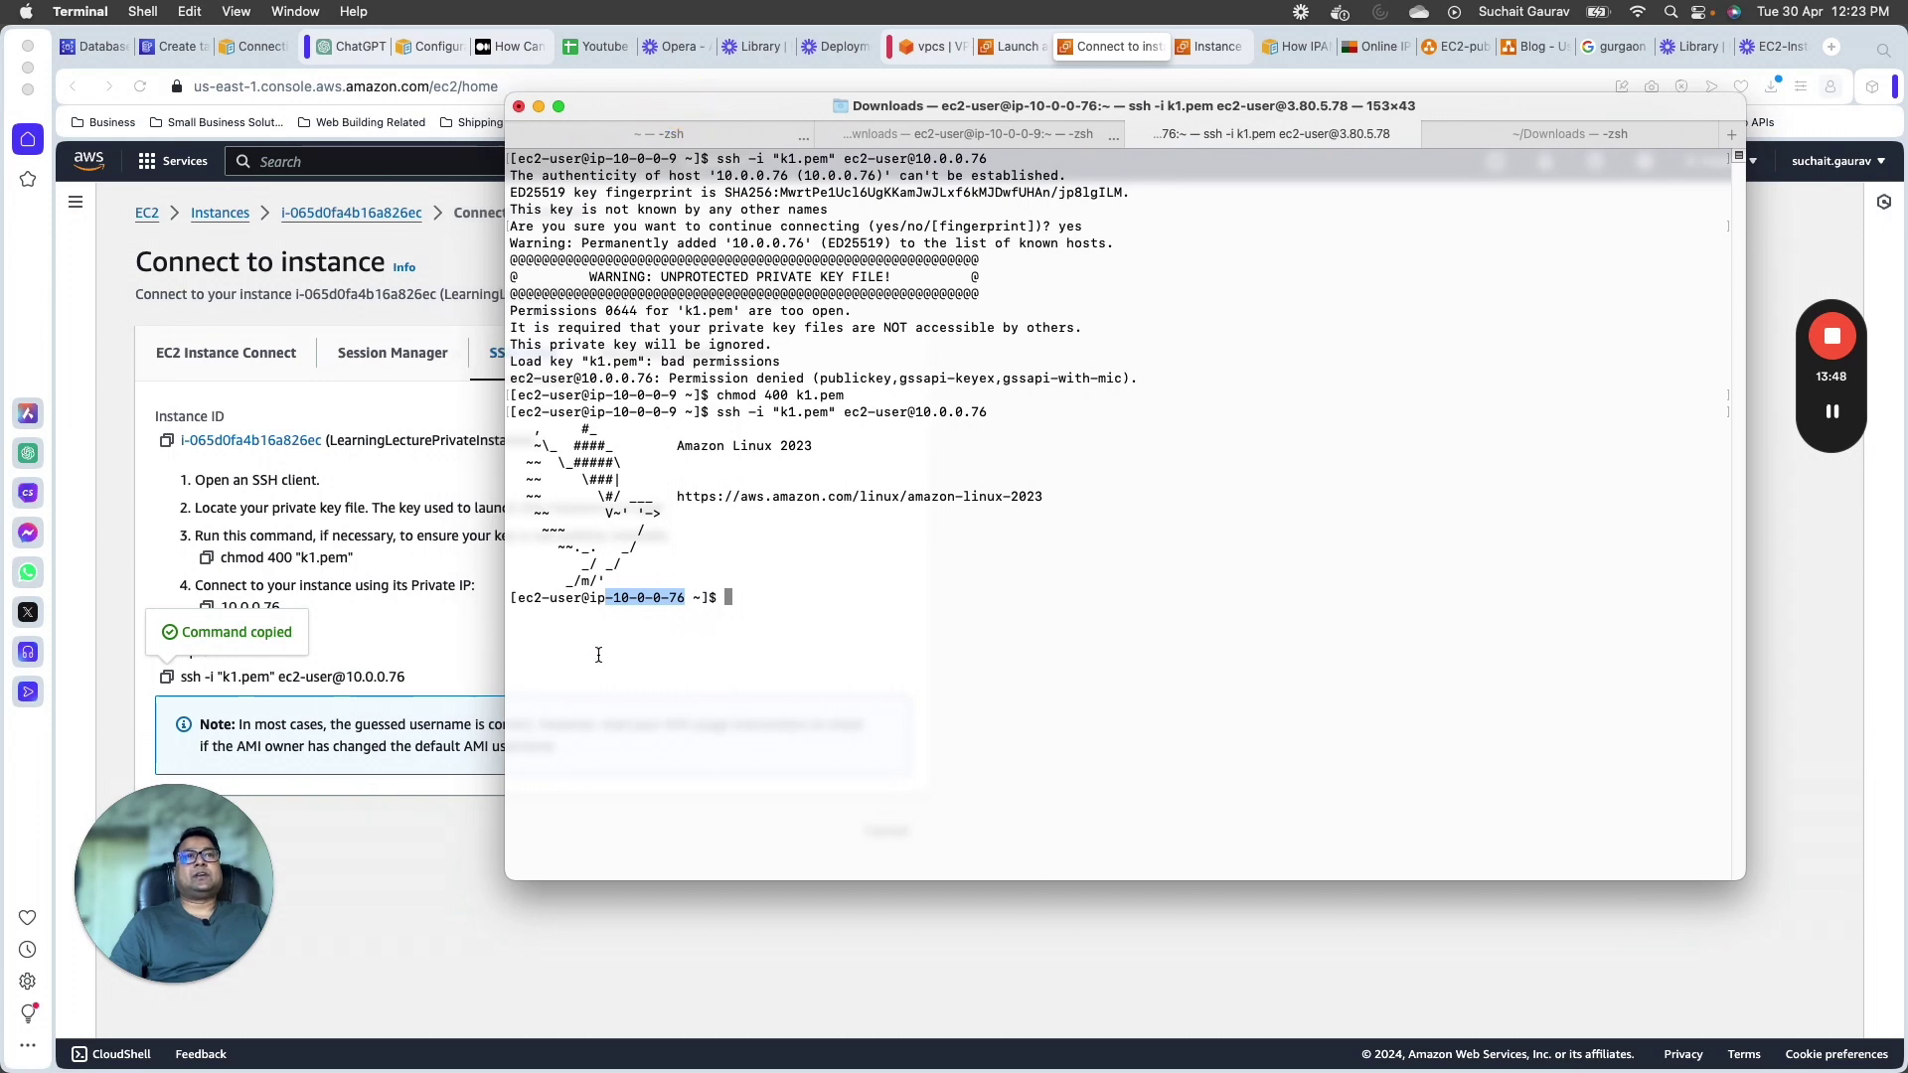
pyautogui.click(674, 596)
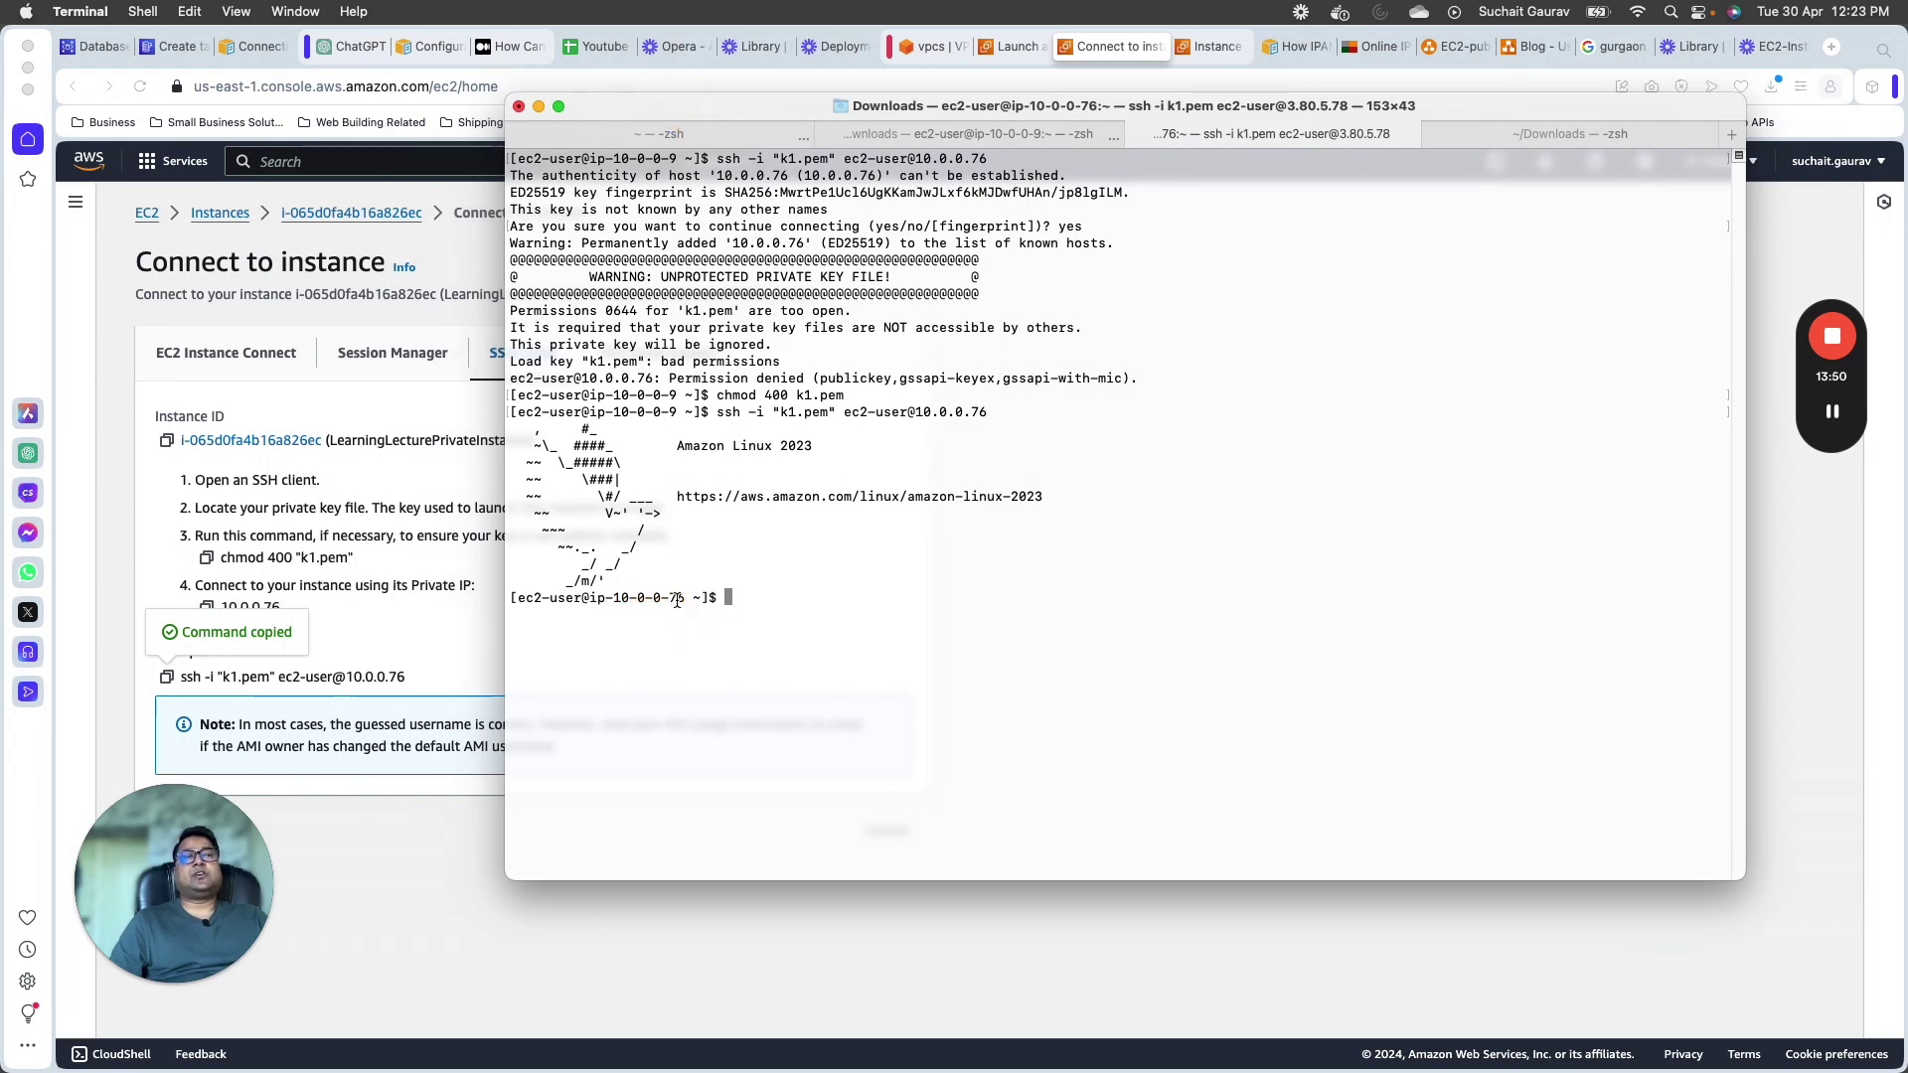
# Step: Try to display the private instance's network configuration with ipconfig
pyautogui.write('ifonciof')
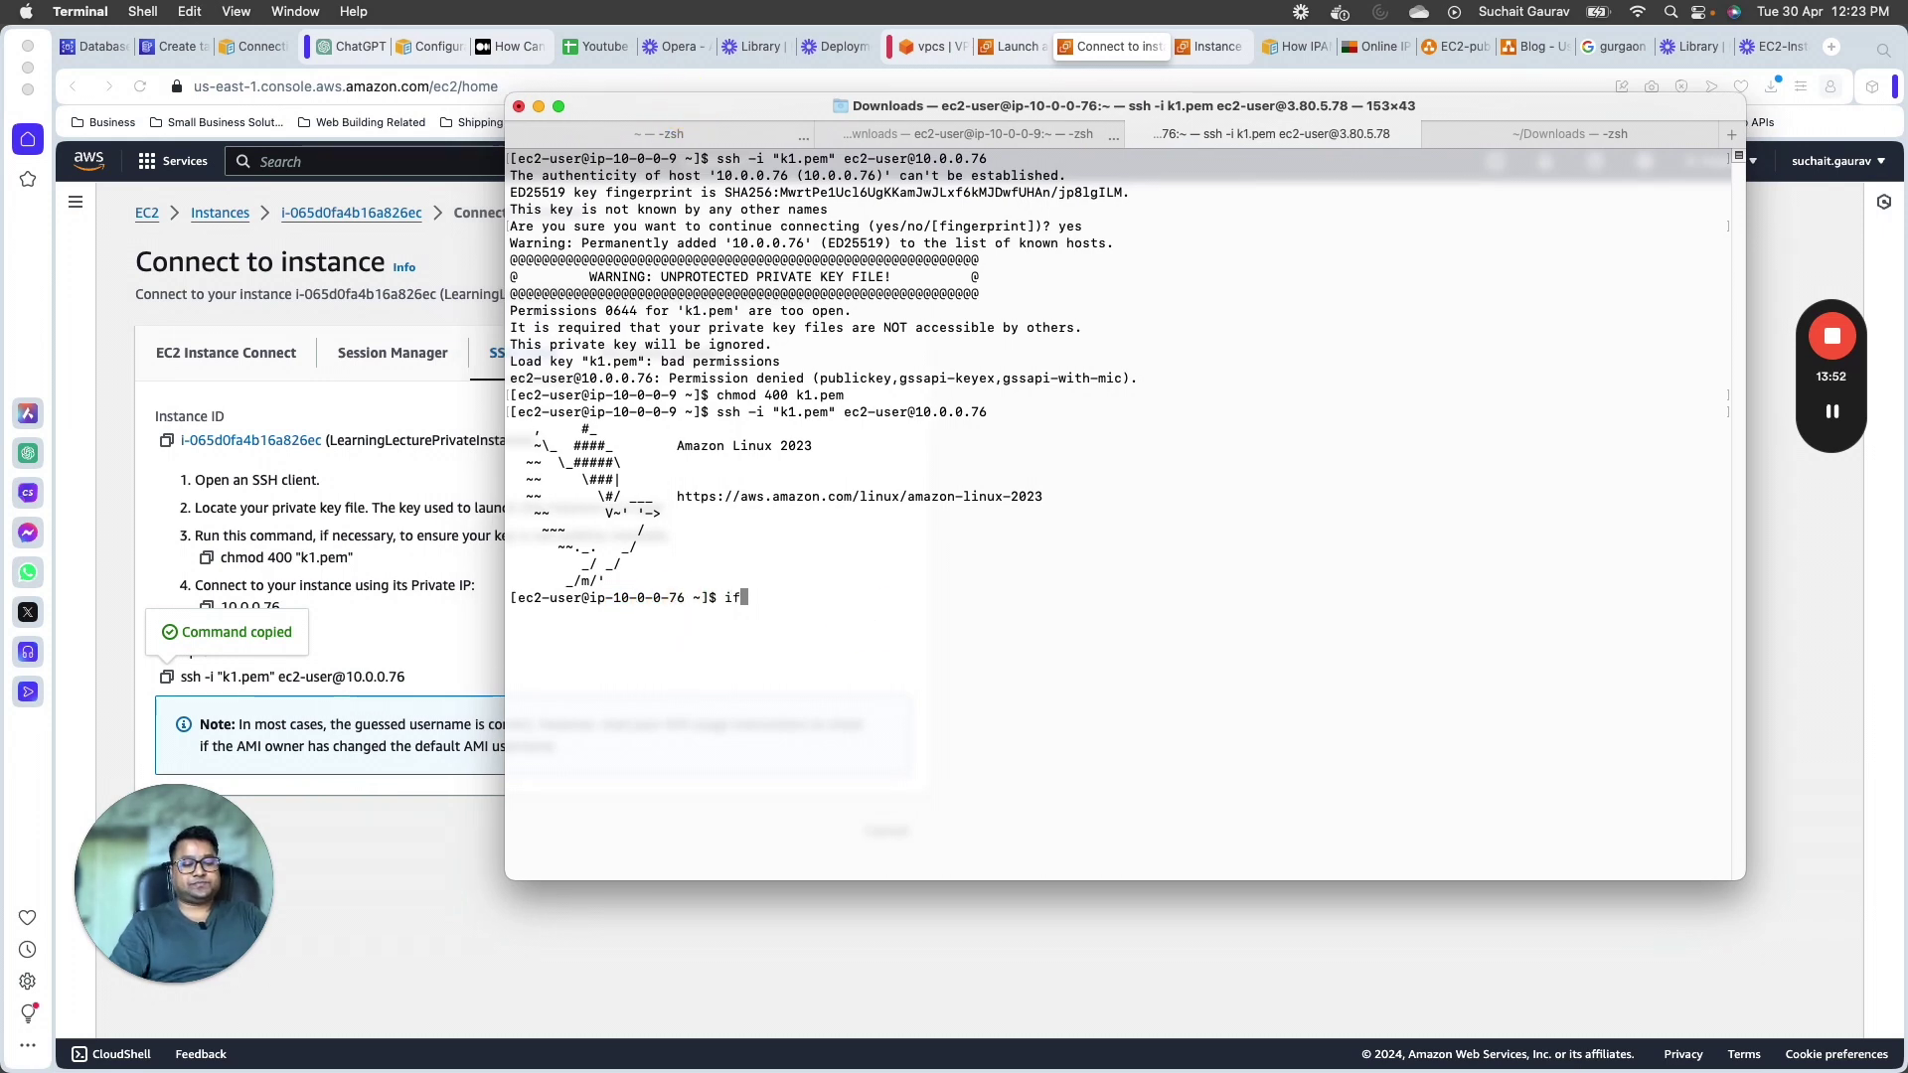
pyautogui.press('BackSpace')
pyautogui.press('BackSpace')
pyautogui.press('BackSpace')
pyautogui.press('BackSpace')
pyautogui.press('BackSpace')
pyautogui.press('BackSpace')
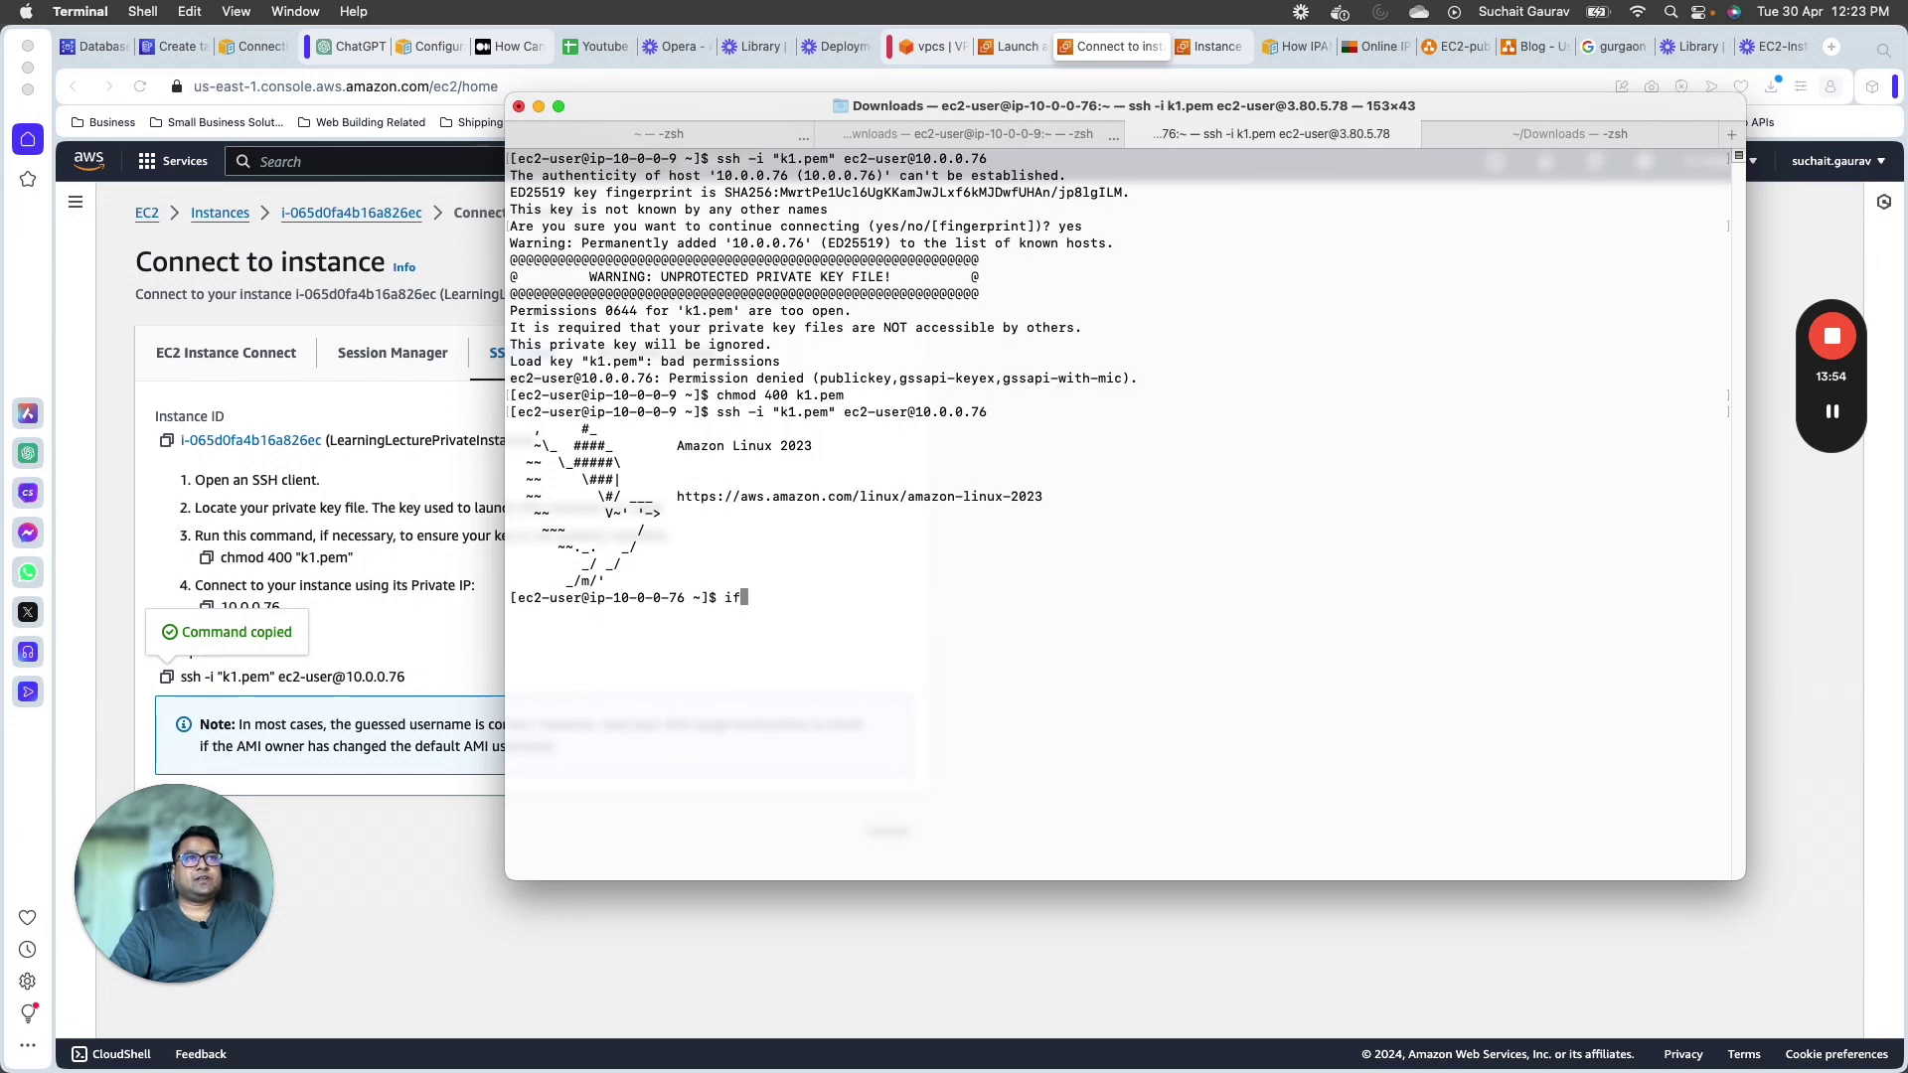
pyautogui.write('pconfig')
pyautogui.press('Return')
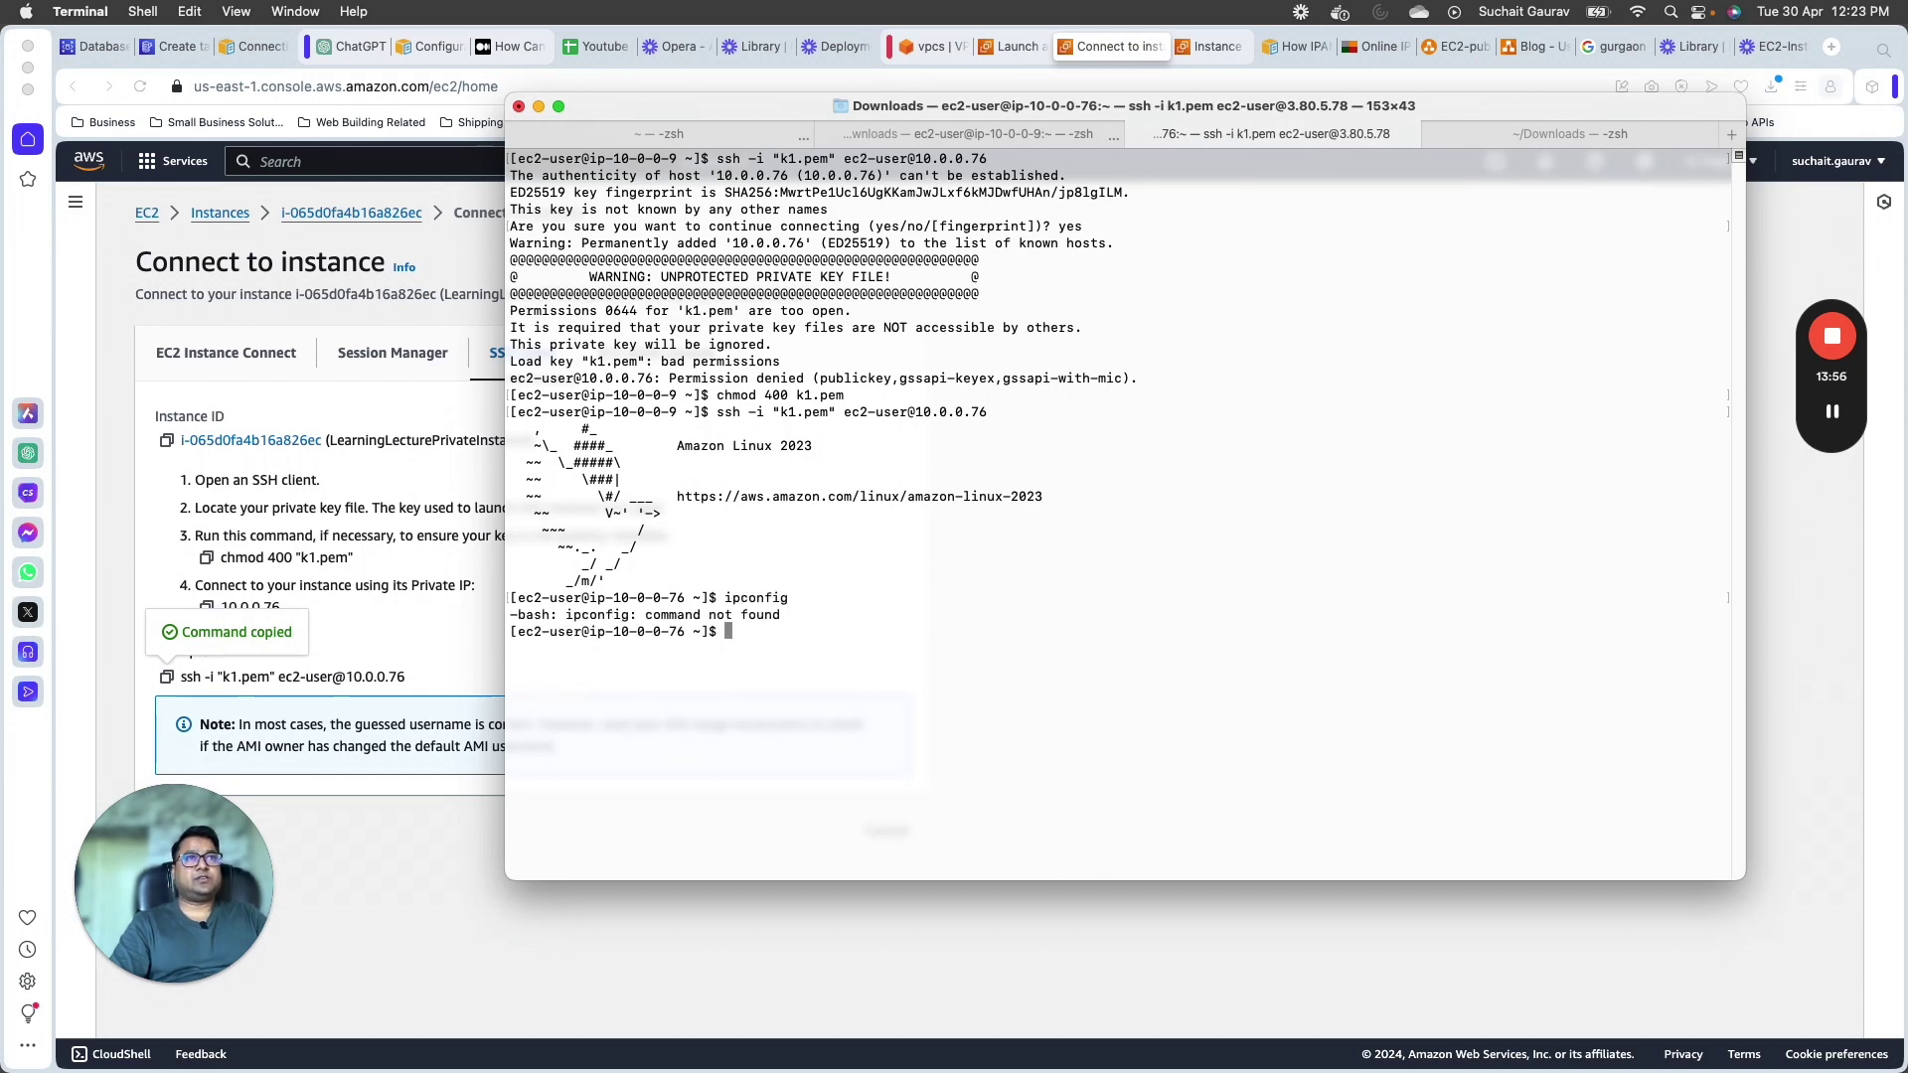
# Step: Run ifconfig on the private instance and inspect the addresses of its enX0 network interface
pyautogui.write('ifoncif')
pyautogui.press('BackSpace')
pyautogui.press('BackSpace')
pyautogui.press('BackSpace')
pyautogui.press('BackSpace')
pyautogui.press('BackSpace')
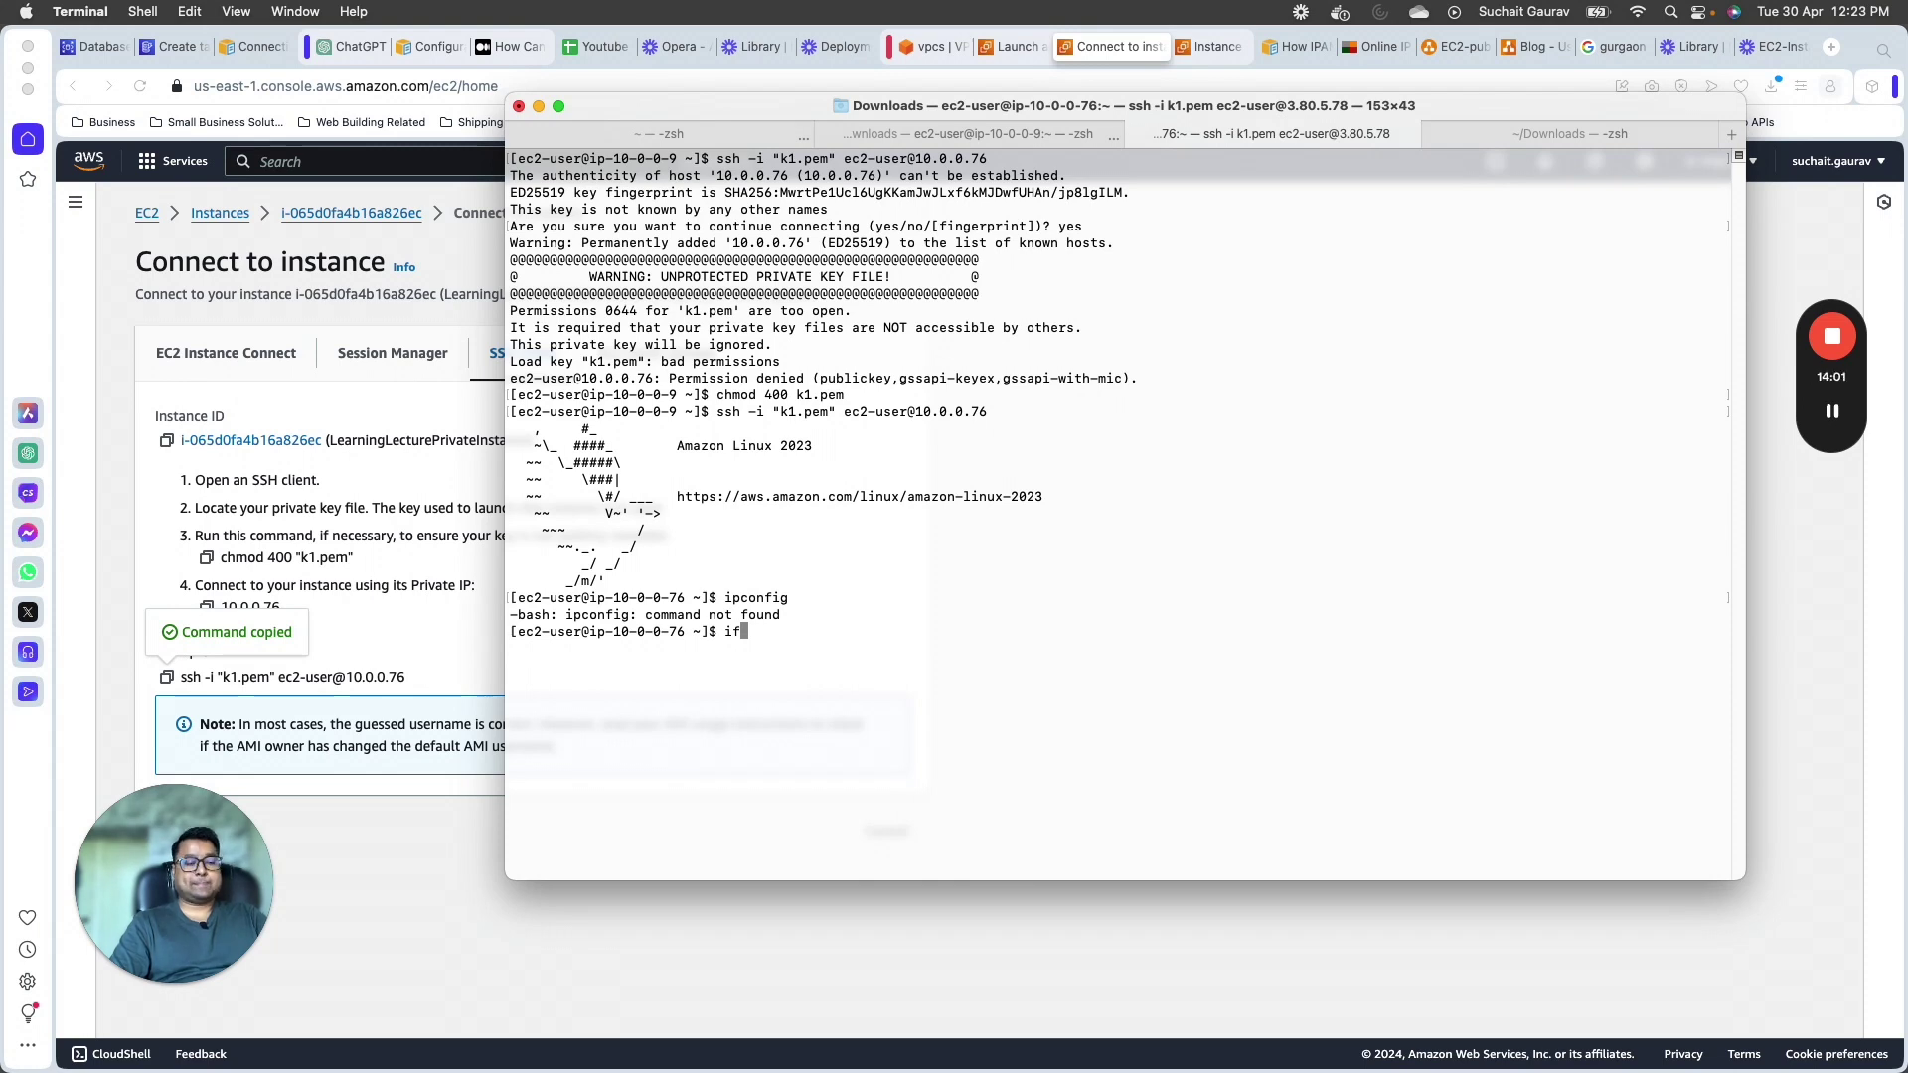
pyautogui.write('copnf')
pyautogui.press('BackSpace')
pyautogui.press('BackSpace')
pyautogui.press('BackSpace')
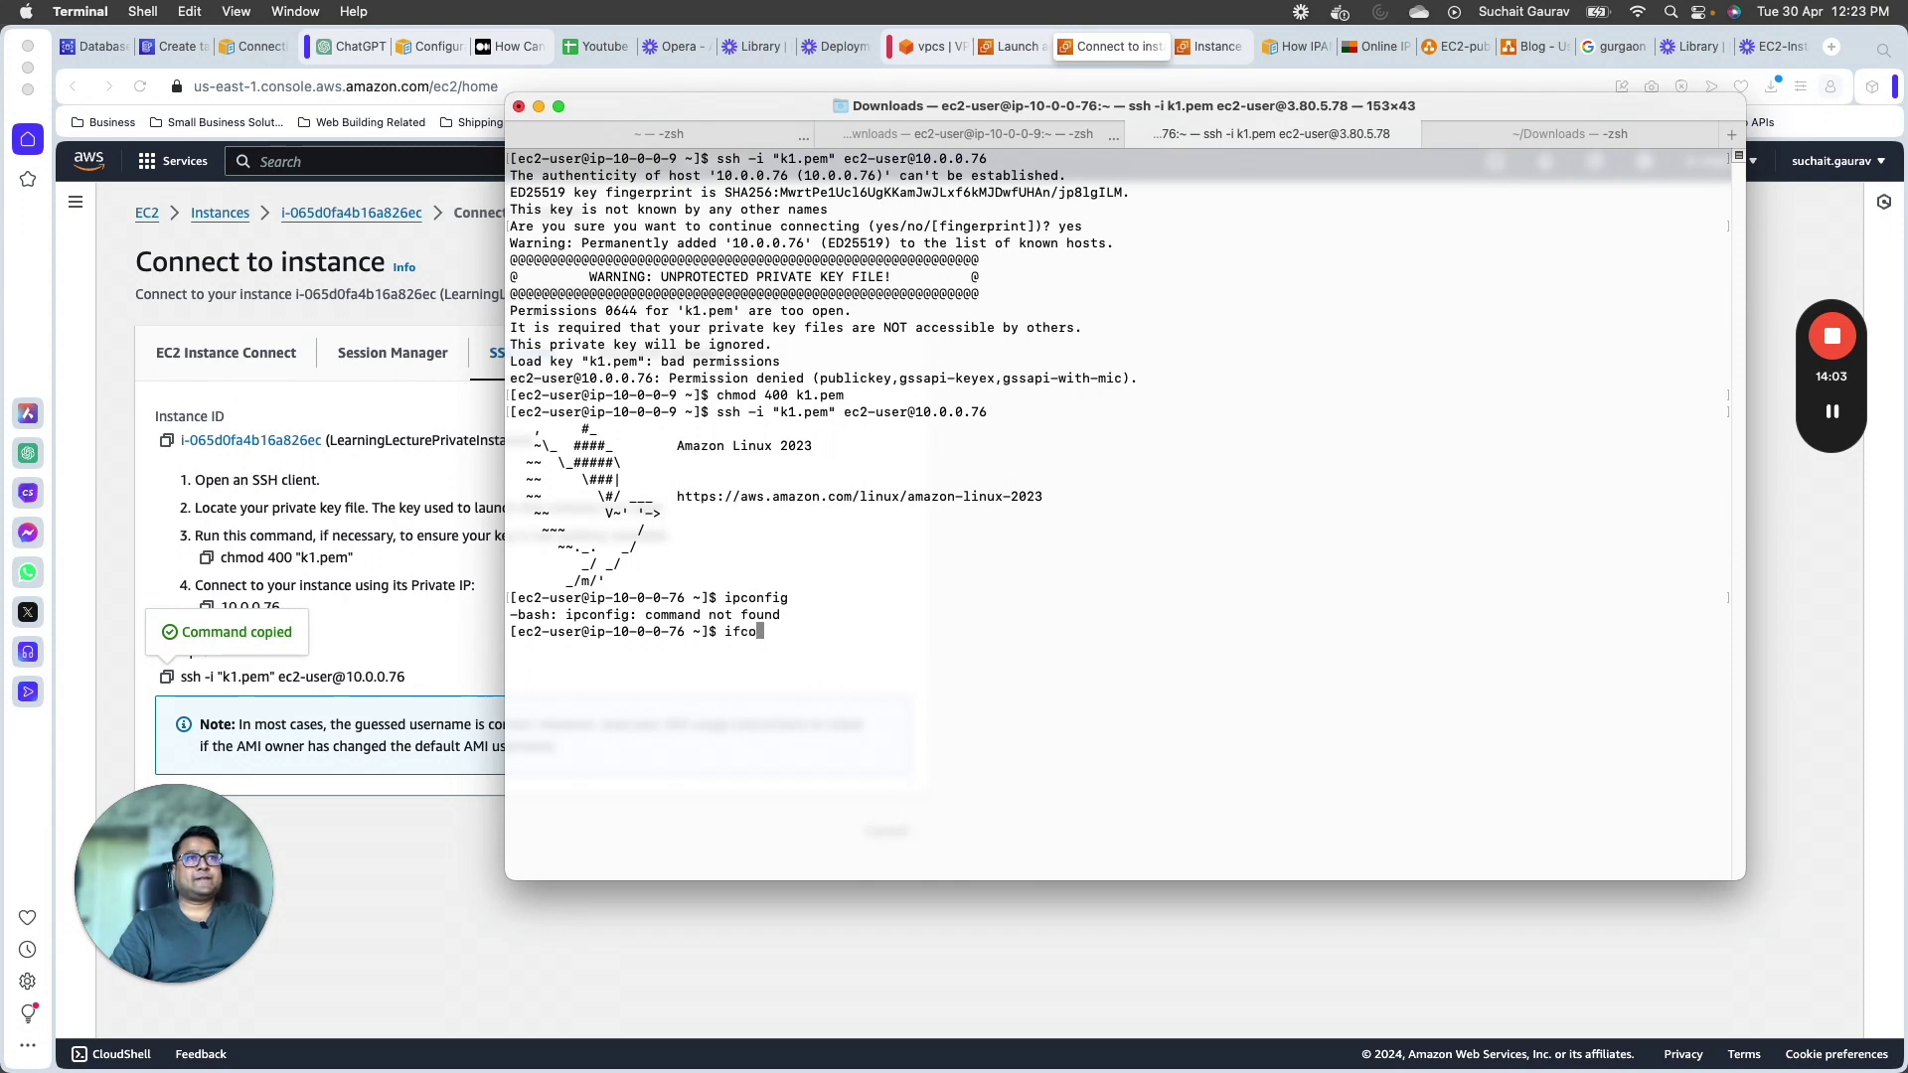
pyautogui.write('nfig')
pyautogui.press('Return')
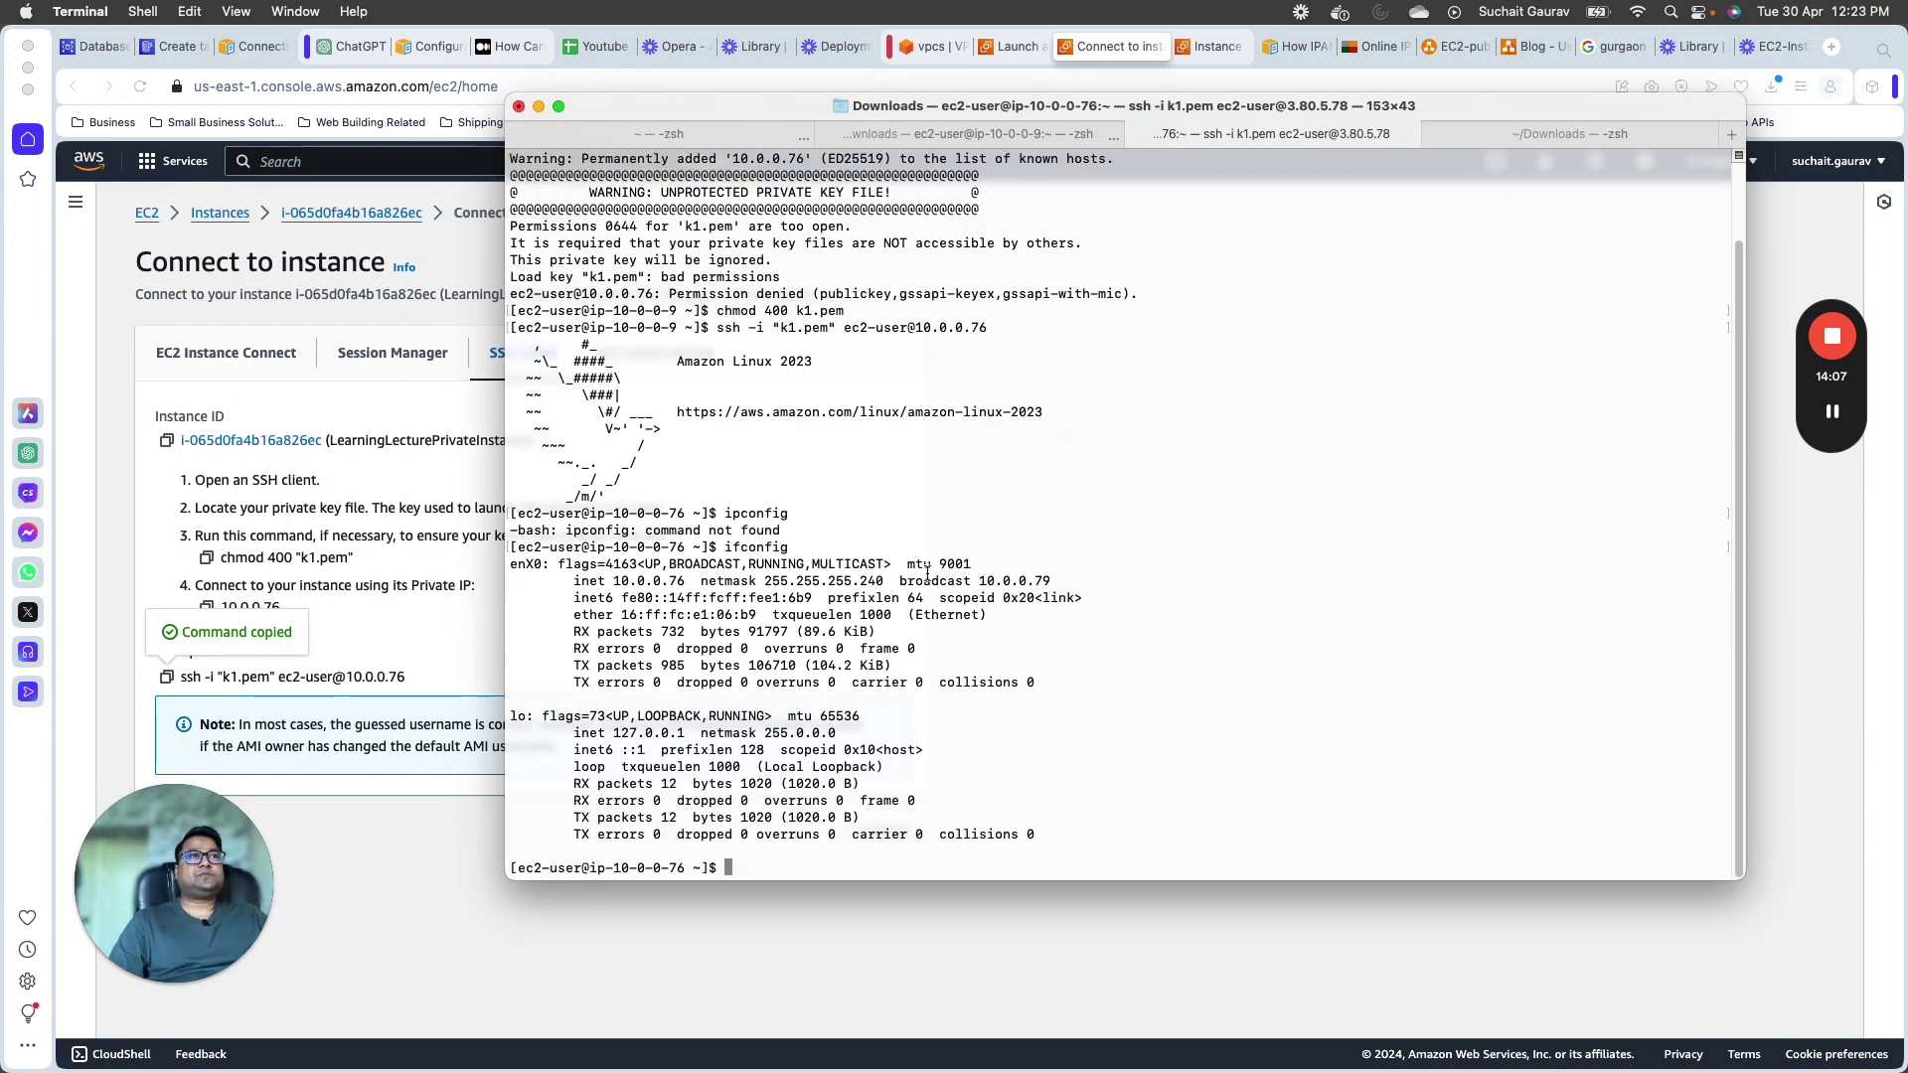
pyautogui.moveTo(985, 584); pyautogui.dragTo(1064, 584)
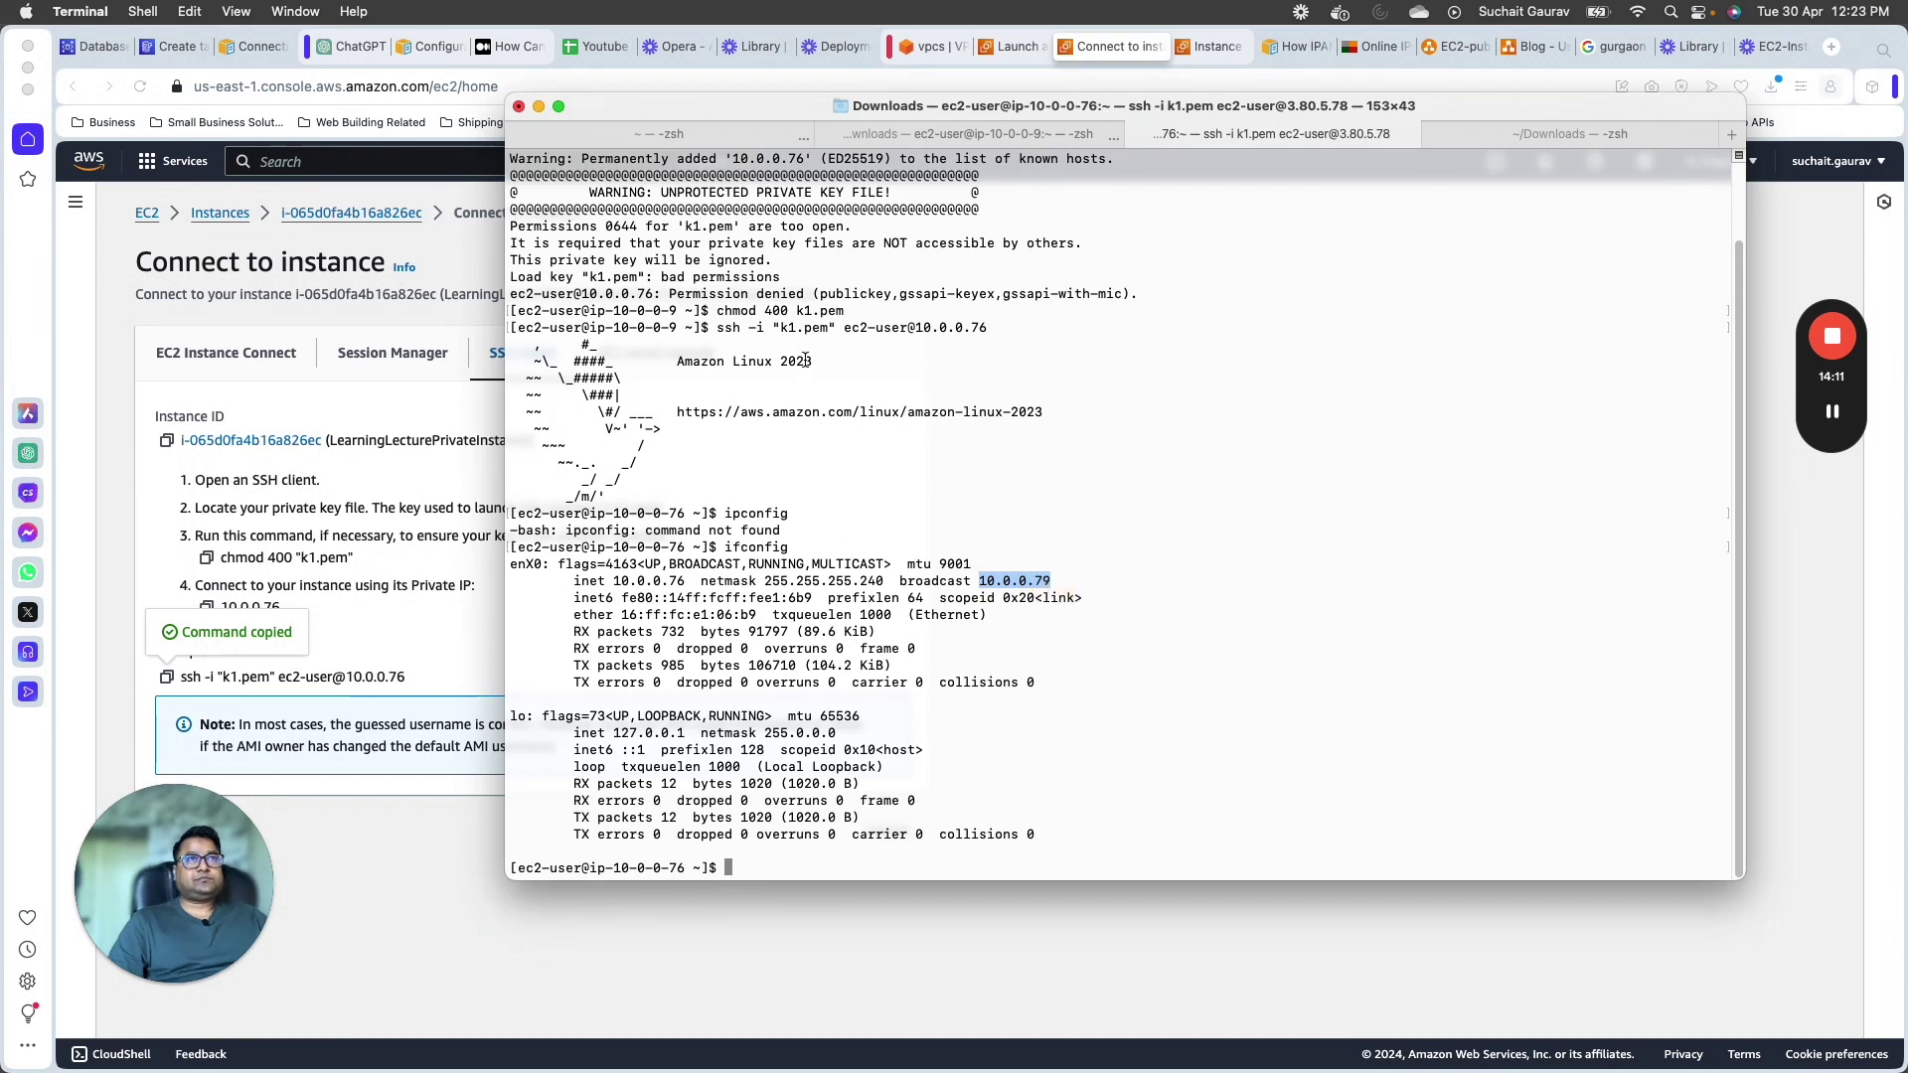
pyautogui.moveTo(806, 360); pyautogui.dragTo(835, 733)
pyautogui.click(893, 820)
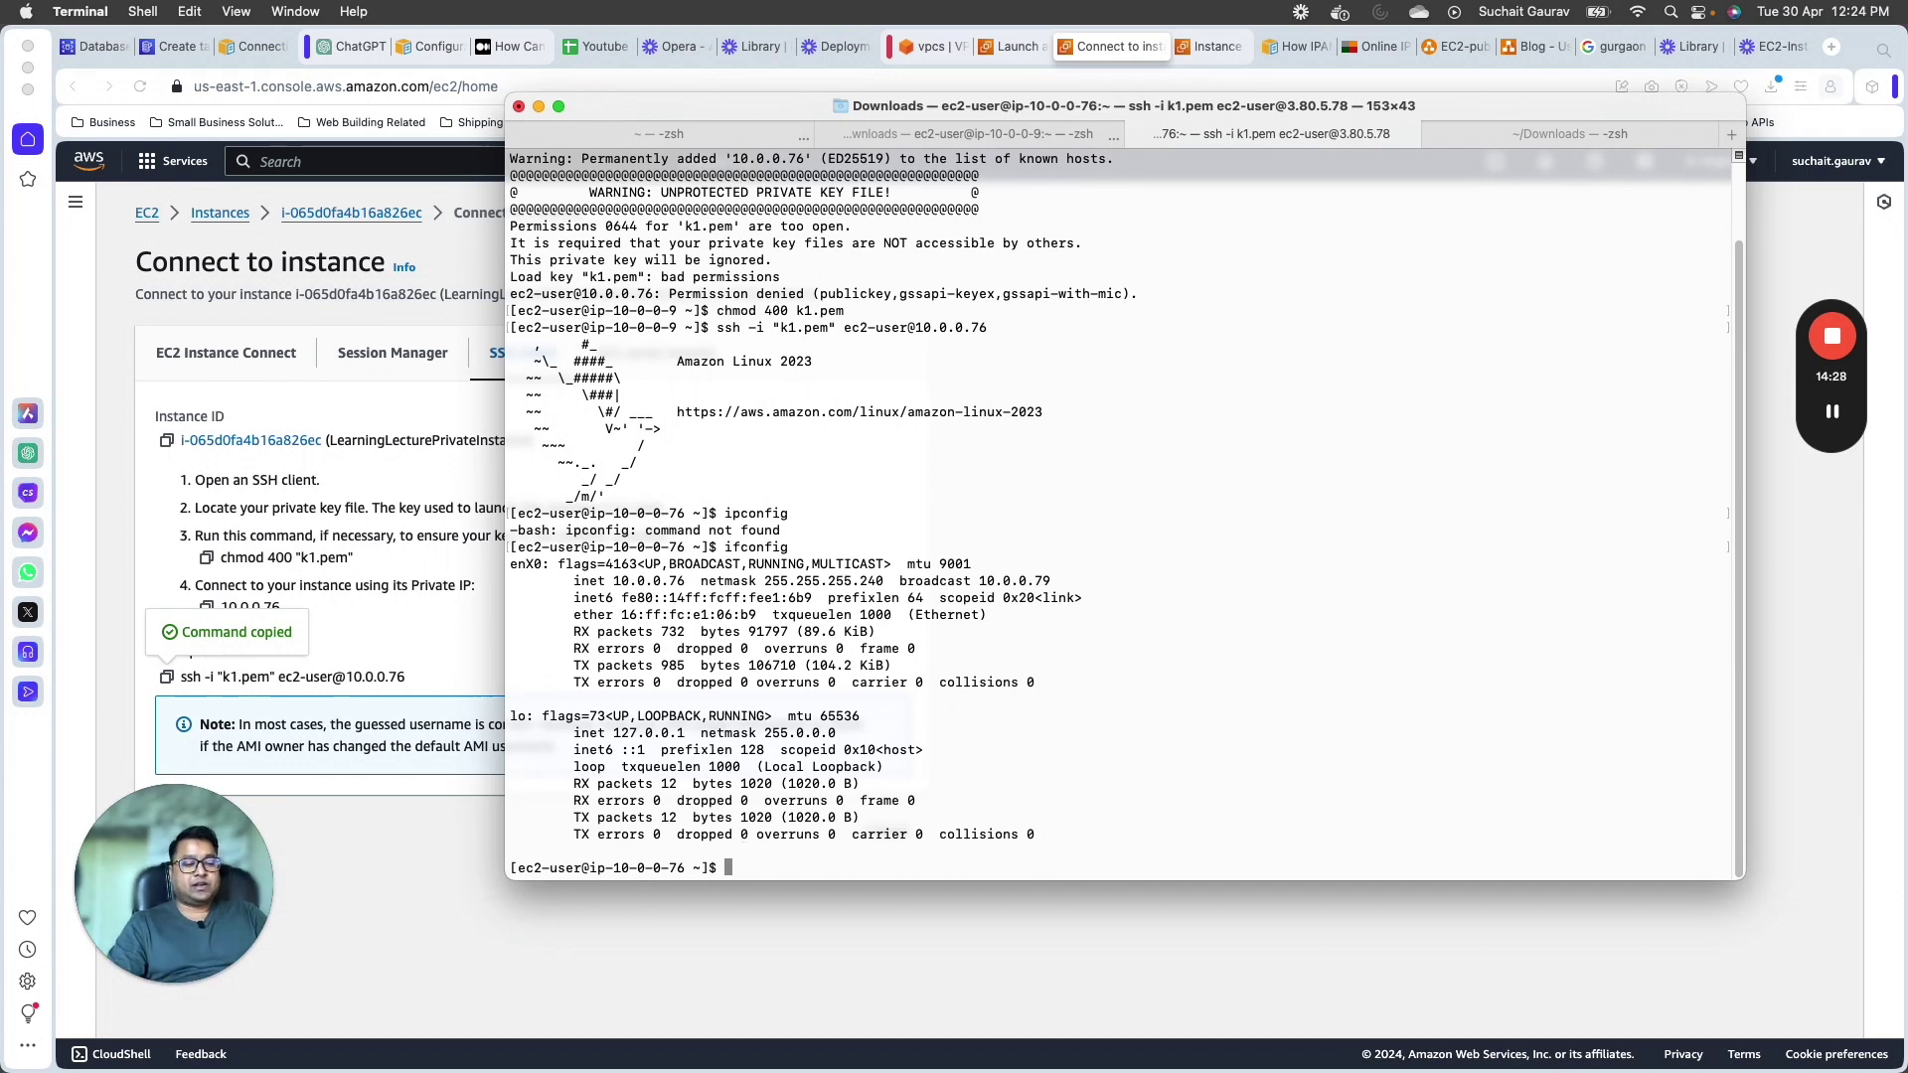
pyautogui.write('ping www.go')
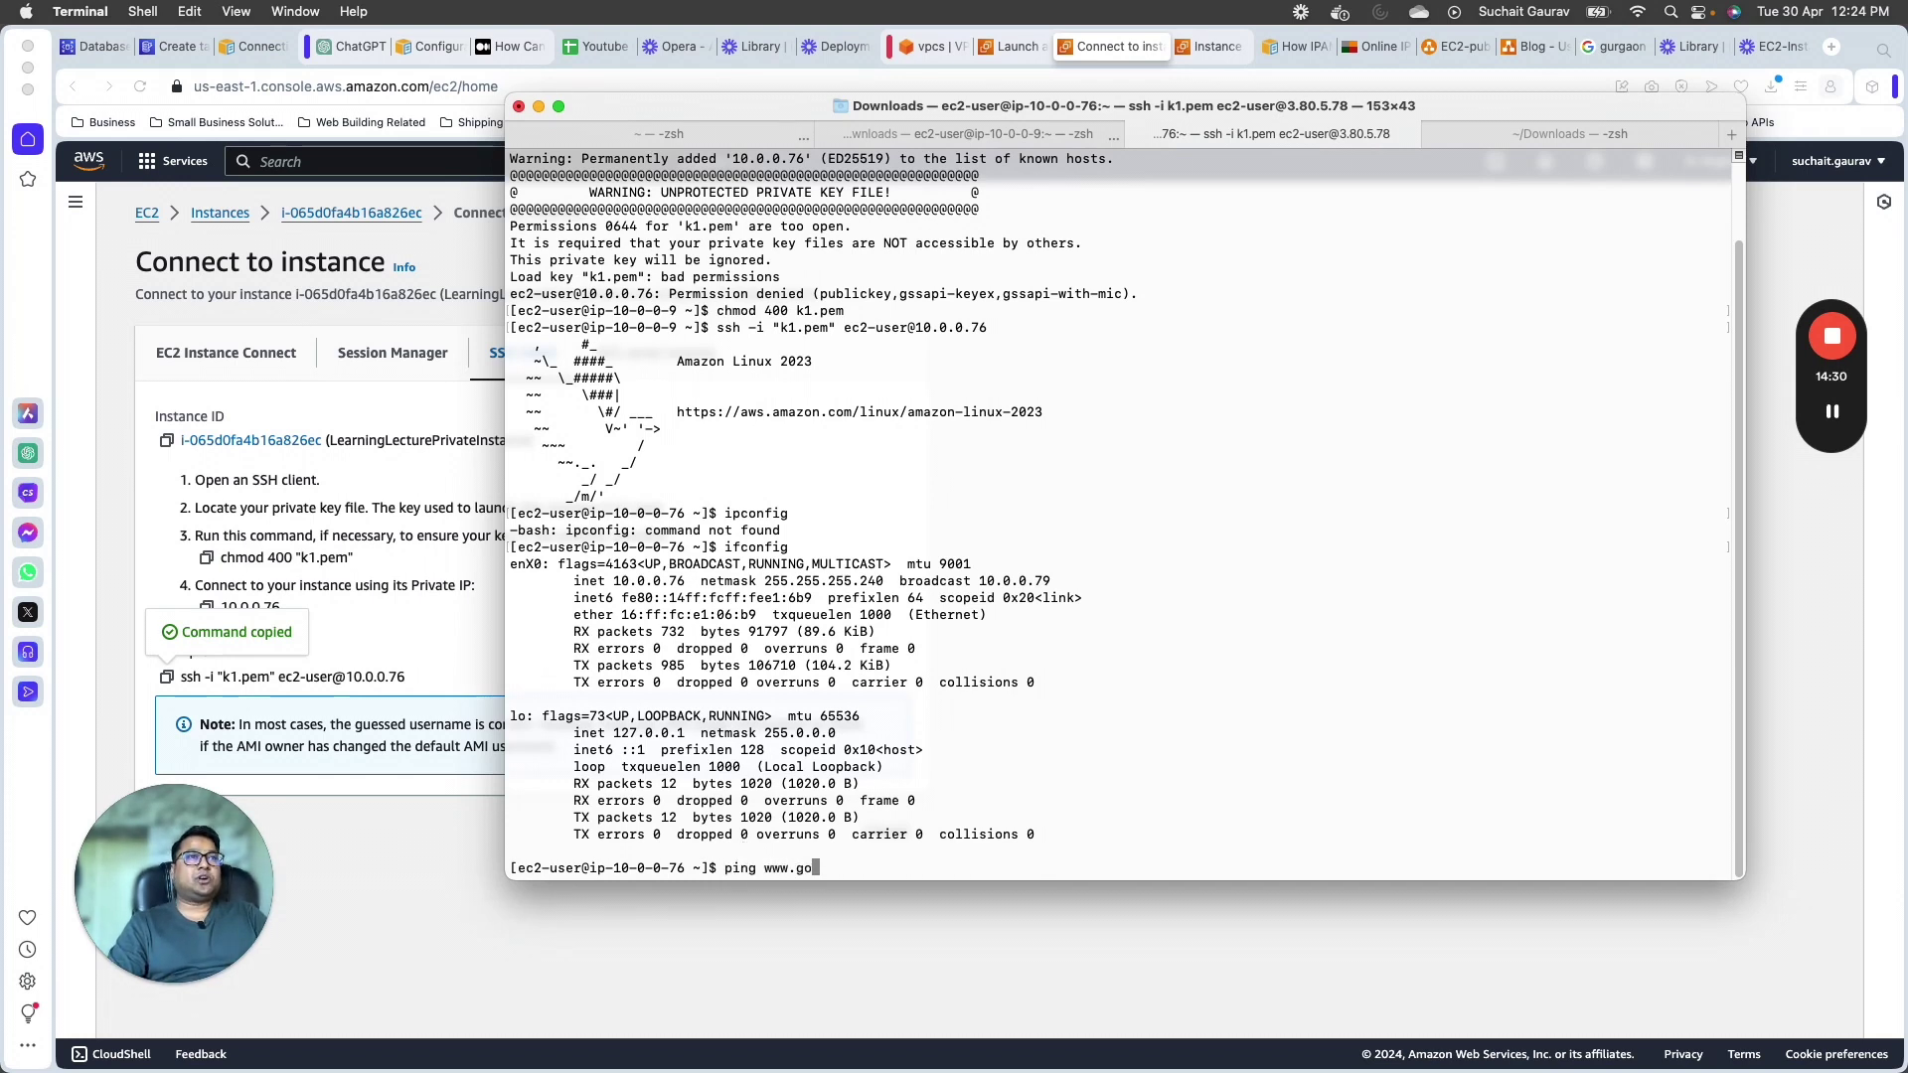
pyautogui.write('ogle.com')
pyautogui.press('Return')
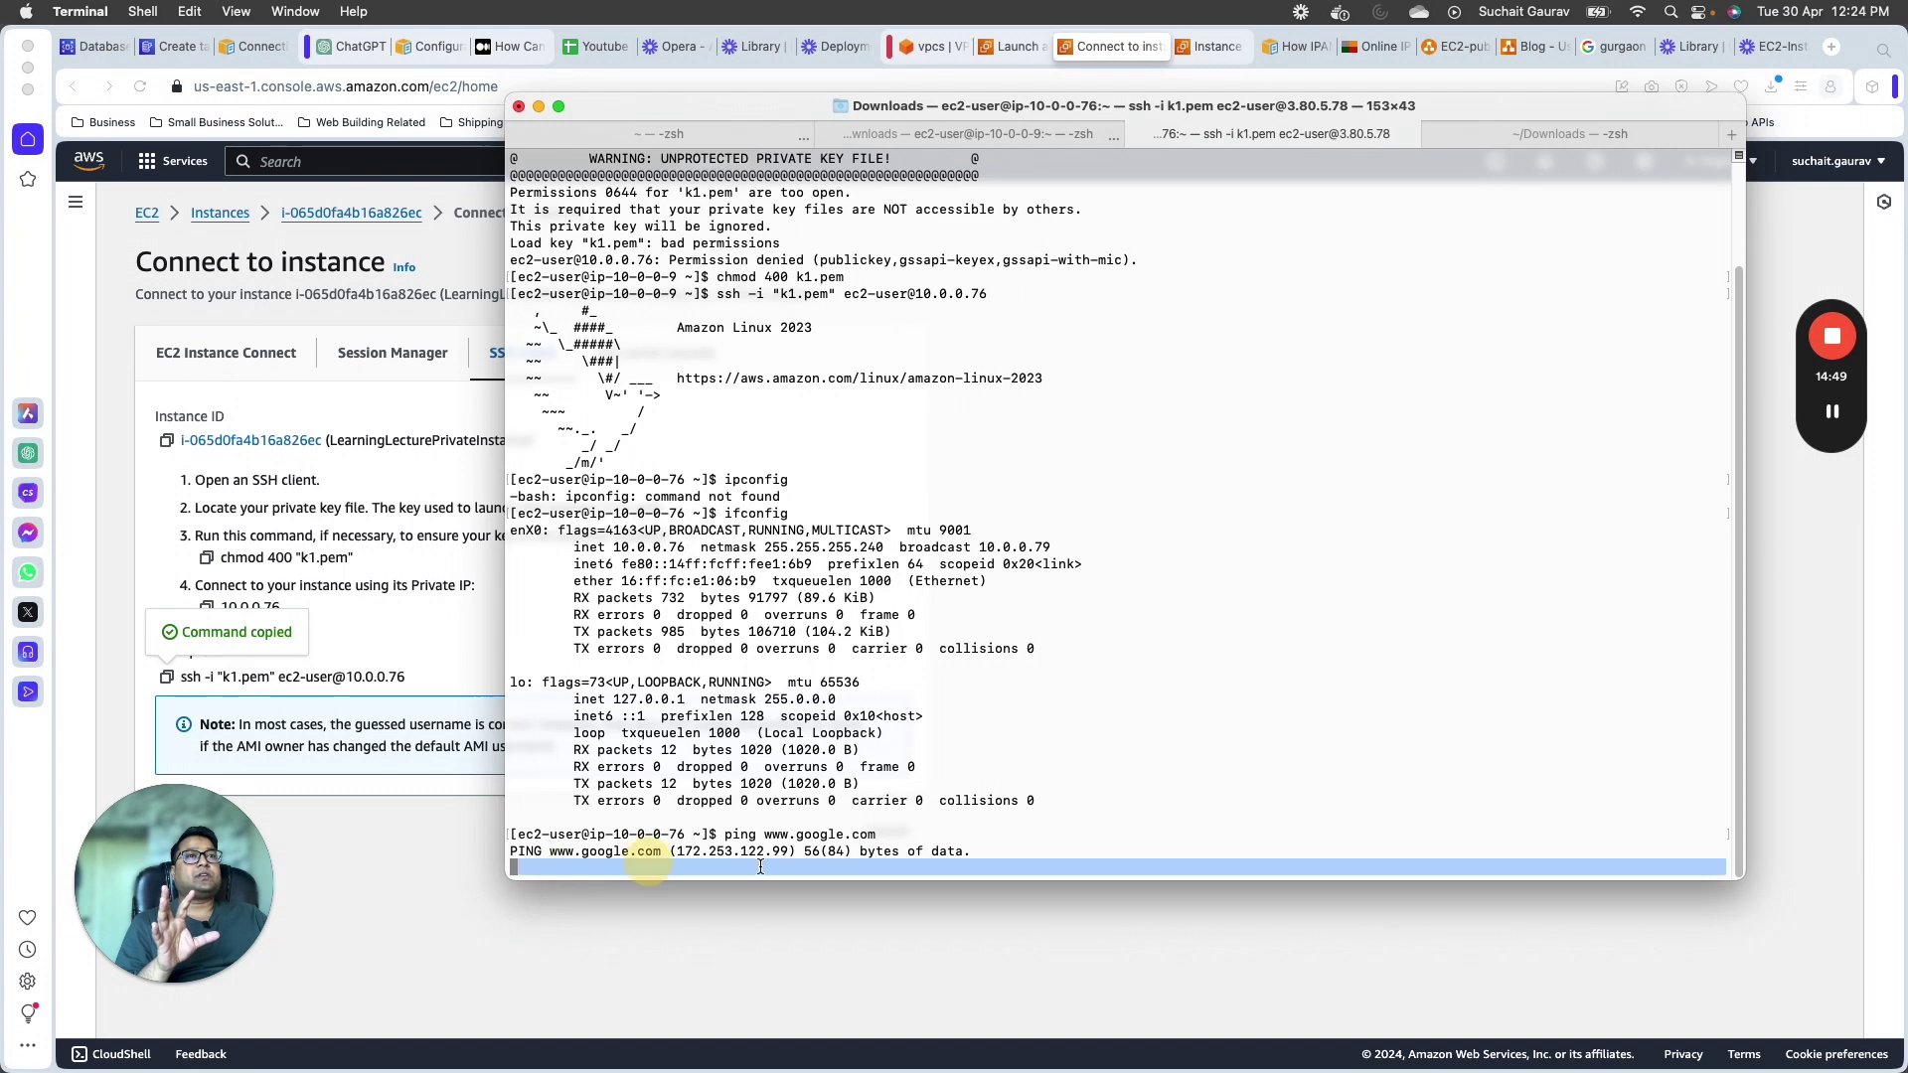
# Step: Switch to the EC2-public-private-subnet diagram in the browser and examine the NAT gateway between the public and private subnets
pyautogui.click(960, 942)
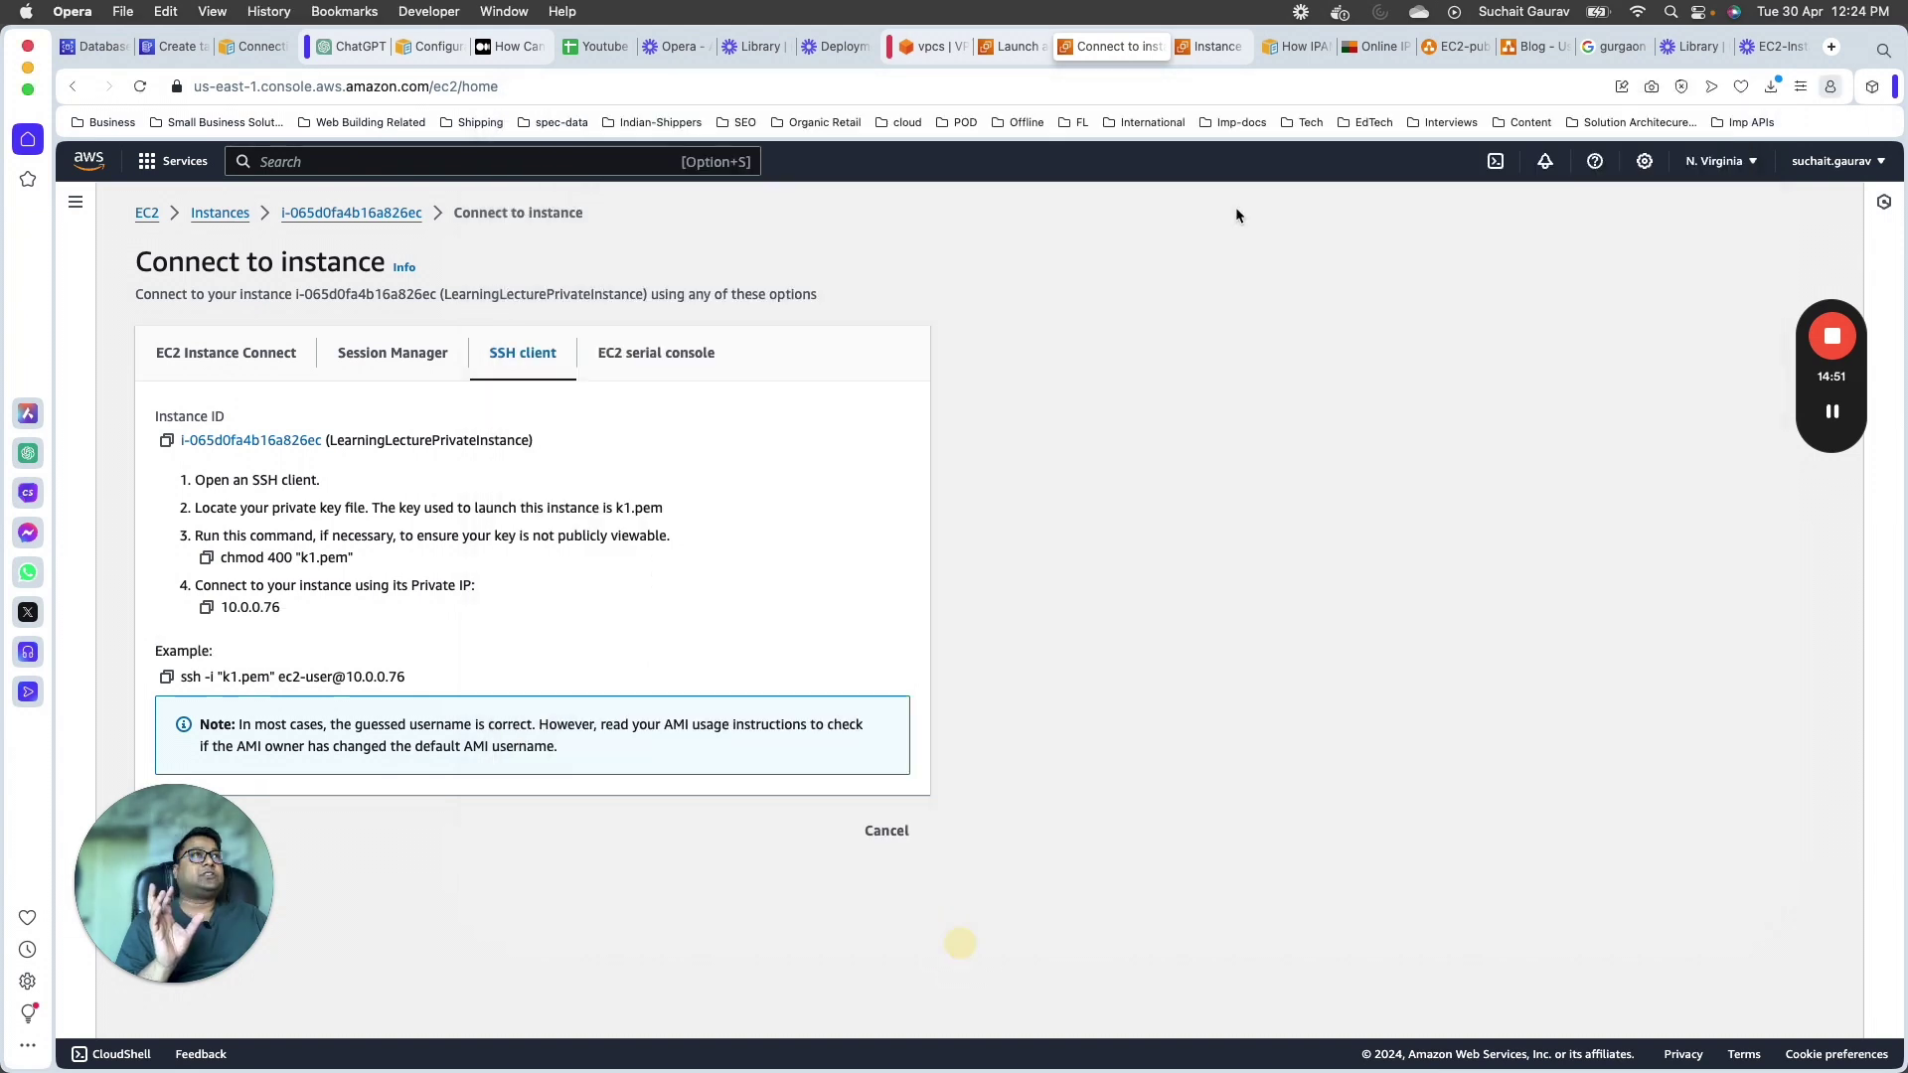
pyautogui.click(1226, 41)
pyautogui.click(1451, 46)
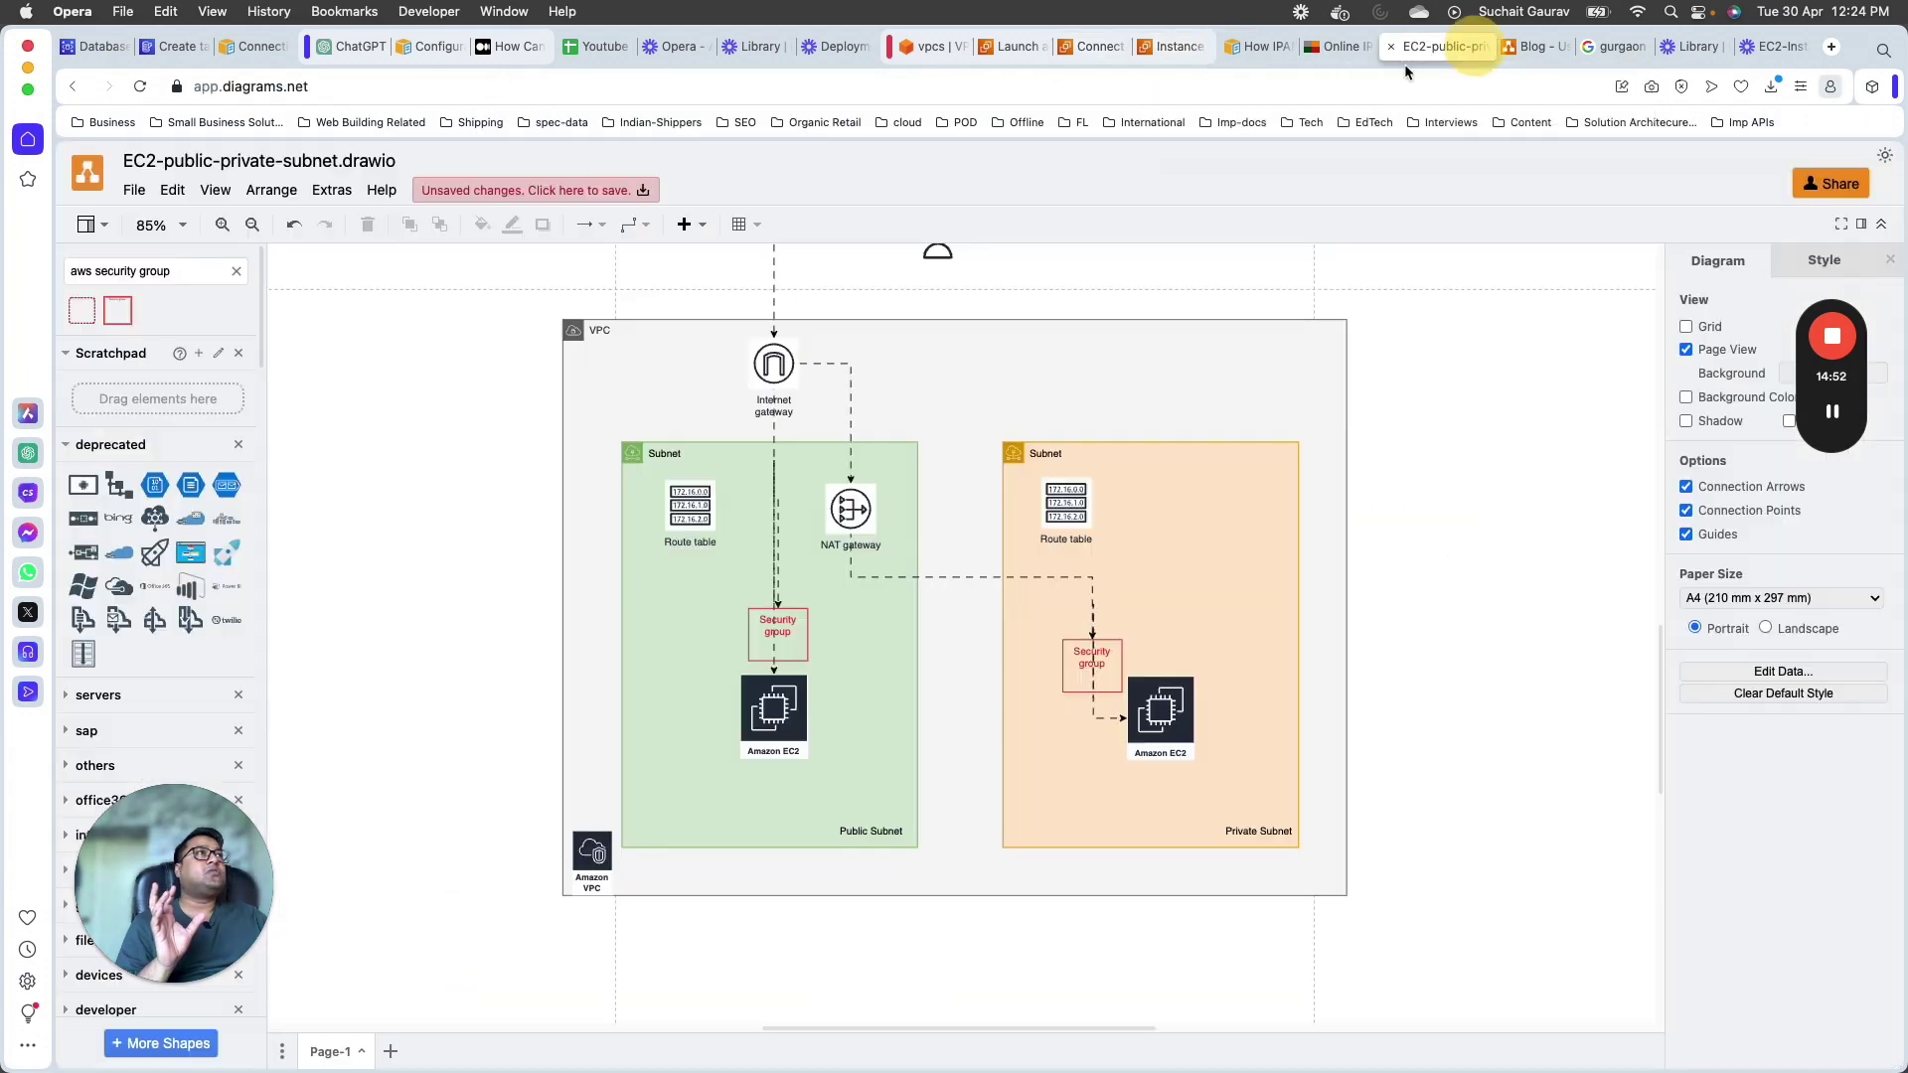
pyautogui.click(860, 498)
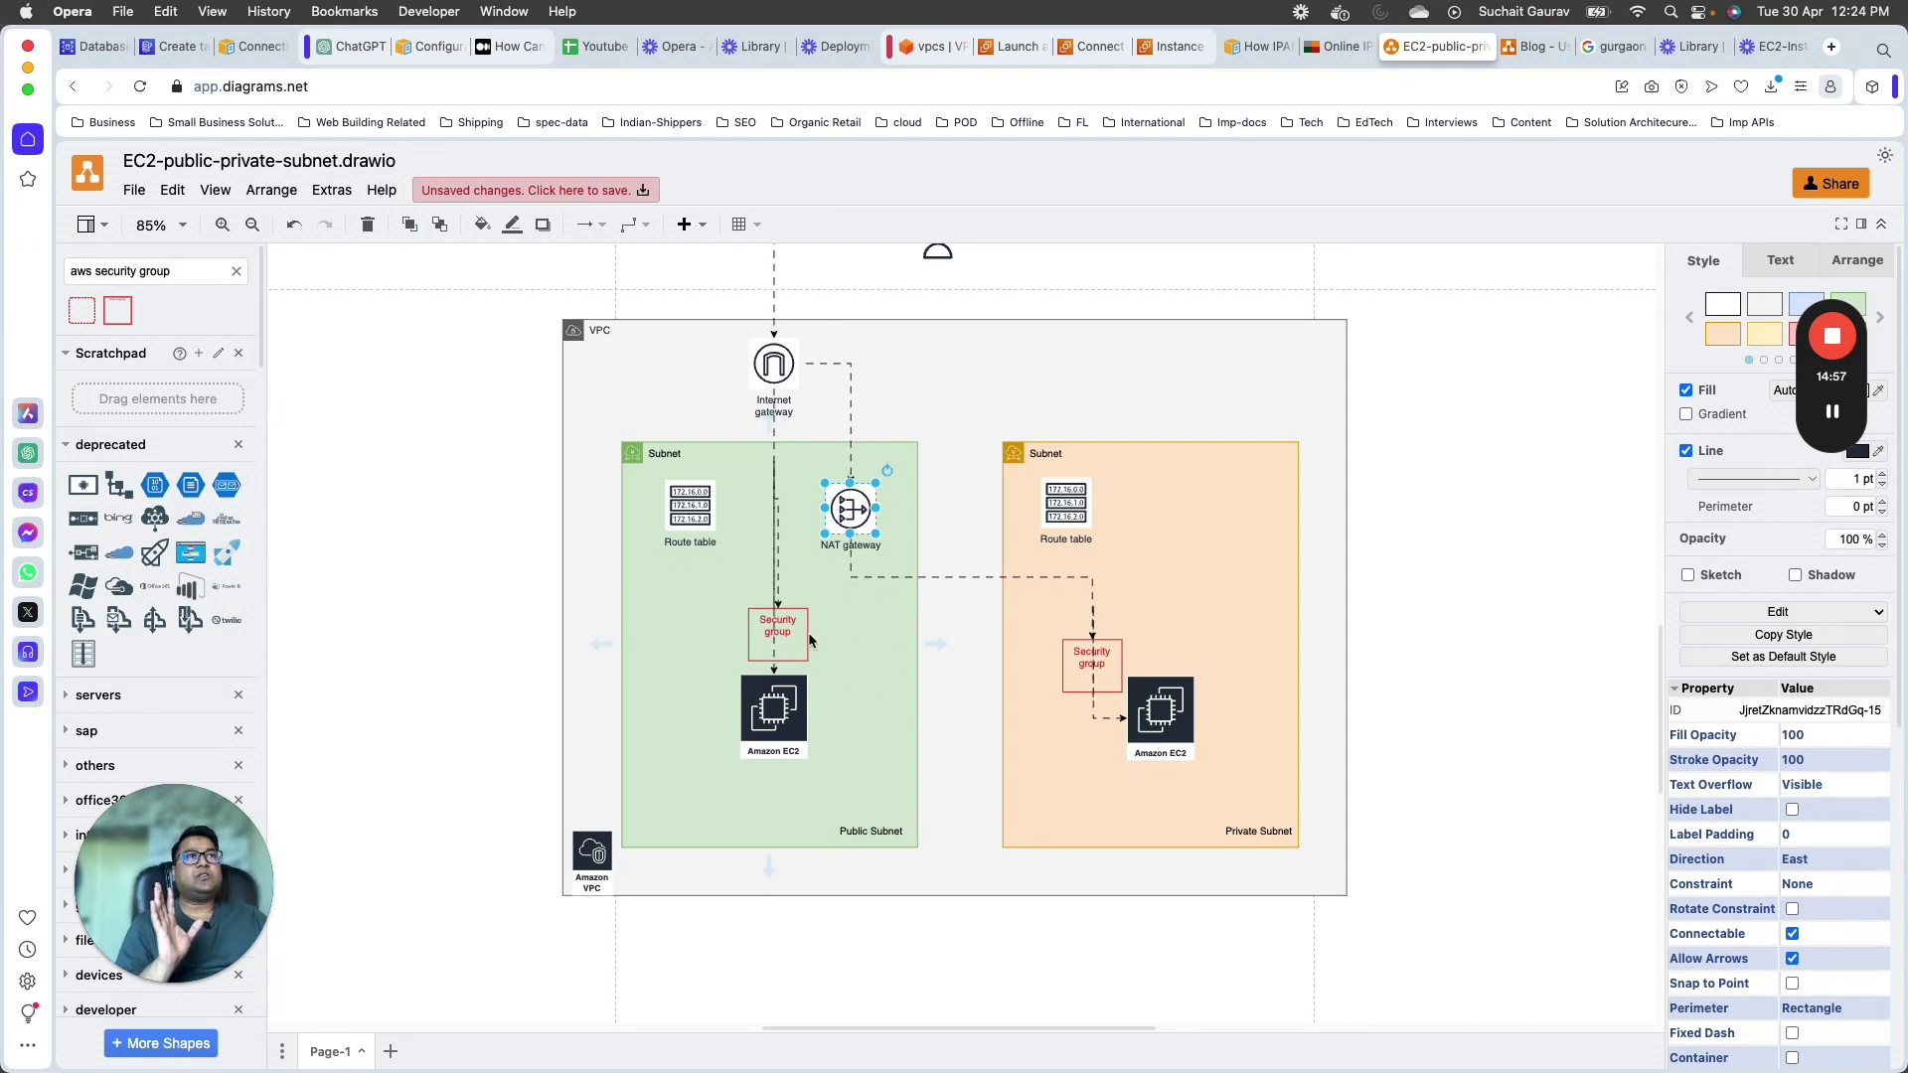
pyautogui.click(1416, 412)
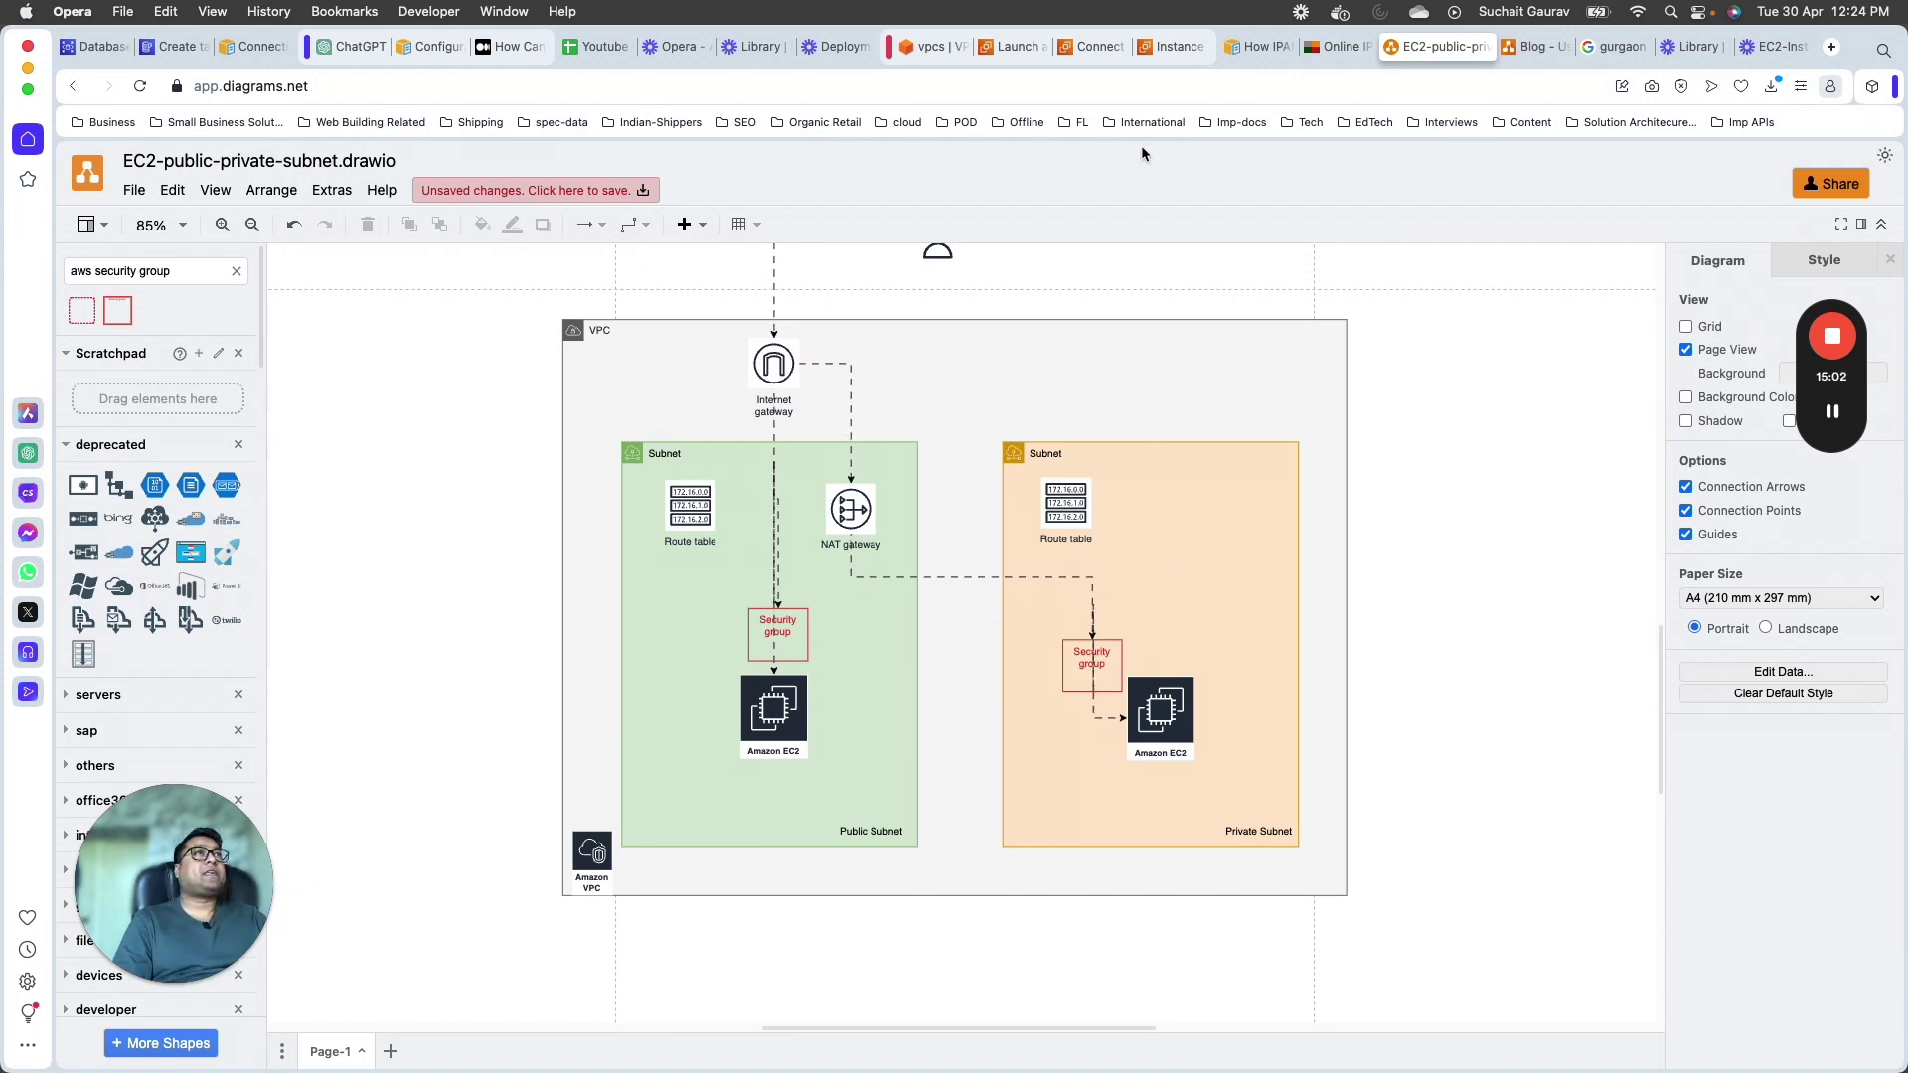
# Step: Return to the AWS console, search for the VPC service and open its list of NAT gateways
pyautogui.click(1174, 47)
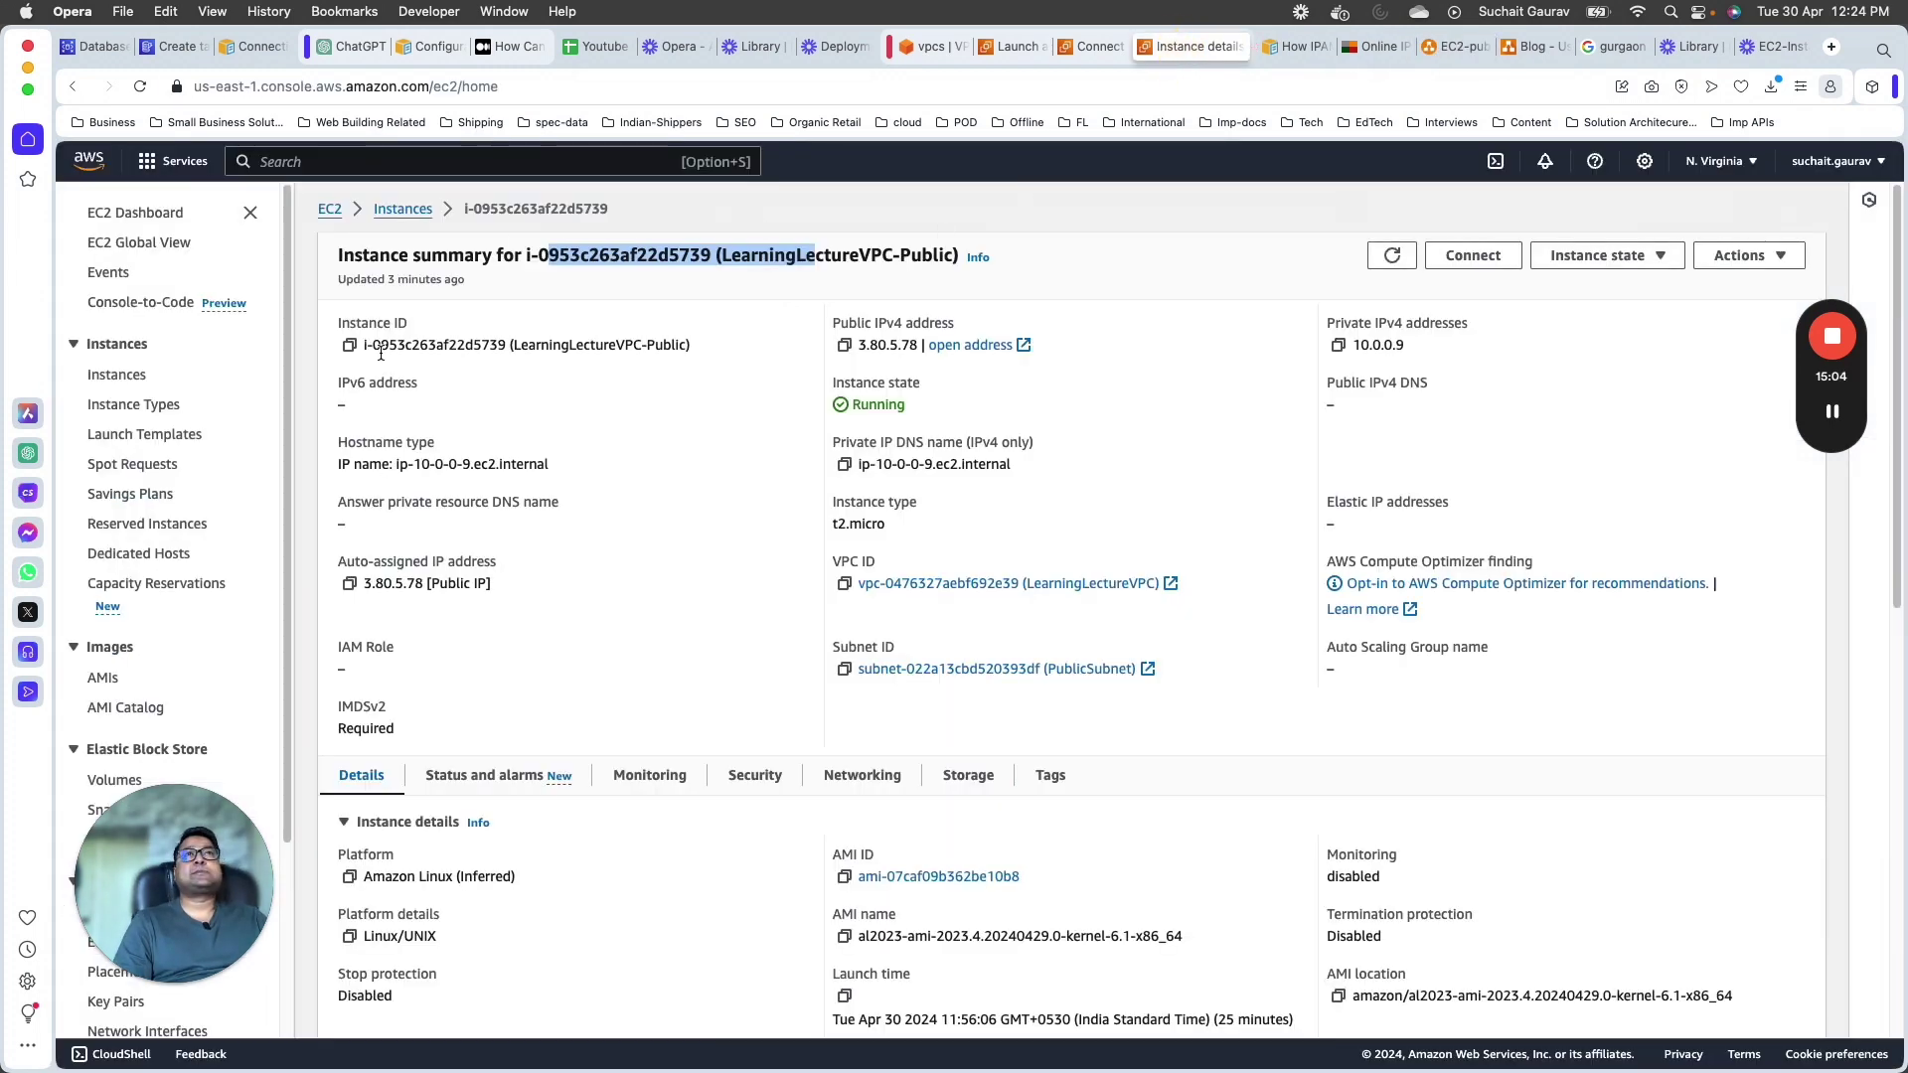
pyautogui.moveTo(179, 870); pyautogui.dragTo(1684, 879)
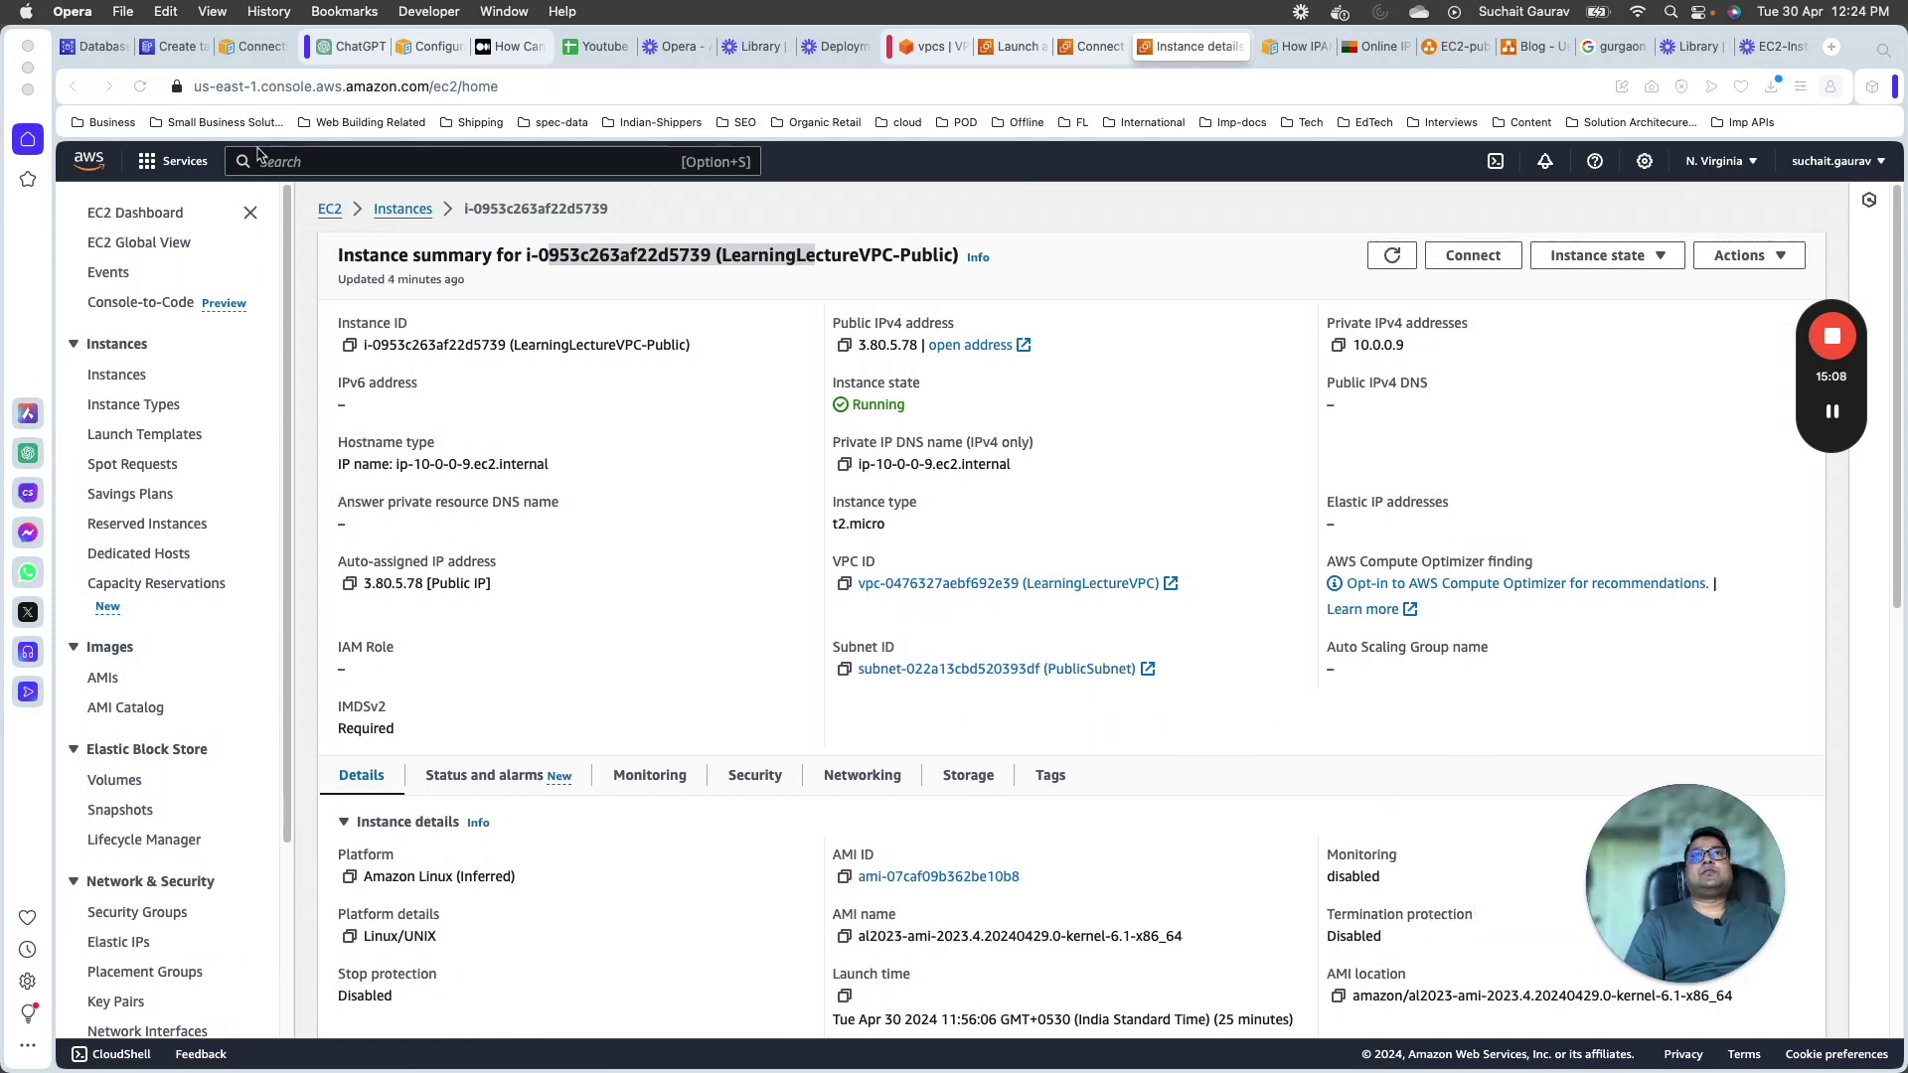
pyautogui.click(361, 164)
pyautogui.write('vpc')
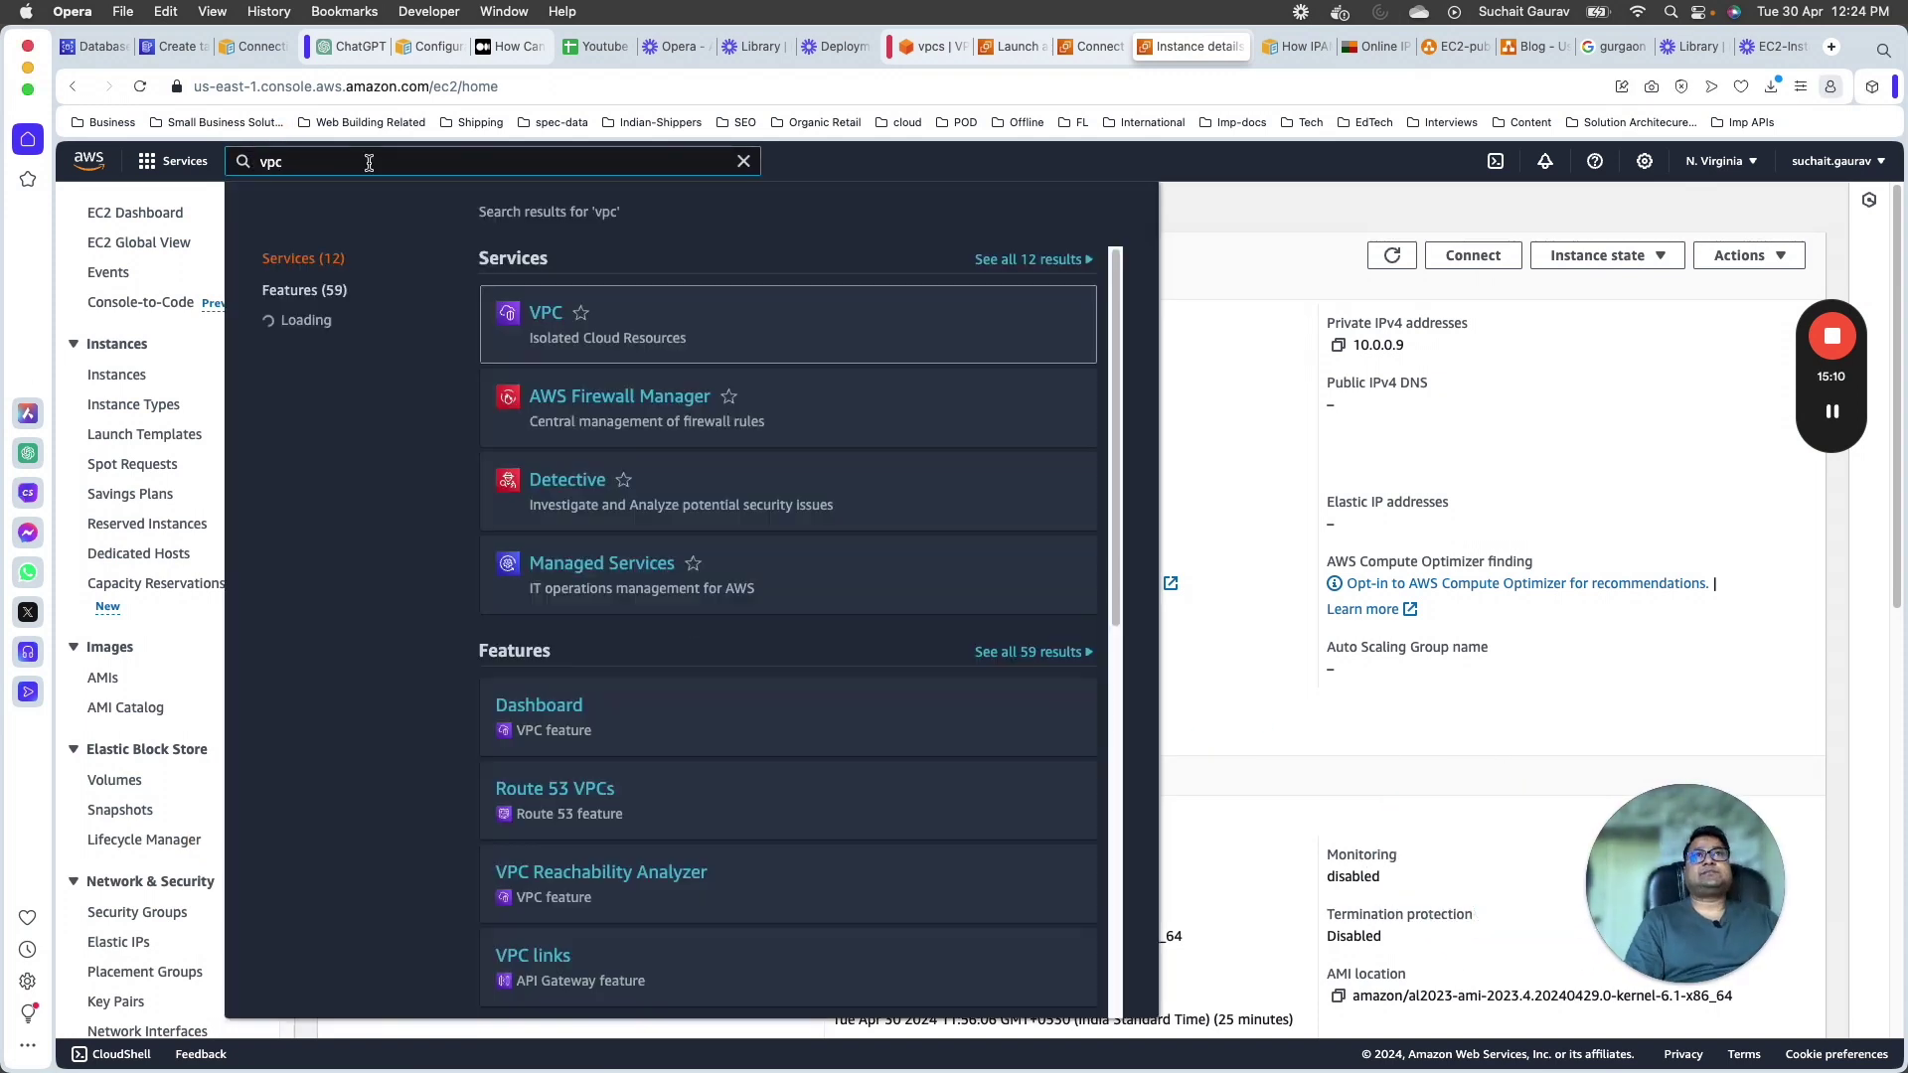
pyautogui.click(551, 313)
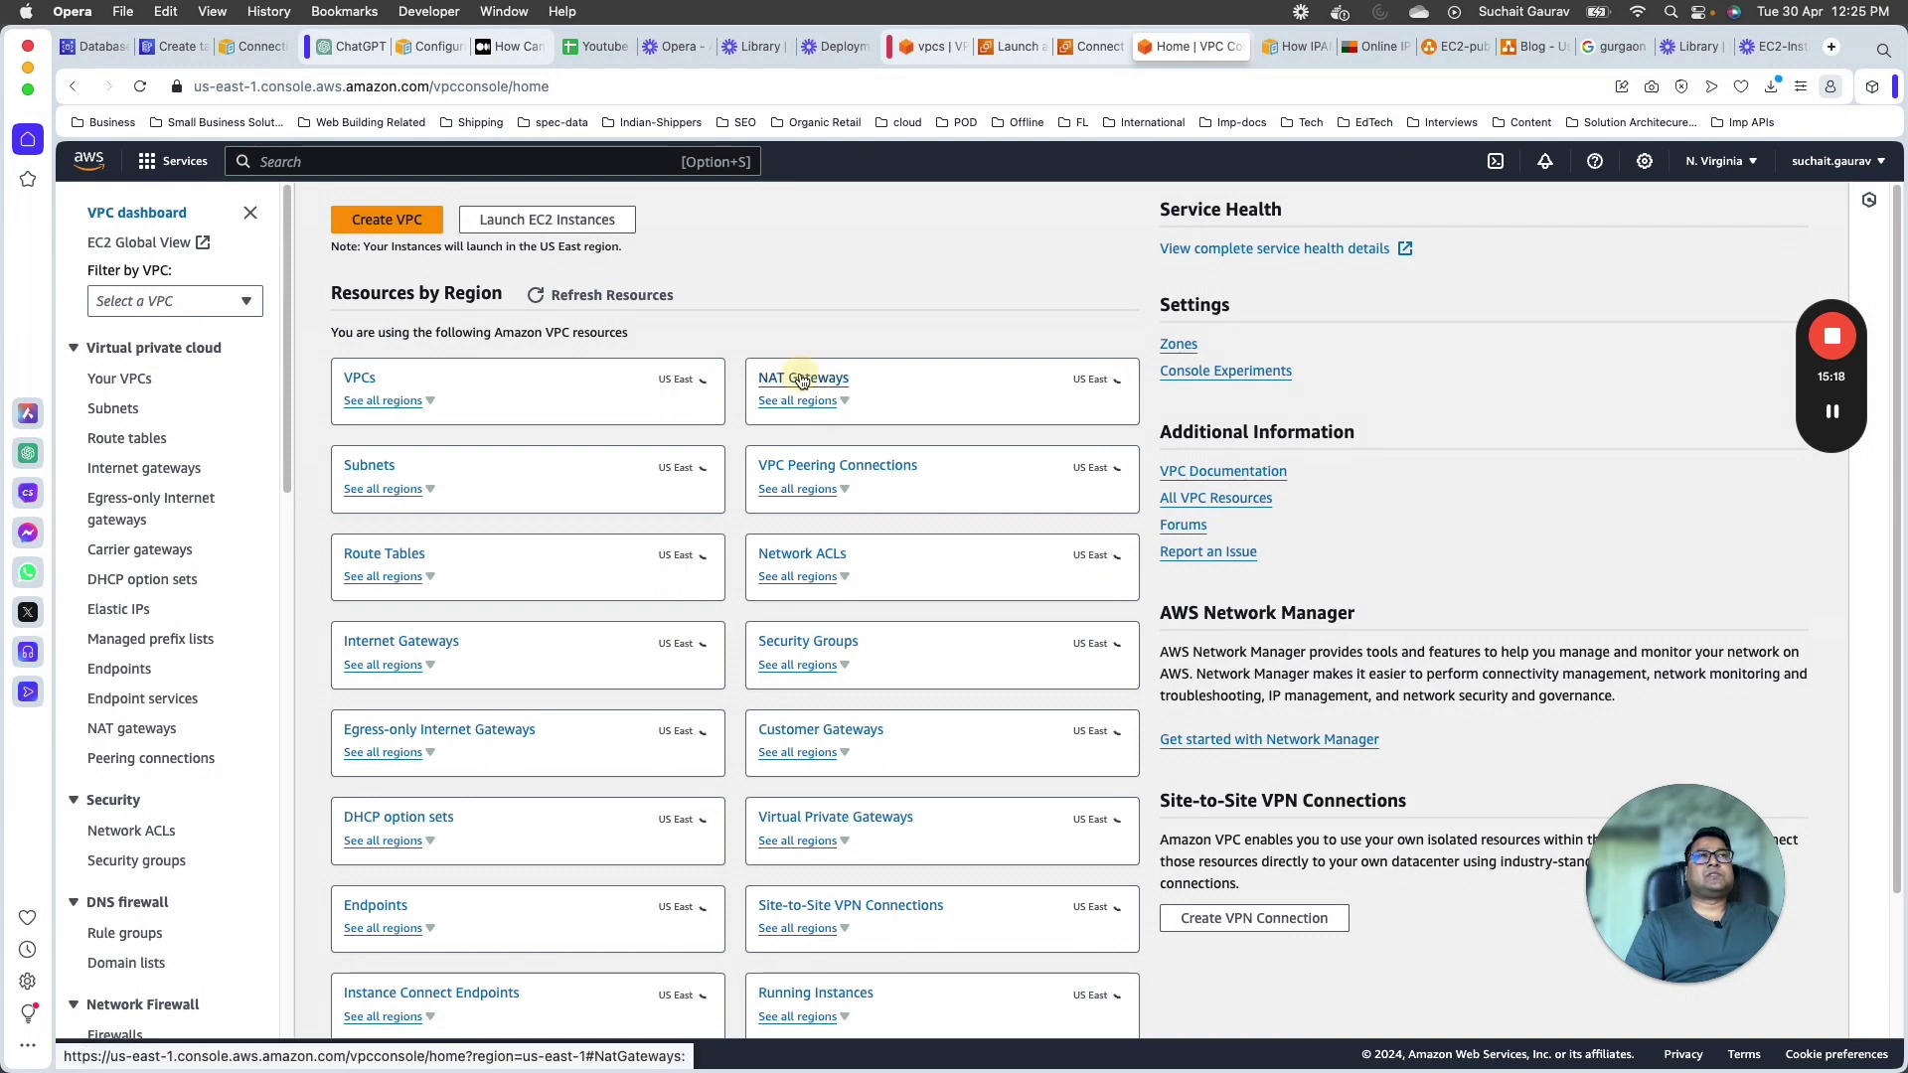
pyautogui.click(802, 378)
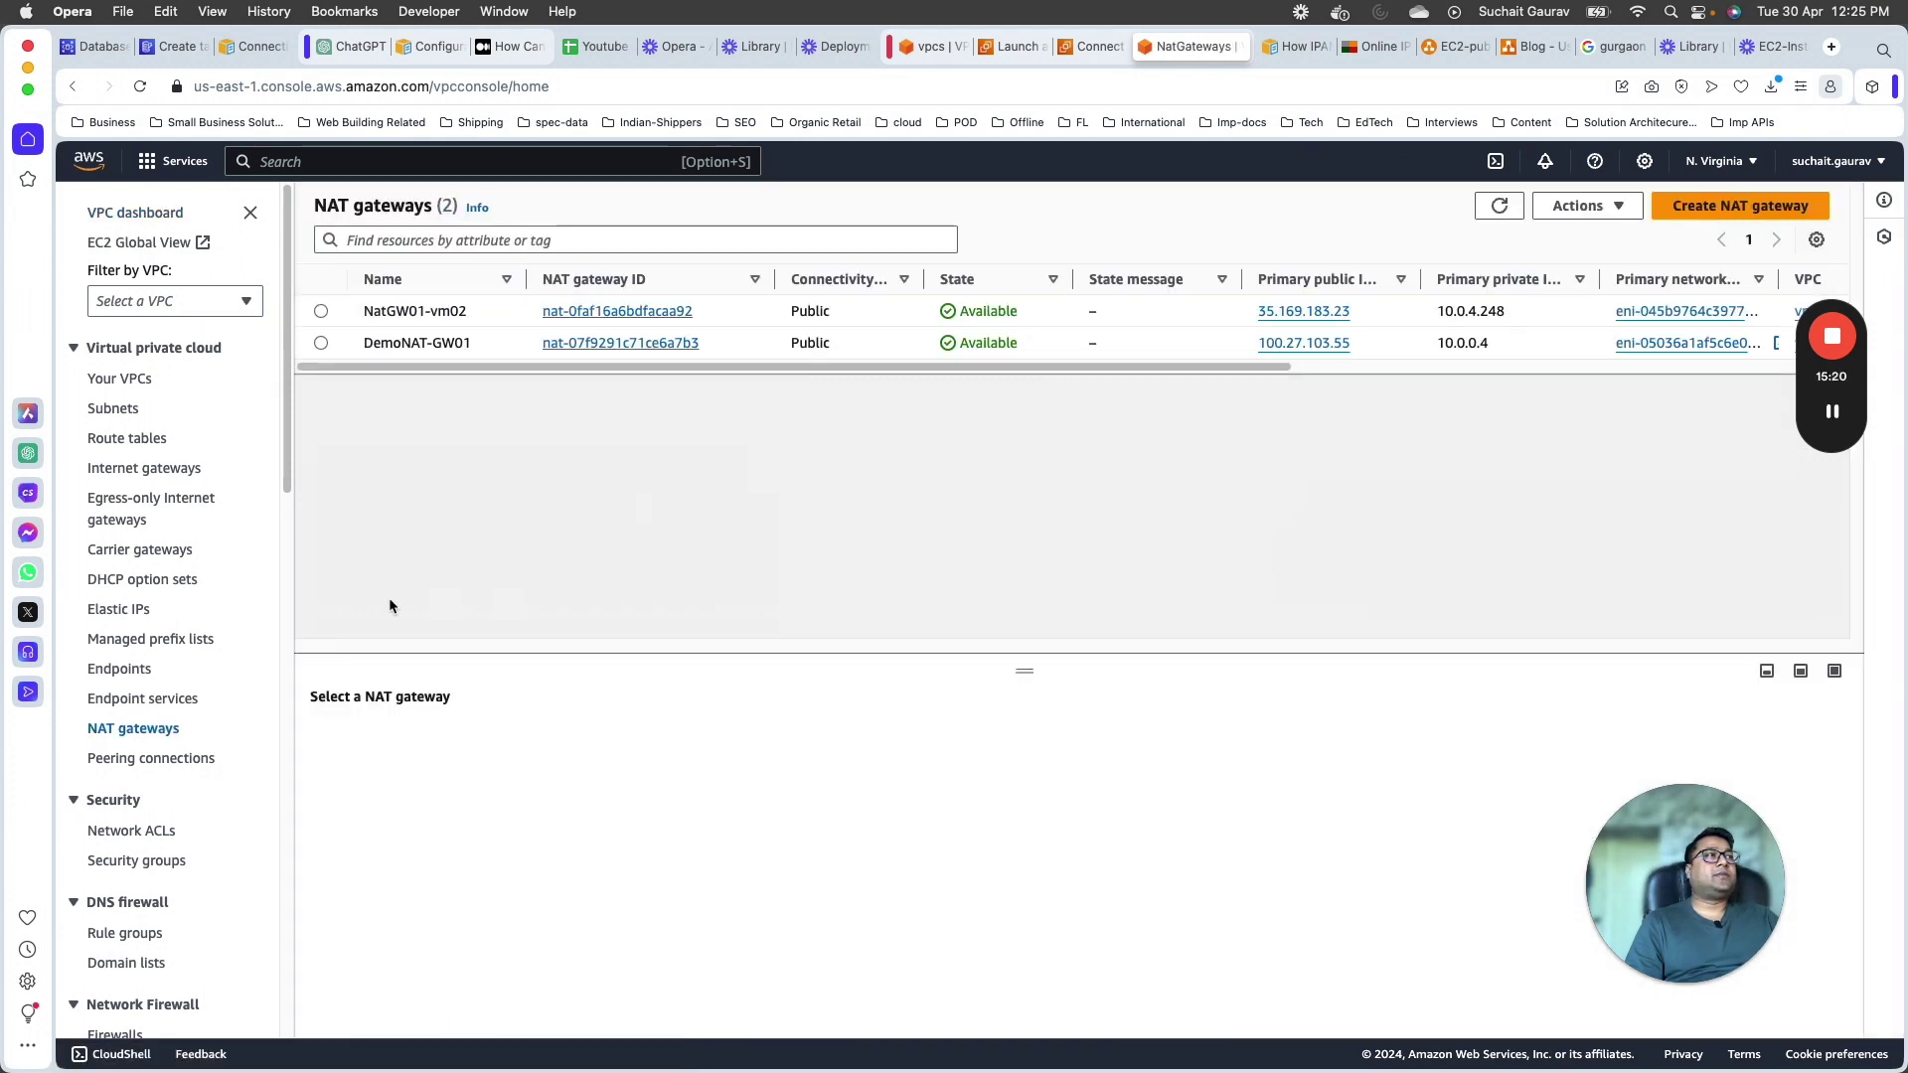
# Step: Start creating a NAT gateway and name it LearningLectureNATGateway
pyautogui.click(1740, 205)
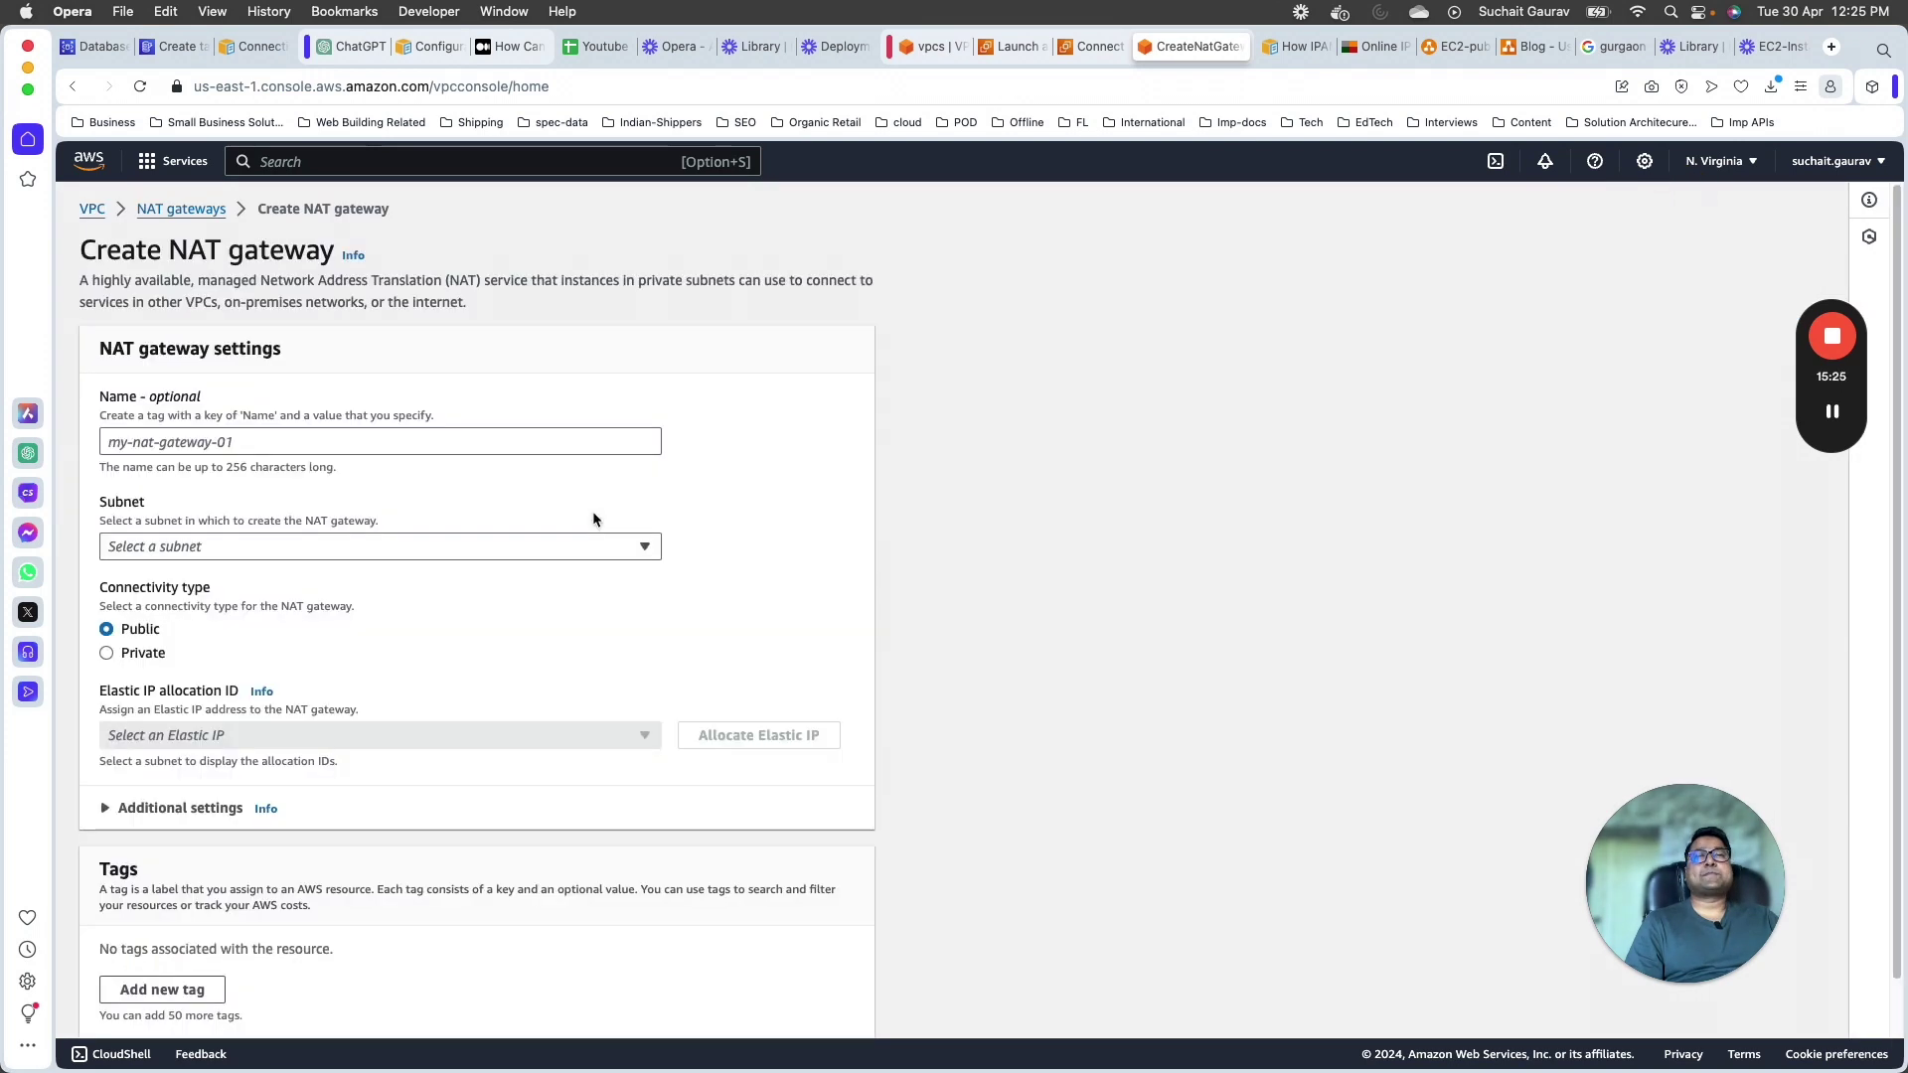
pyautogui.click(196, 444)
pyautogui.write('L')
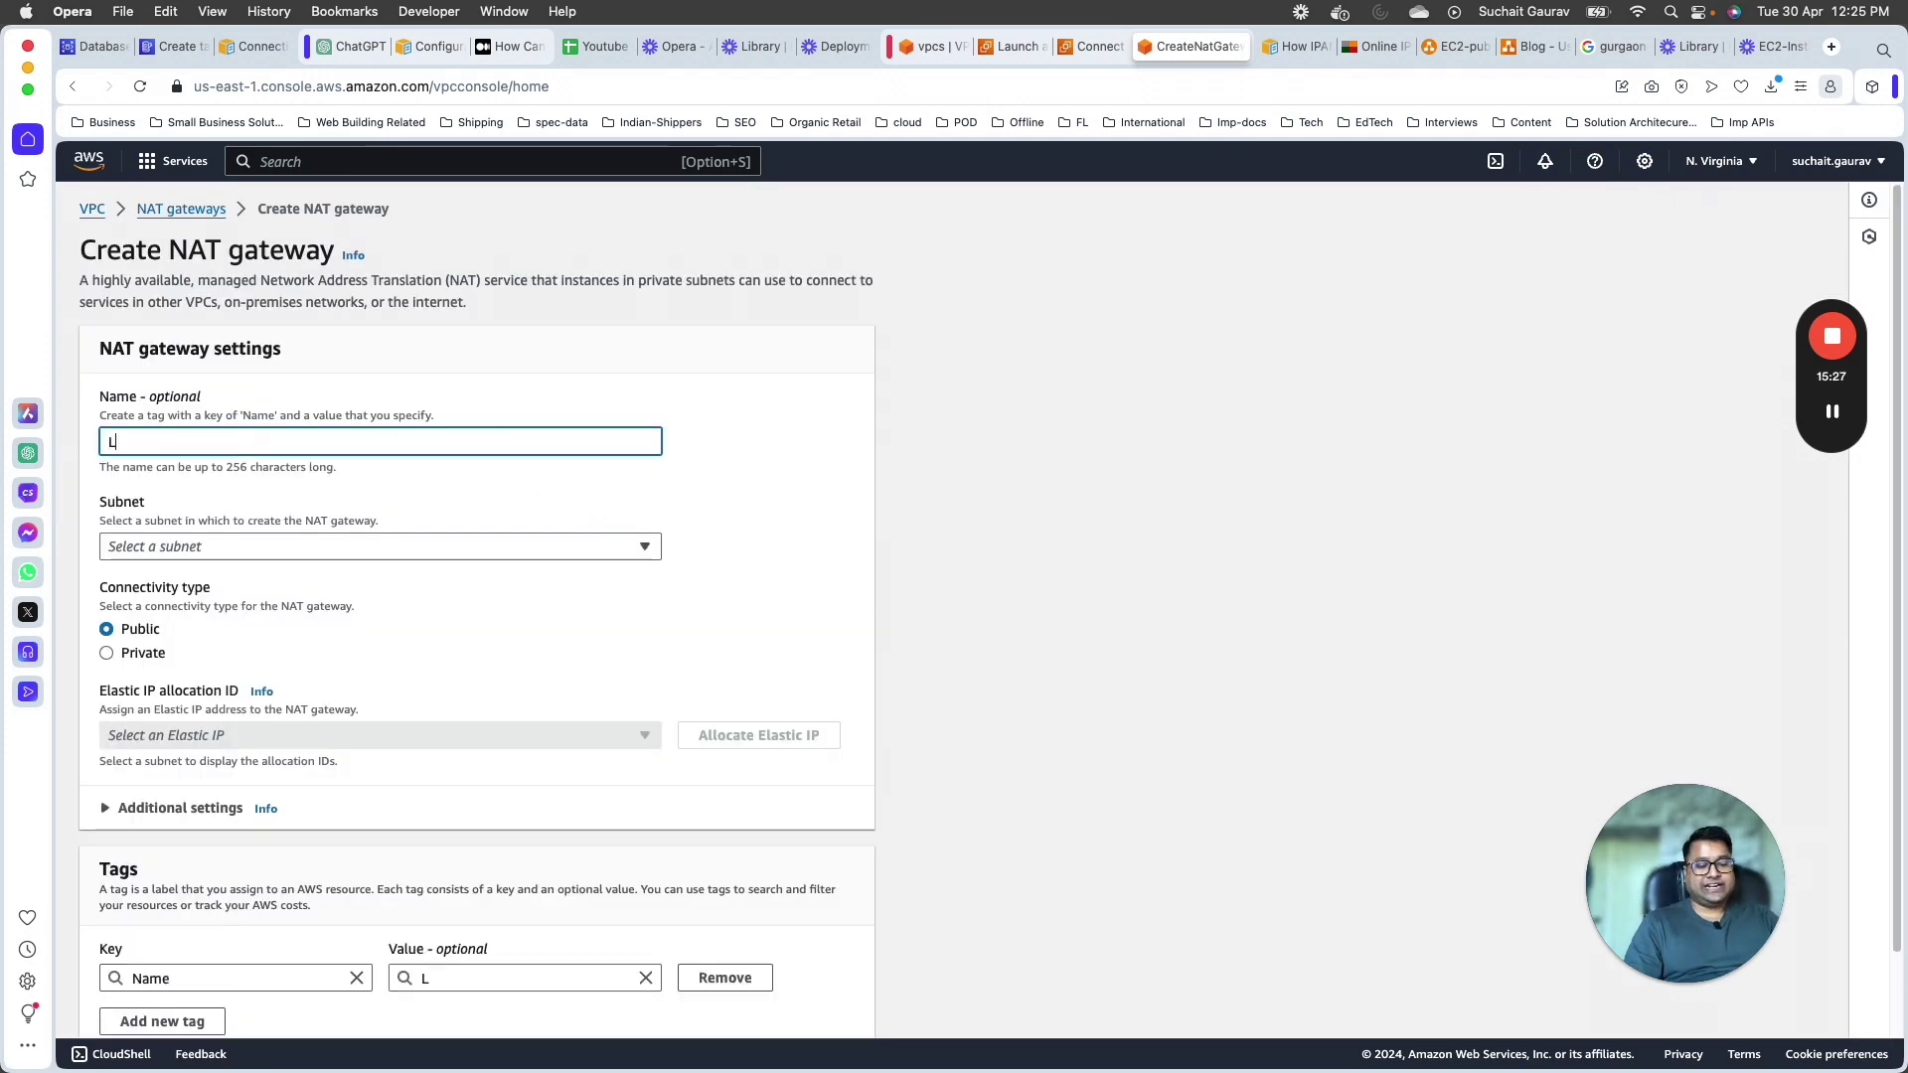
pyautogui.write('earningL')
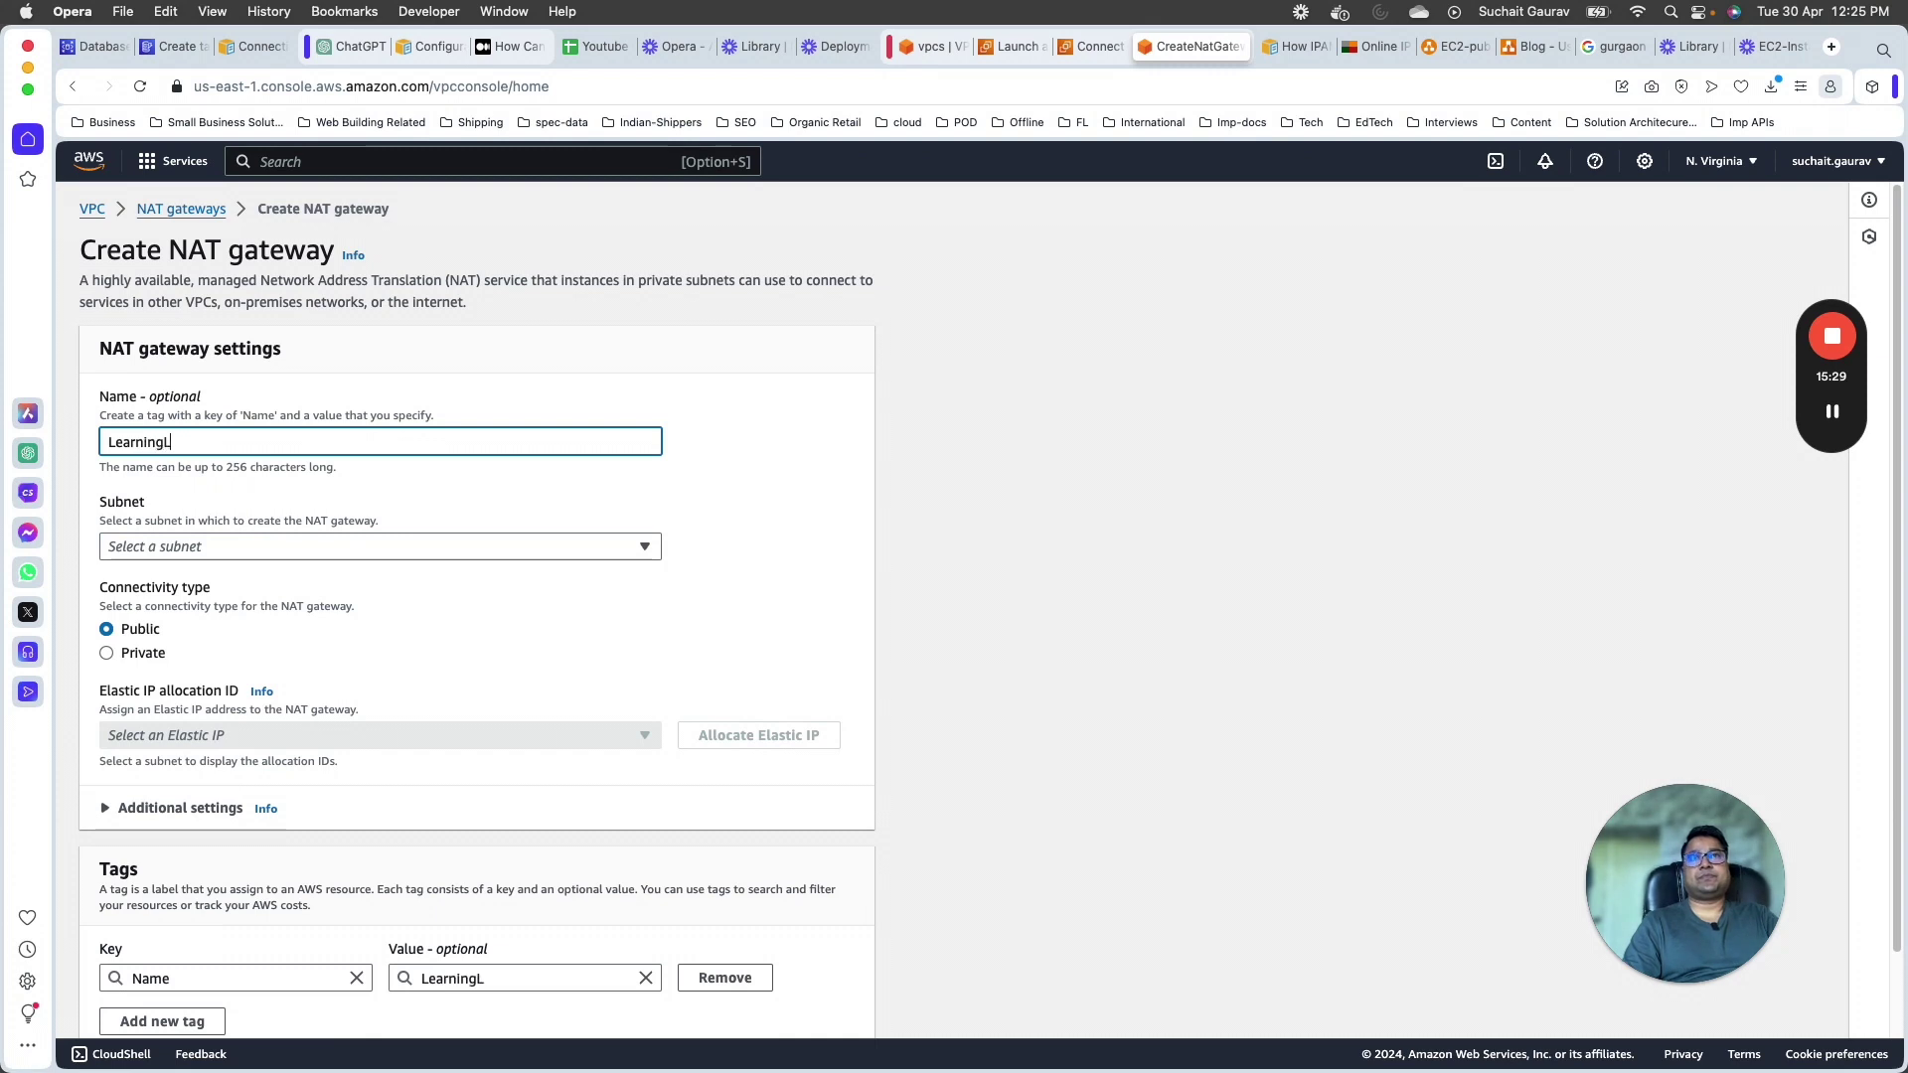
pyautogui.write('ectureNATGateway')
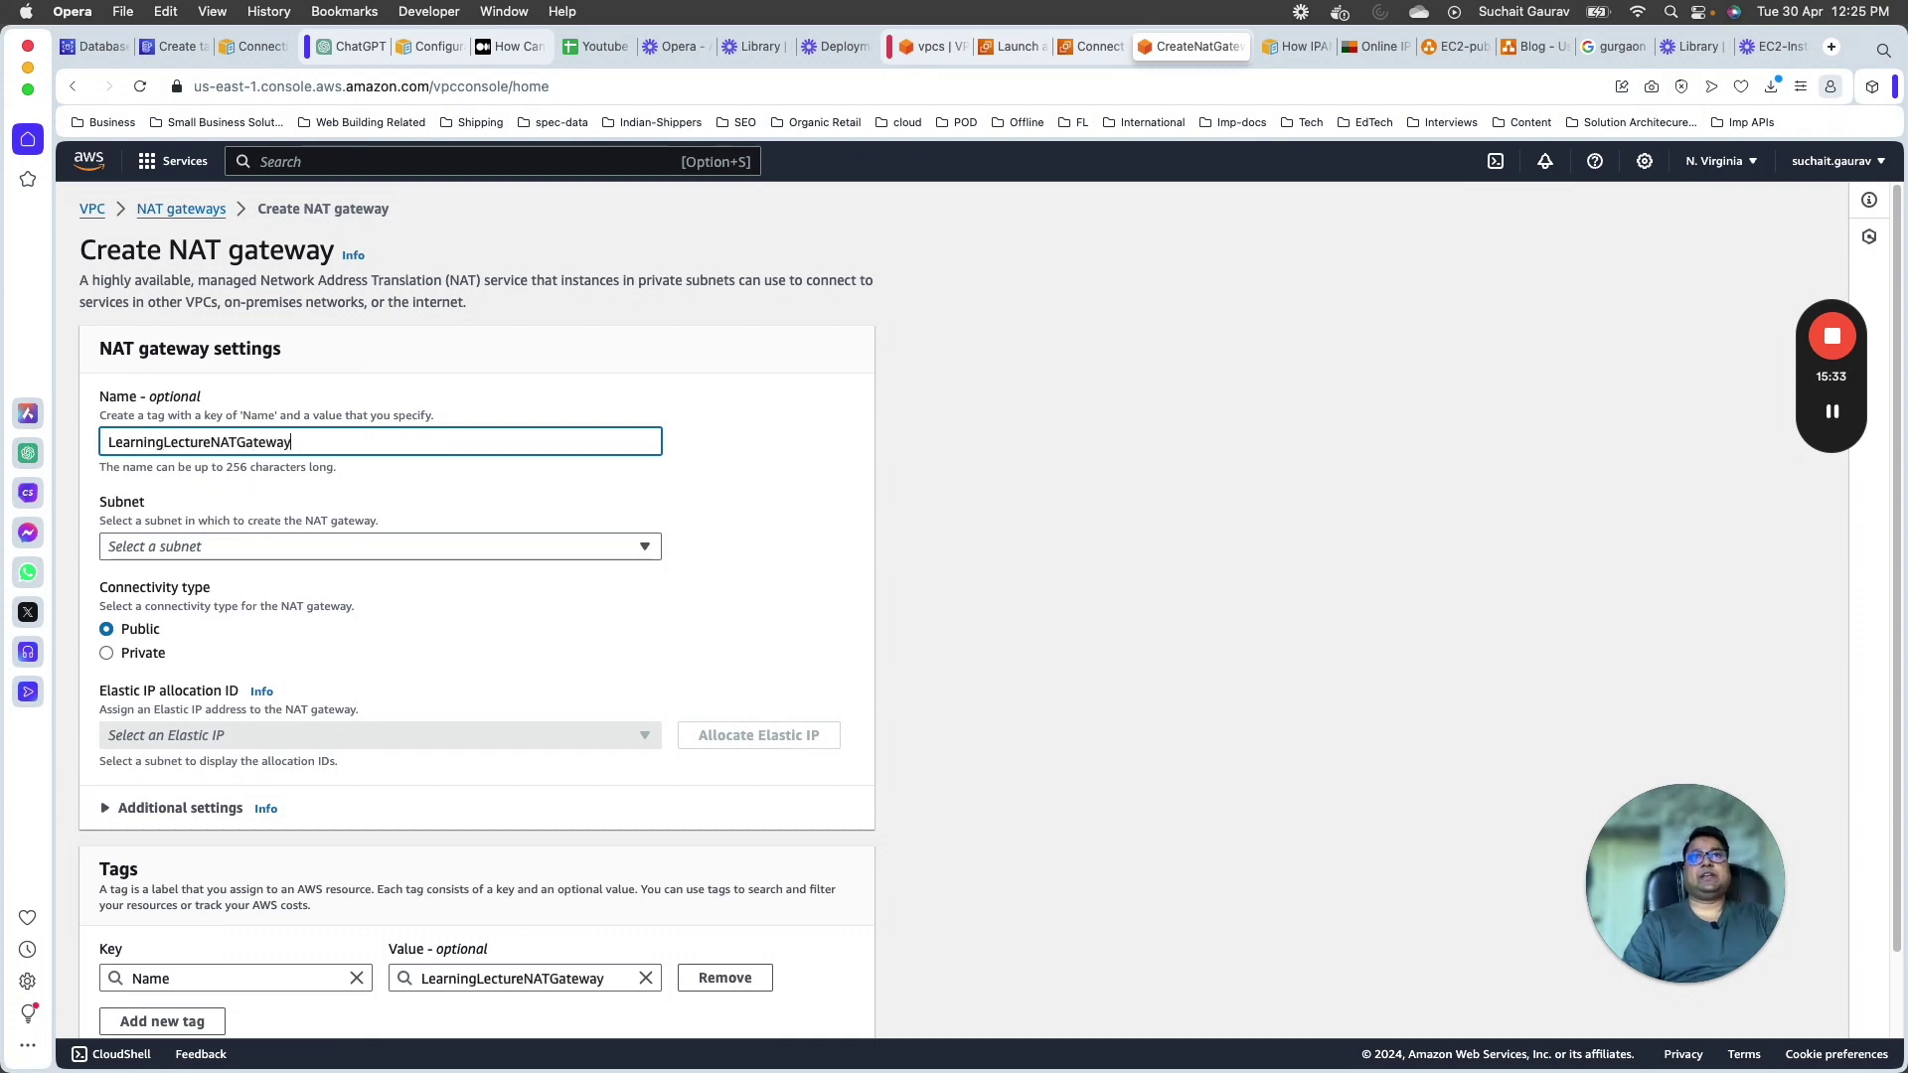
# Step: Check in the architecture diagram which subnet hosts the NAT gateway, and return to the gateway creation form
pyautogui.click(296, 555)
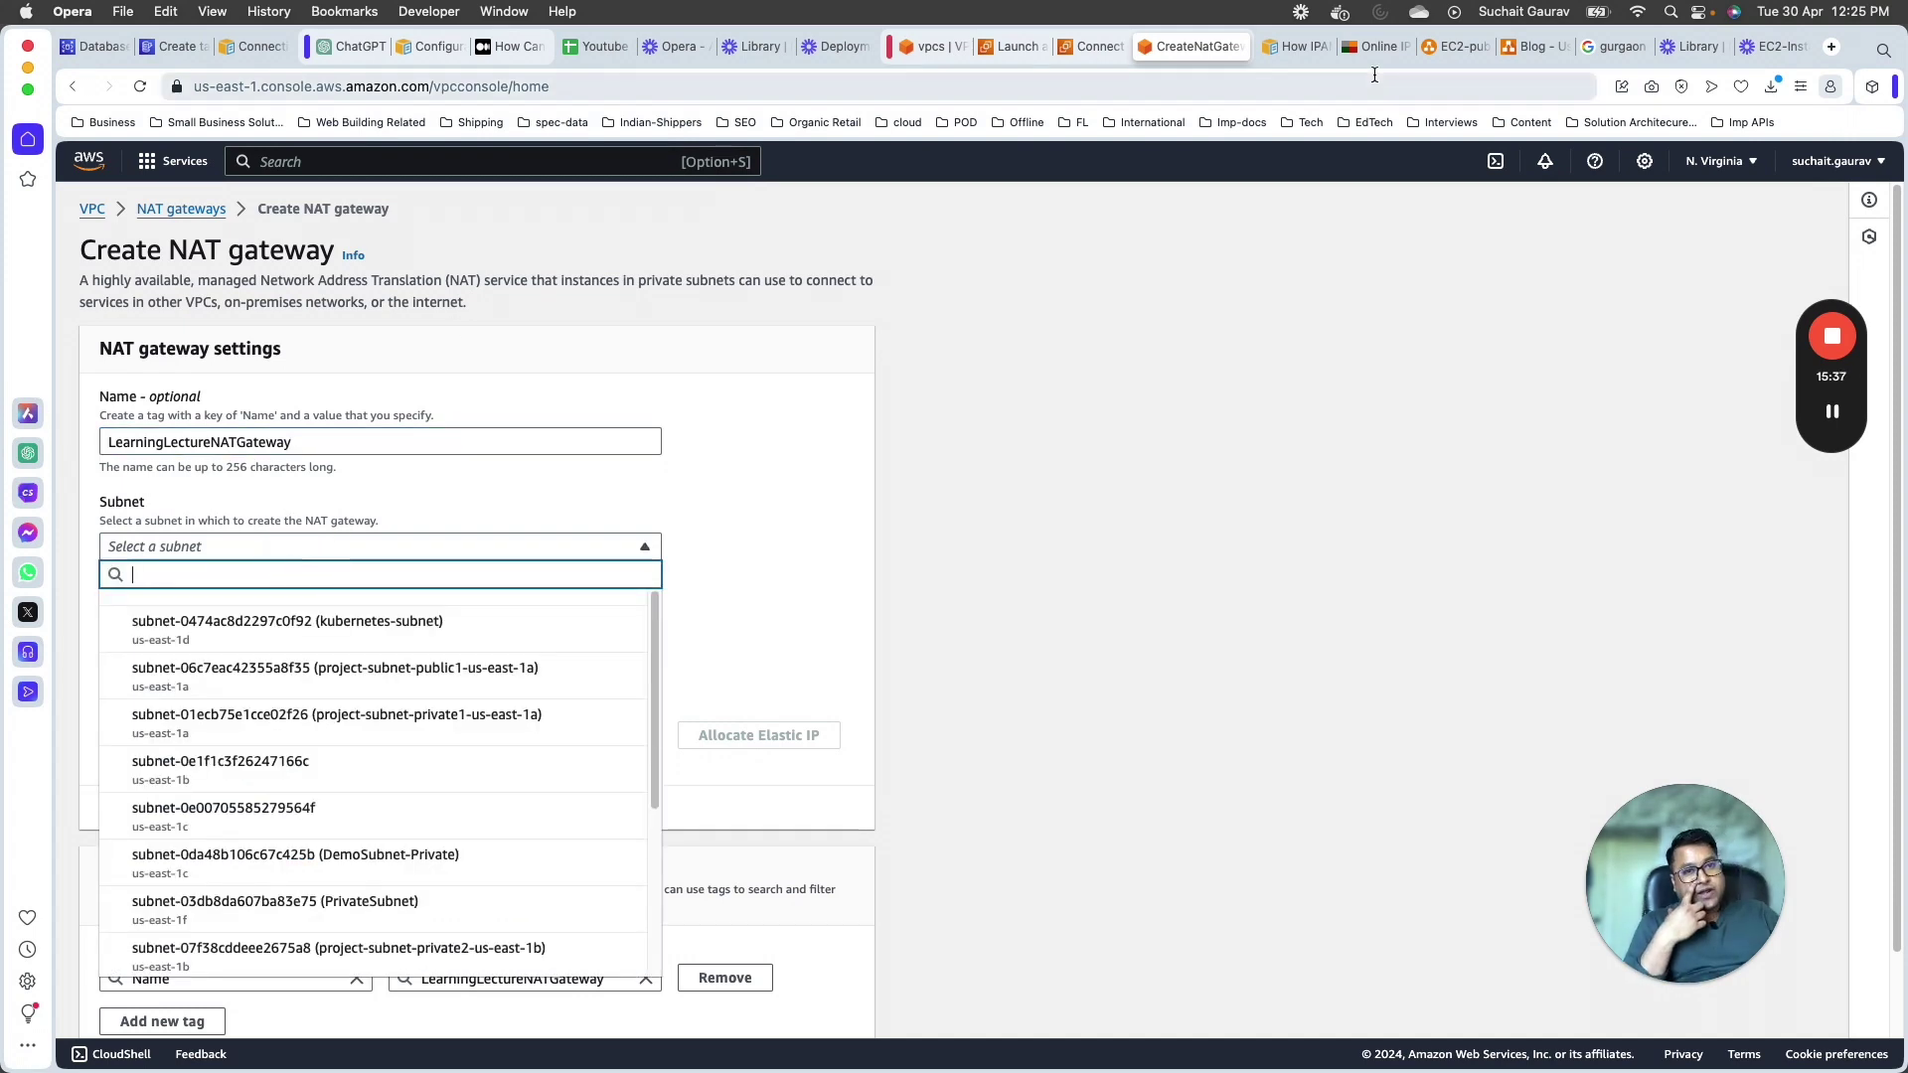
pyautogui.click(1477, 44)
pyautogui.click(851, 509)
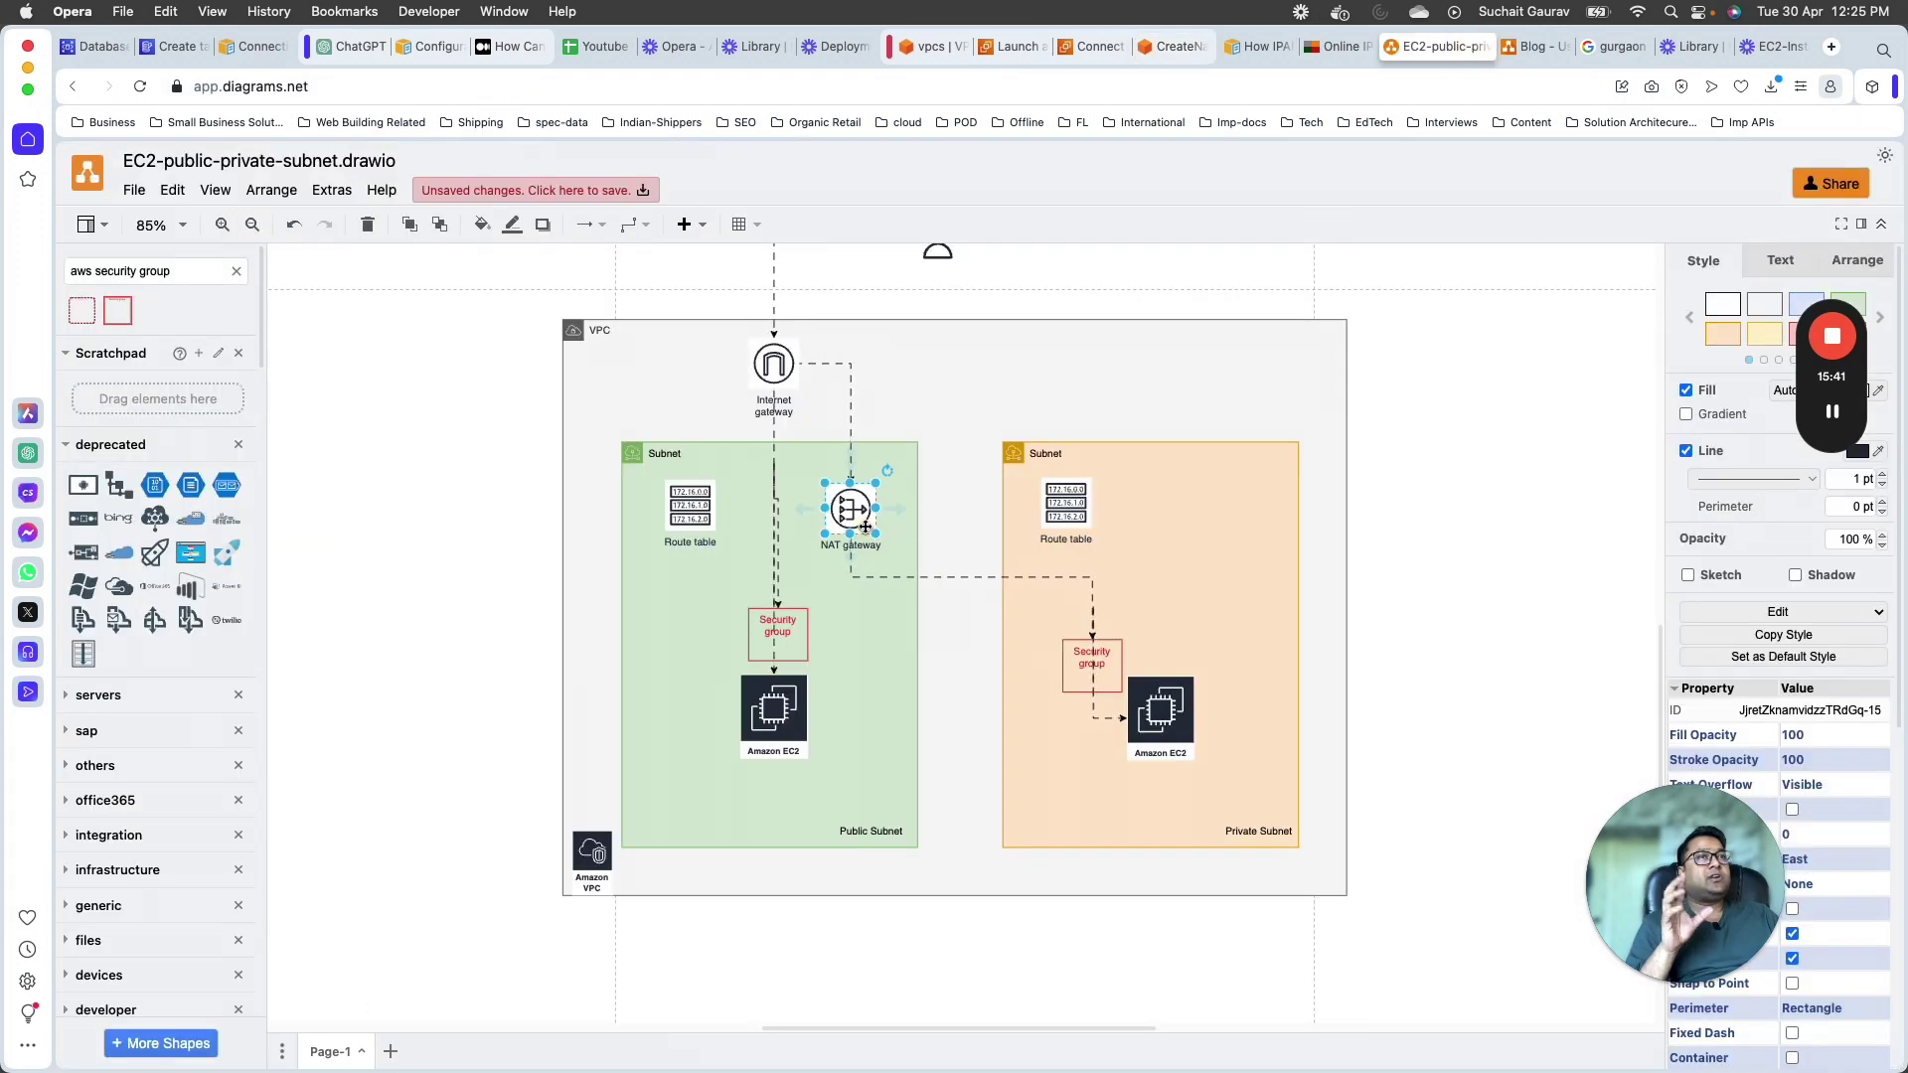
pyautogui.click(1162, 553)
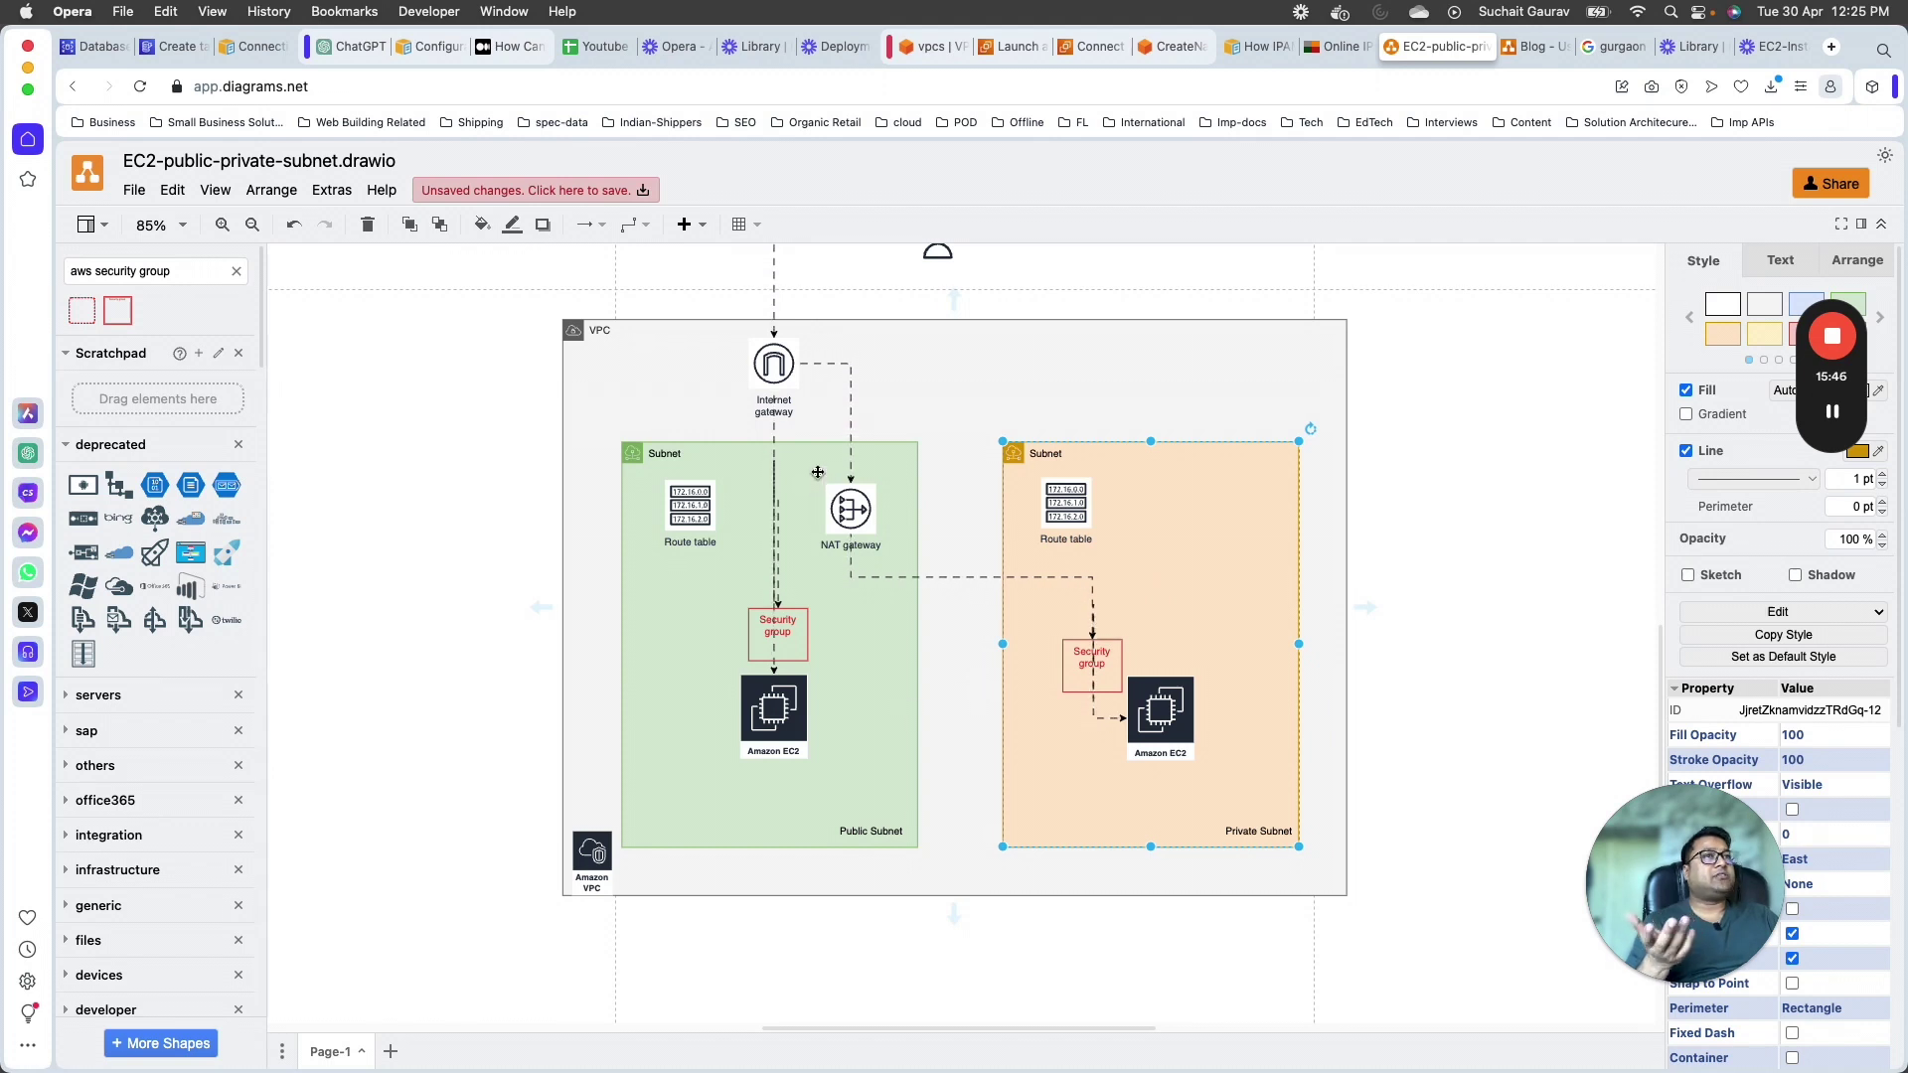
pyautogui.click(858, 519)
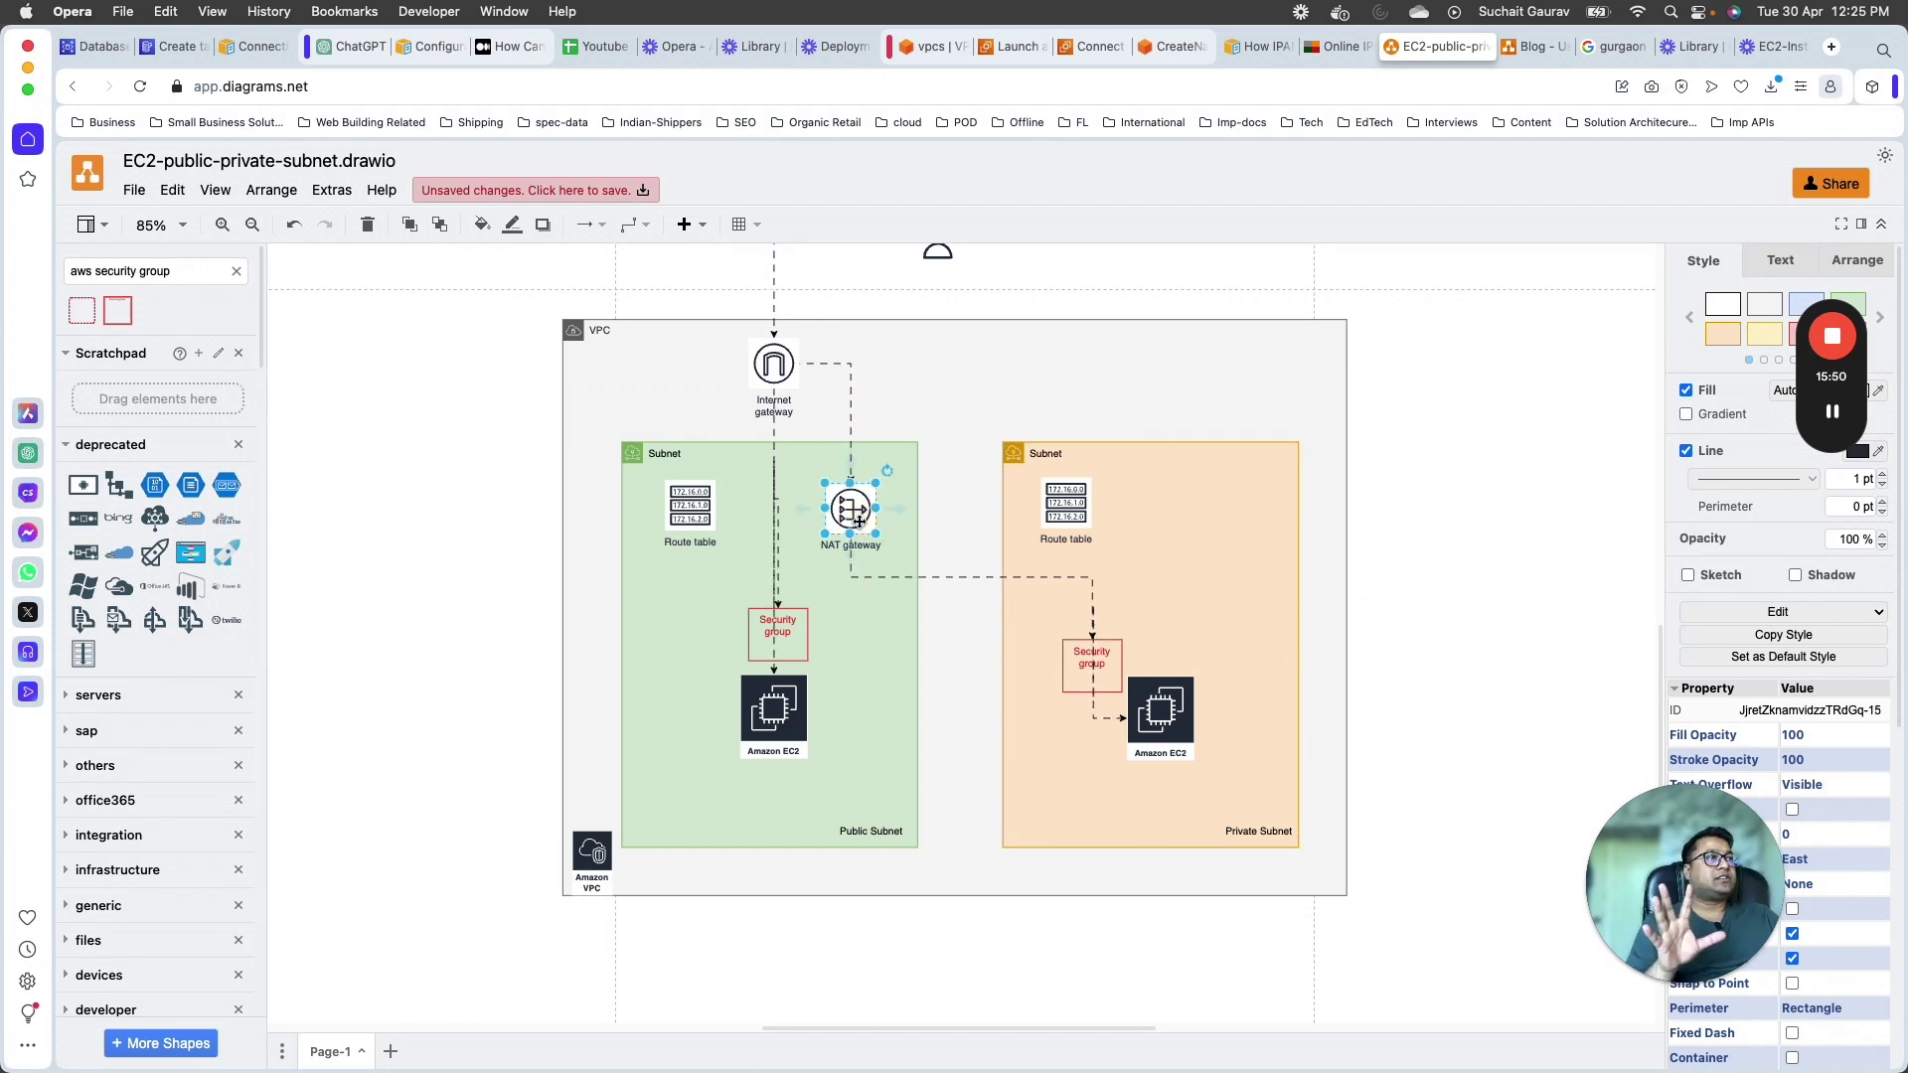
pyautogui.click(1113, 46)
pyautogui.click(1207, 46)
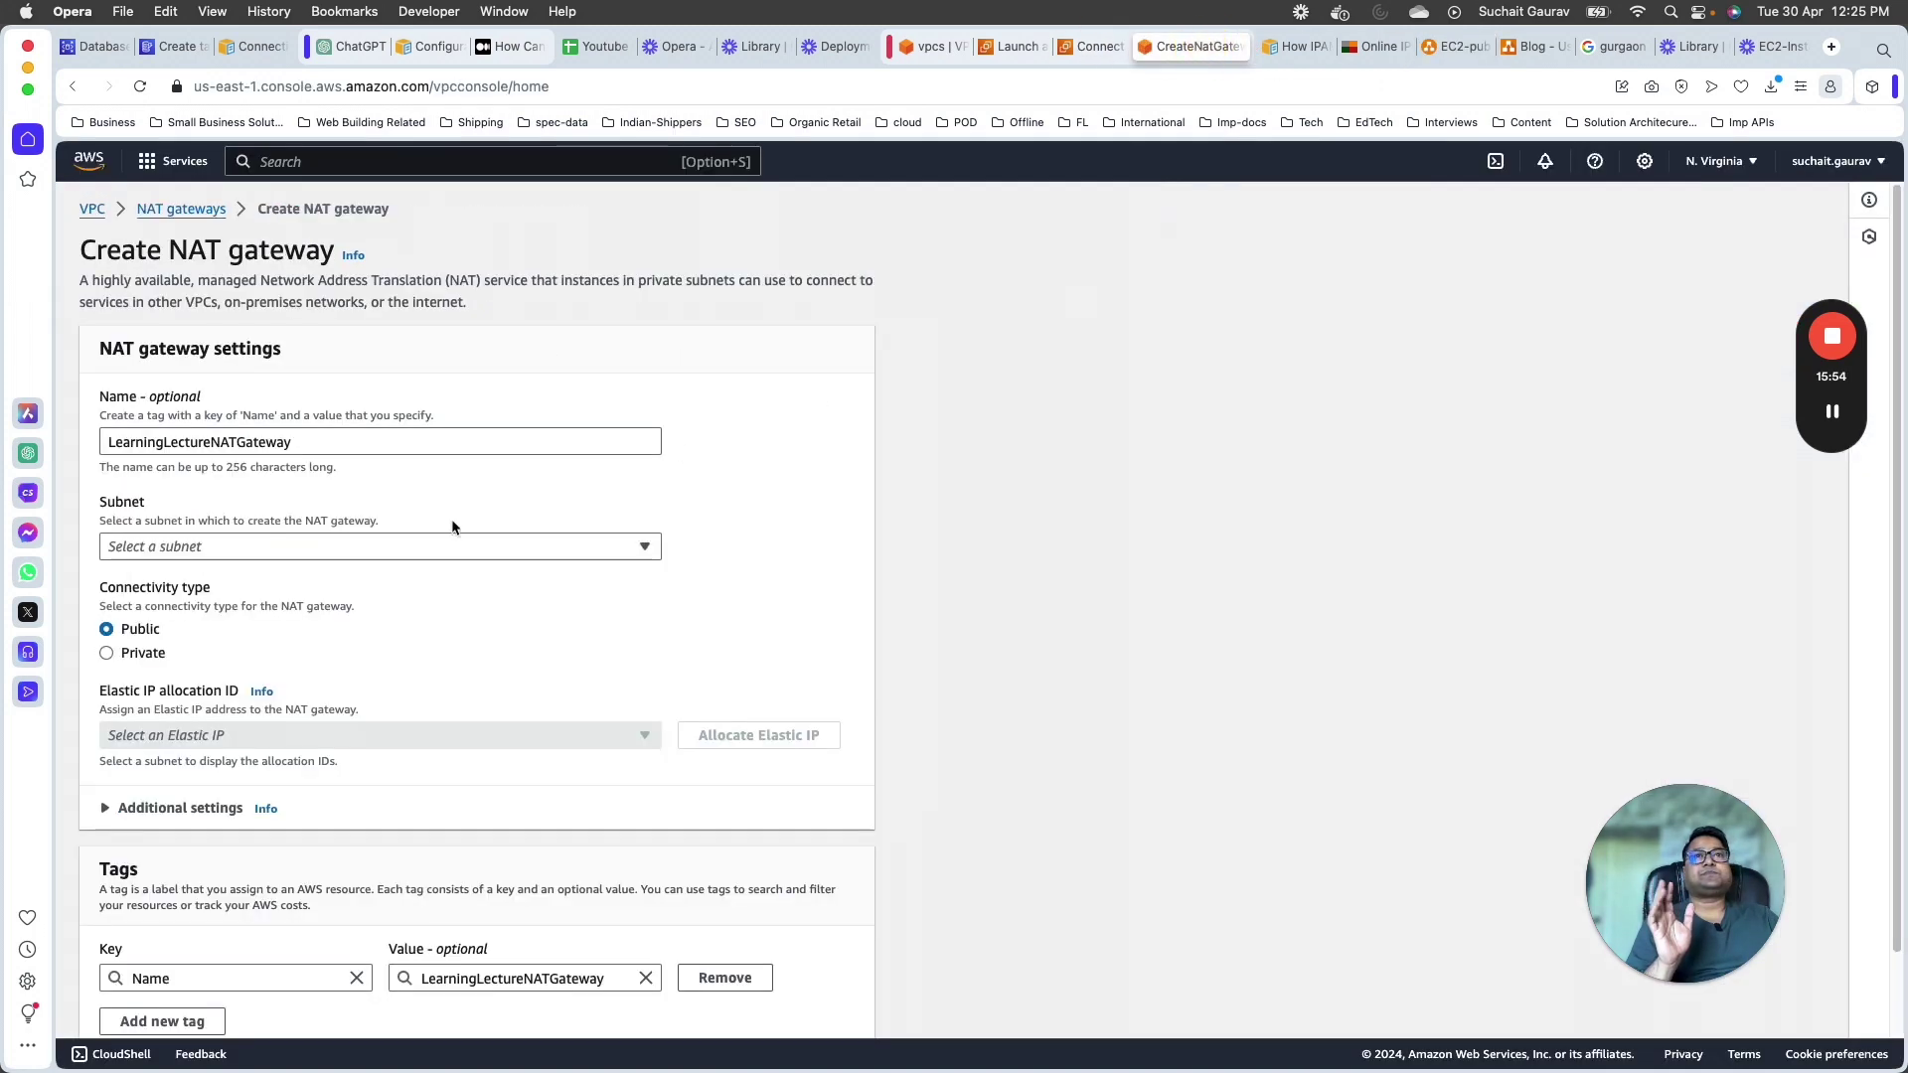
# Step: Filter the subnet choices by "public" and assign PublicSubnet to the new NAT gateway
pyautogui.click(447, 547)
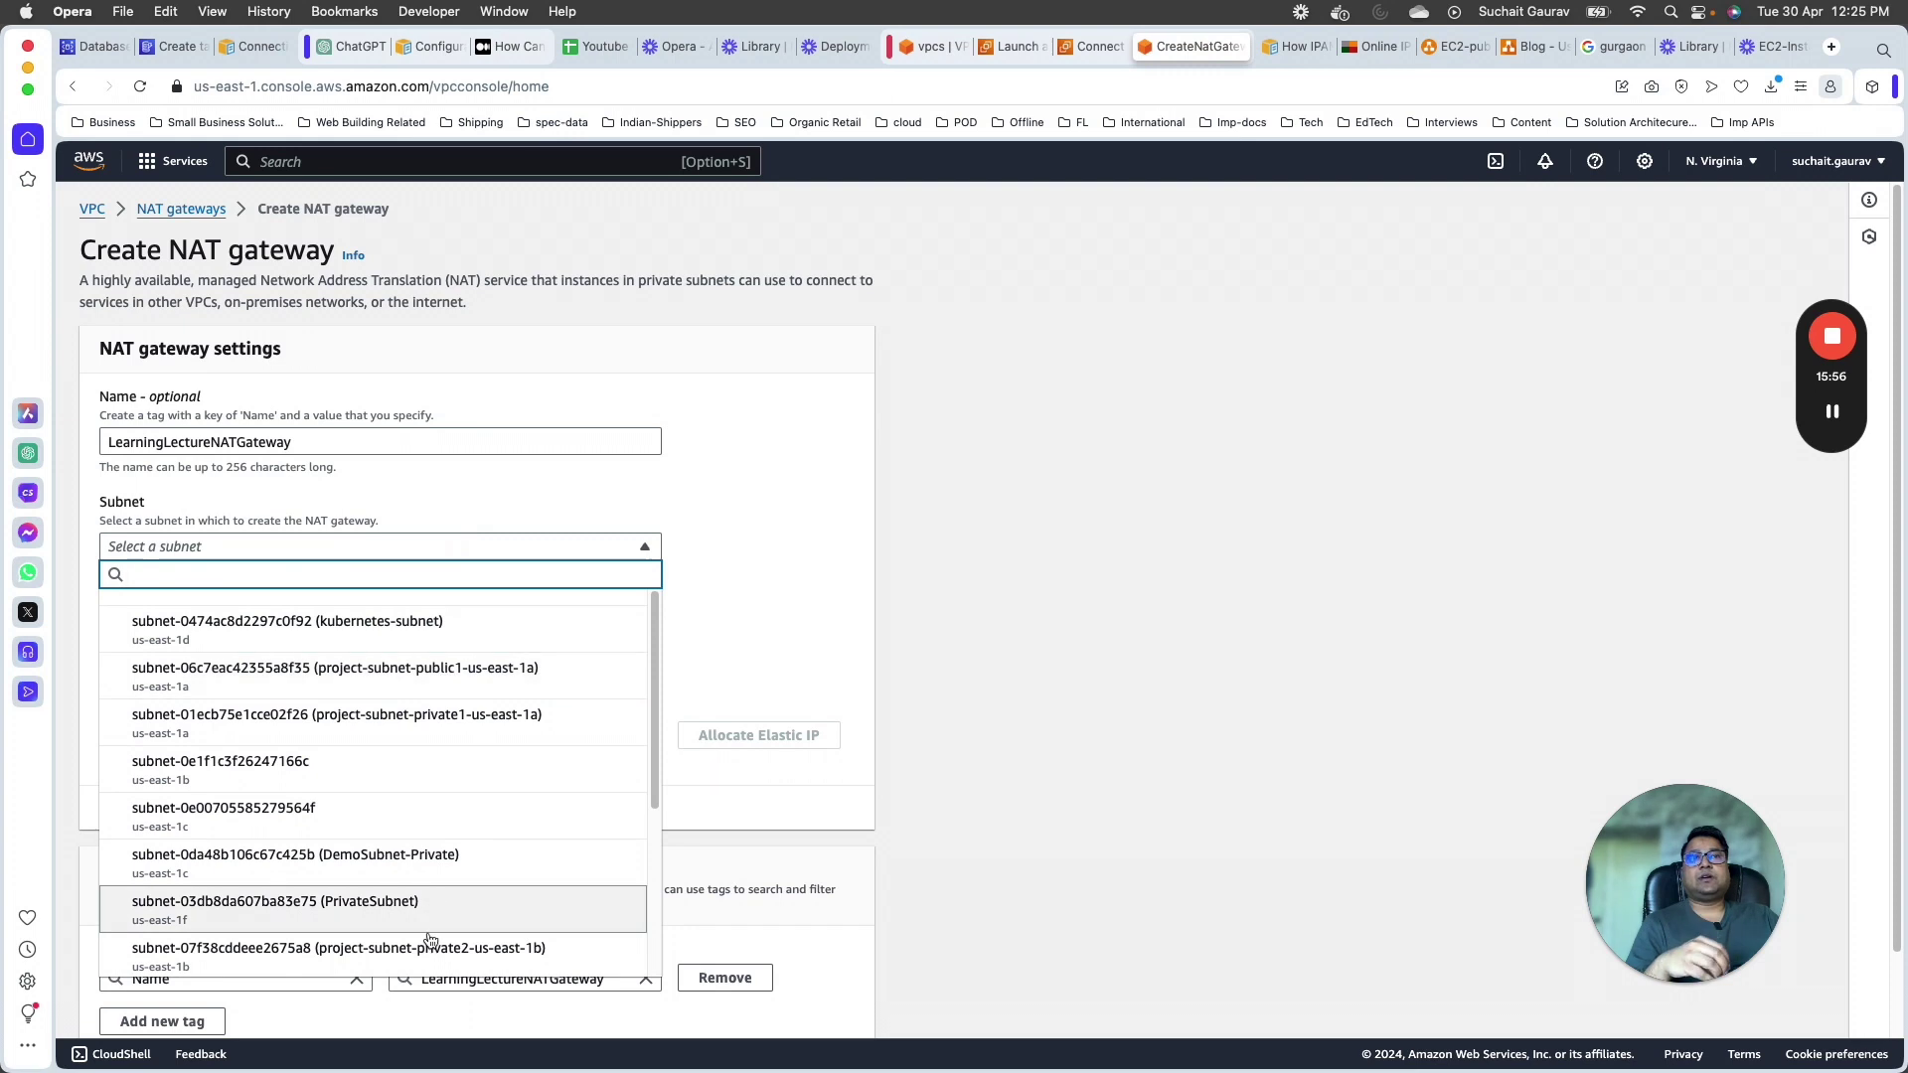
pyautogui.scroll(-3, 463, 949)
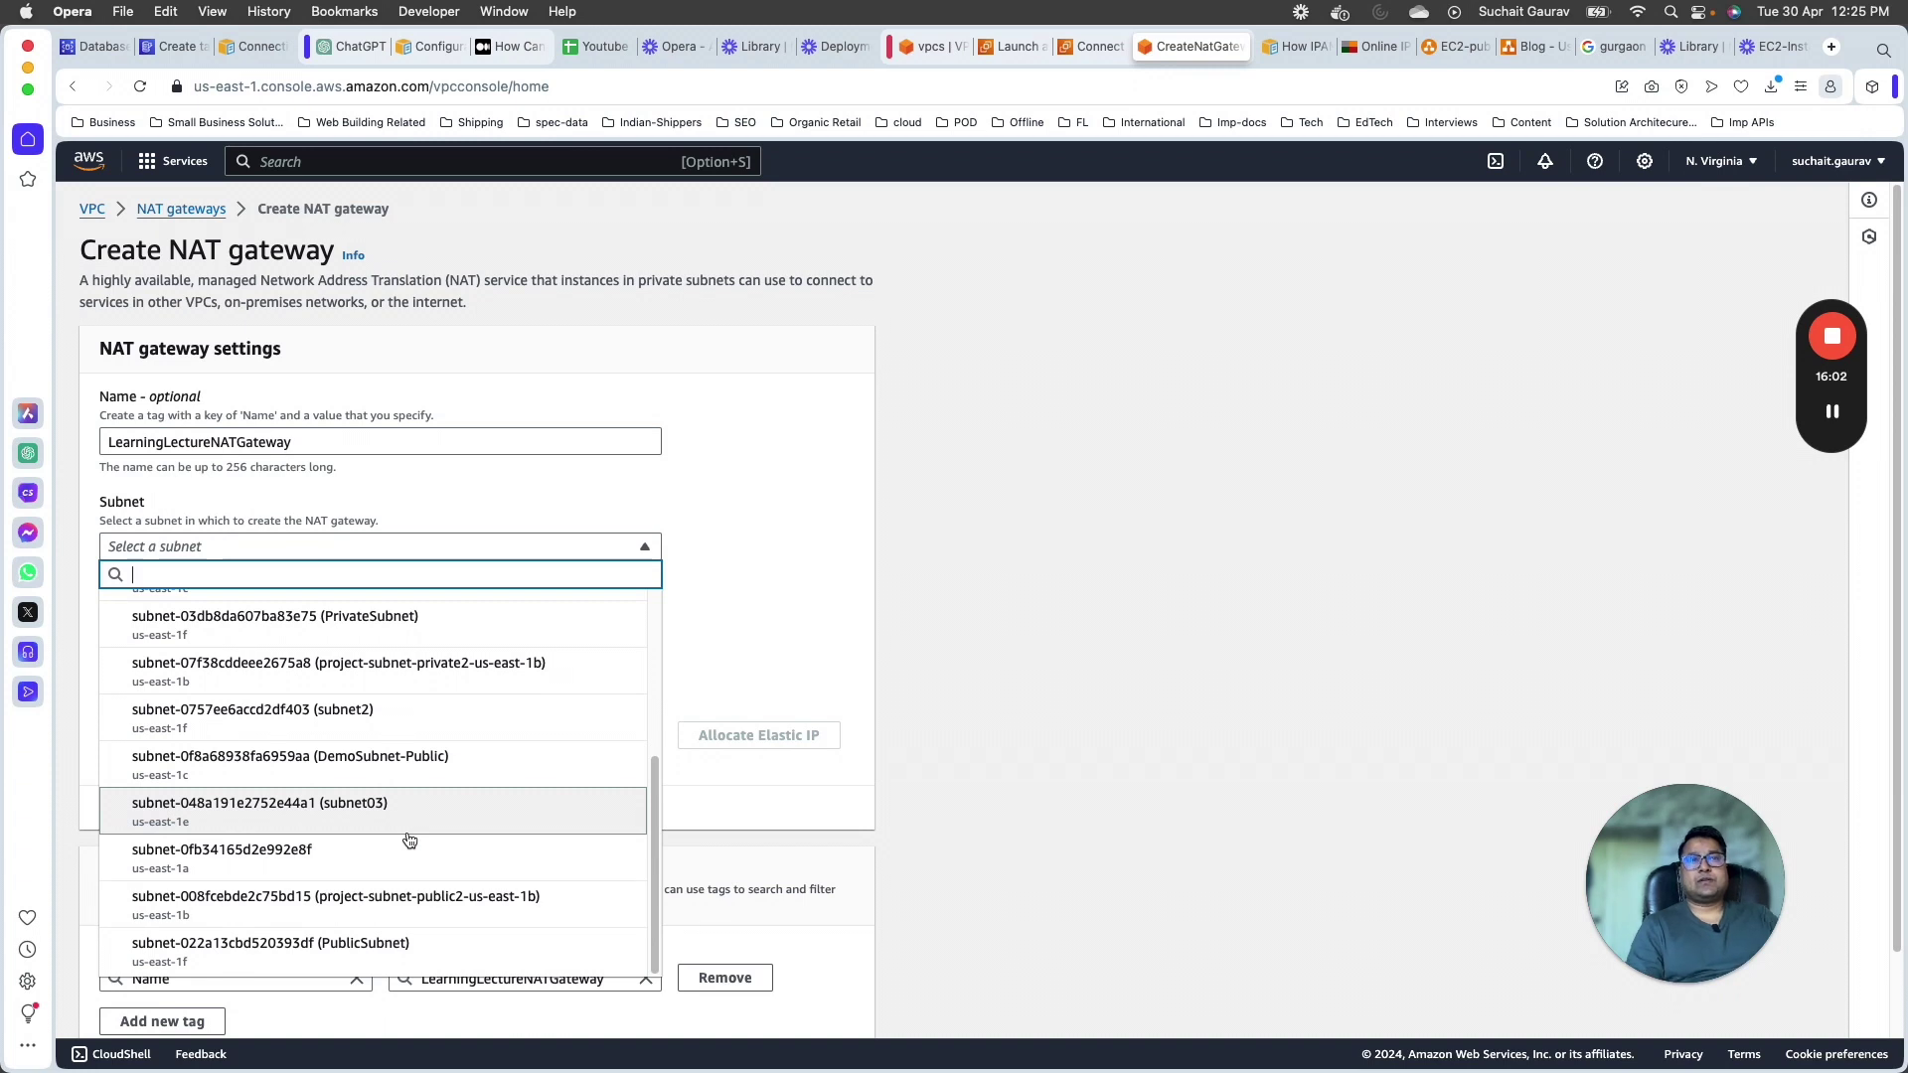
pyautogui.write('public')
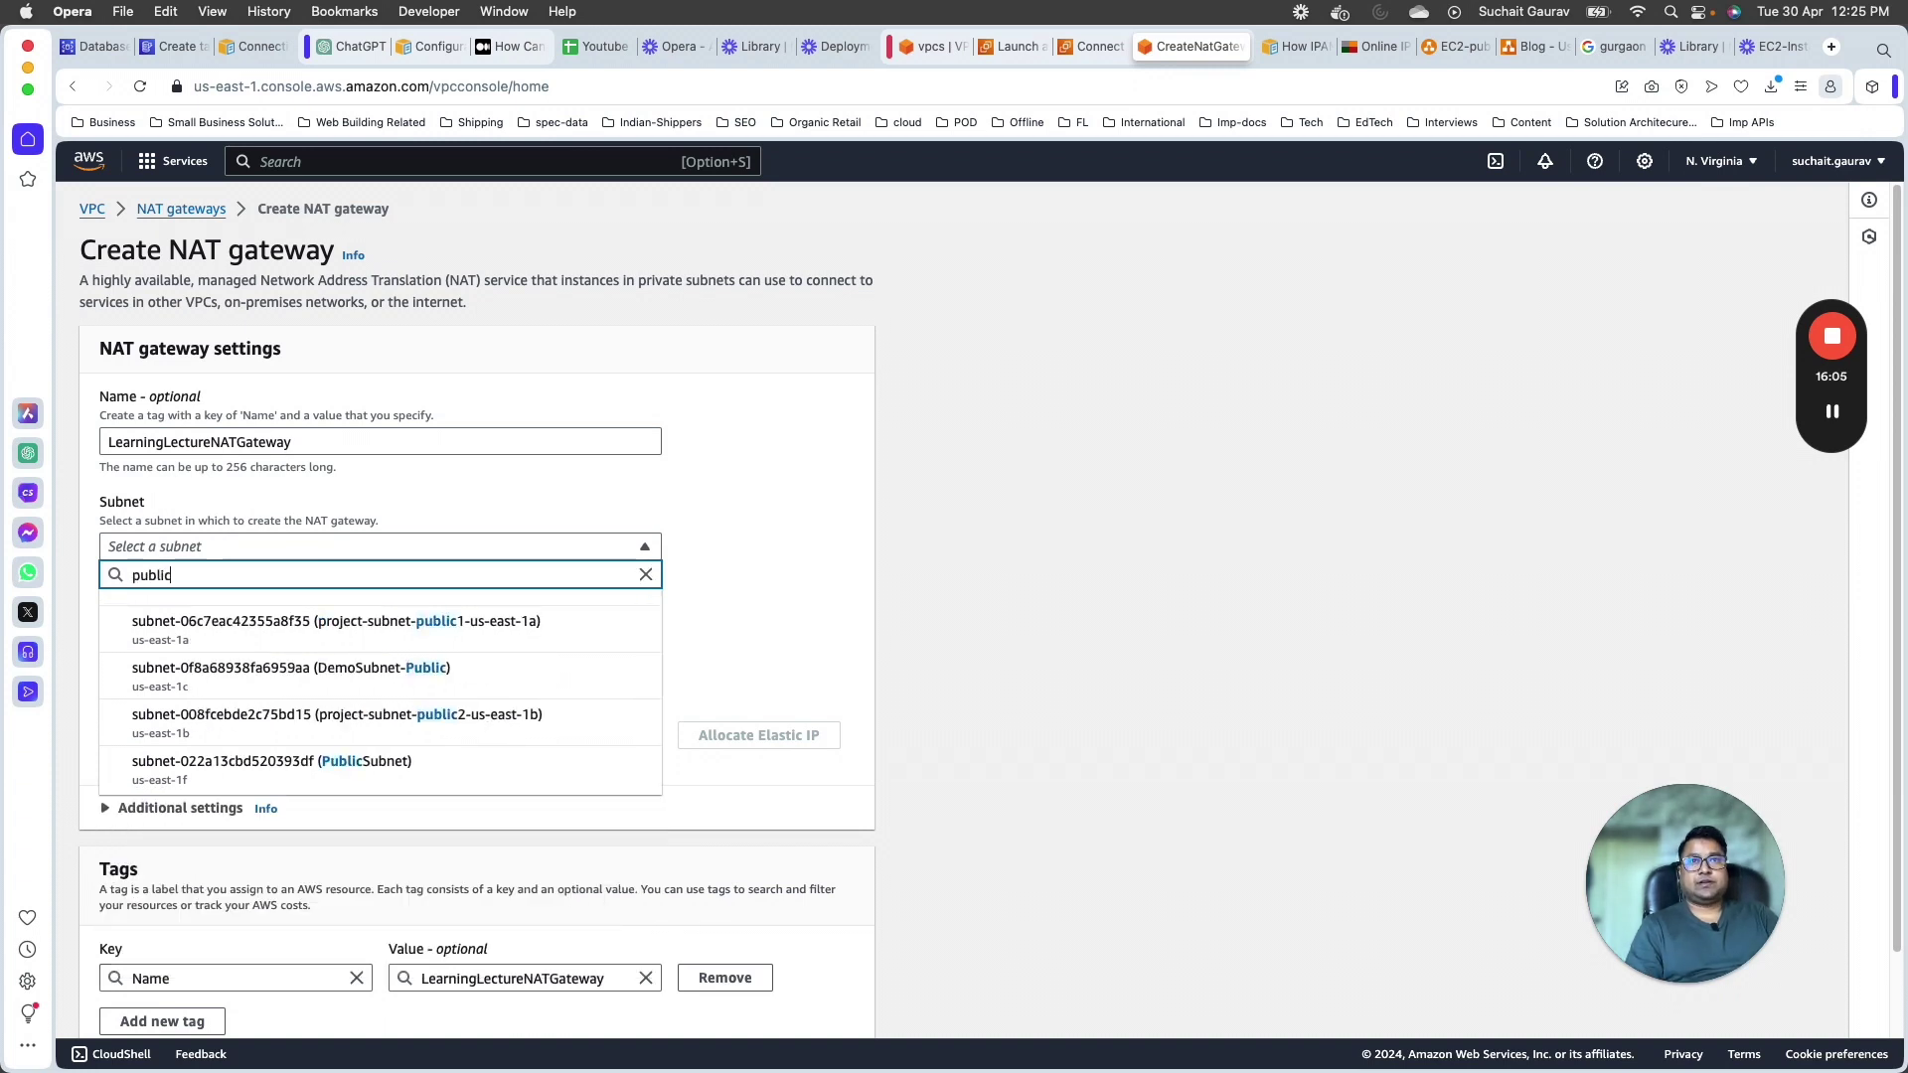
pyautogui.click(430, 773)
# Step: Allocate a new Elastic IP to the gateway and create the NAT gateway
pyautogui.scroll(-2, 299, 610)
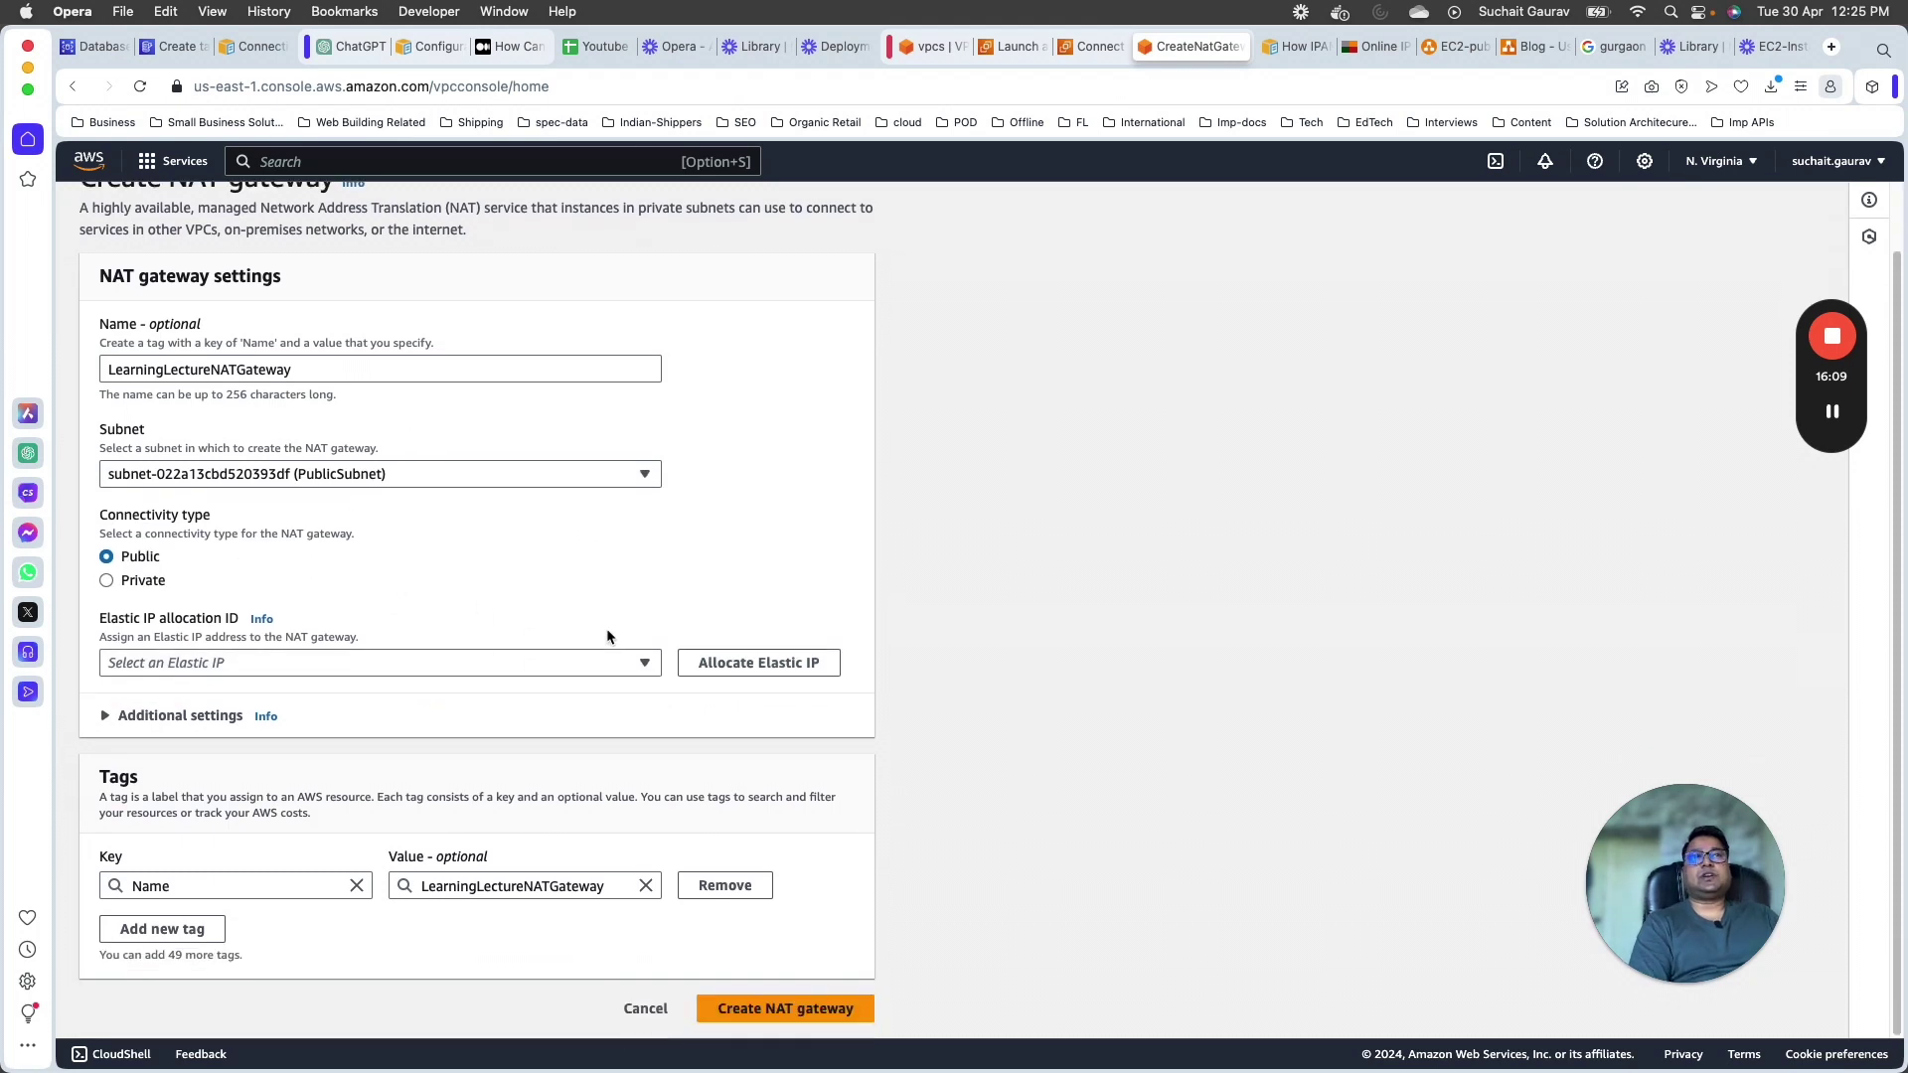
pyautogui.click(755, 663)
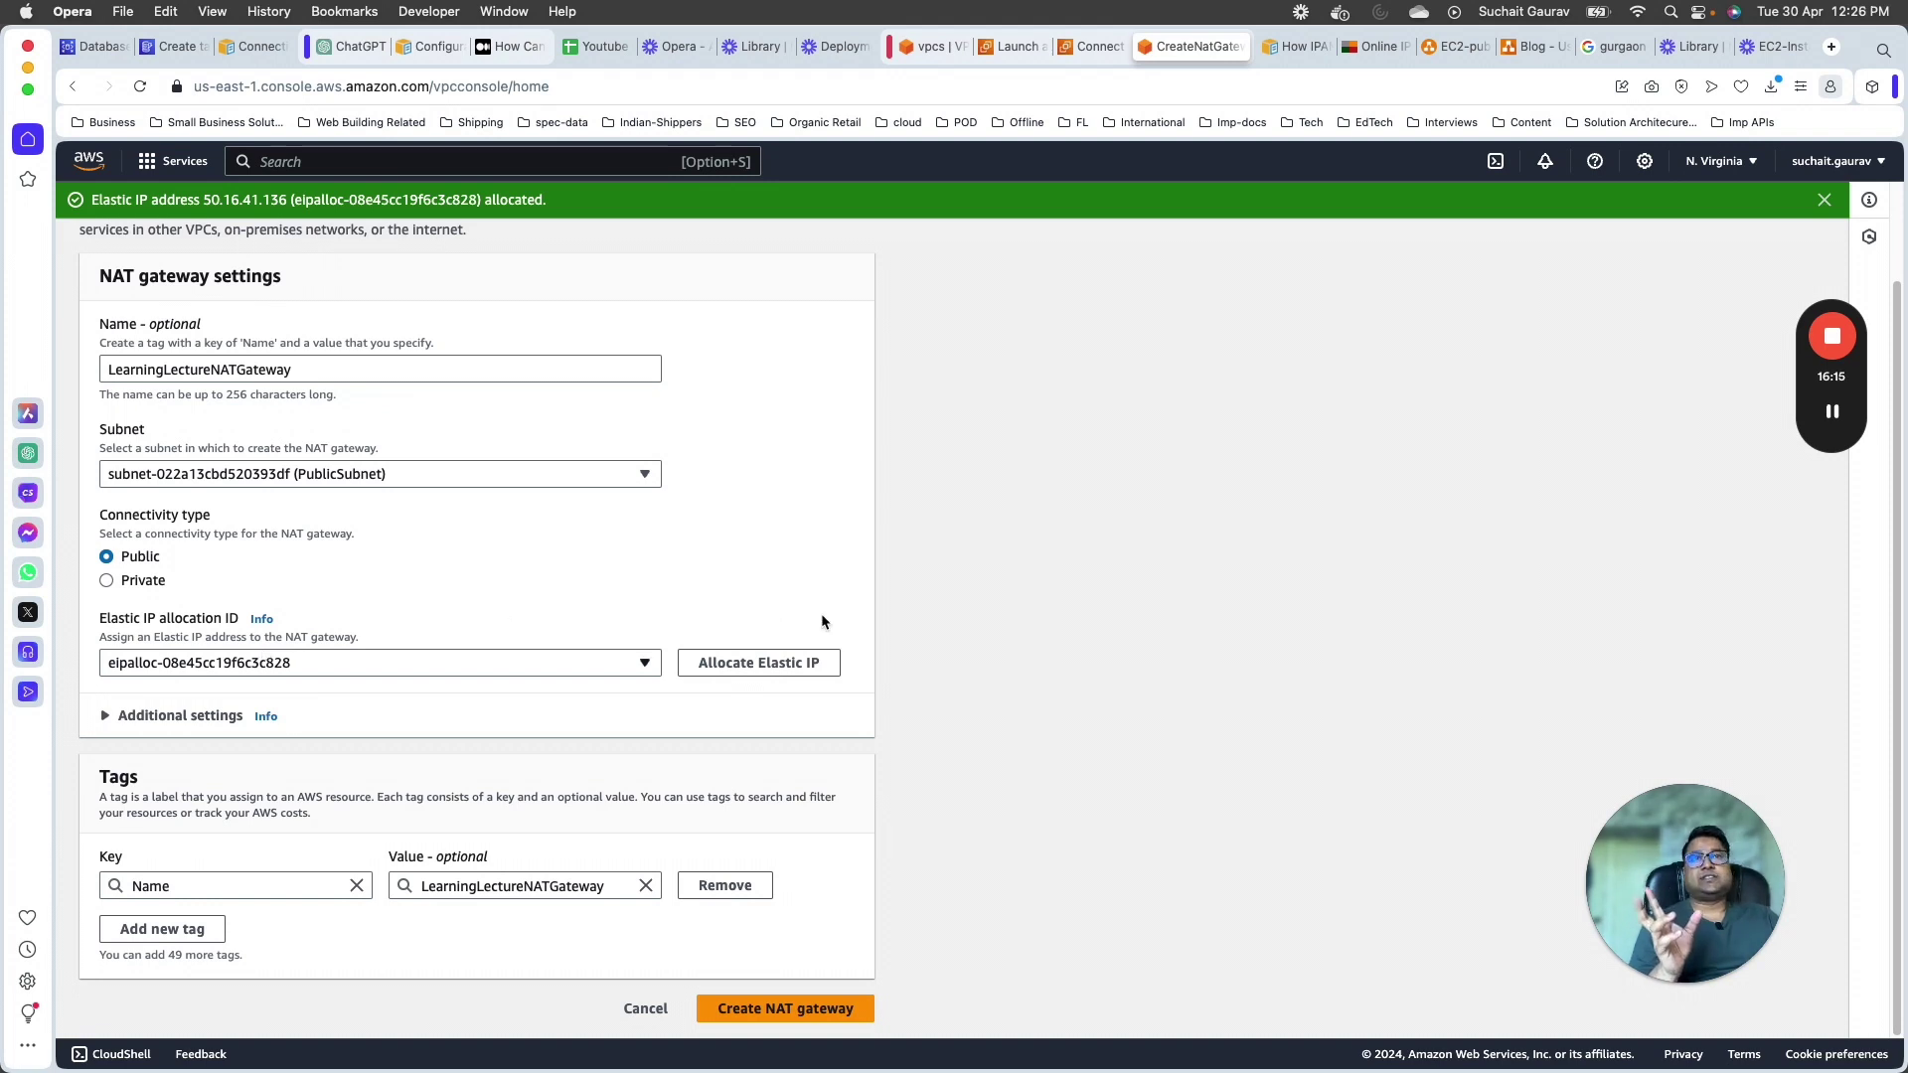
pyautogui.click(759, 1010)
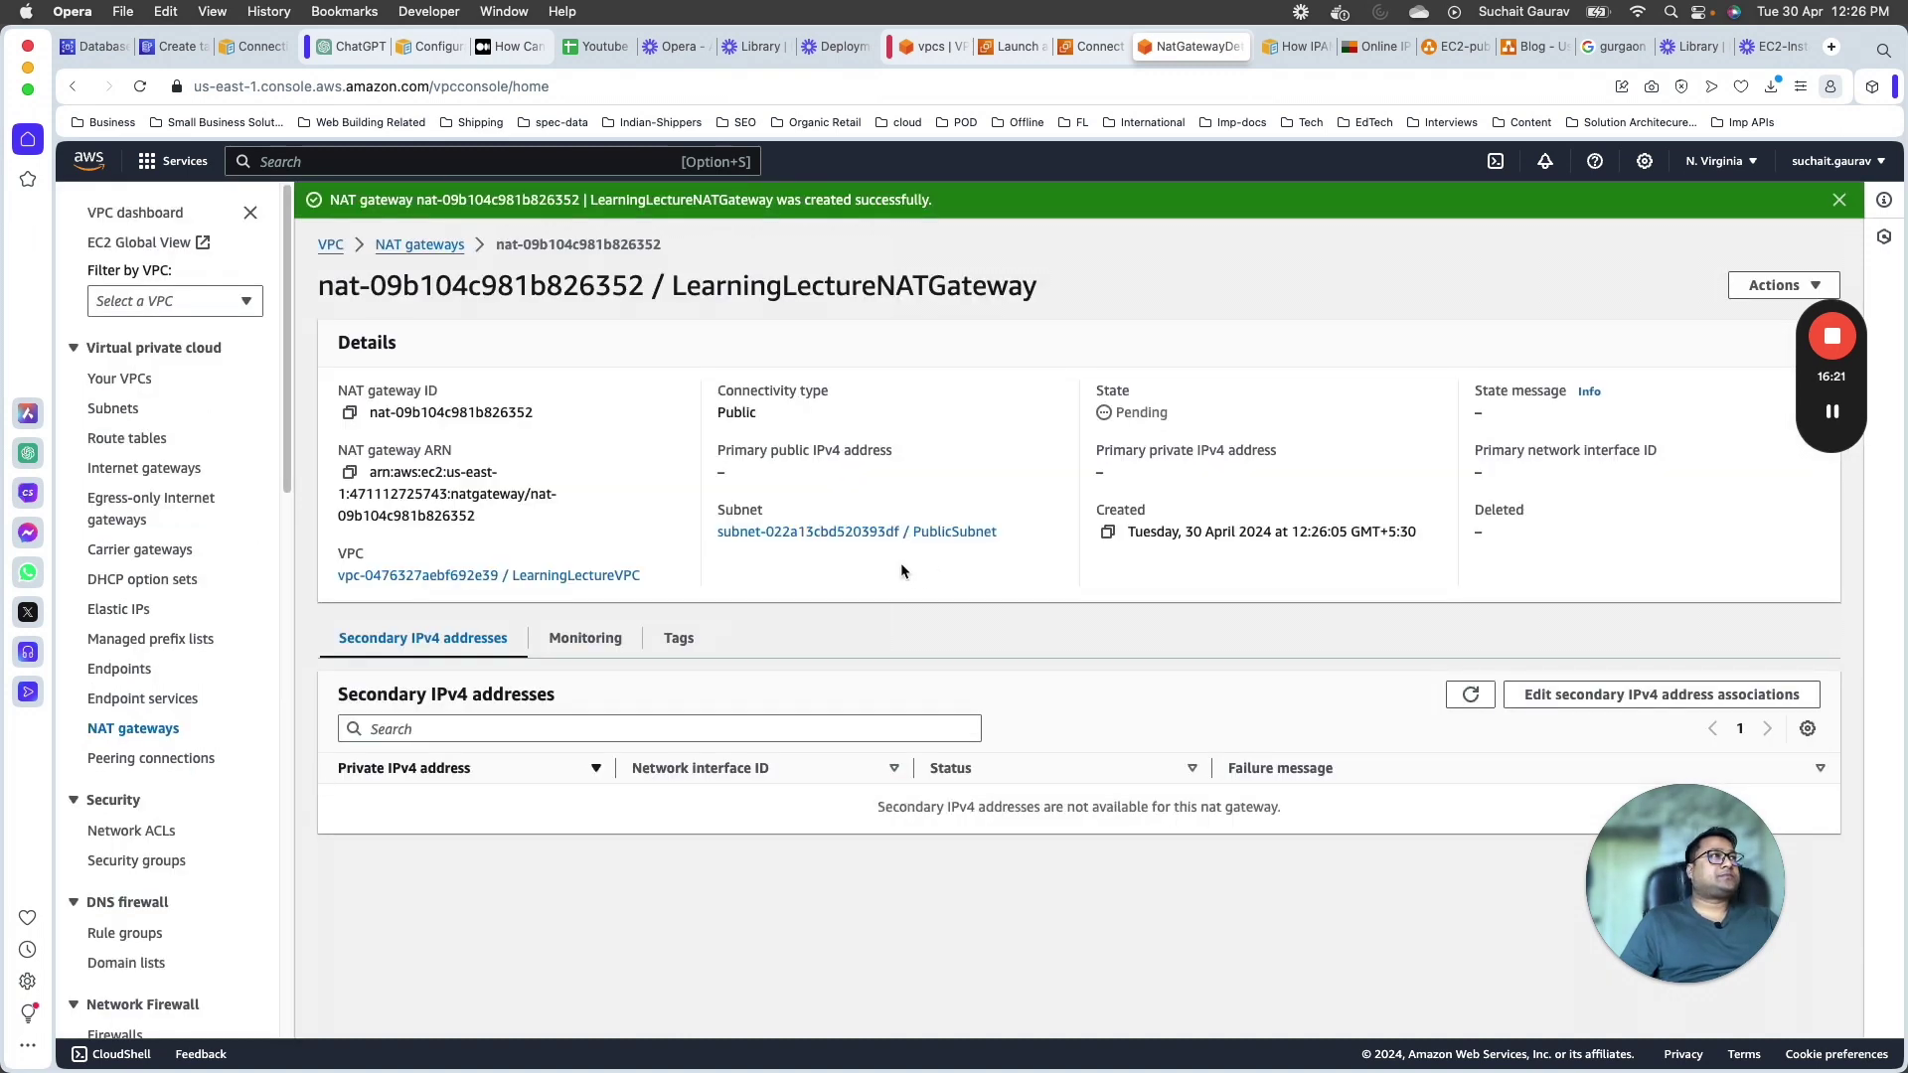
# Step: Reload the details page of LearningLectureNATGateway and check the gateway's state
pyautogui.moveTo(1824, 389); pyautogui.dragTo(85, 683)
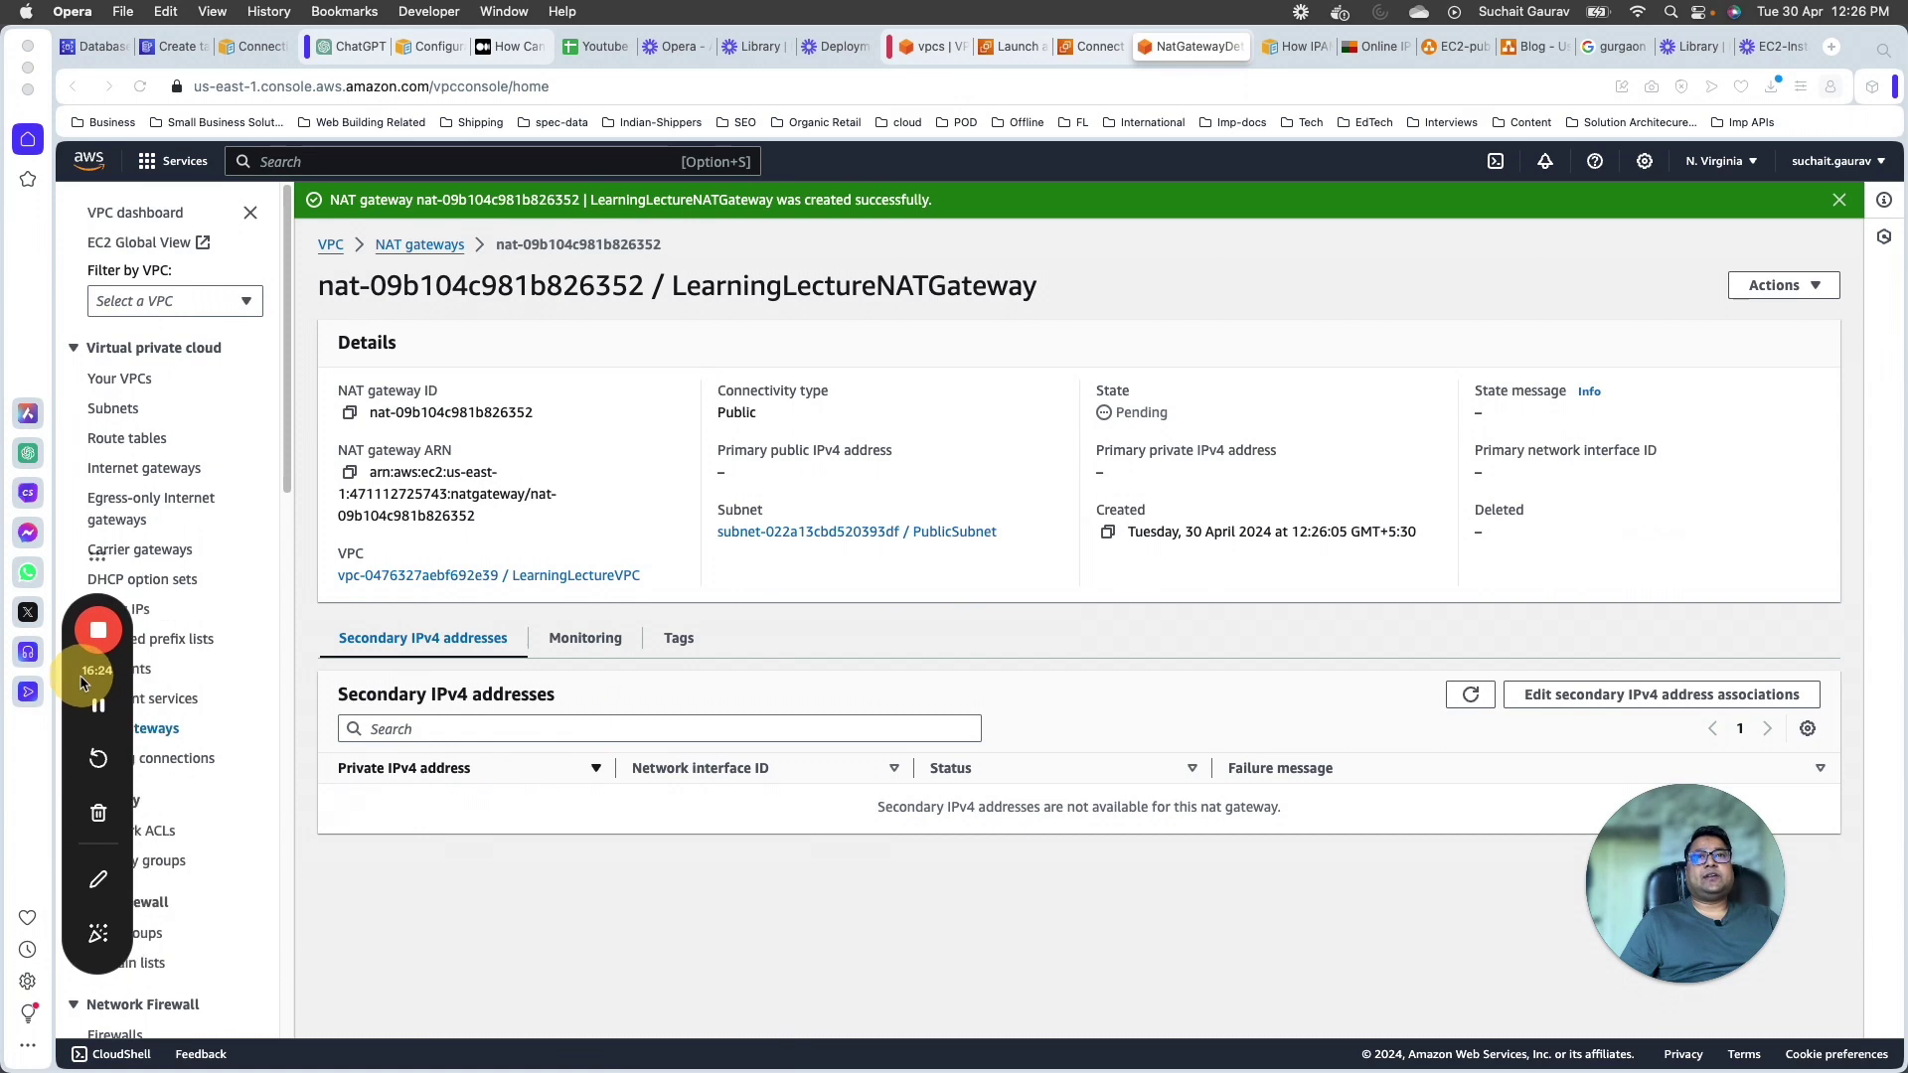
pyautogui.click(1129, 404)
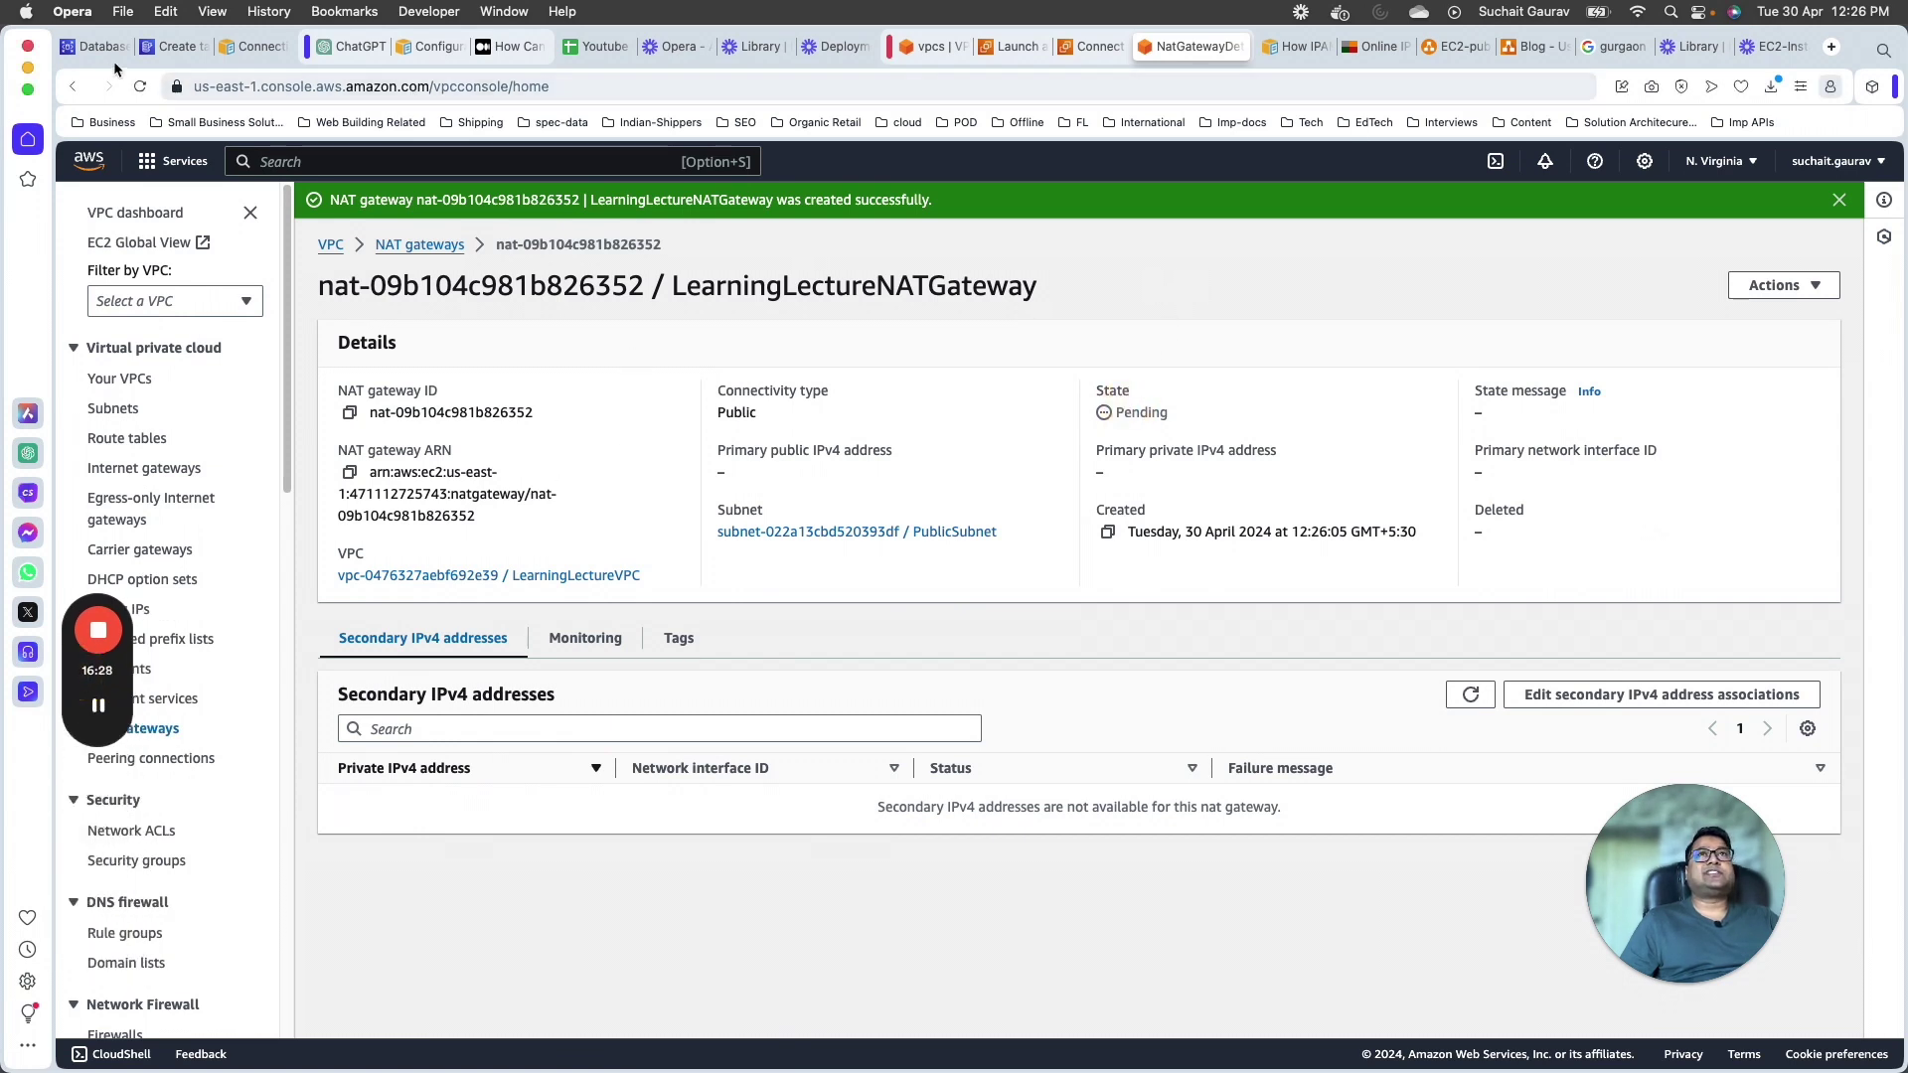
pyautogui.click(140, 87)
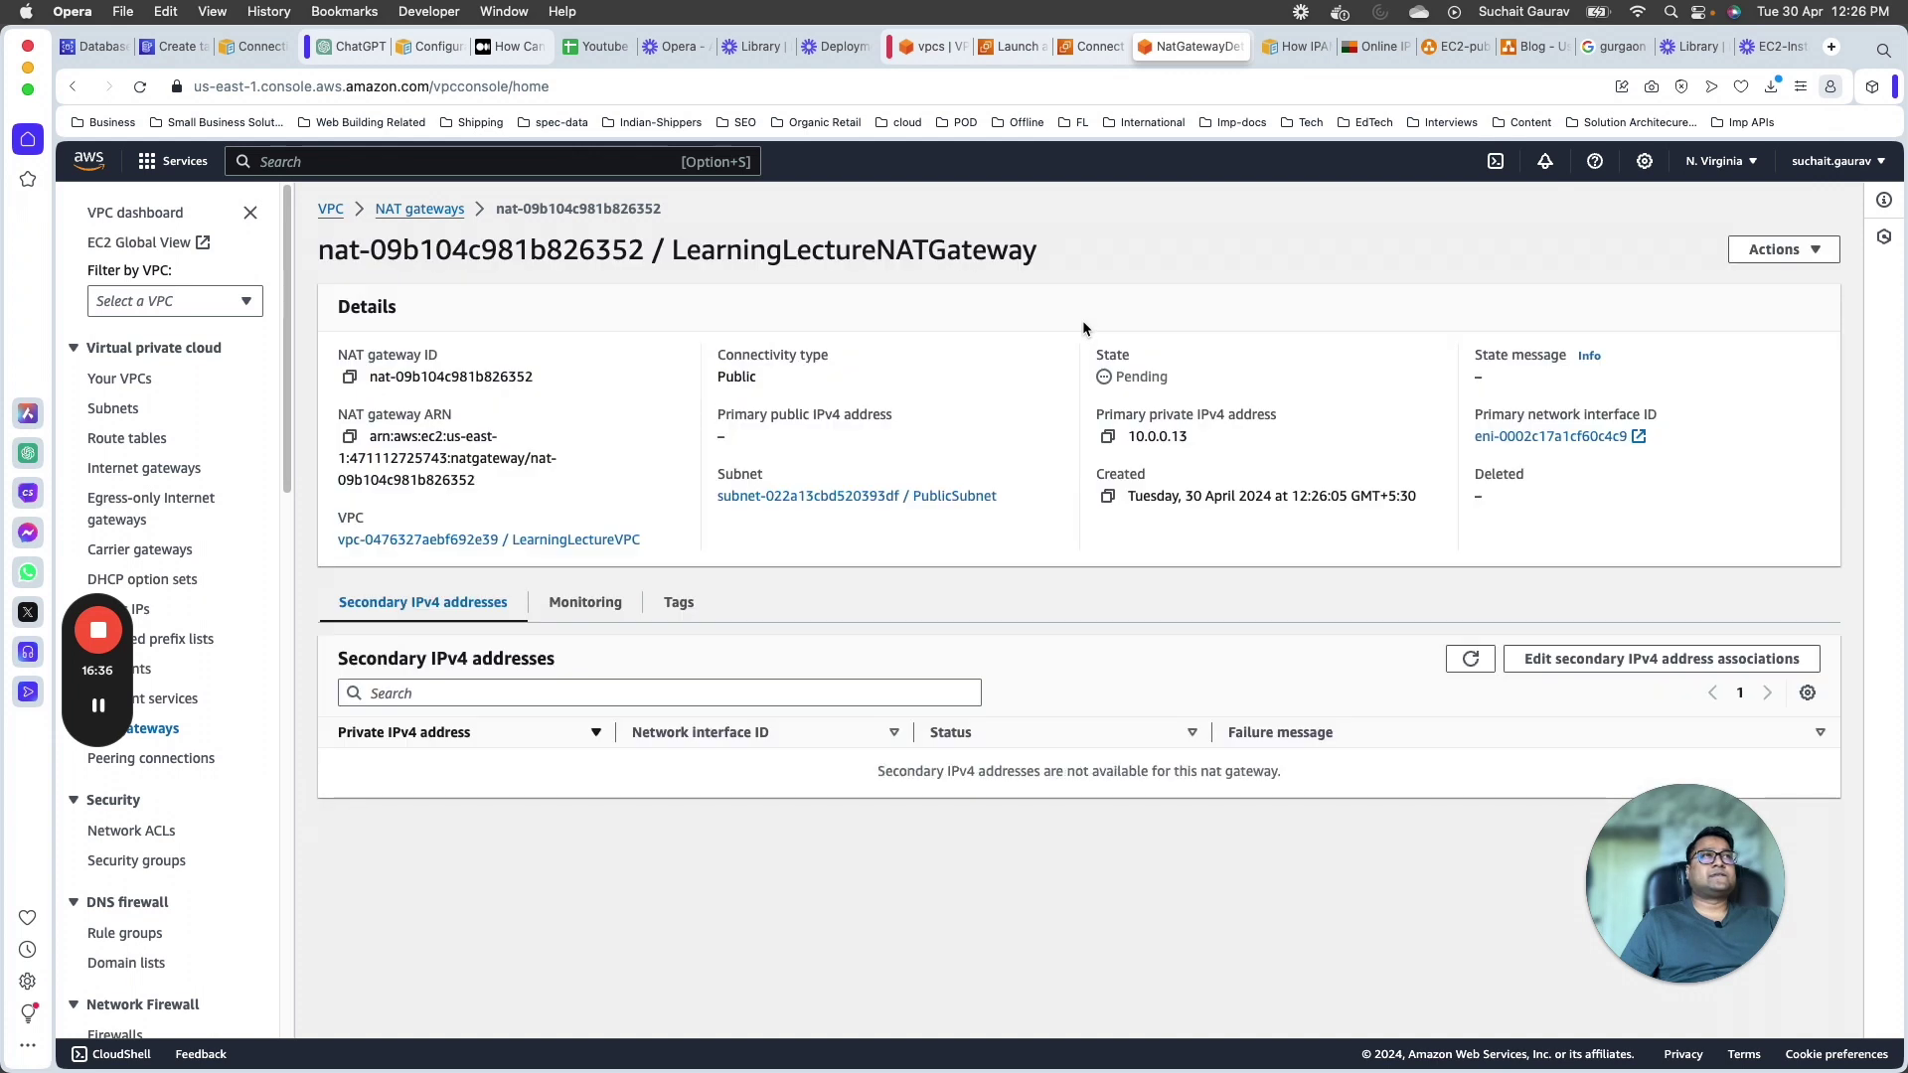
pyautogui.moveTo(1165, 379); pyautogui.dragTo(1170, 378)
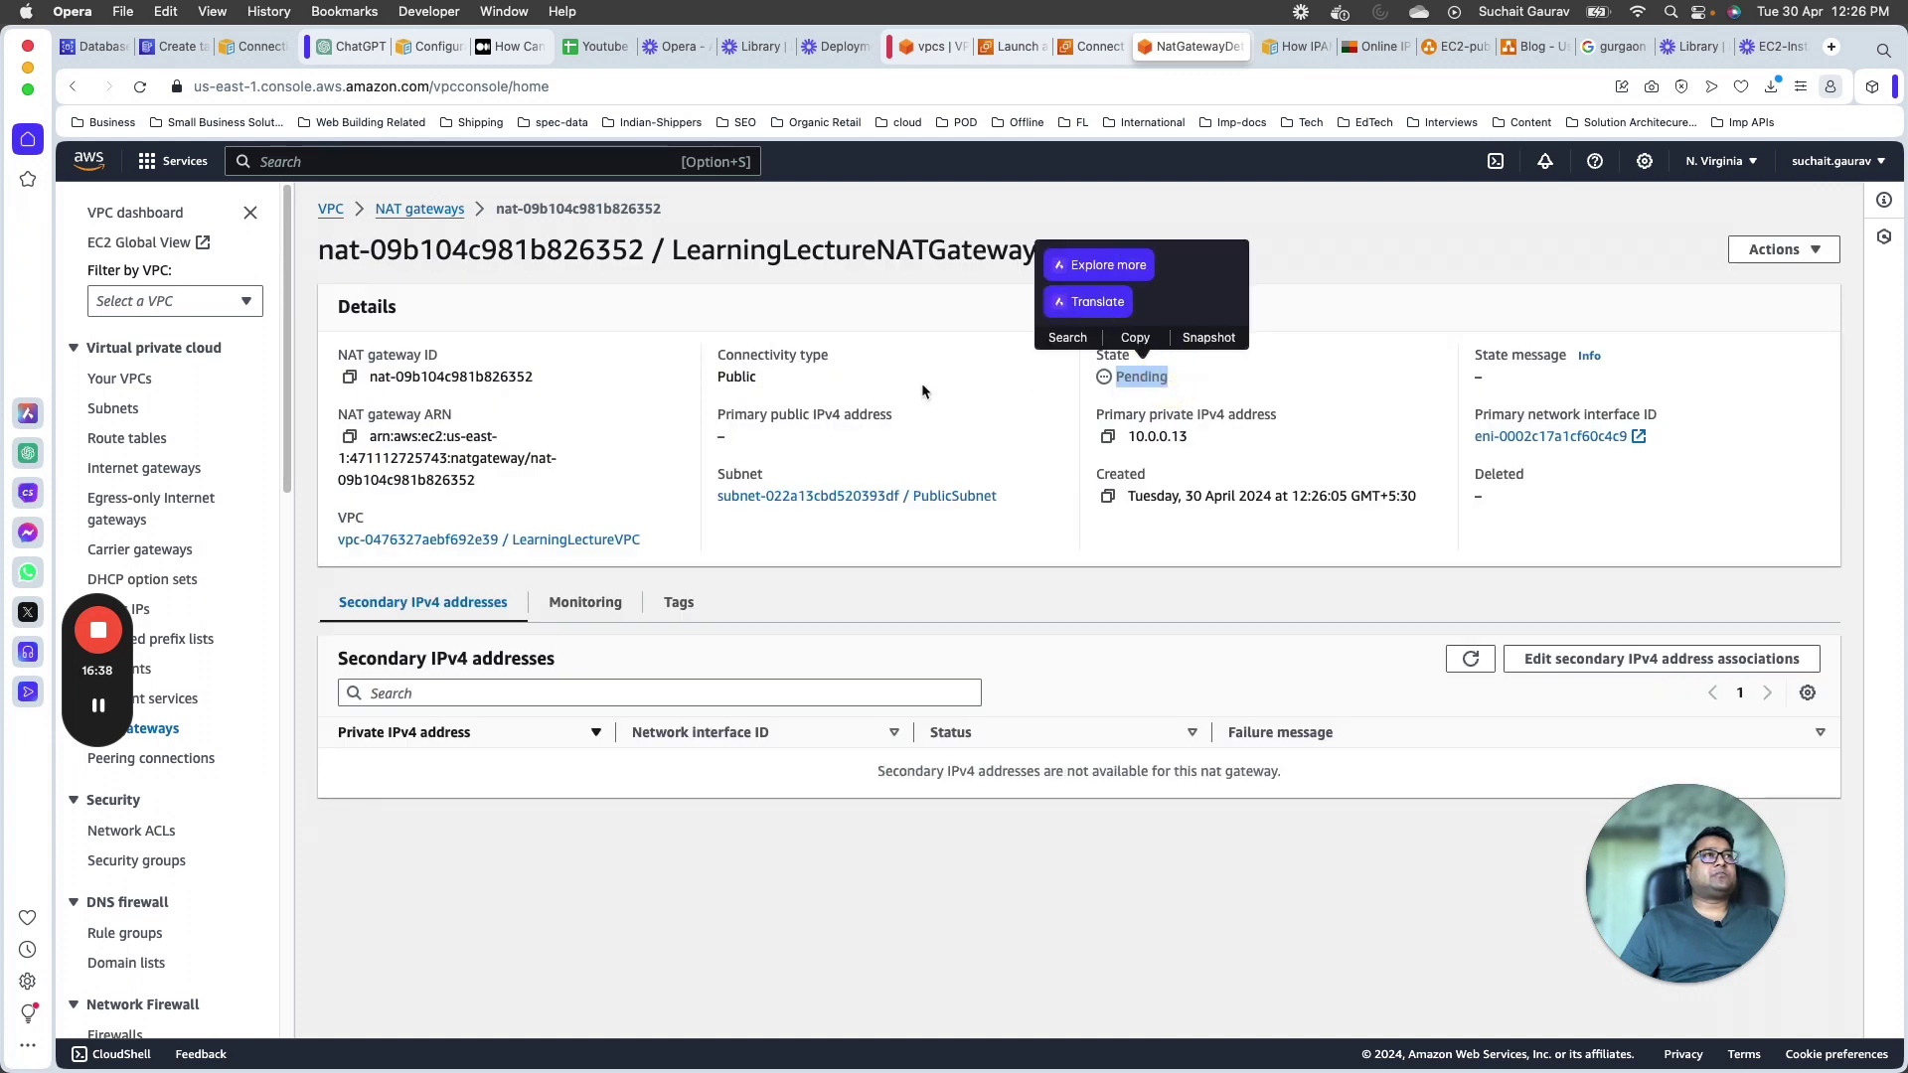
# Step: Refresh the NAT gateway's details once more to recheck its provisioning state
pyautogui.click(98, 707)
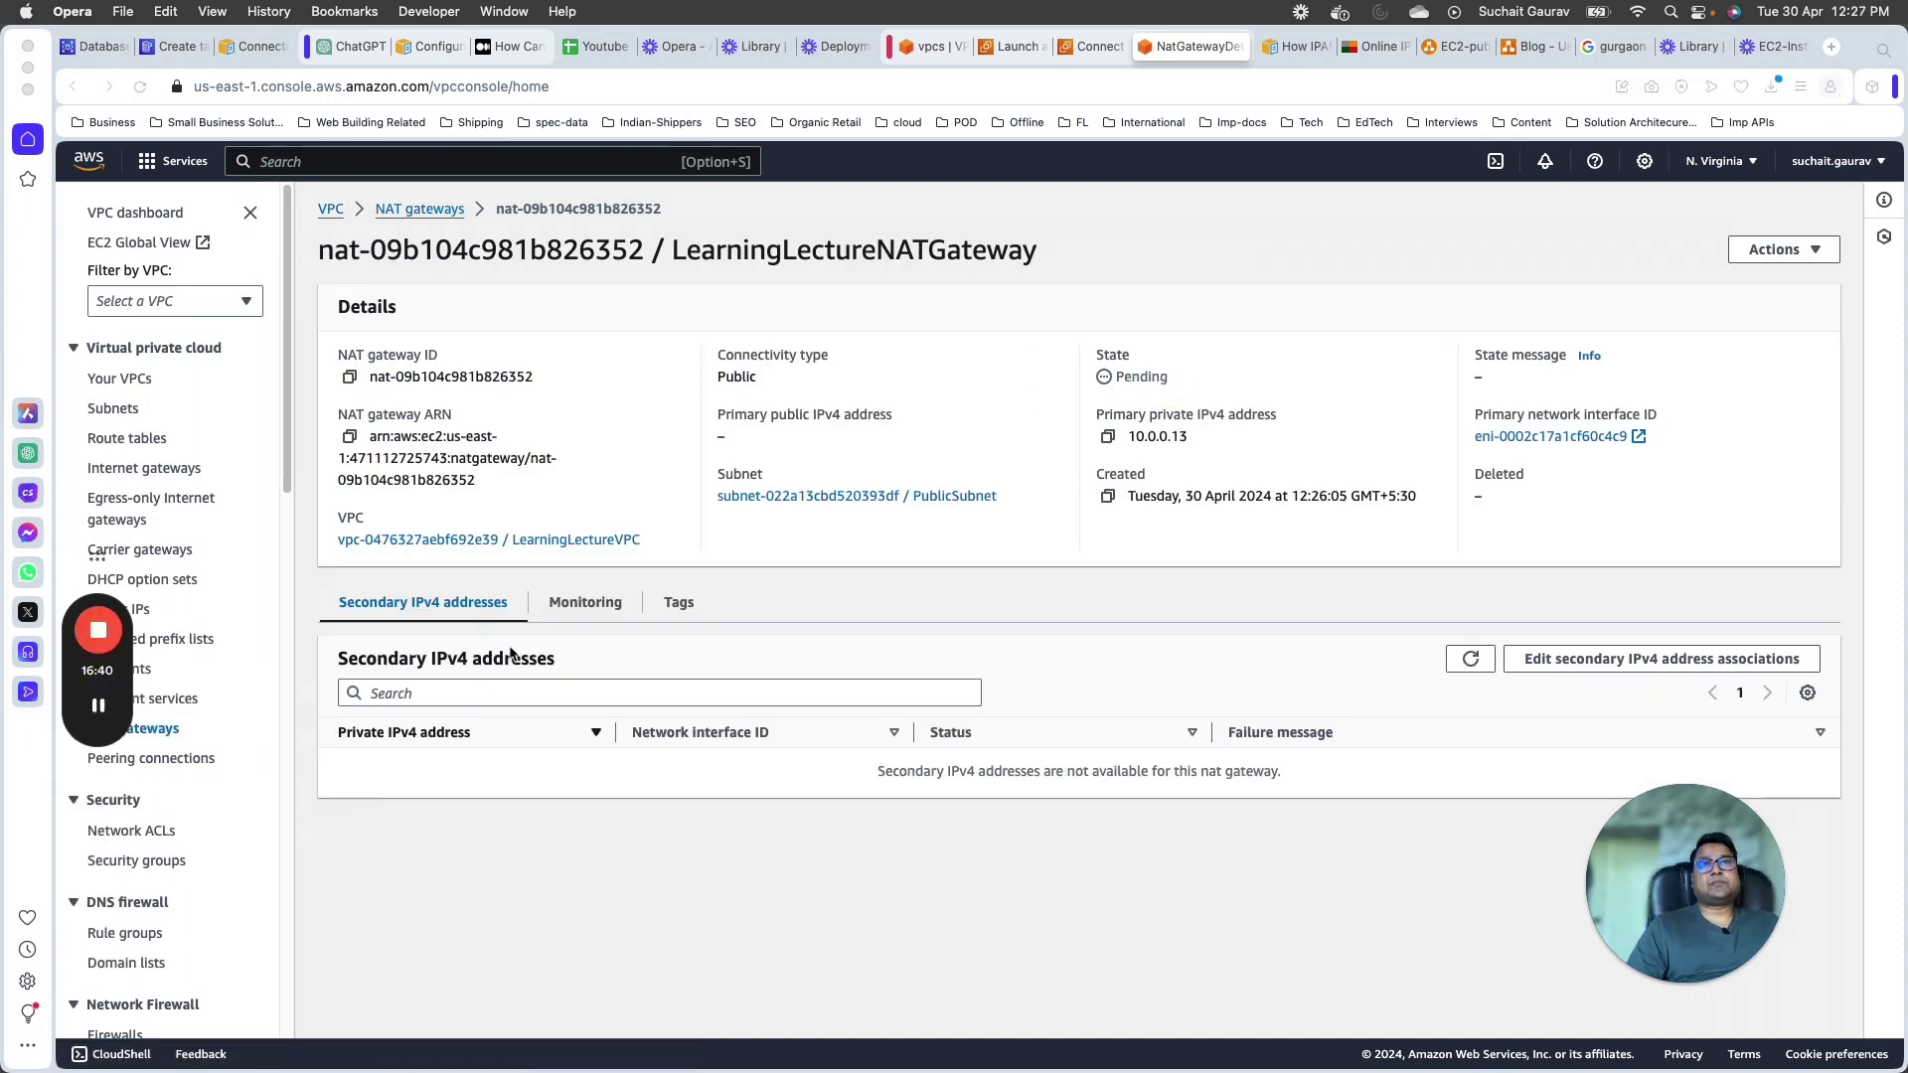
pyautogui.click(139, 88)
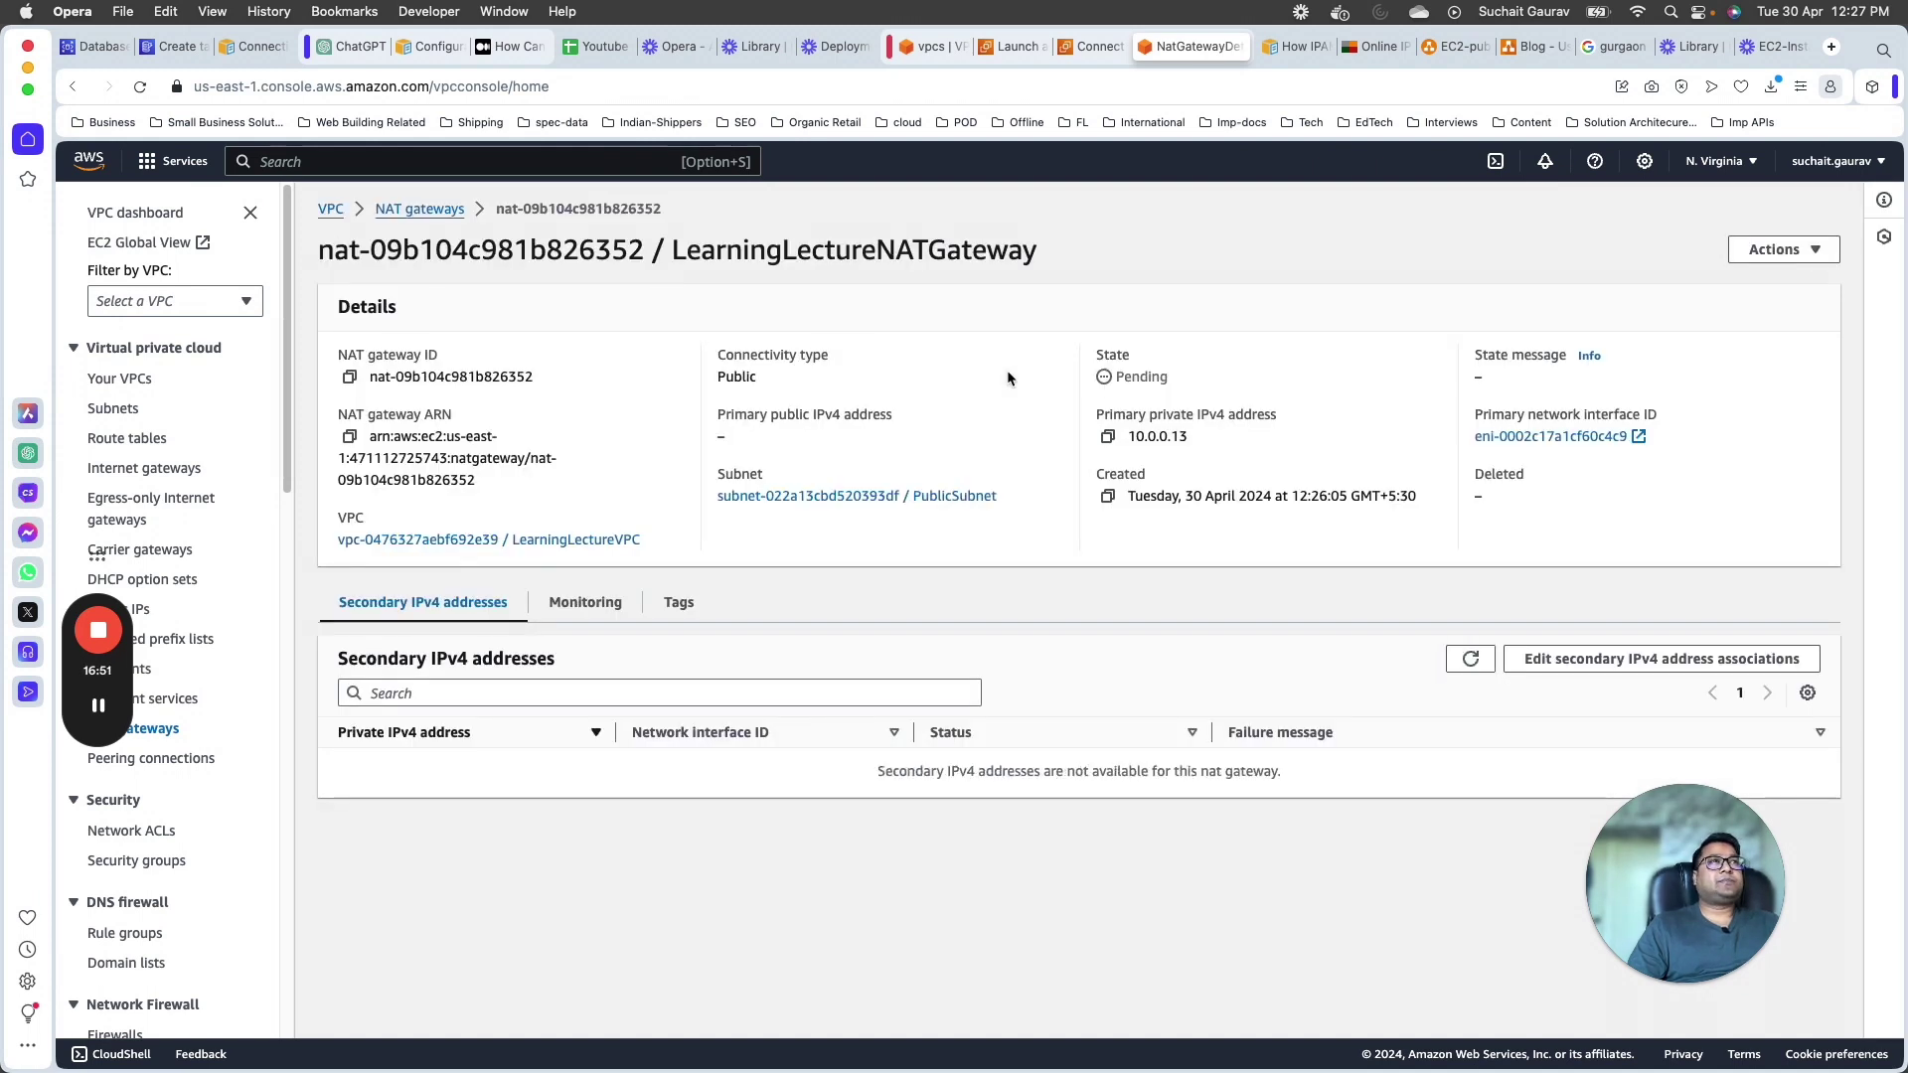
pyautogui.doubleClick(1145, 377)
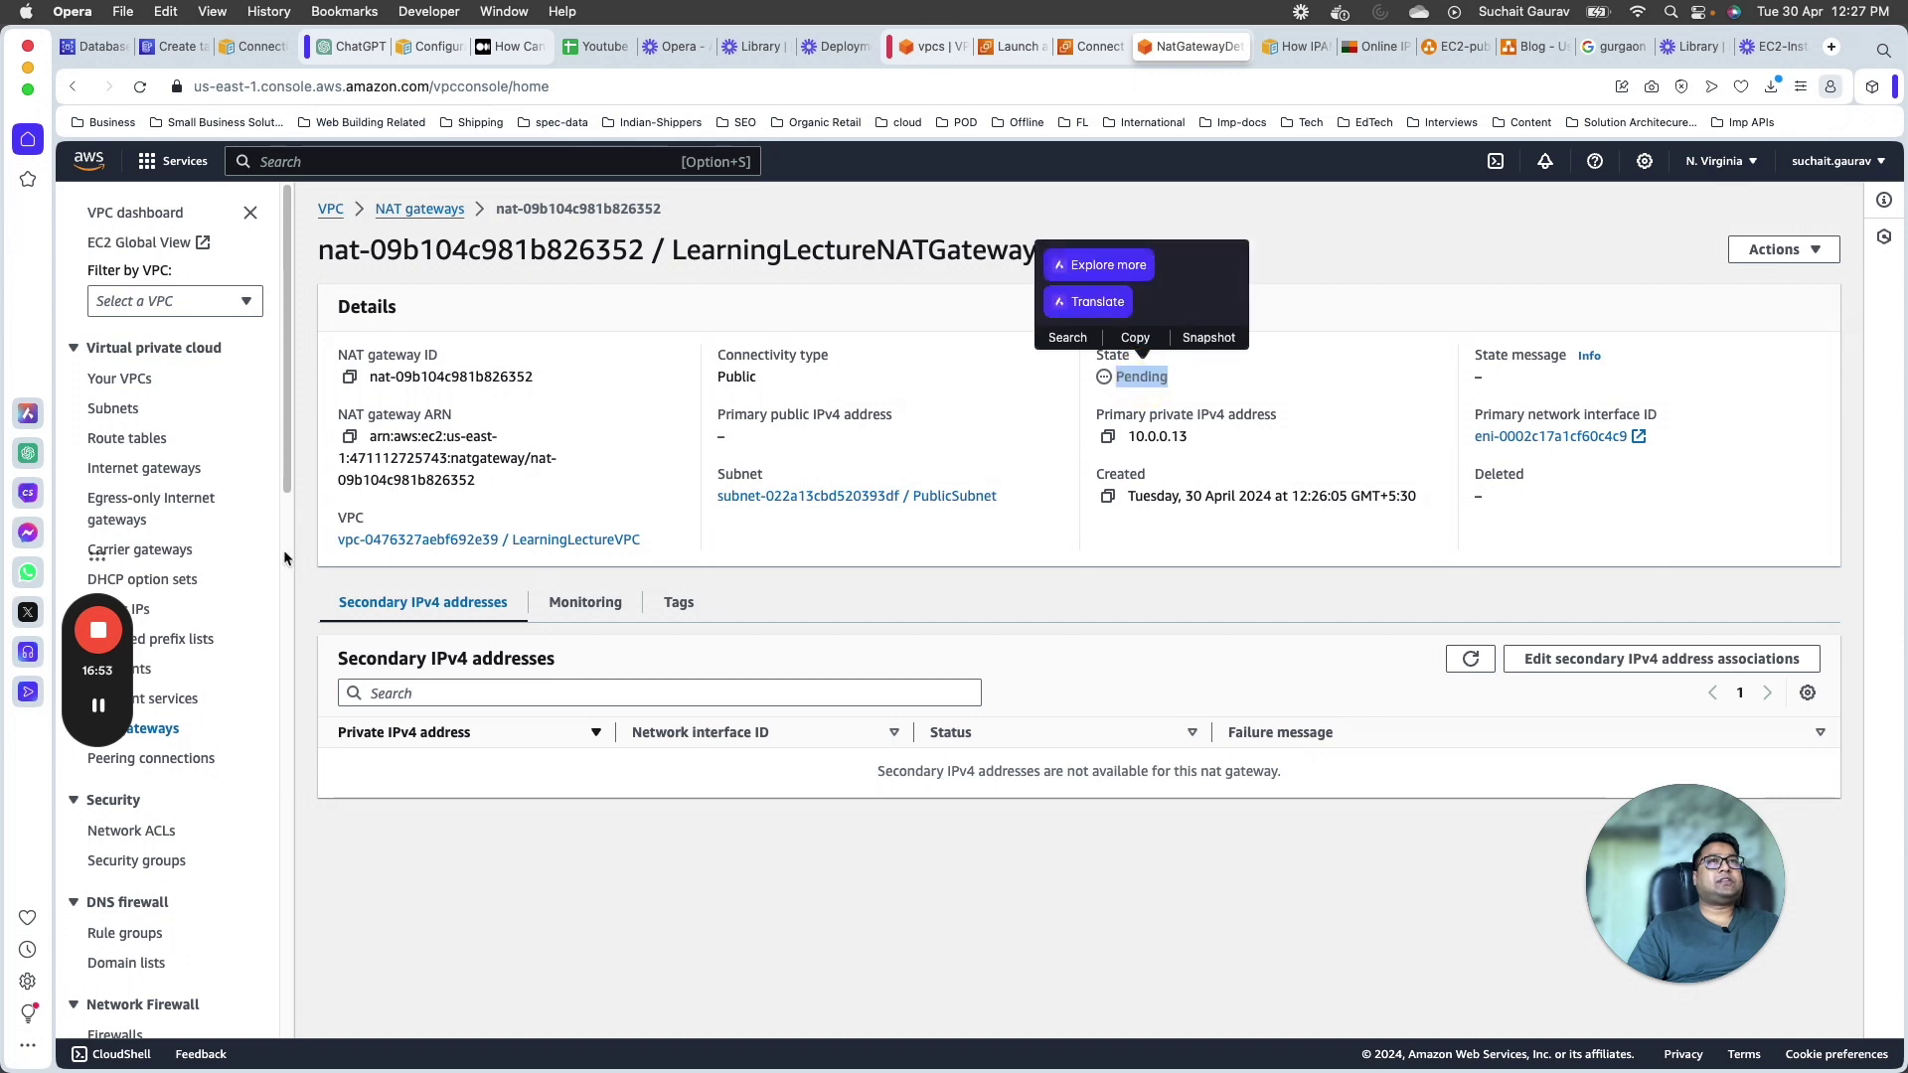
# Step: Open the details of LearningLectureVPC and examine the subnets, route tables and network connections in its resource map
pyautogui.click(127, 440)
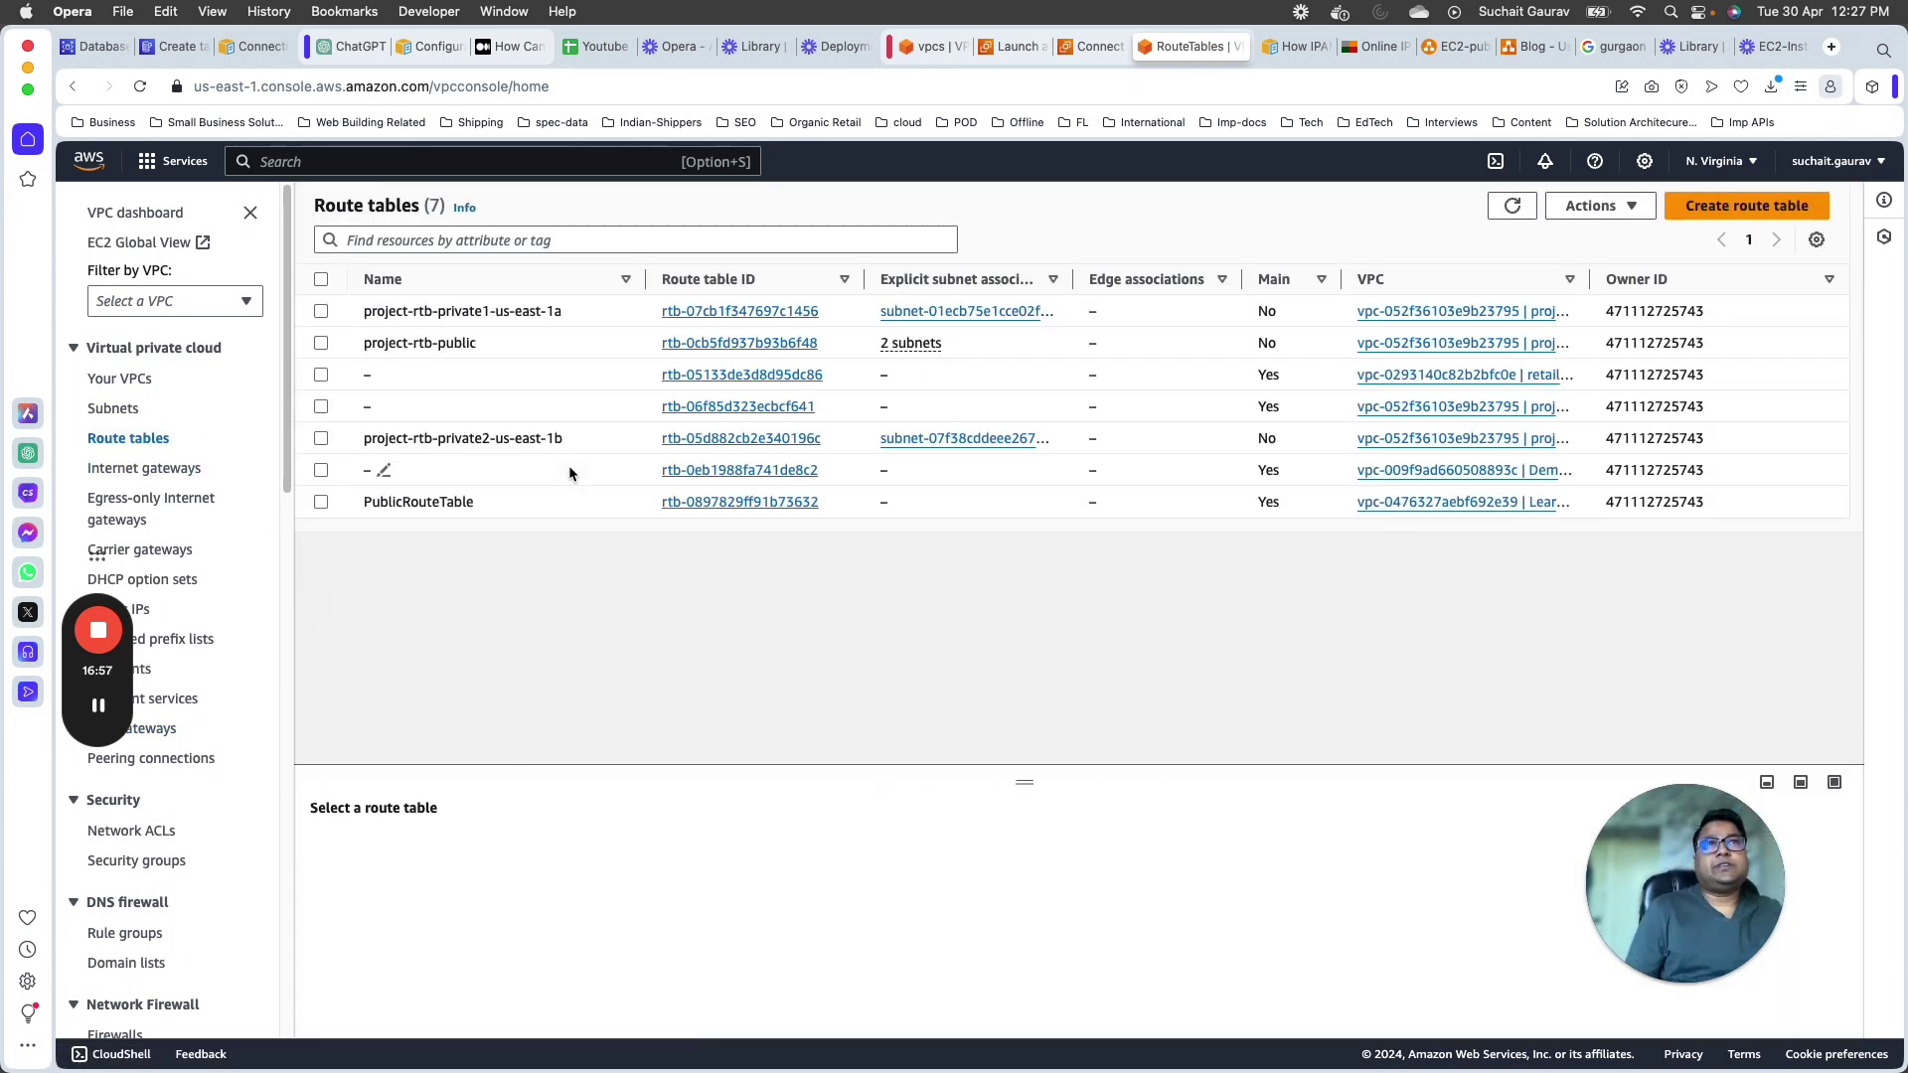
pyautogui.click(123, 379)
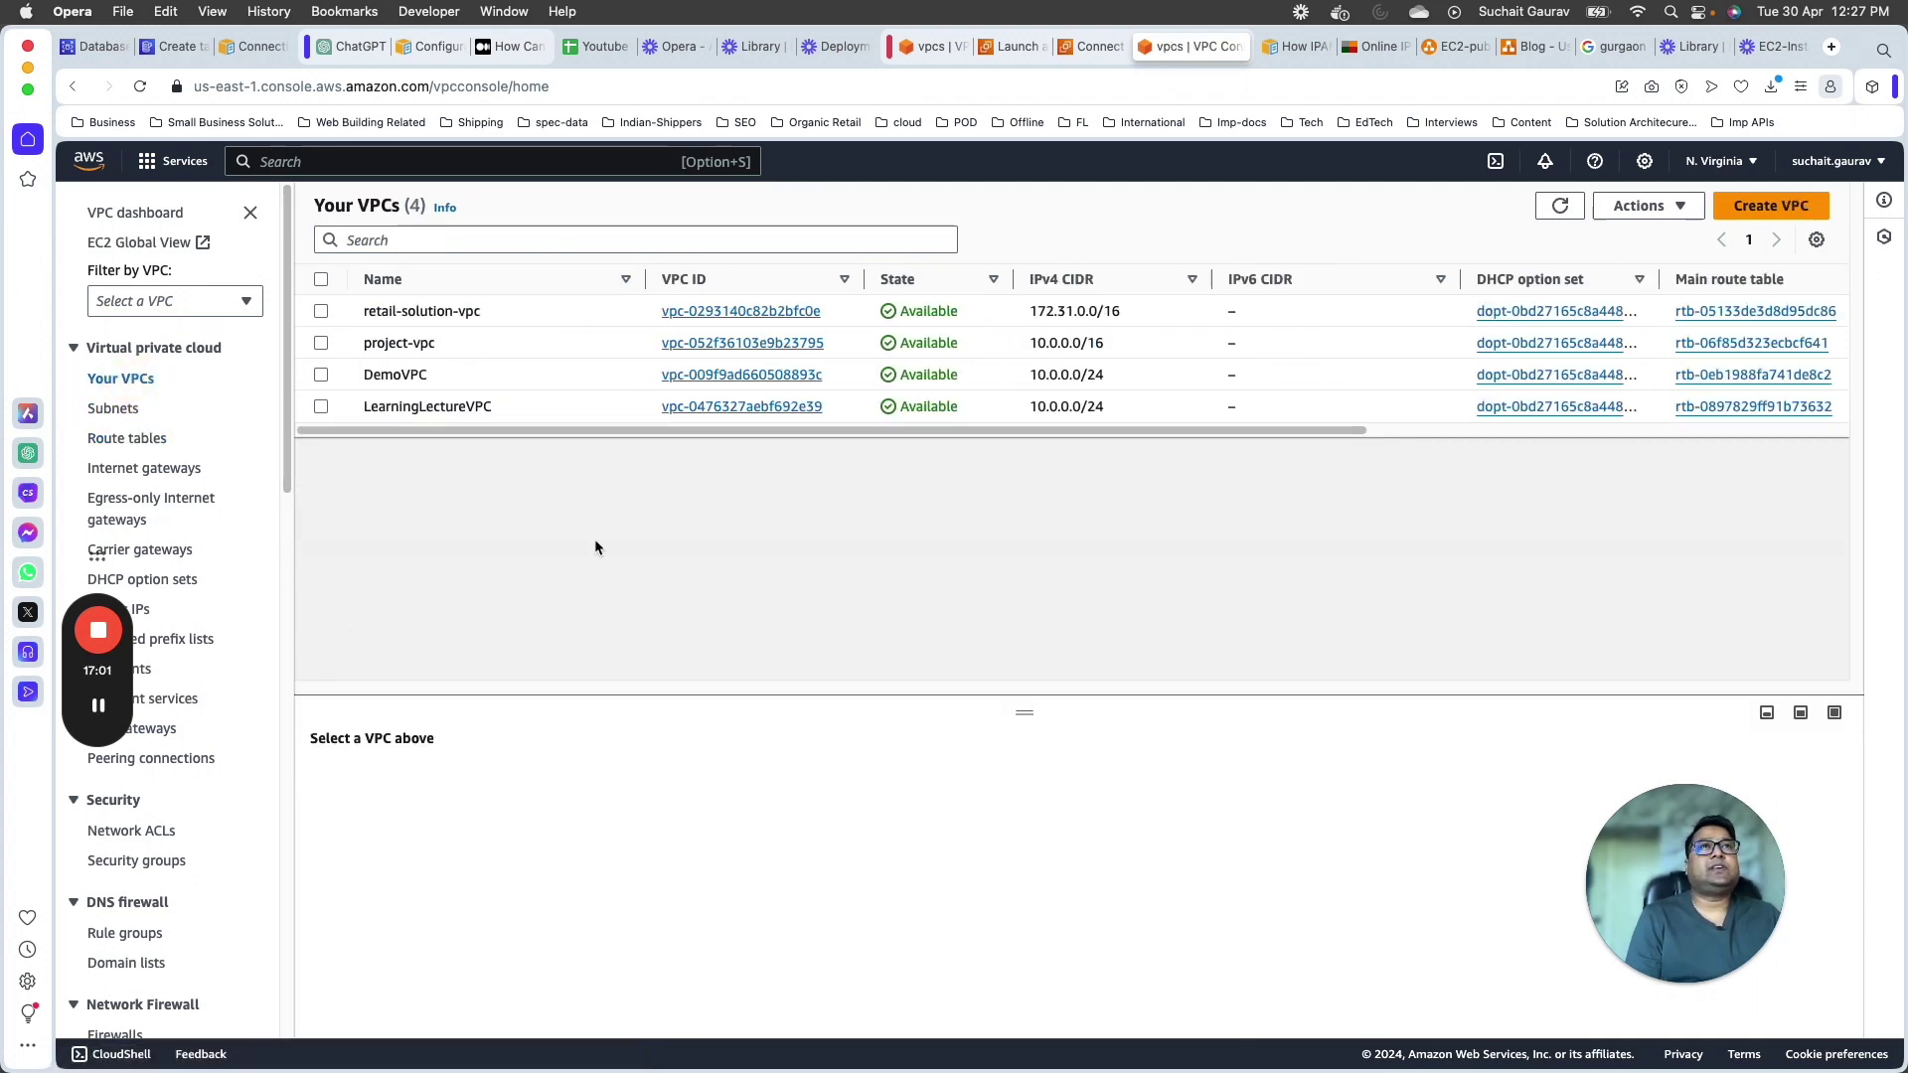
pyautogui.click(741, 406)
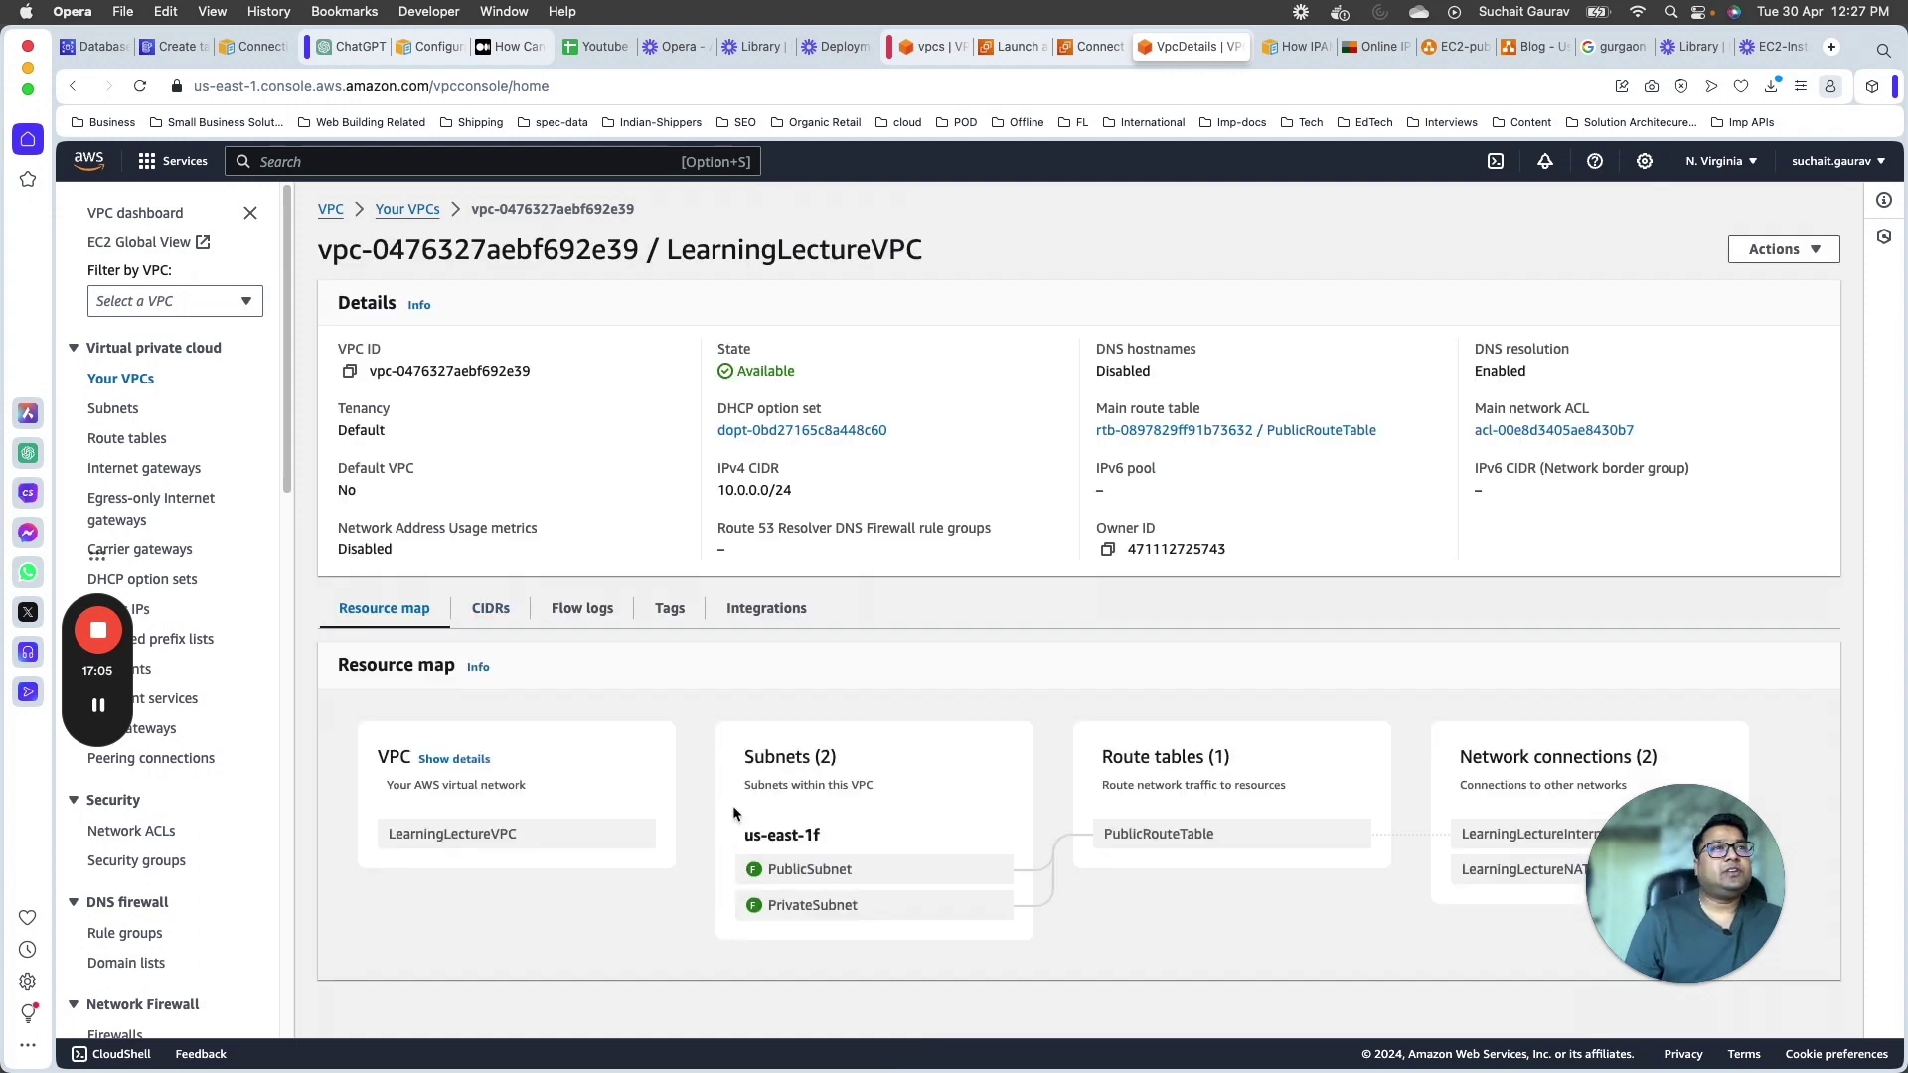
pyautogui.moveTo(1610, 895); pyautogui.dragTo(206, 952)
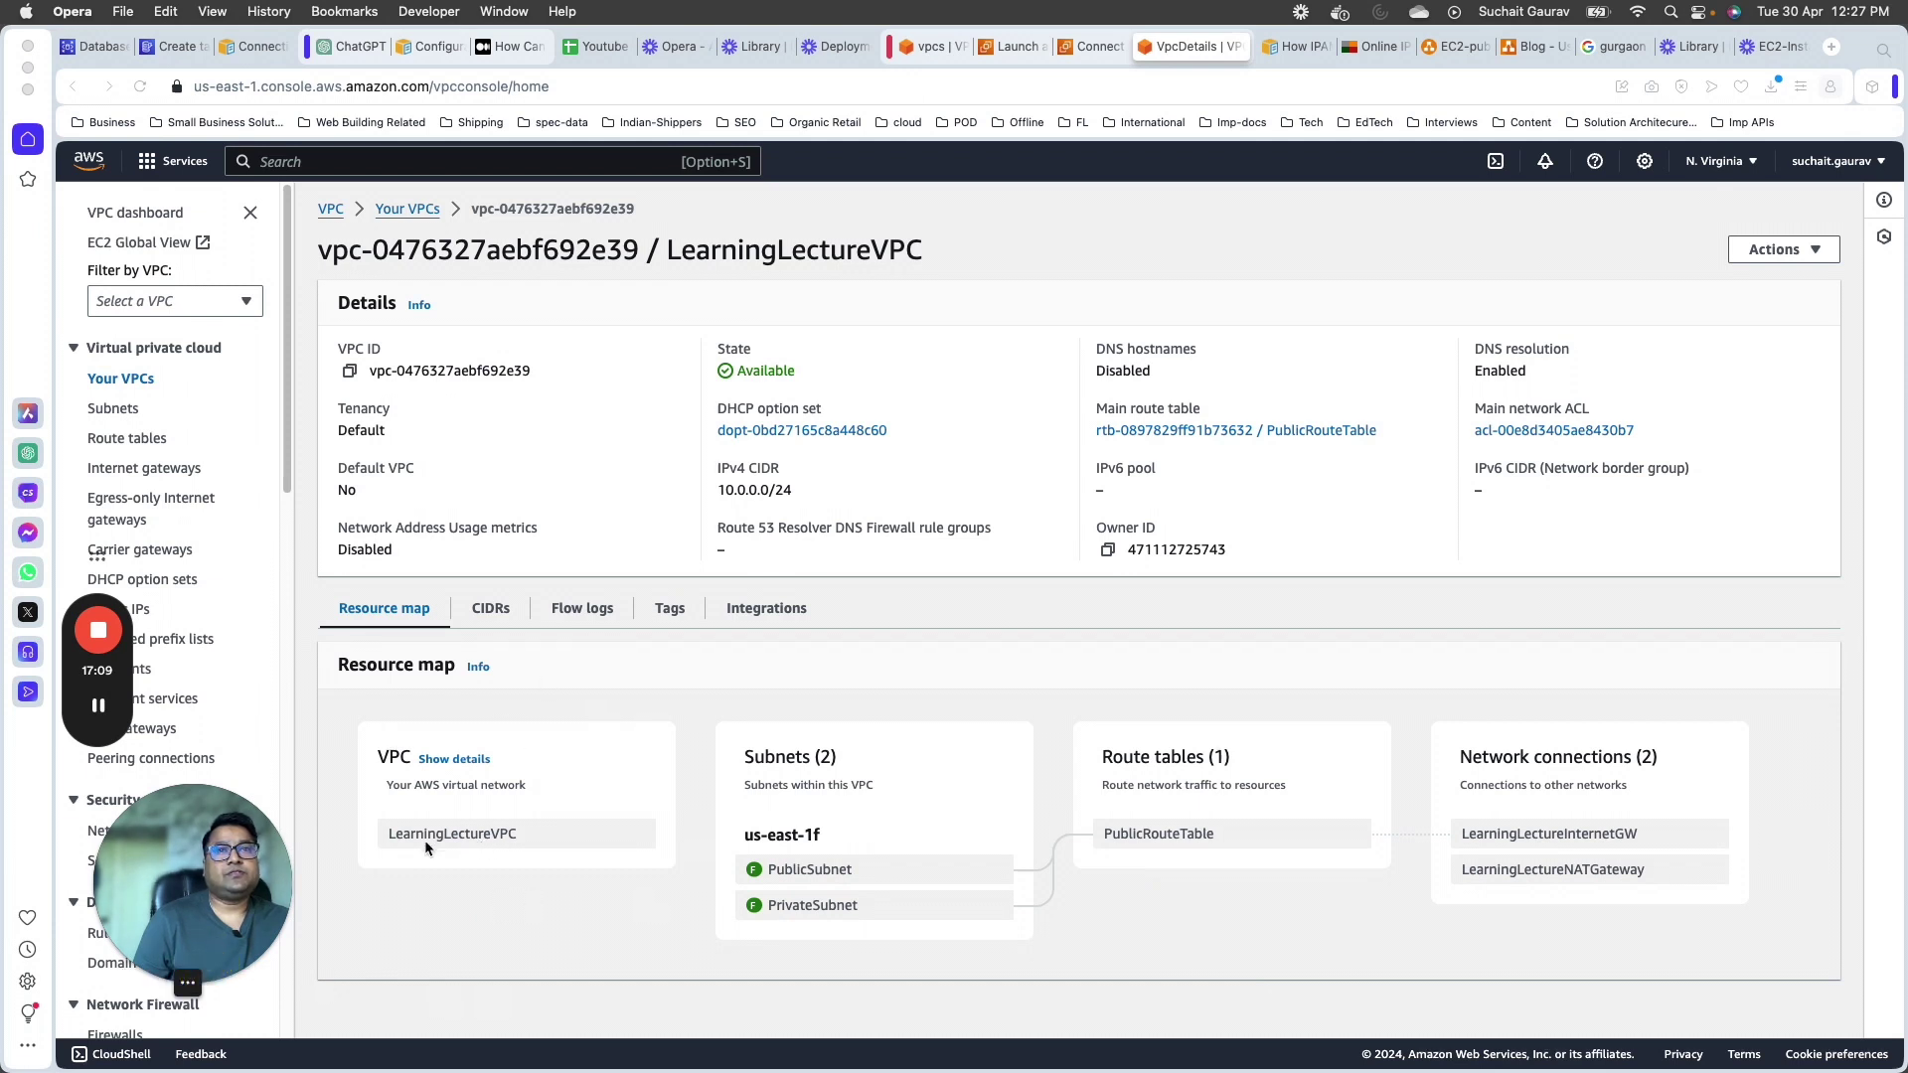
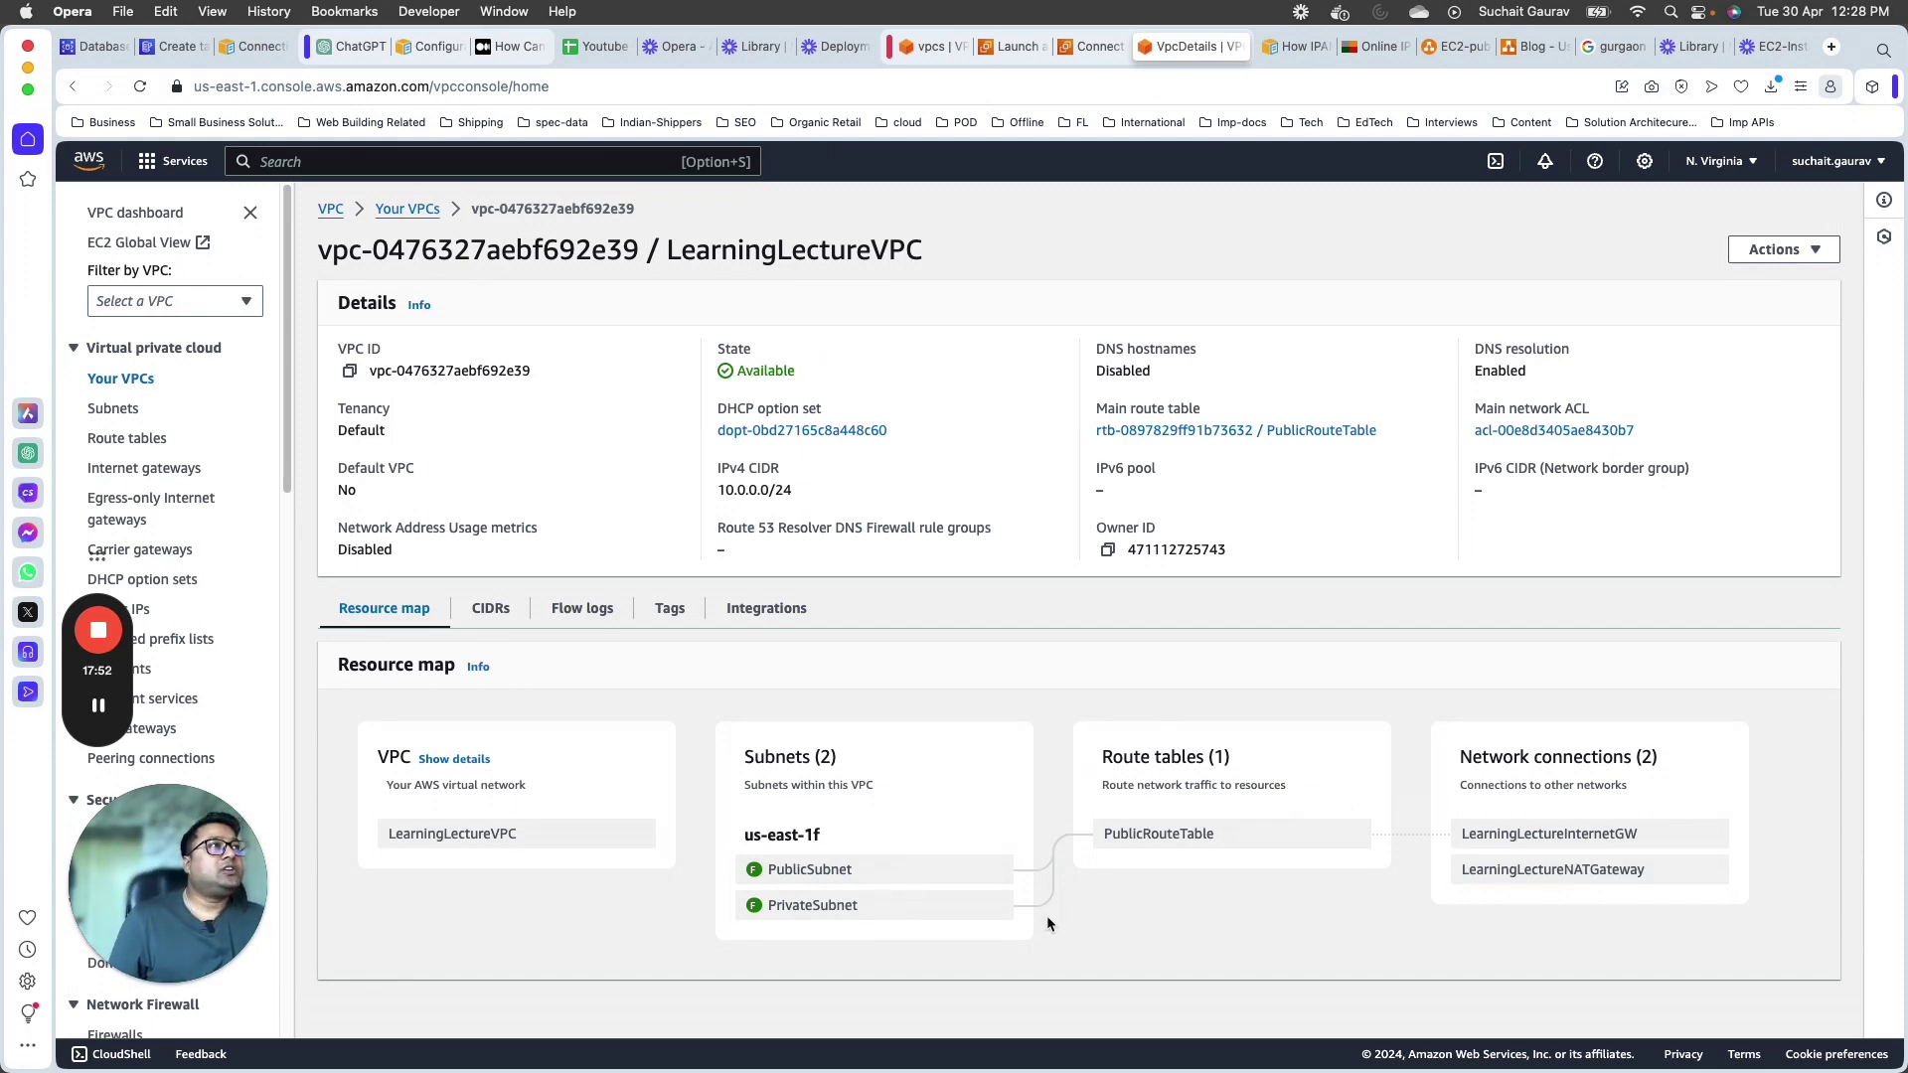
# Step: Create a route table named PrivateRouteTable in LearningLectureVPC
pyautogui.click(111, 438)
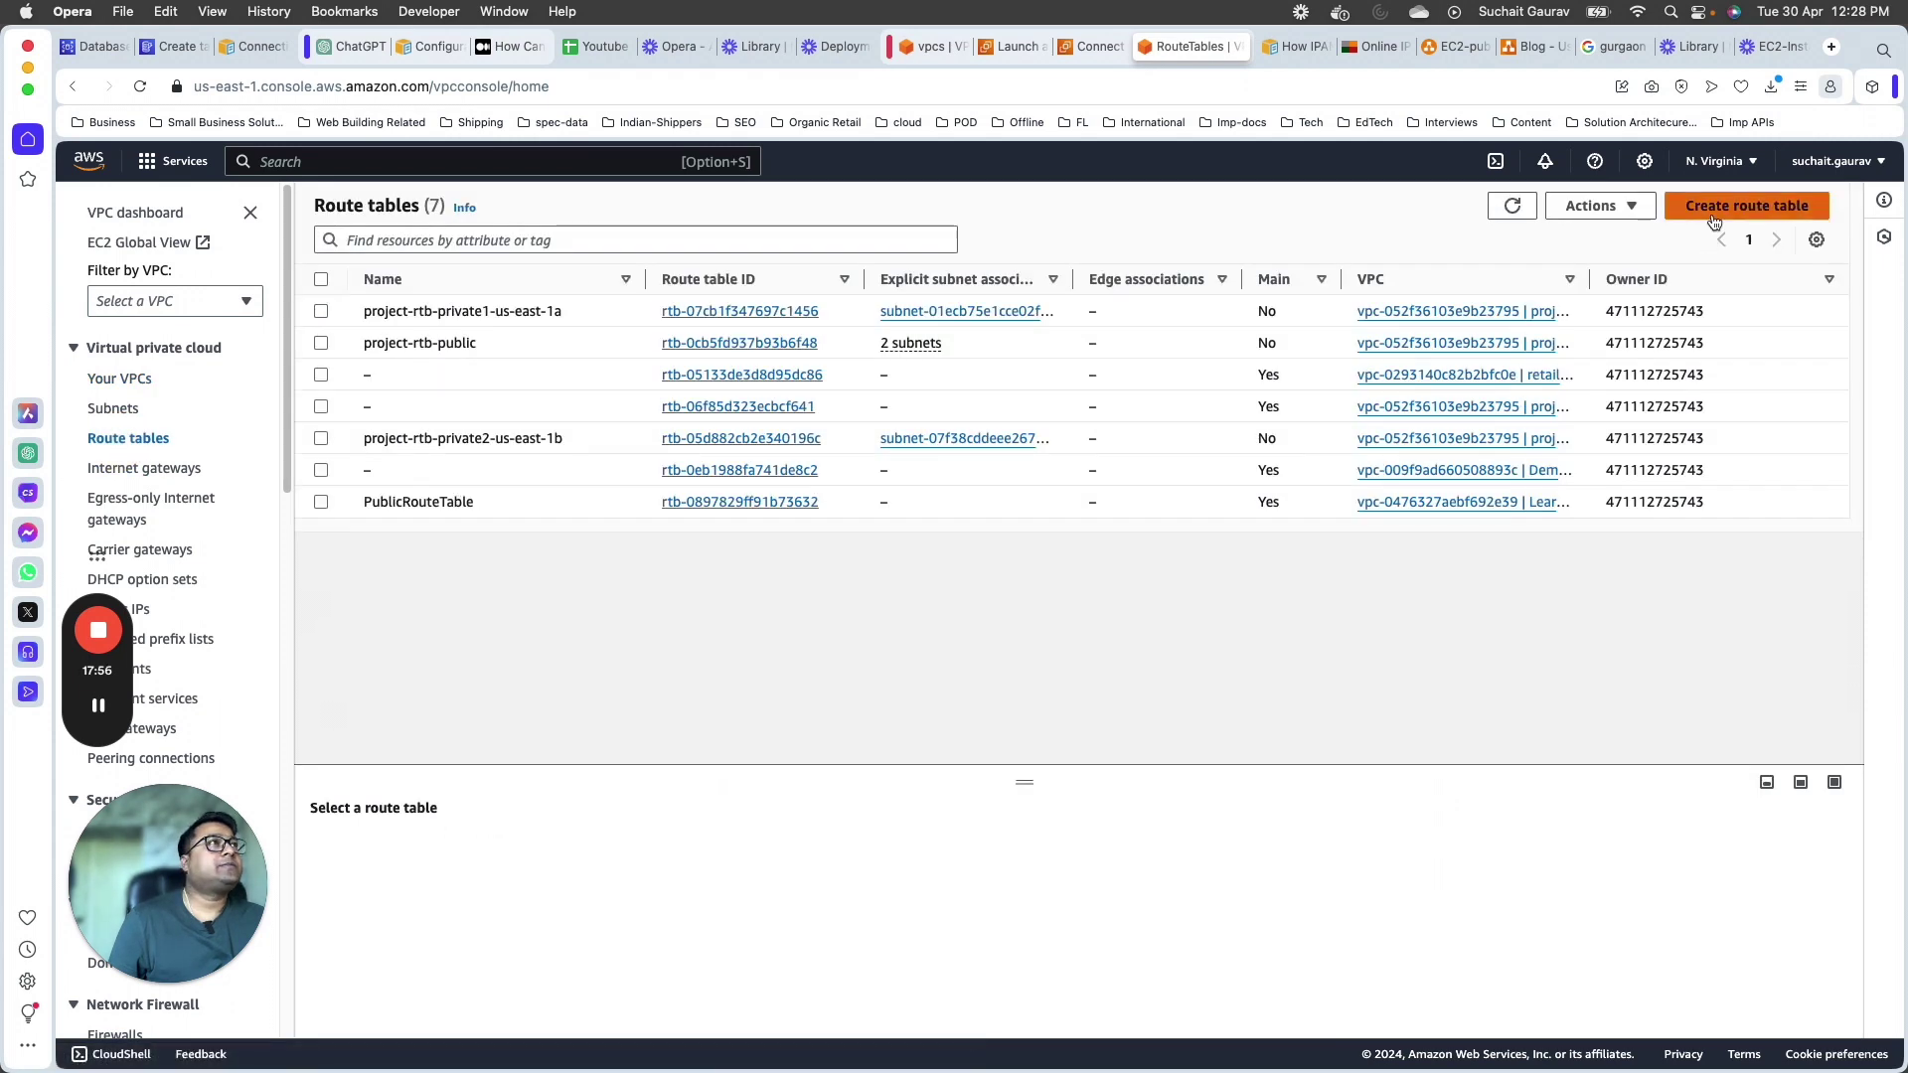
pyautogui.click(1747, 206)
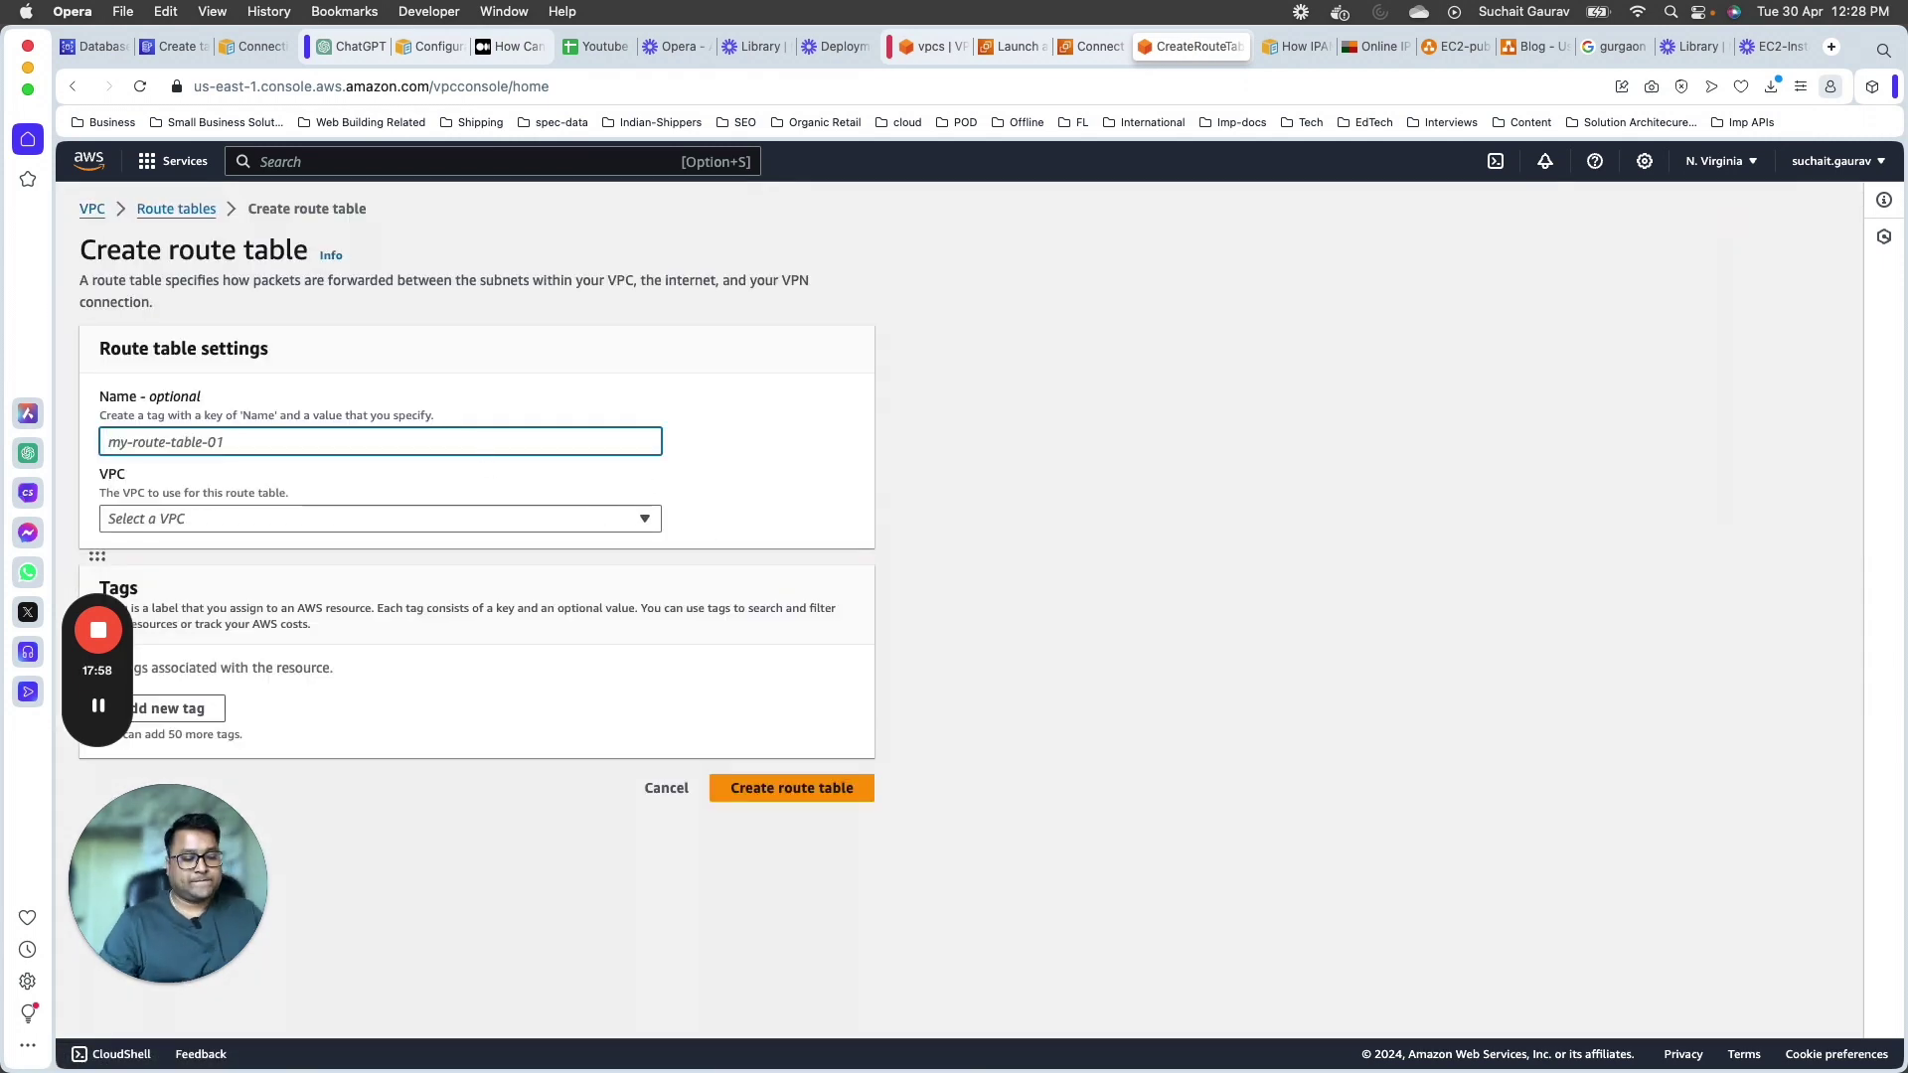
pyautogui.write('PrivateRouteTable')
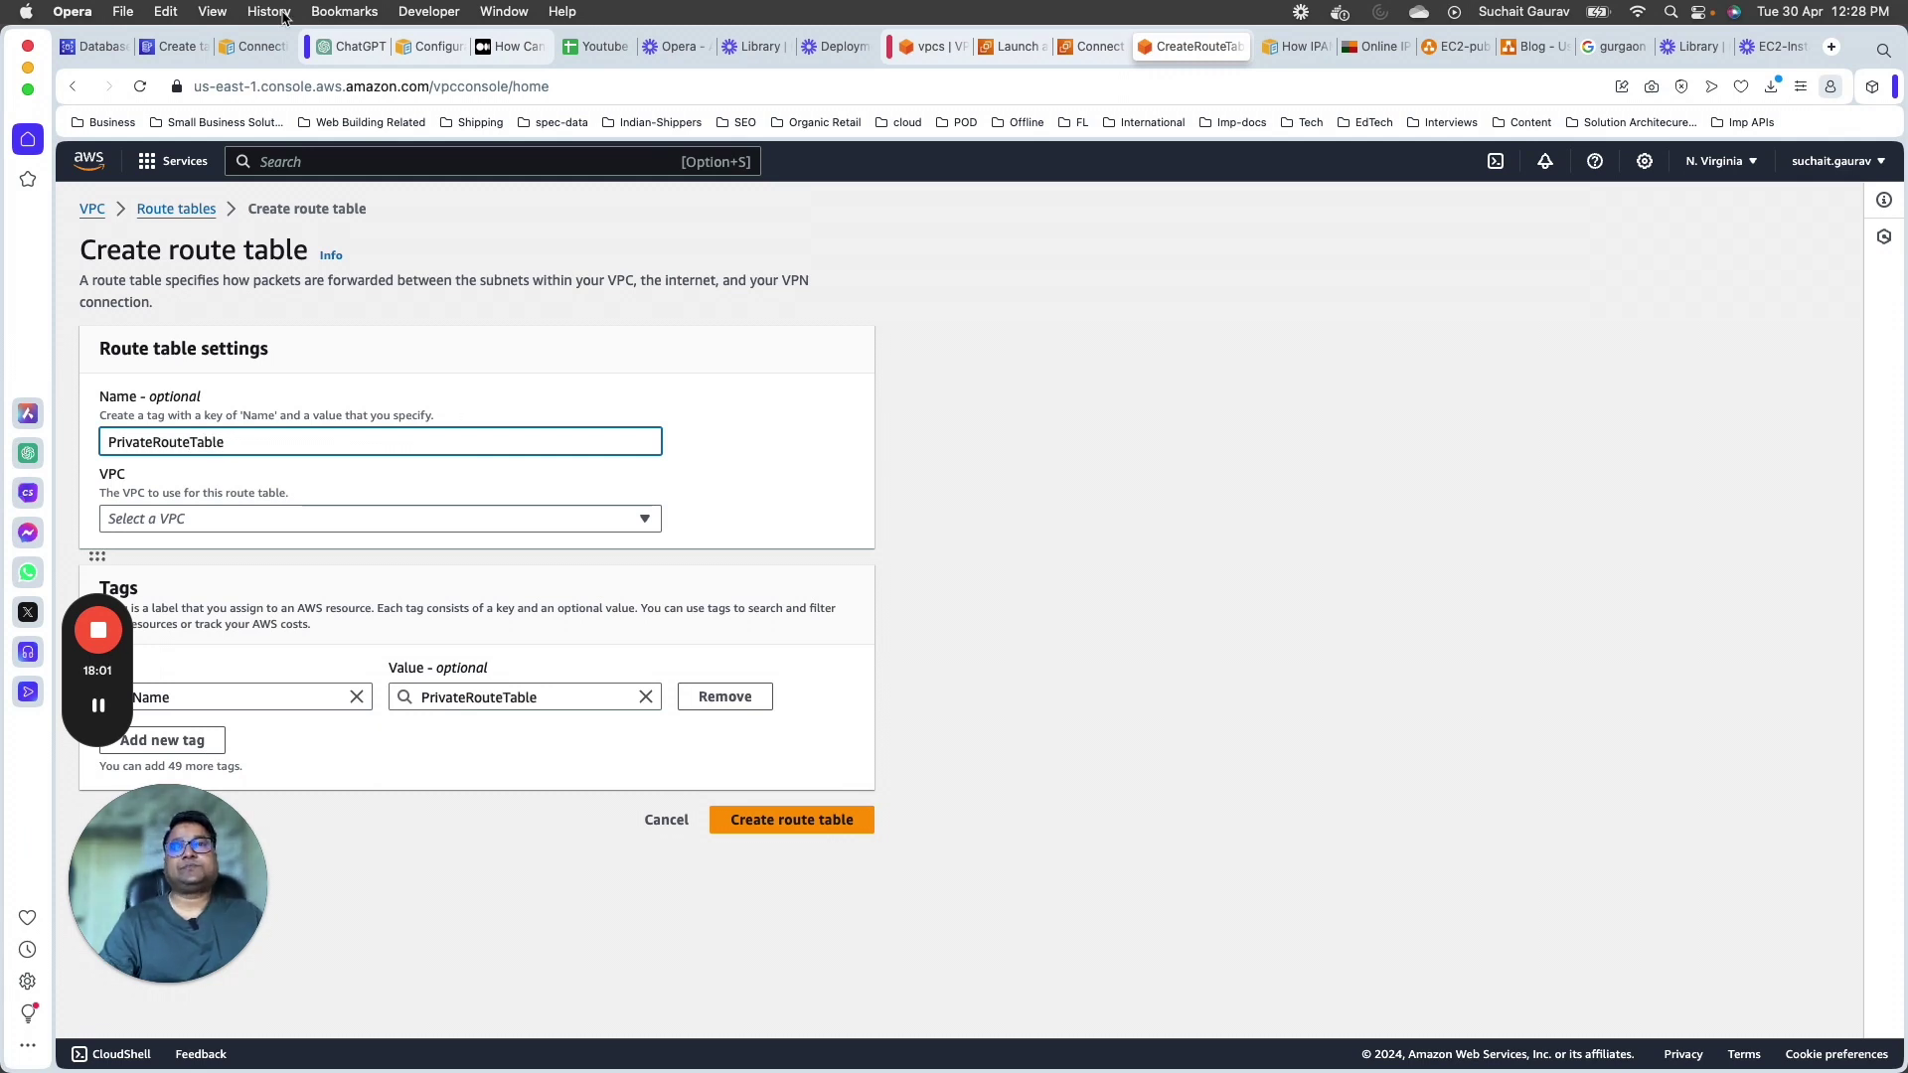
pyautogui.moveTo(100, 681)
pyautogui.click(98, 932)
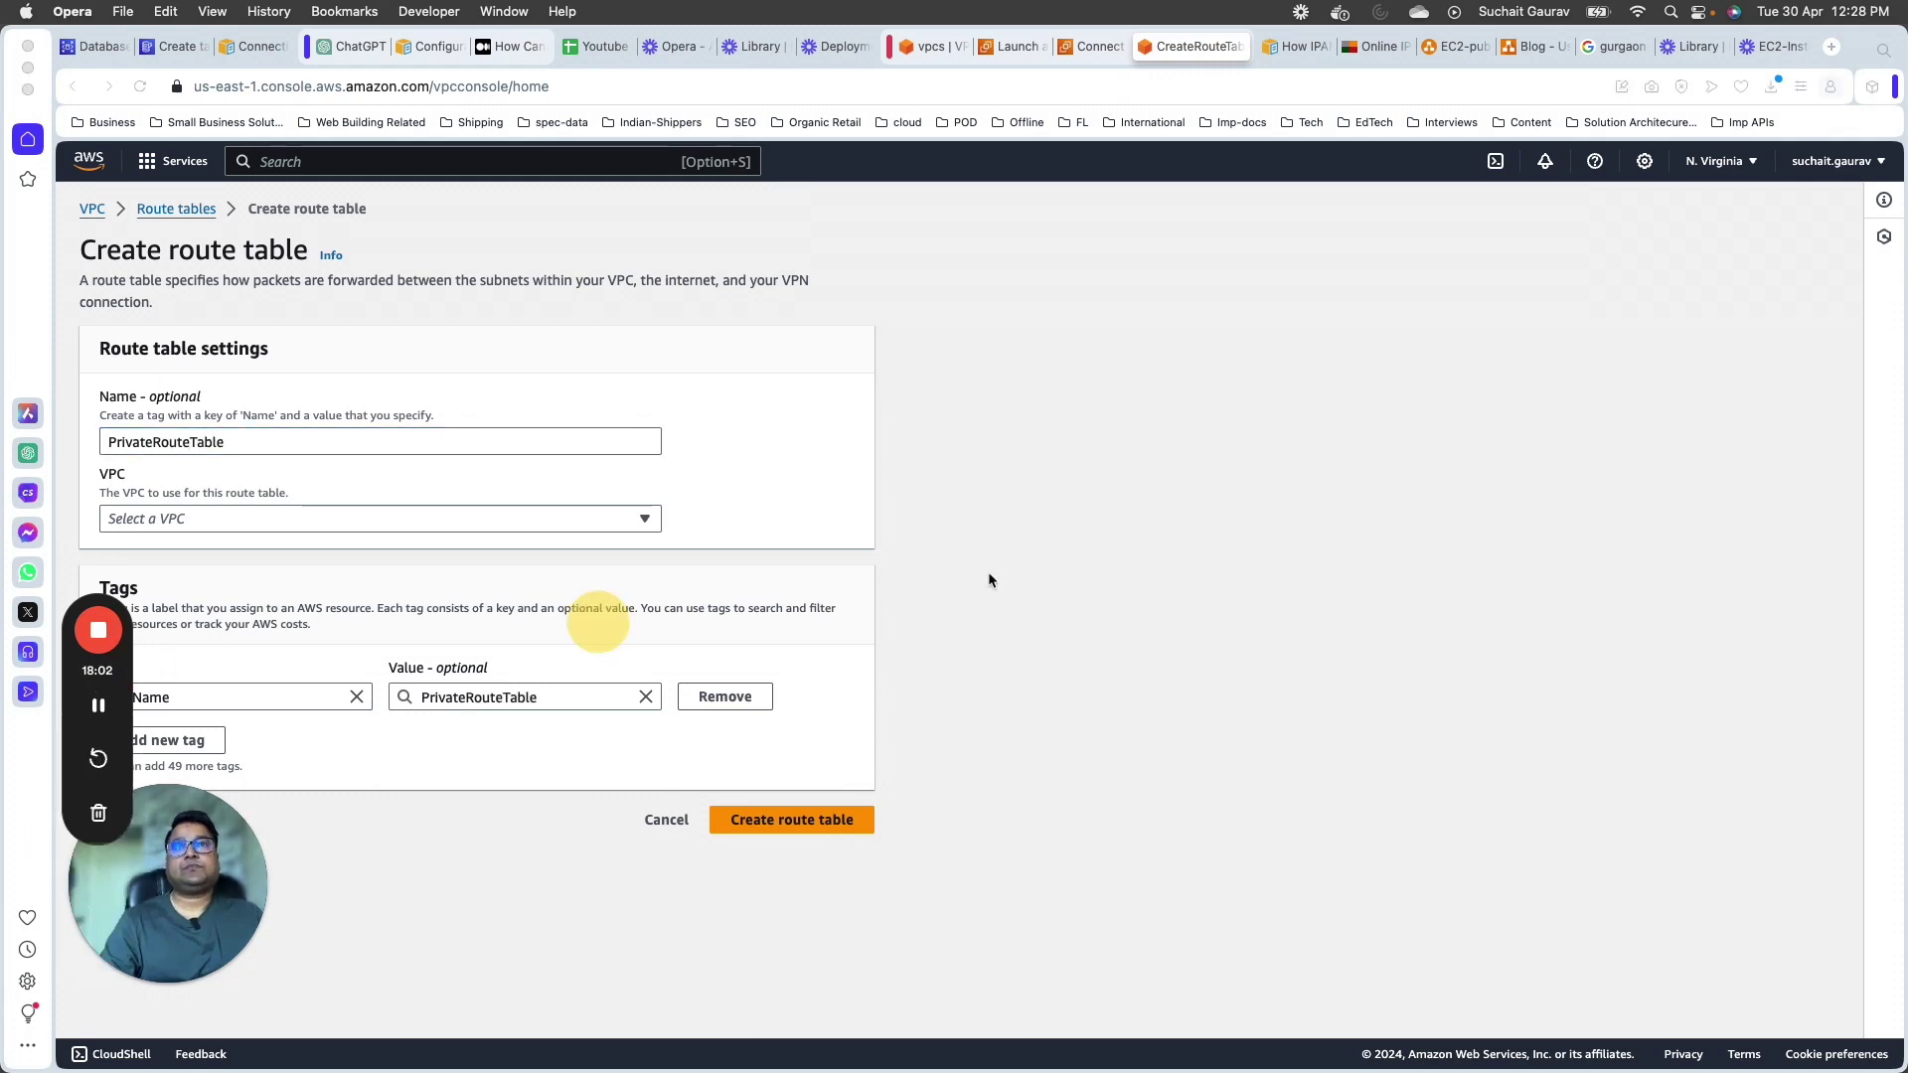
pyautogui.moveTo(70, 677); pyautogui.dragTo(1715, 313)
pyautogui.moveTo(145, 838); pyautogui.dragTo(1699, 820)
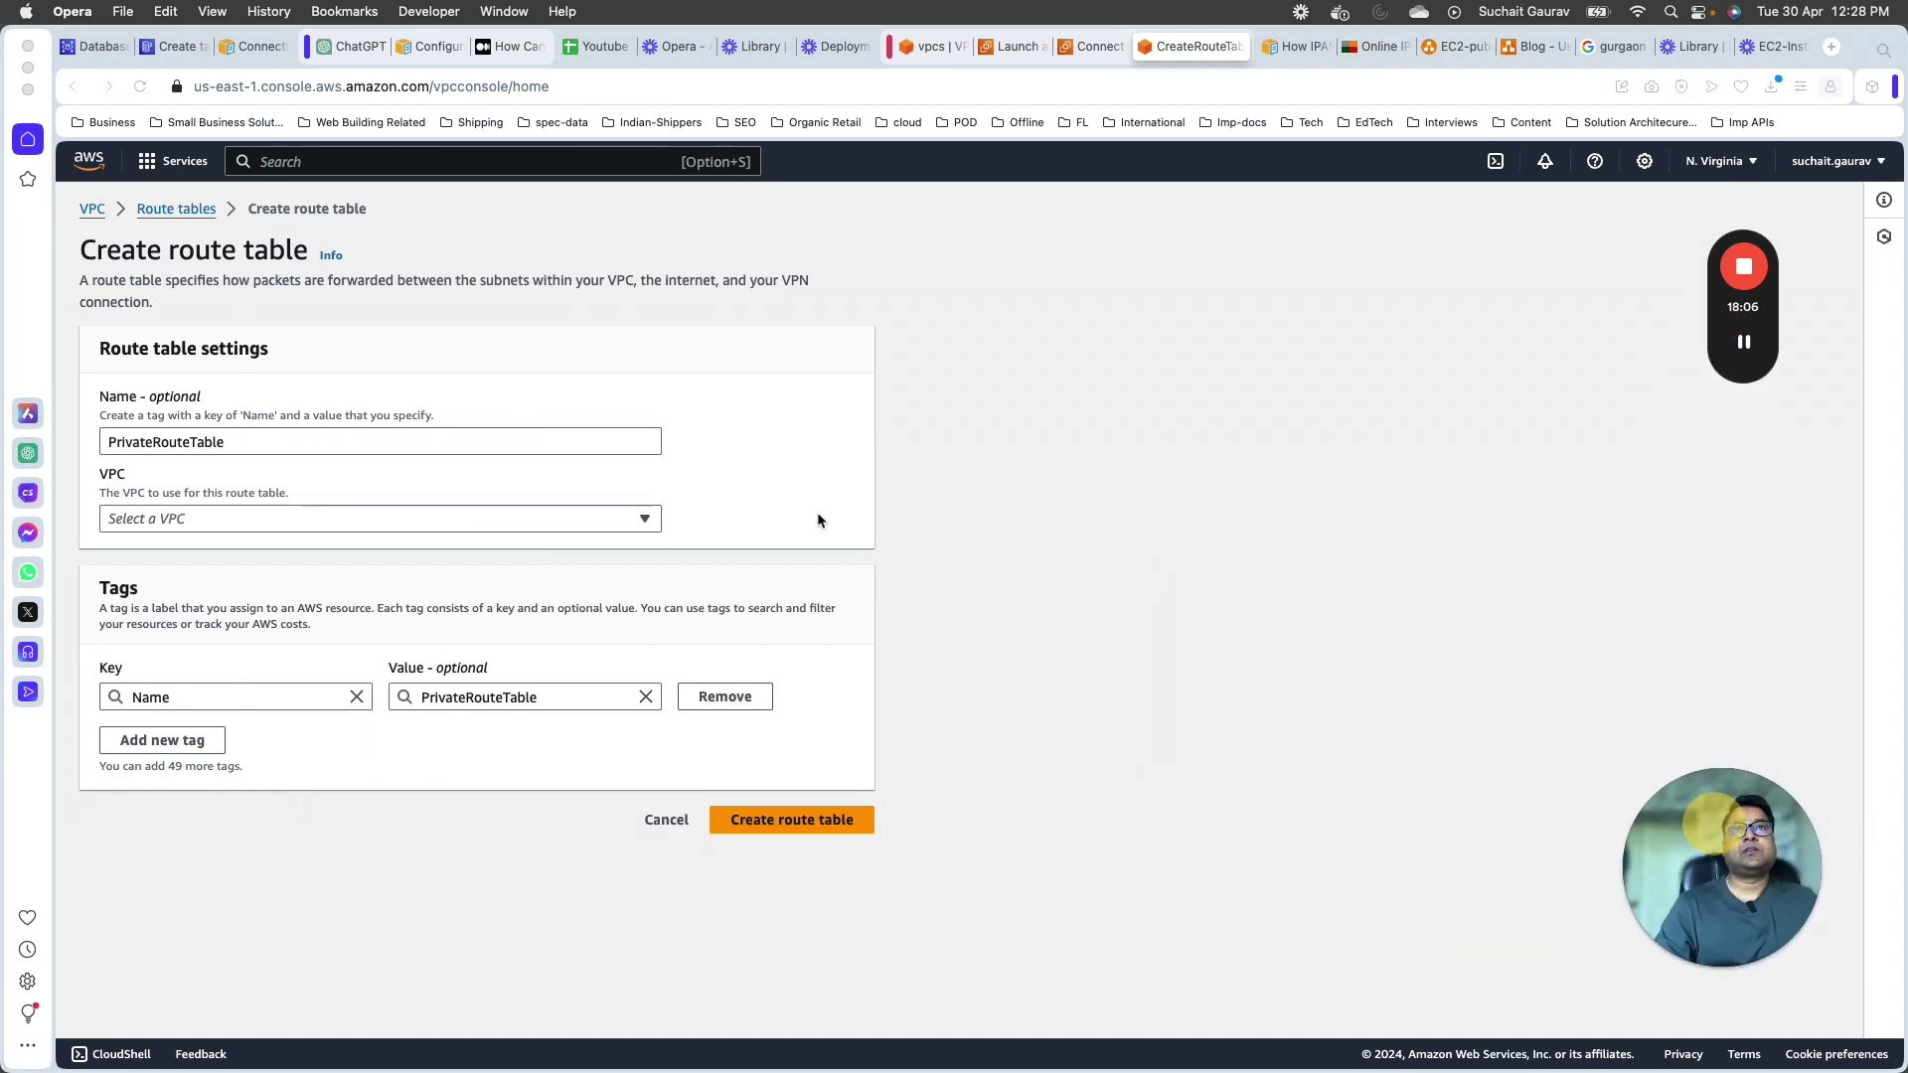
pyautogui.click(322, 513)
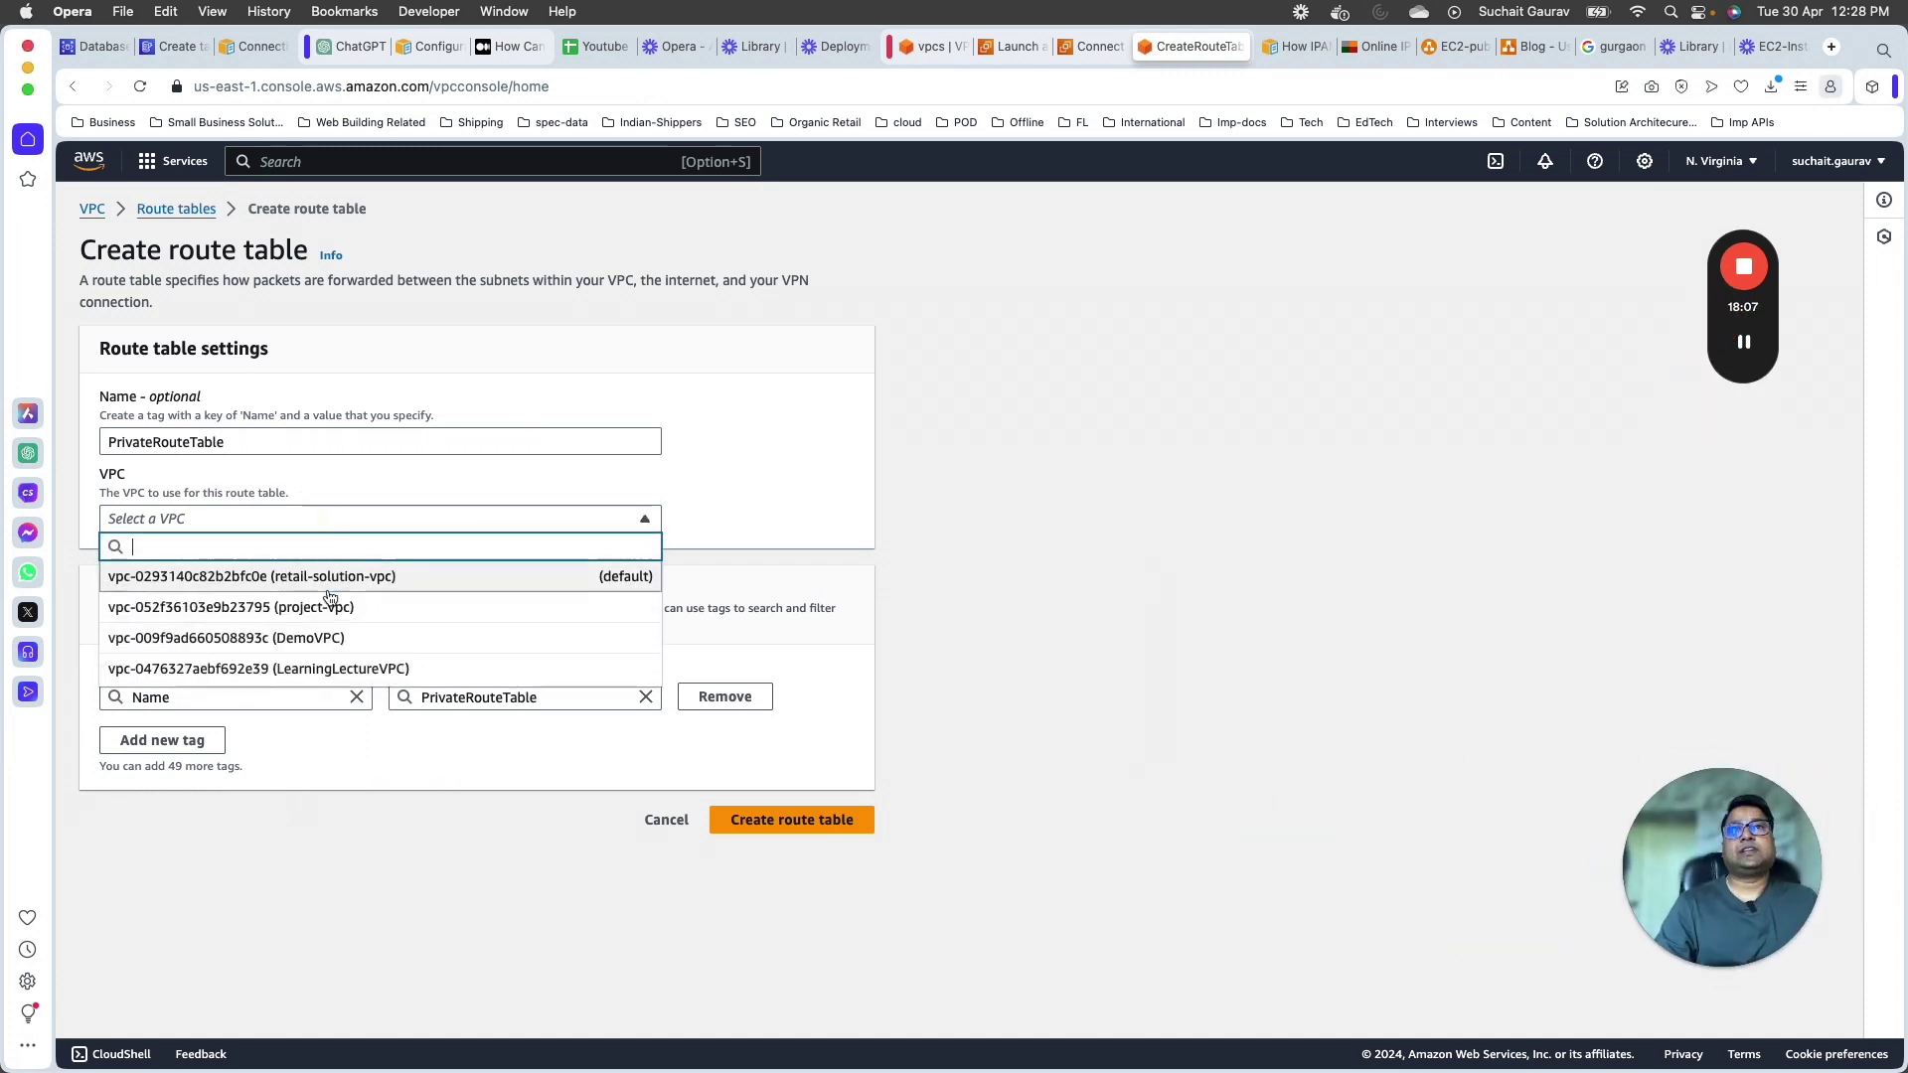
pyautogui.click(273, 664)
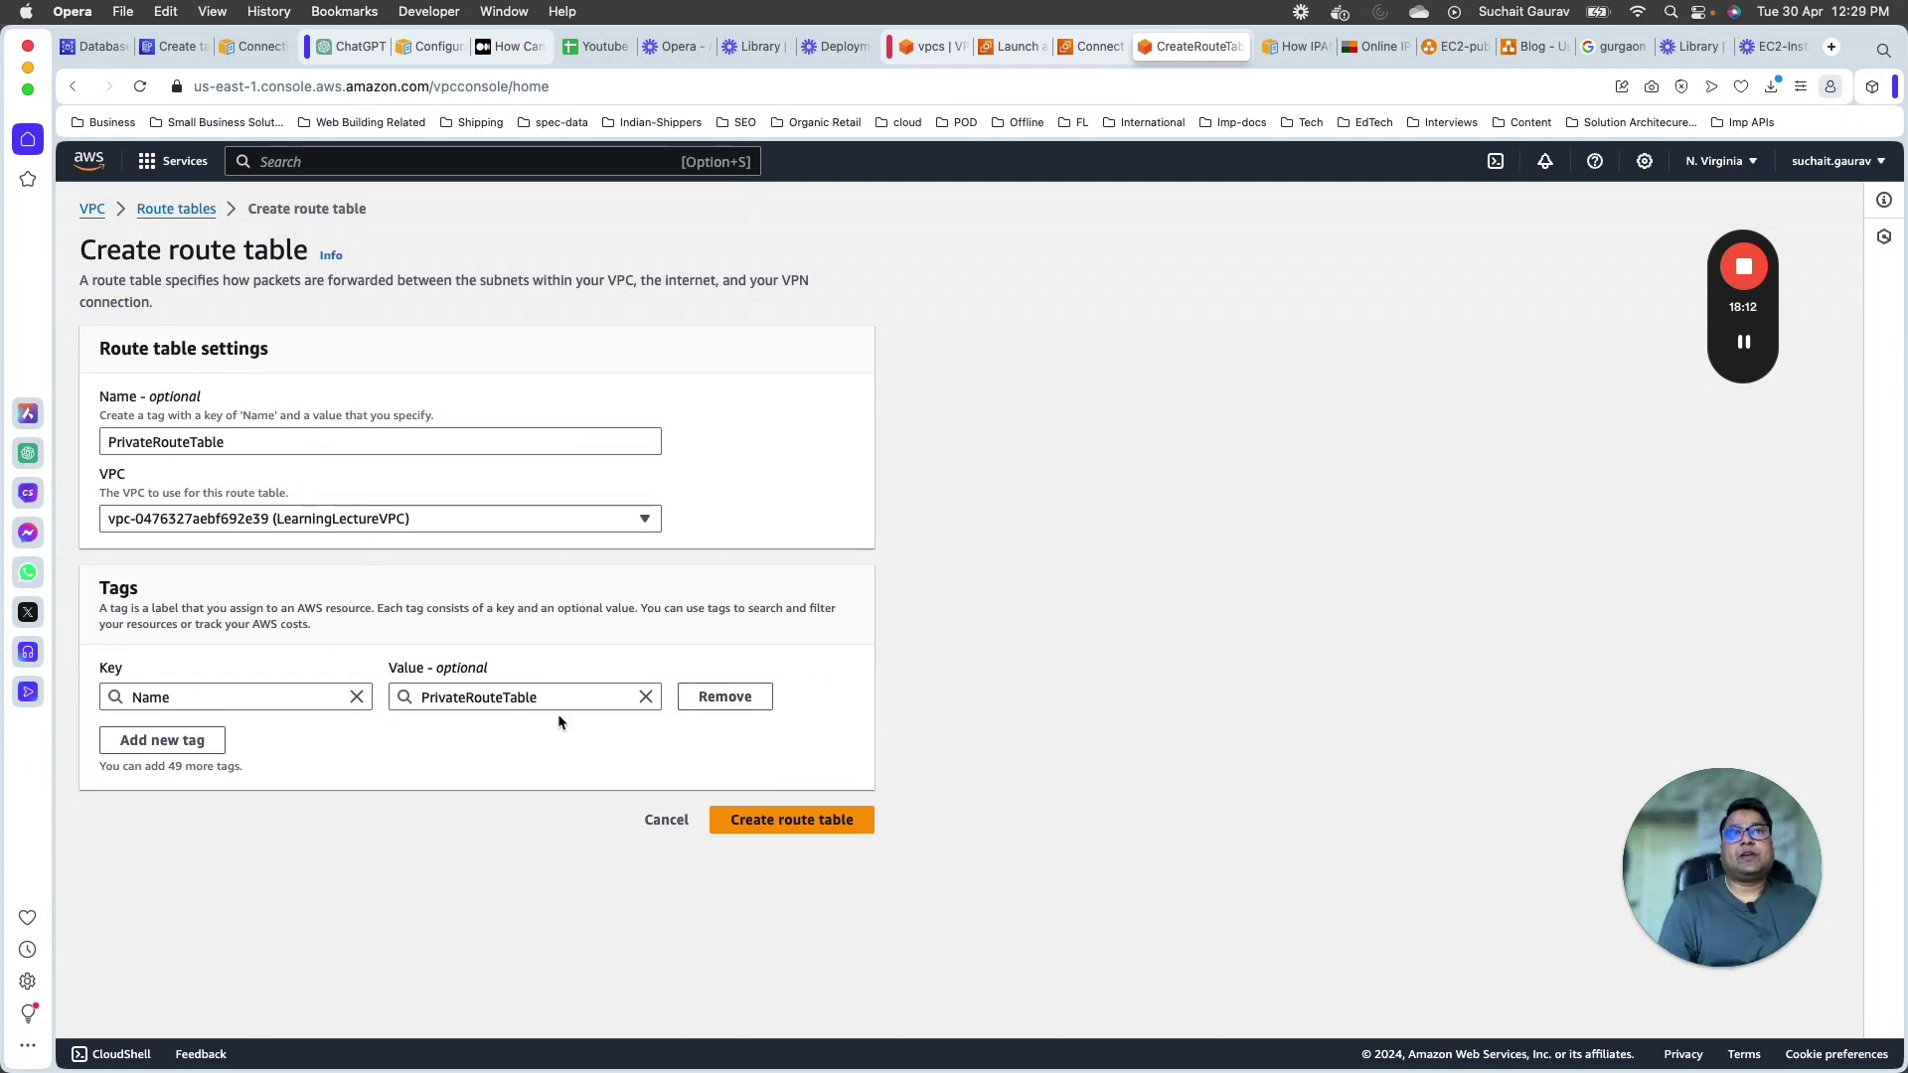
pyautogui.click(780, 821)
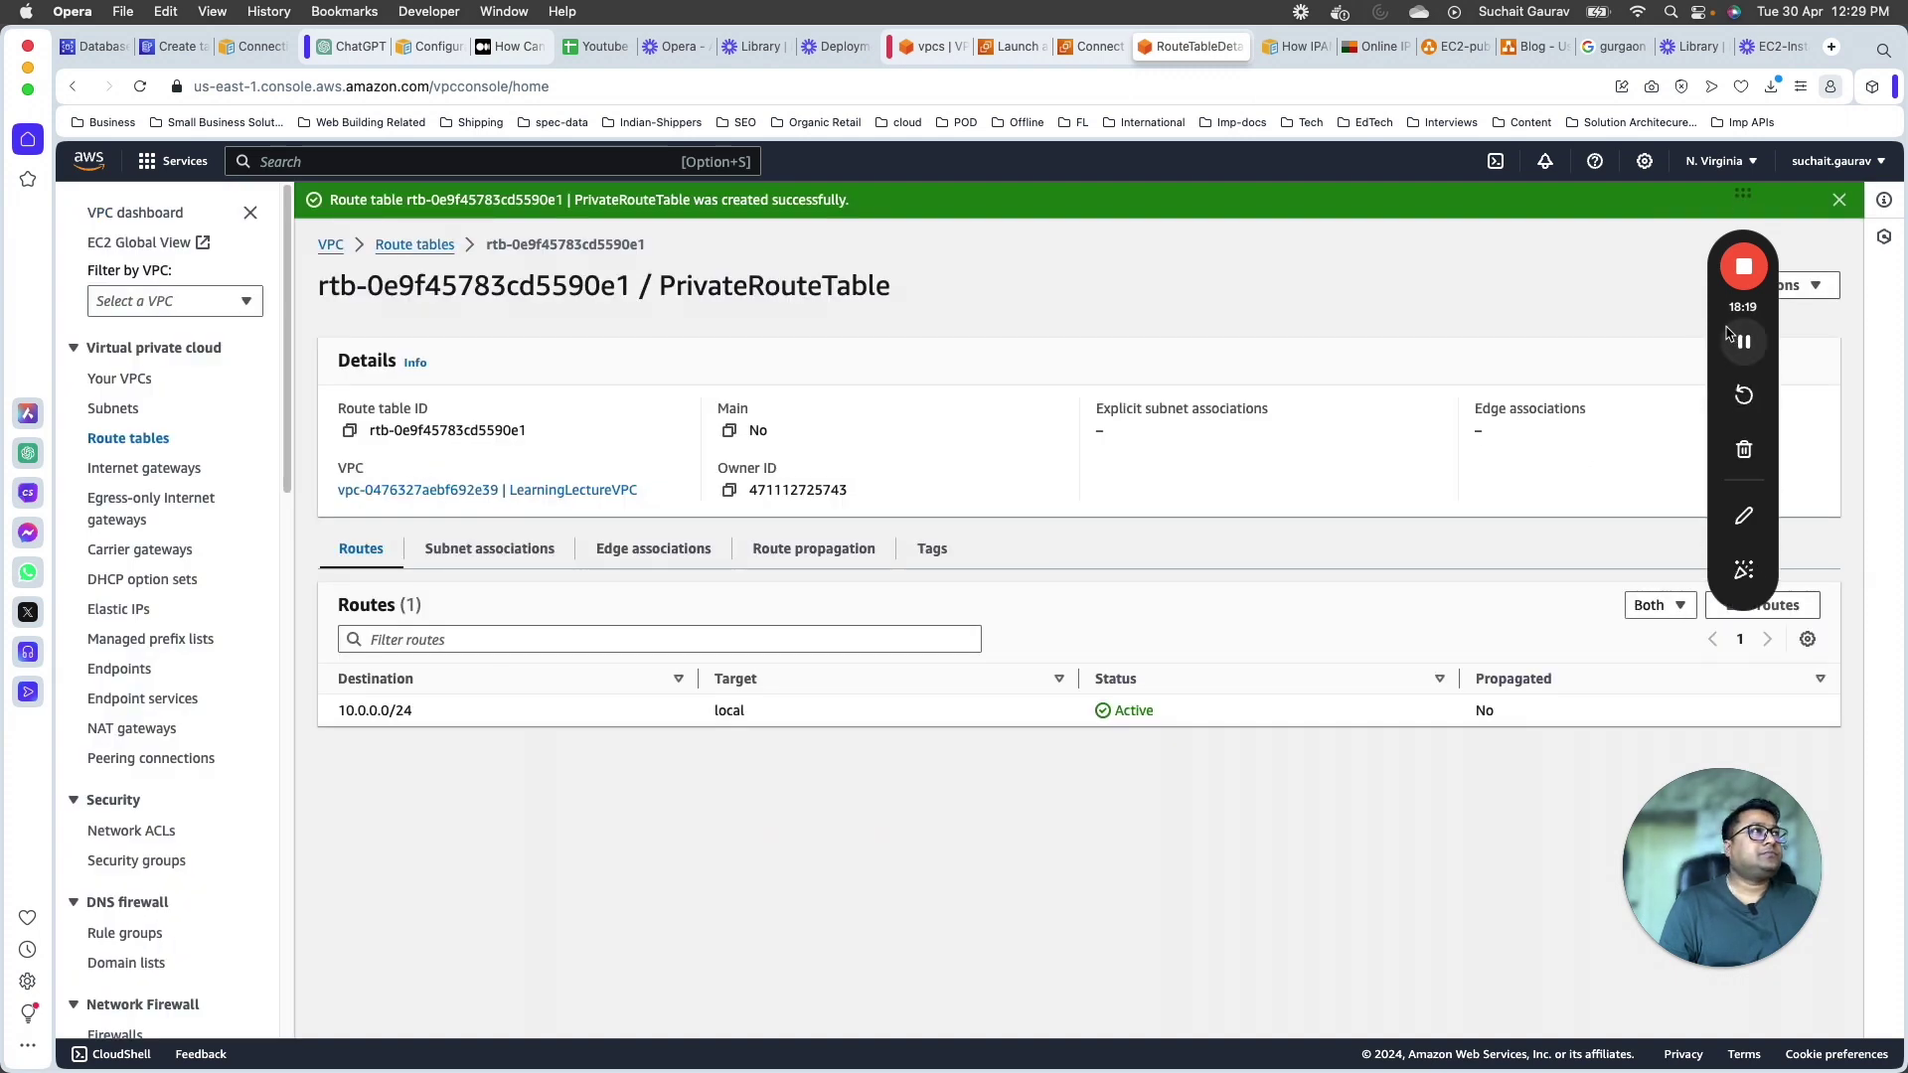
# Step: Associate PrivateSubnet with PrivateRouteTable and save the subnet association
pyautogui.moveTo(1713, 314); pyautogui.dragTo(598, 747)
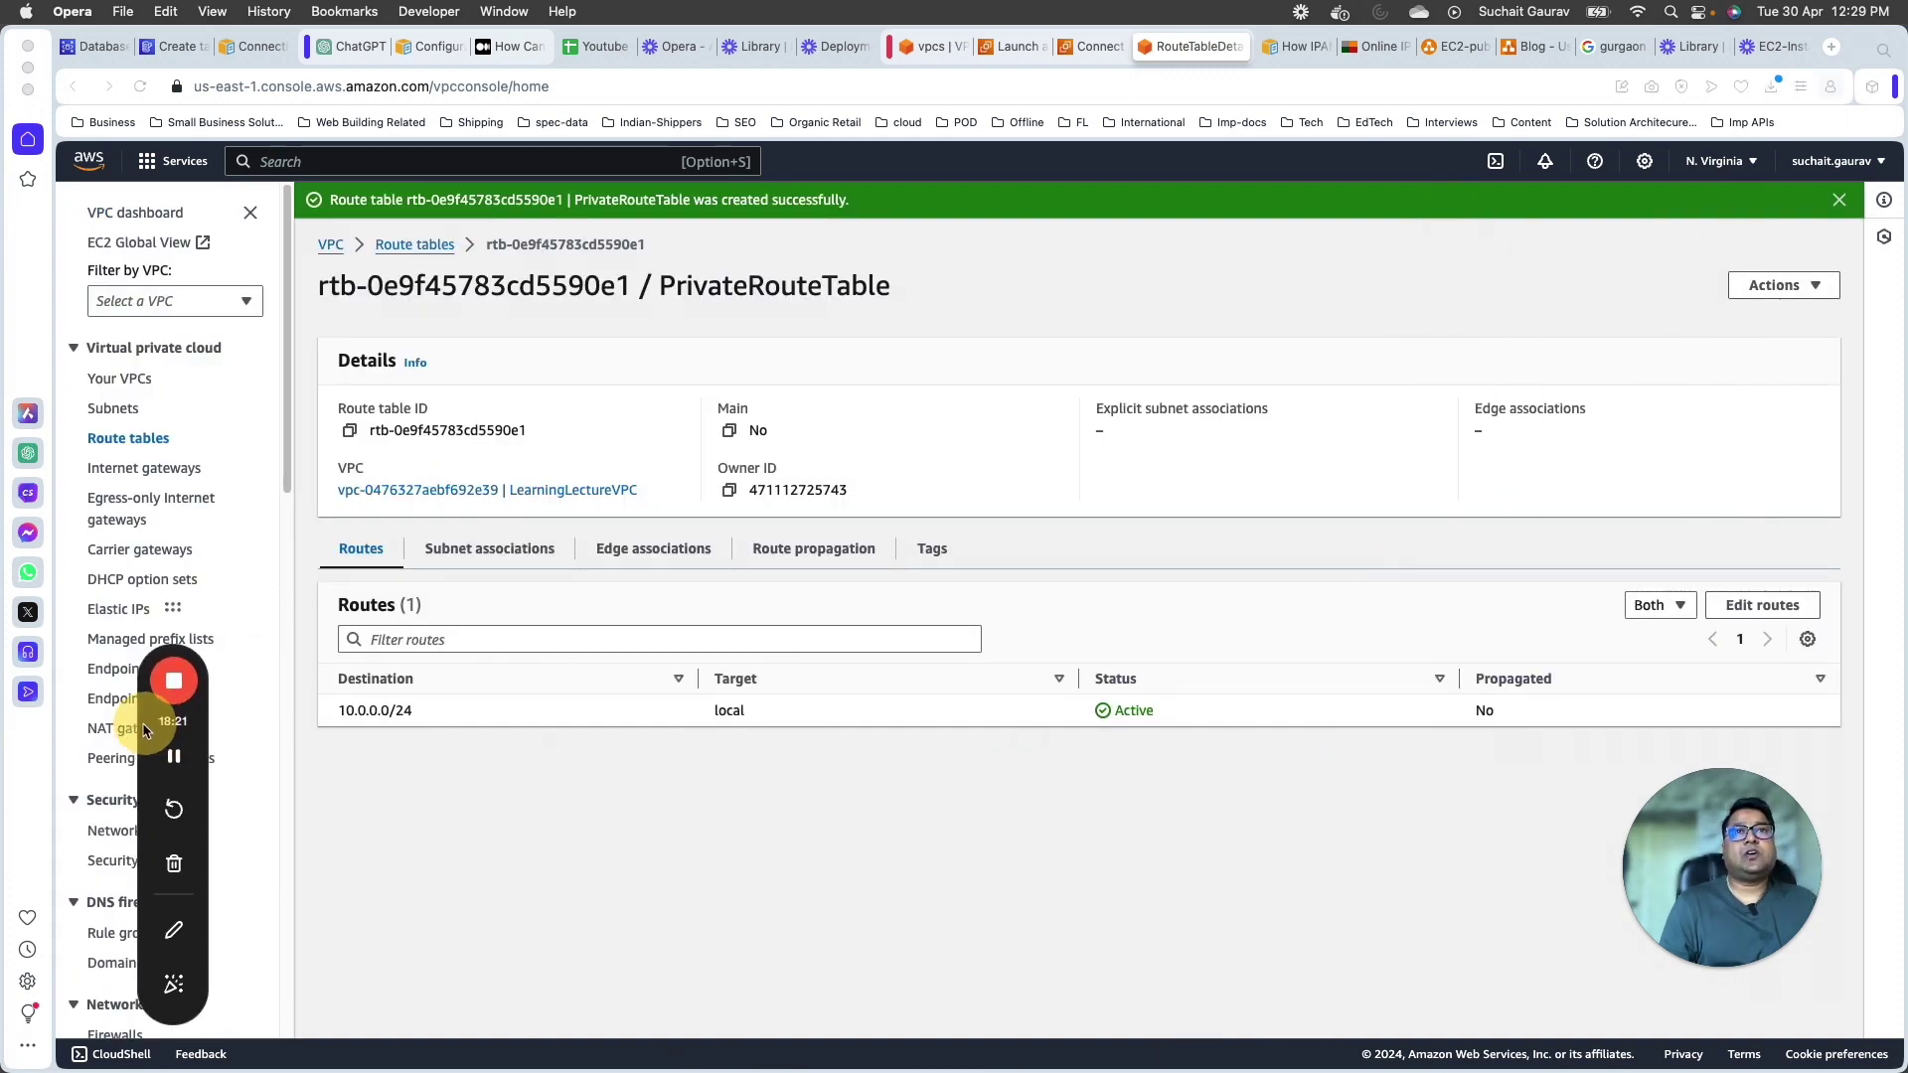
pyautogui.click(507, 552)
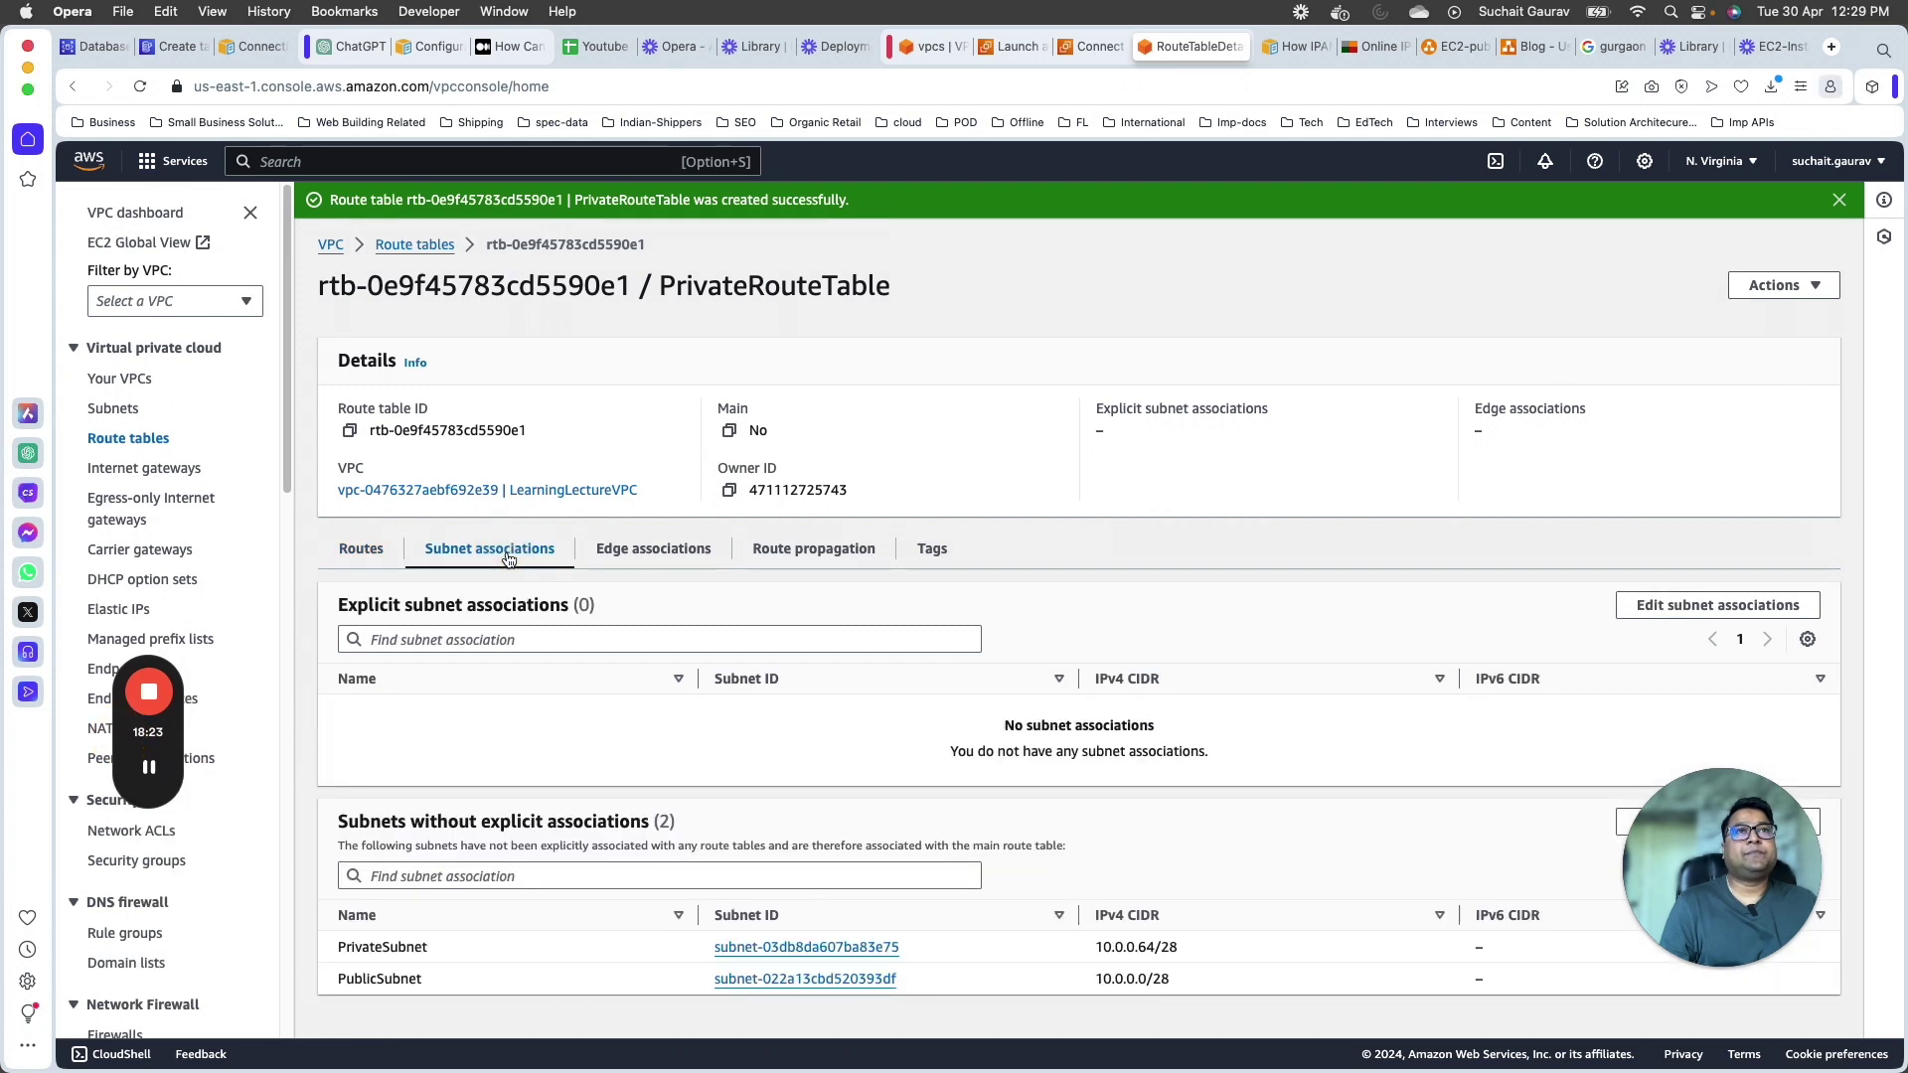
pyautogui.moveTo(1674, 842); pyautogui.dragTo(1490, 397)
pyautogui.click(1663, 829)
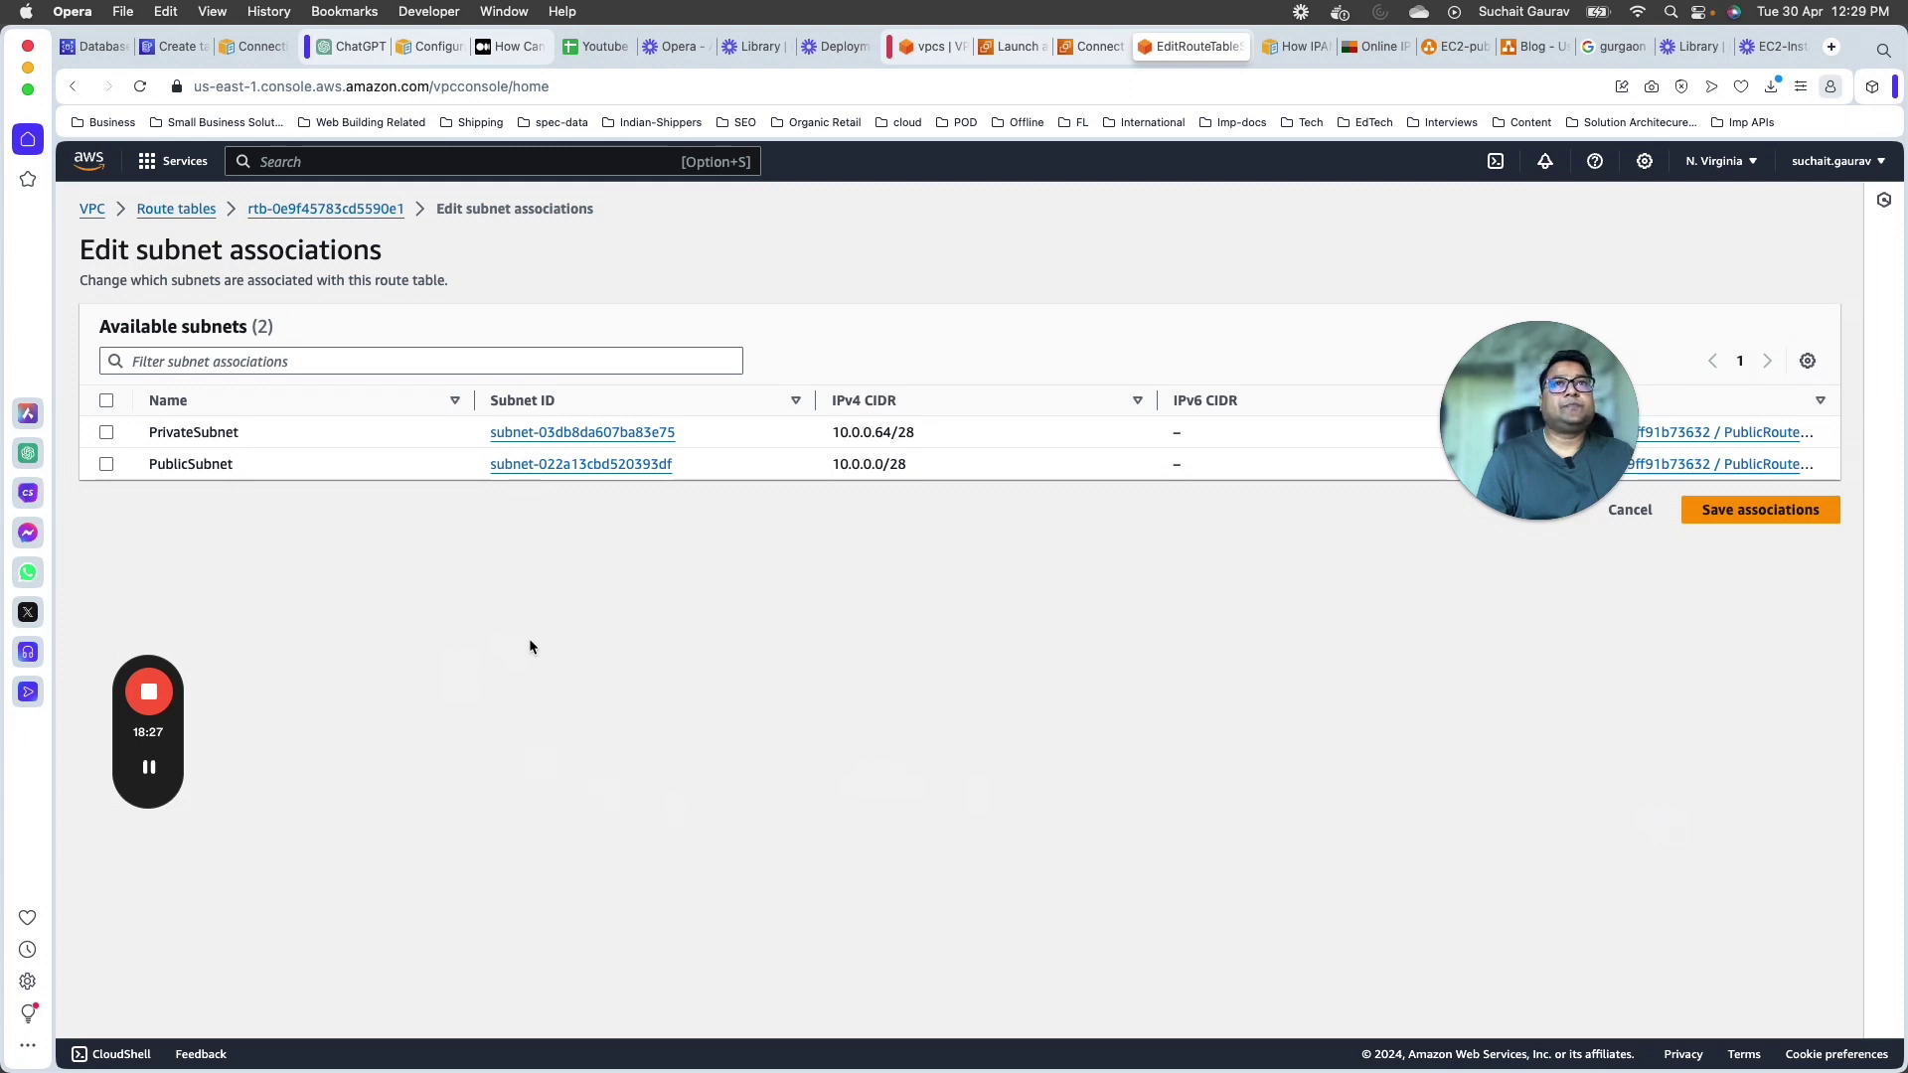
pyautogui.click(103, 434)
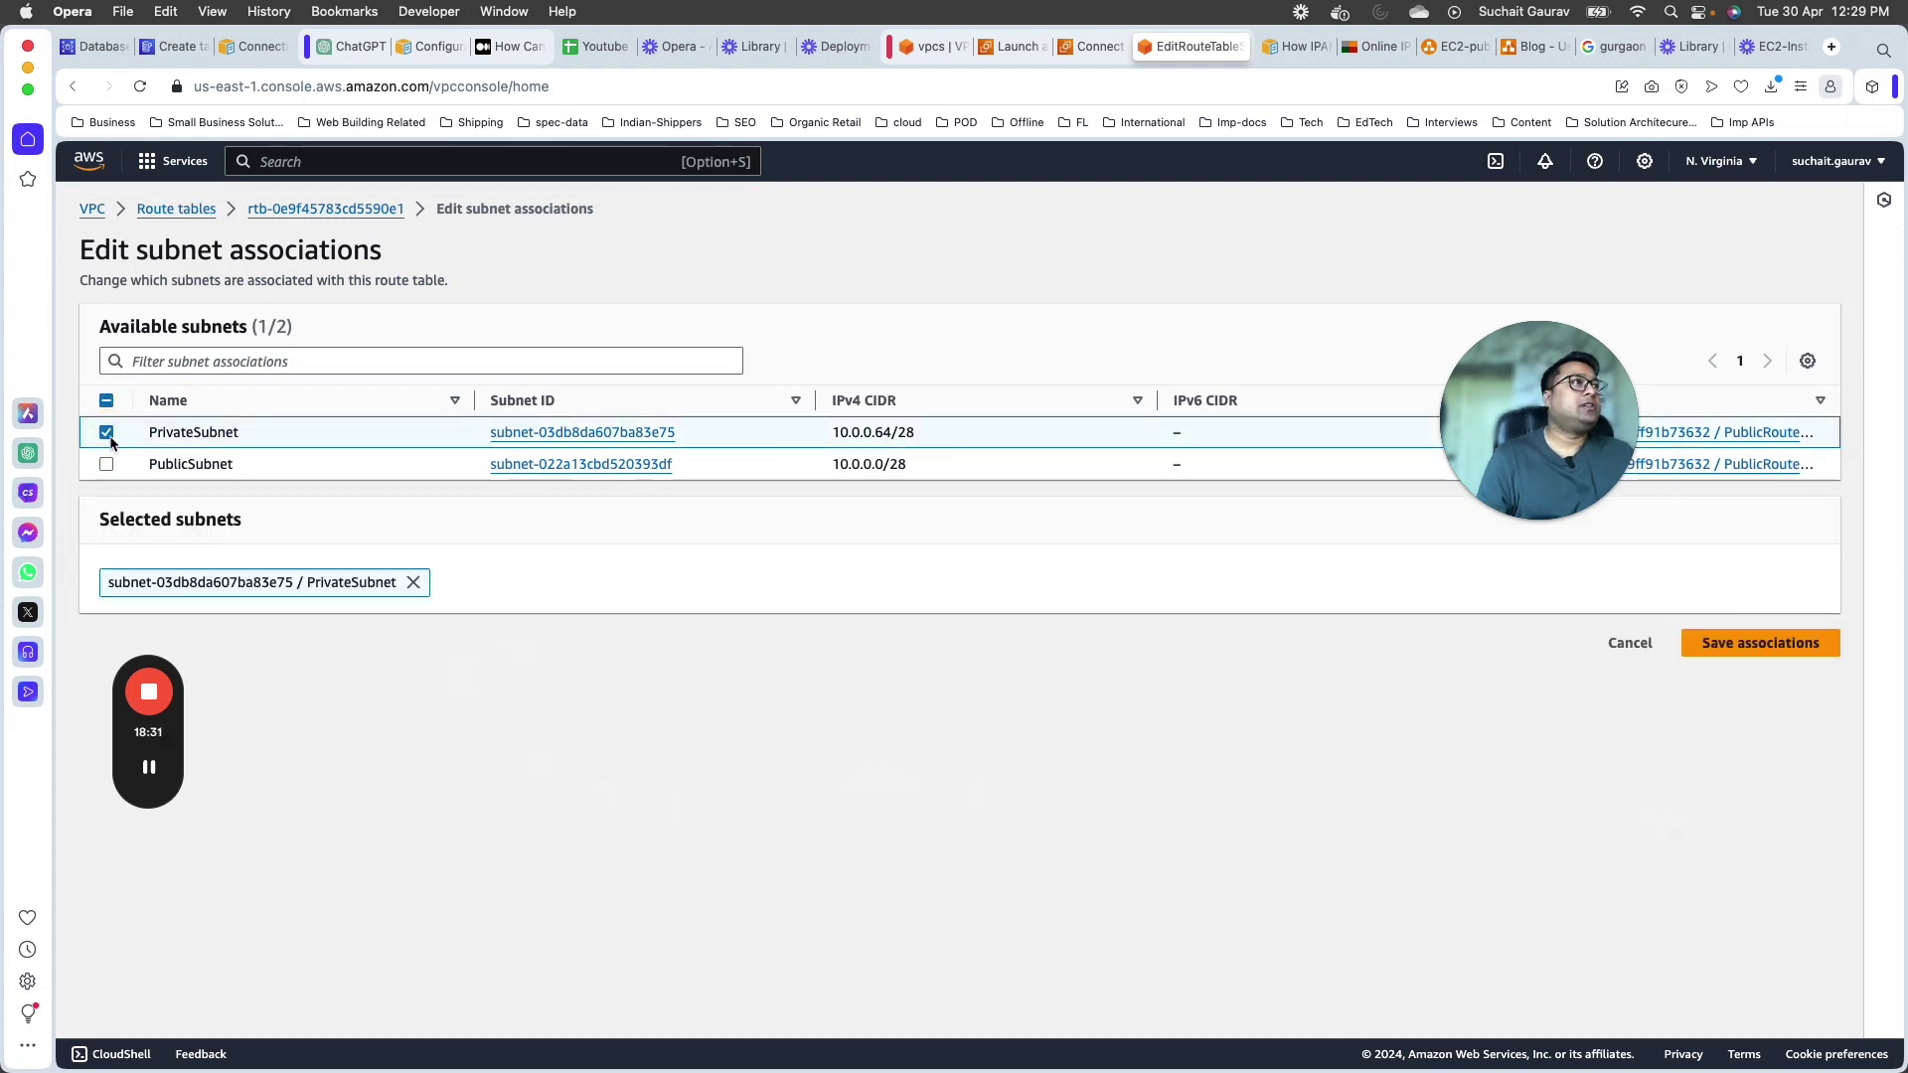
pyautogui.moveTo(1538, 409); pyautogui.dragTo(217, 963)
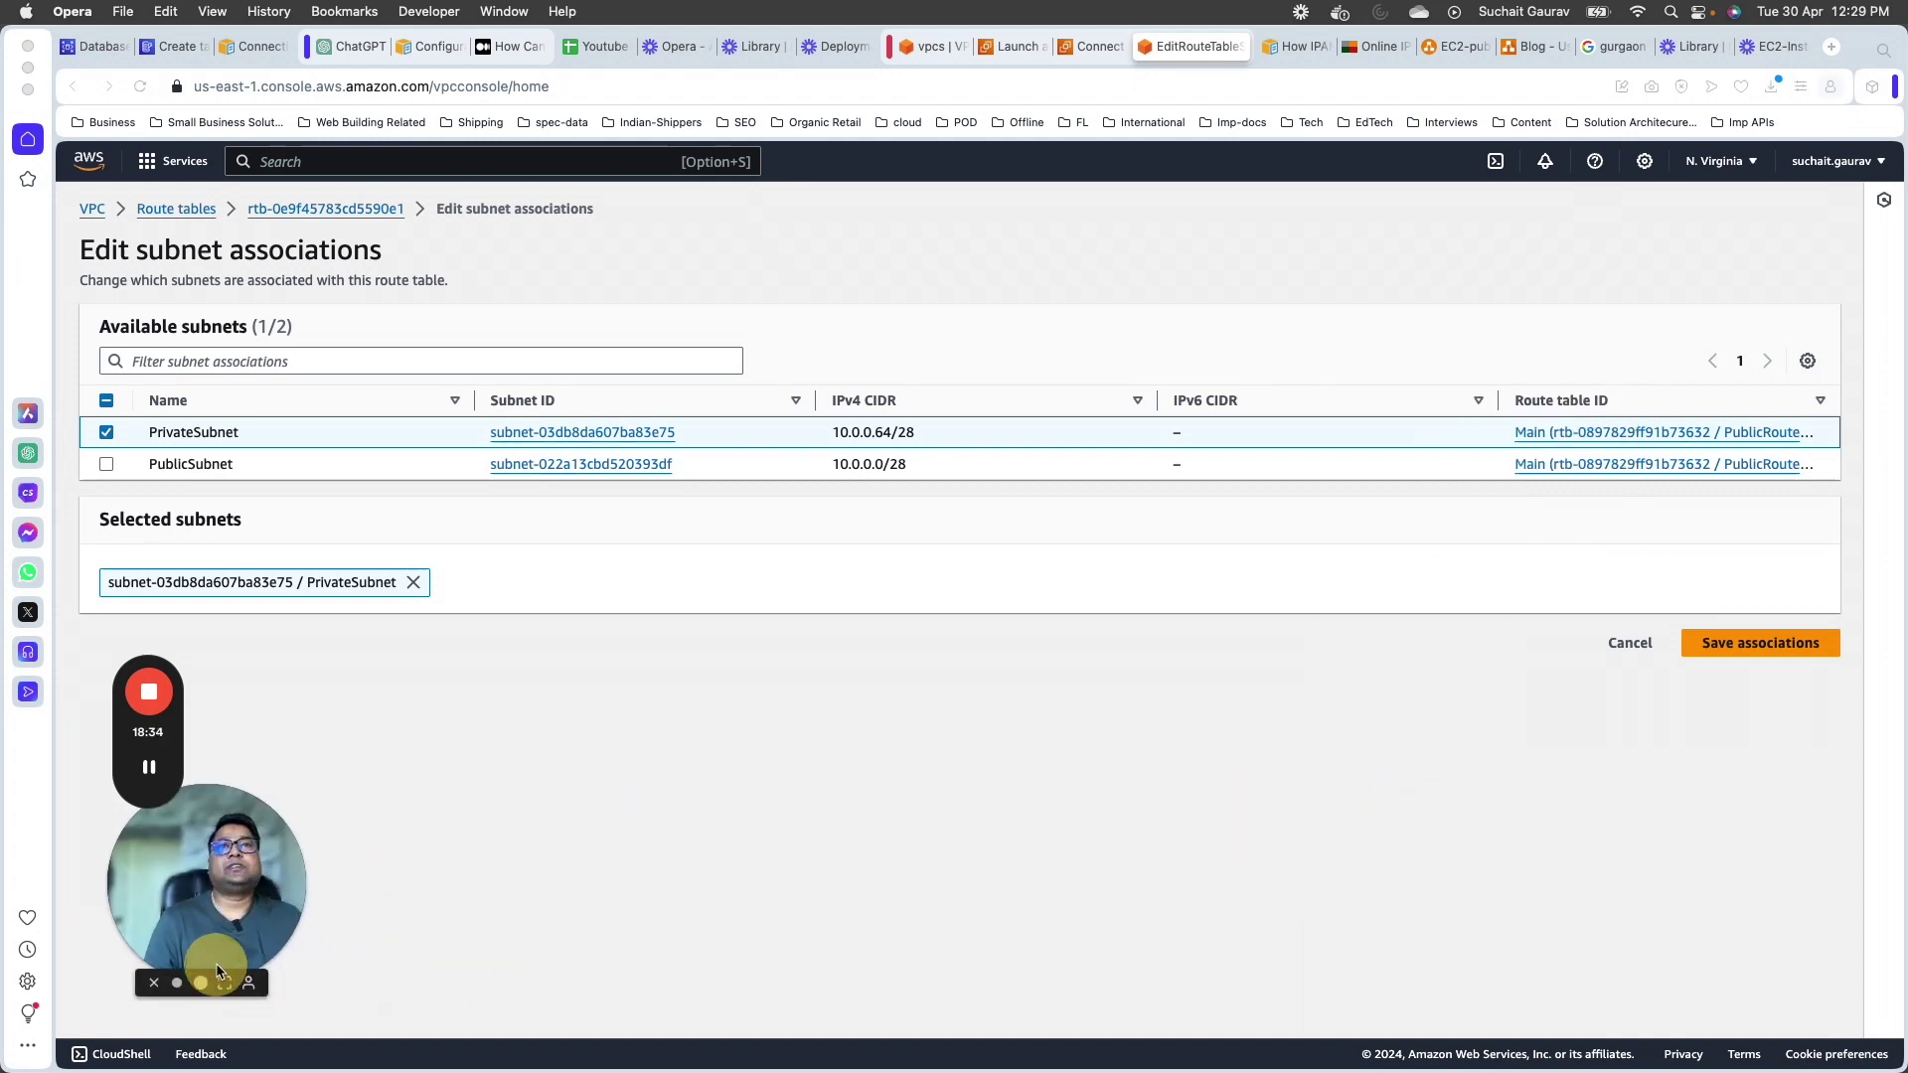
pyautogui.click(1766, 643)
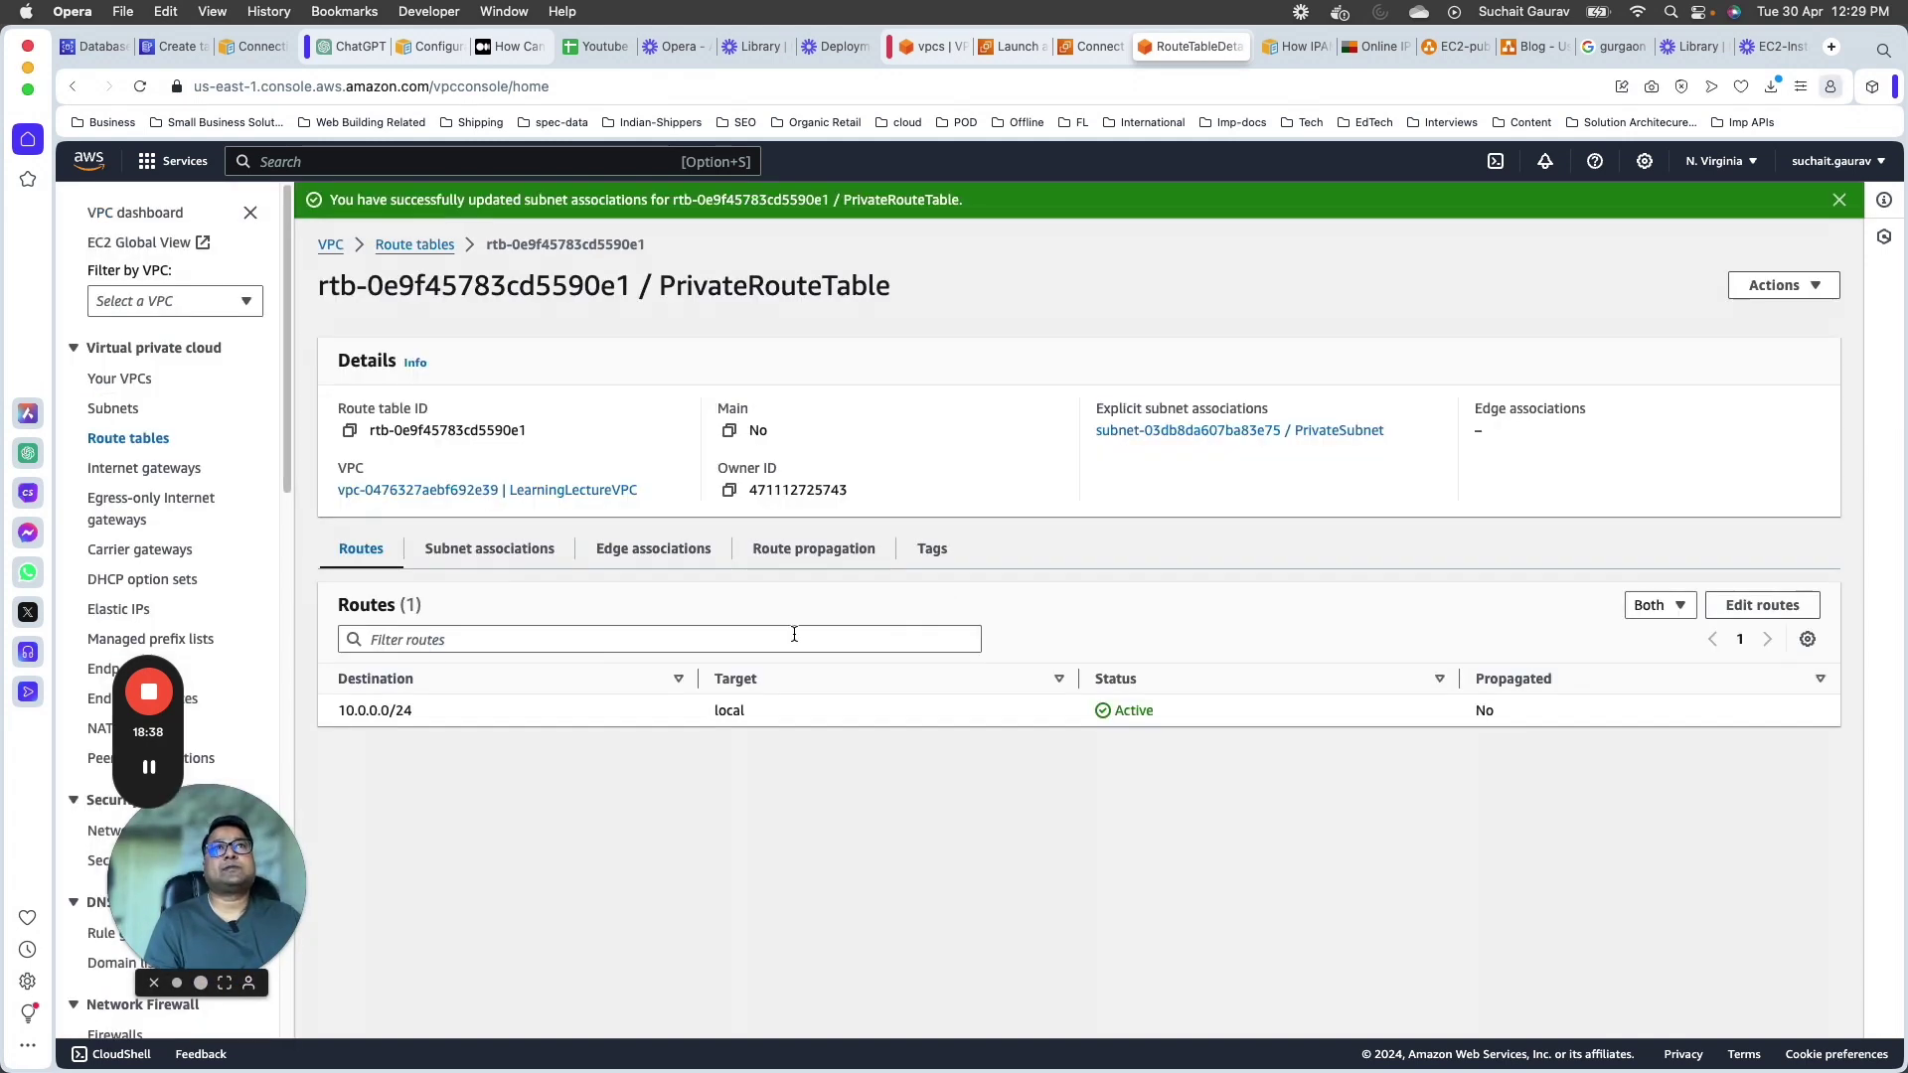
# Step: Open PublicRouteTable from the route table list and examine its explicit and implicit subnet associations
pyautogui.click(427, 245)
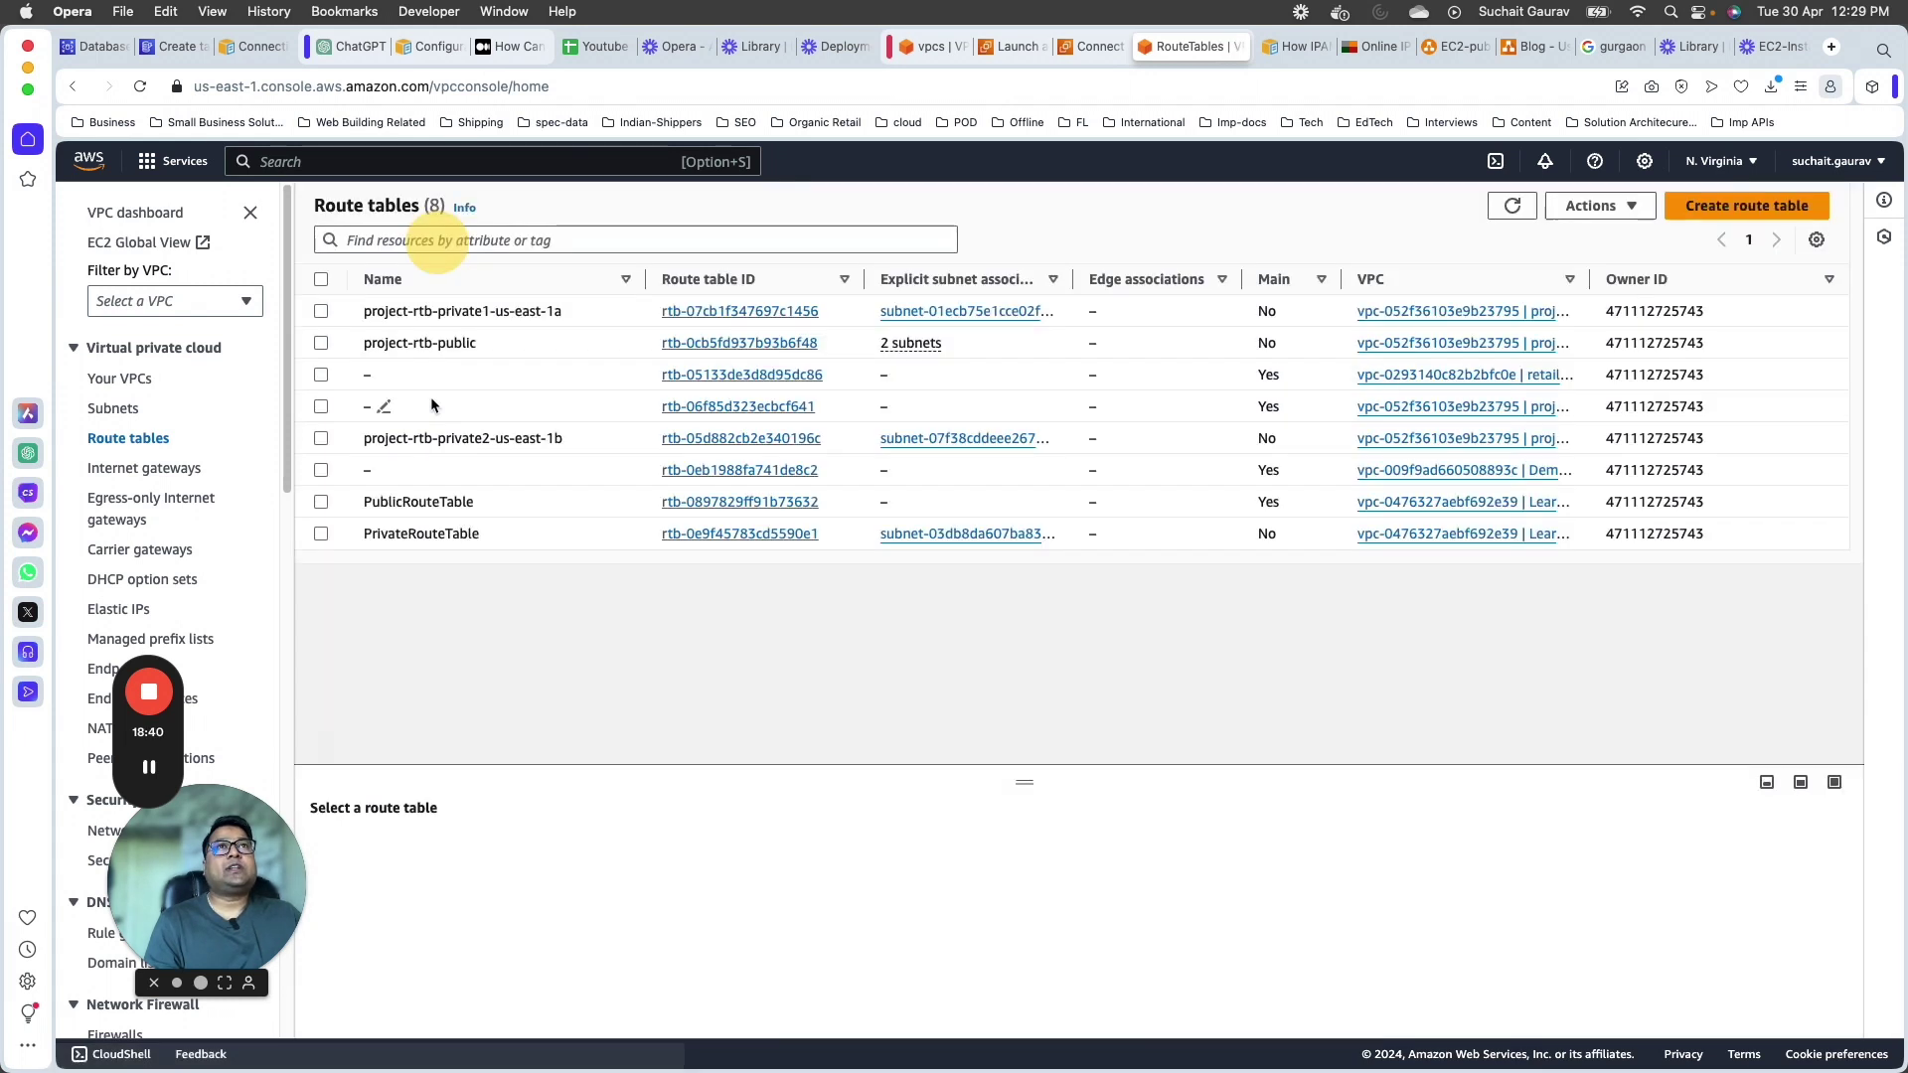
pyautogui.click(450, 533)
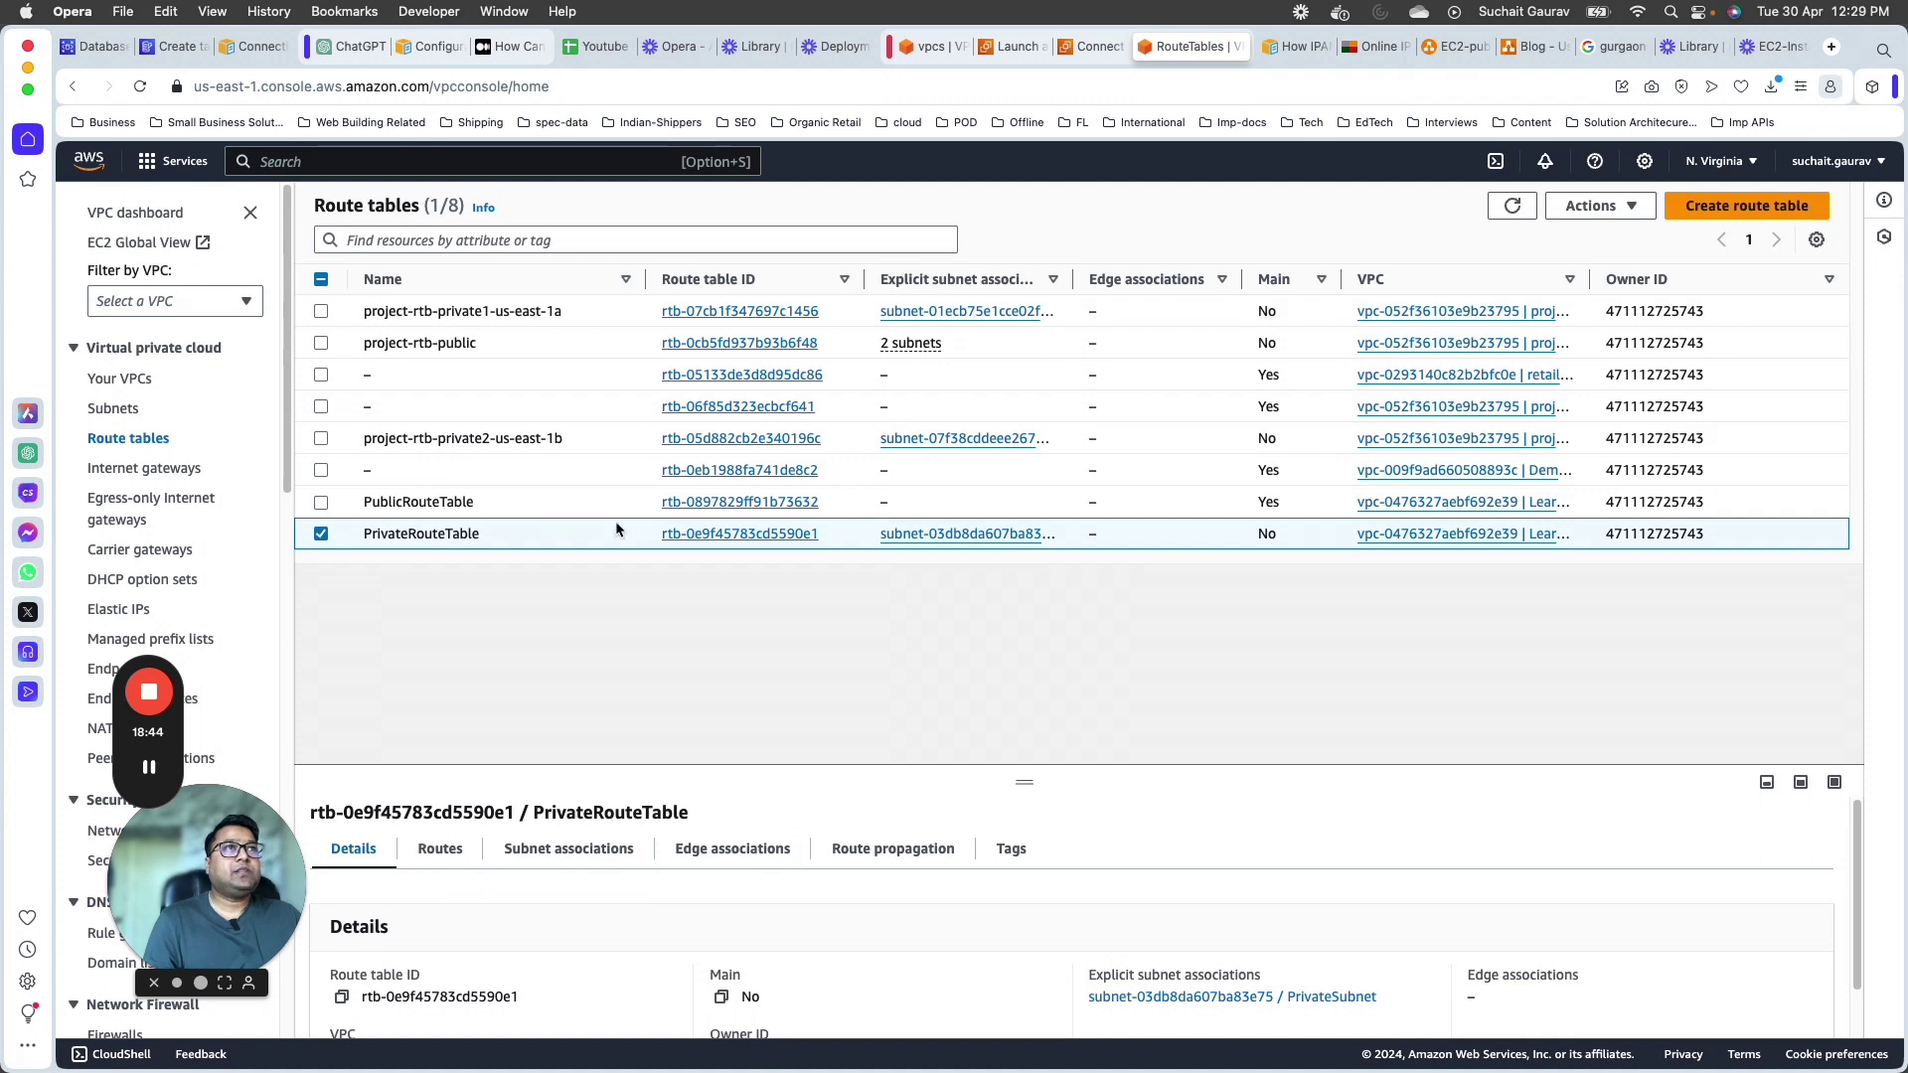
pyautogui.click(693, 503)
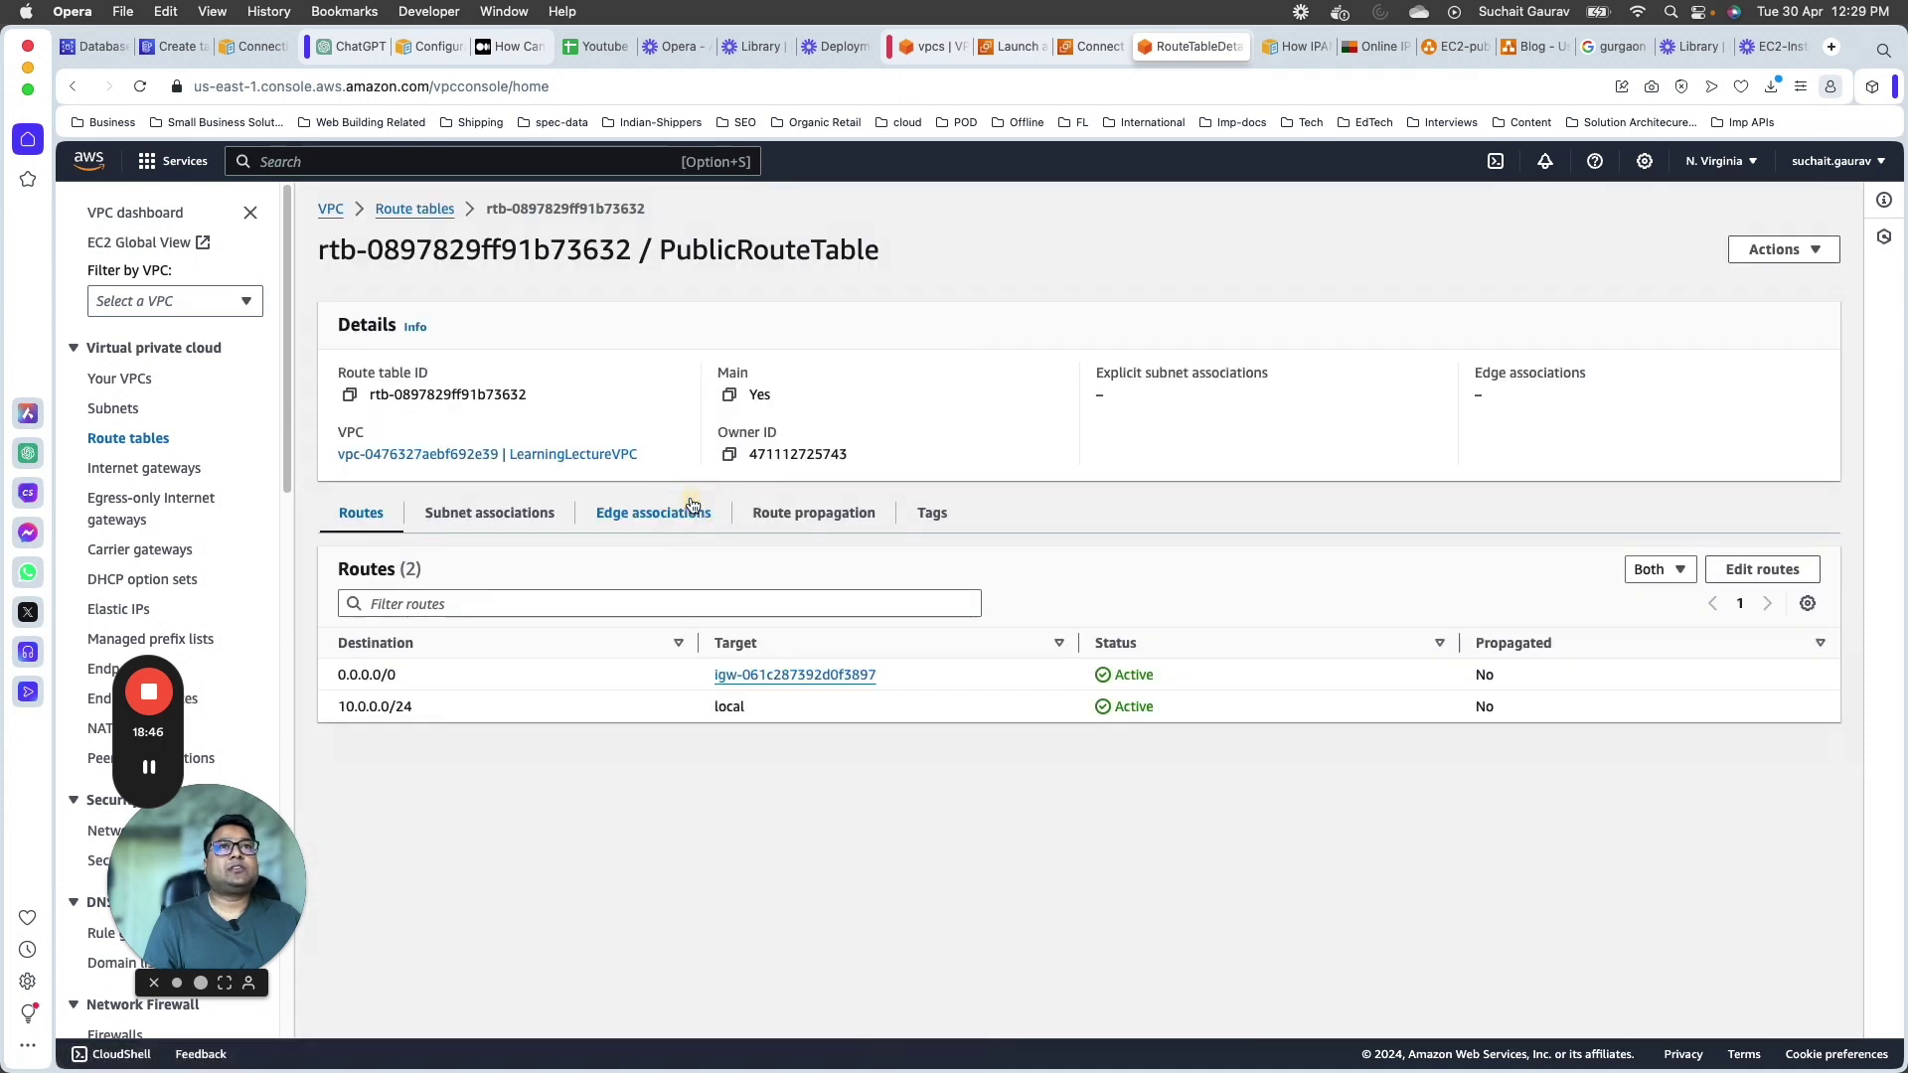
pyautogui.click(533, 517)
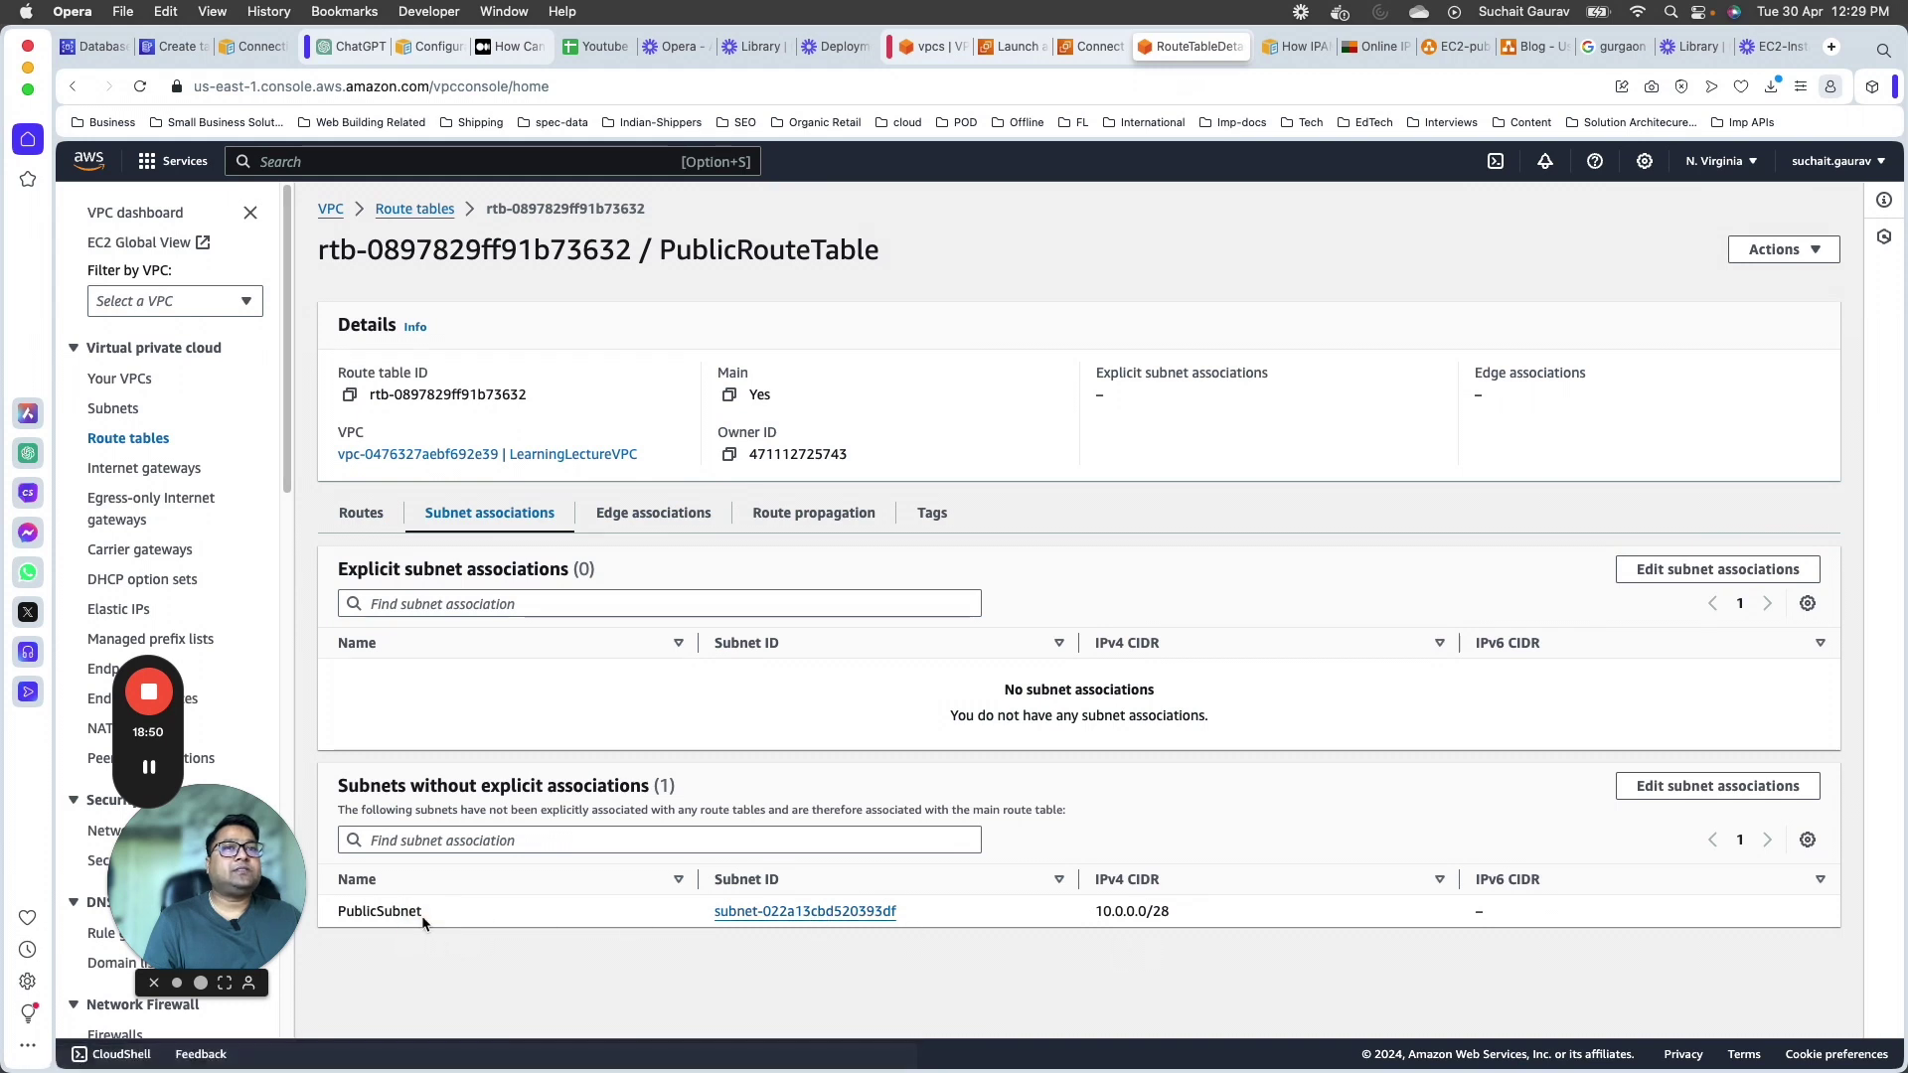
pyautogui.moveTo(364, 912); pyautogui.dragTo(1518, 918)
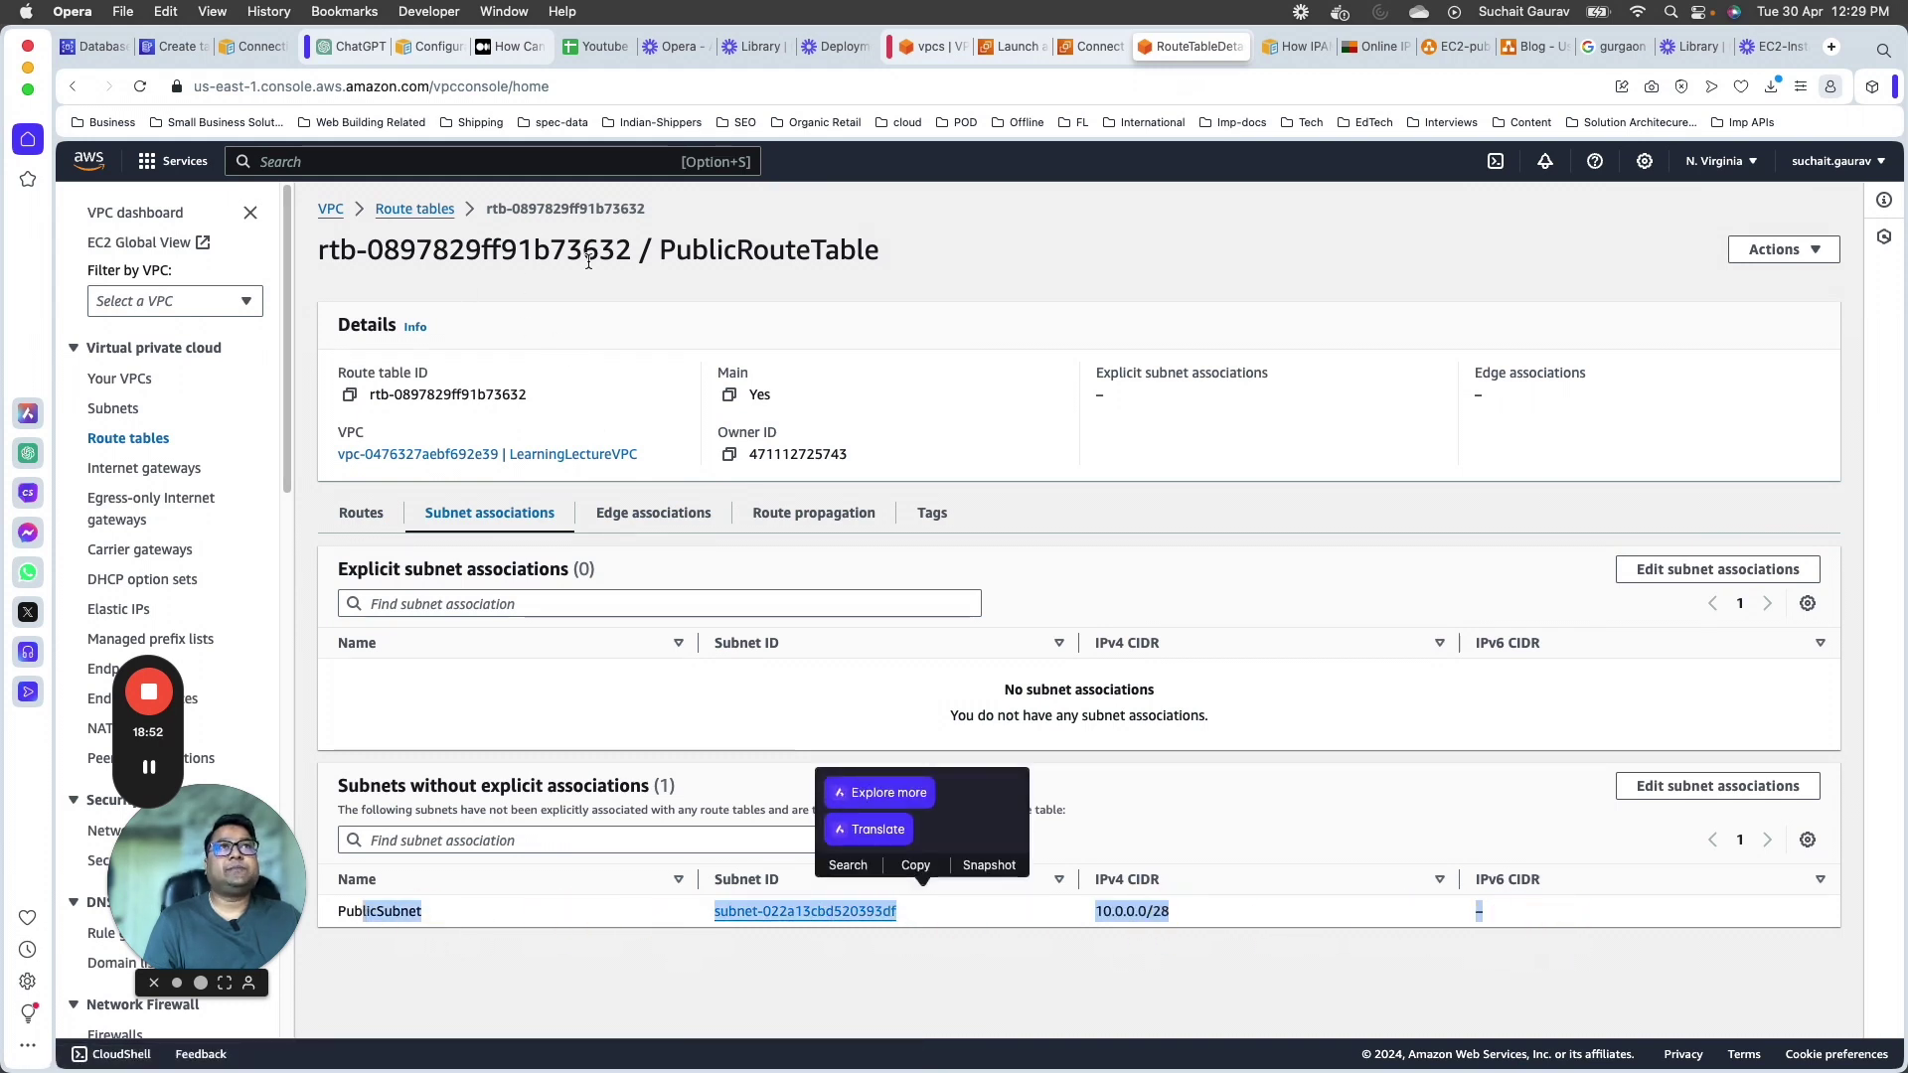
pyautogui.doubleClick(737, 250)
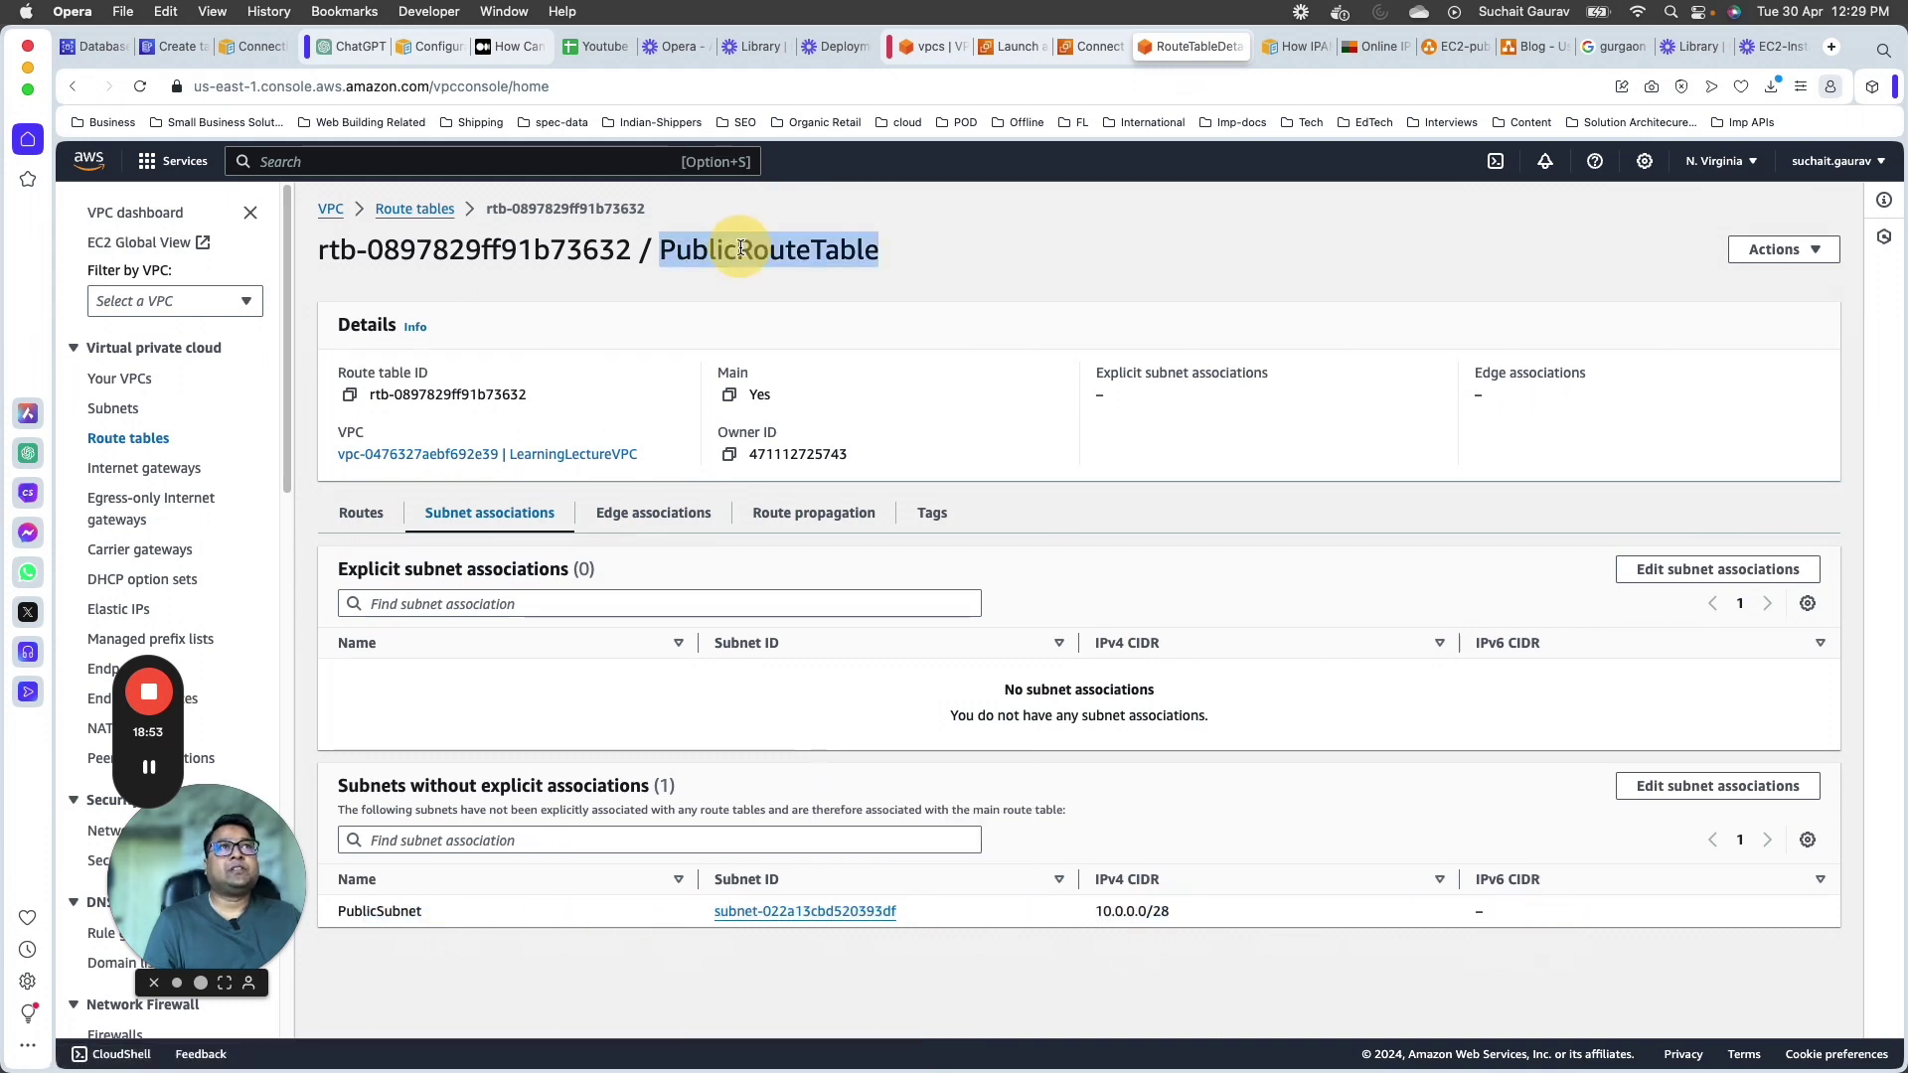
pyautogui.doubleClick(394, 912)
pyautogui.doubleClick(522, 786)
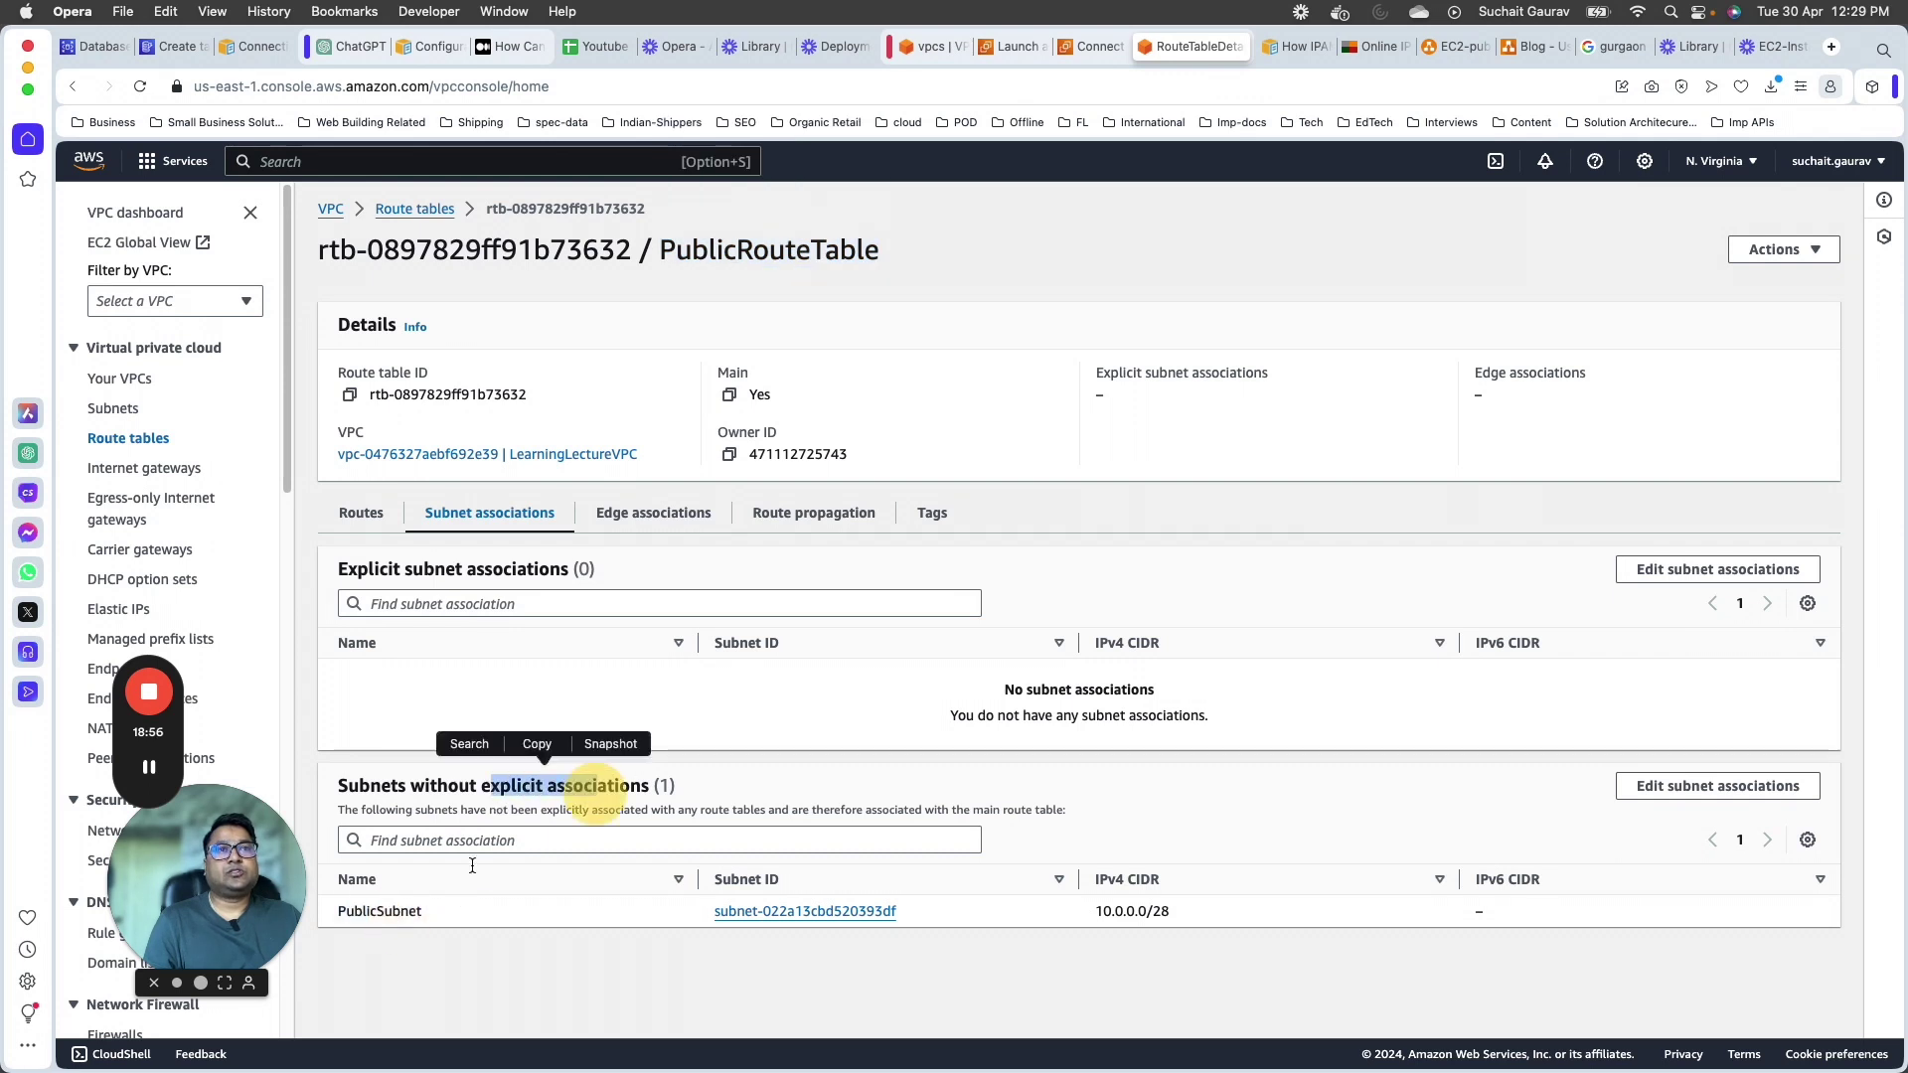
pyautogui.doubleClick(380, 911)
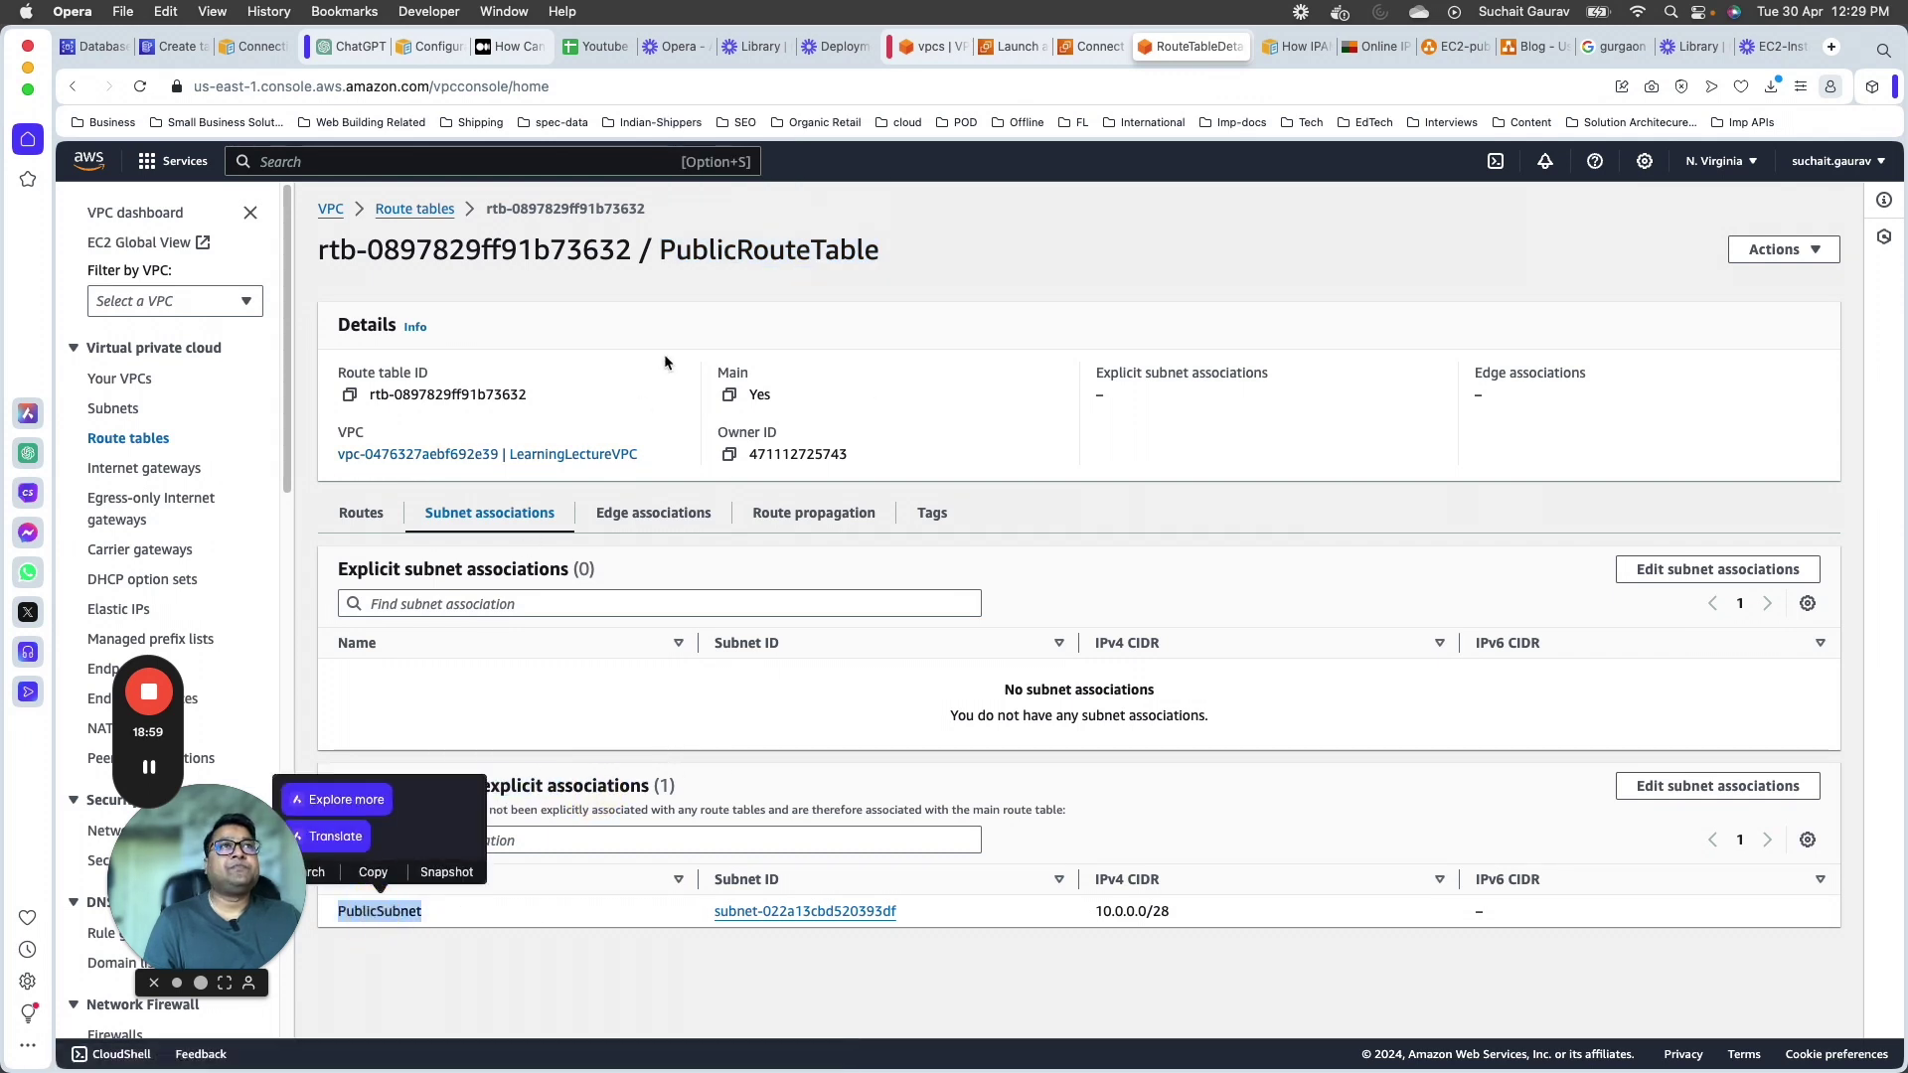
# Step: Switch to the diagrams.net architecture diagram, inspect the private subnet's route table, and return to the VPC console
pyautogui.click(1456, 51)
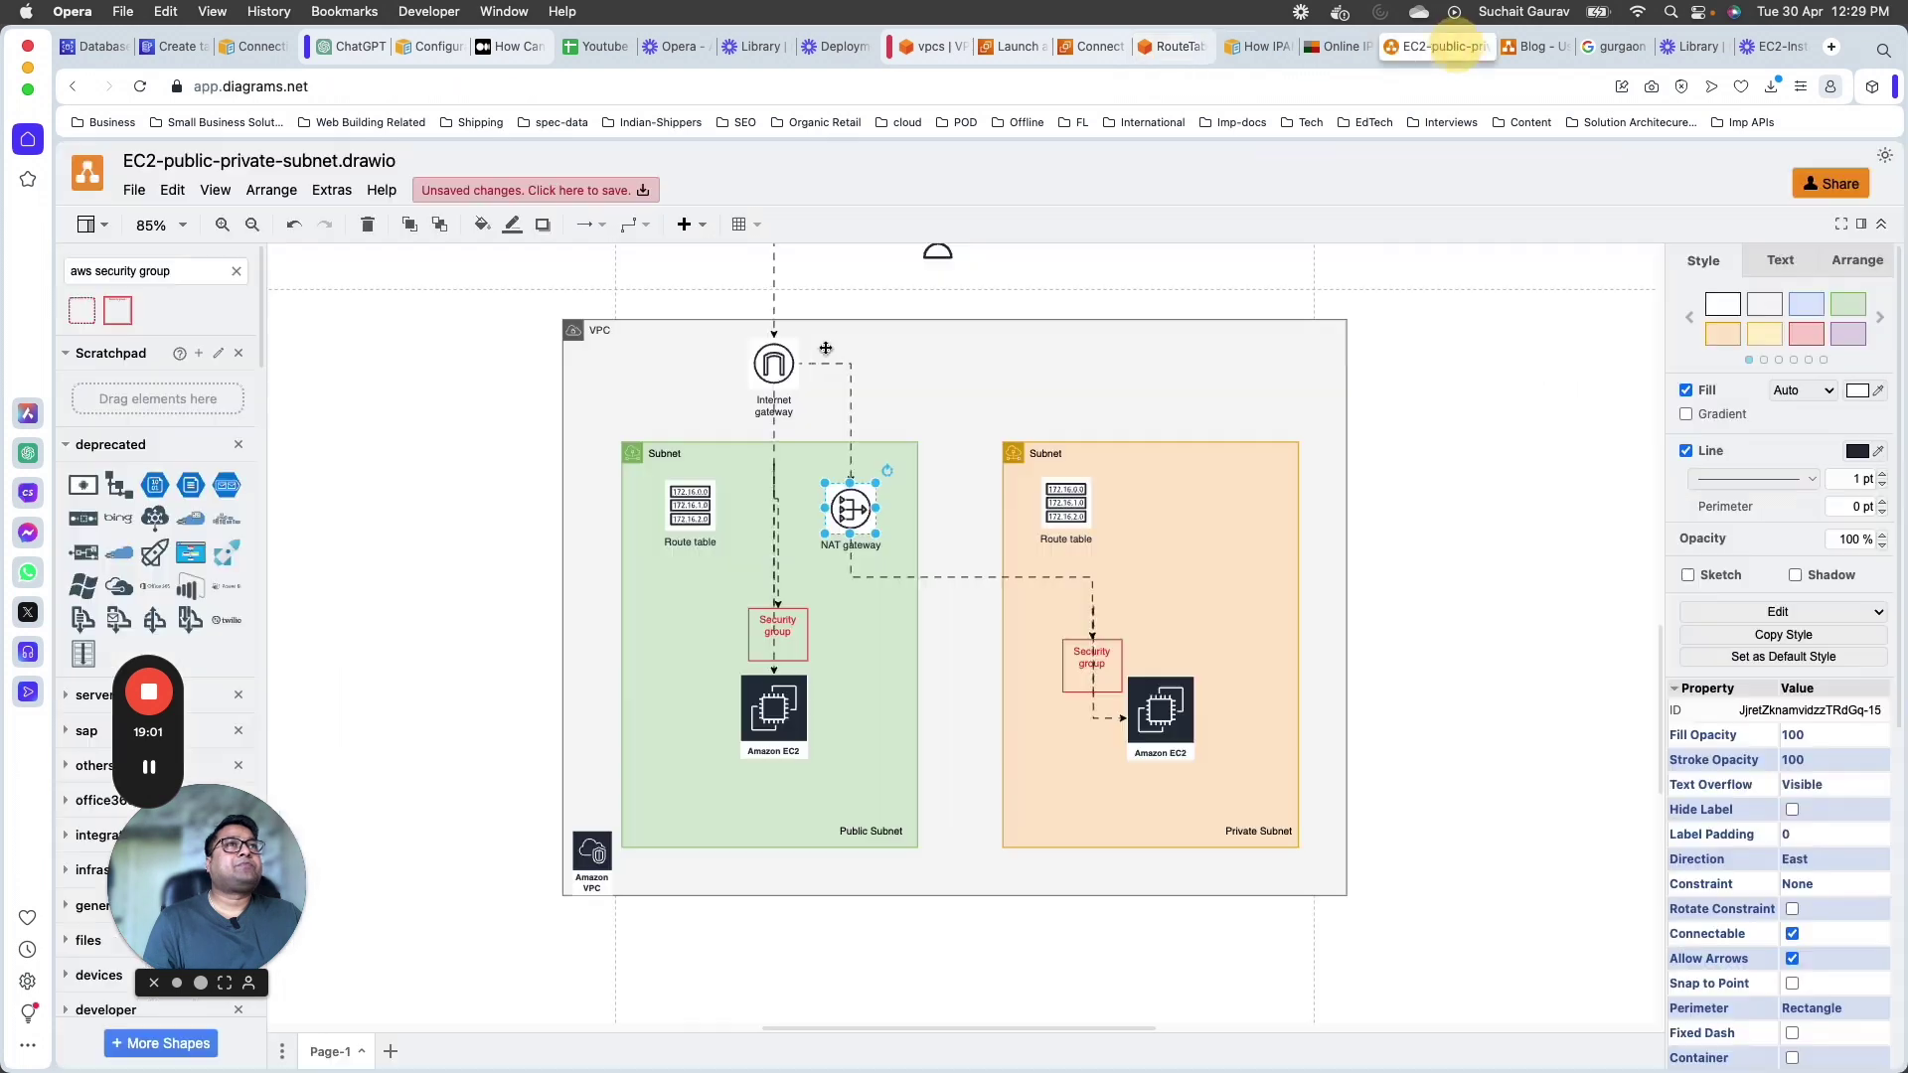
pyautogui.click(1073, 509)
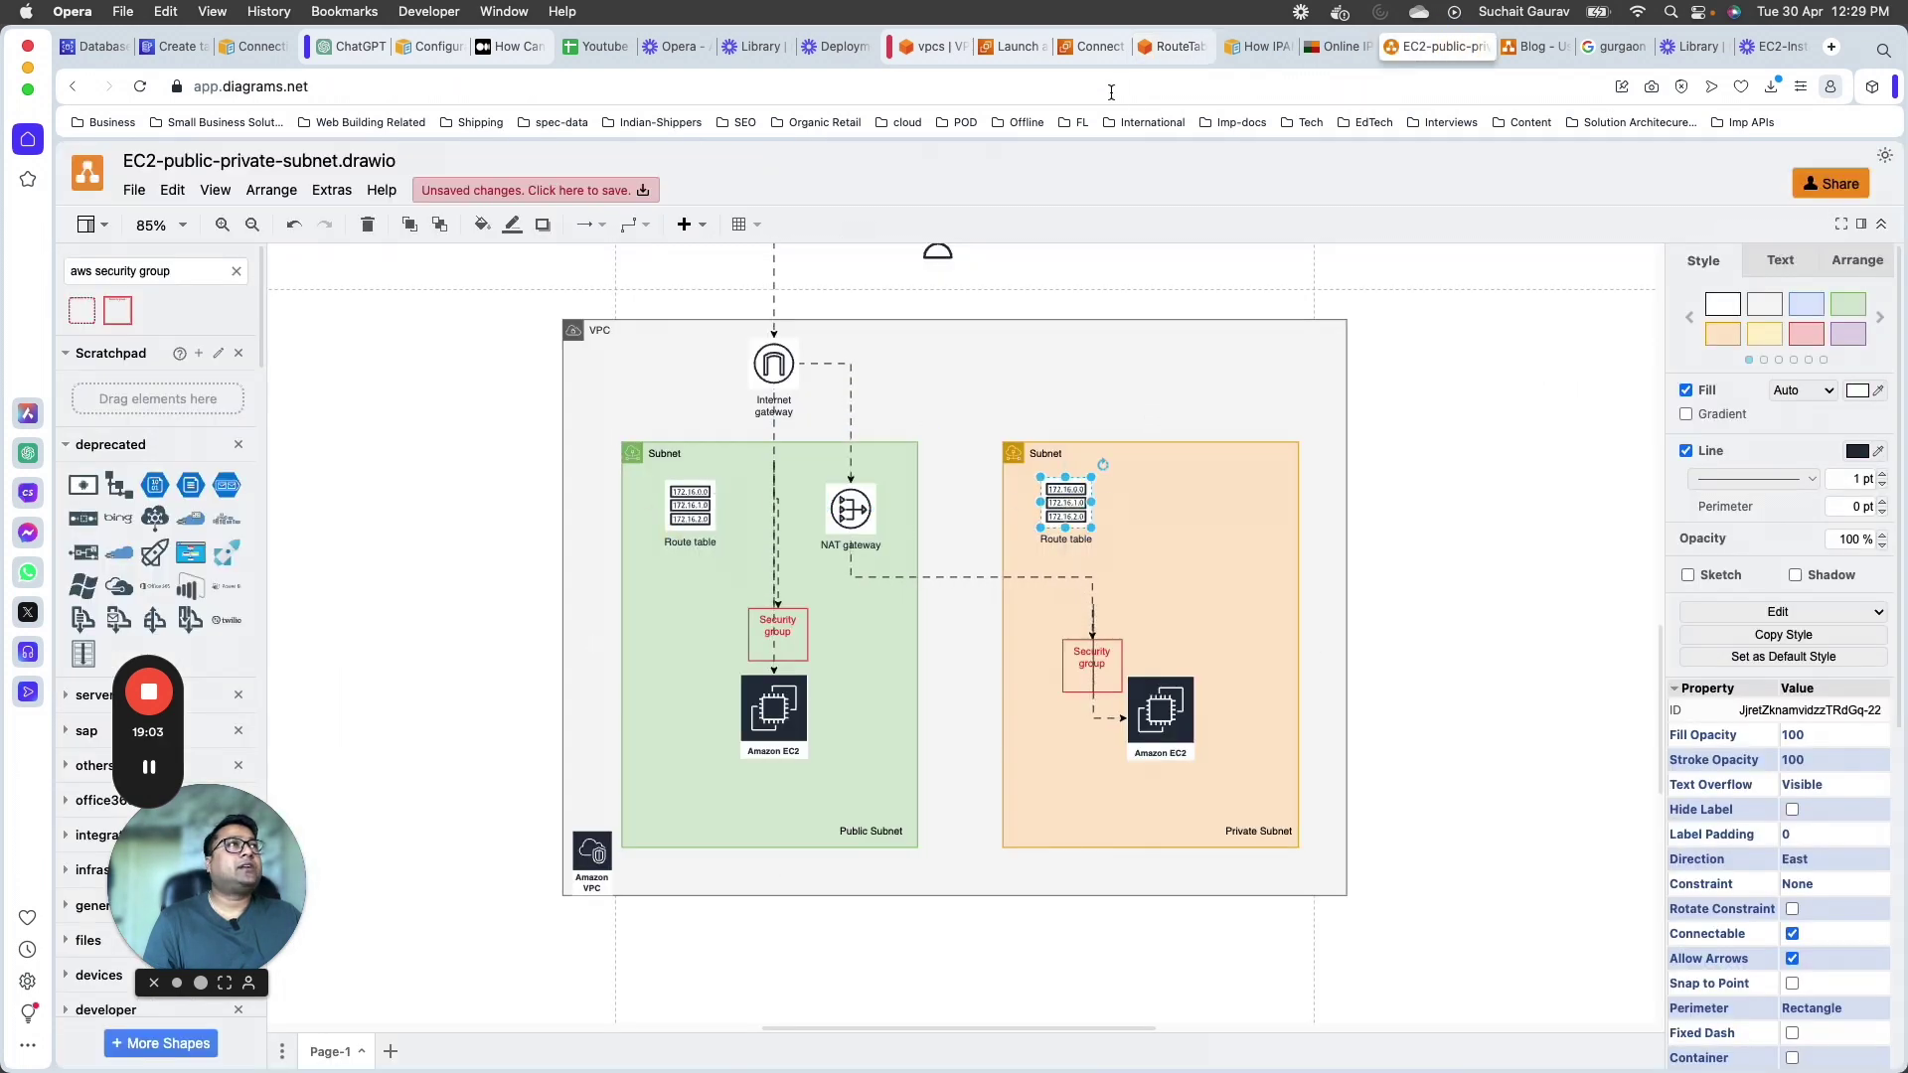
pyautogui.click(1180, 52)
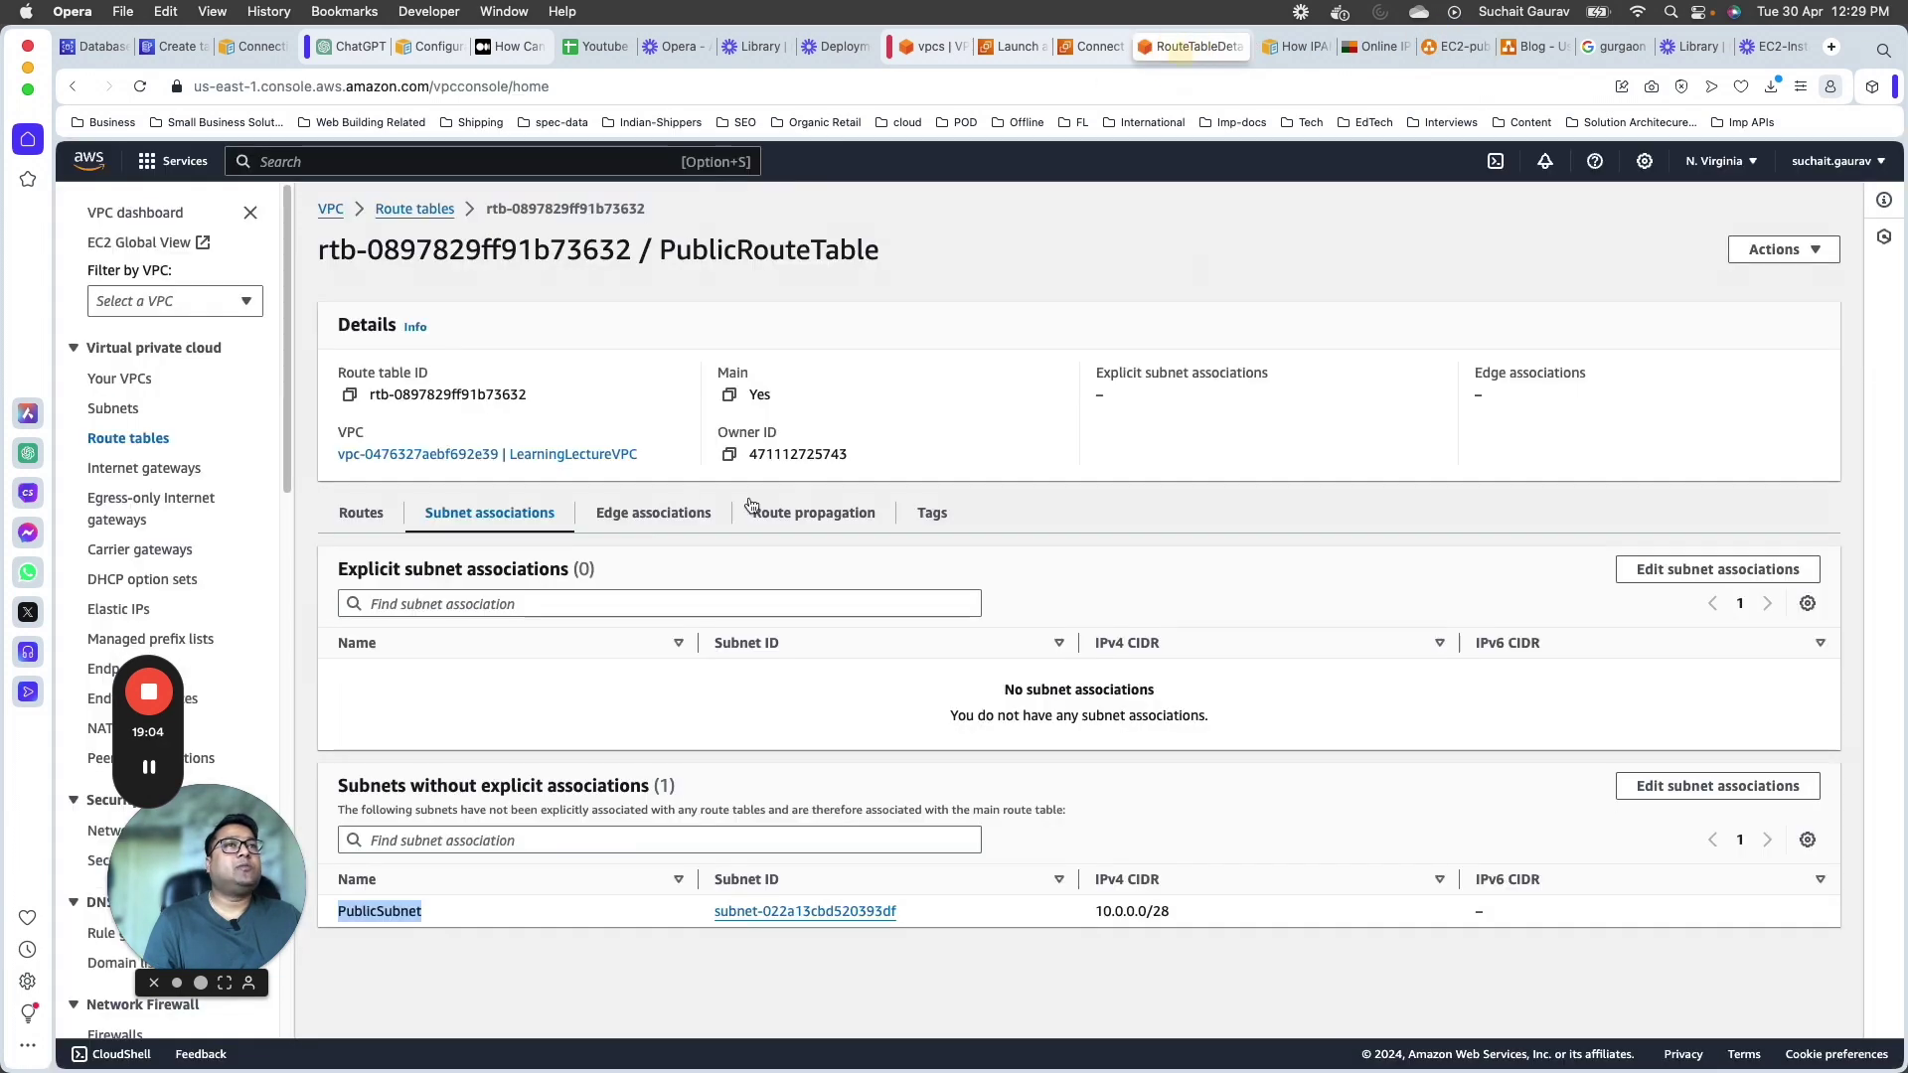
# Step: Open PrivateRouteTable from the route table list and review its subnet associations
pyautogui.click(433, 204)
pyautogui.click(698, 533)
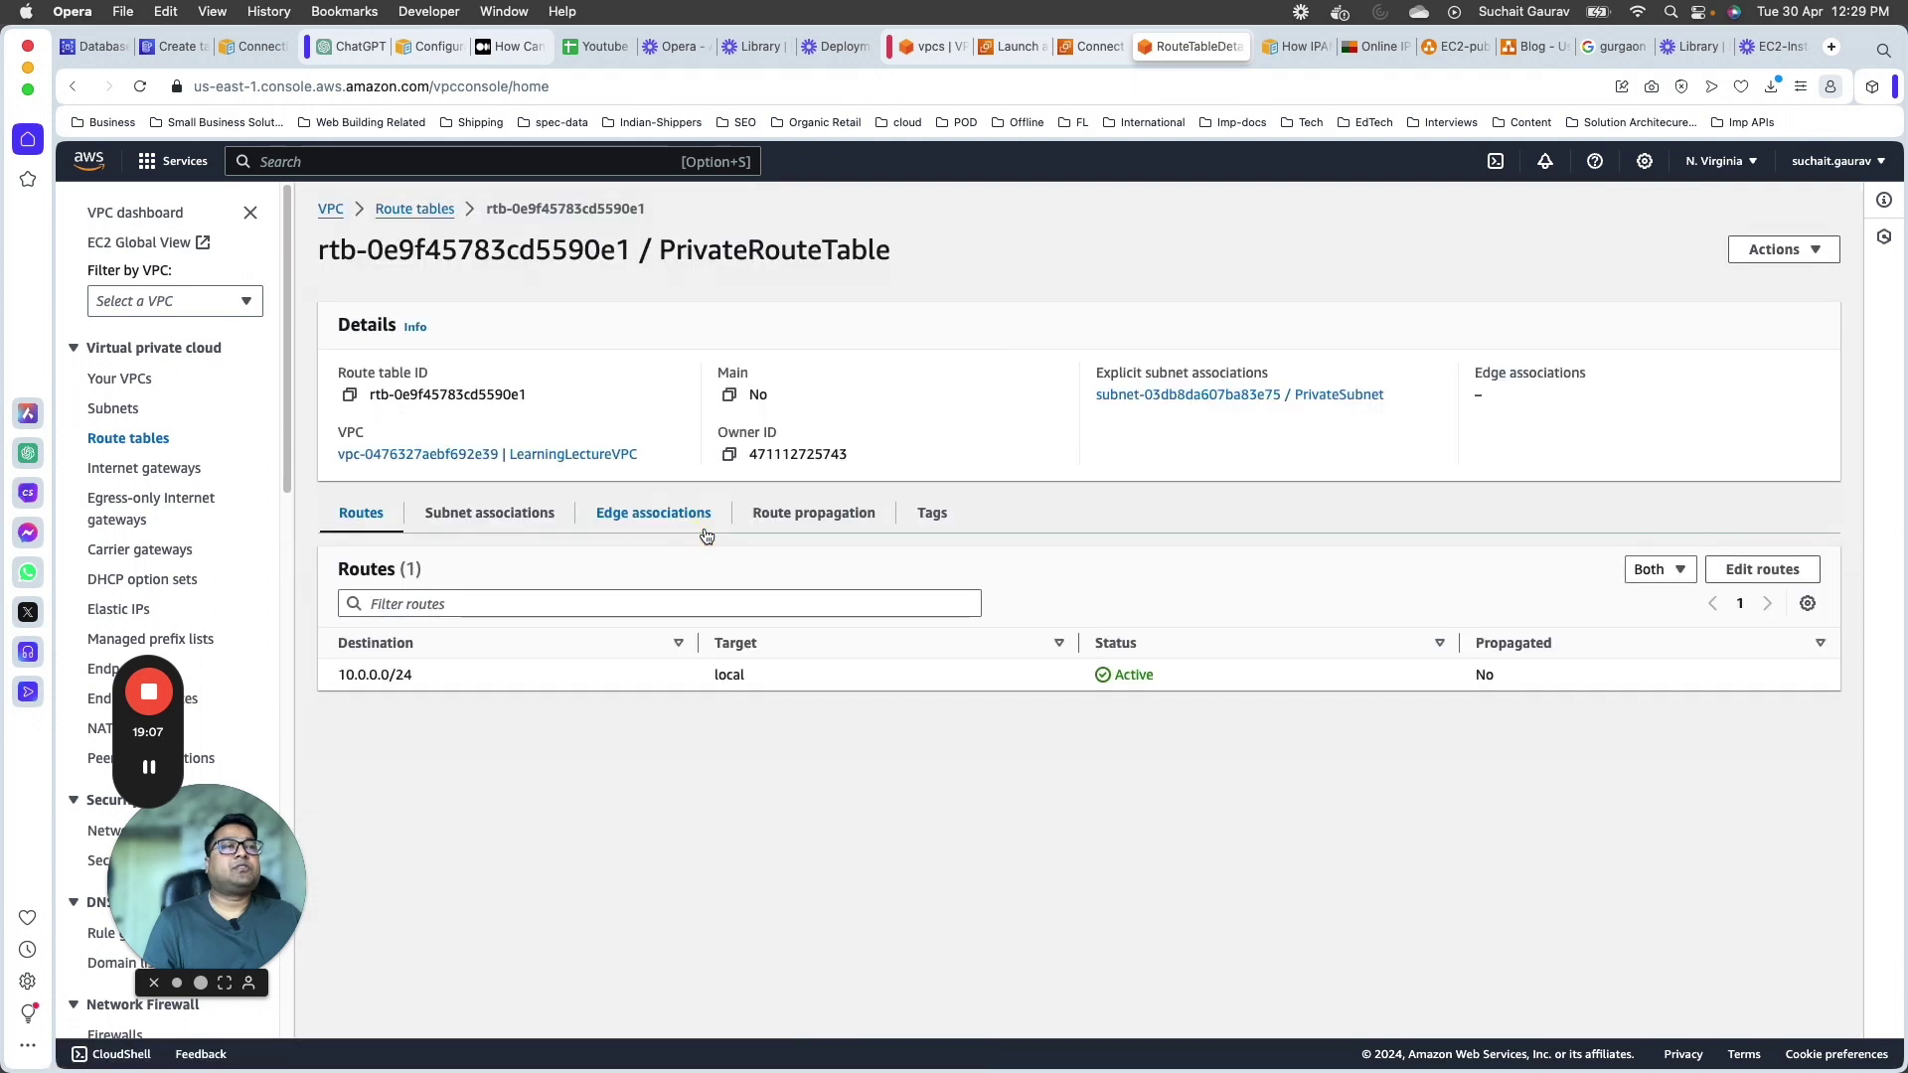
pyautogui.click(502, 516)
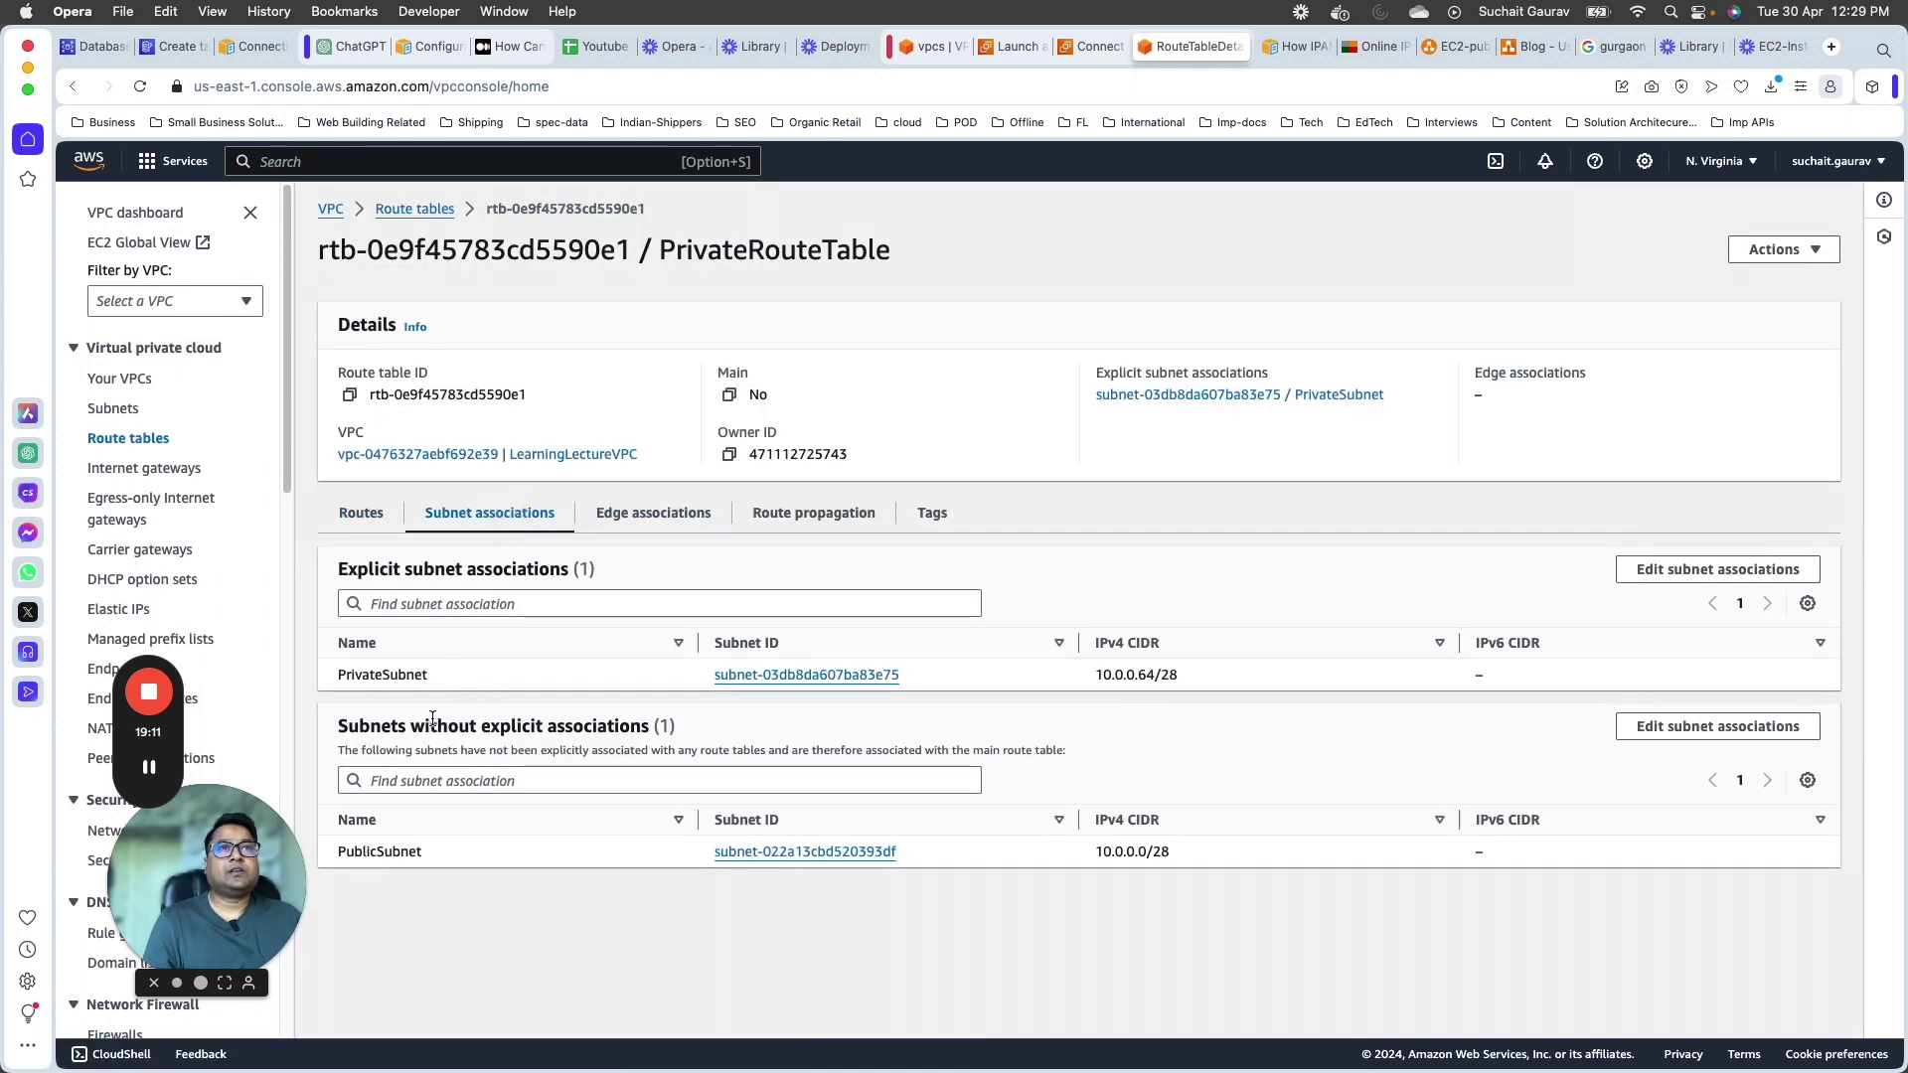
pyautogui.moveTo(432, 717); pyautogui.dragTo(651, 724)
pyautogui.moveTo(406, 569); pyautogui.dragTo(519, 570)
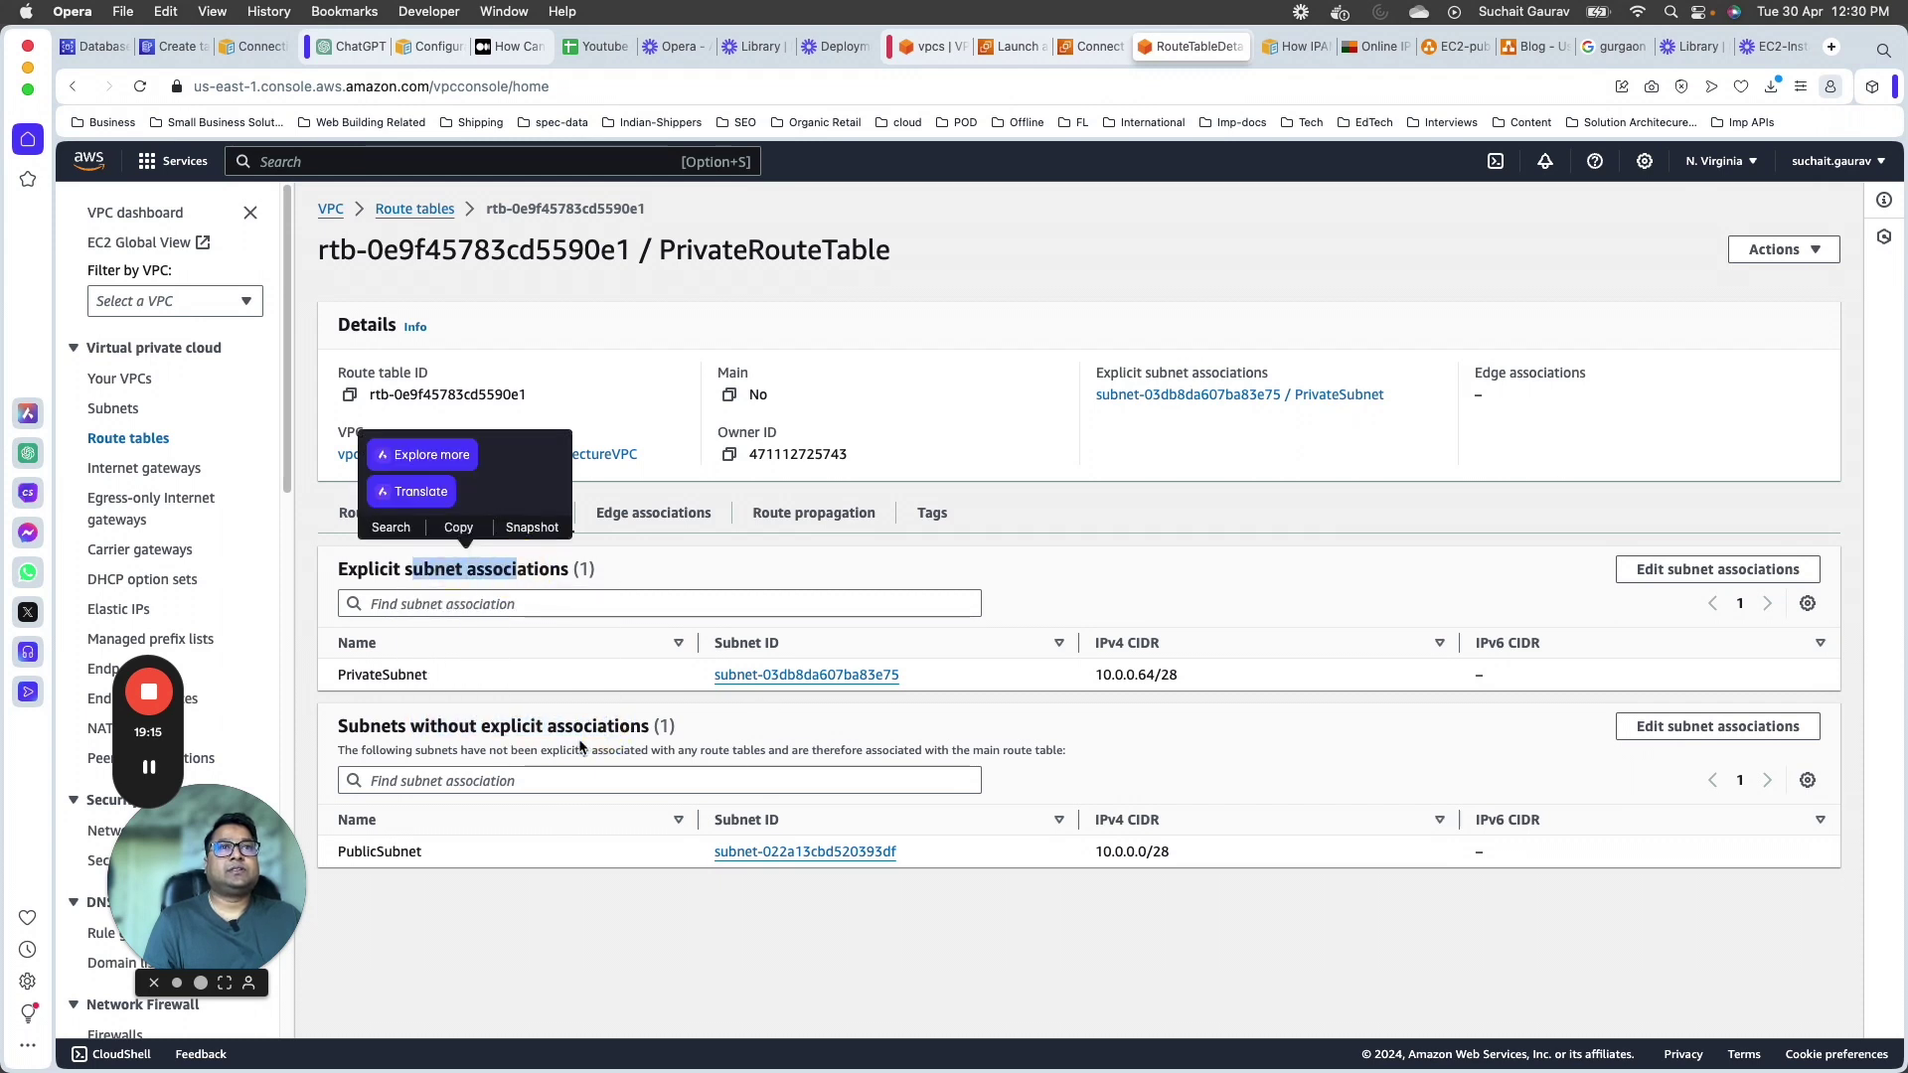
pyautogui.click(1762, 729)
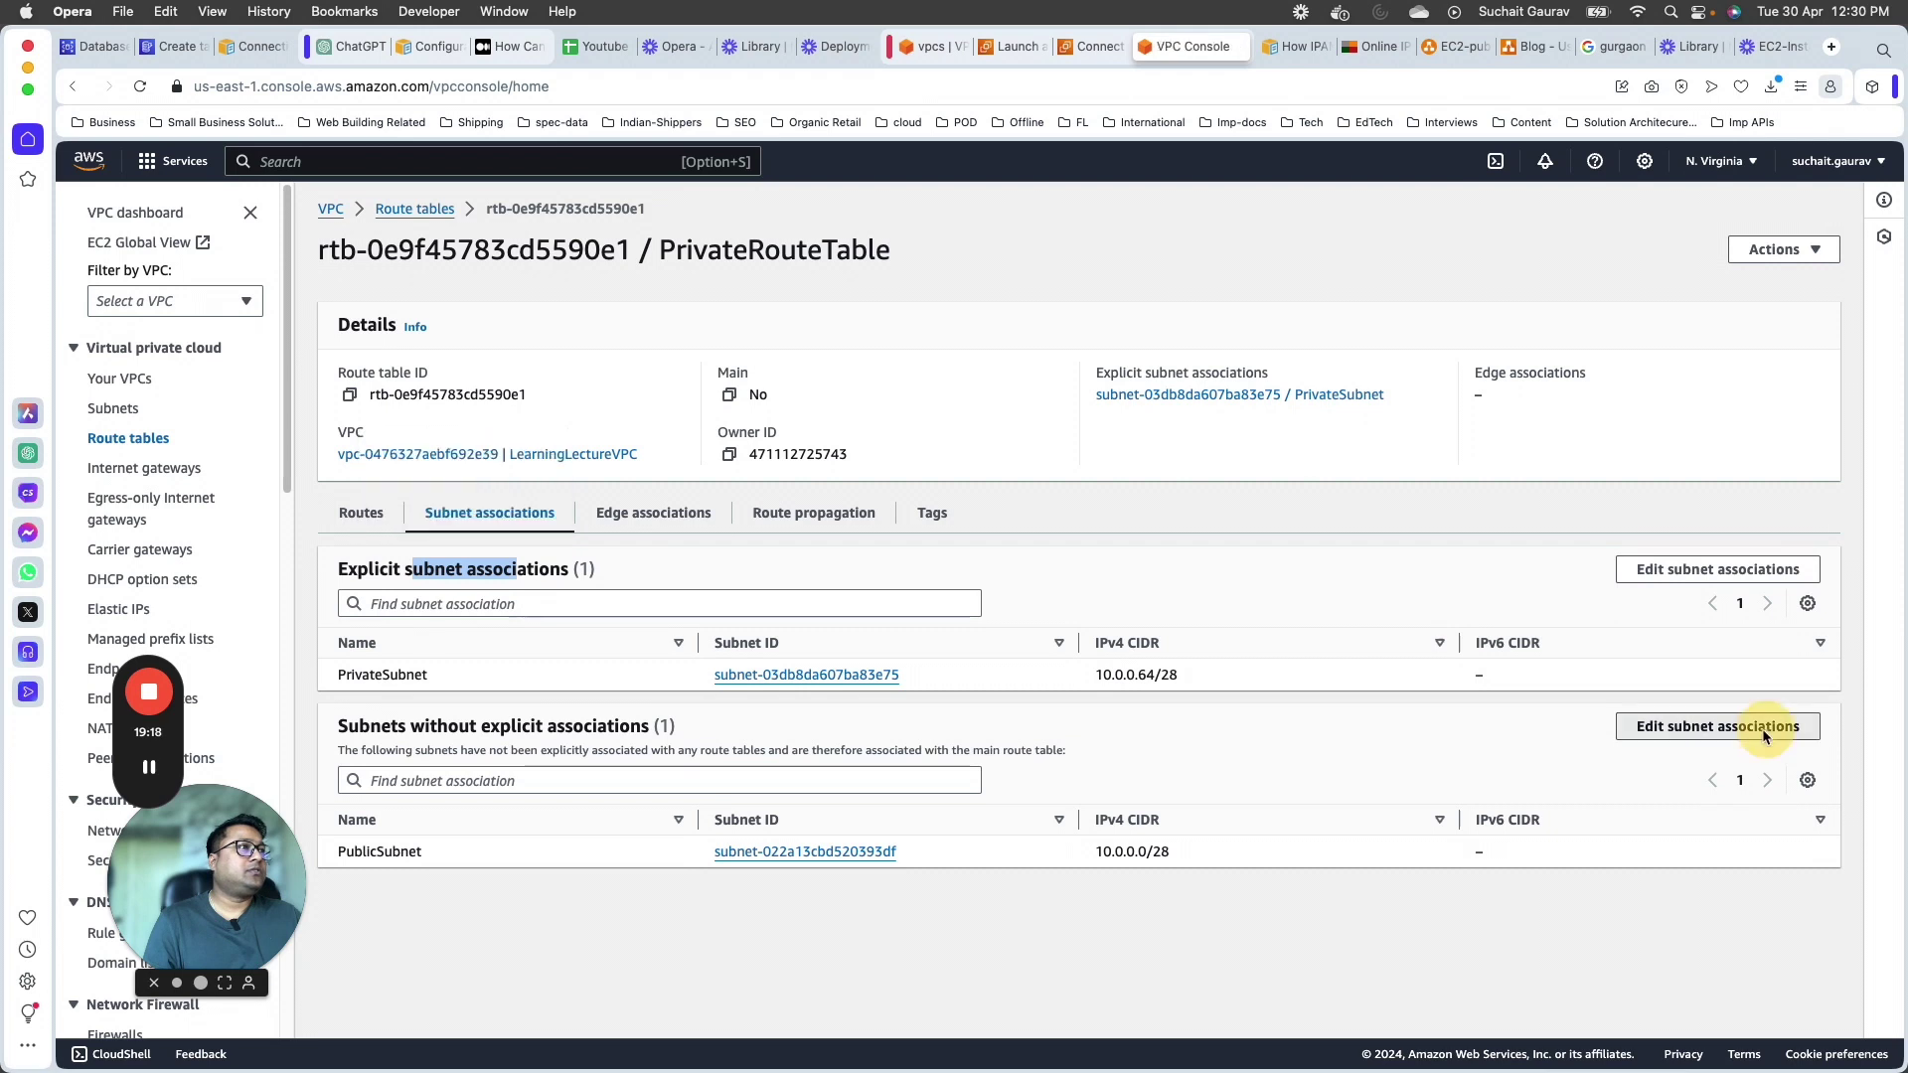
pyautogui.click(106, 434)
pyautogui.click(106, 465)
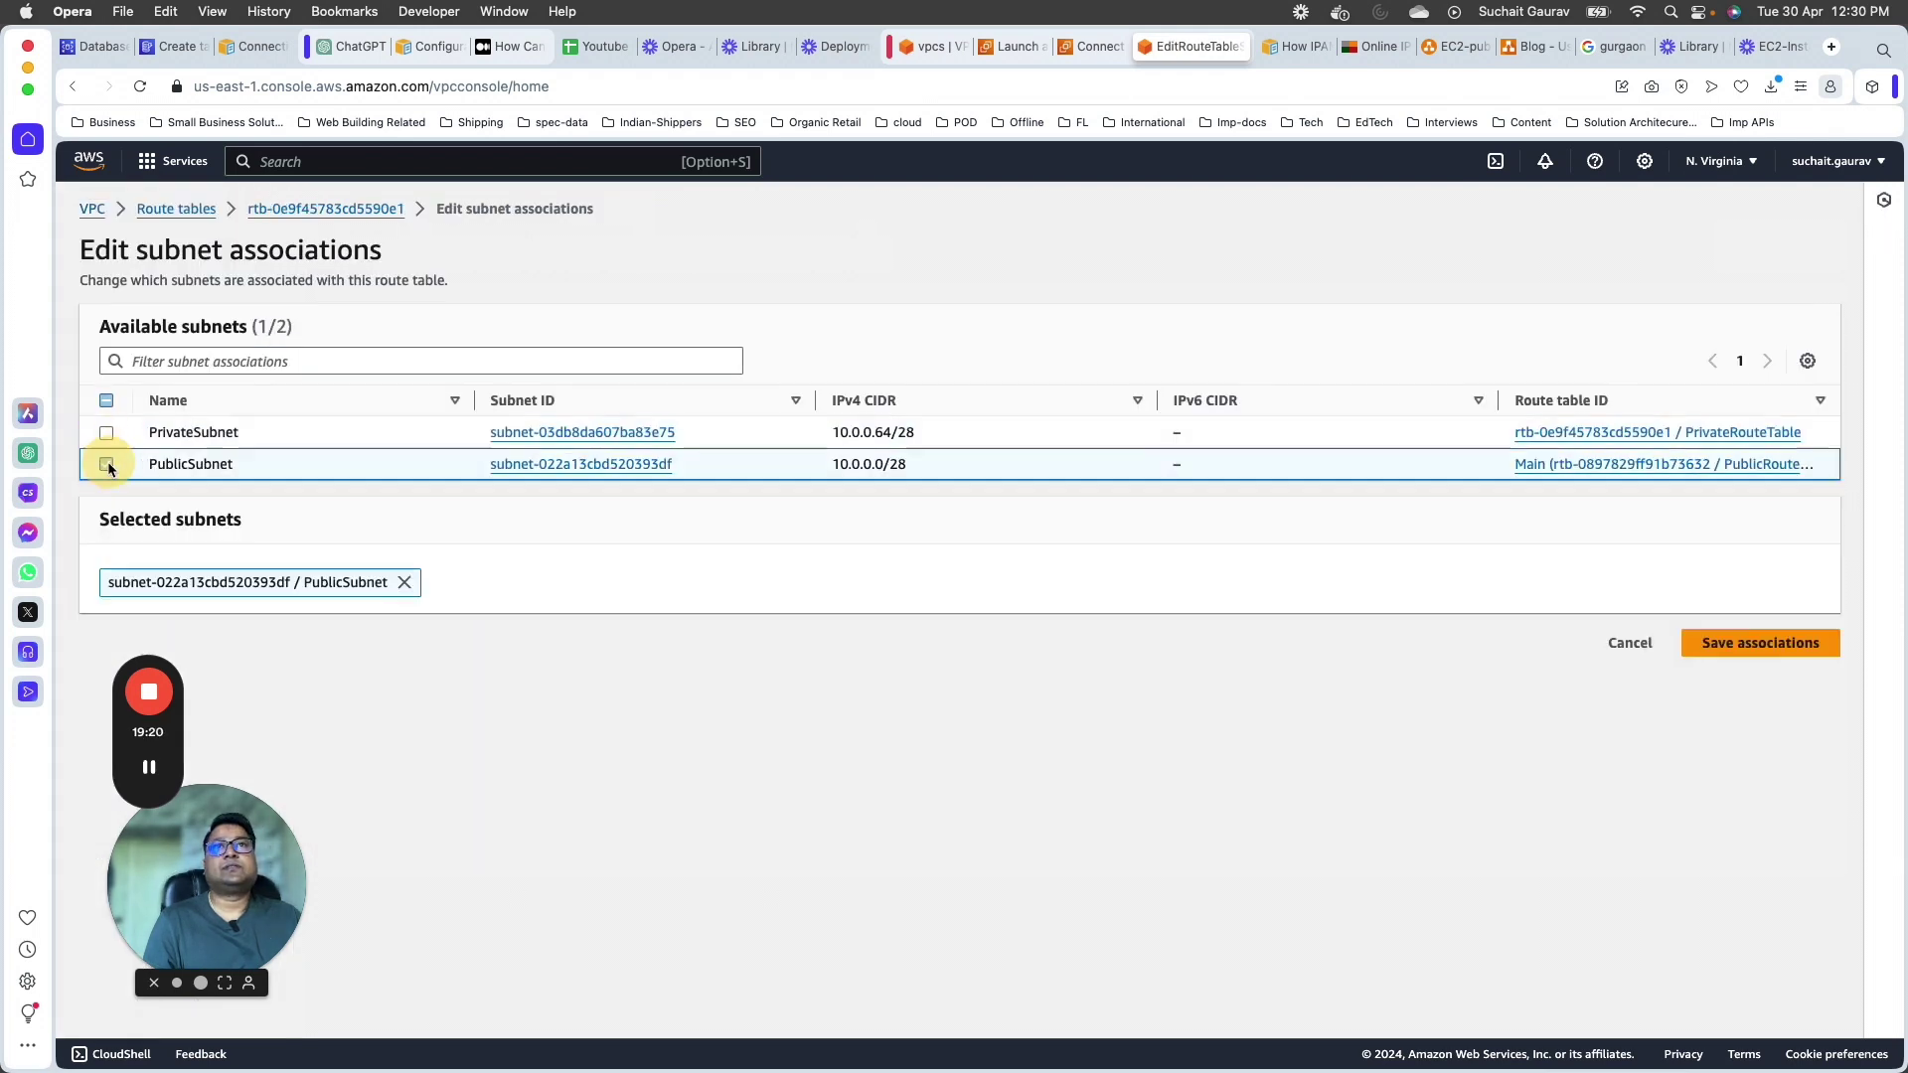
pyautogui.click(404, 582)
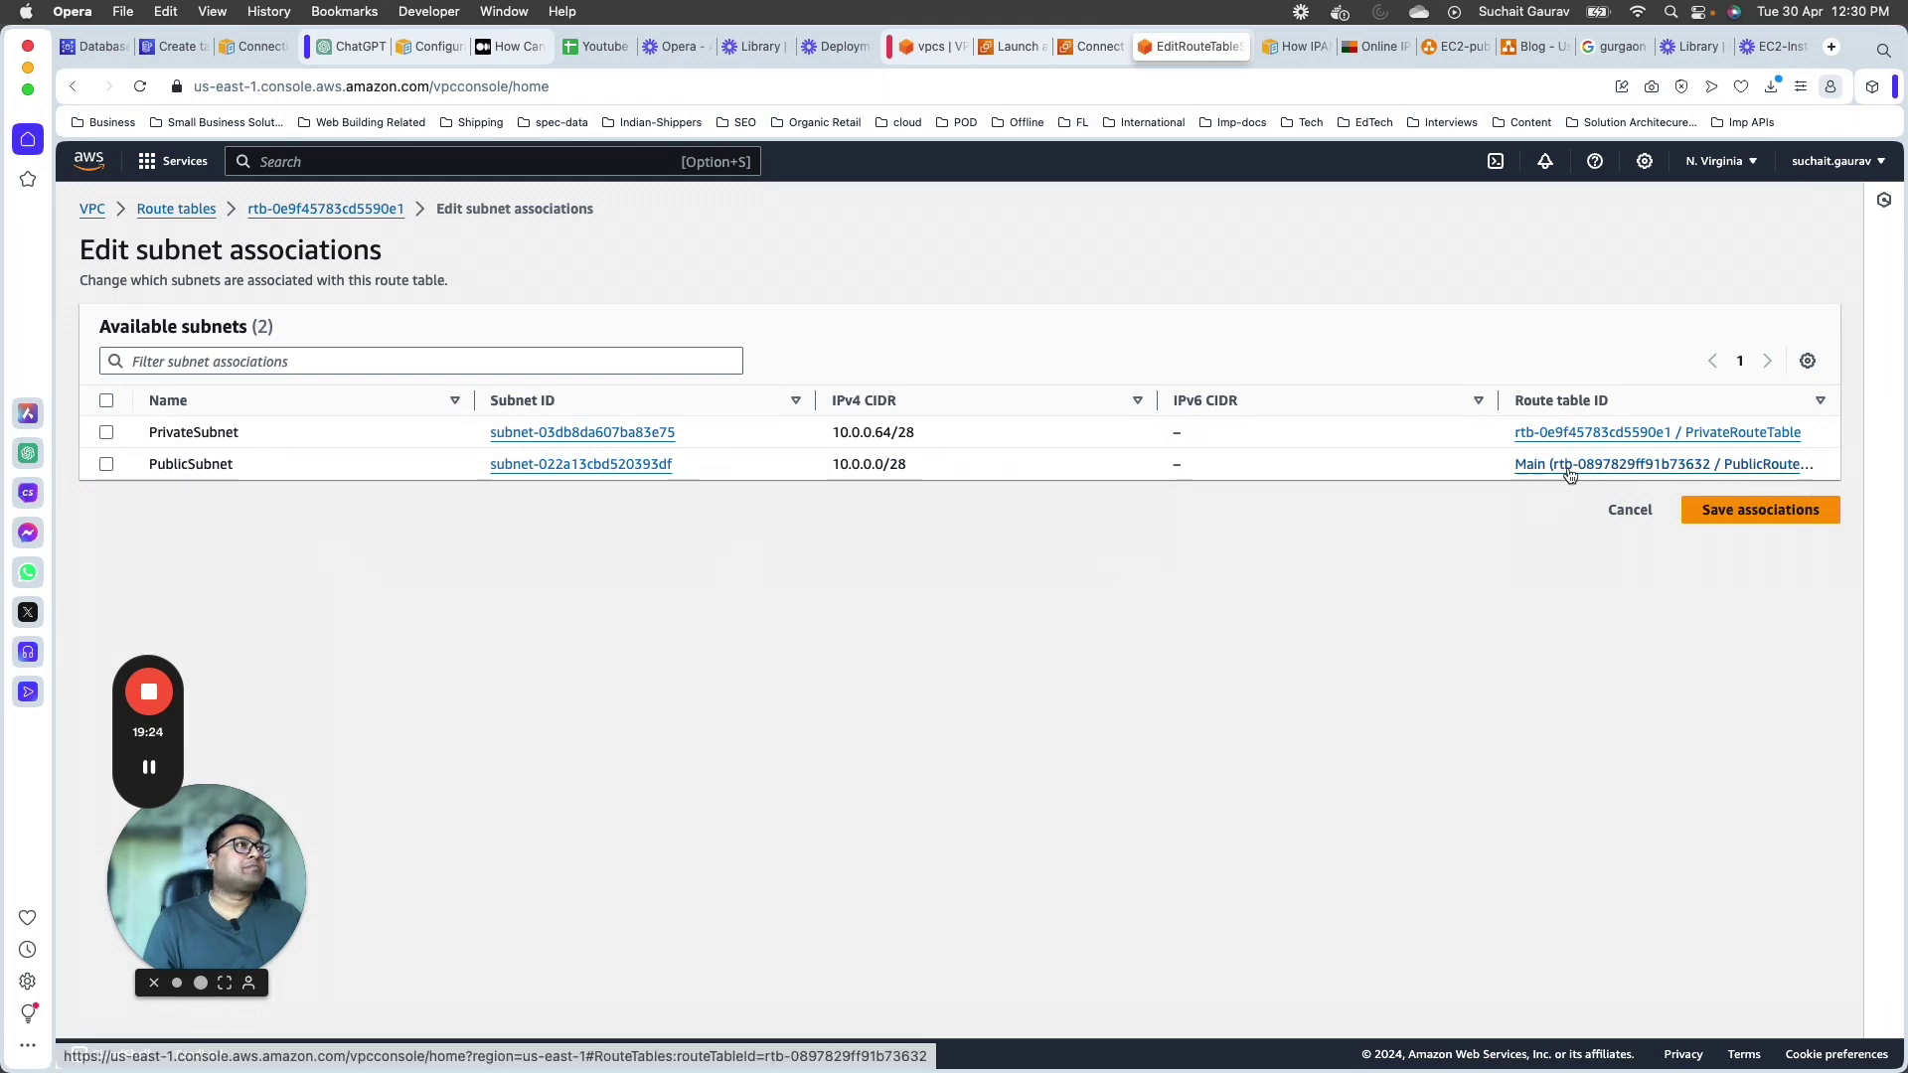
pyautogui.click(107, 464)
pyautogui.click(404, 582)
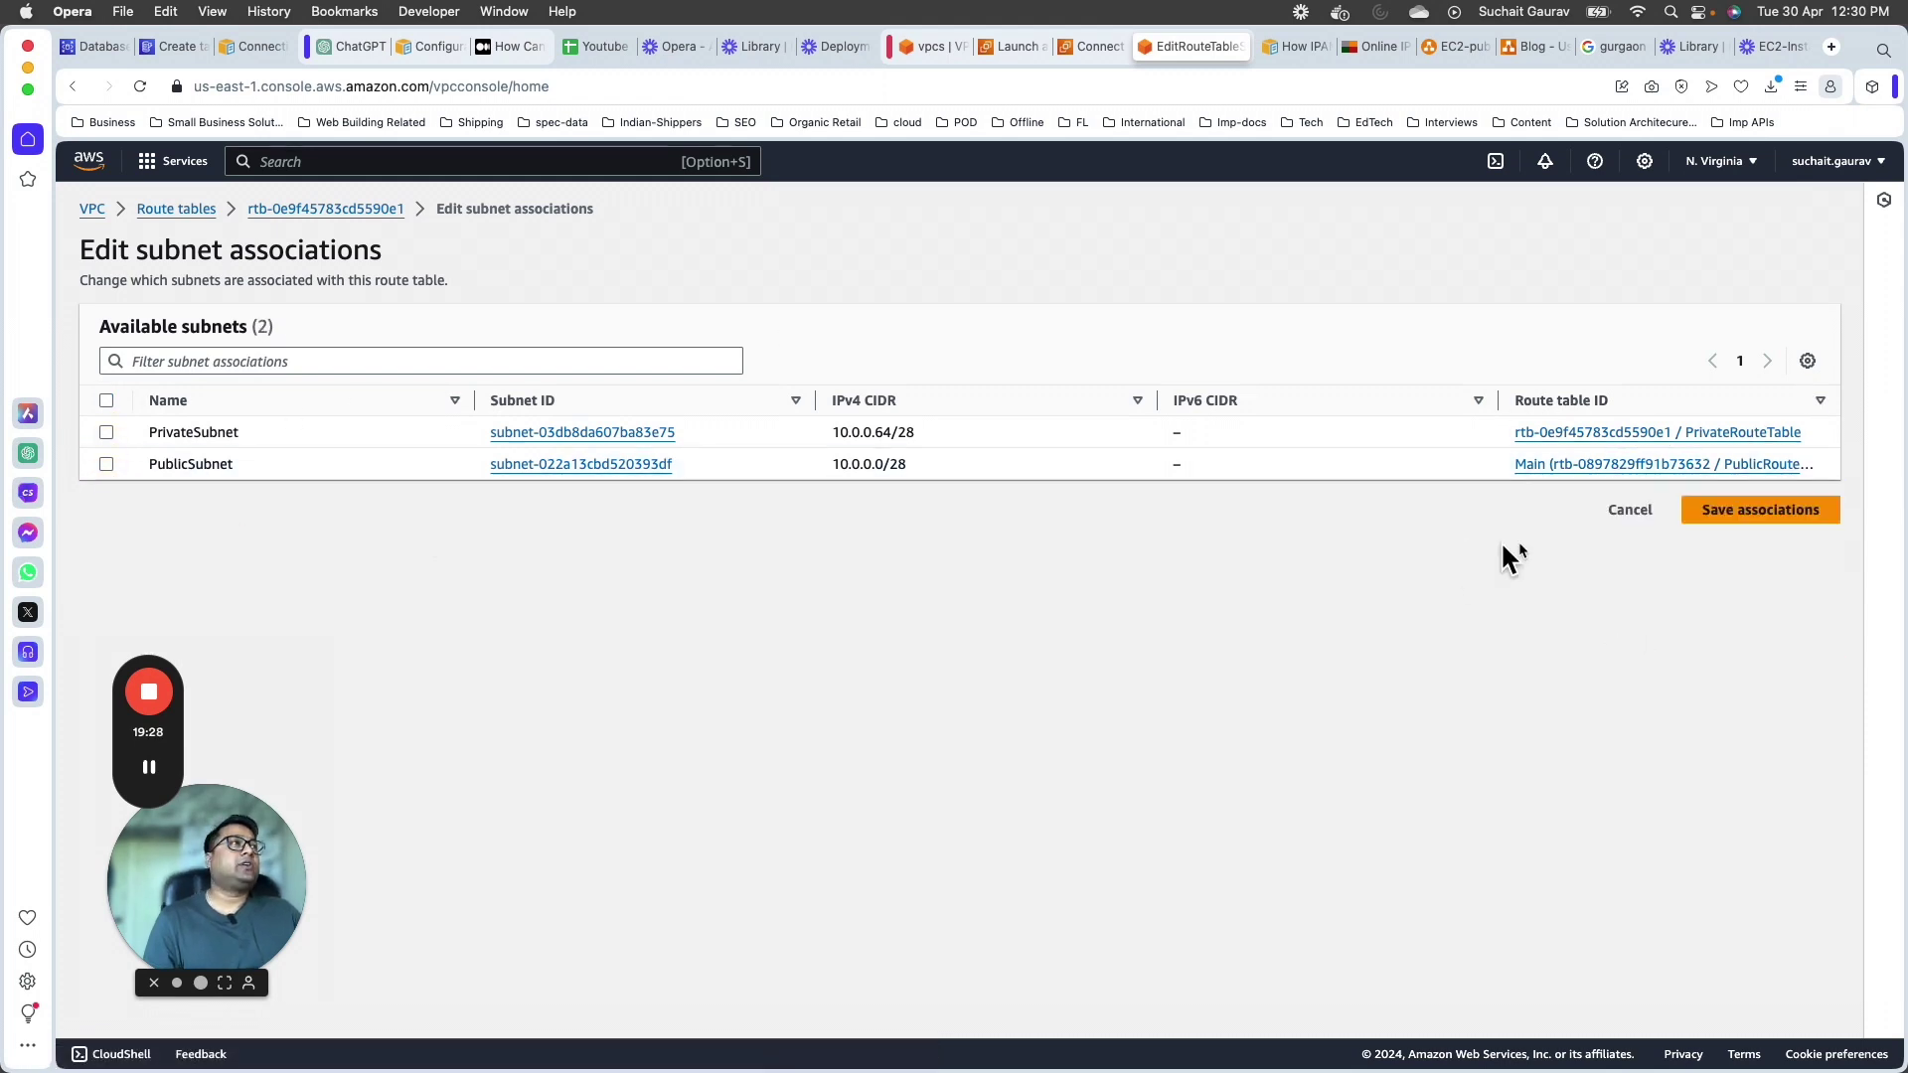
pyautogui.click(1635, 511)
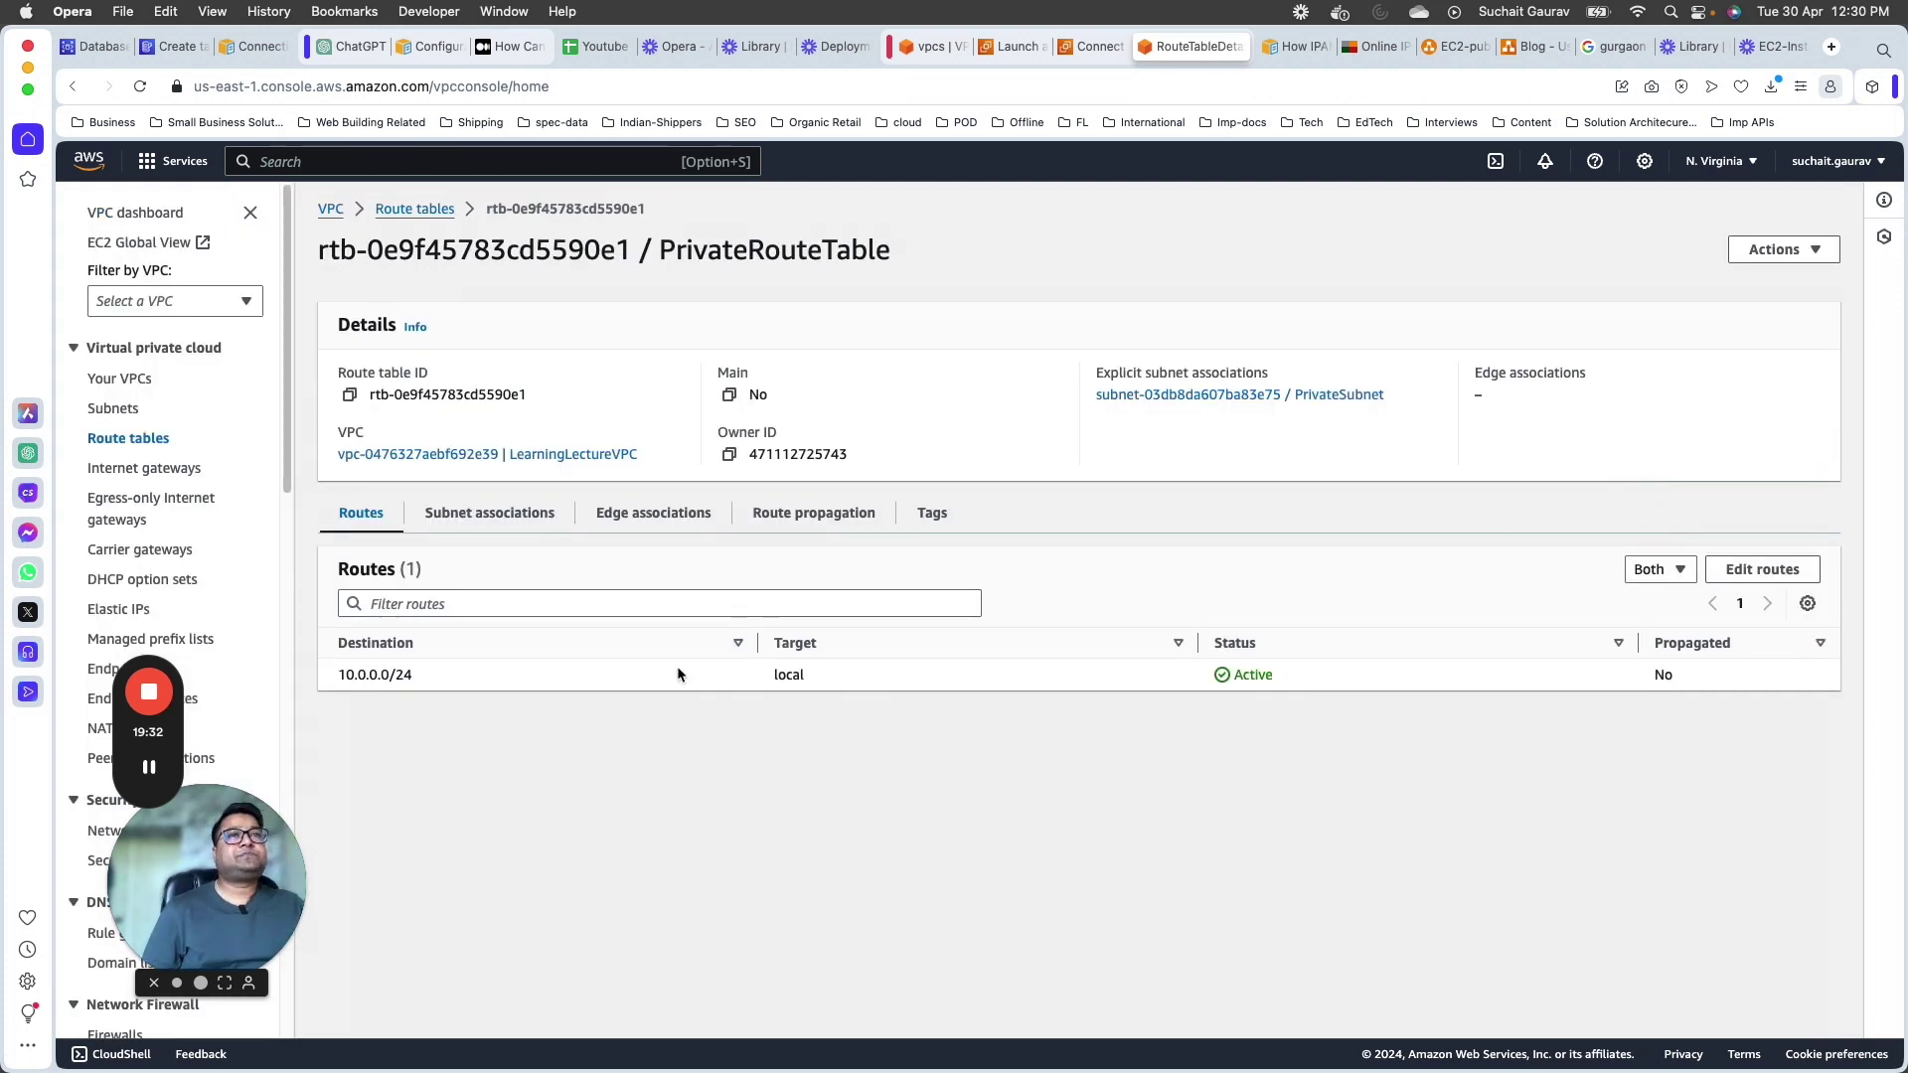
# Step: Review PrivateRouteTable's subnet associations and its route propagation settings
pyautogui.click(522, 517)
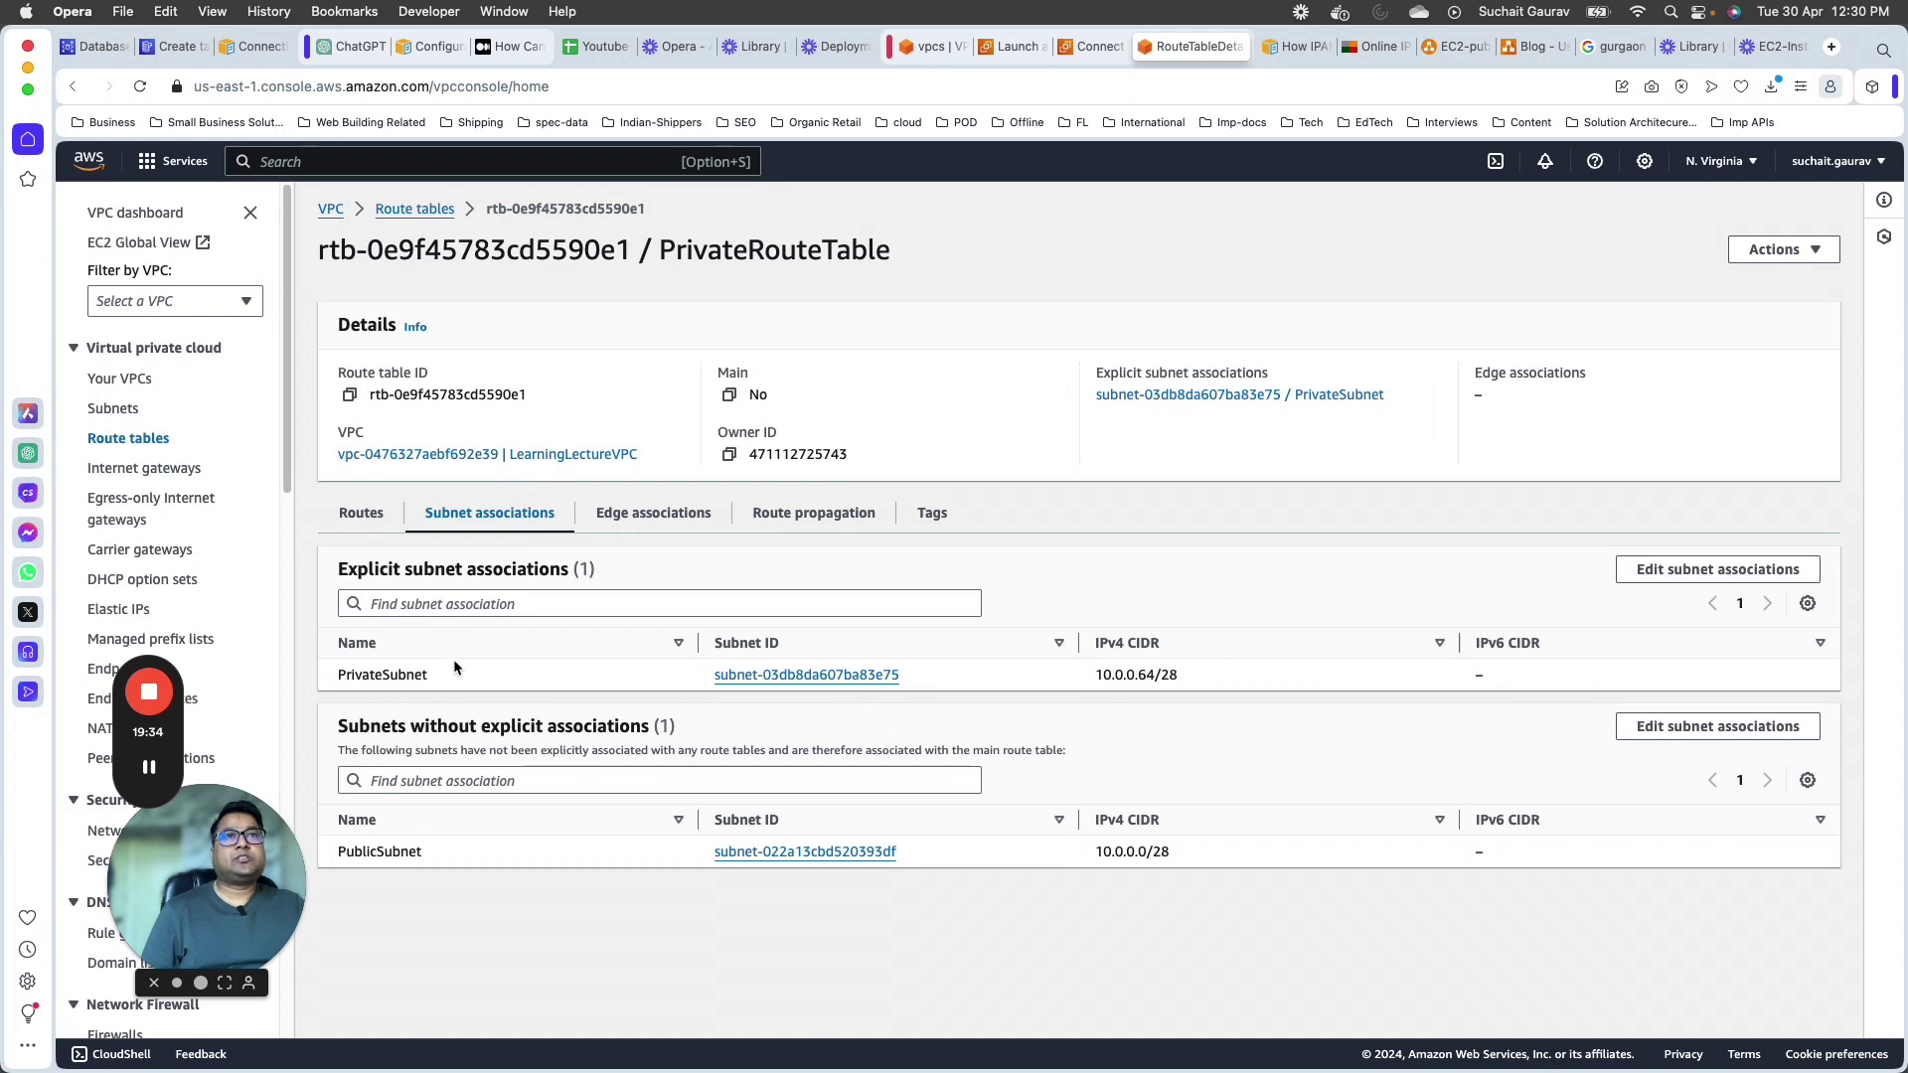
pyautogui.click(1808, 786)
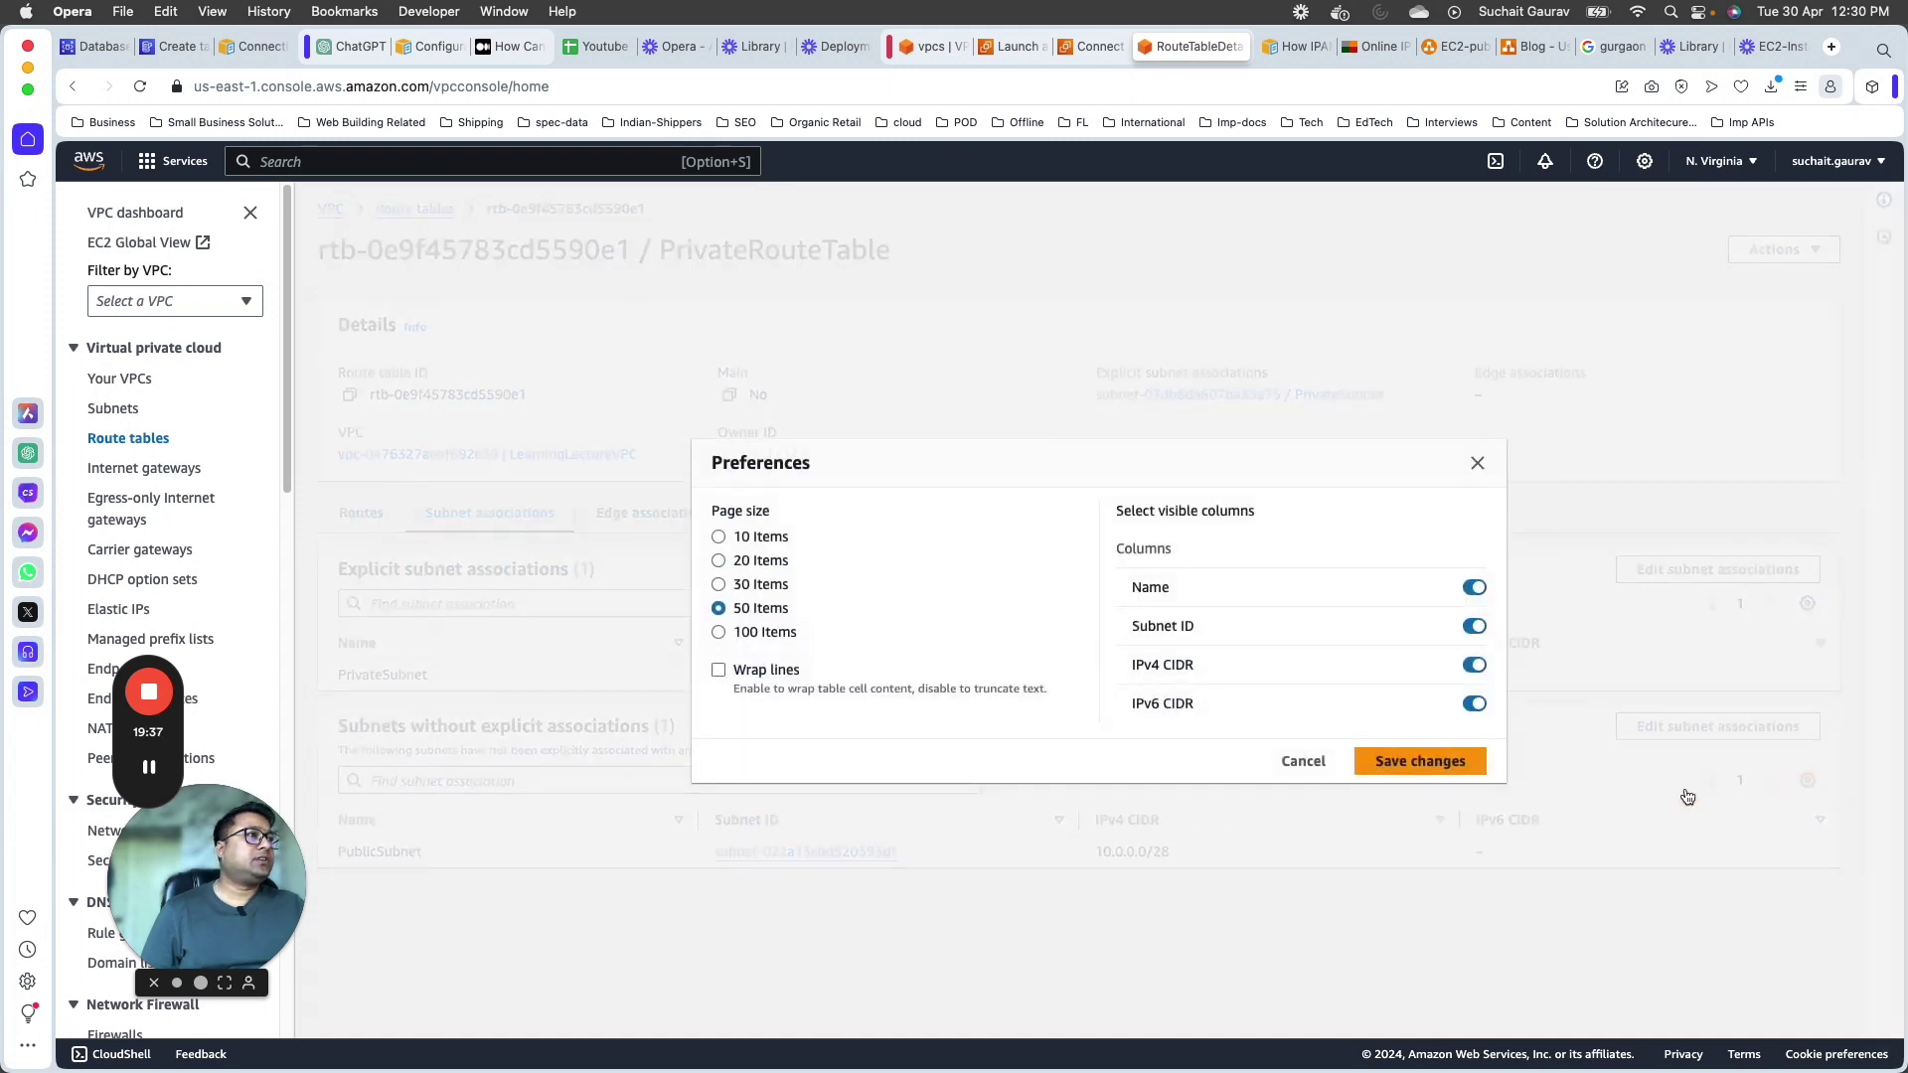
pyautogui.click(1299, 759)
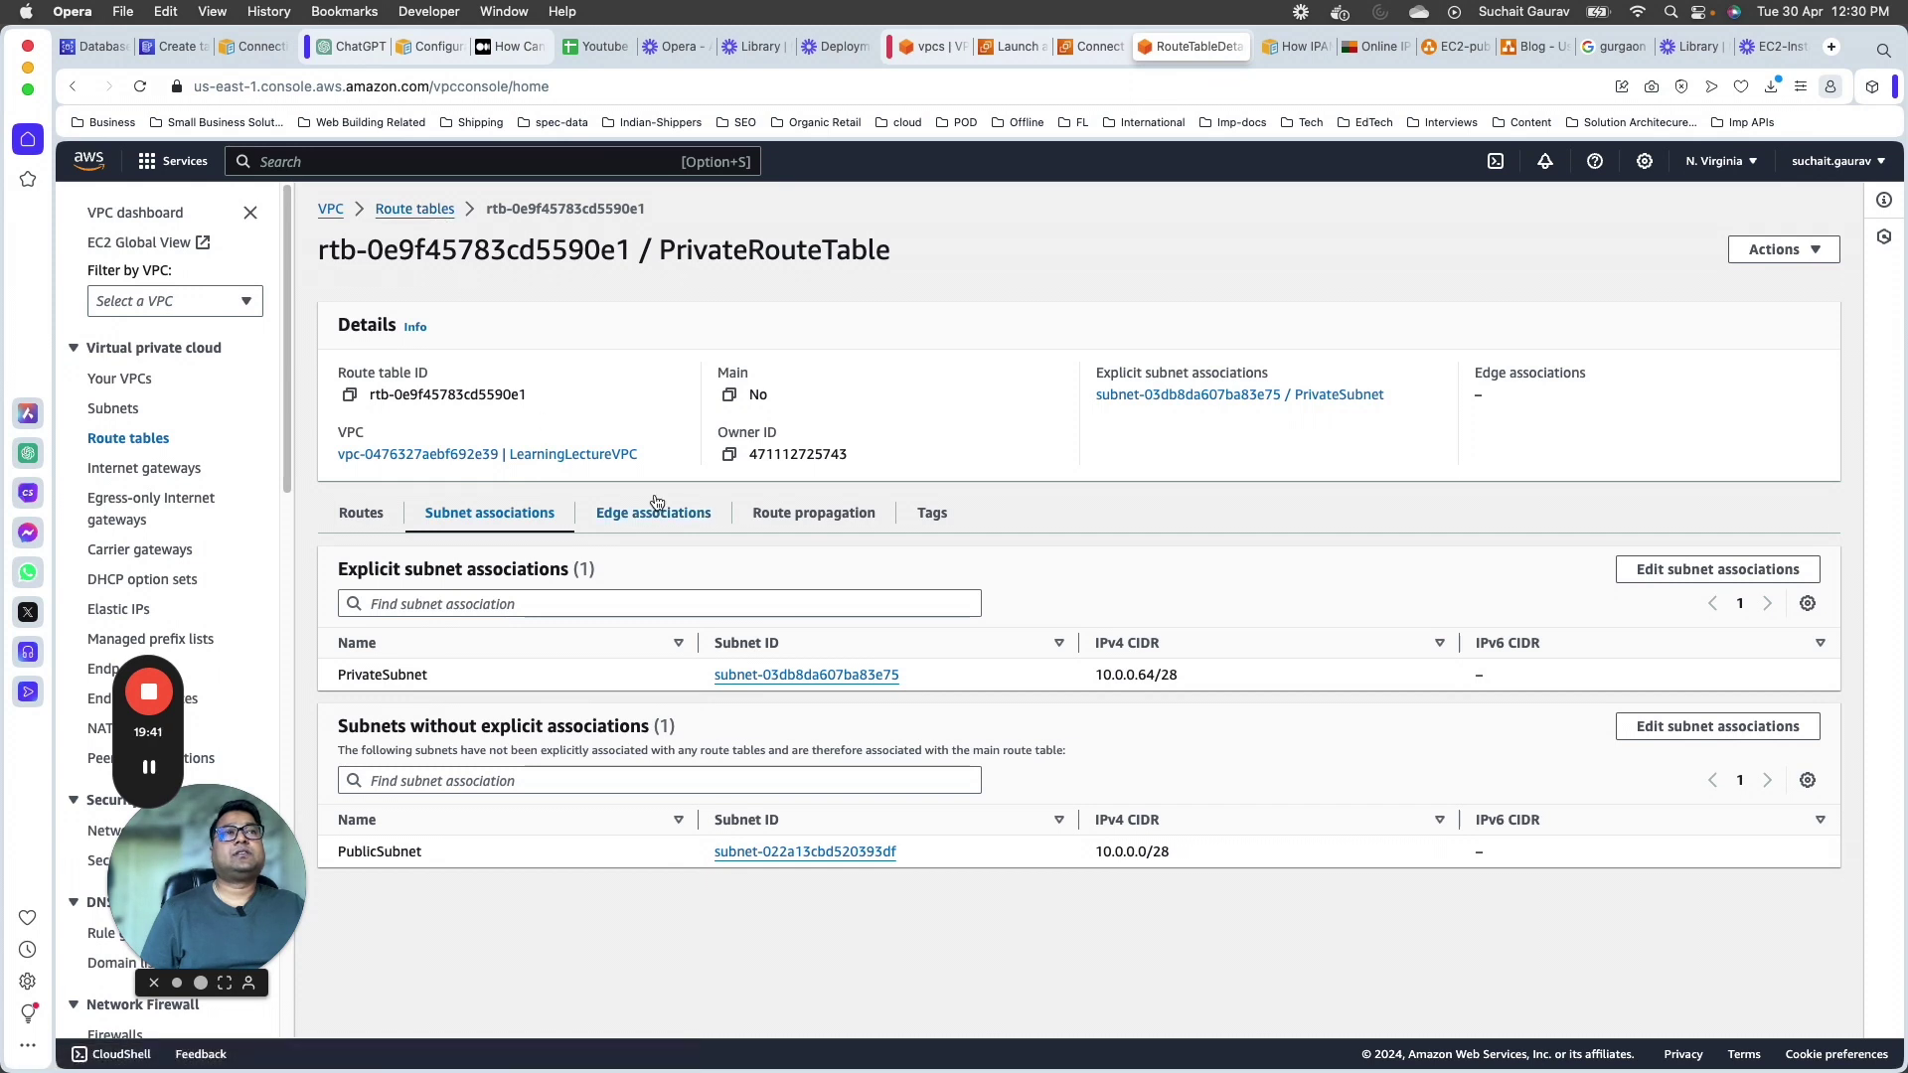
pyautogui.click(814, 513)
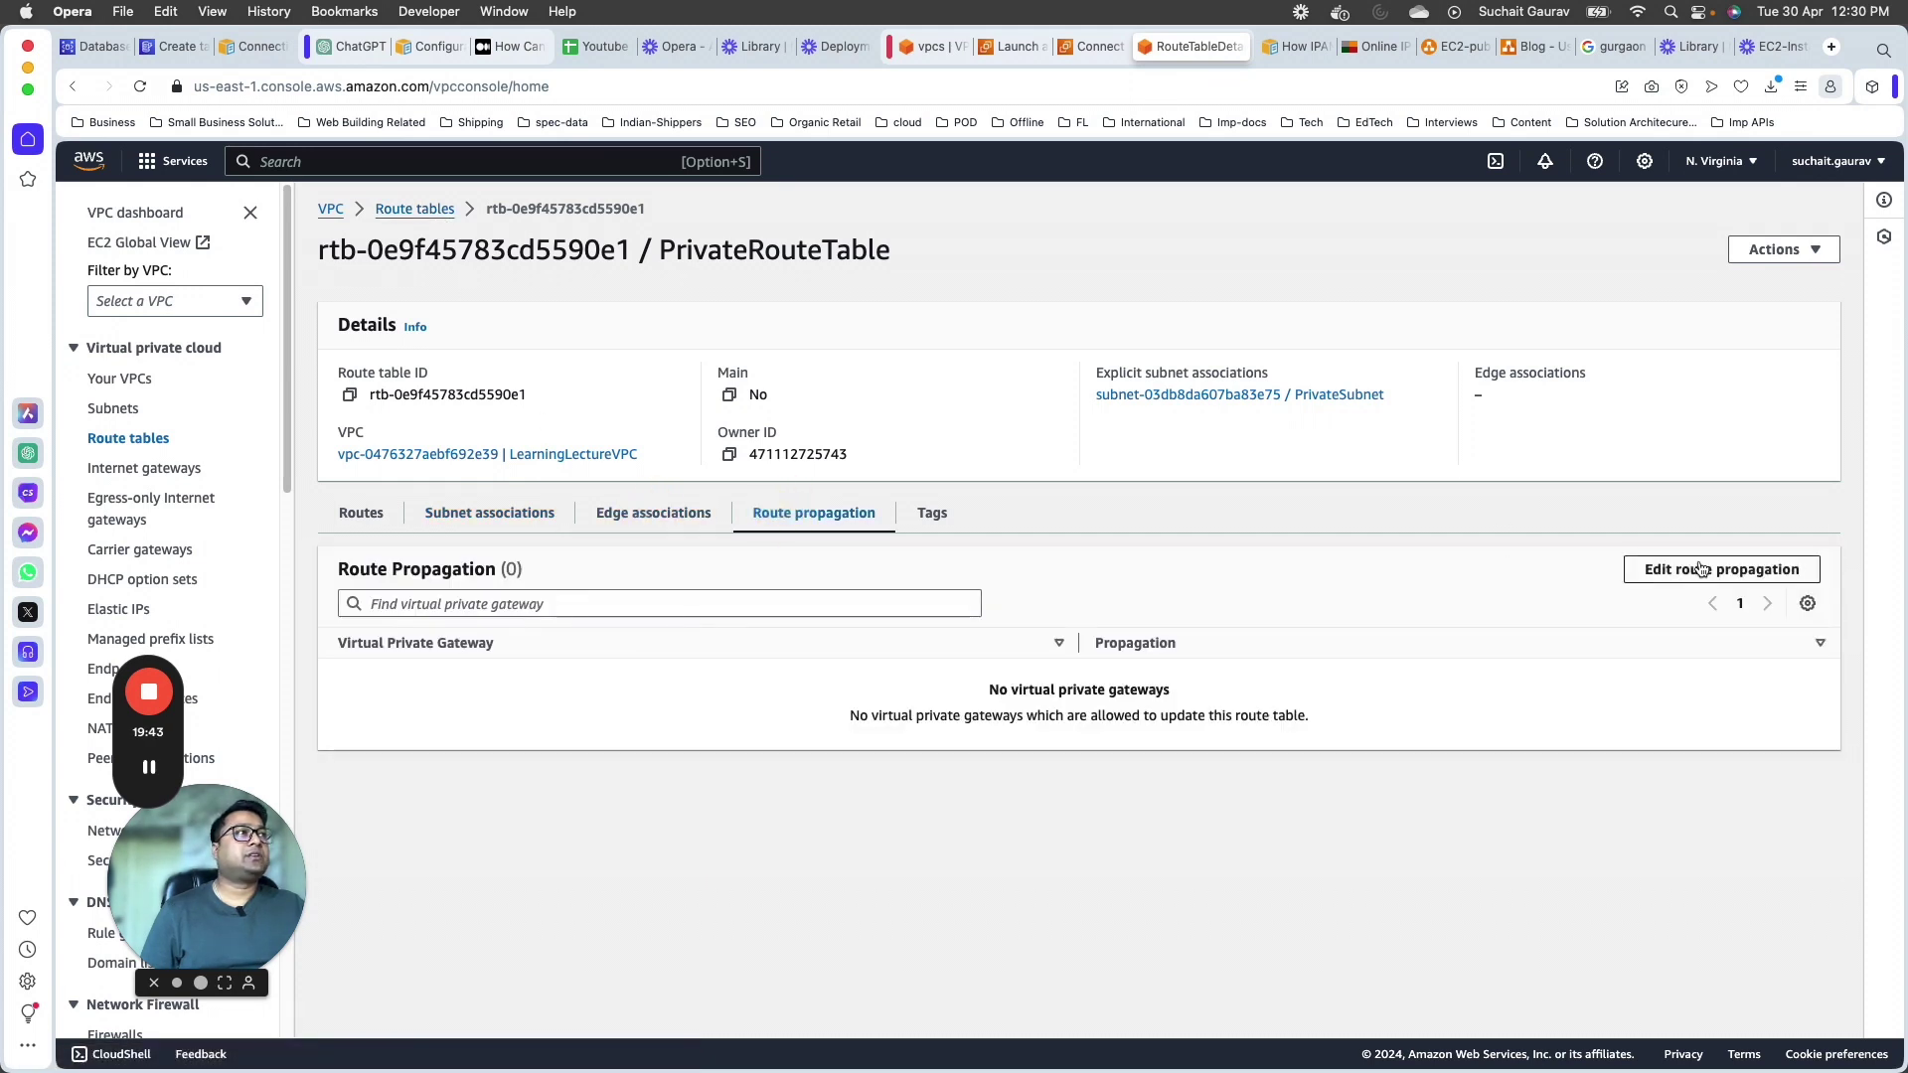
# Step: Start editing PrivateRouteTable's routes and add a new route with destination 0.0.0.0/0
pyautogui.click(366, 524)
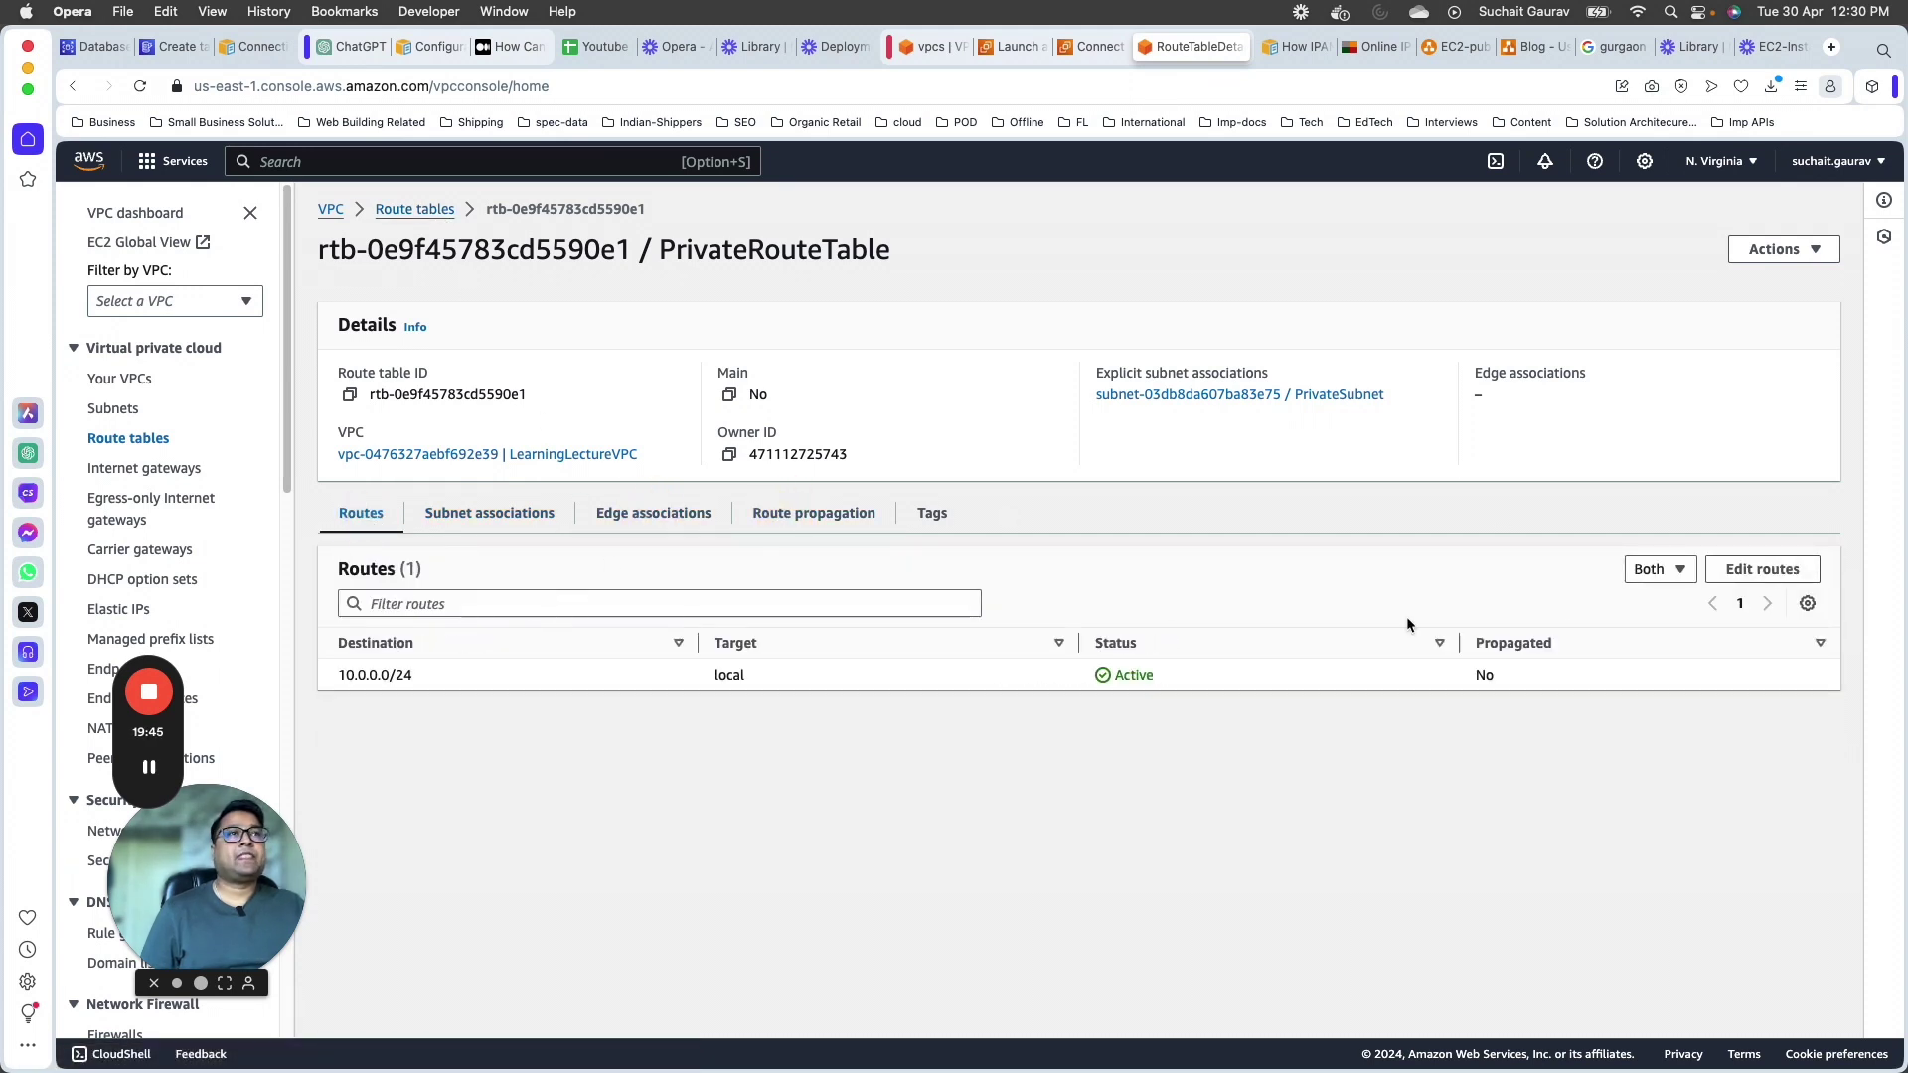
pyautogui.click(1754, 570)
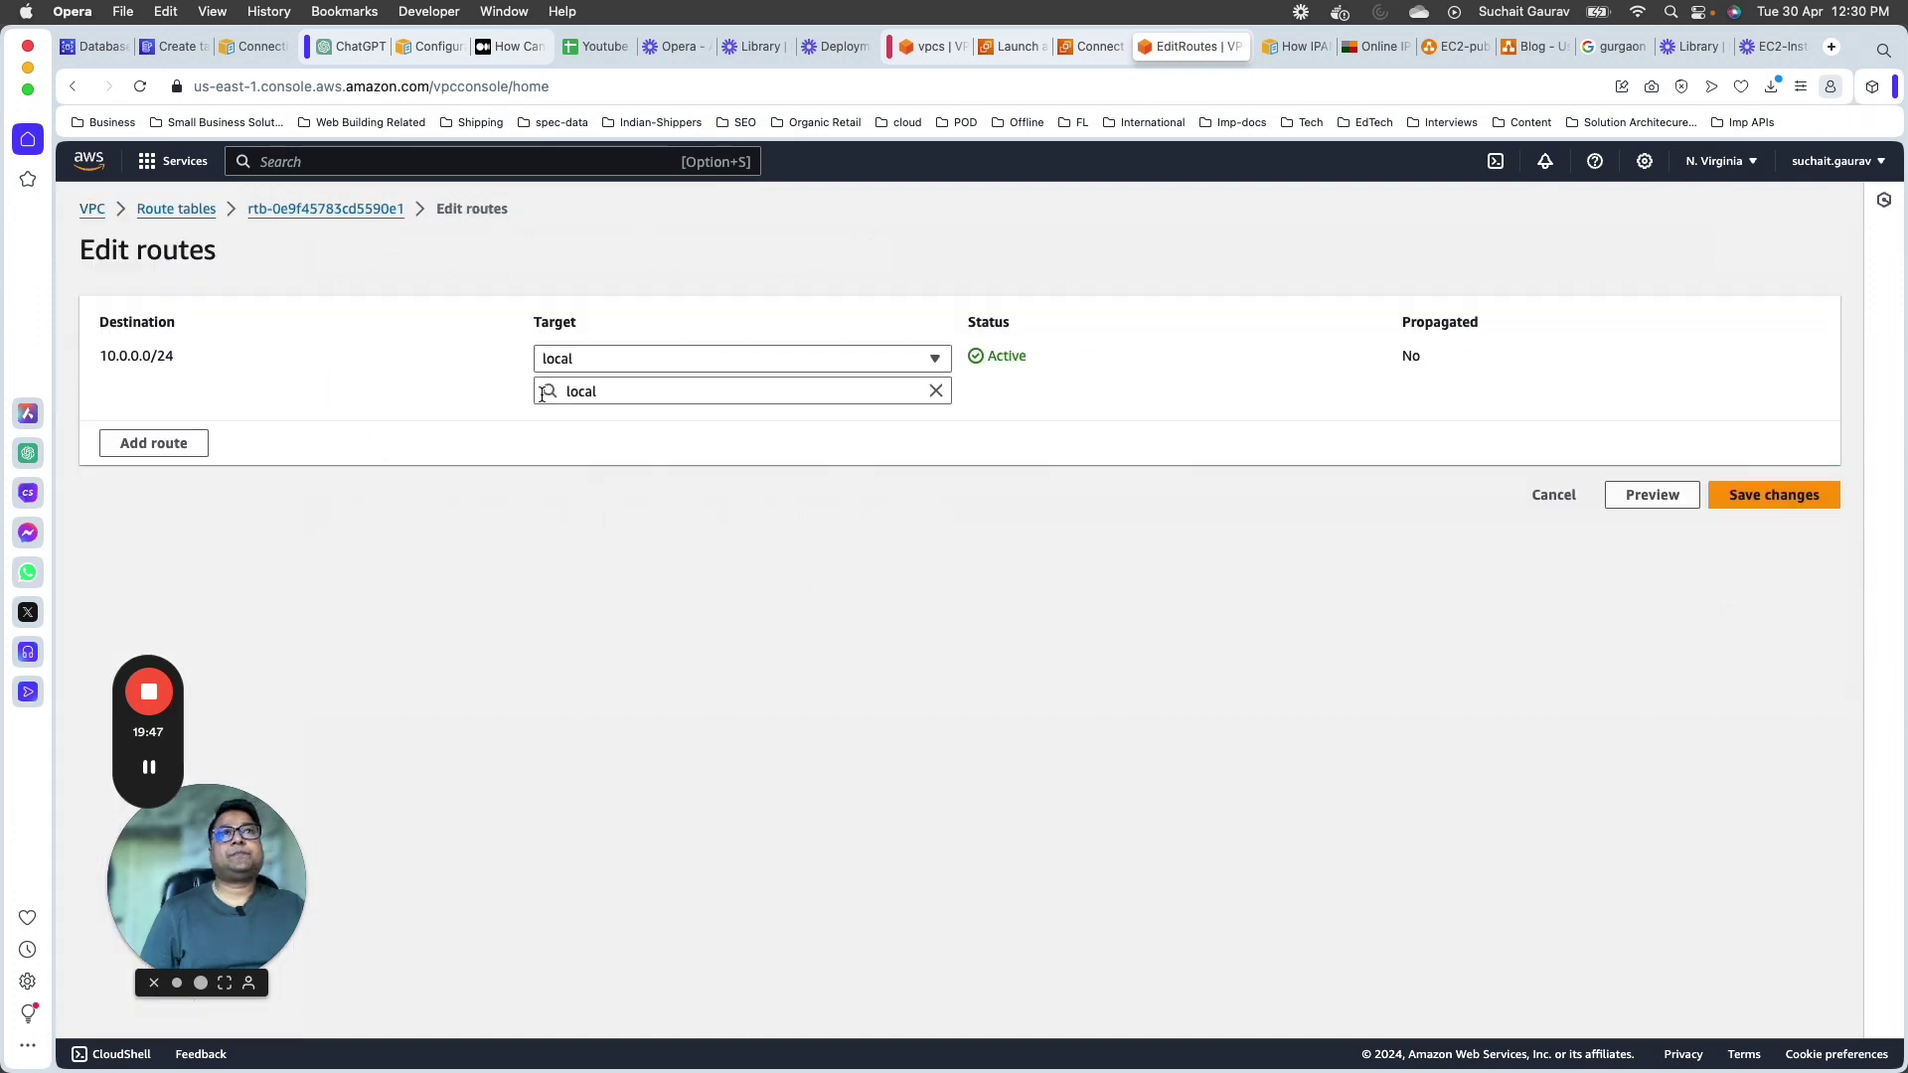
pyautogui.click(200, 437)
pyautogui.click(191, 428)
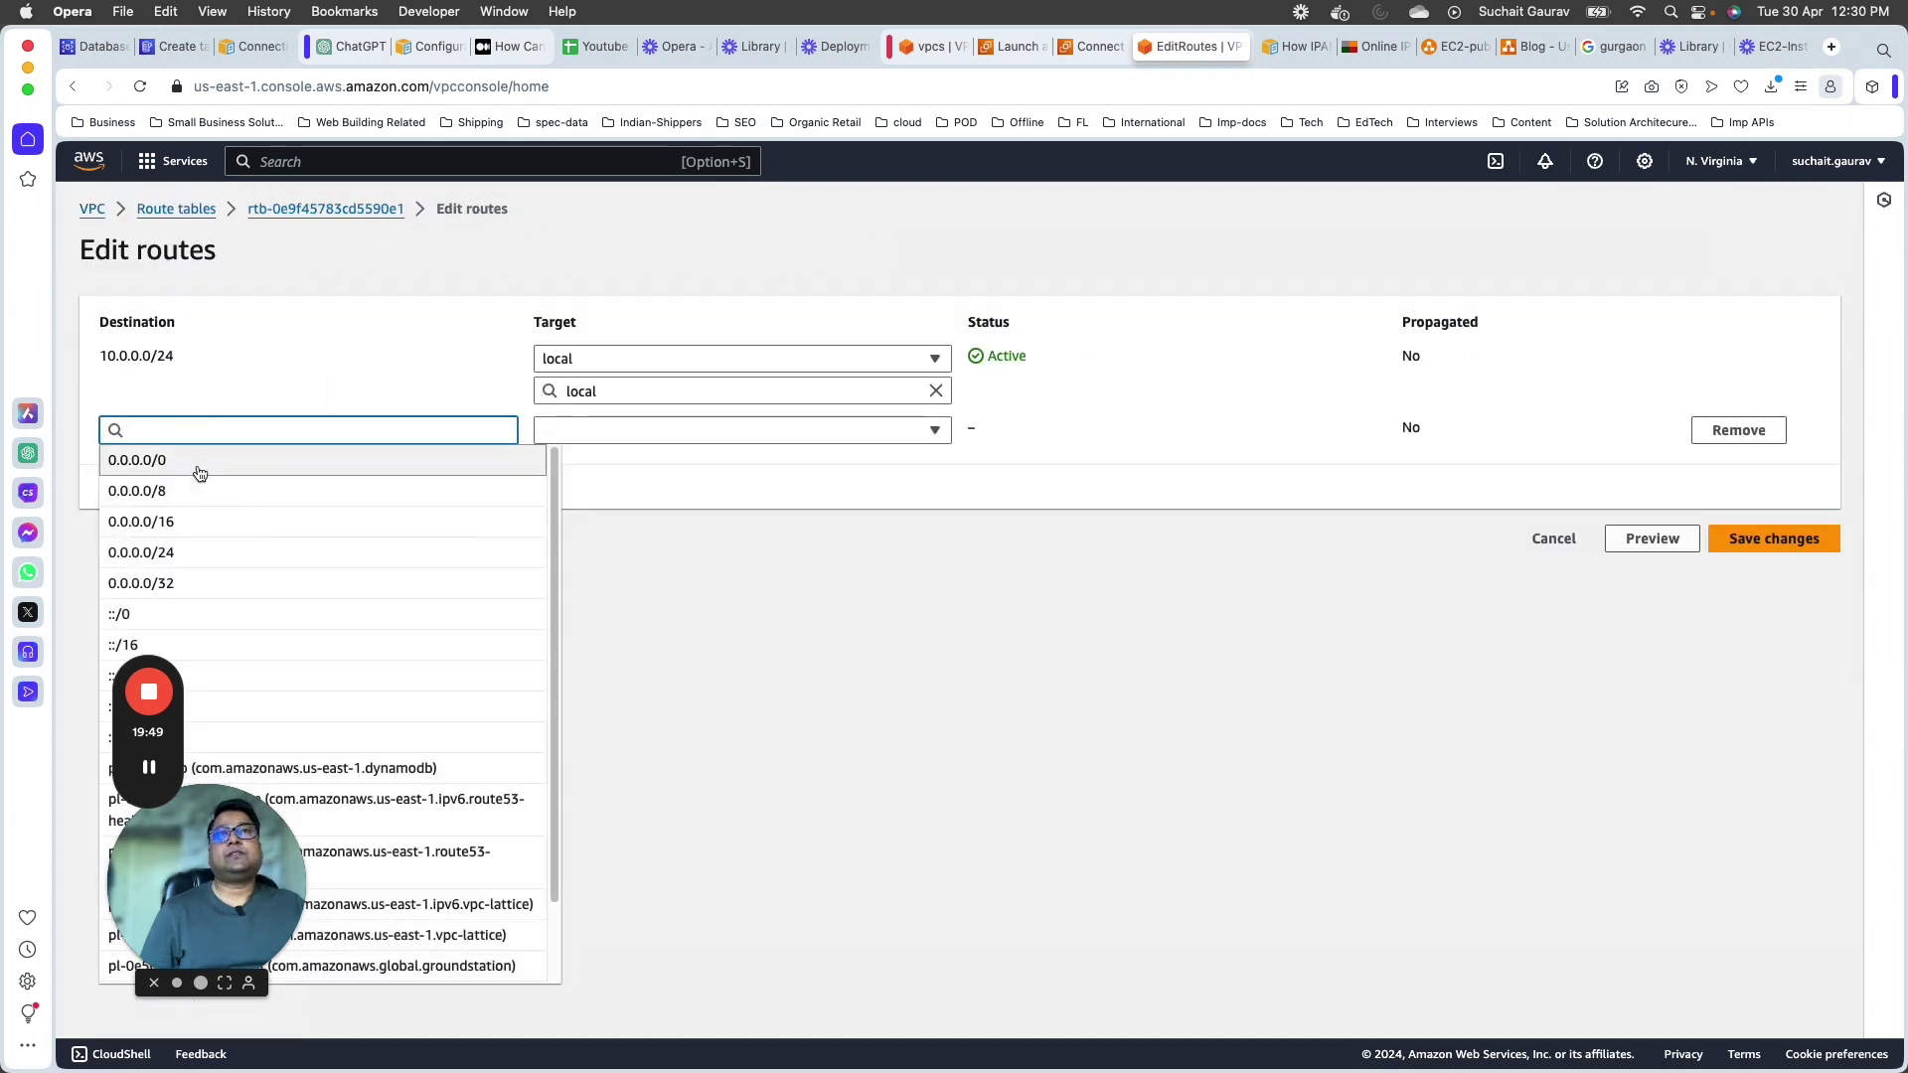
pyautogui.click(197, 461)
pyautogui.moveTo(181, 897); pyautogui.dragTo(1761, 896)
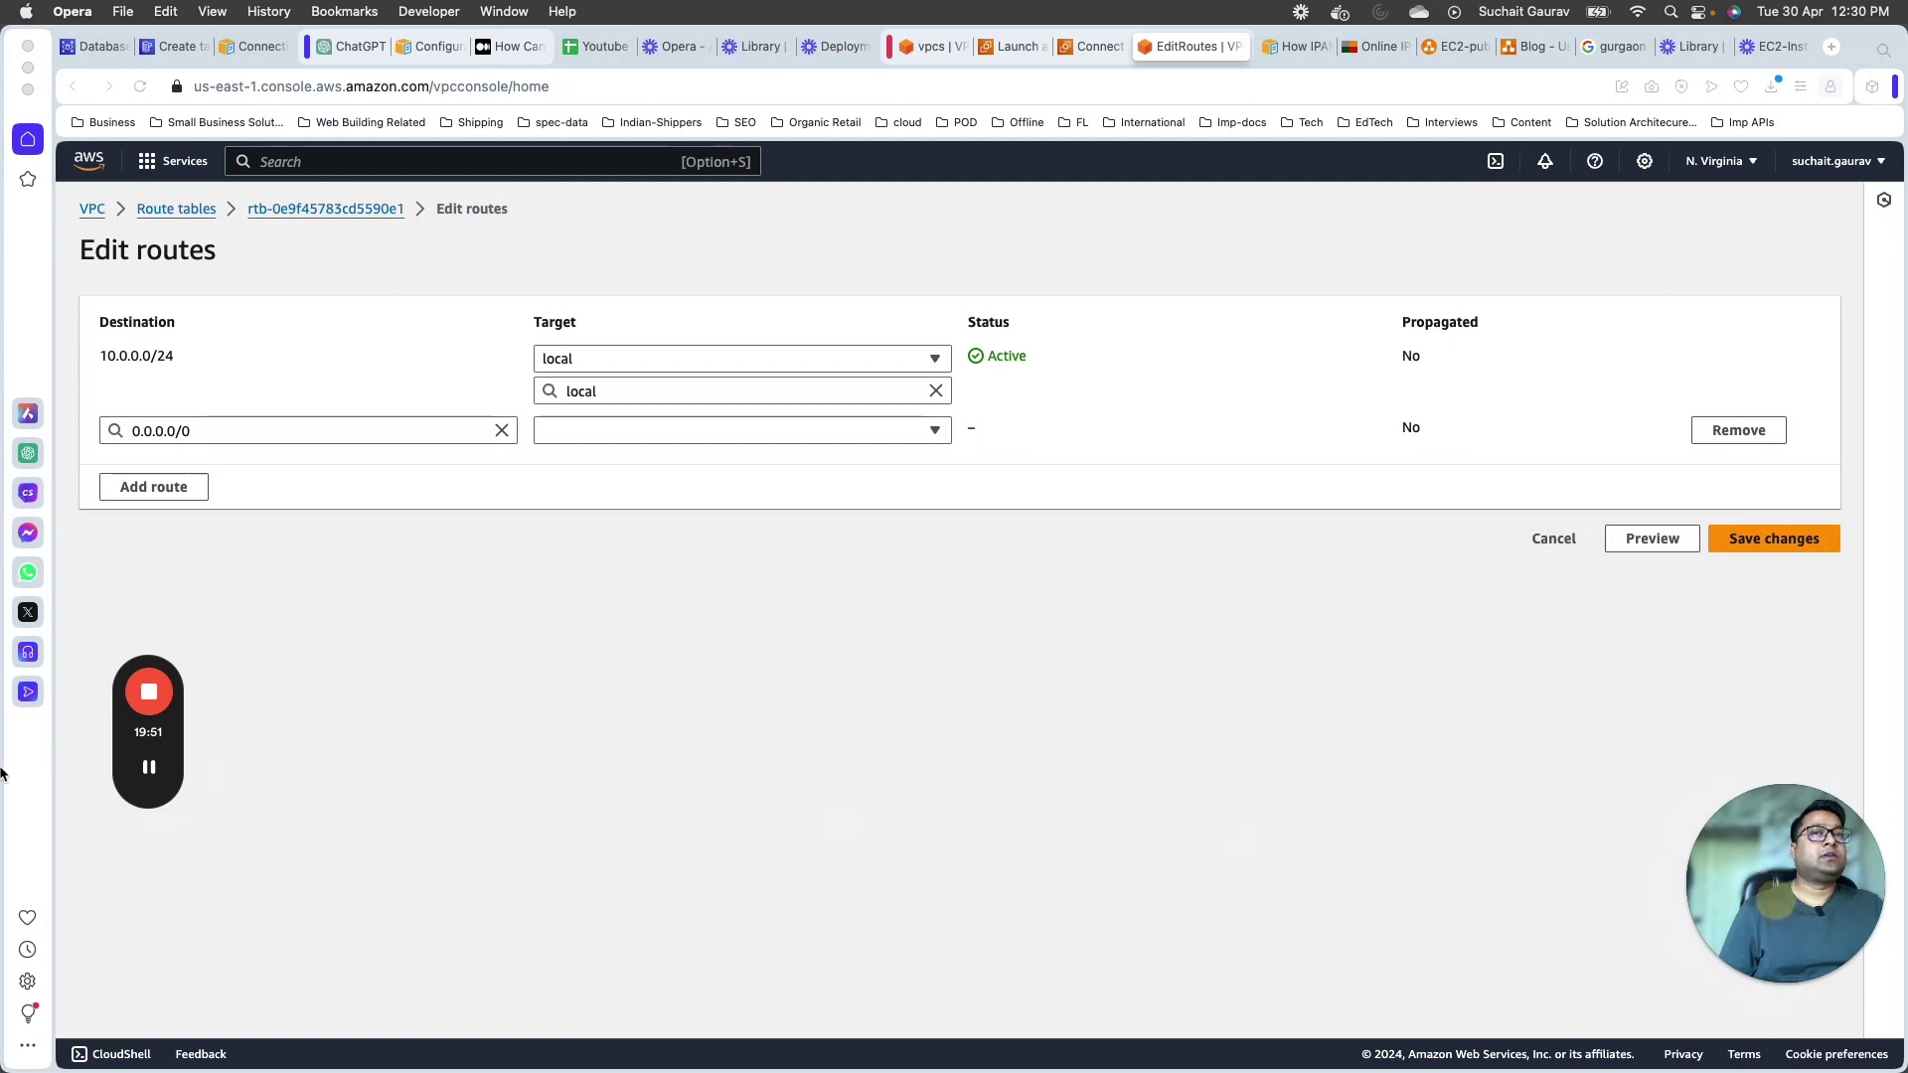
pyautogui.moveTo(122, 745); pyautogui.dragTo(1839, 335)
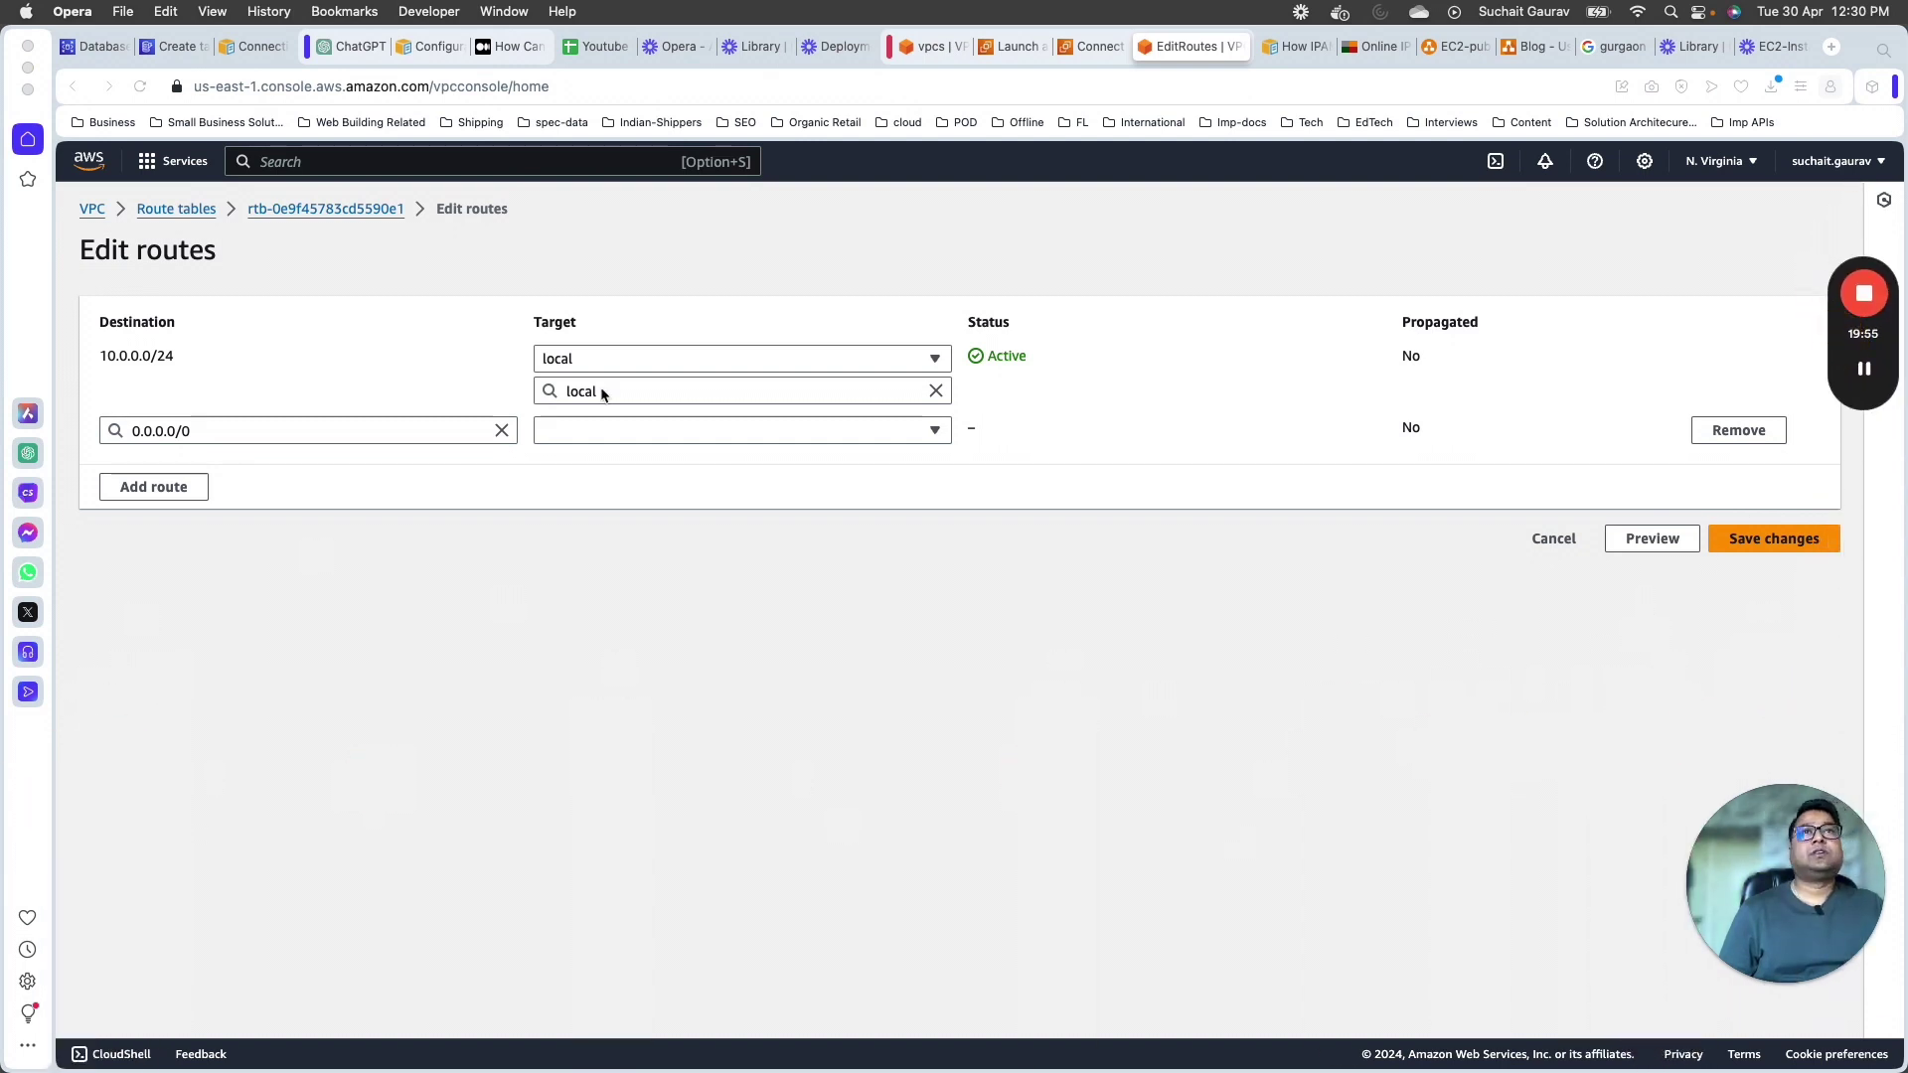
# Step: Set the 0.0.0.0/0 route's target to the NAT Gateway LearningLectureNATGateway and save the route changes
pyautogui.click(705, 430)
pyautogui.click(606, 651)
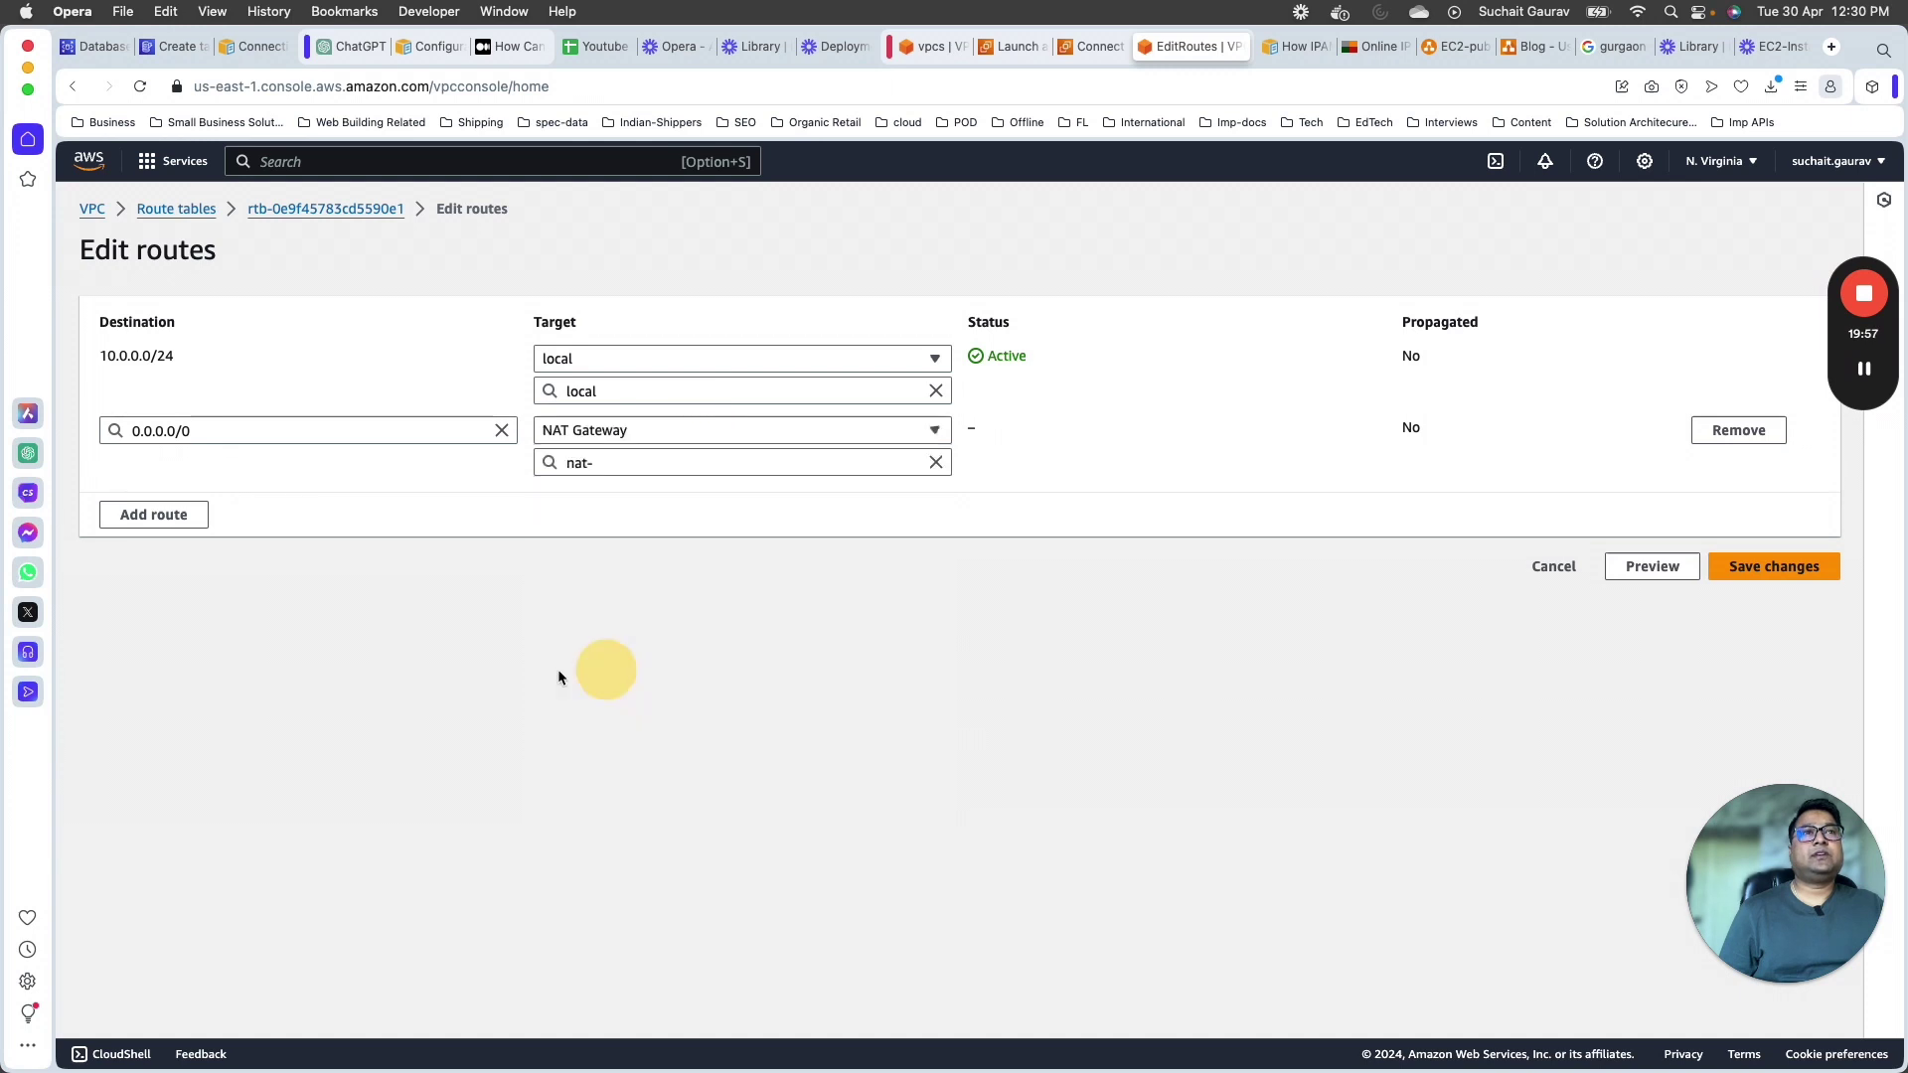
pyautogui.click(595, 465)
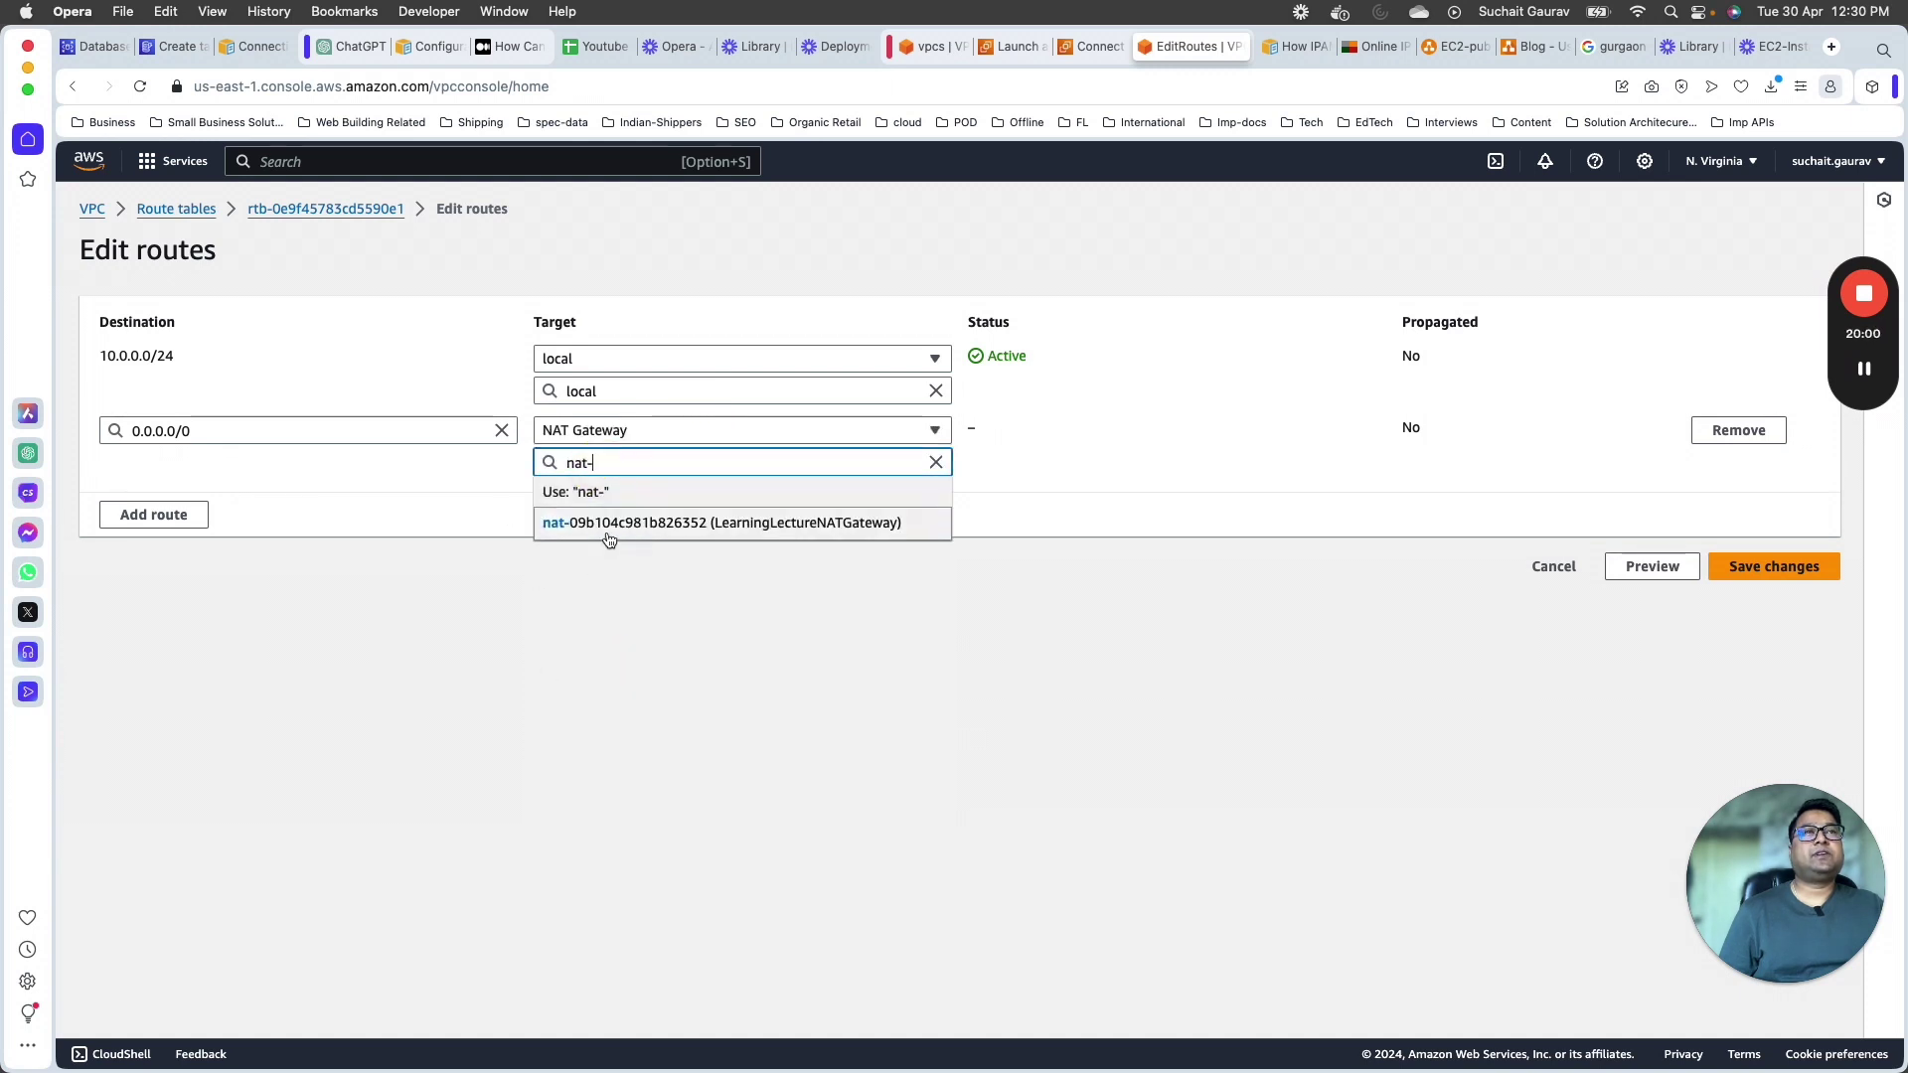
pyautogui.click(601, 522)
pyautogui.click(614, 455)
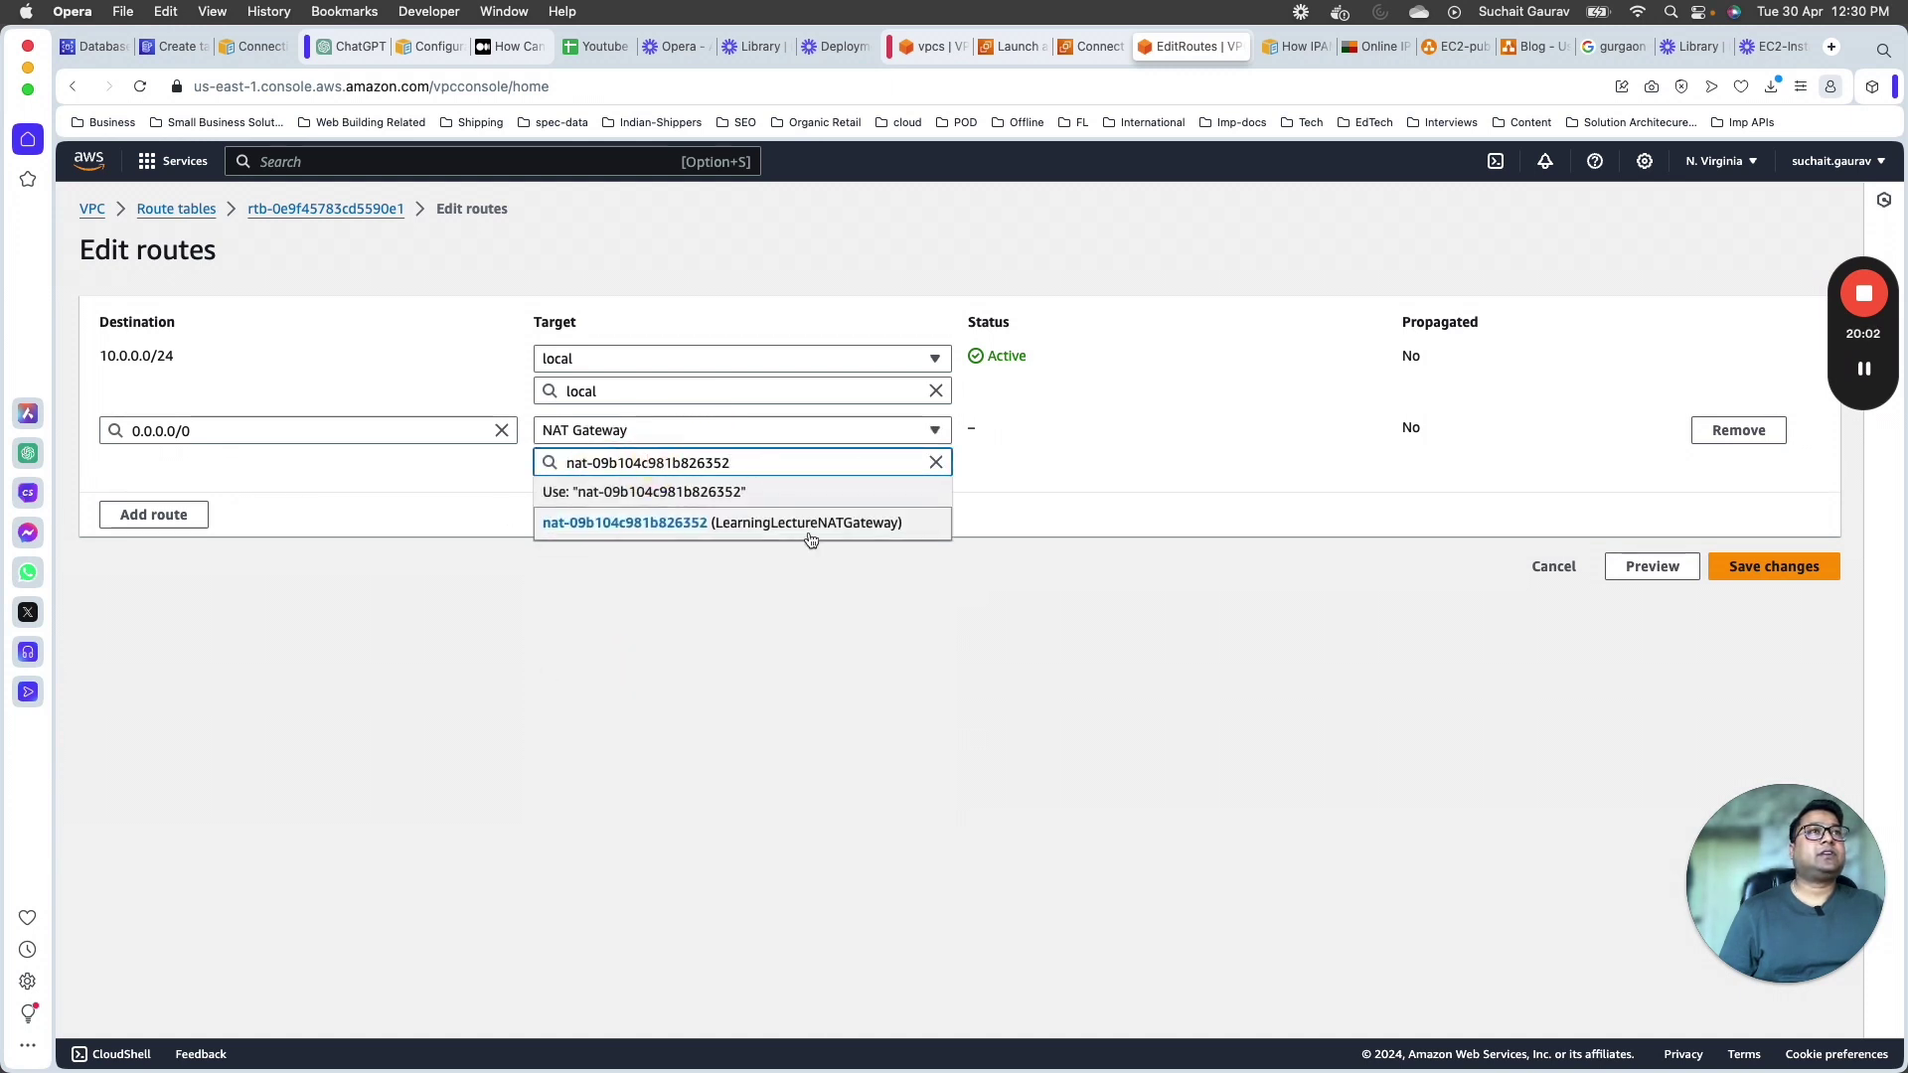
pyautogui.click(1786, 578)
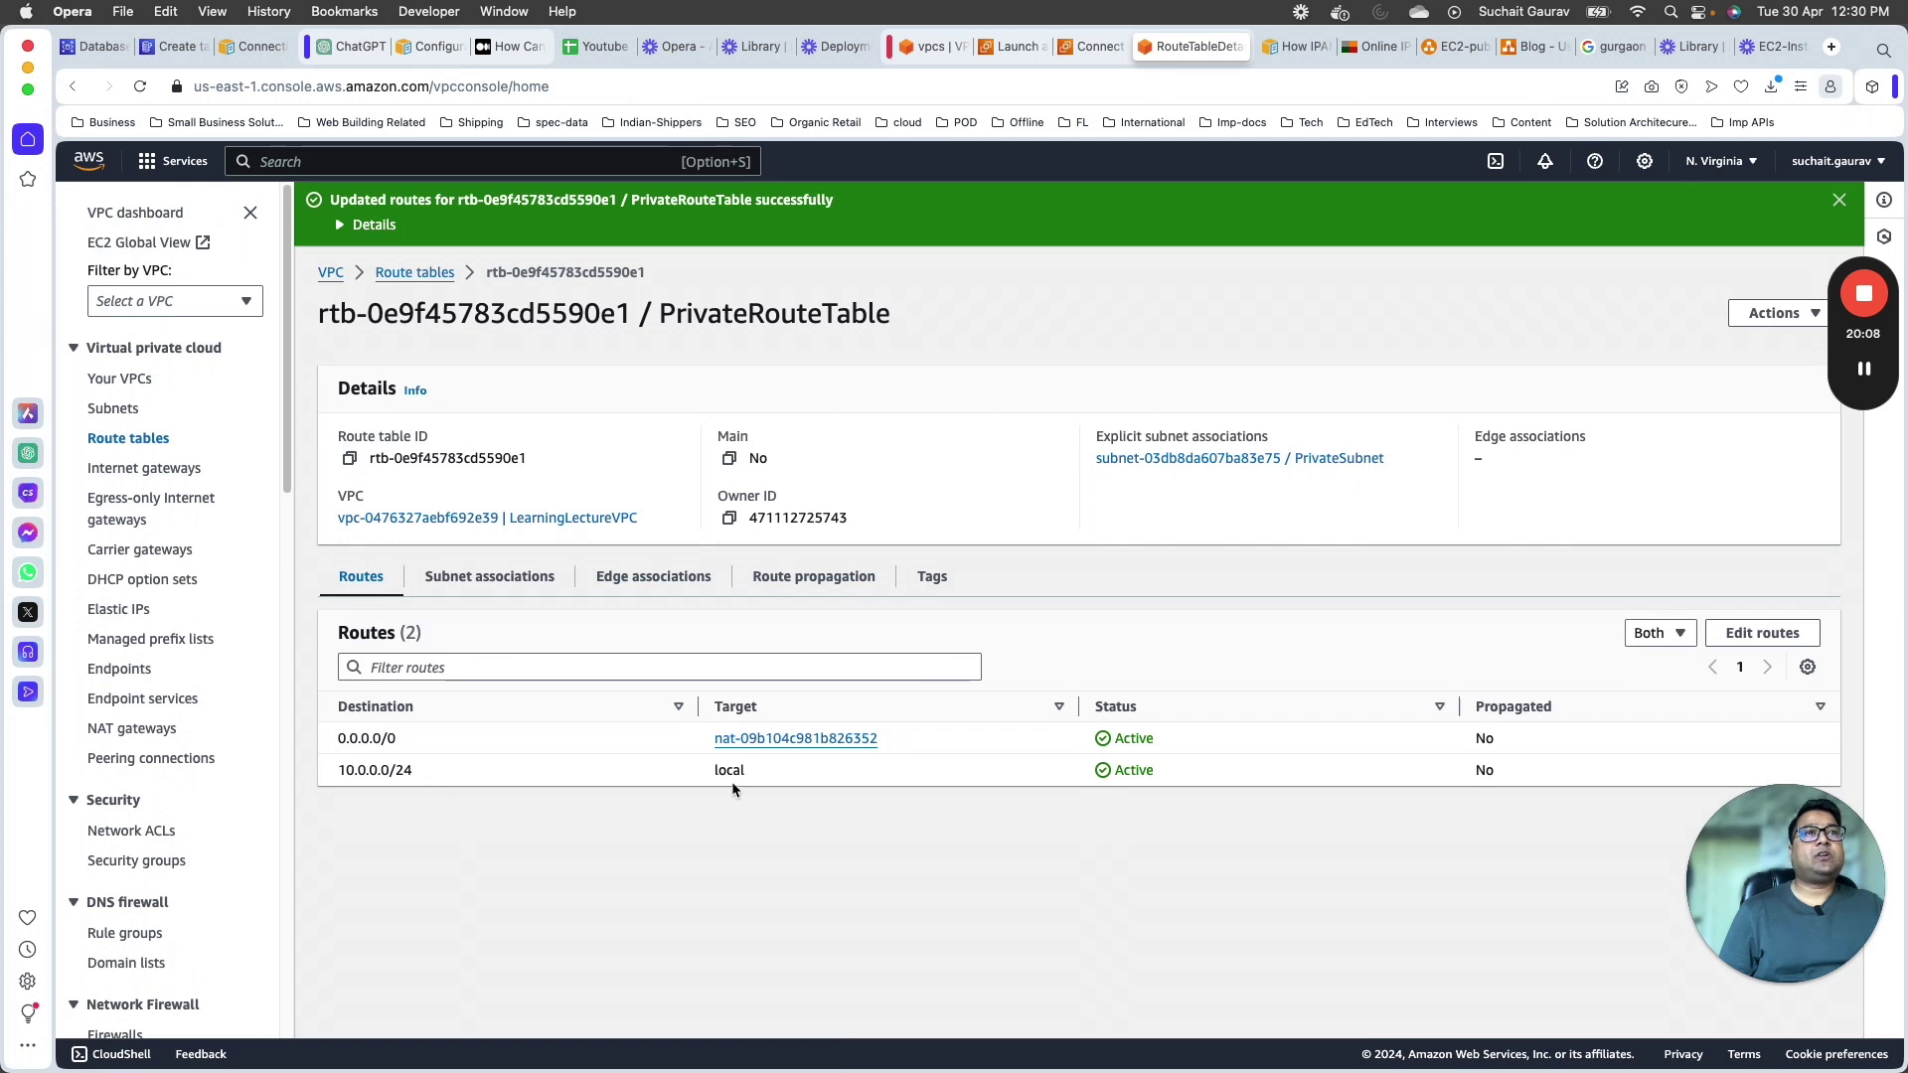
# Step: Examine the destination and NAT gateway target of the 0.0.0.0/0 route in PrivateRouteTable
pyautogui.doubleClick(389, 738)
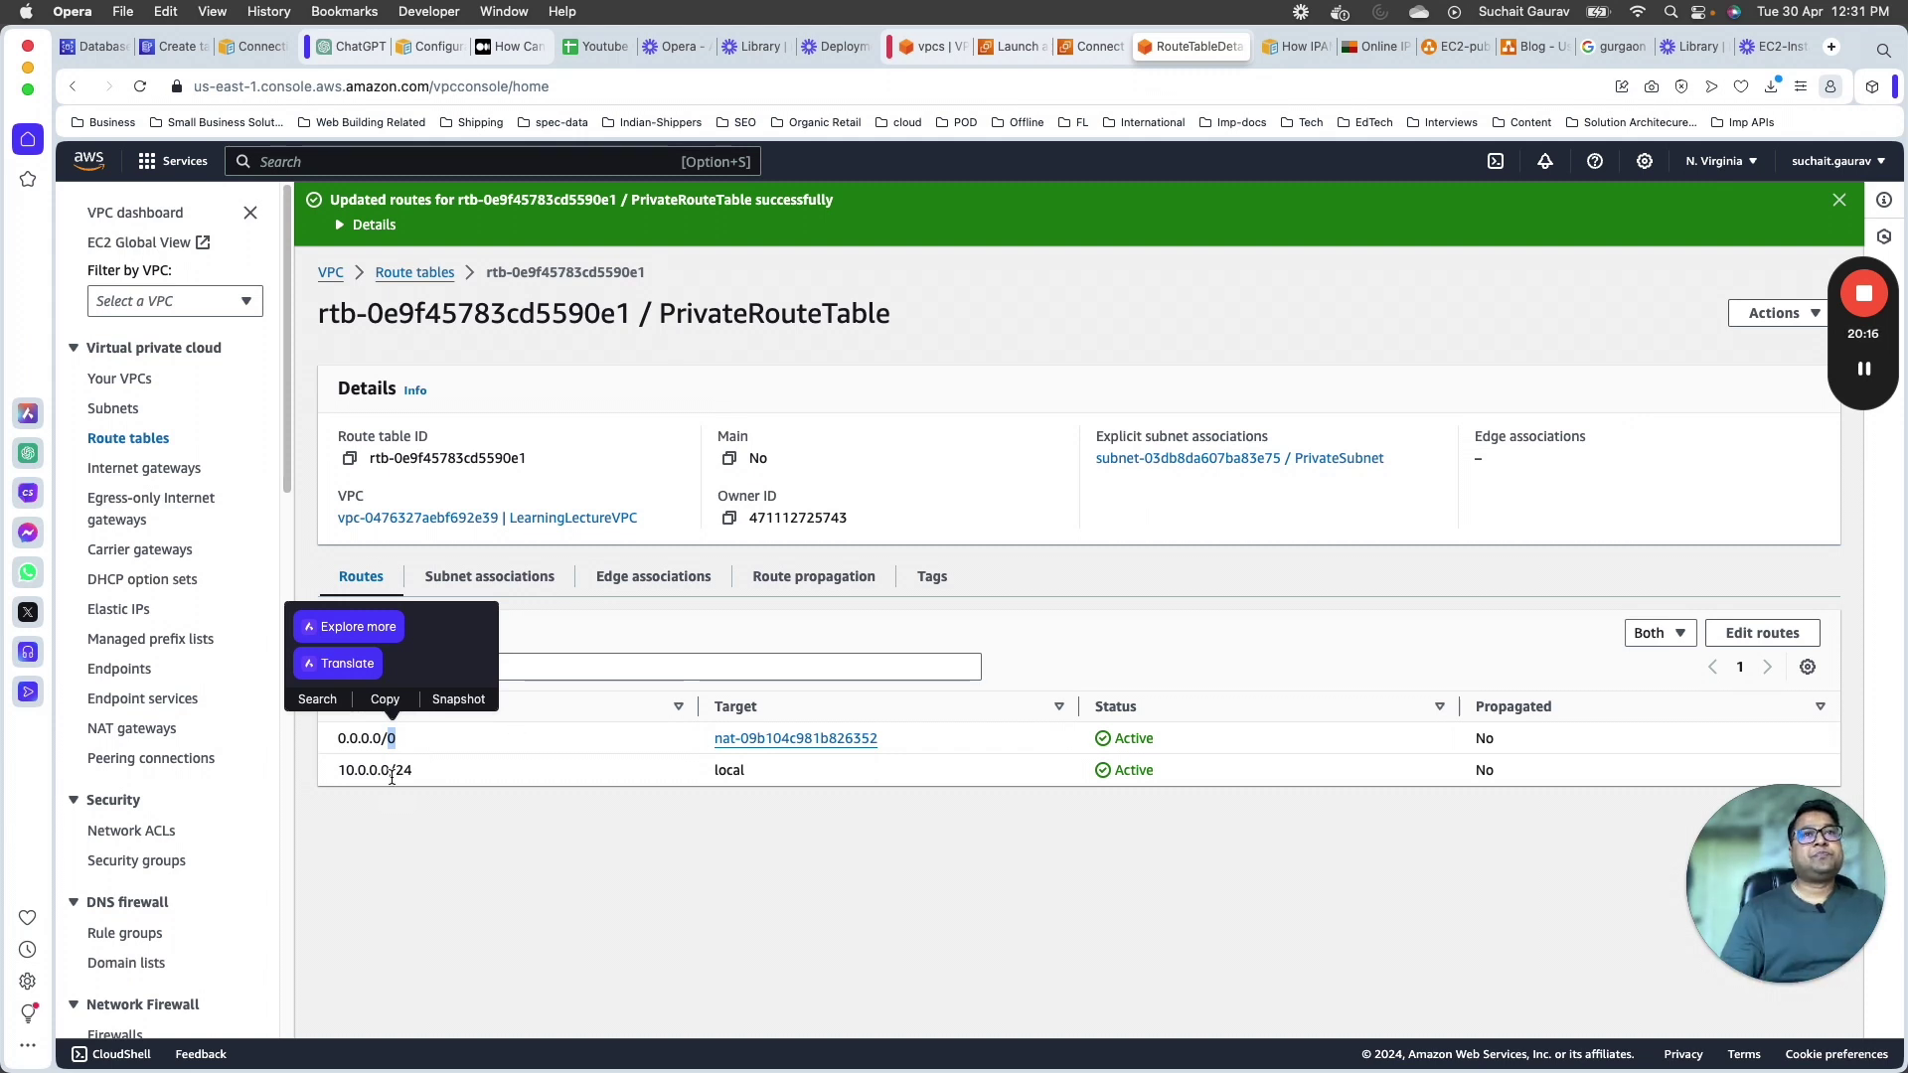
pyautogui.click(370, 752)
pyautogui.moveTo(712, 738); pyautogui.dragTo(951, 742)
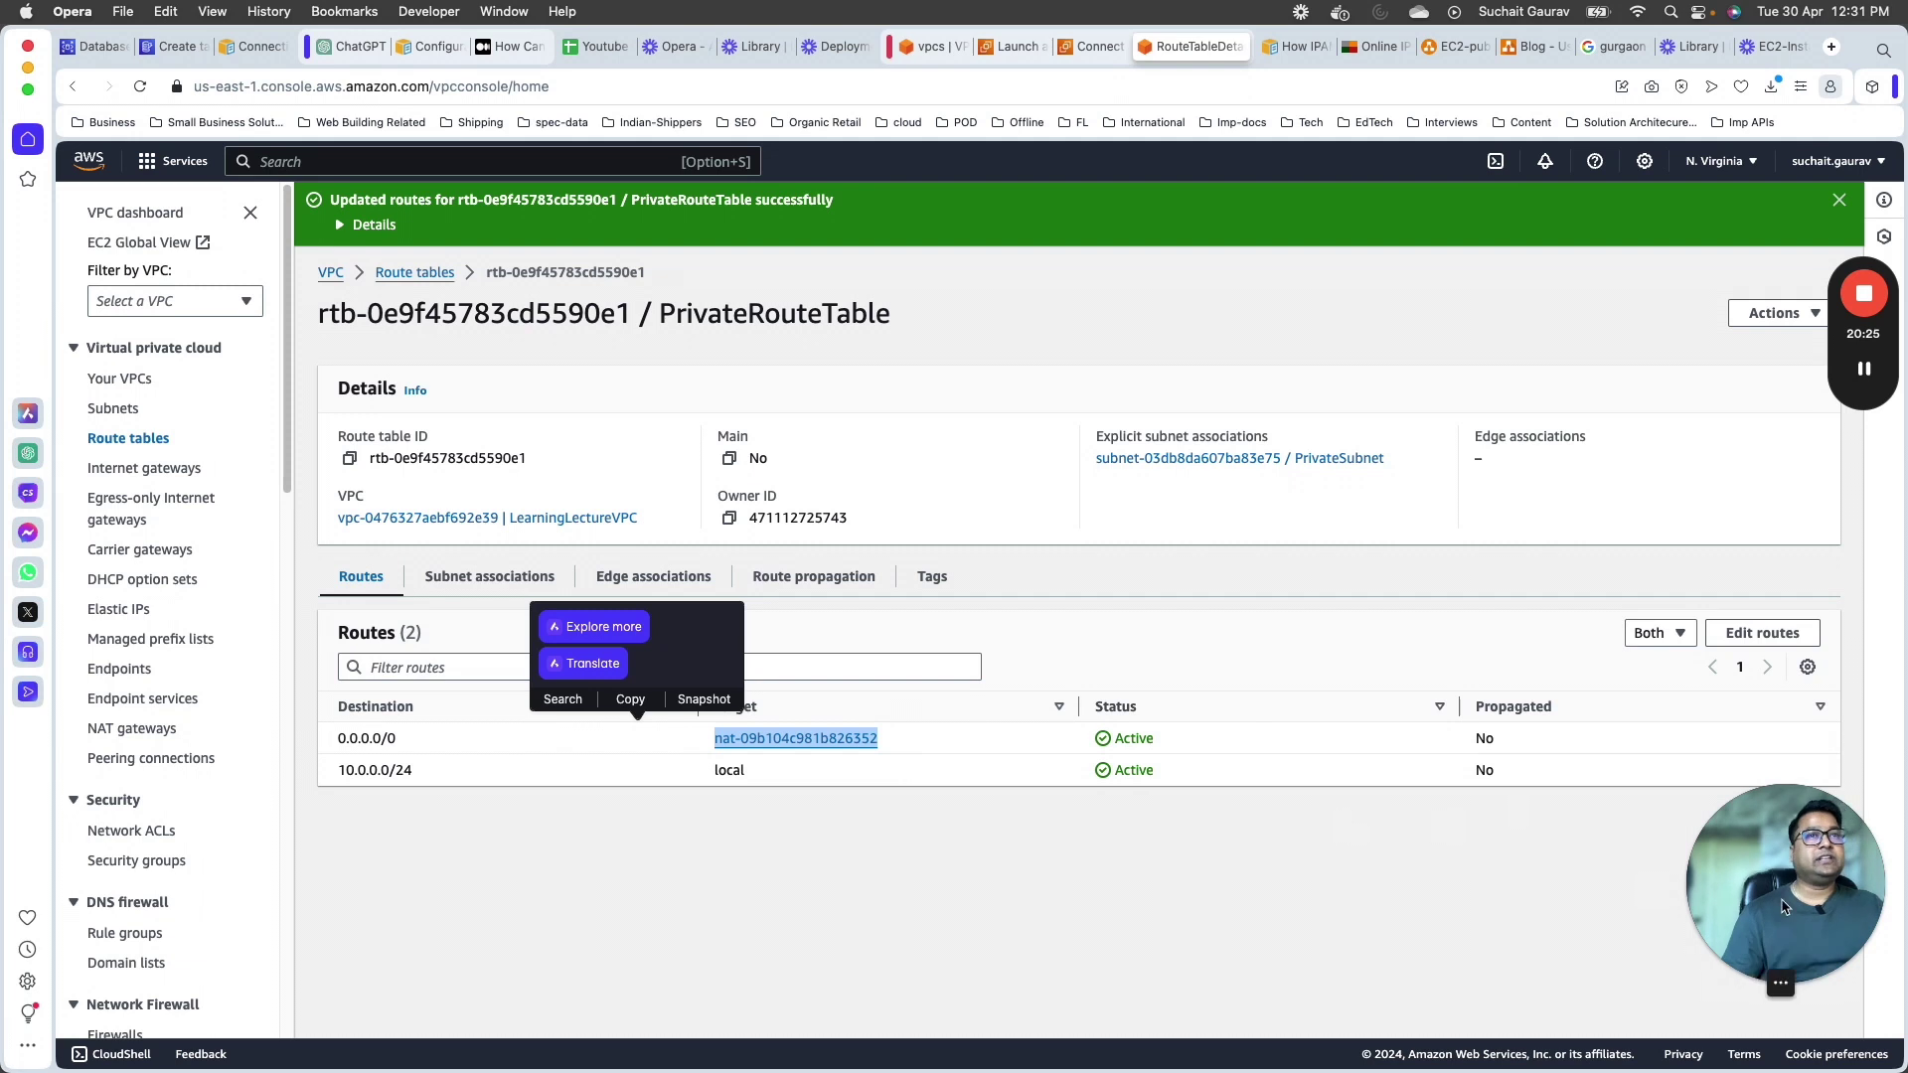
pyautogui.moveTo(1761, 940); pyautogui.dragTo(128, 946)
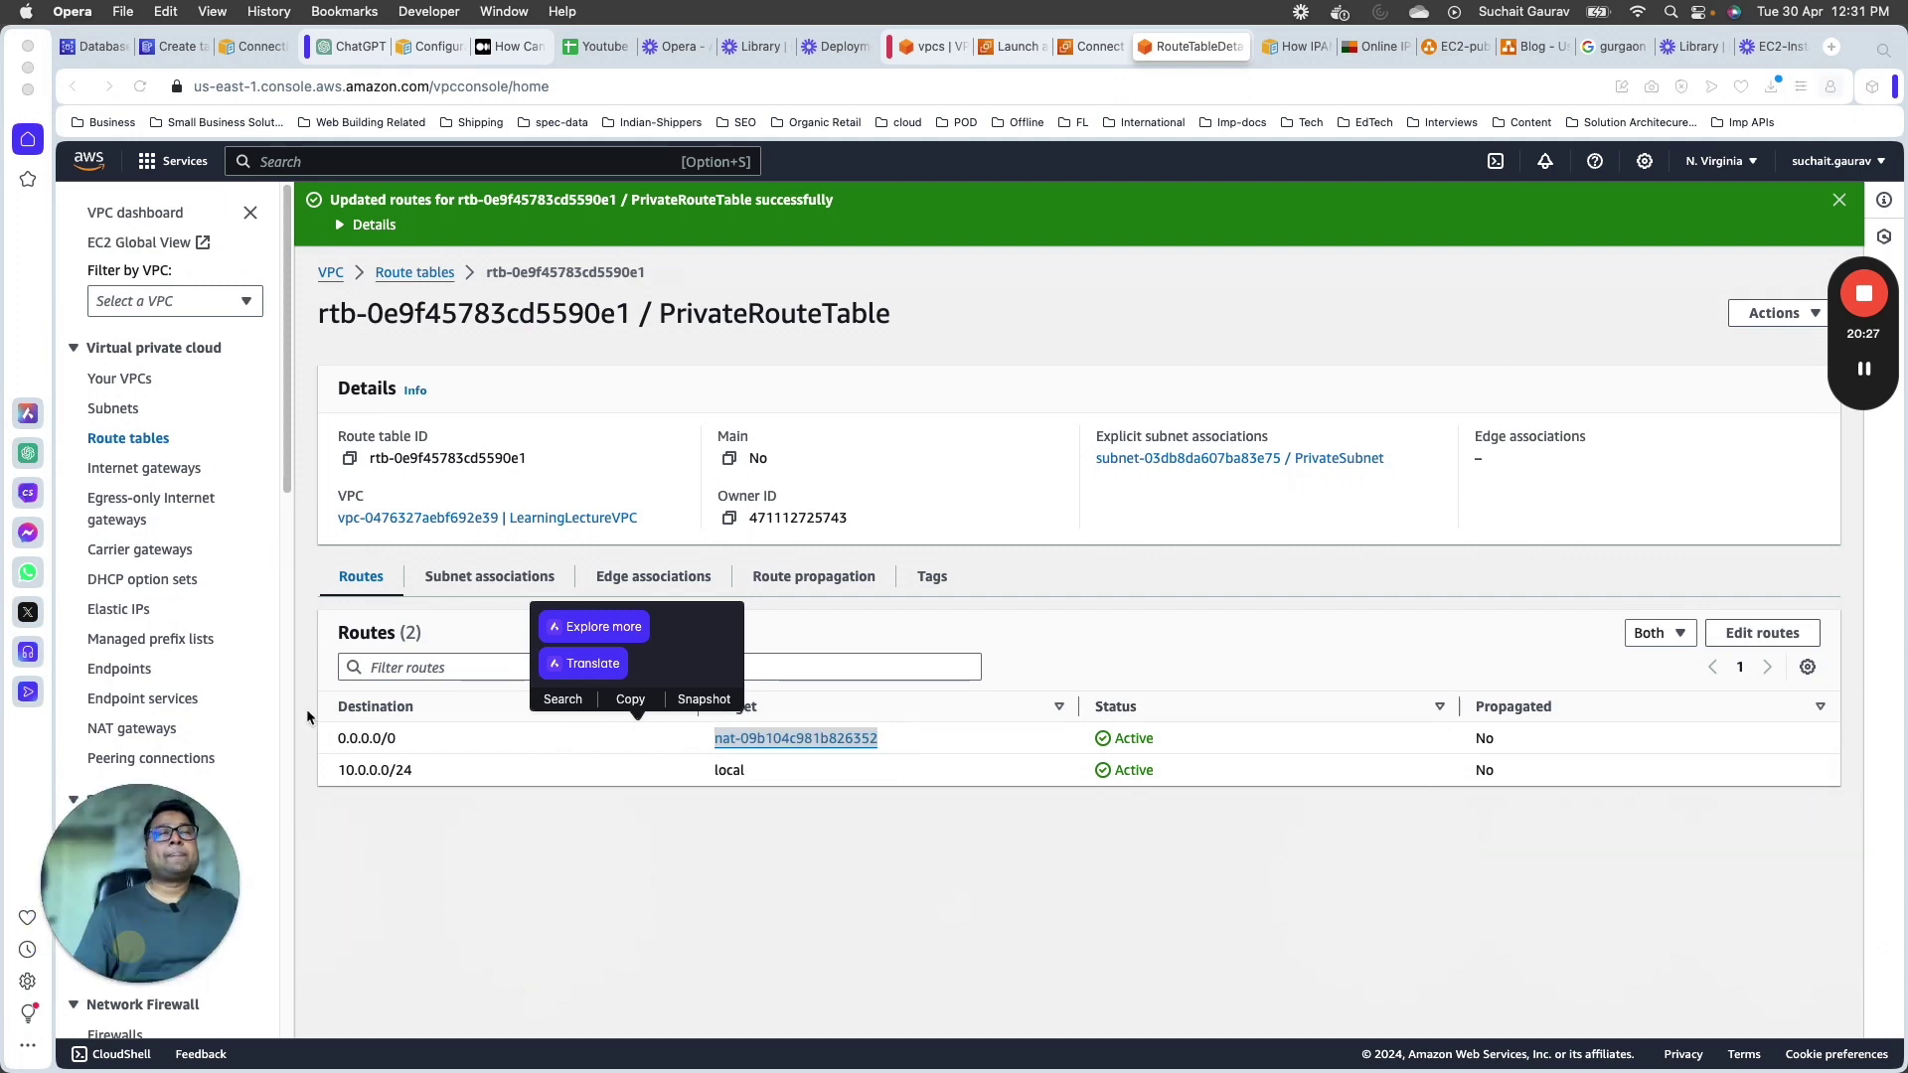
# Step: Open LearningLectureVPC from the VPC list and examine how its resource map links subnets, route tables and network connections
pyautogui.click(331, 273)
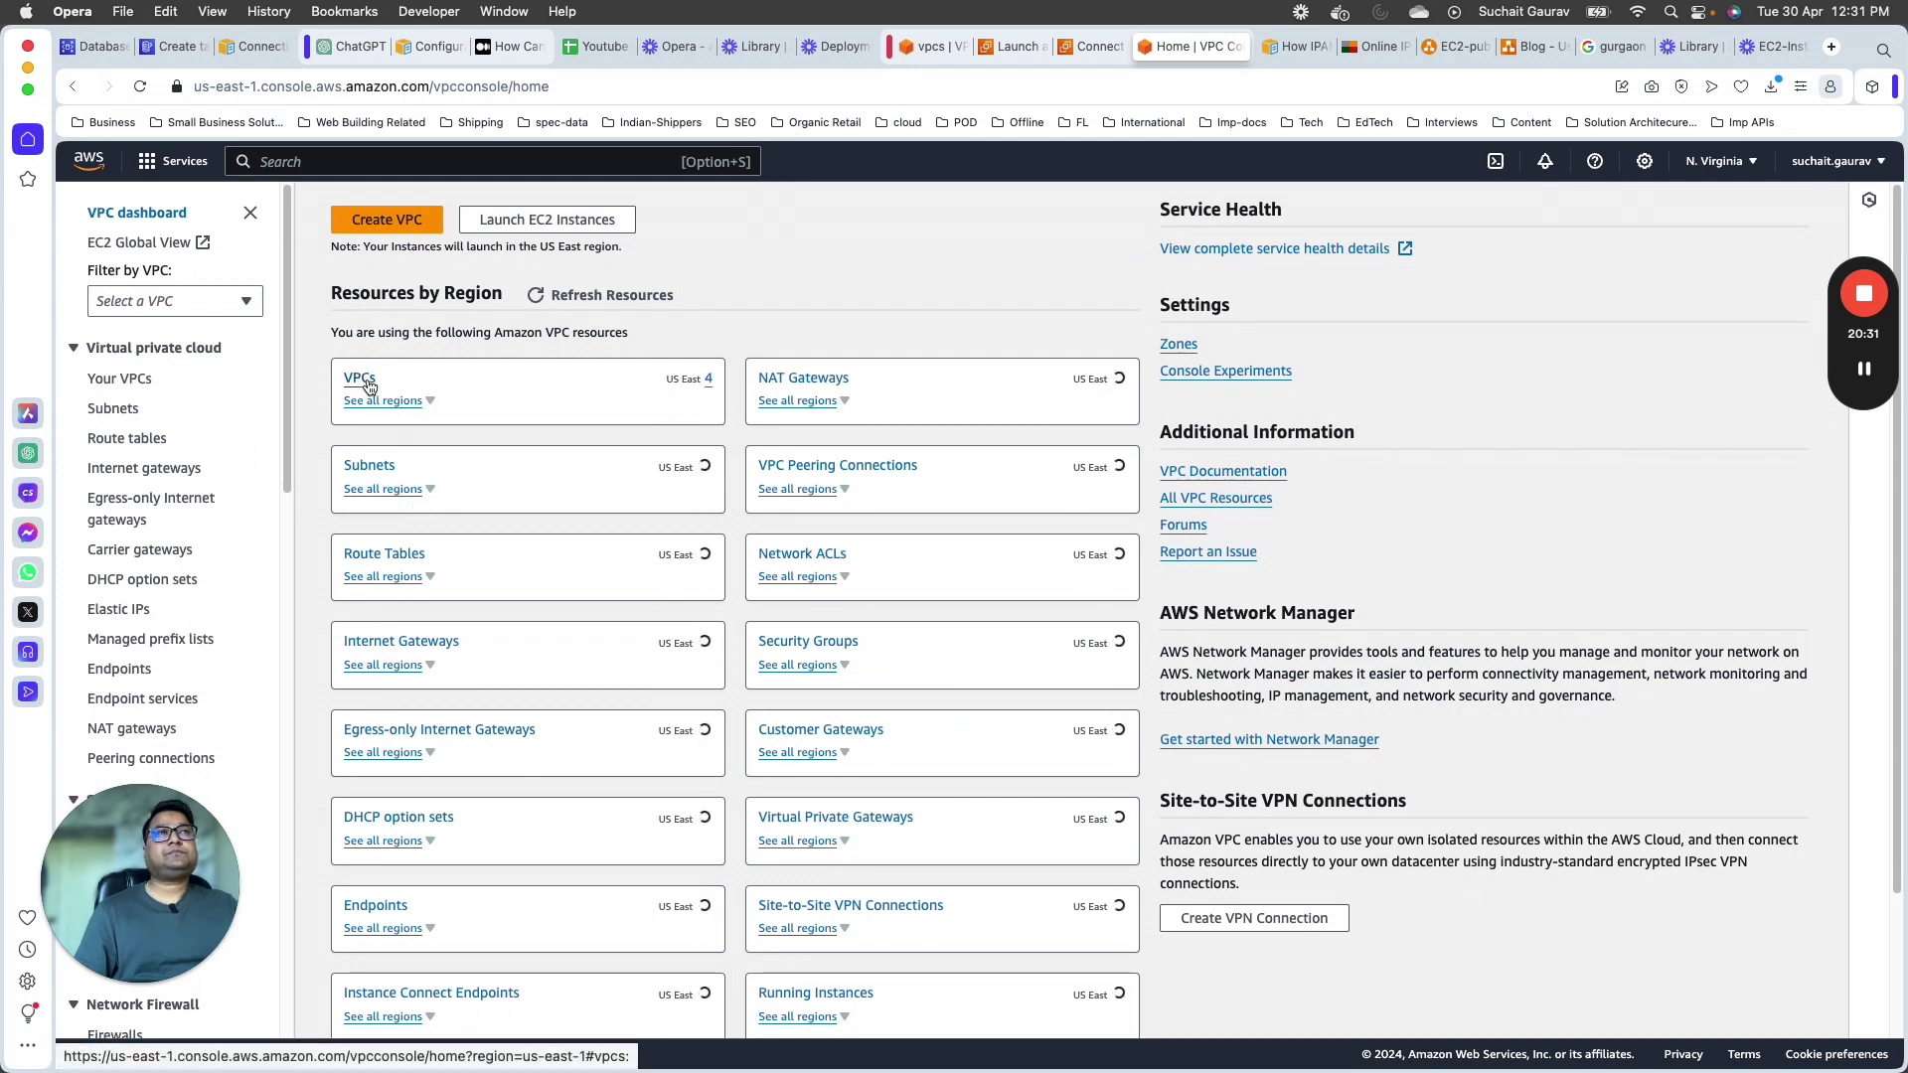
pyautogui.click(121, 379)
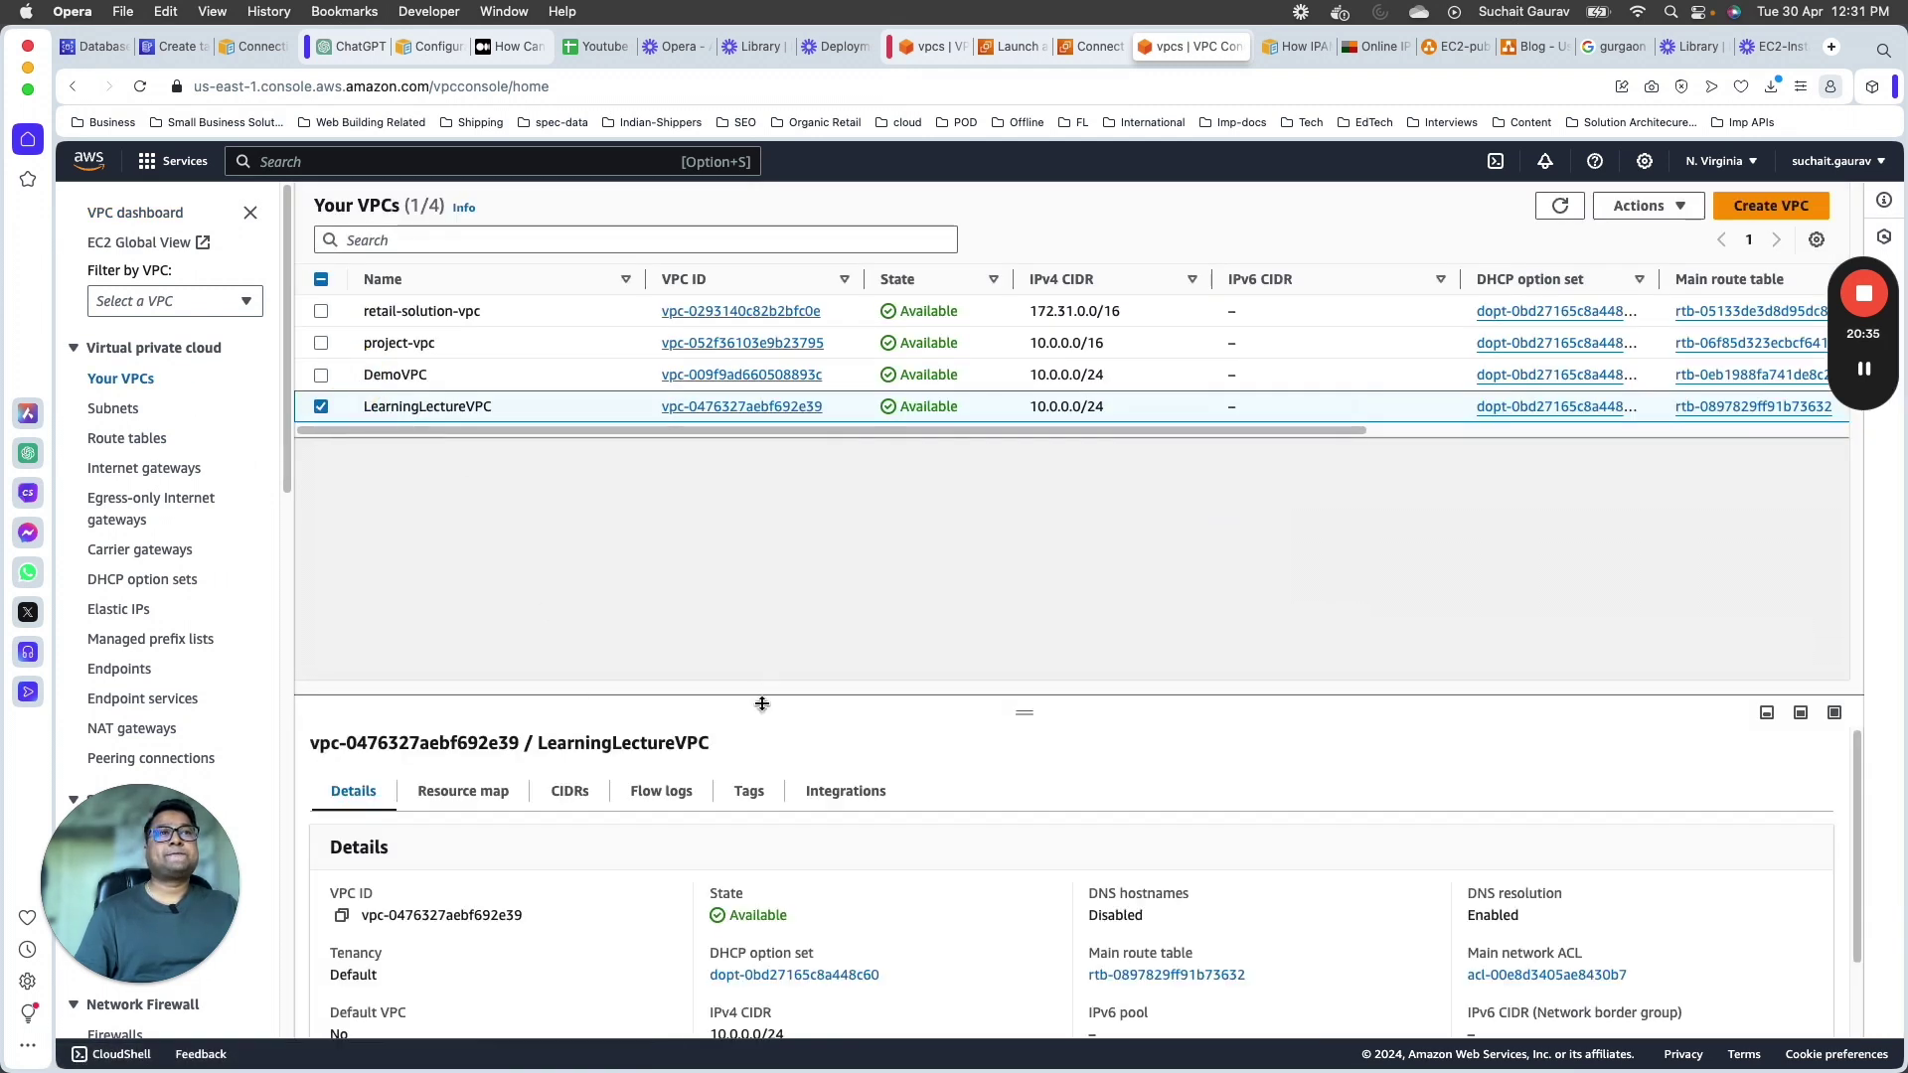
pyautogui.moveTo(866, 703); pyautogui.dragTo(835, 311)
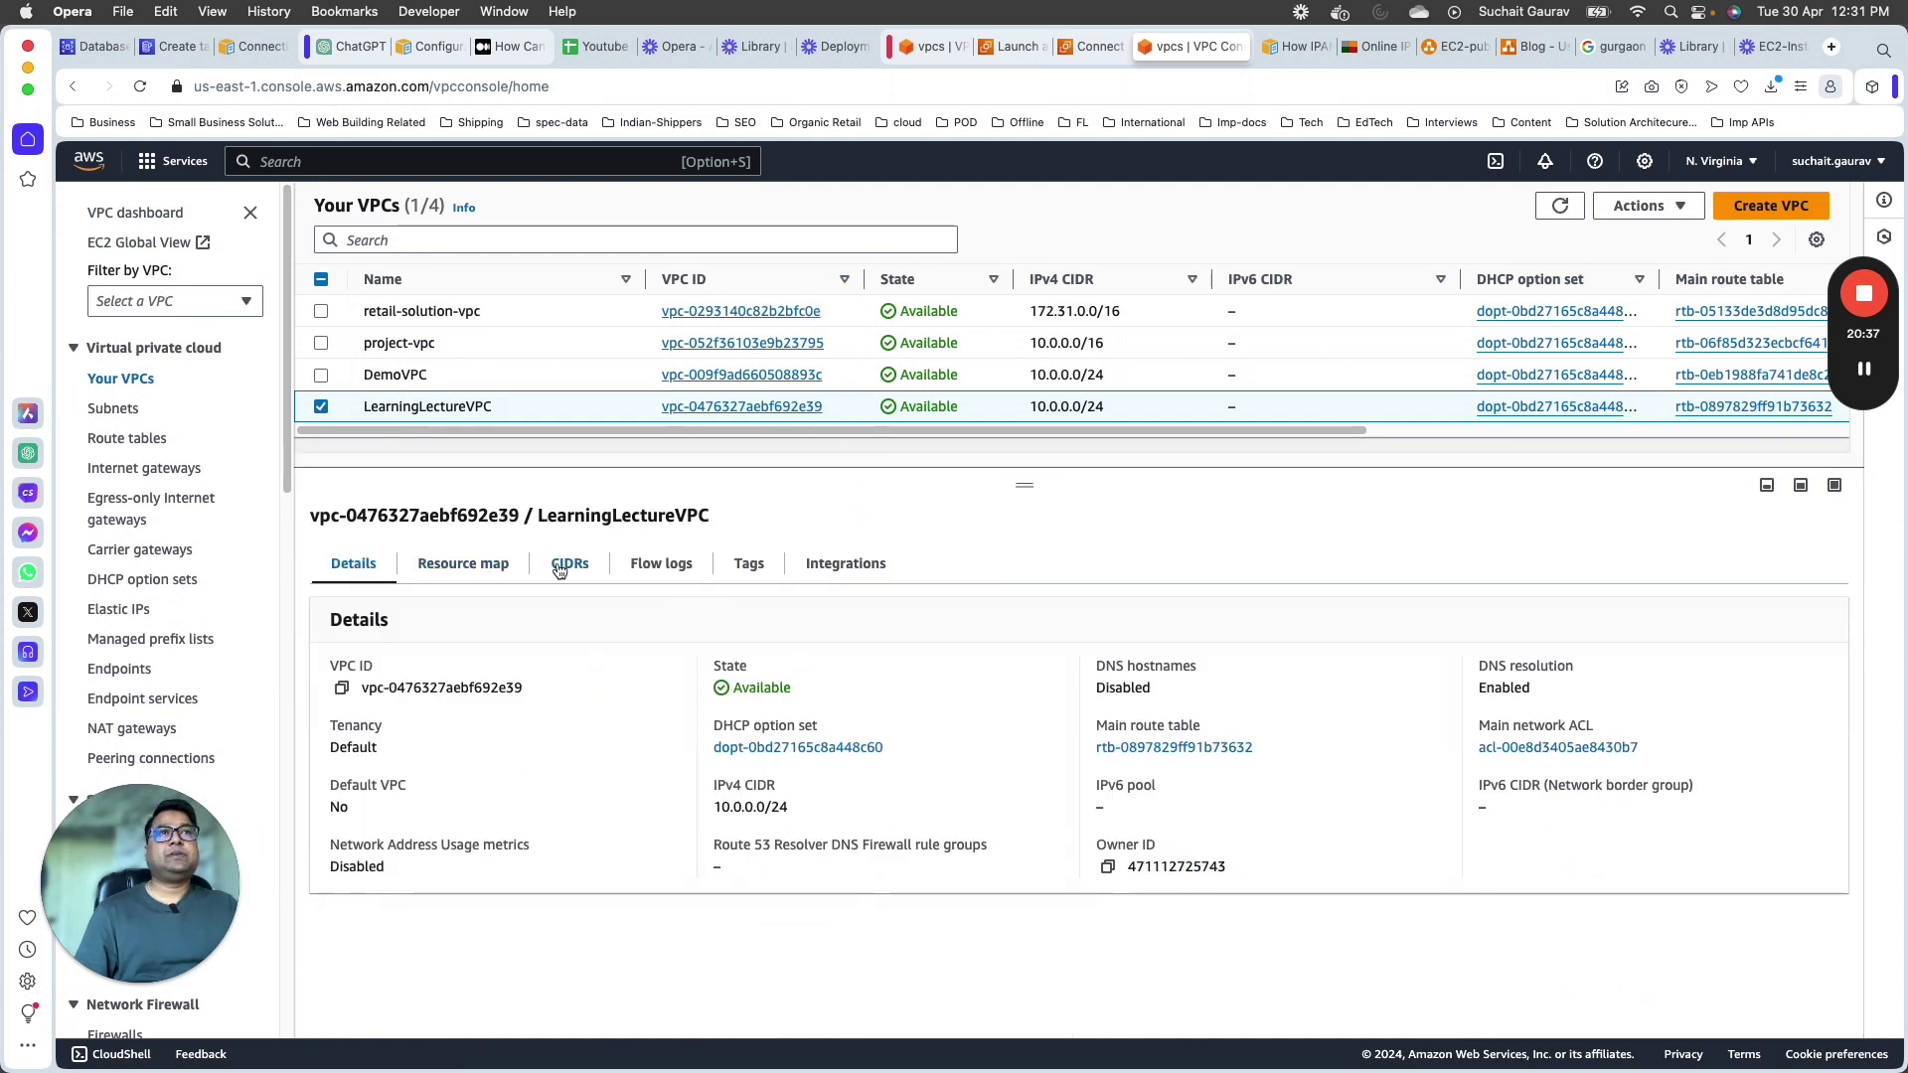
pyautogui.click(707, 407)
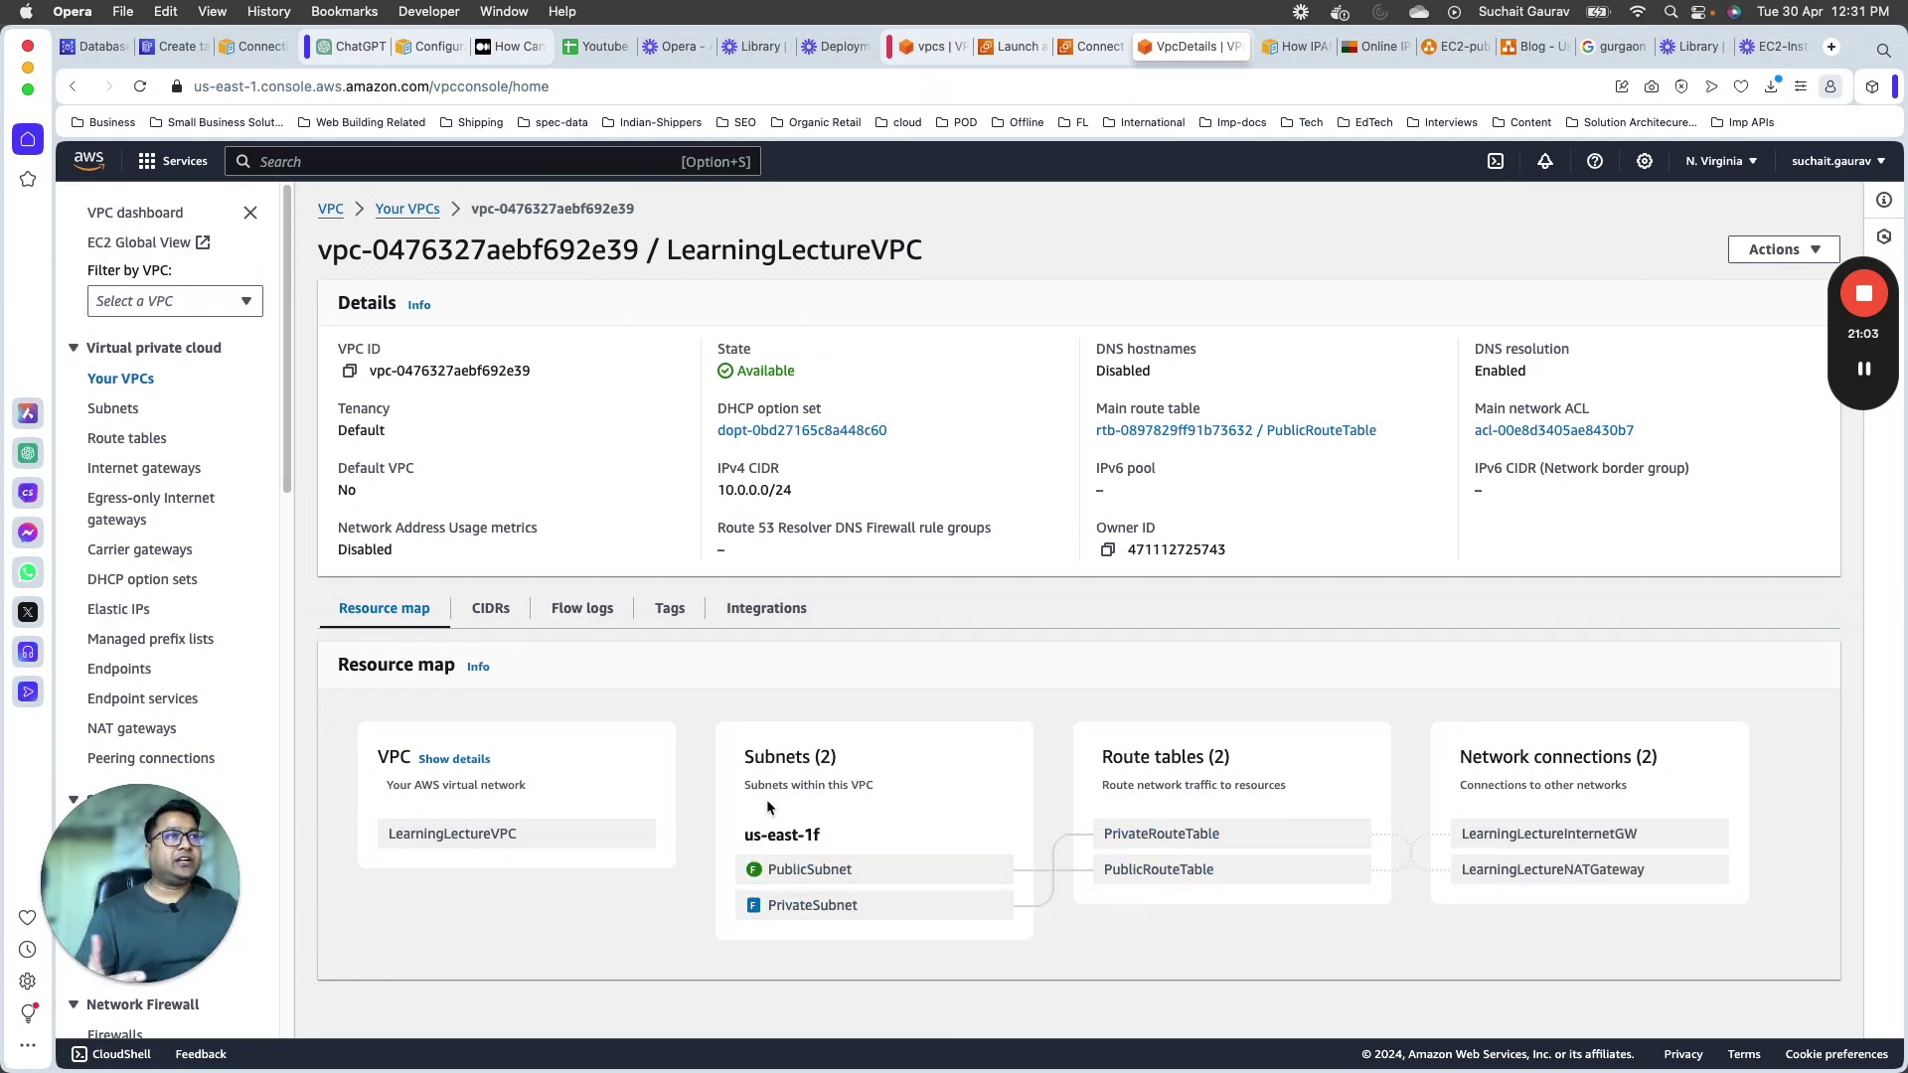
pyautogui.doubleClick(790, 253)
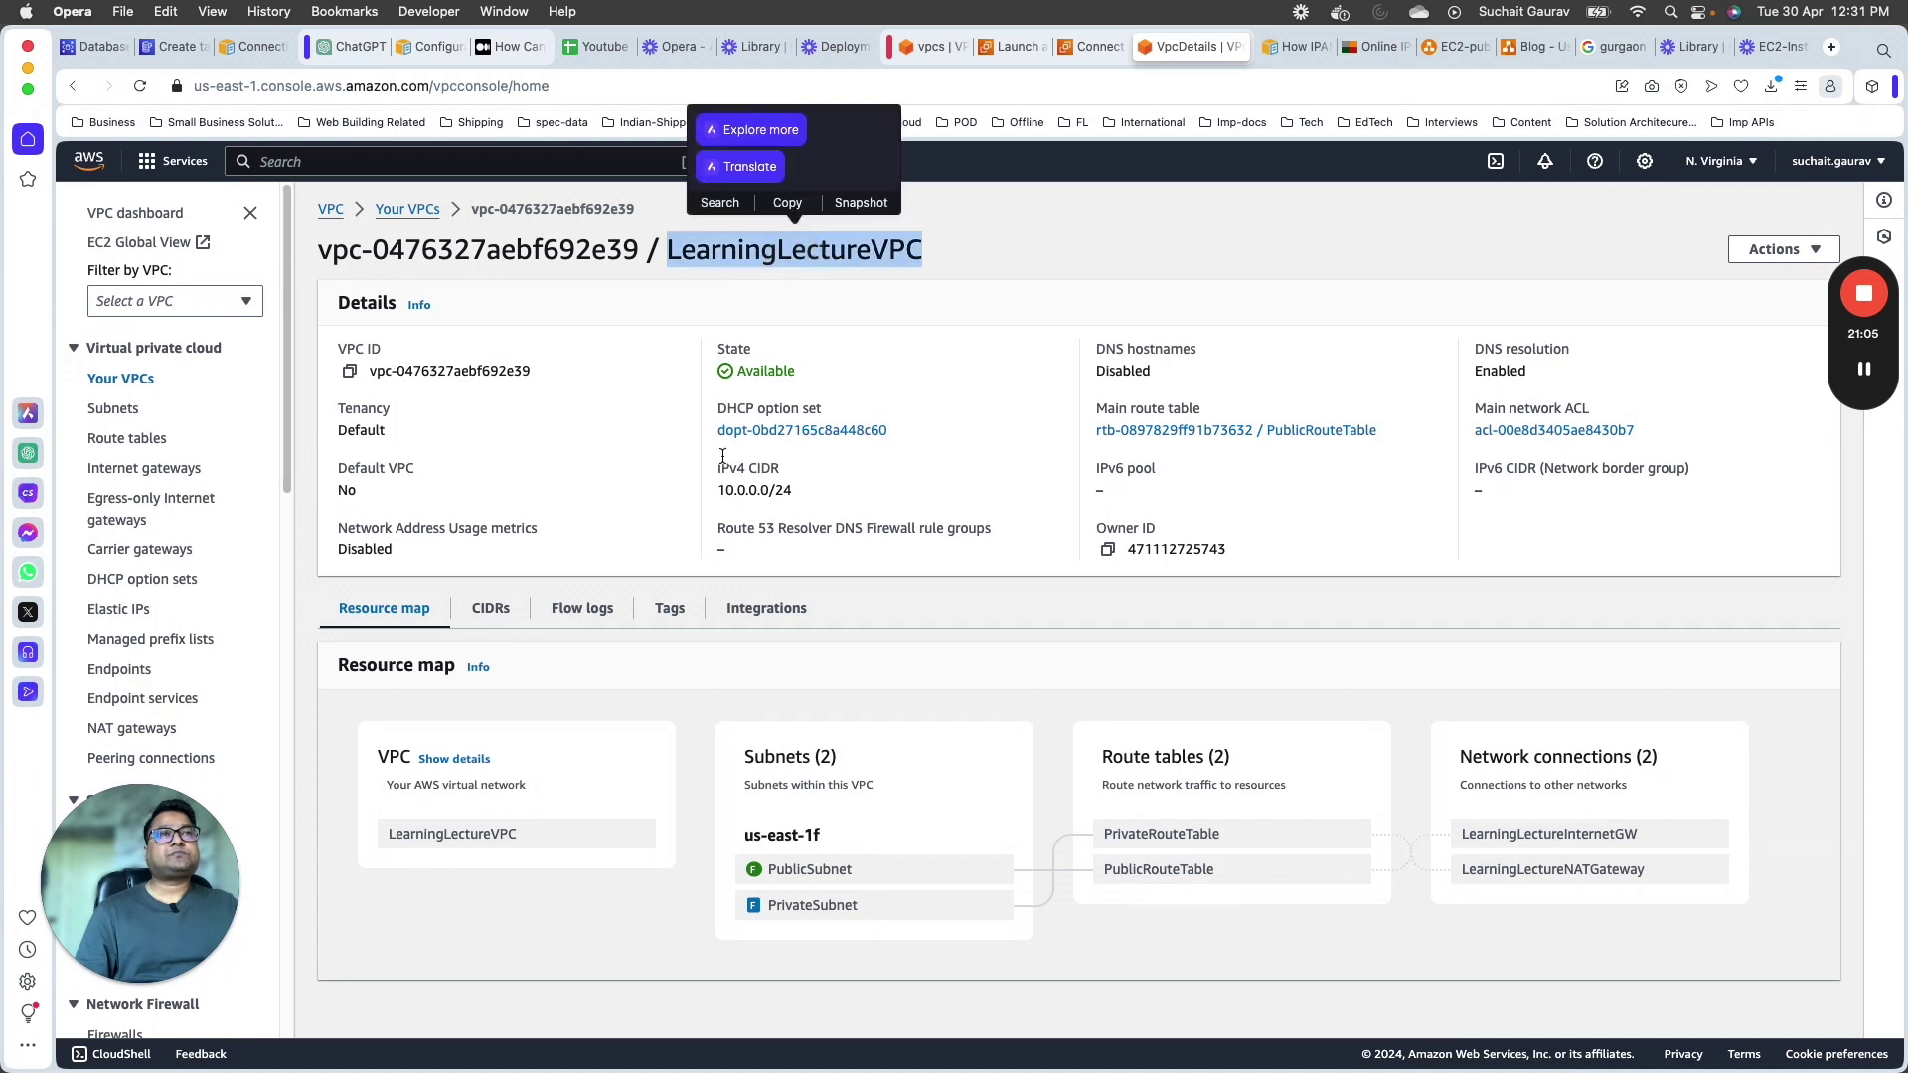
# Step: Switch to the Terminal session on the private instance, stop the running ping and clear the screen
pyautogui.press('super+Tab')
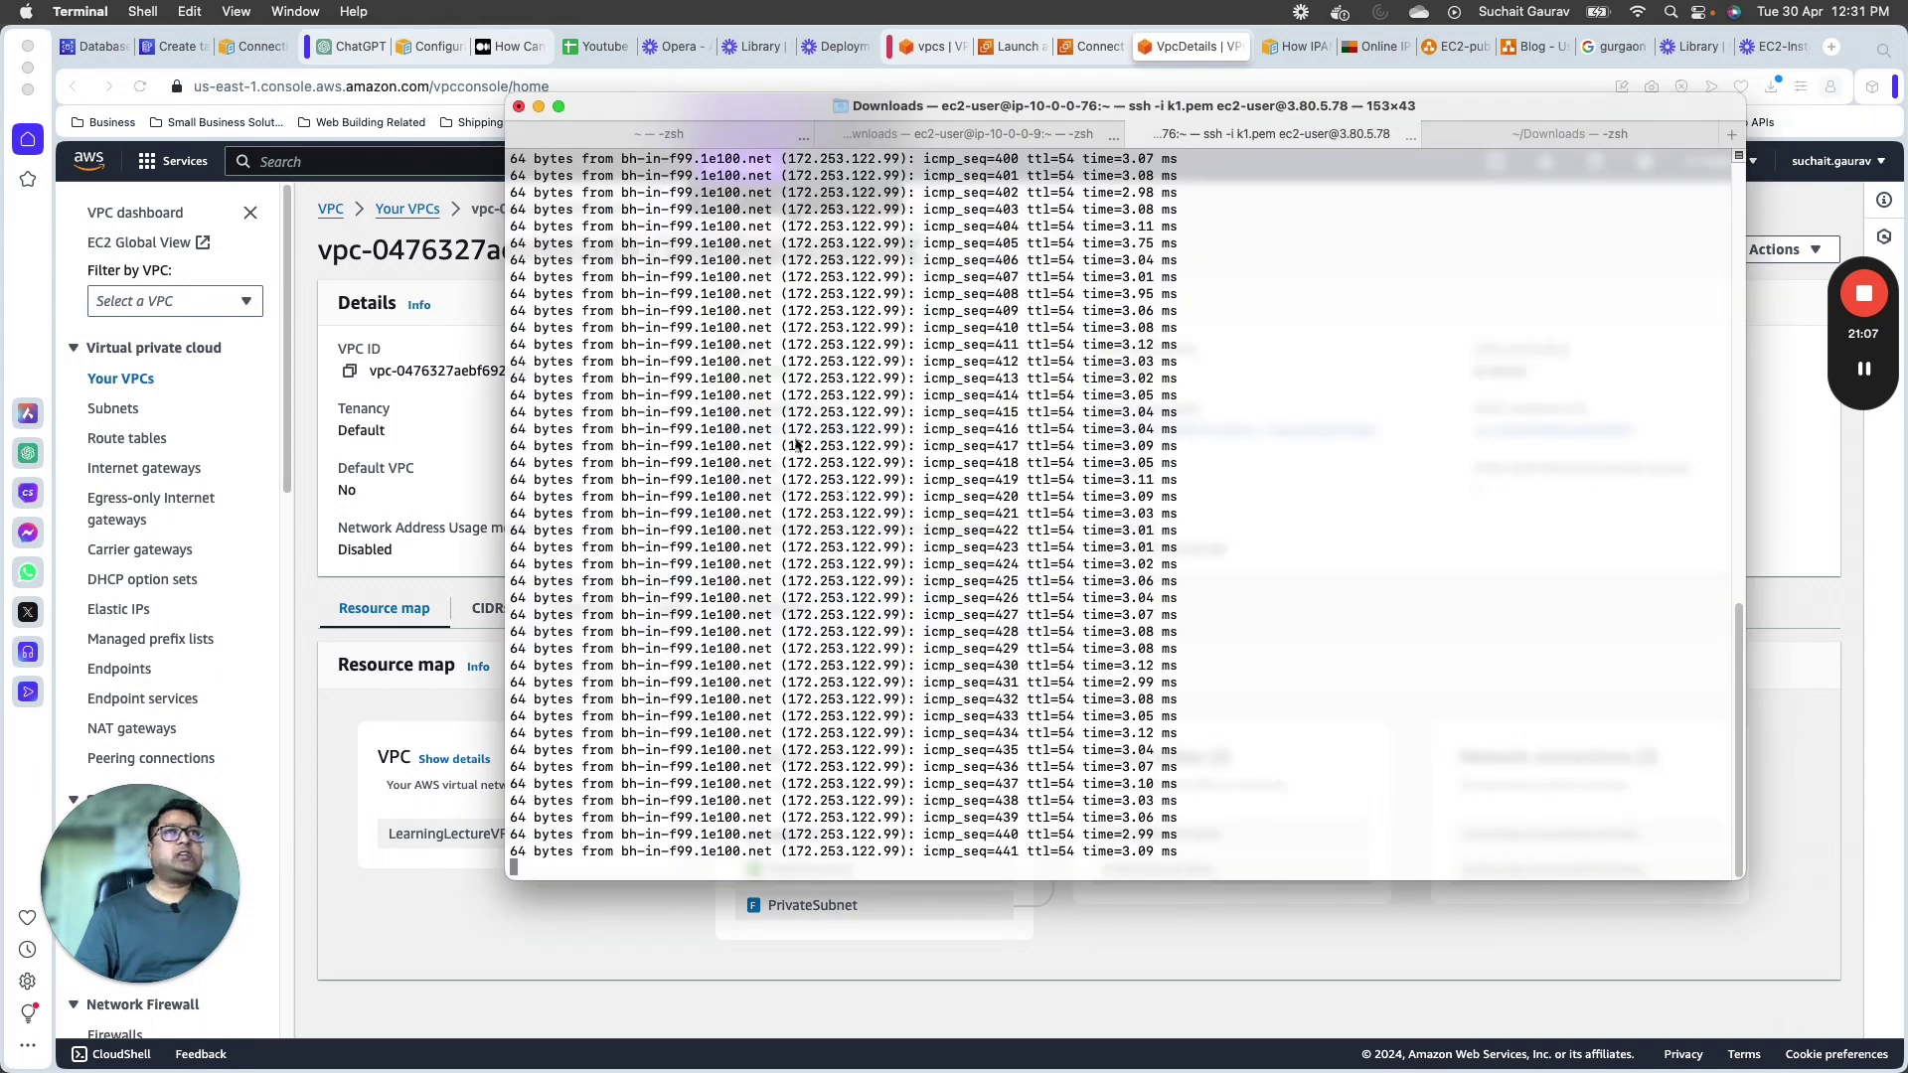
pyautogui.hotkey('ctrl', 'c')
pyautogui.write('cl')
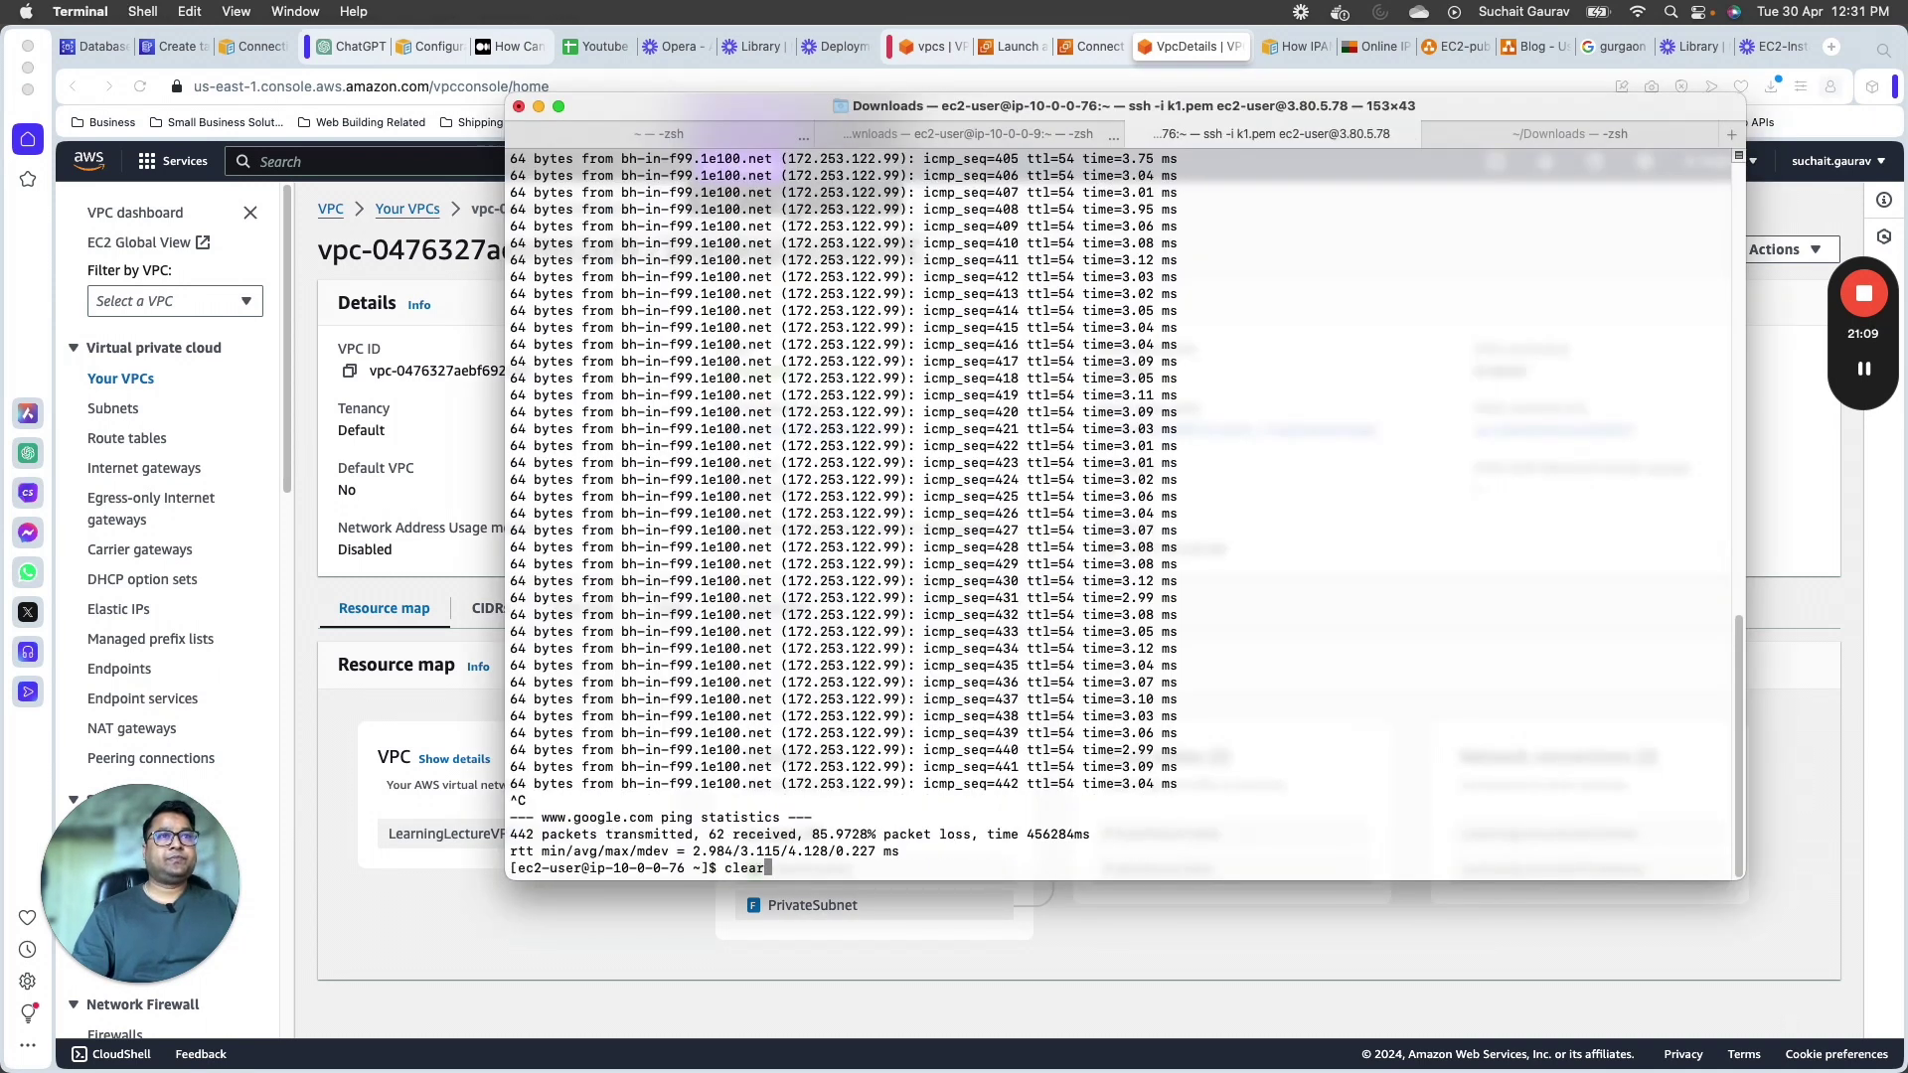
pyautogui.write('ear')
pyautogui.press('Return')
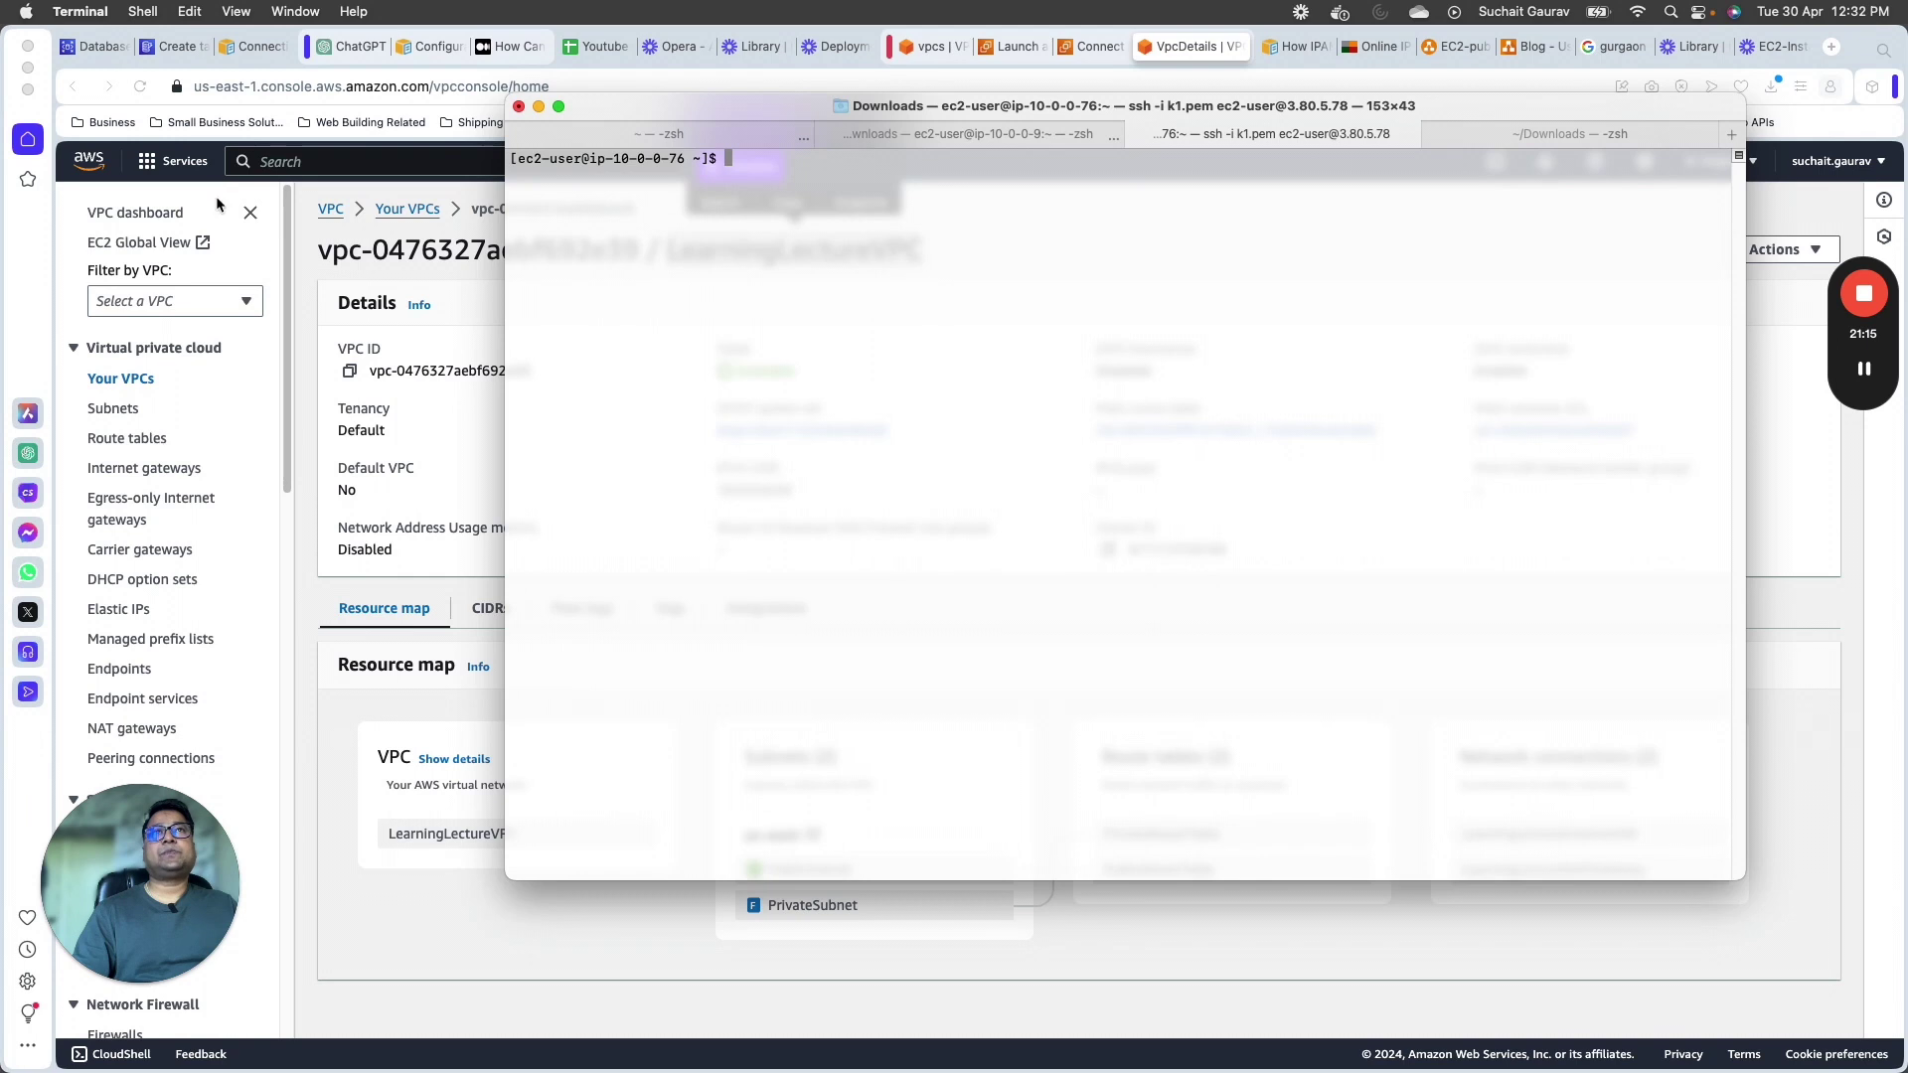
# Step: Return to the AWS console and open LearningLecturePrivateInstance from the EC2 list of running instances
pyautogui.click(115, 164)
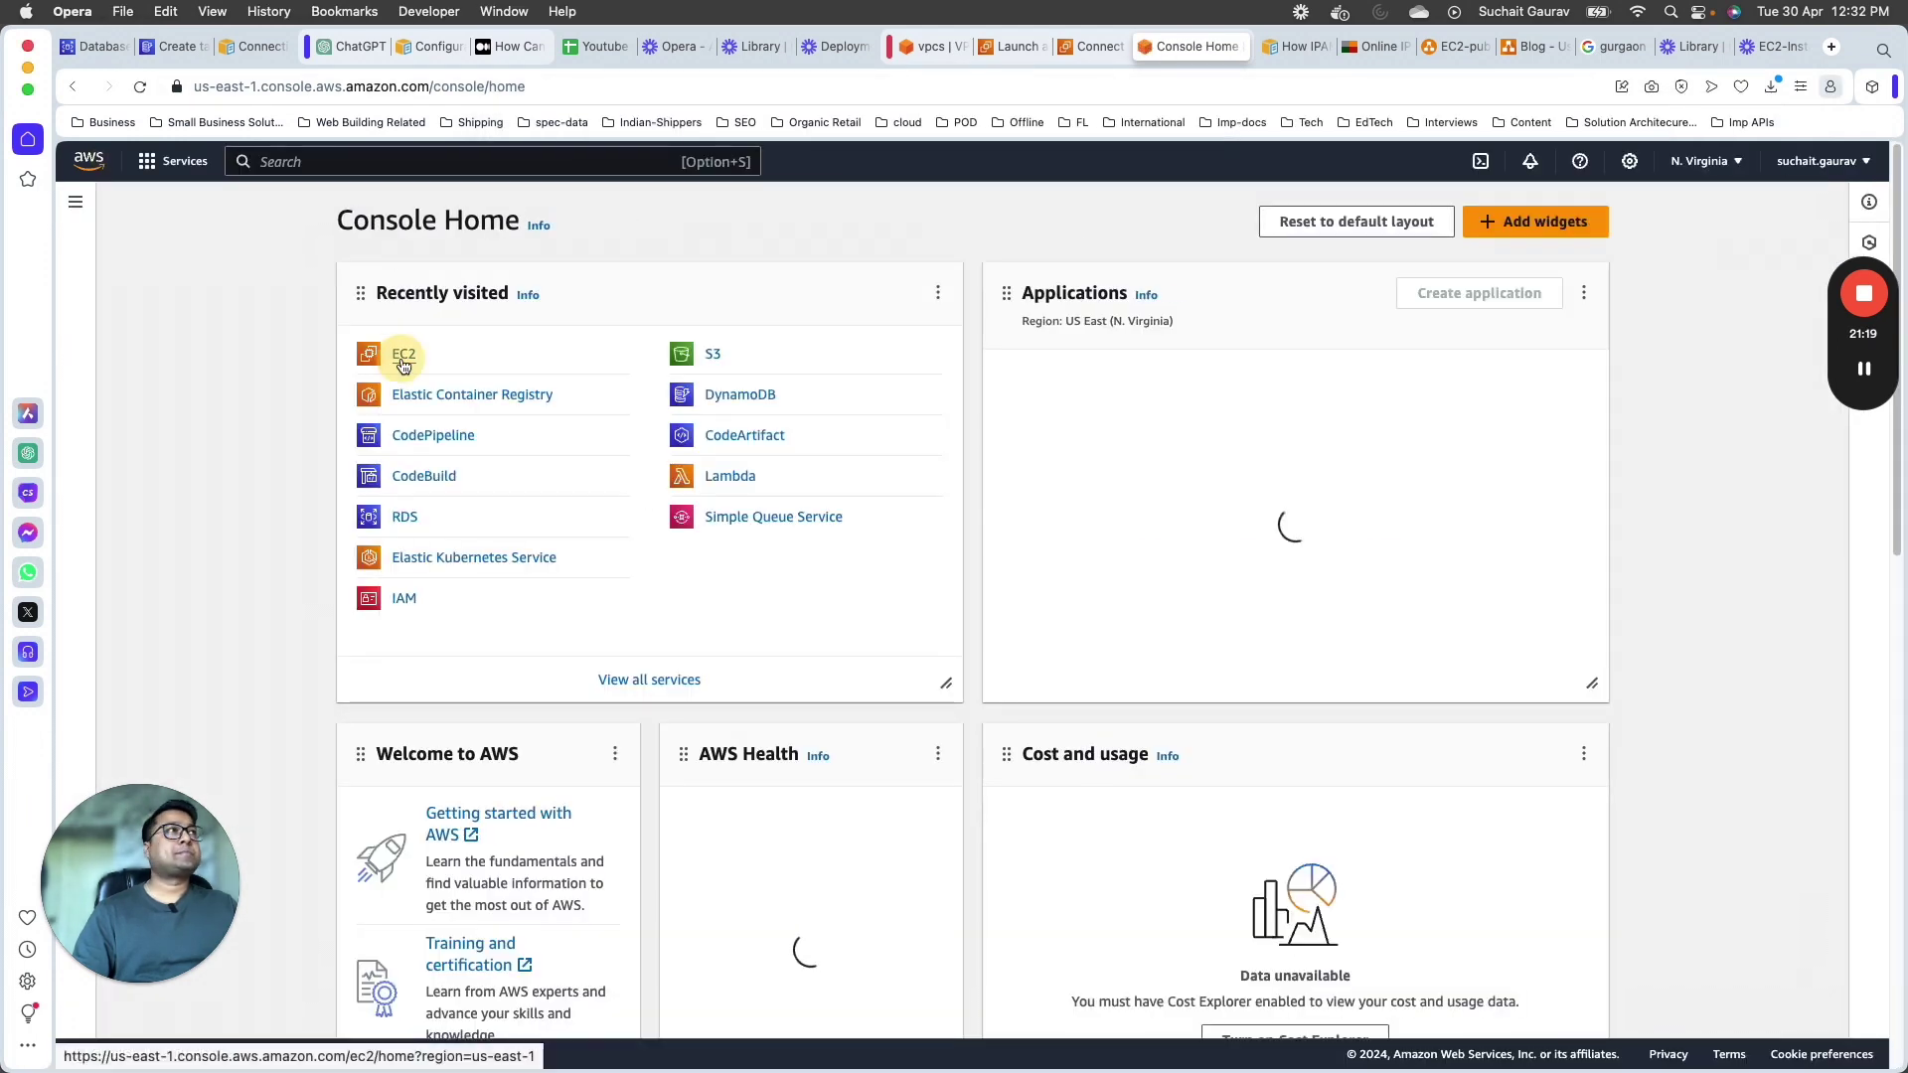
pyautogui.click(403, 362)
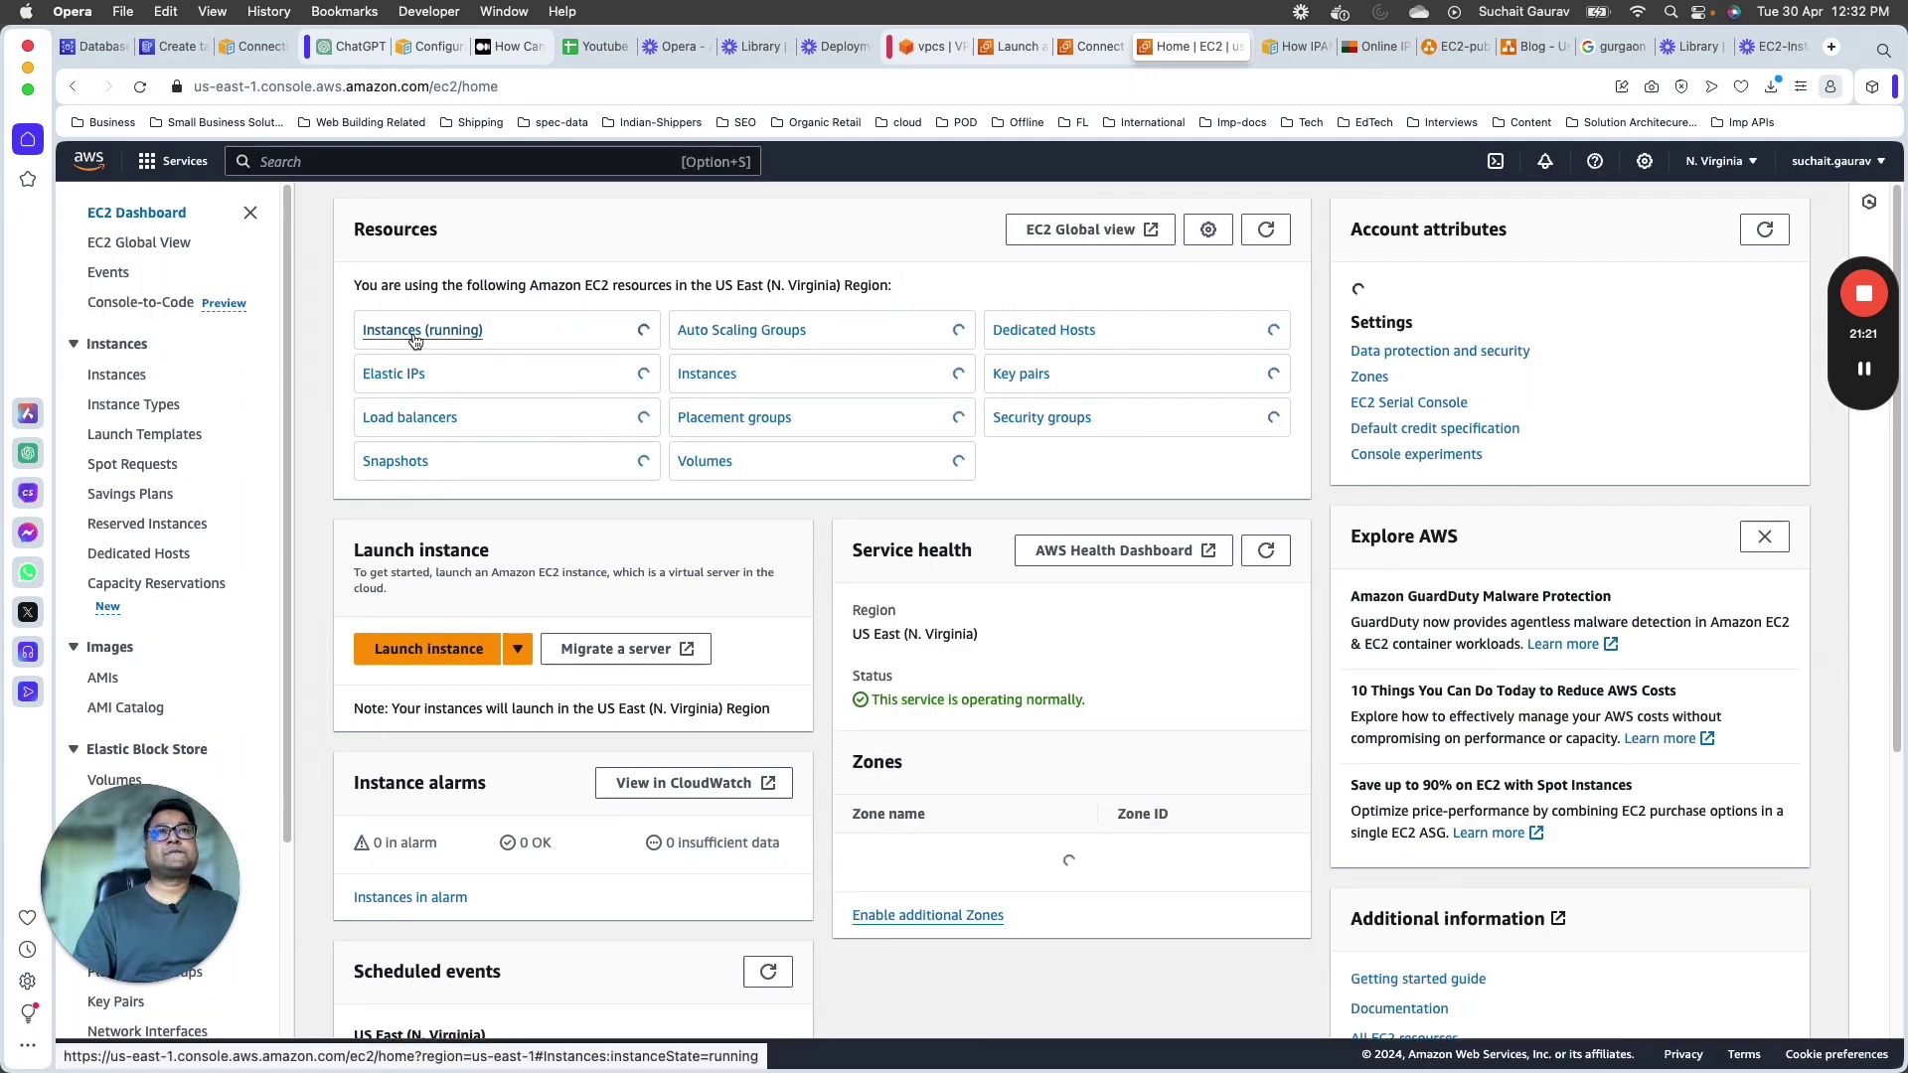
pyautogui.click(413, 331)
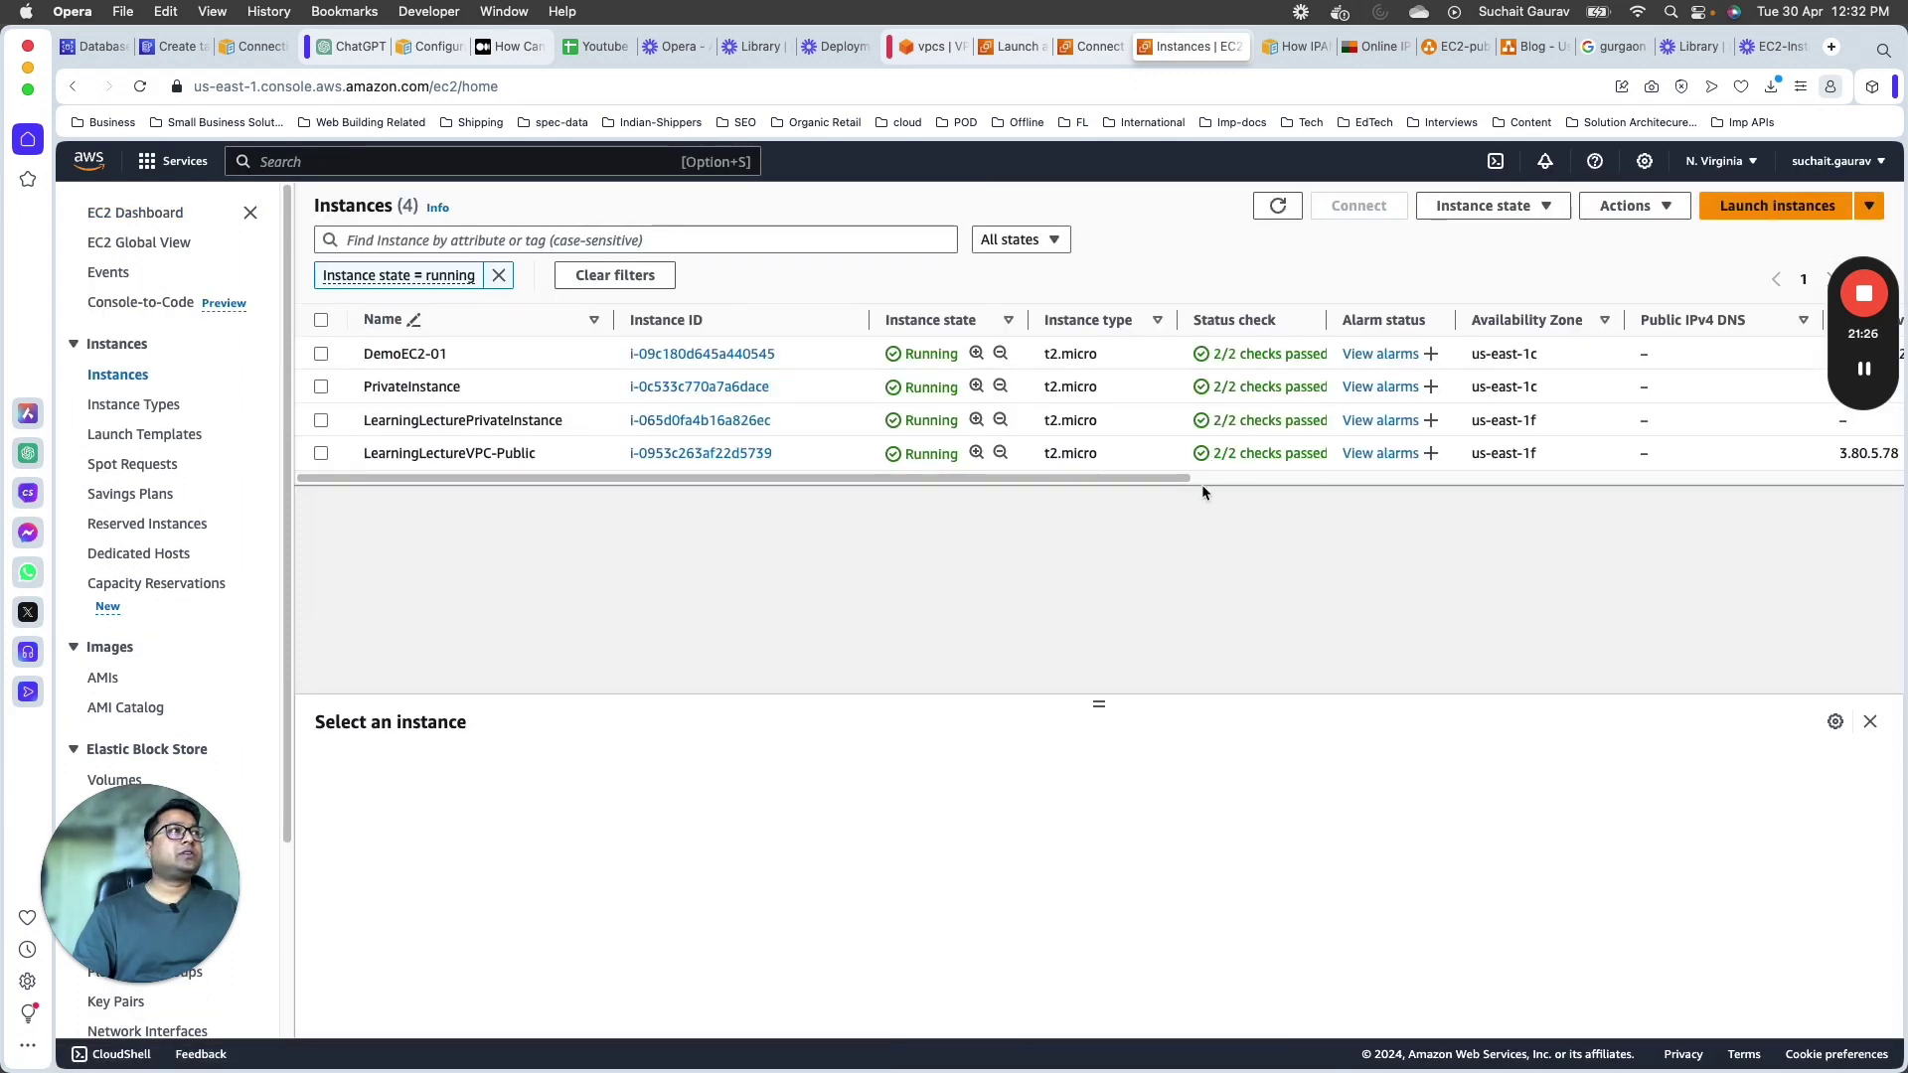
pyautogui.moveTo(560, 479); pyautogui.dragTo(569, 477)
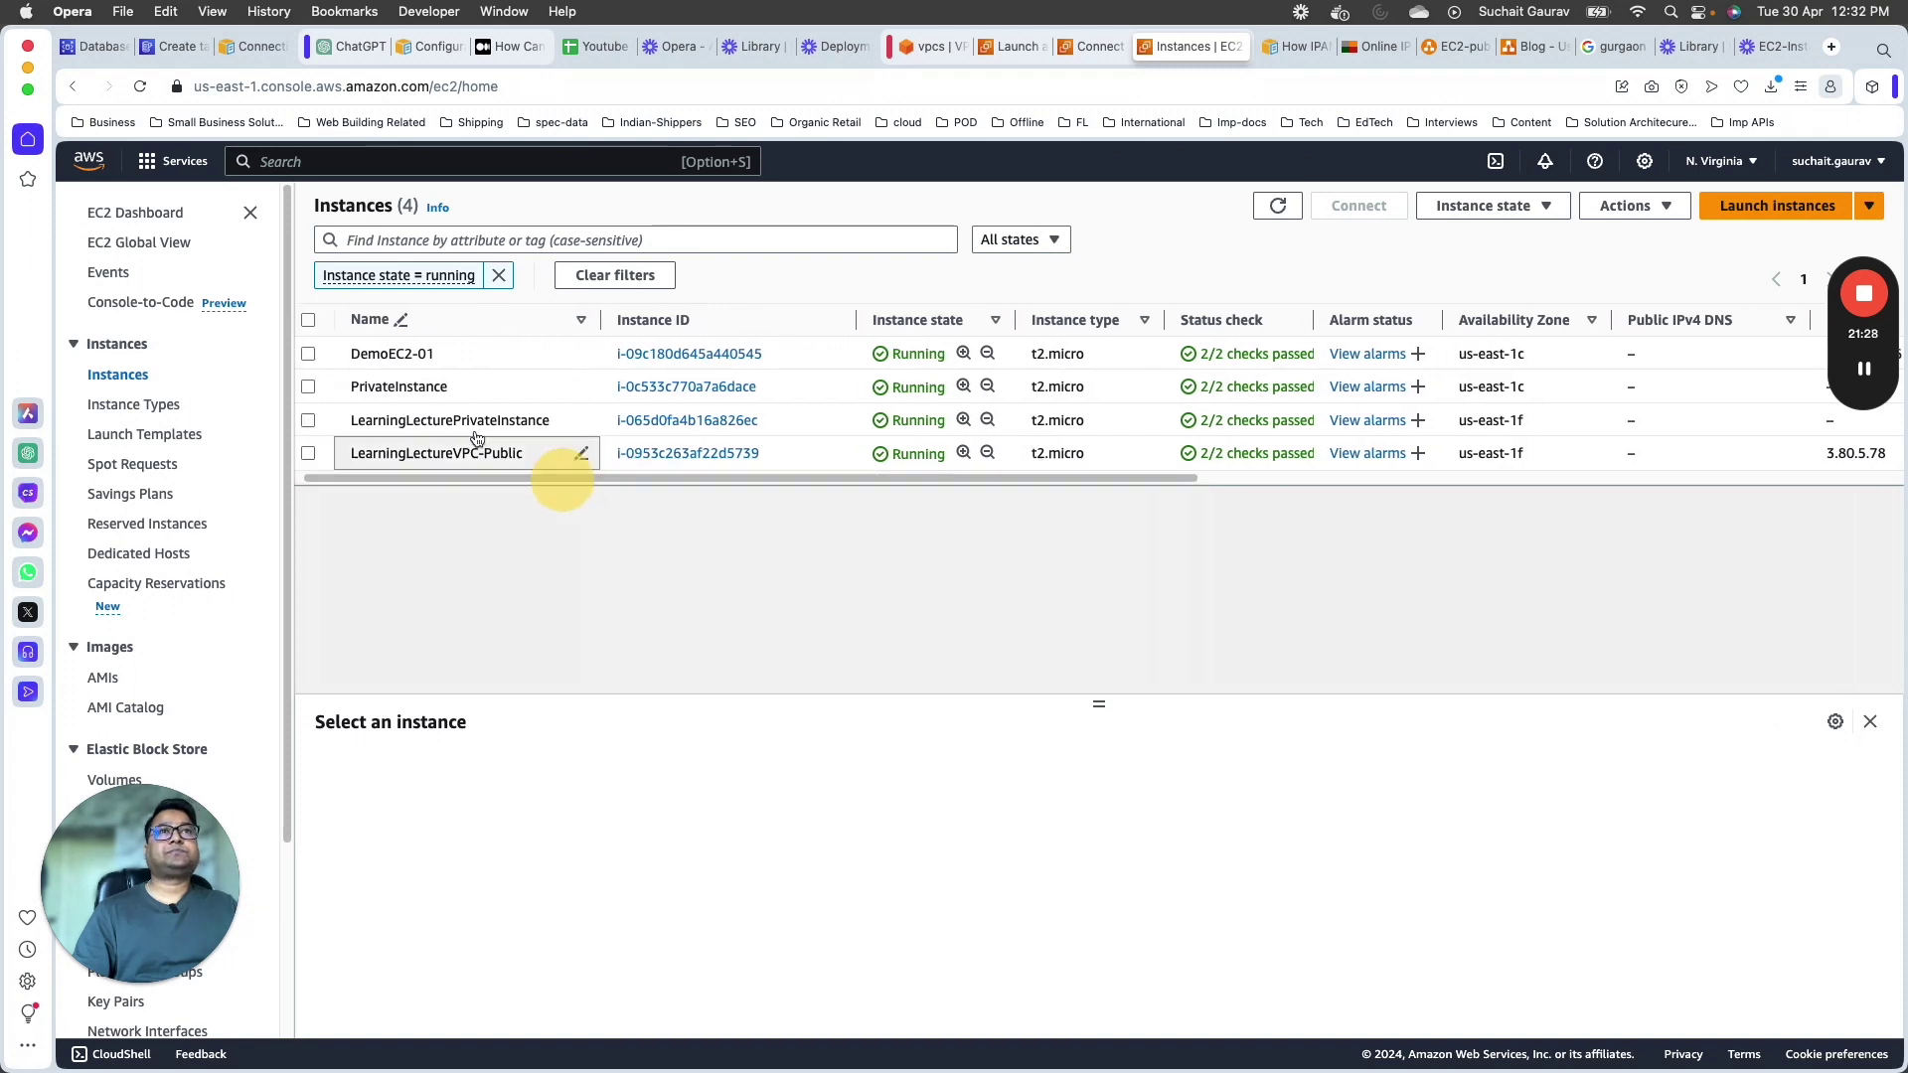
pyautogui.rightClick(711, 420)
pyautogui.click(759, 427)
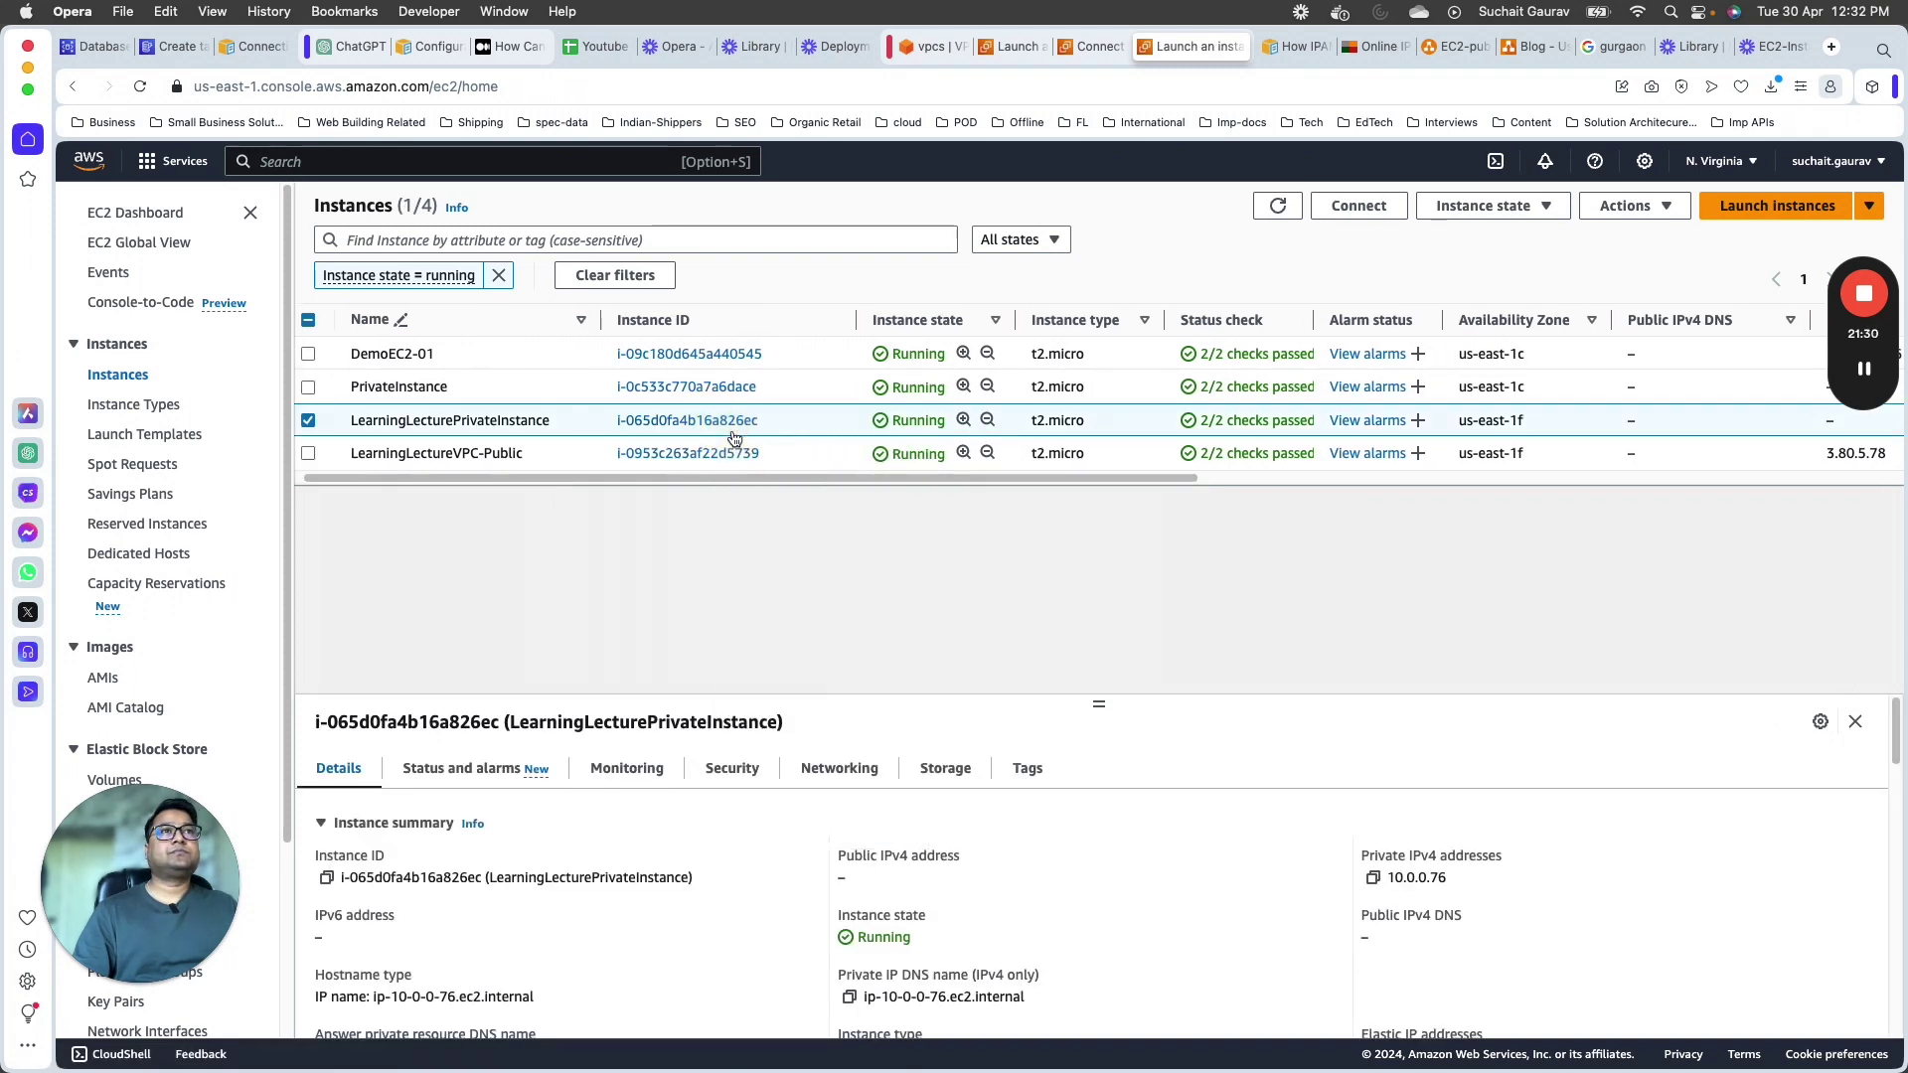
# Step: Open LearningLecturePrivateInstance from the full instance list and examine the example SSH command in its connection instructions
pyautogui.click(220, 213)
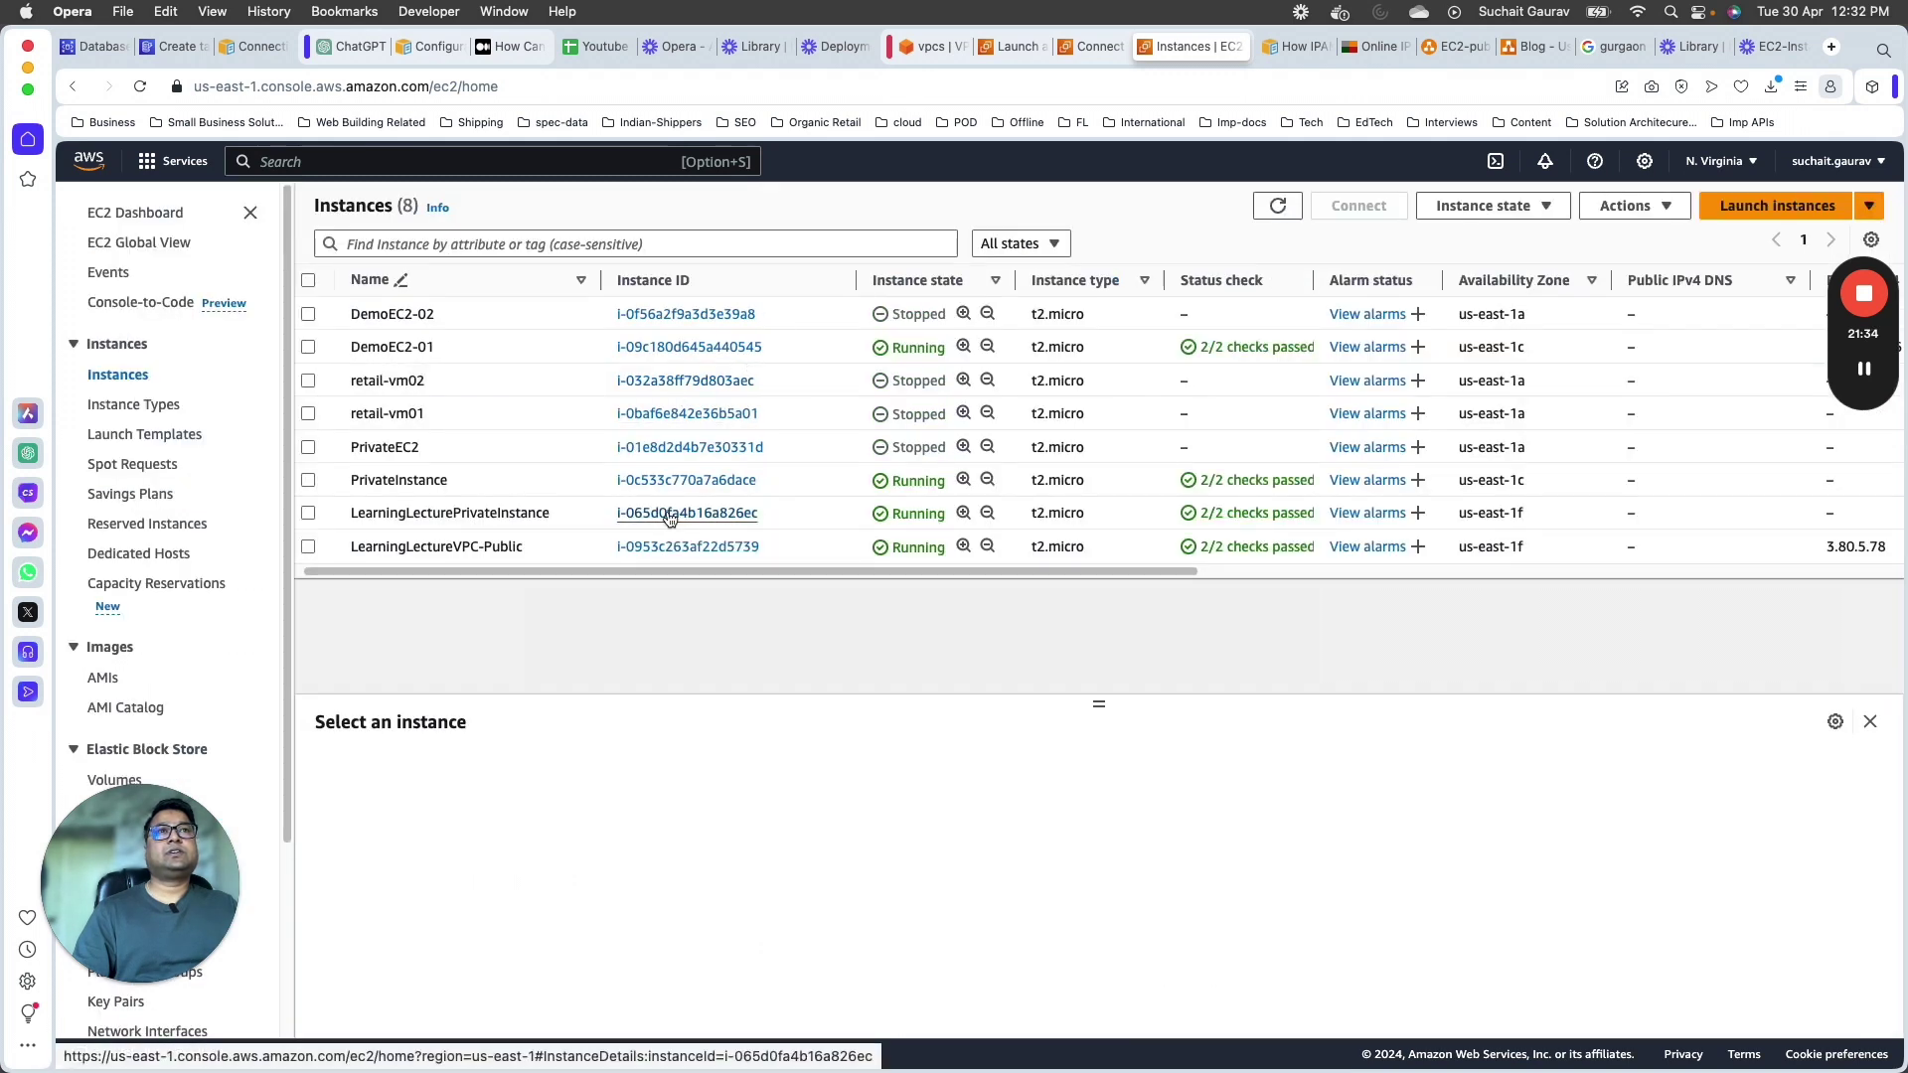
pyautogui.click(669, 514)
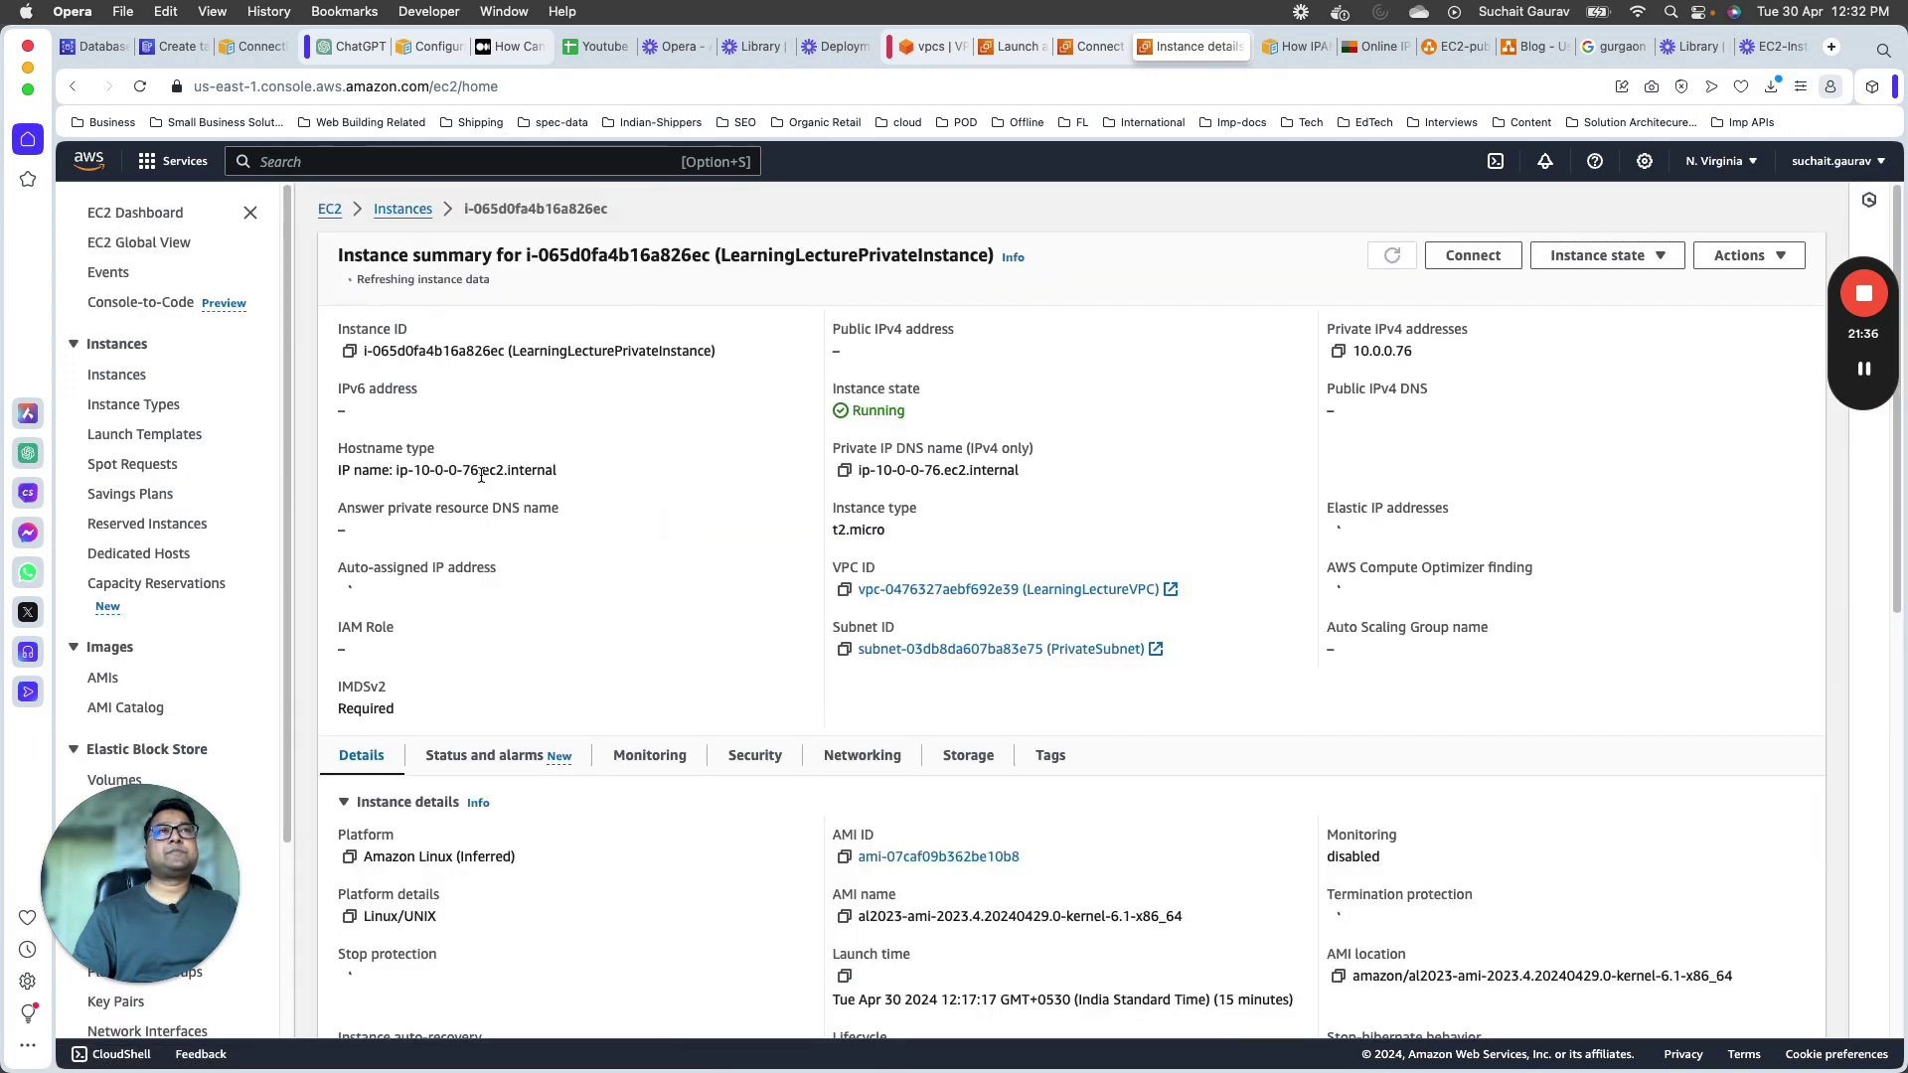
pyautogui.click(1481, 264)
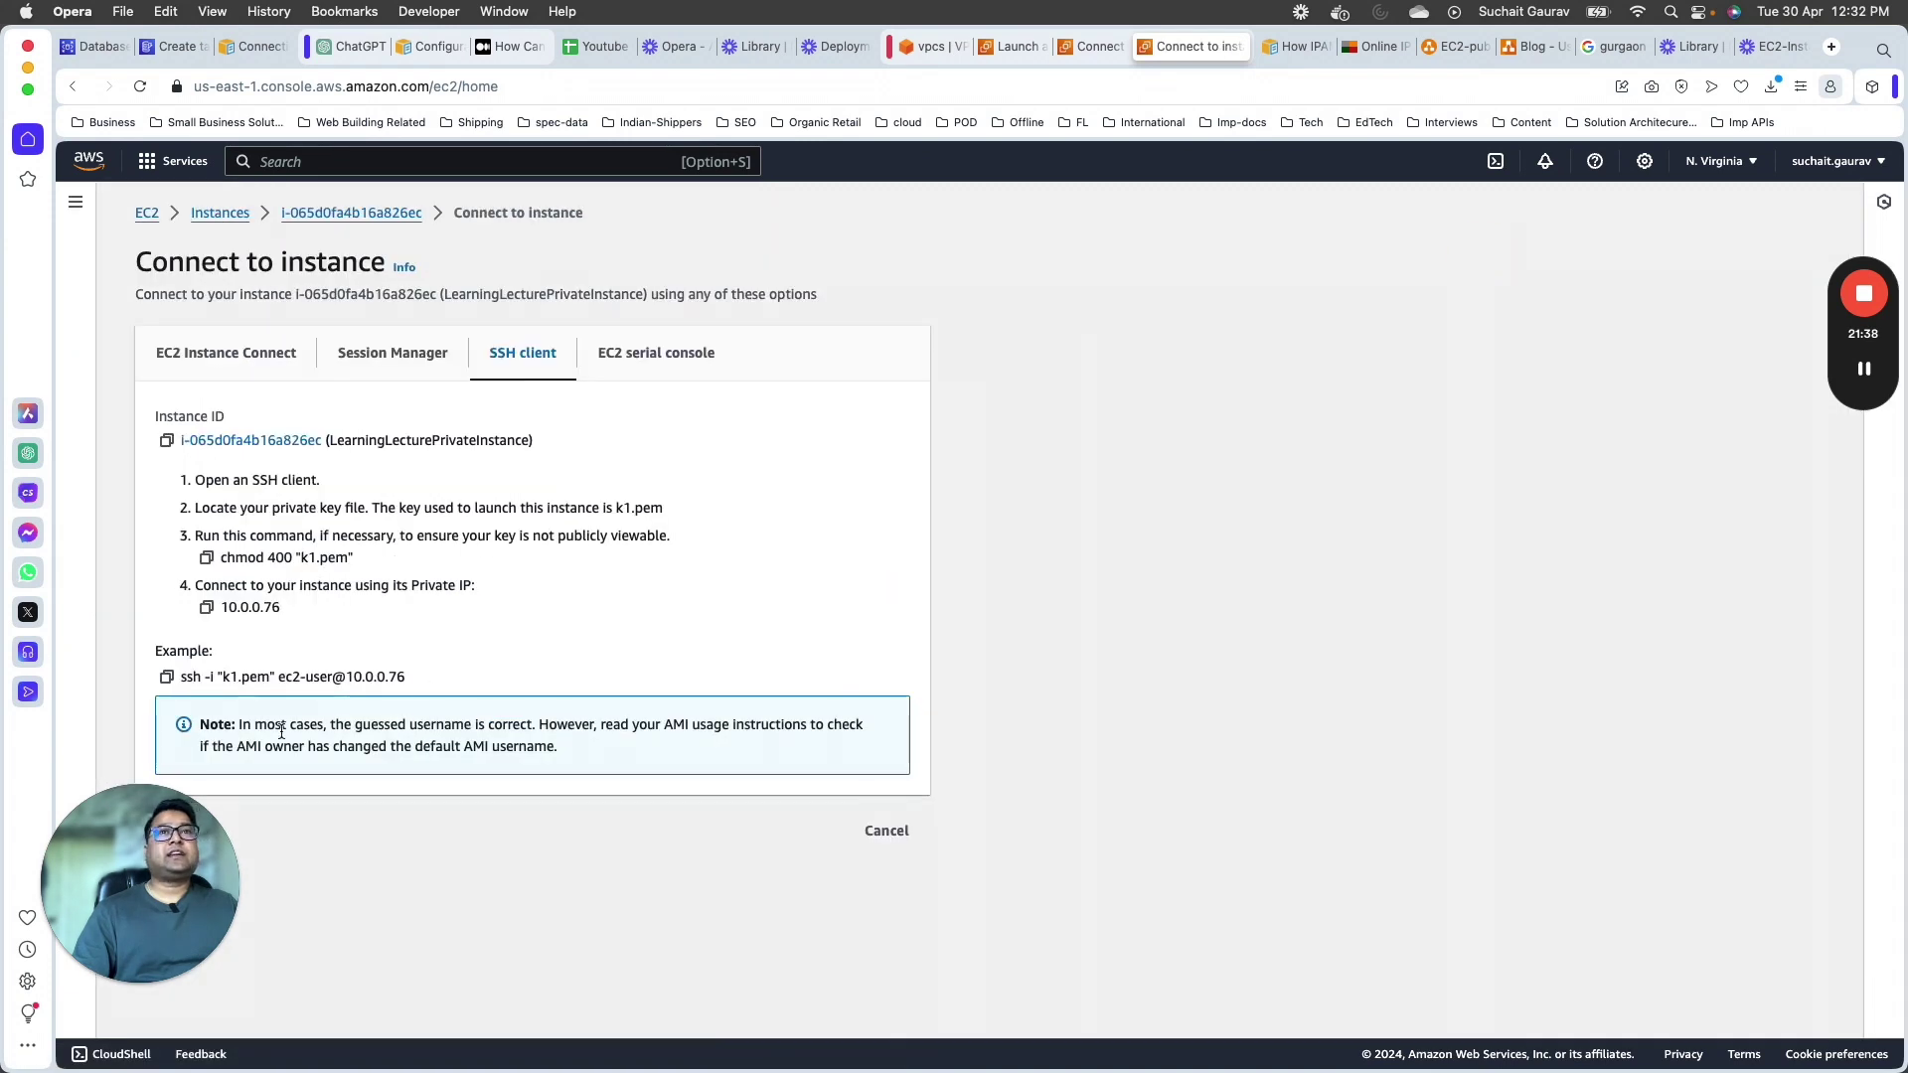
pyautogui.moveTo(408, 674); pyautogui.dragTo(181, 676)
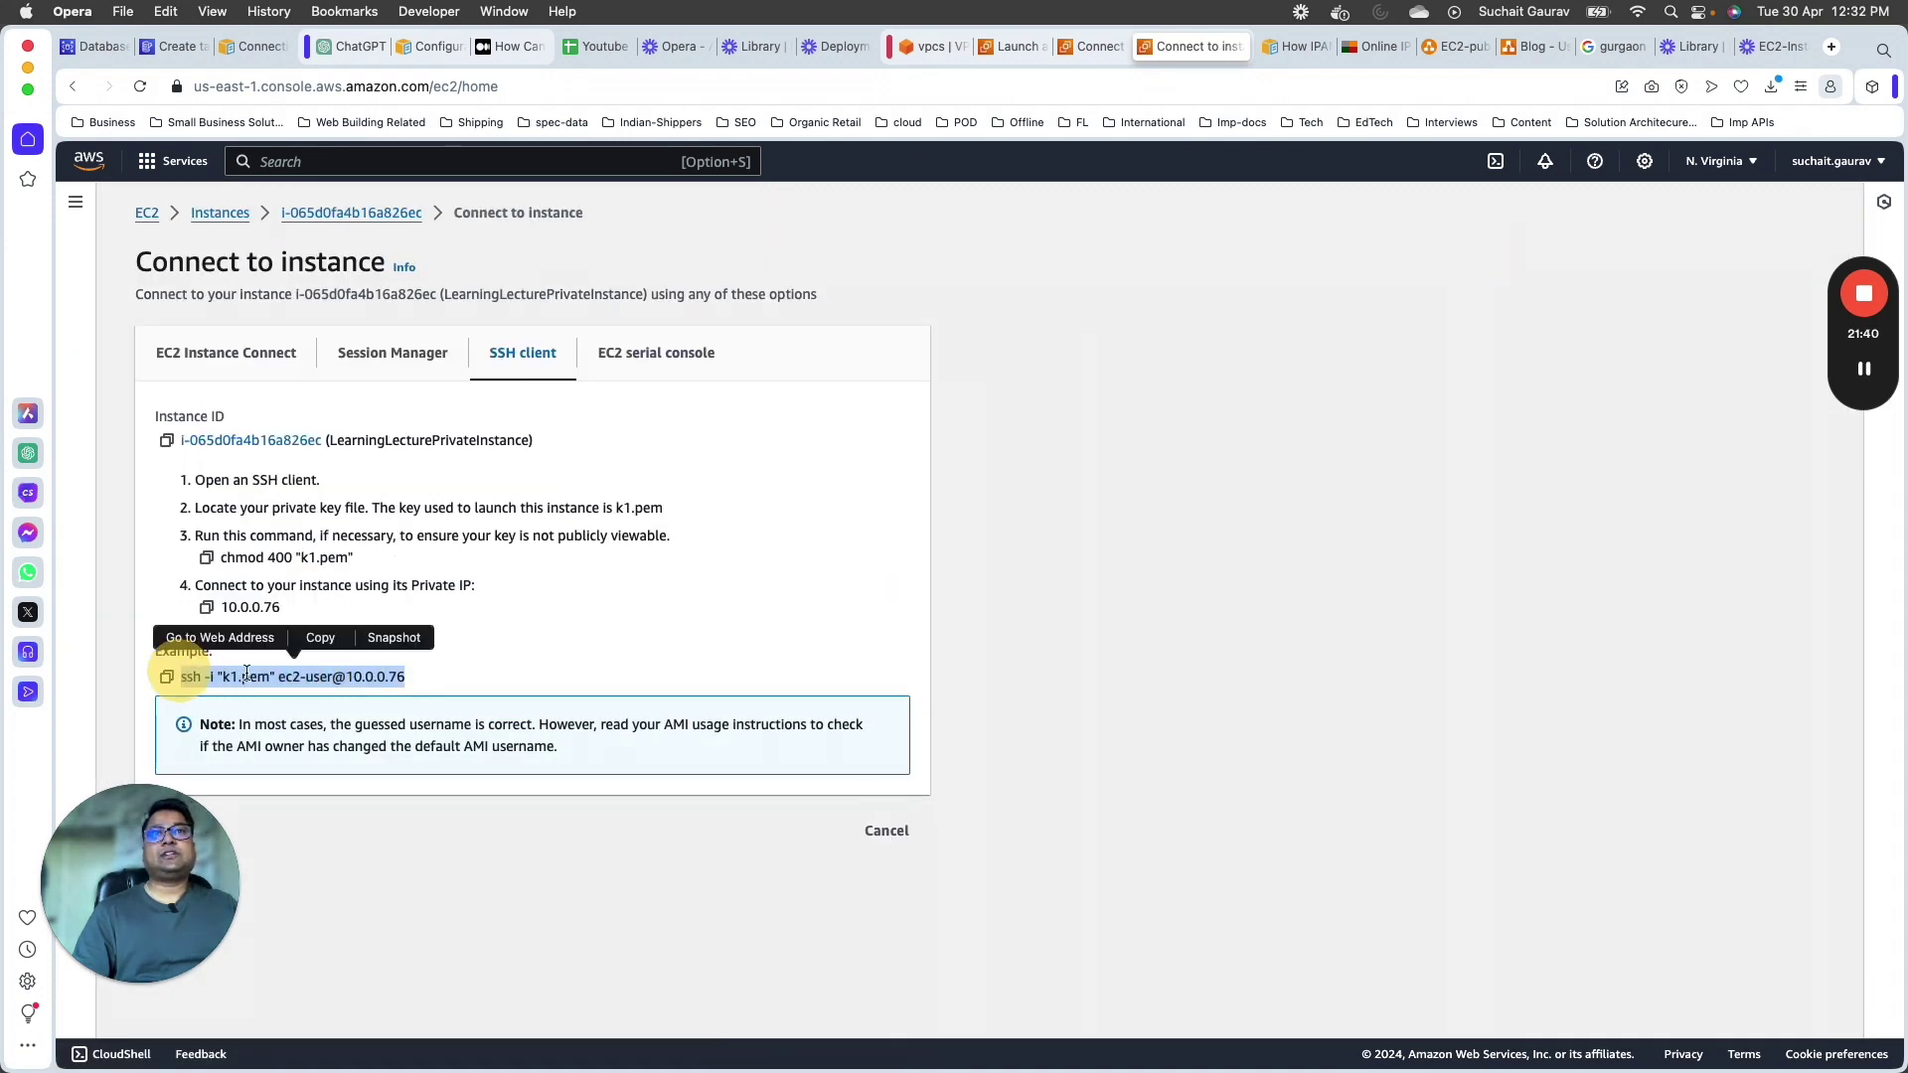
pyautogui.press('super+Tab')
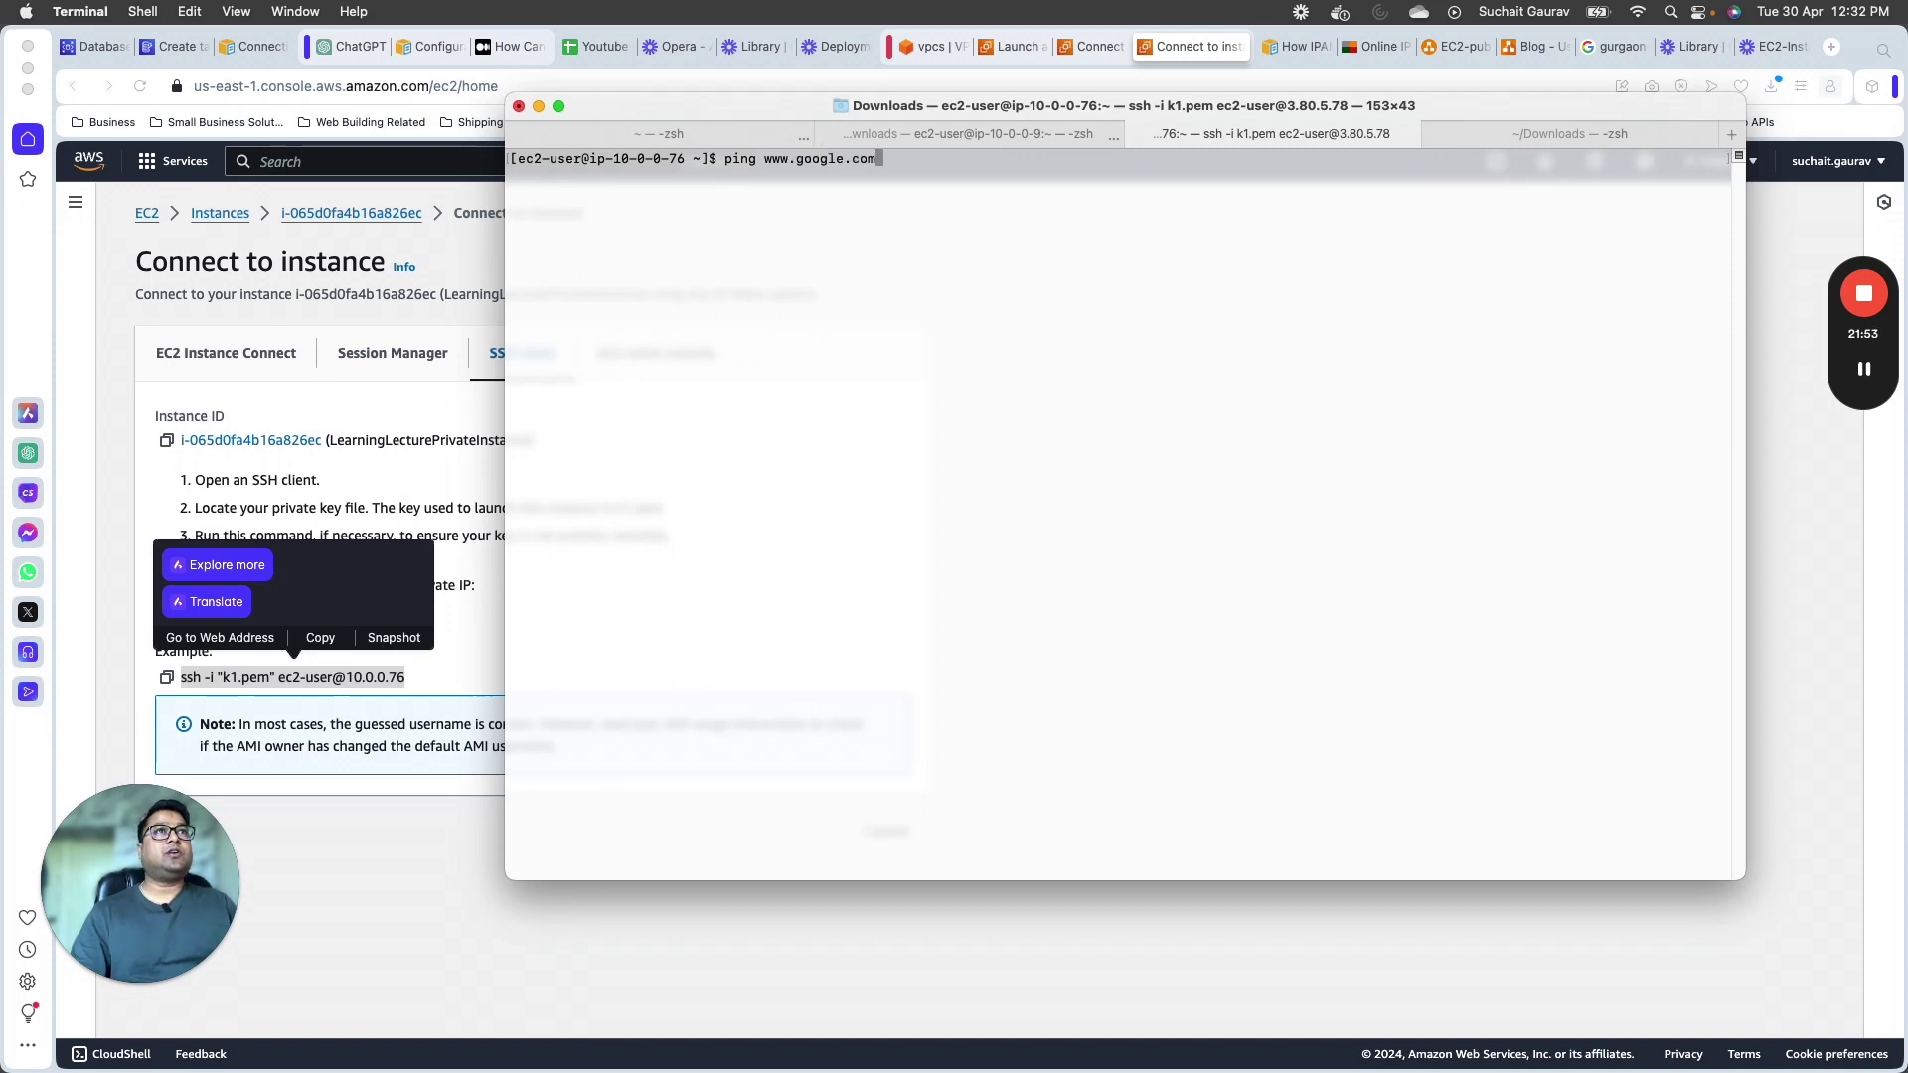
pyautogui.press('Return')
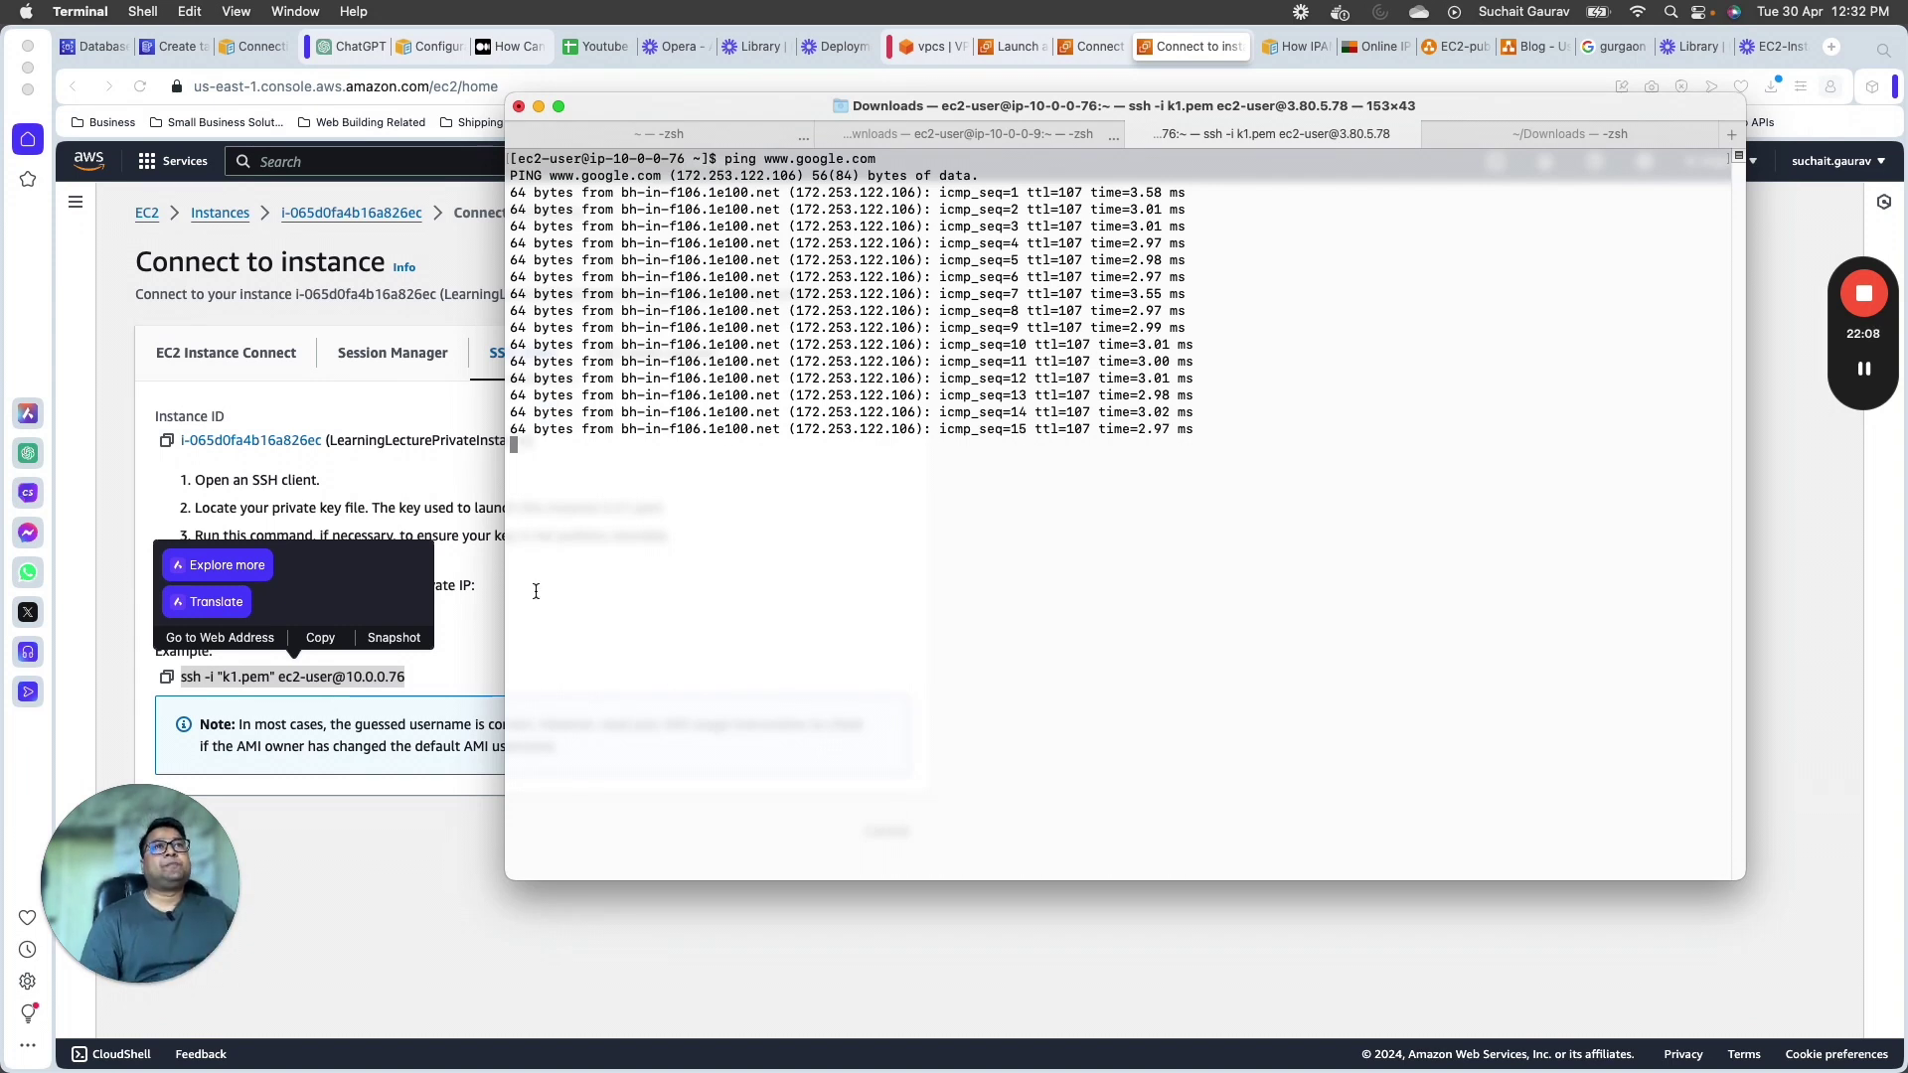
# Step: Return to the AWS console in the browser, search the services for vpc and open the VPC service
pyautogui.click(606, 934)
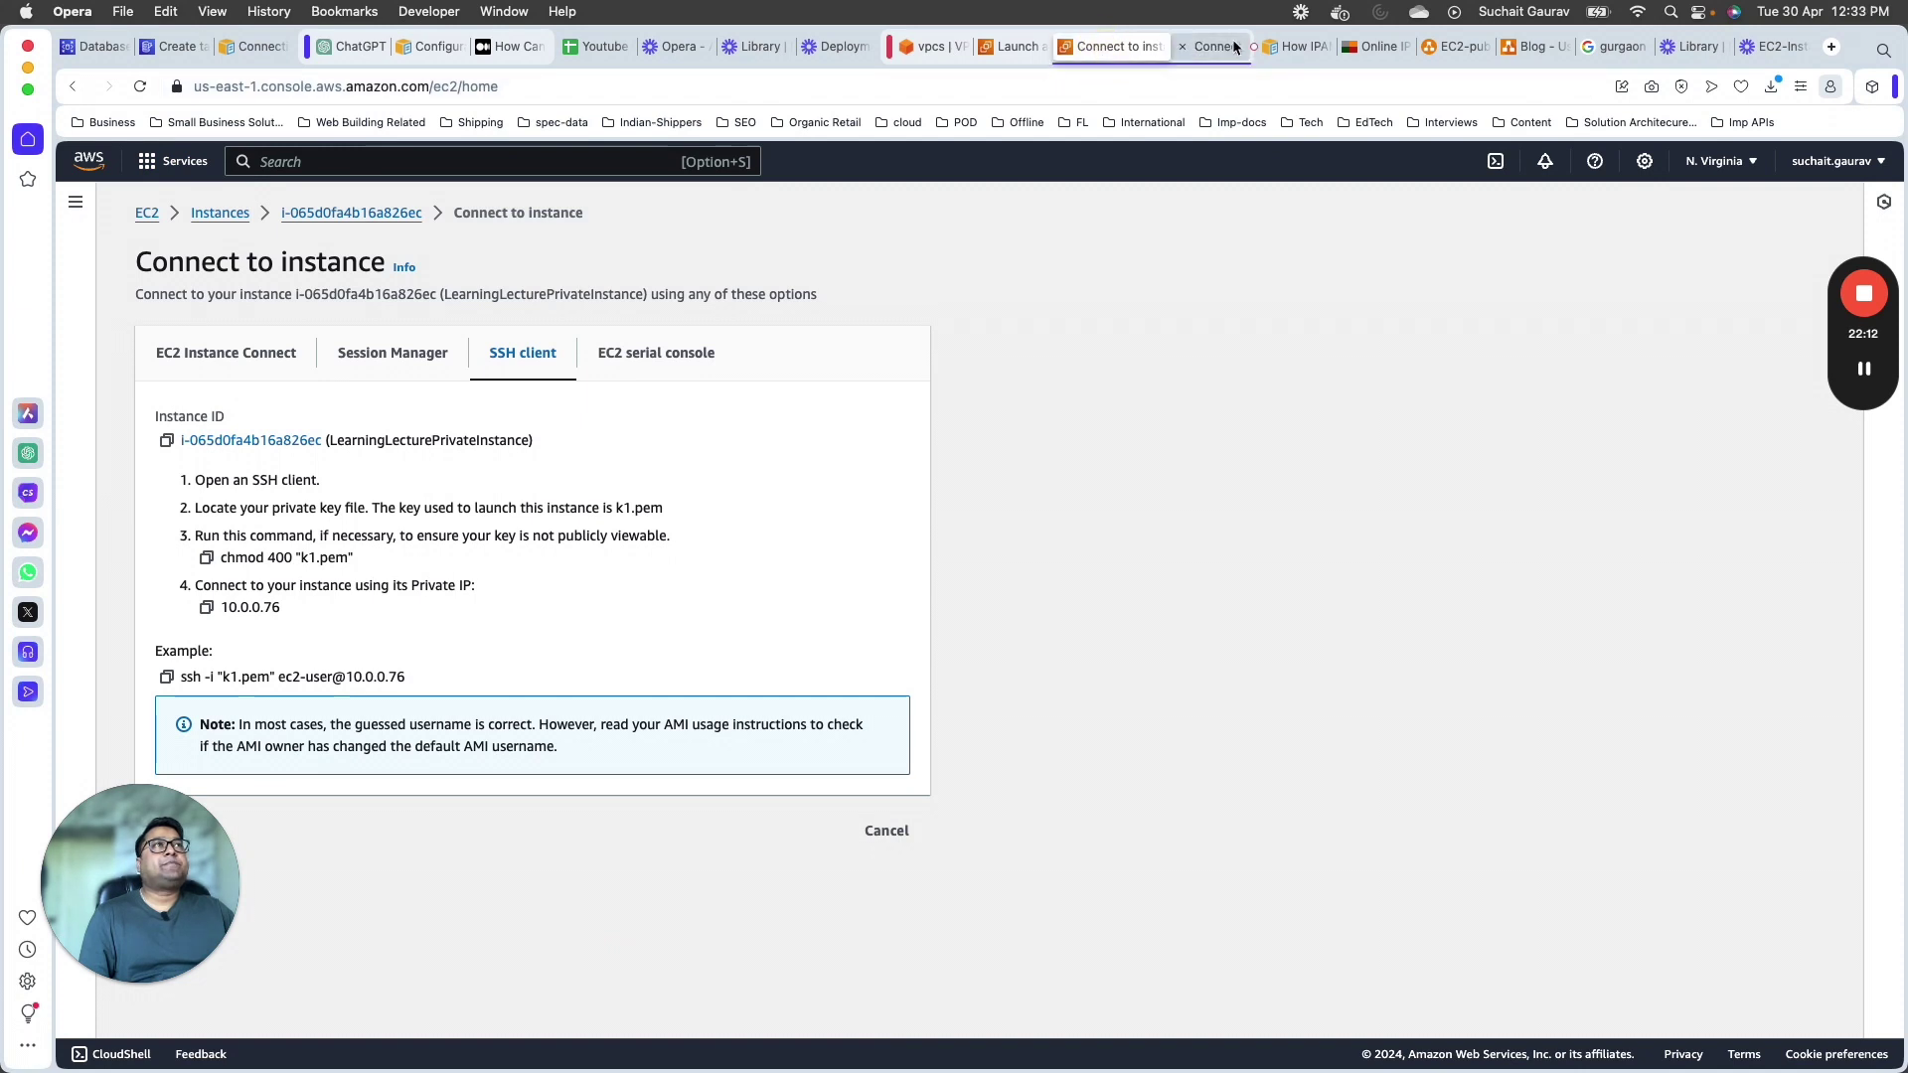
pyautogui.click(90, 161)
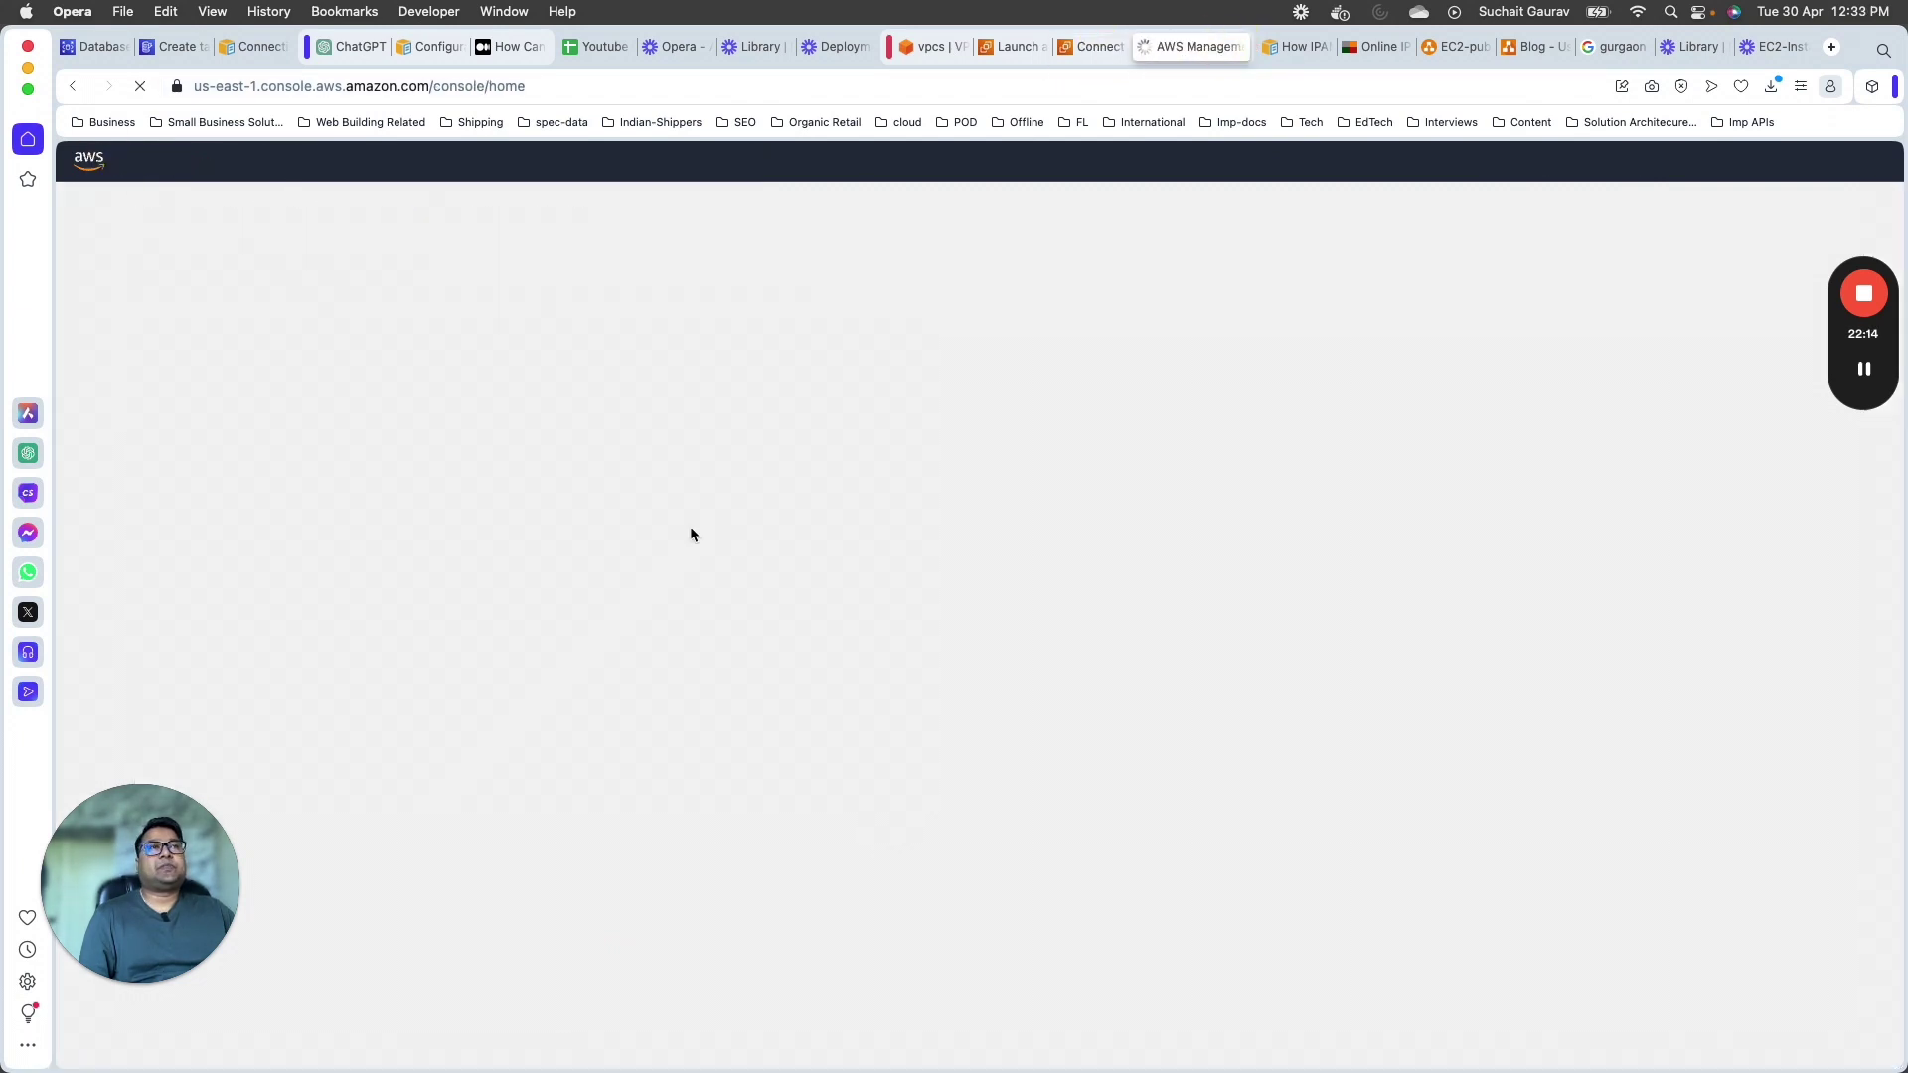
pyautogui.scroll(-1, 588, 545)
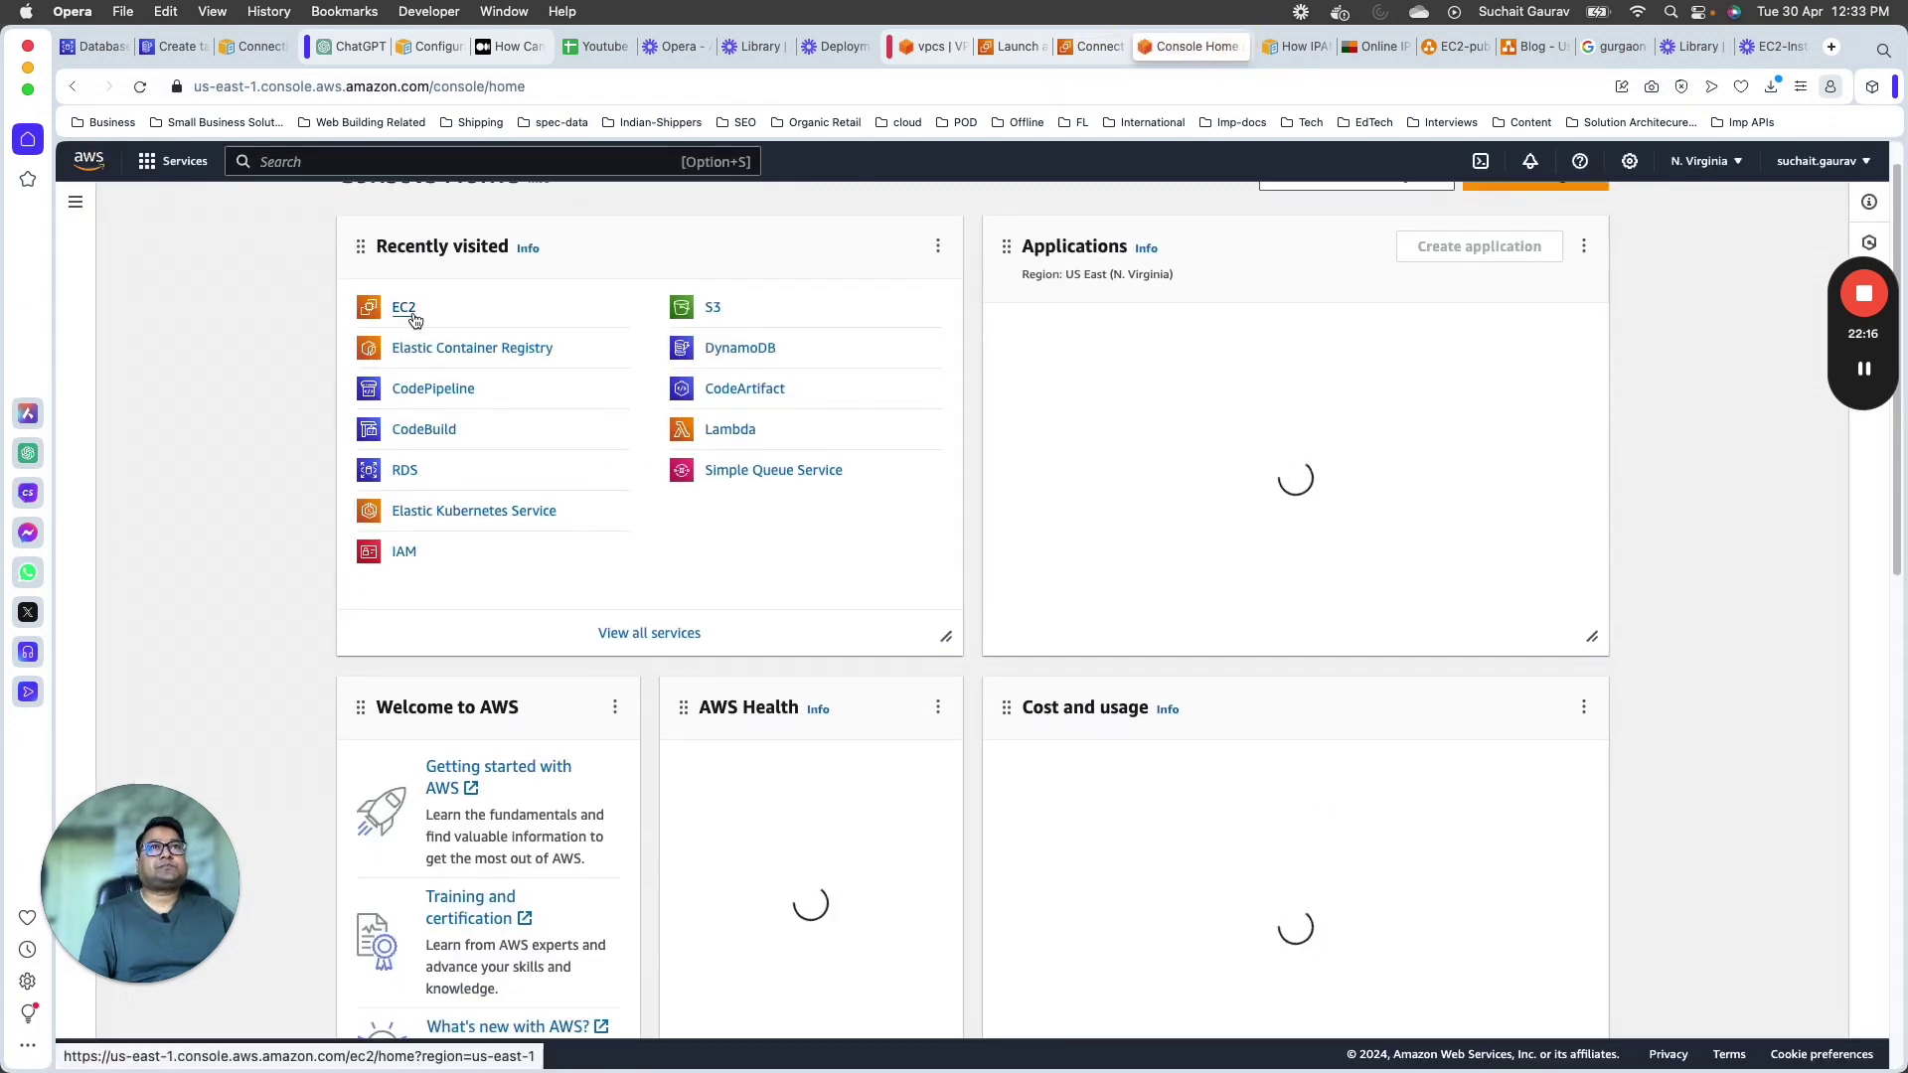
pyautogui.click(463, 162)
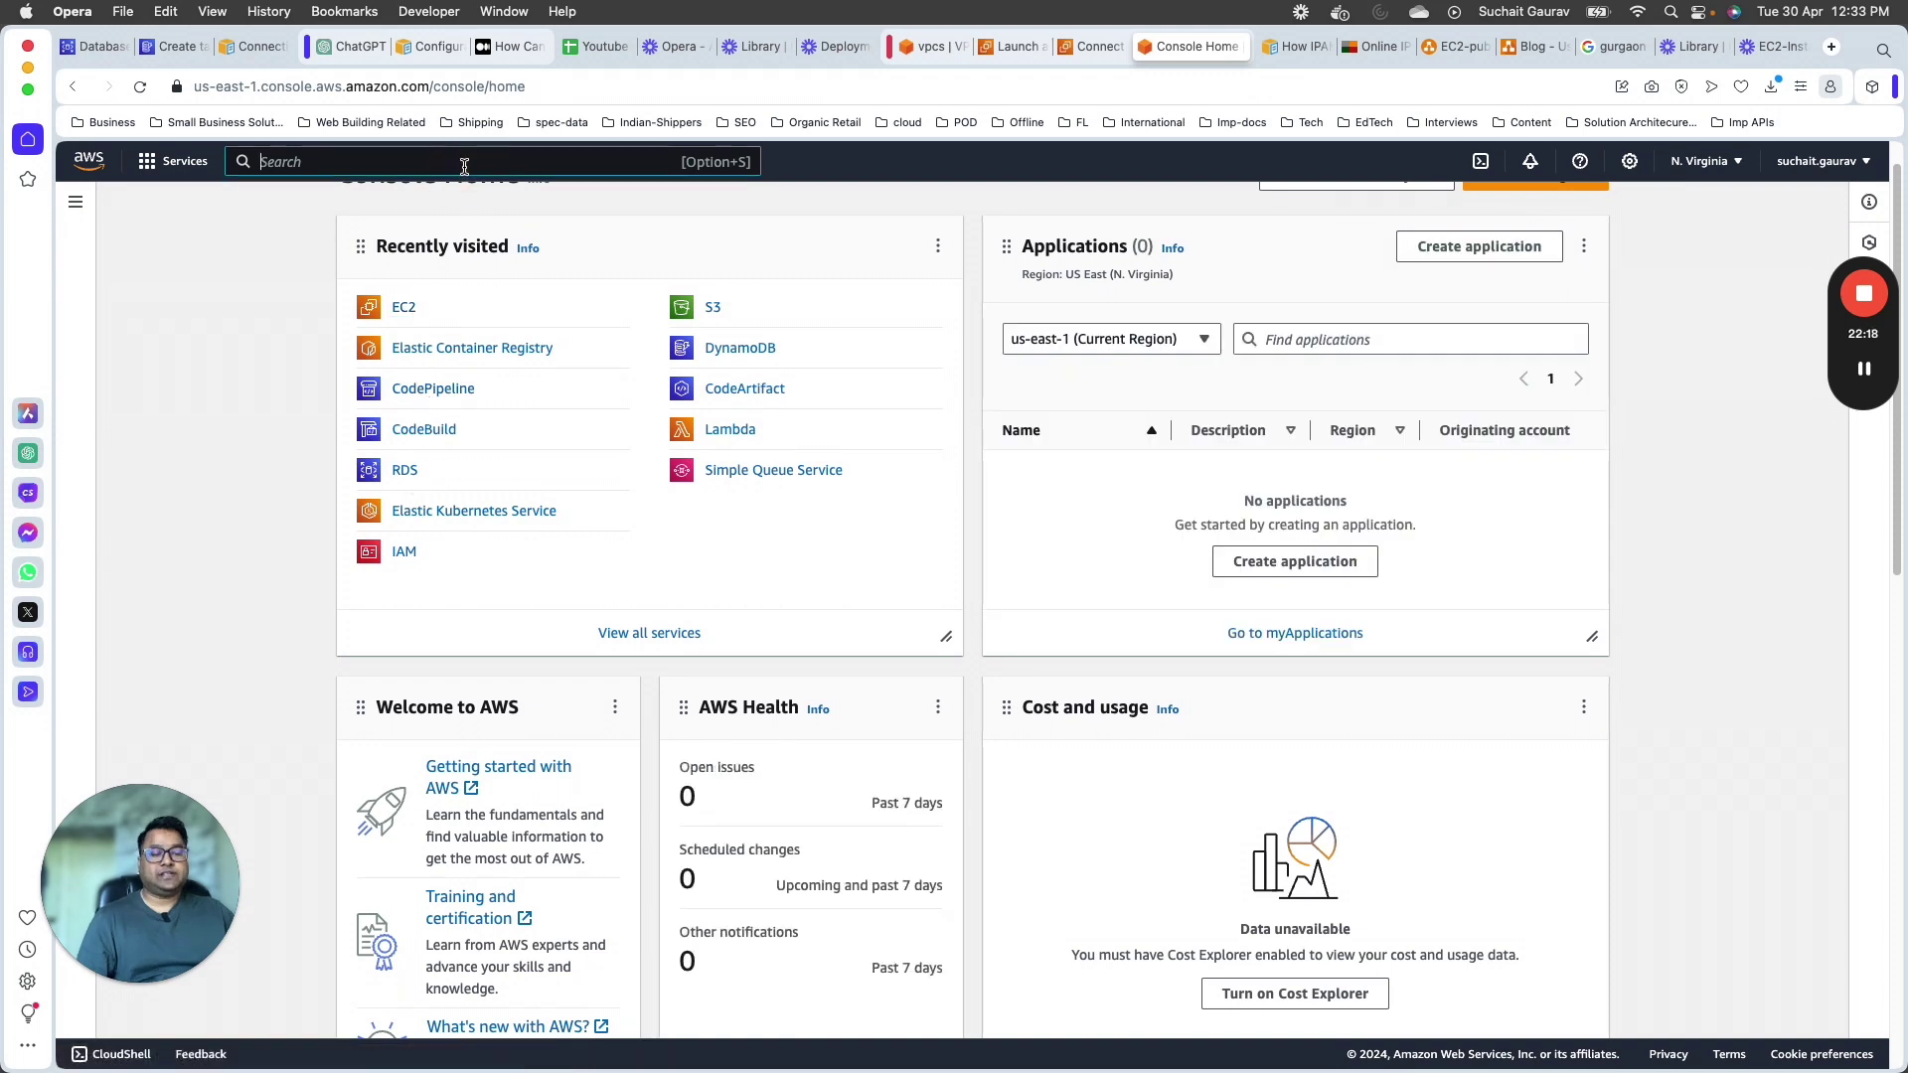
pyautogui.write('vpc')
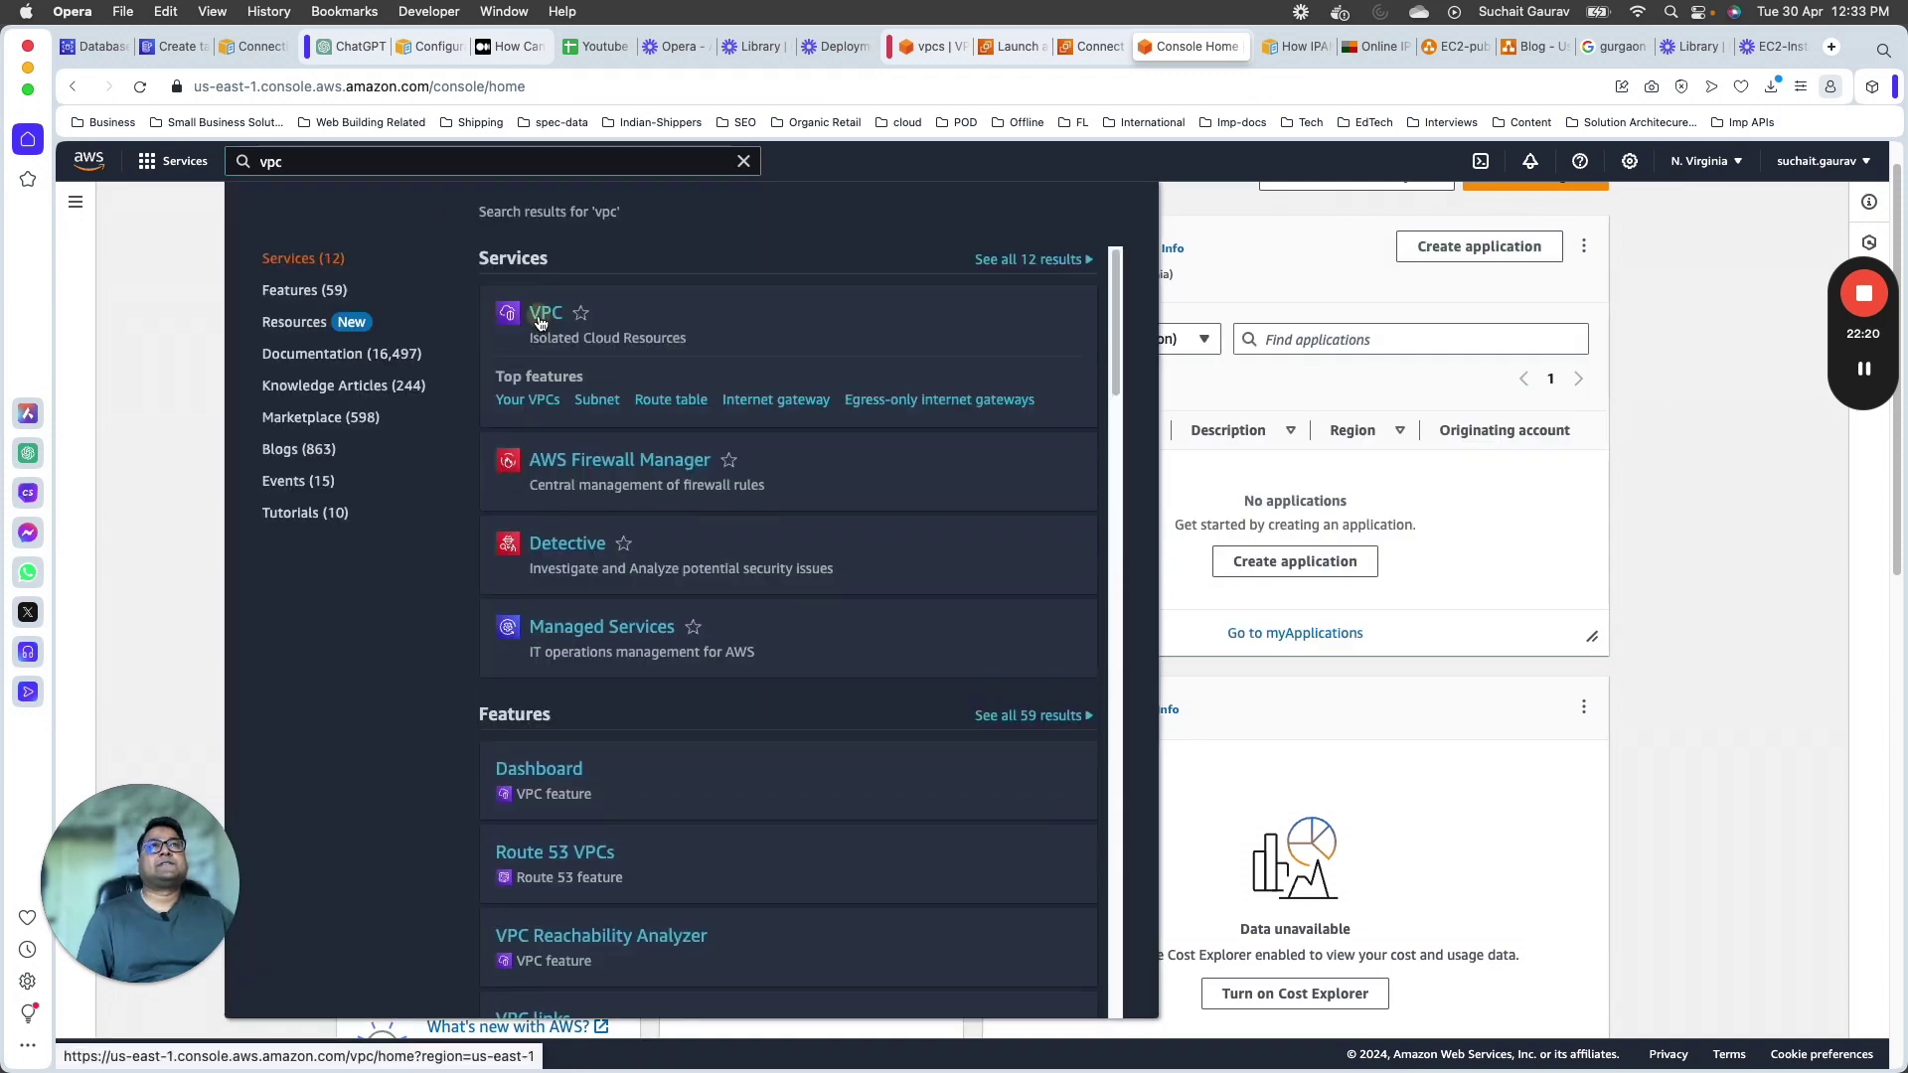
pyautogui.click(511, 312)
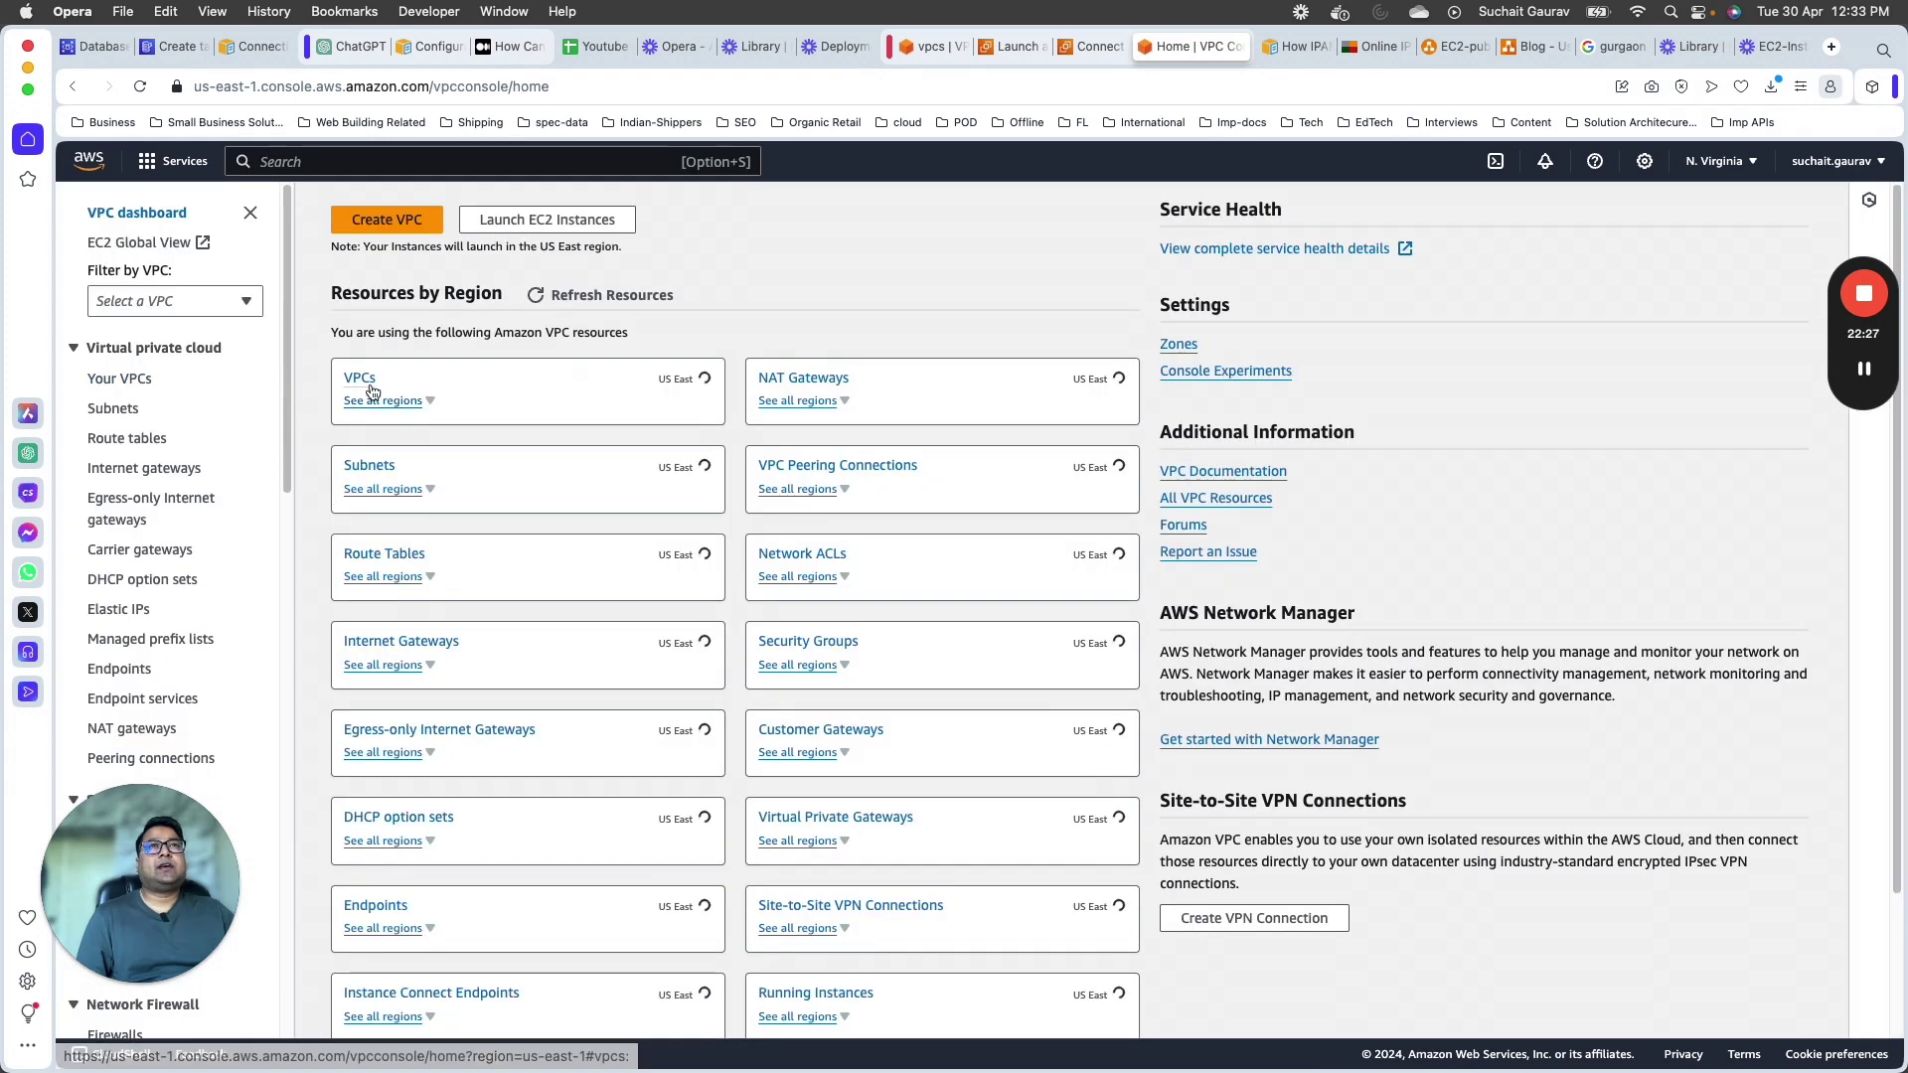
# Step: Open LearningLectureVPC from the VPC list and examine its resource map
pyautogui.click(363, 378)
pyautogui.click(741, 408)
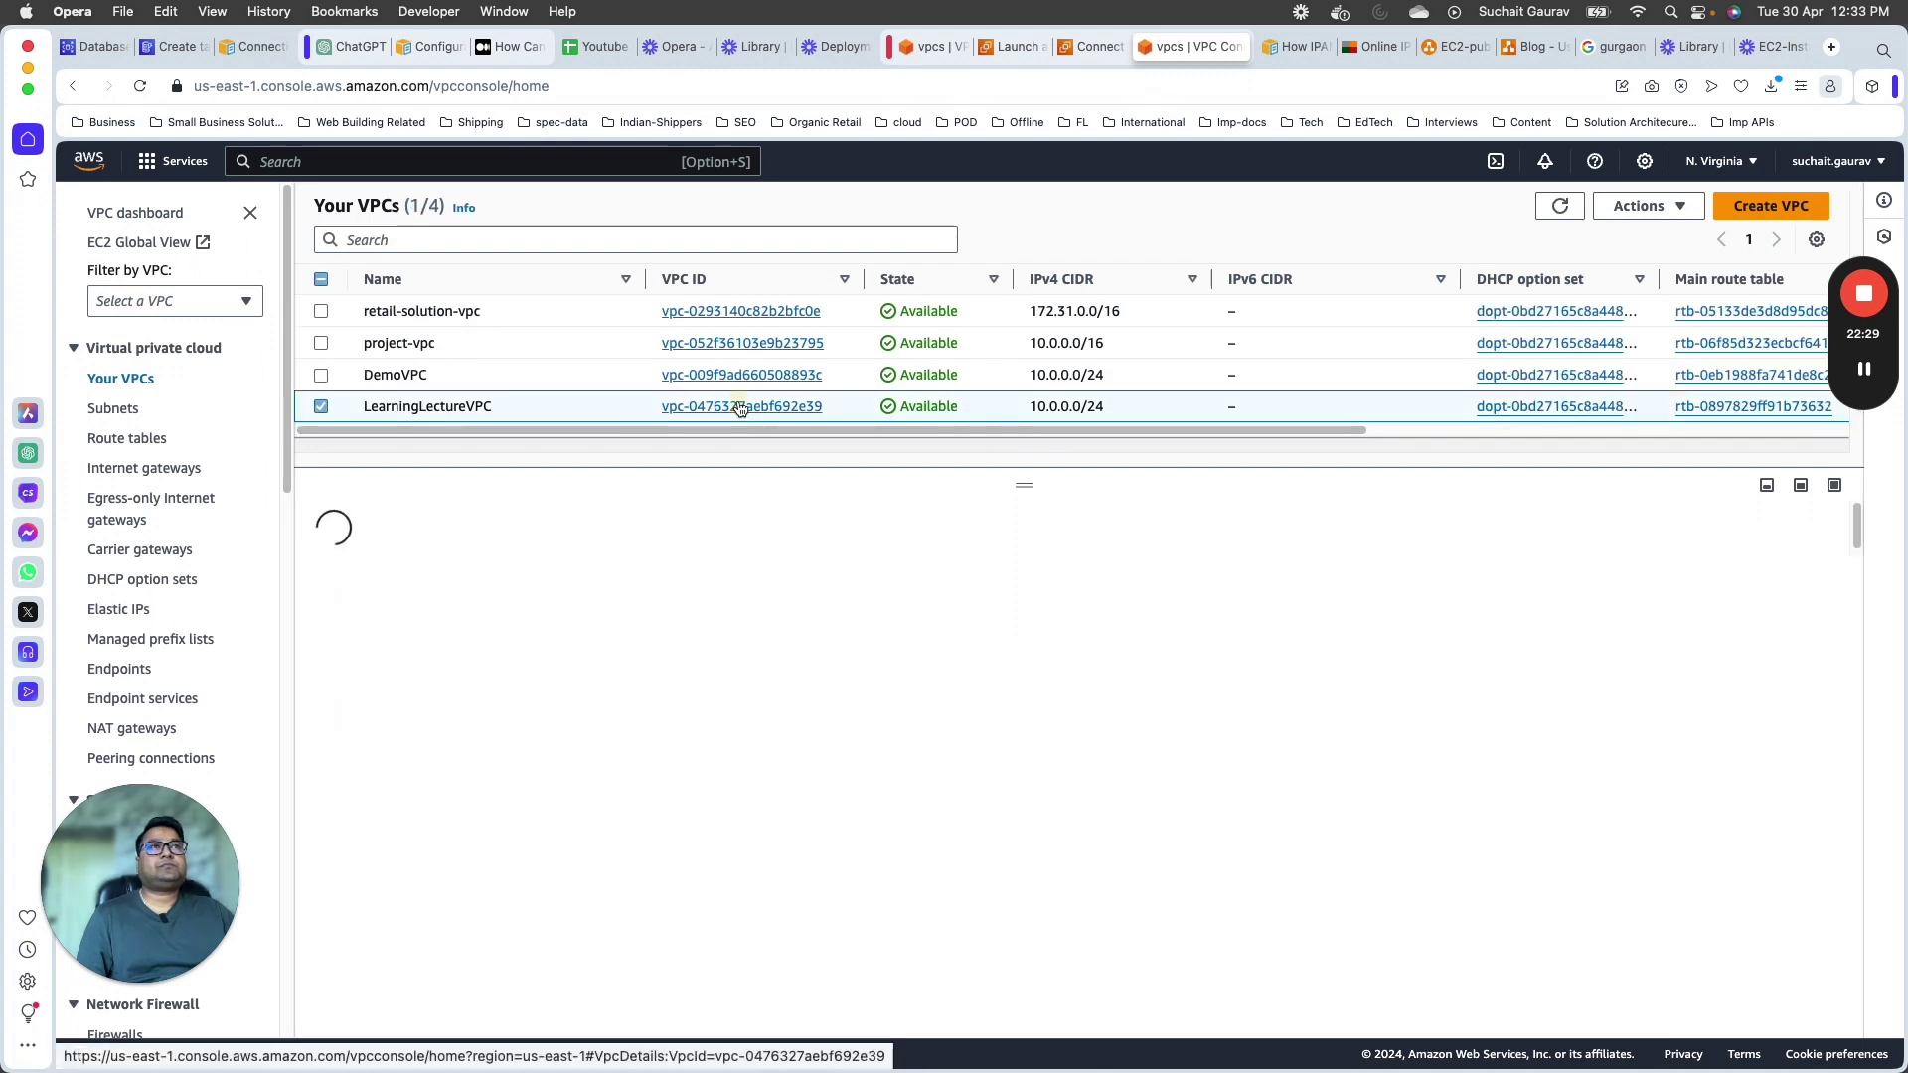
pyautogui.click(740, 407)
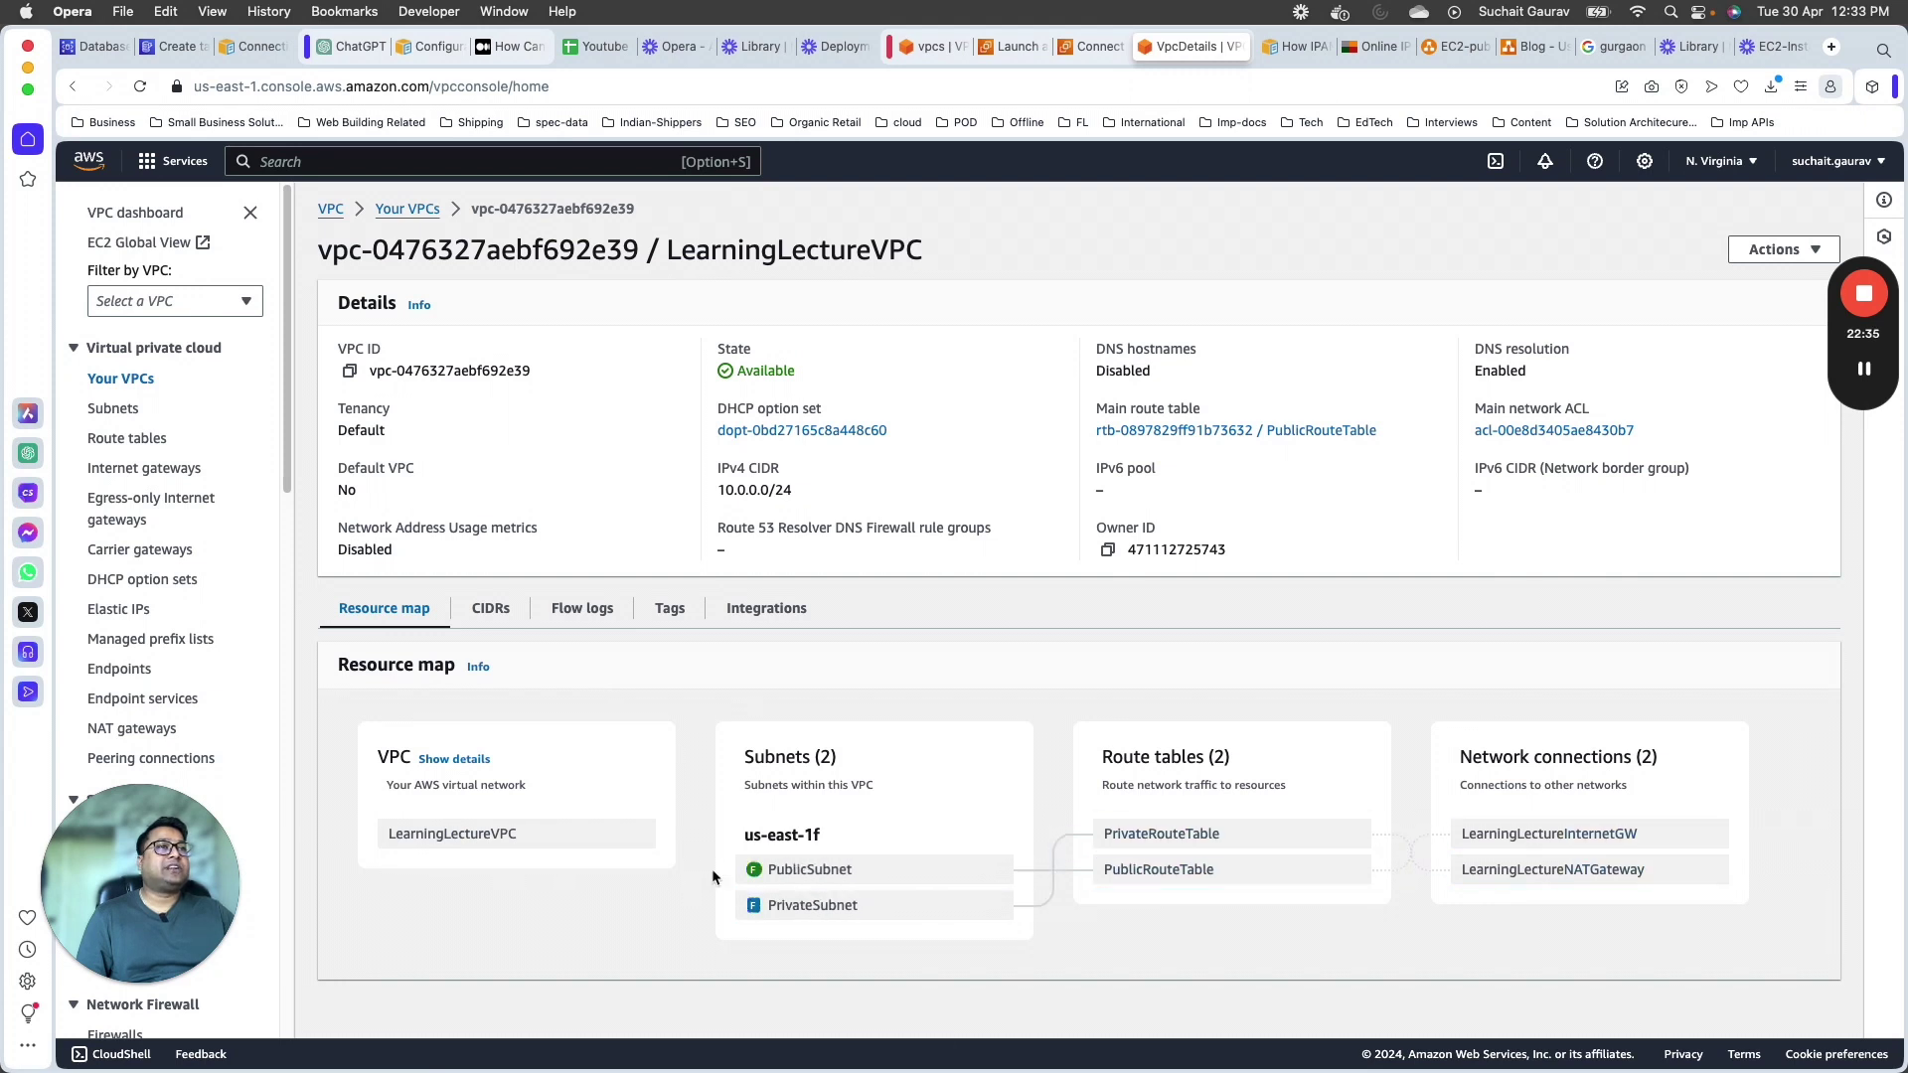
pyautogui.doubleClick(452, 837)
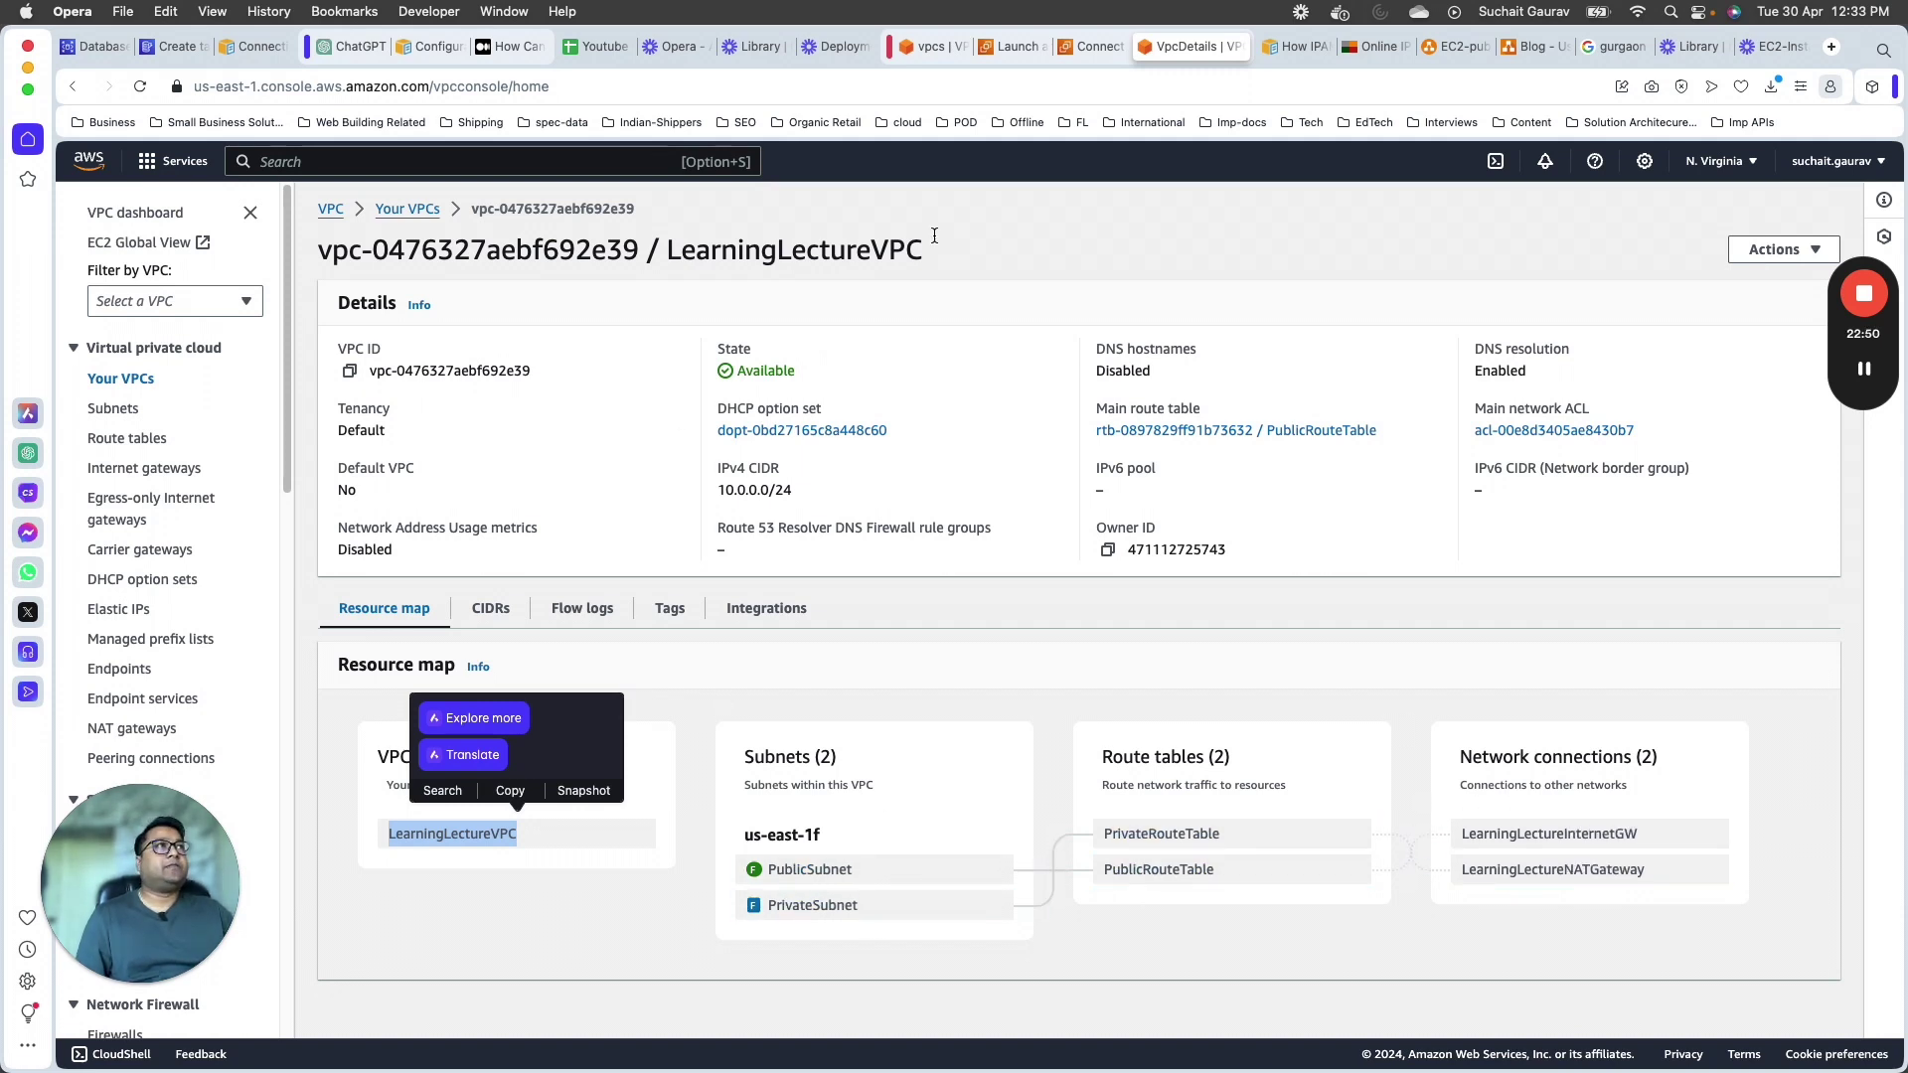
# Step: Switch to the EC2-public-private-subnet.drawio diagram and examine the private subnet's security group, EC2 instance and route table
pyautogui.click(1475, 39)
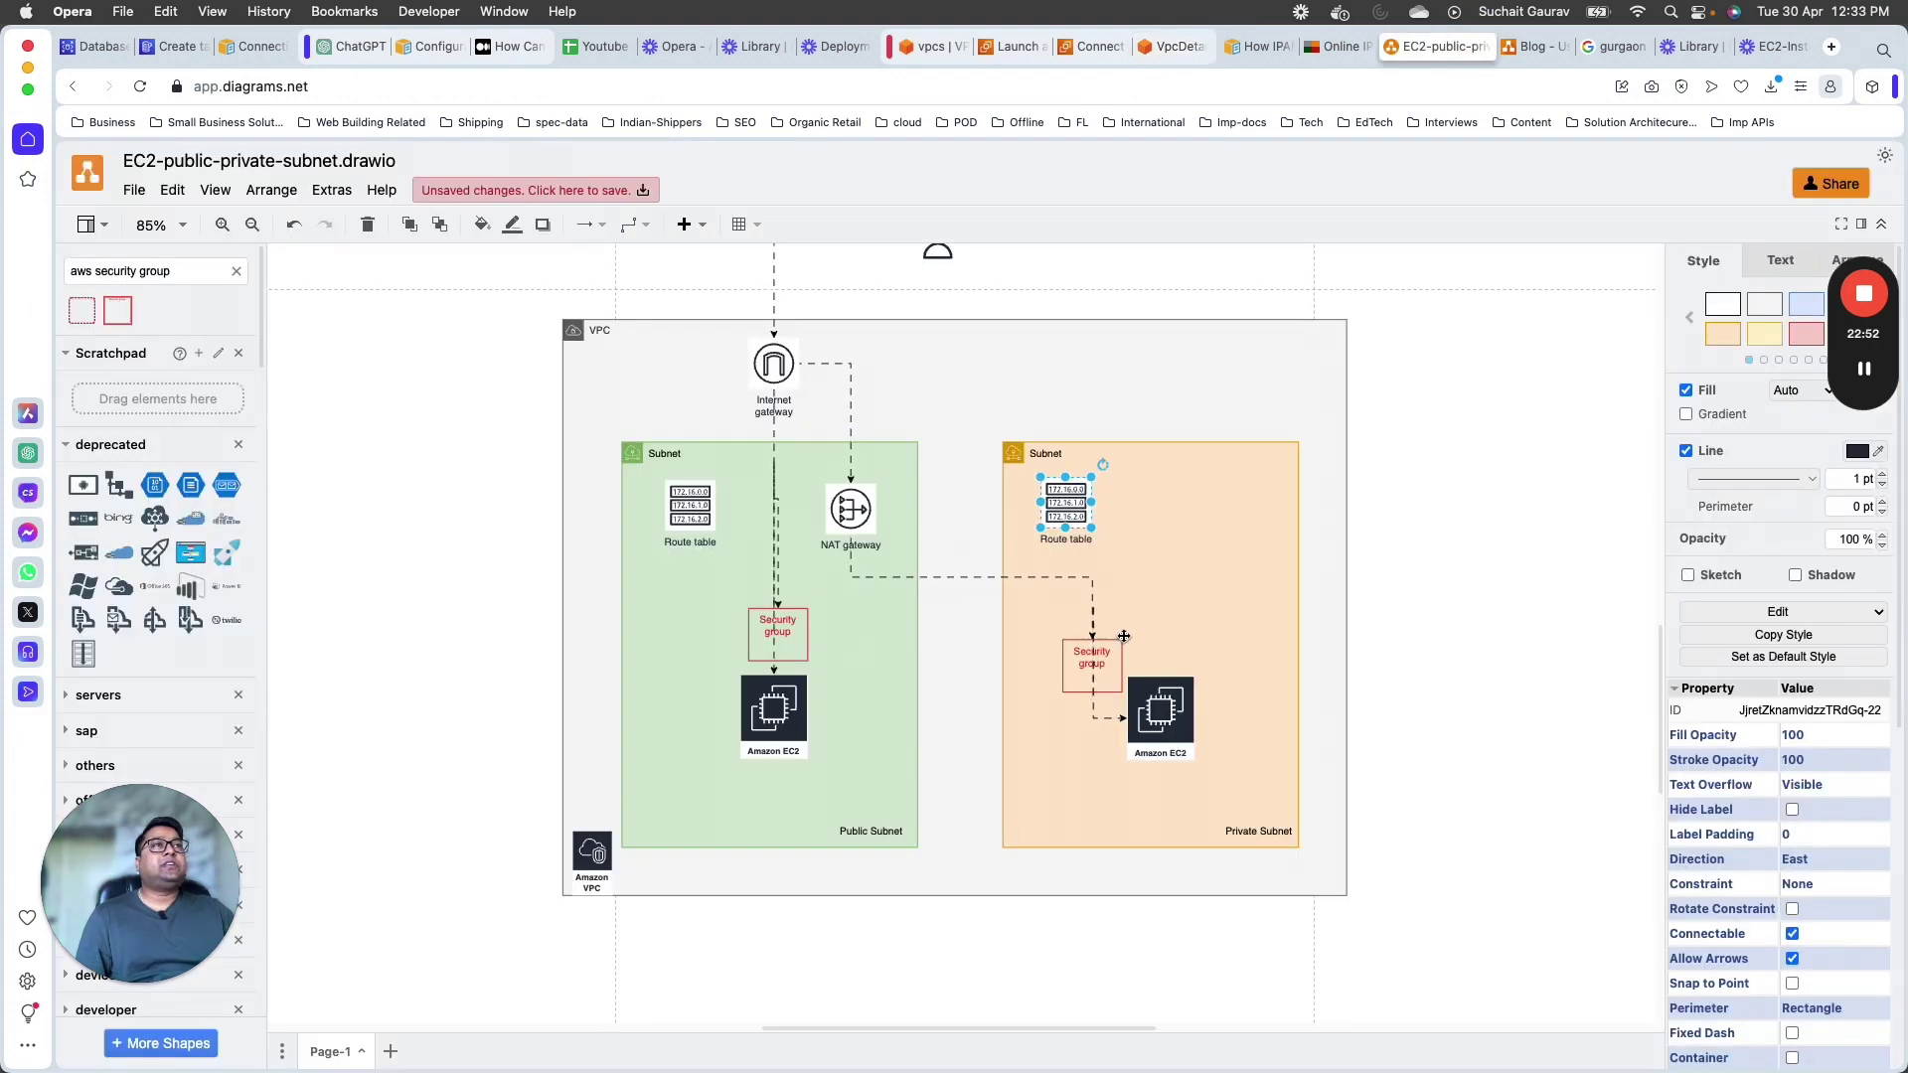
pyautogui.click(1095, 700)
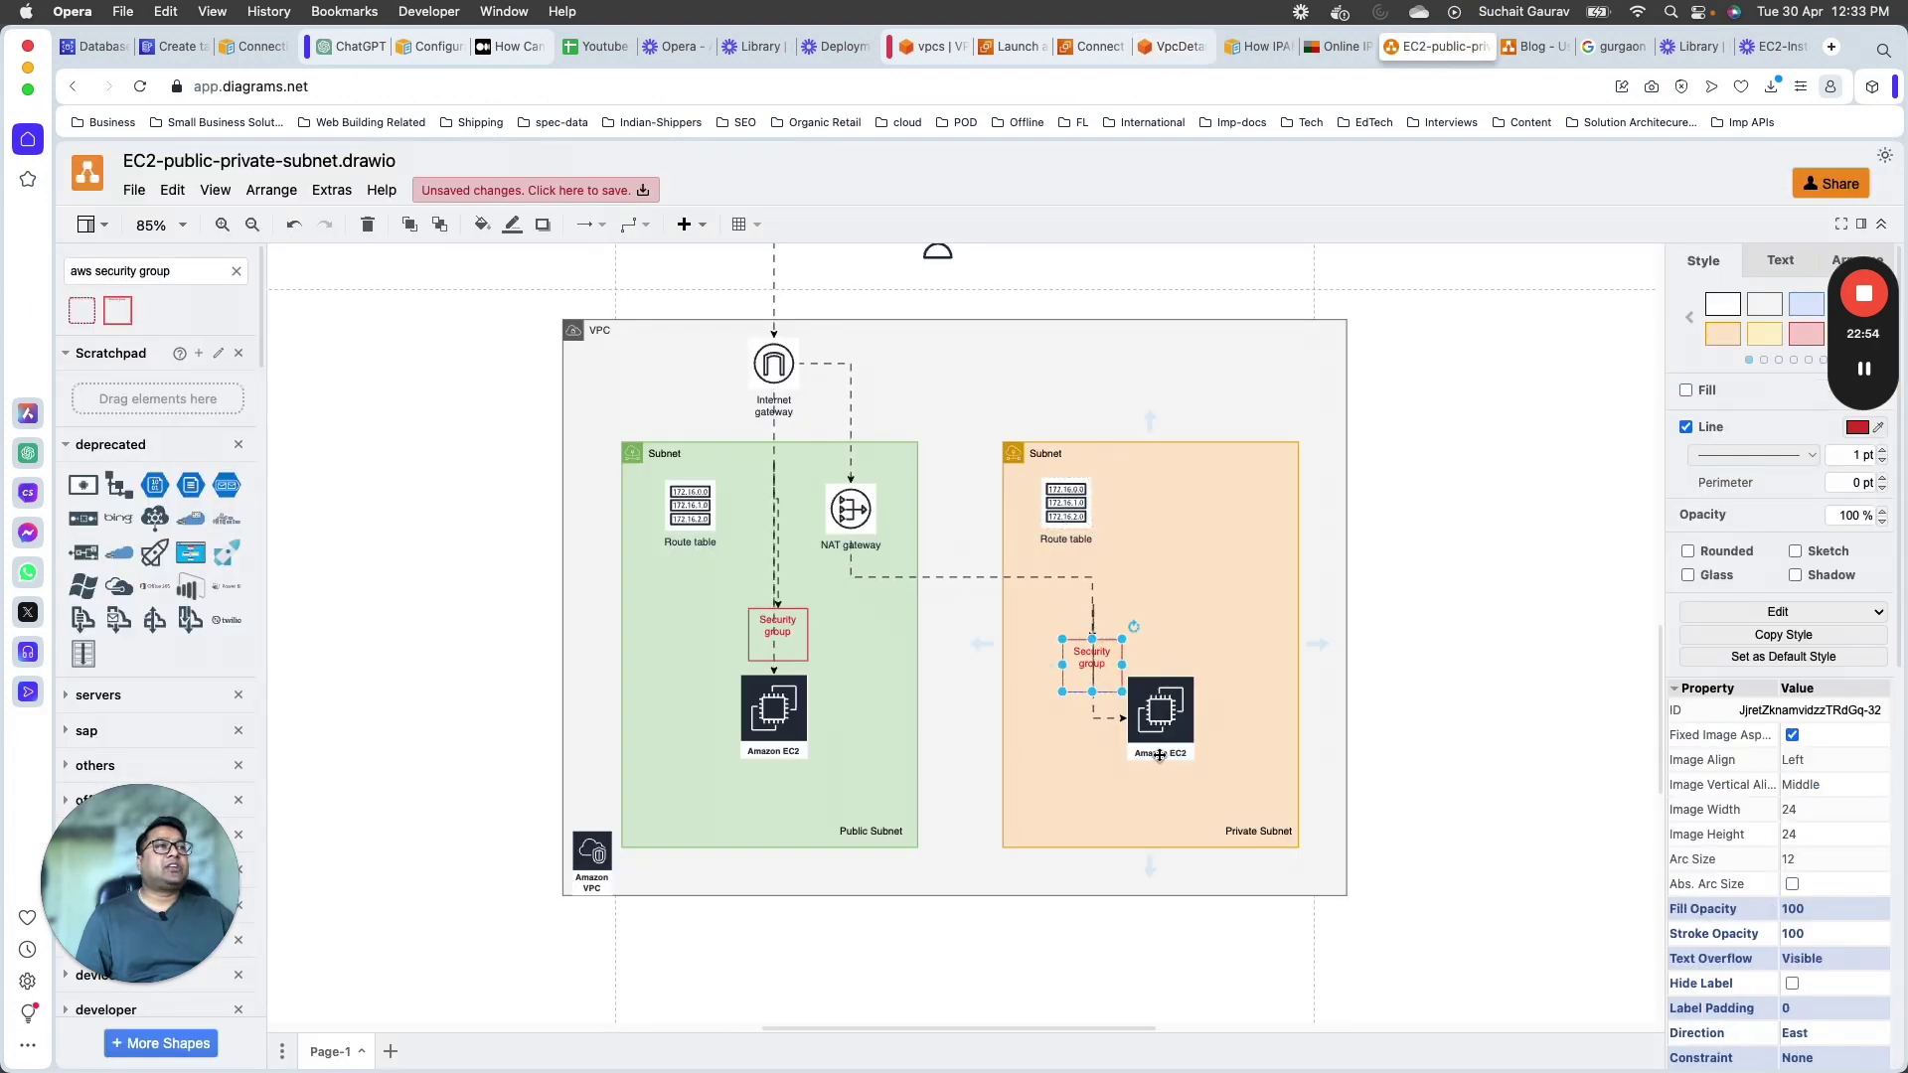
pyautogui.click(1151, 718)
pyautogui.click(1176, 610)
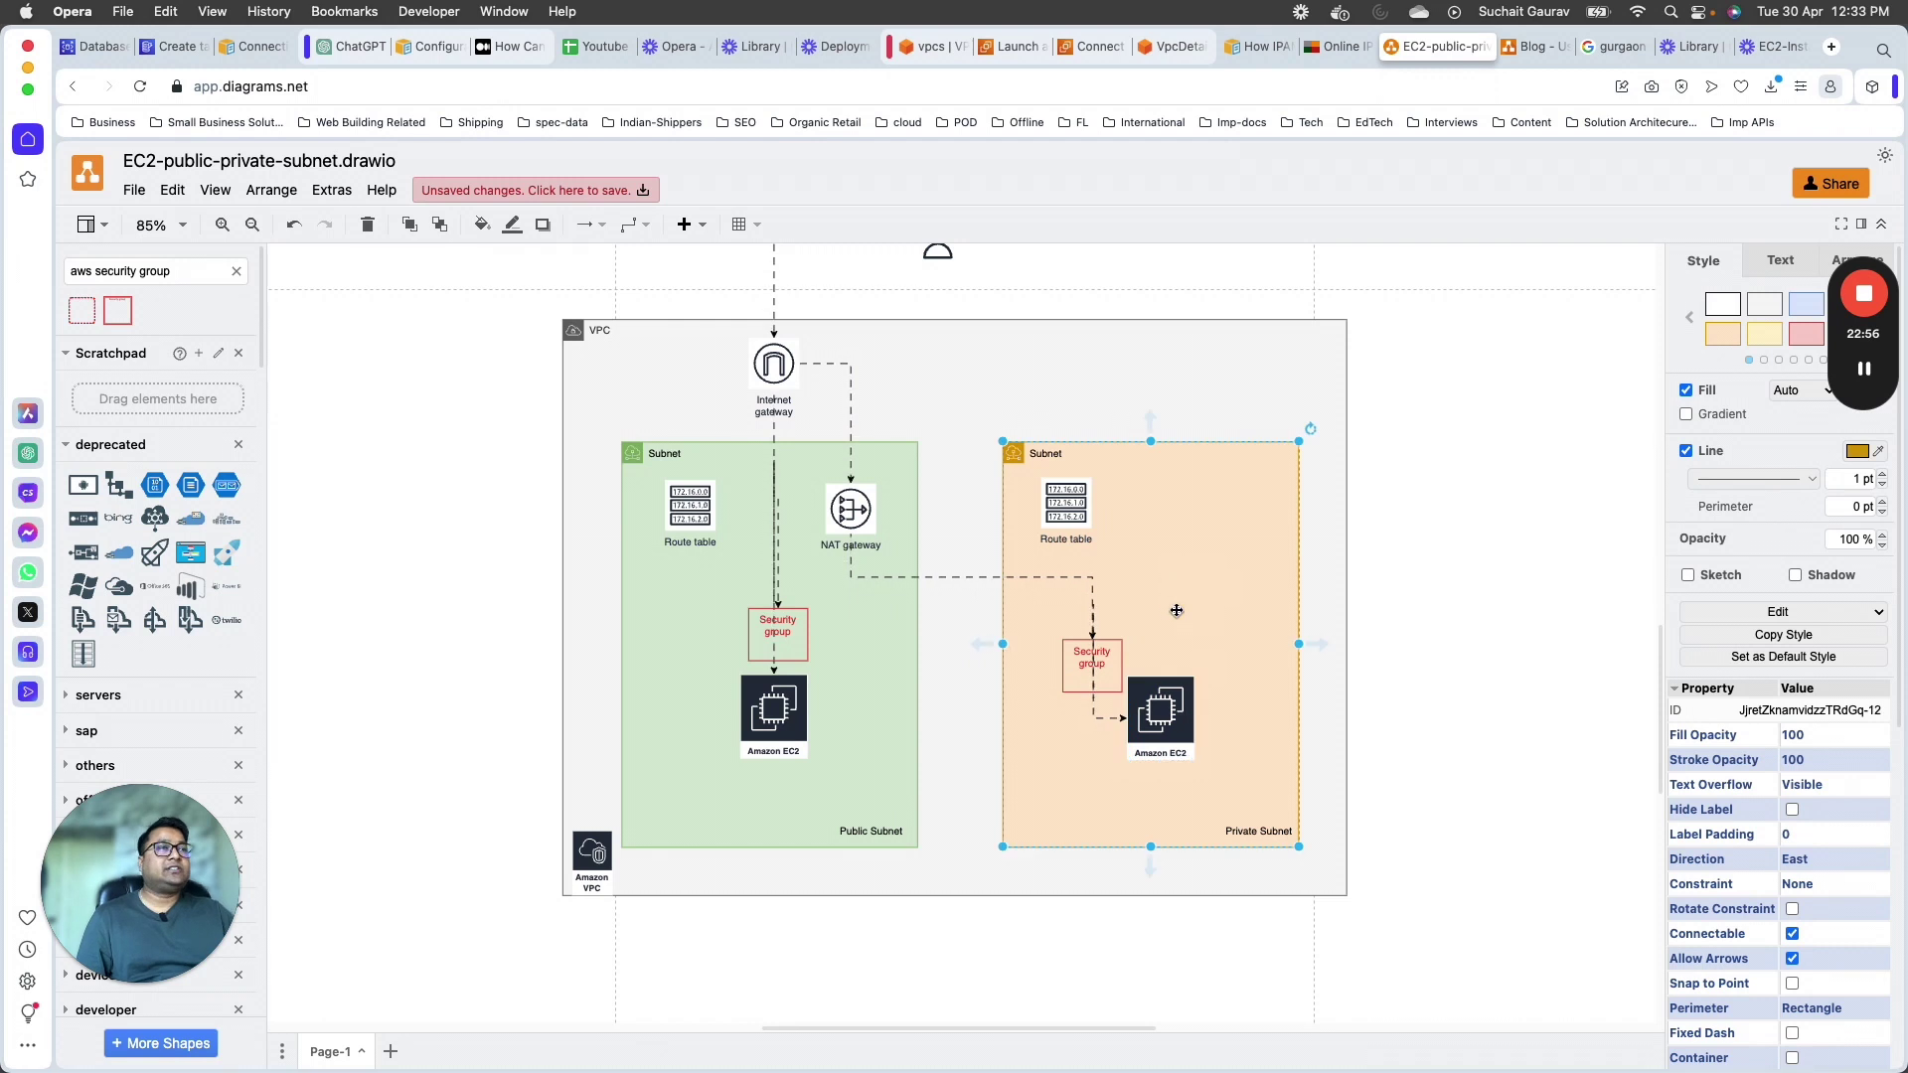
pyautogui.scroll(1, 1163, 638)
pyautogui.scroll(1, 1163, 638)
pyautogui.click(1065, 613)
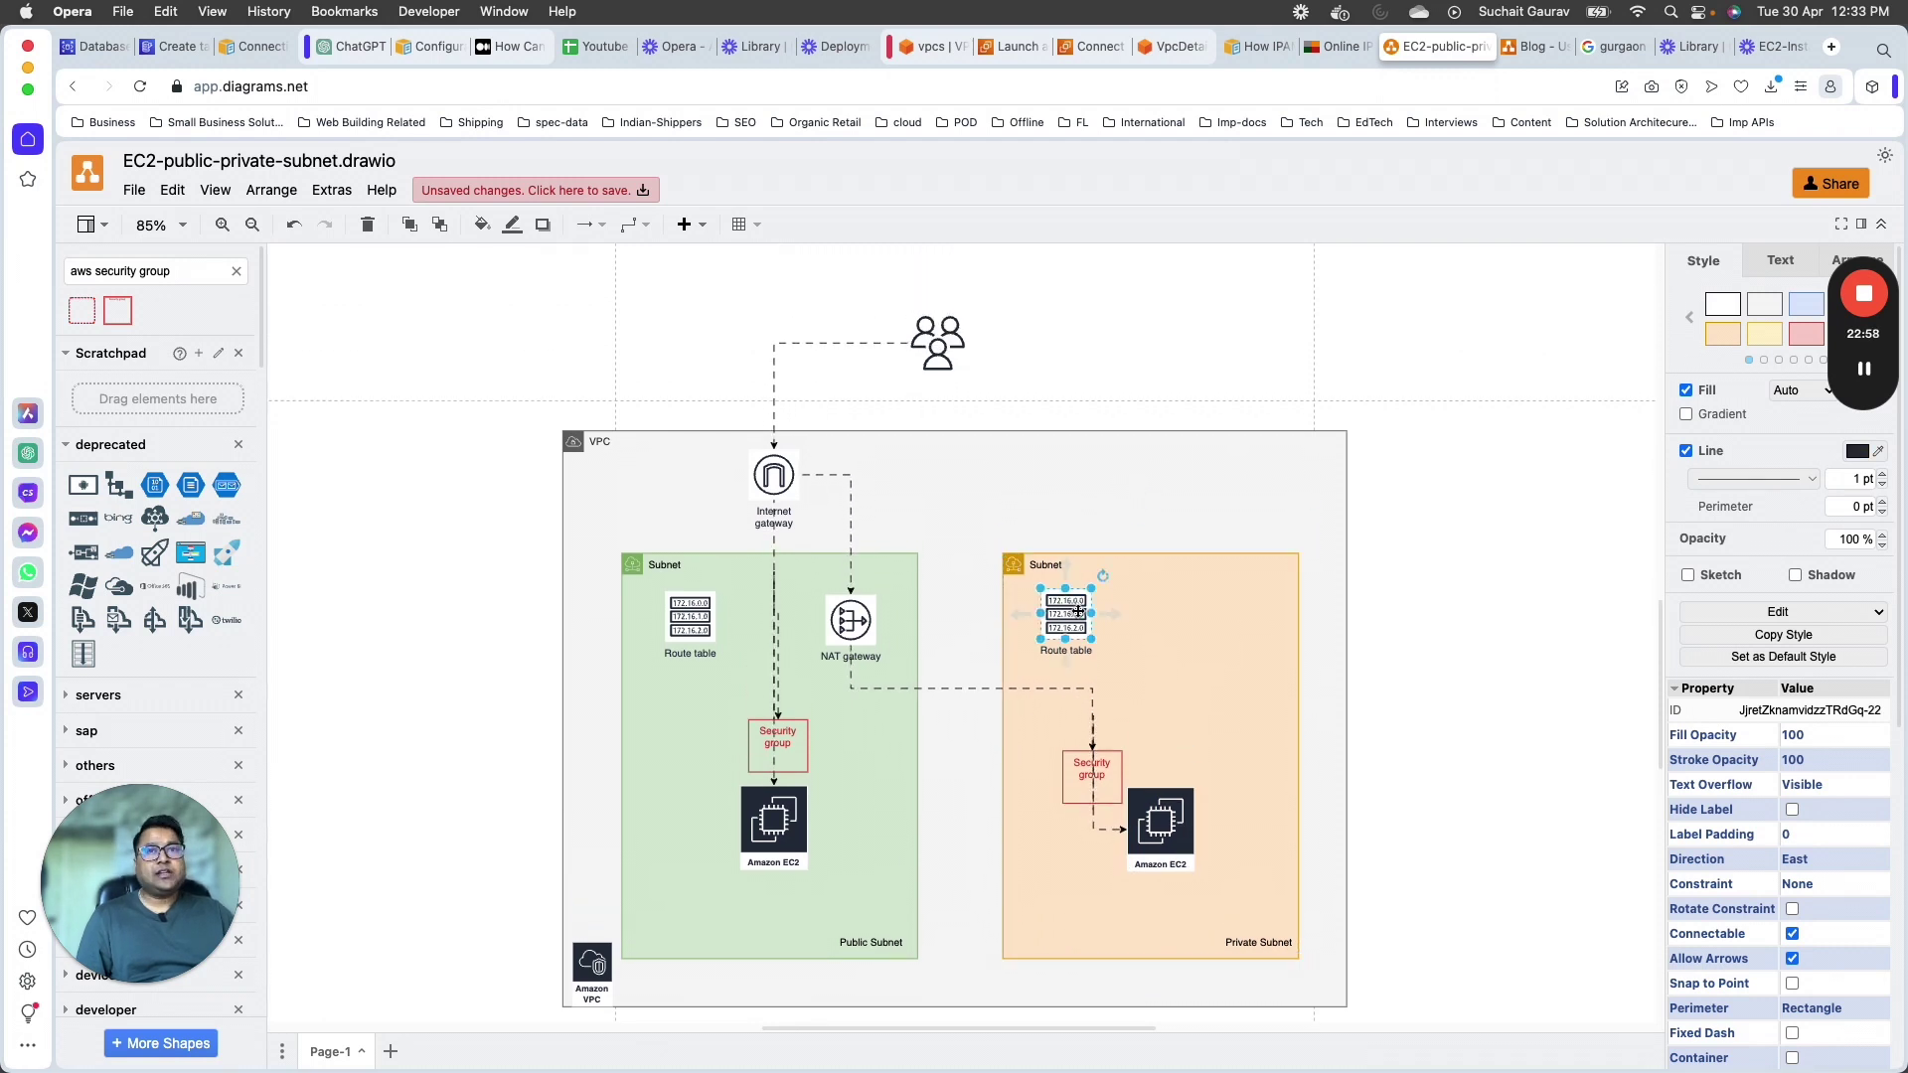
# Step: Return to the LearningLectureVPC details and open PrivateRouteTable in its own page from the resource map
pyautogui.click(1096, 50)
pyautogui.click(1006, 48)
pyautogui.click(950, 46)
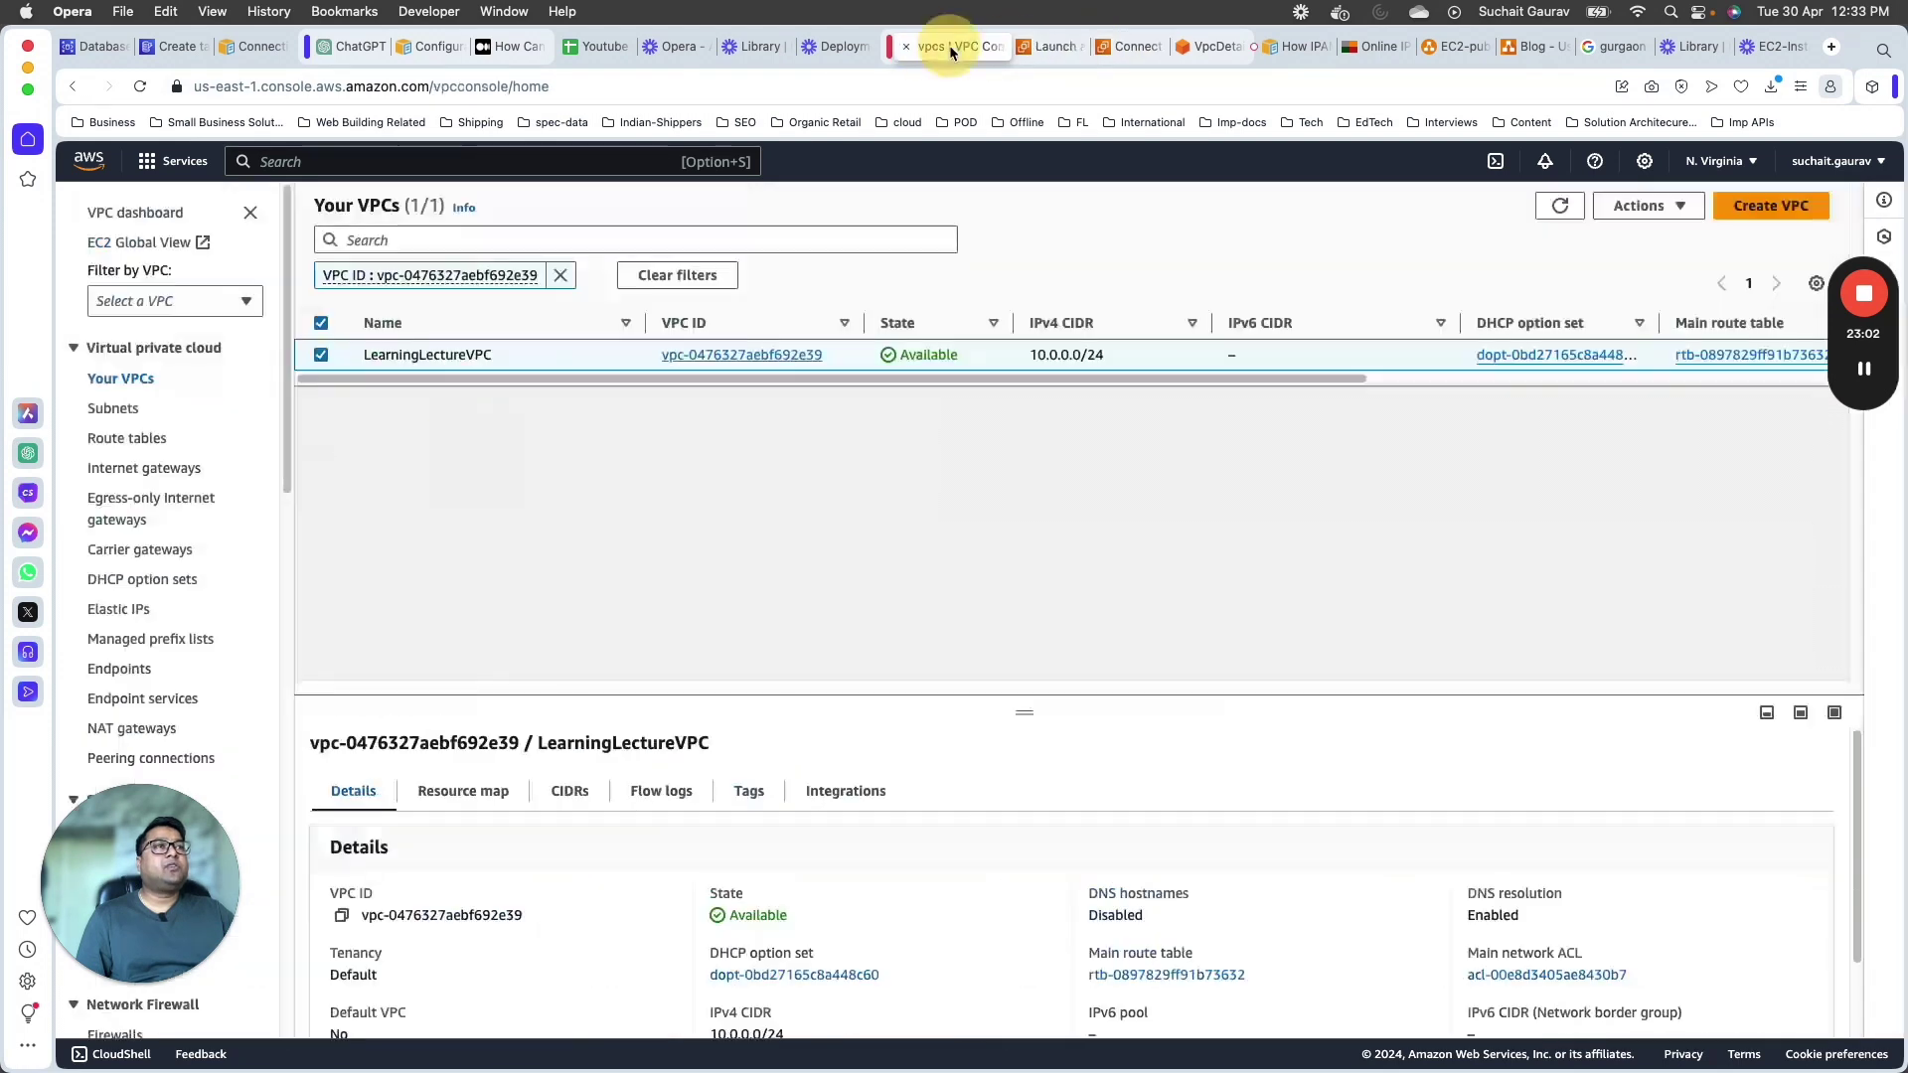
pyautogui.click(1044, 45)
pyautogui.click(1130, 46)
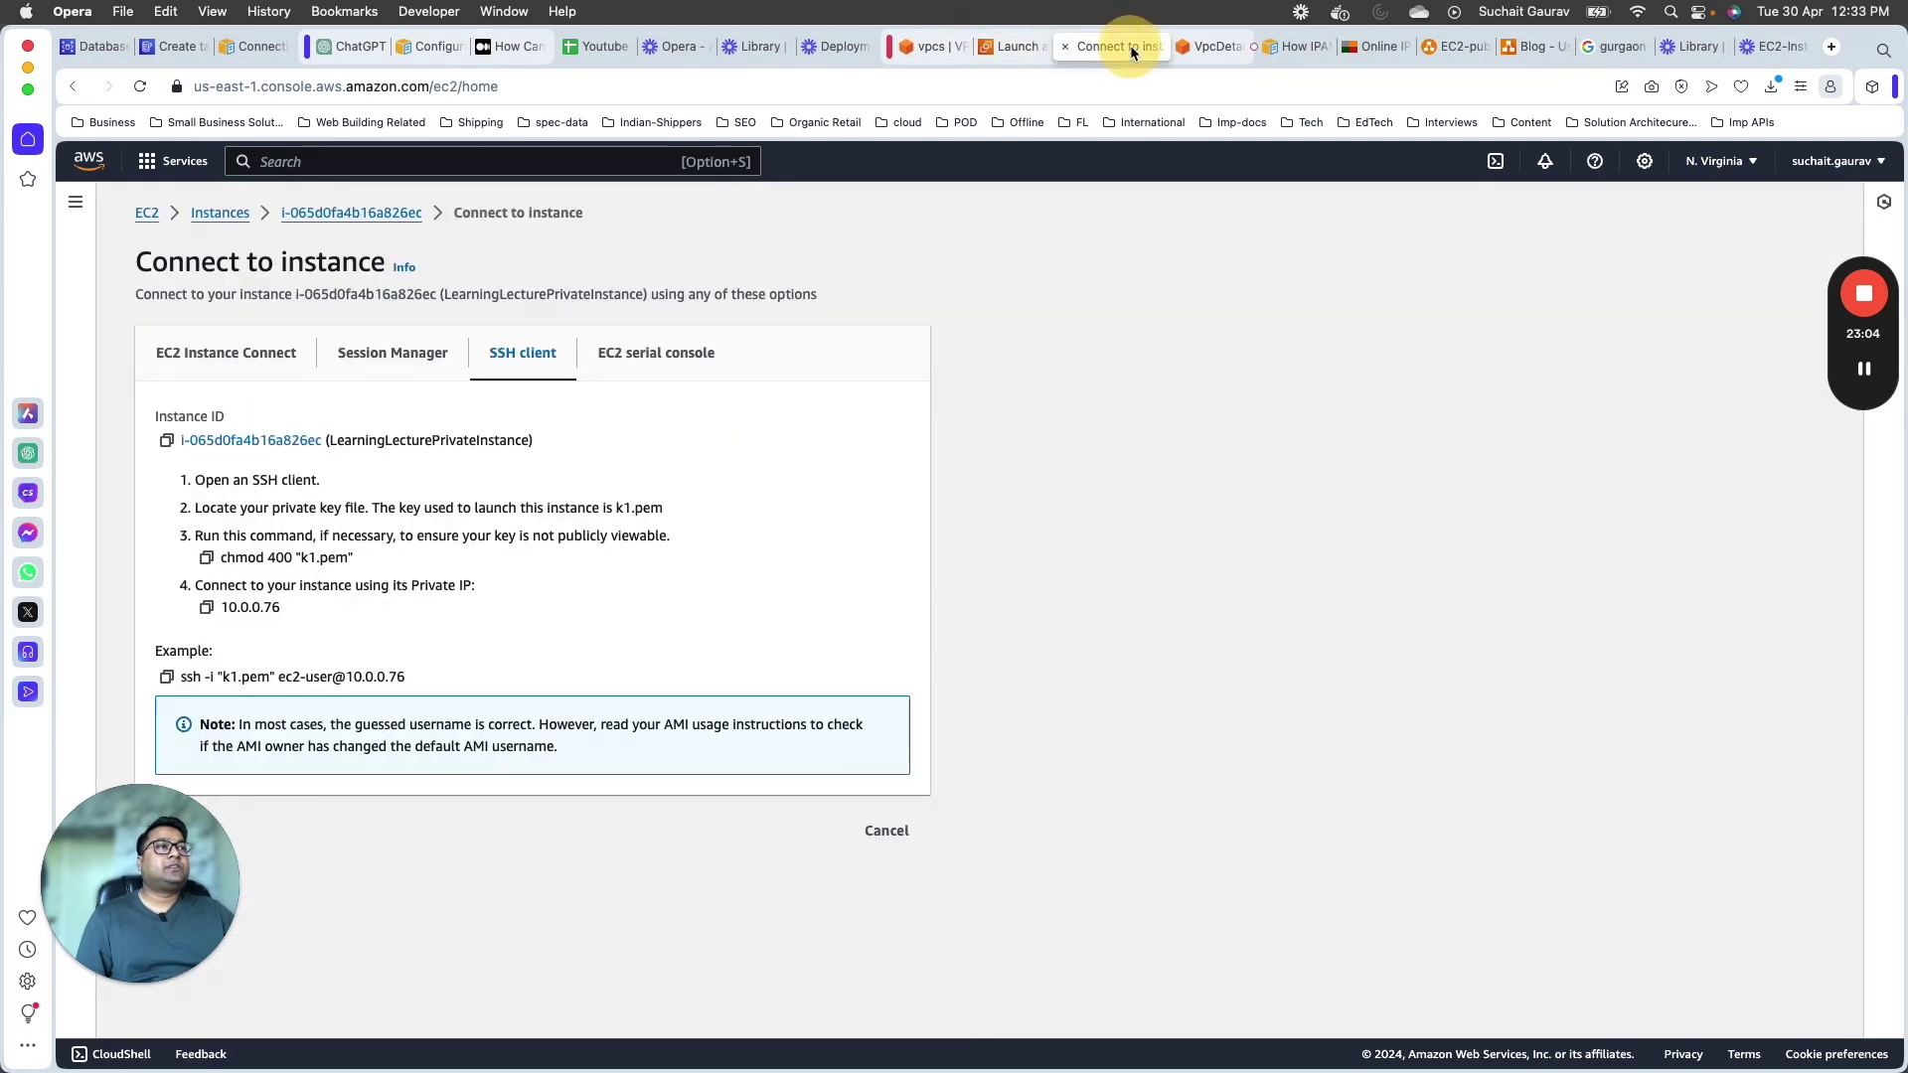
pyautogui.click(1226, 46)
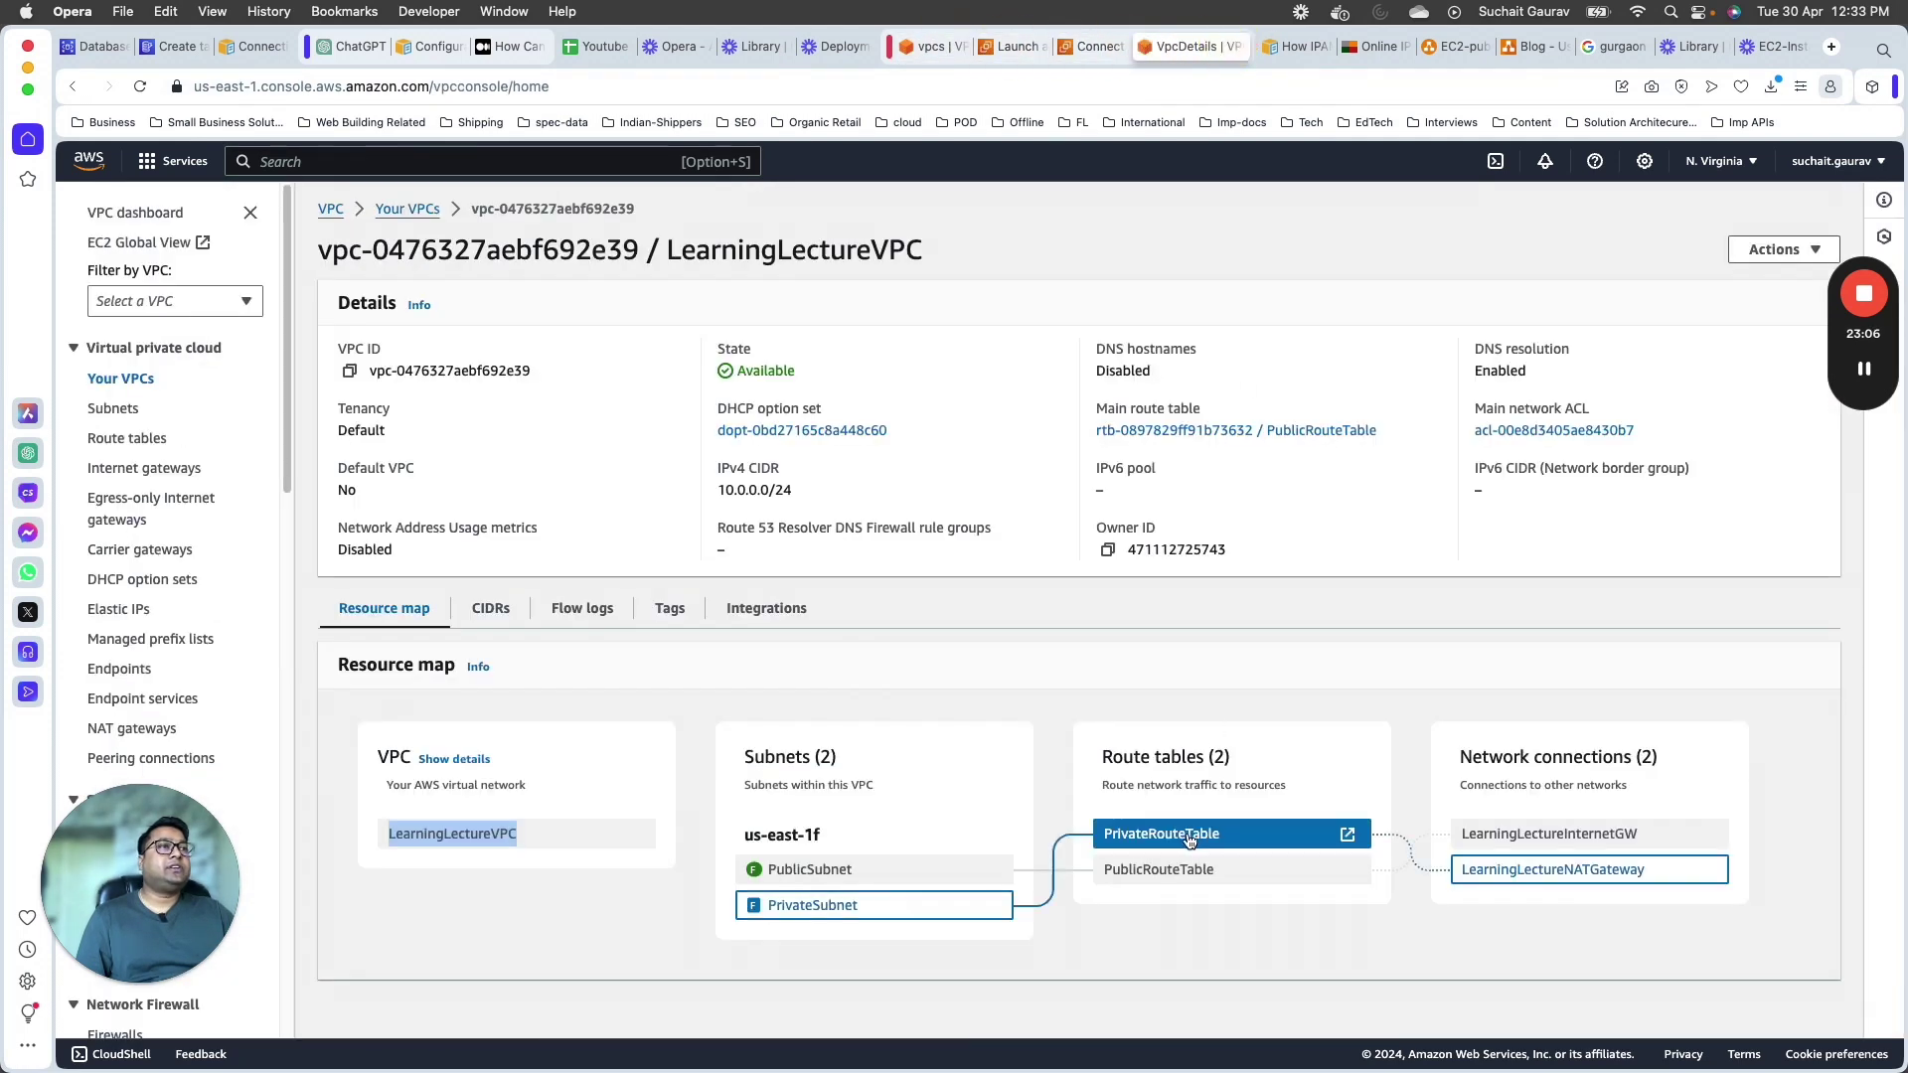
pyautogui.click(1347, 835)
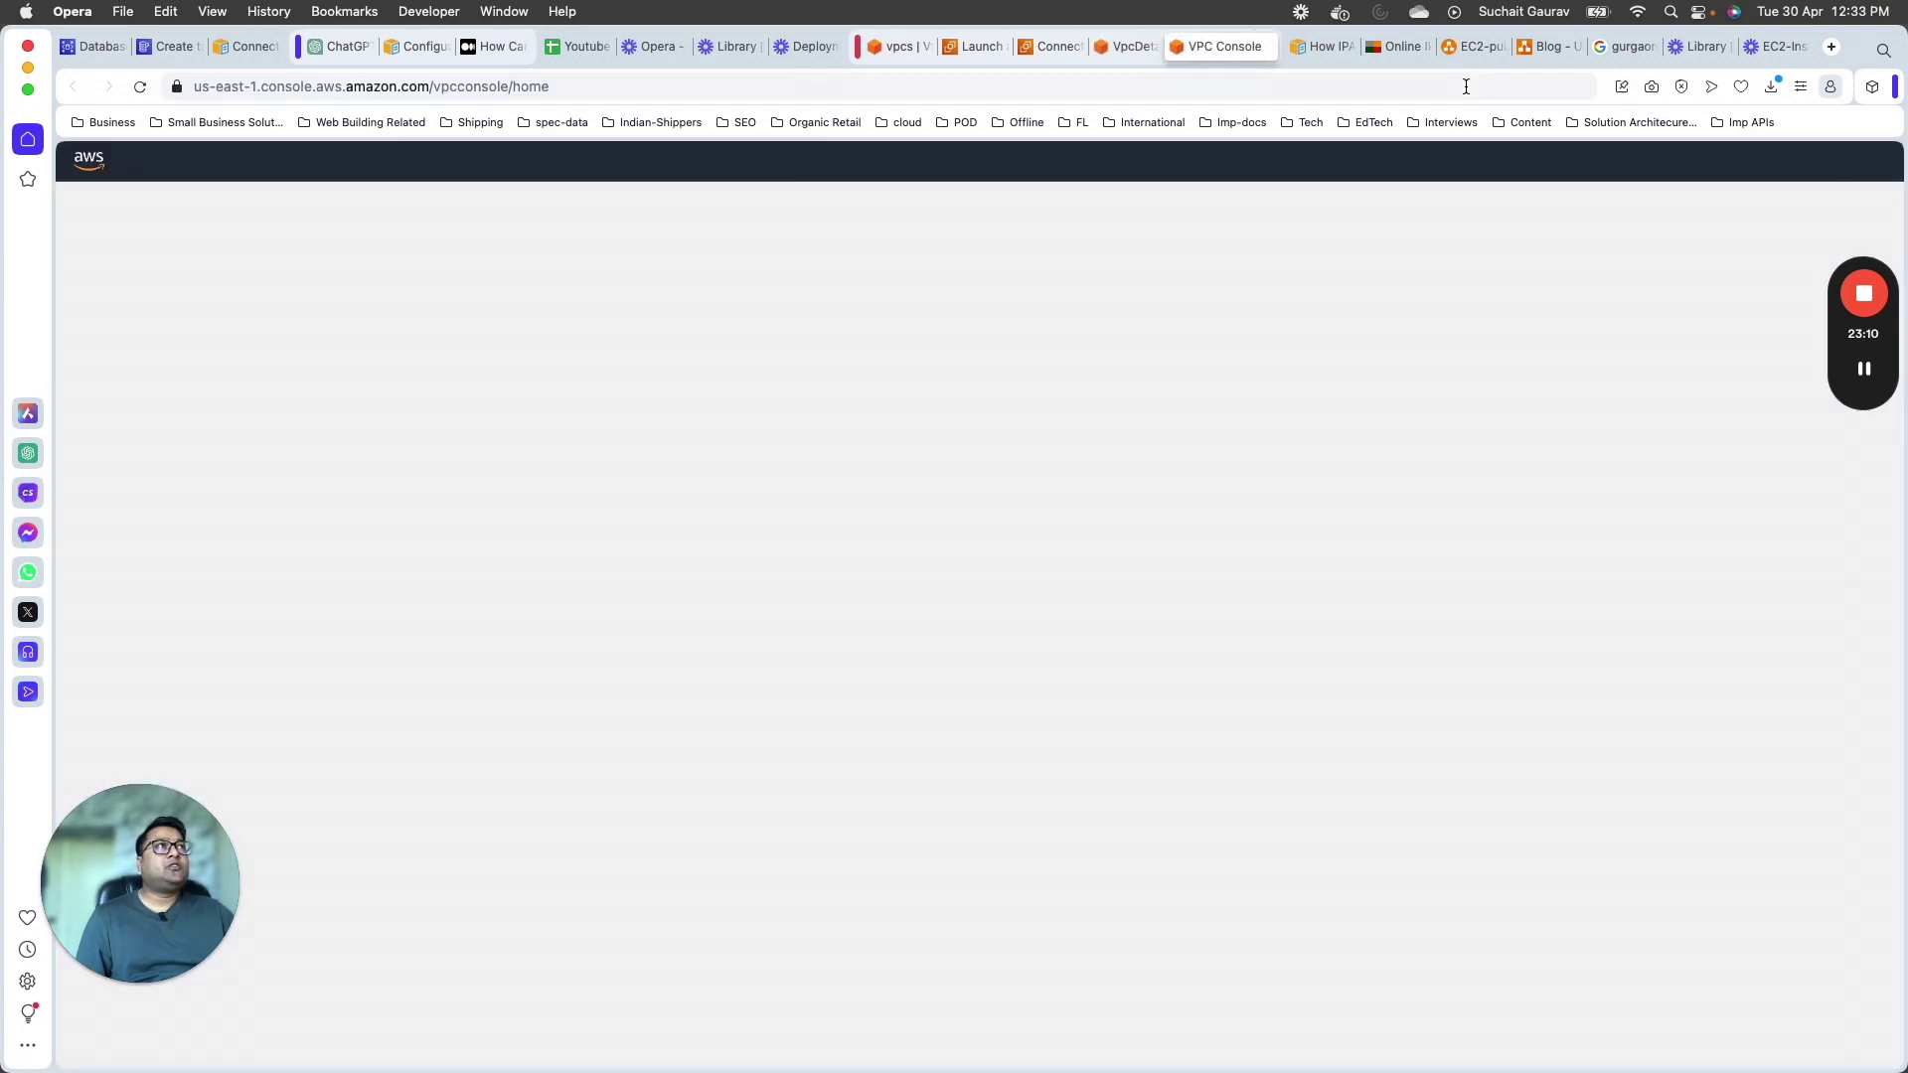
# Step: Switch to the subnet diagram and examine how the NAT gateway links the internet gateway to the private subnet
pyautogui.click(1479, 45)
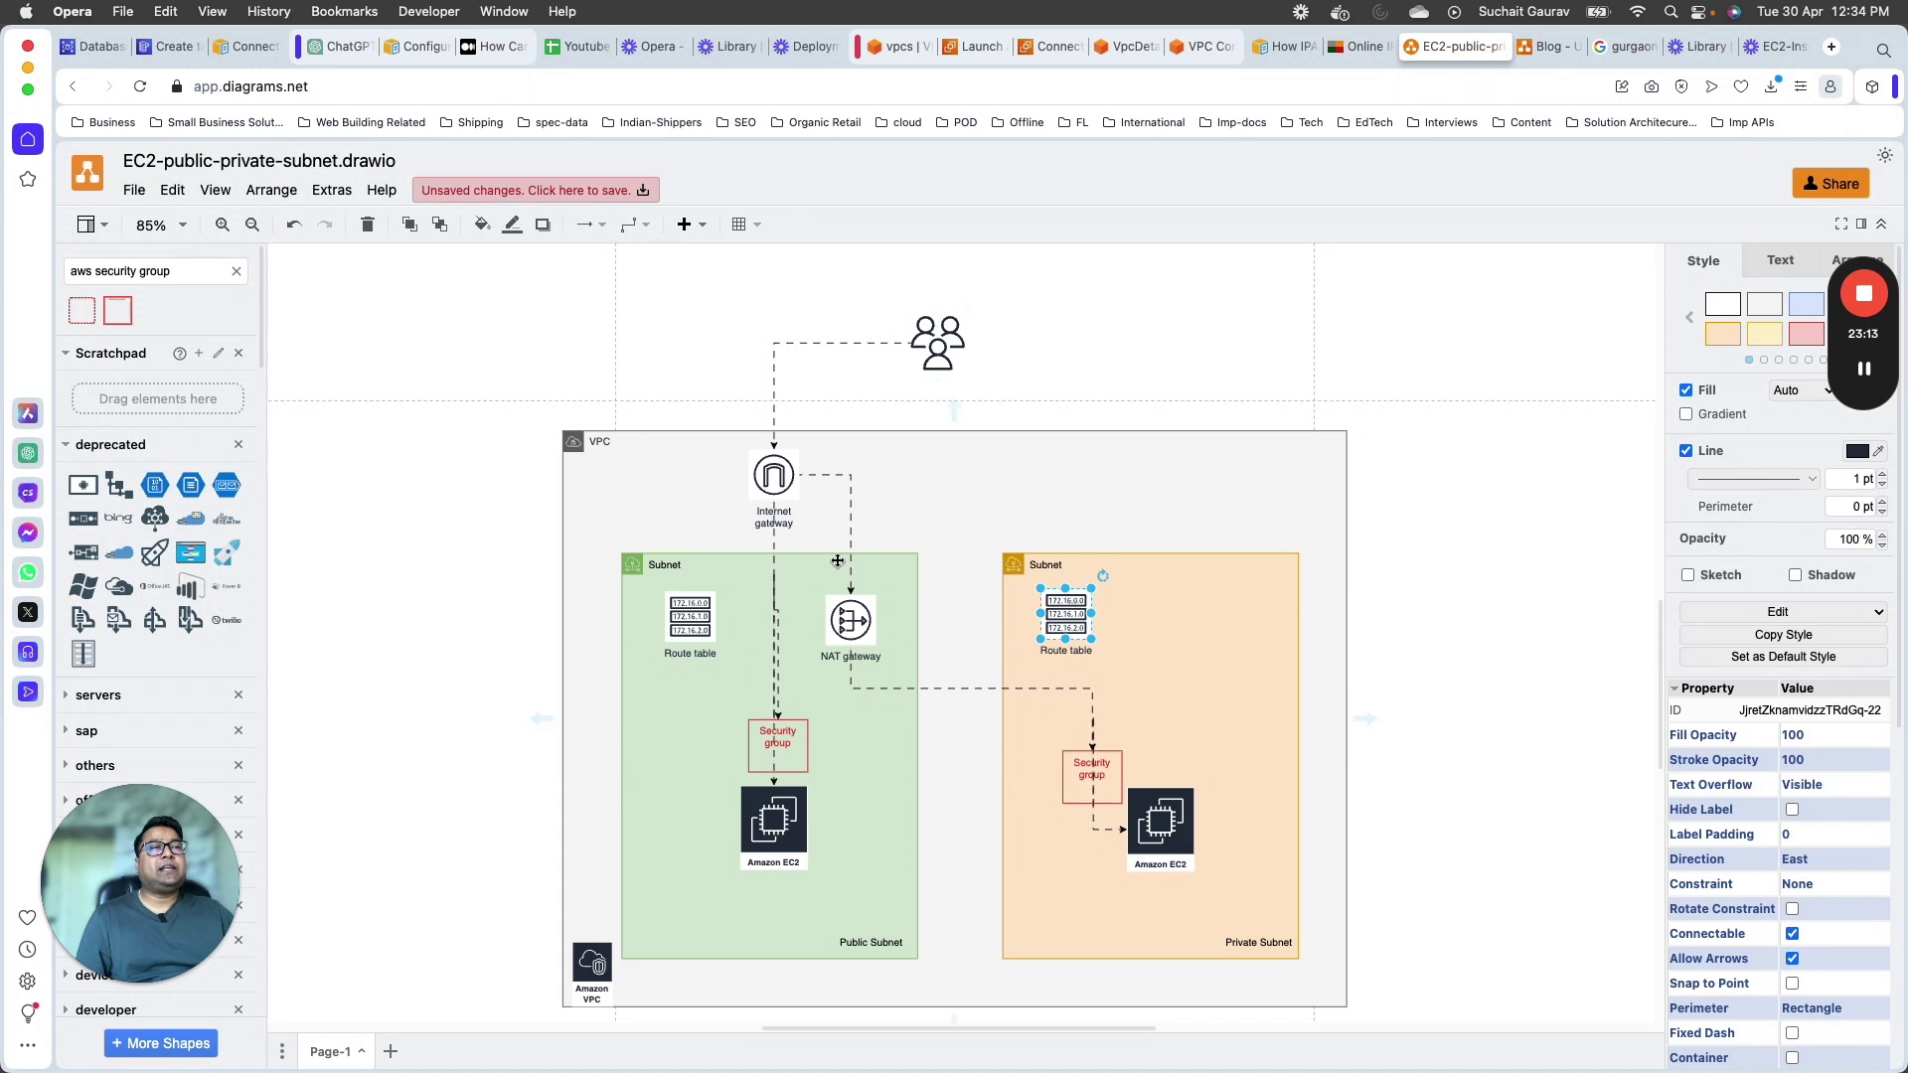
pyautogui.click(770, 355)
pyautogui.click(840, 622)
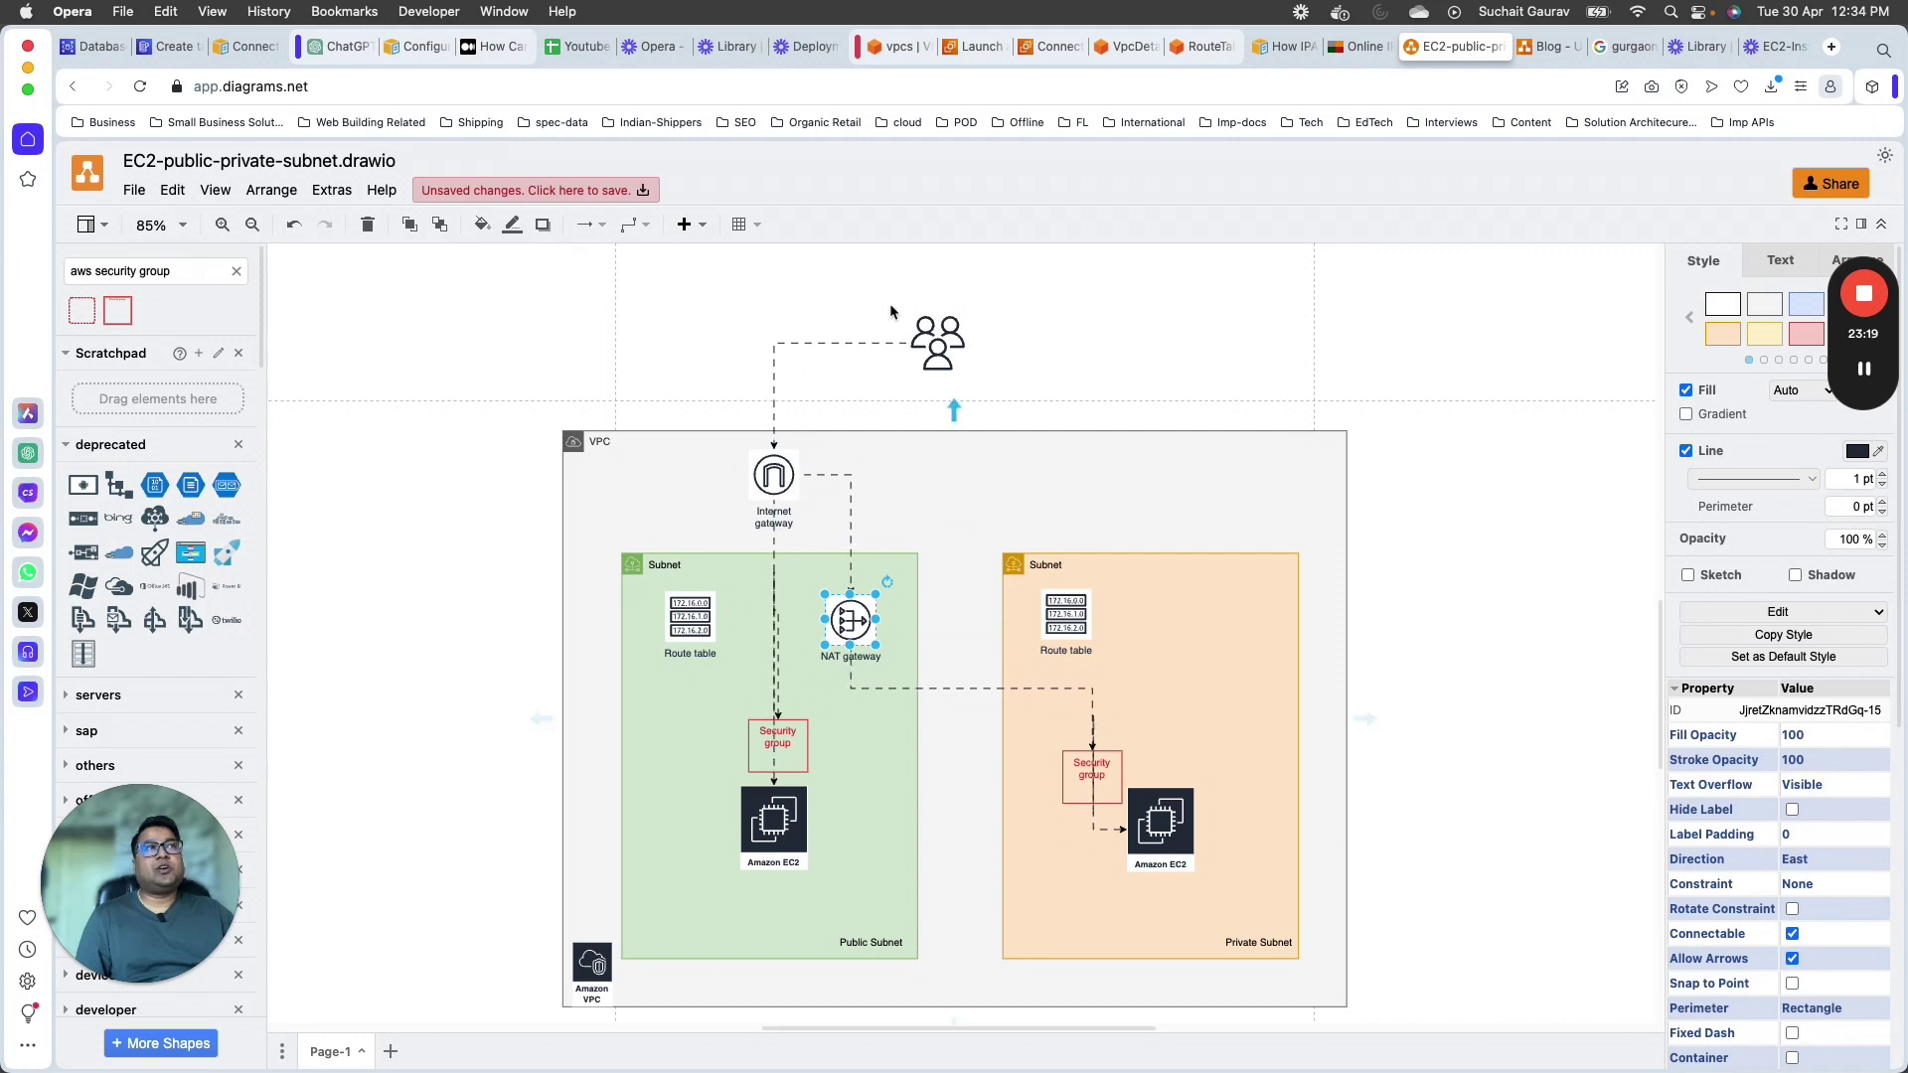
# Step: Return to the PrivateRouteTable page and examine the 0.0.0.0/0 route's destination and NAT gateway target
pyautogui.click(1197, 50)
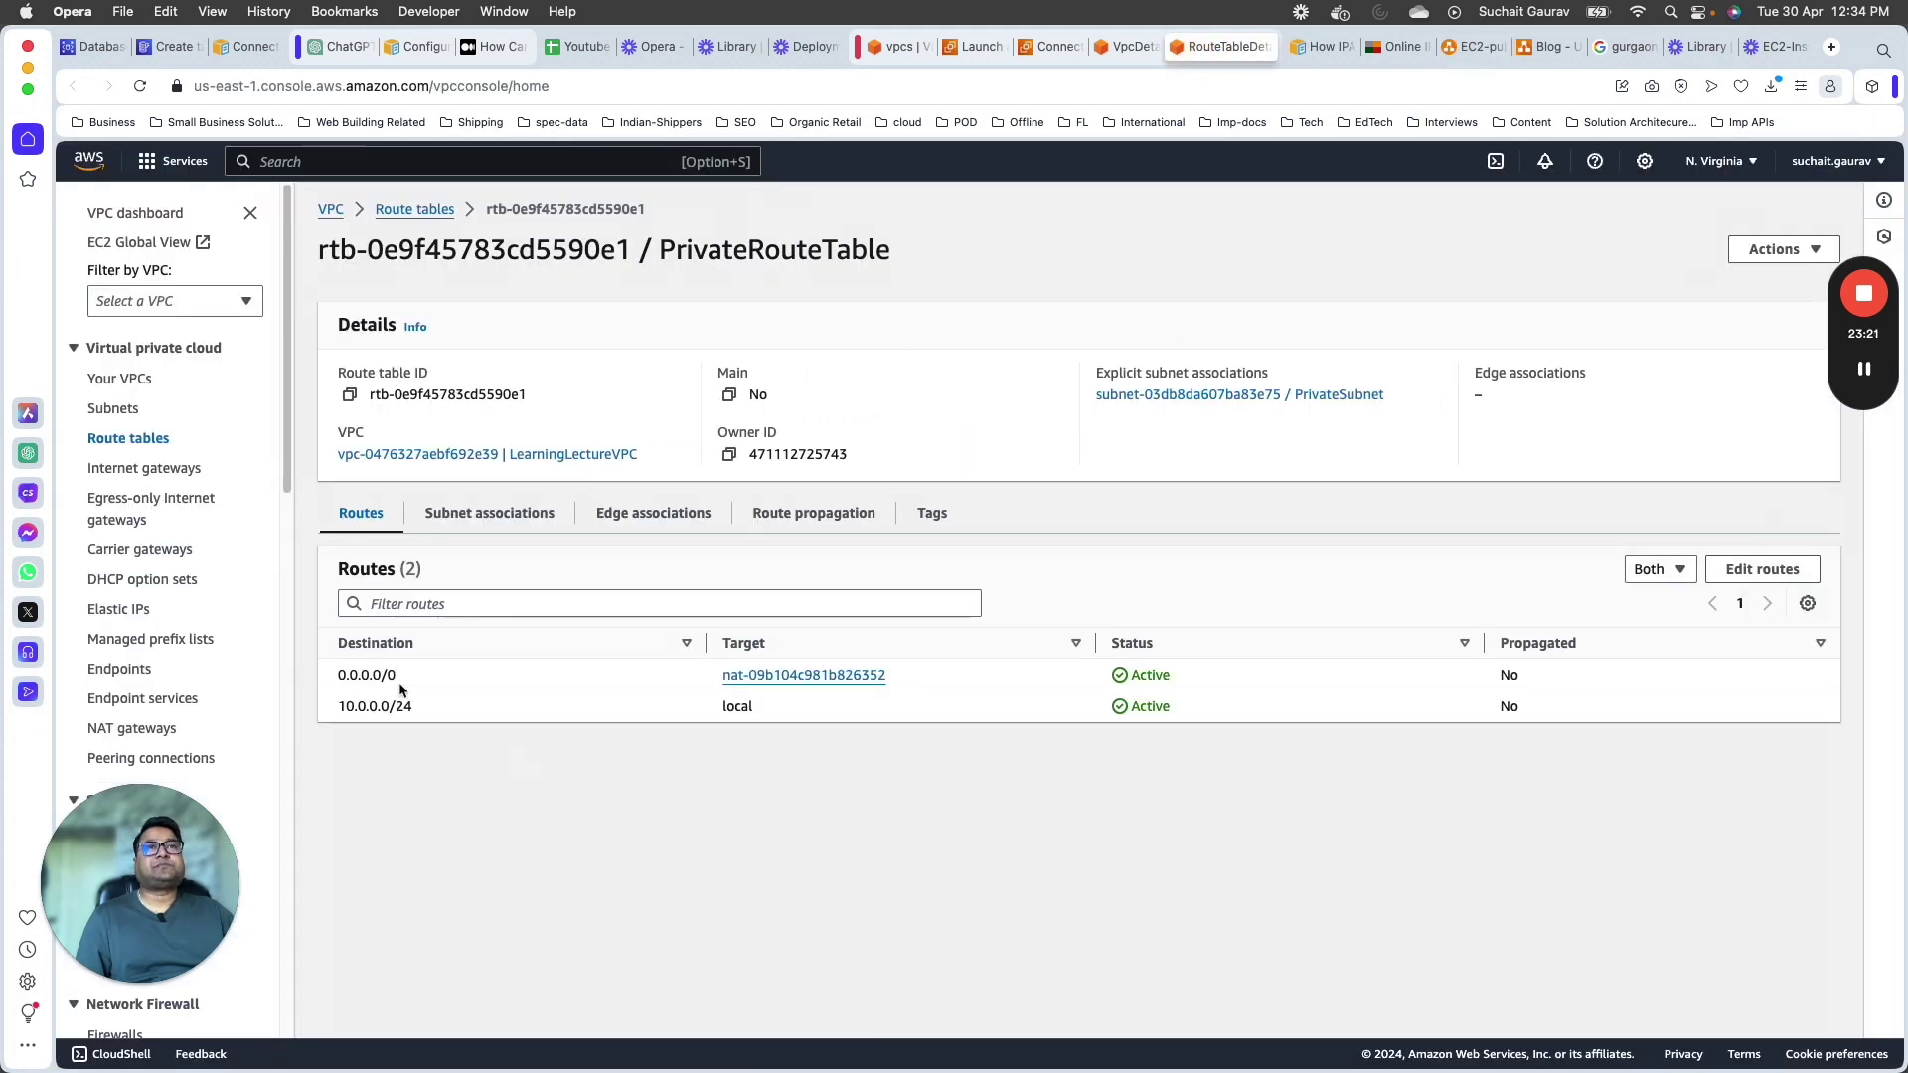
pyautogui.doubleClick(374, 677)
pyautogui.moveTo(719, 675); pyautogui.dragTo(911, 674)
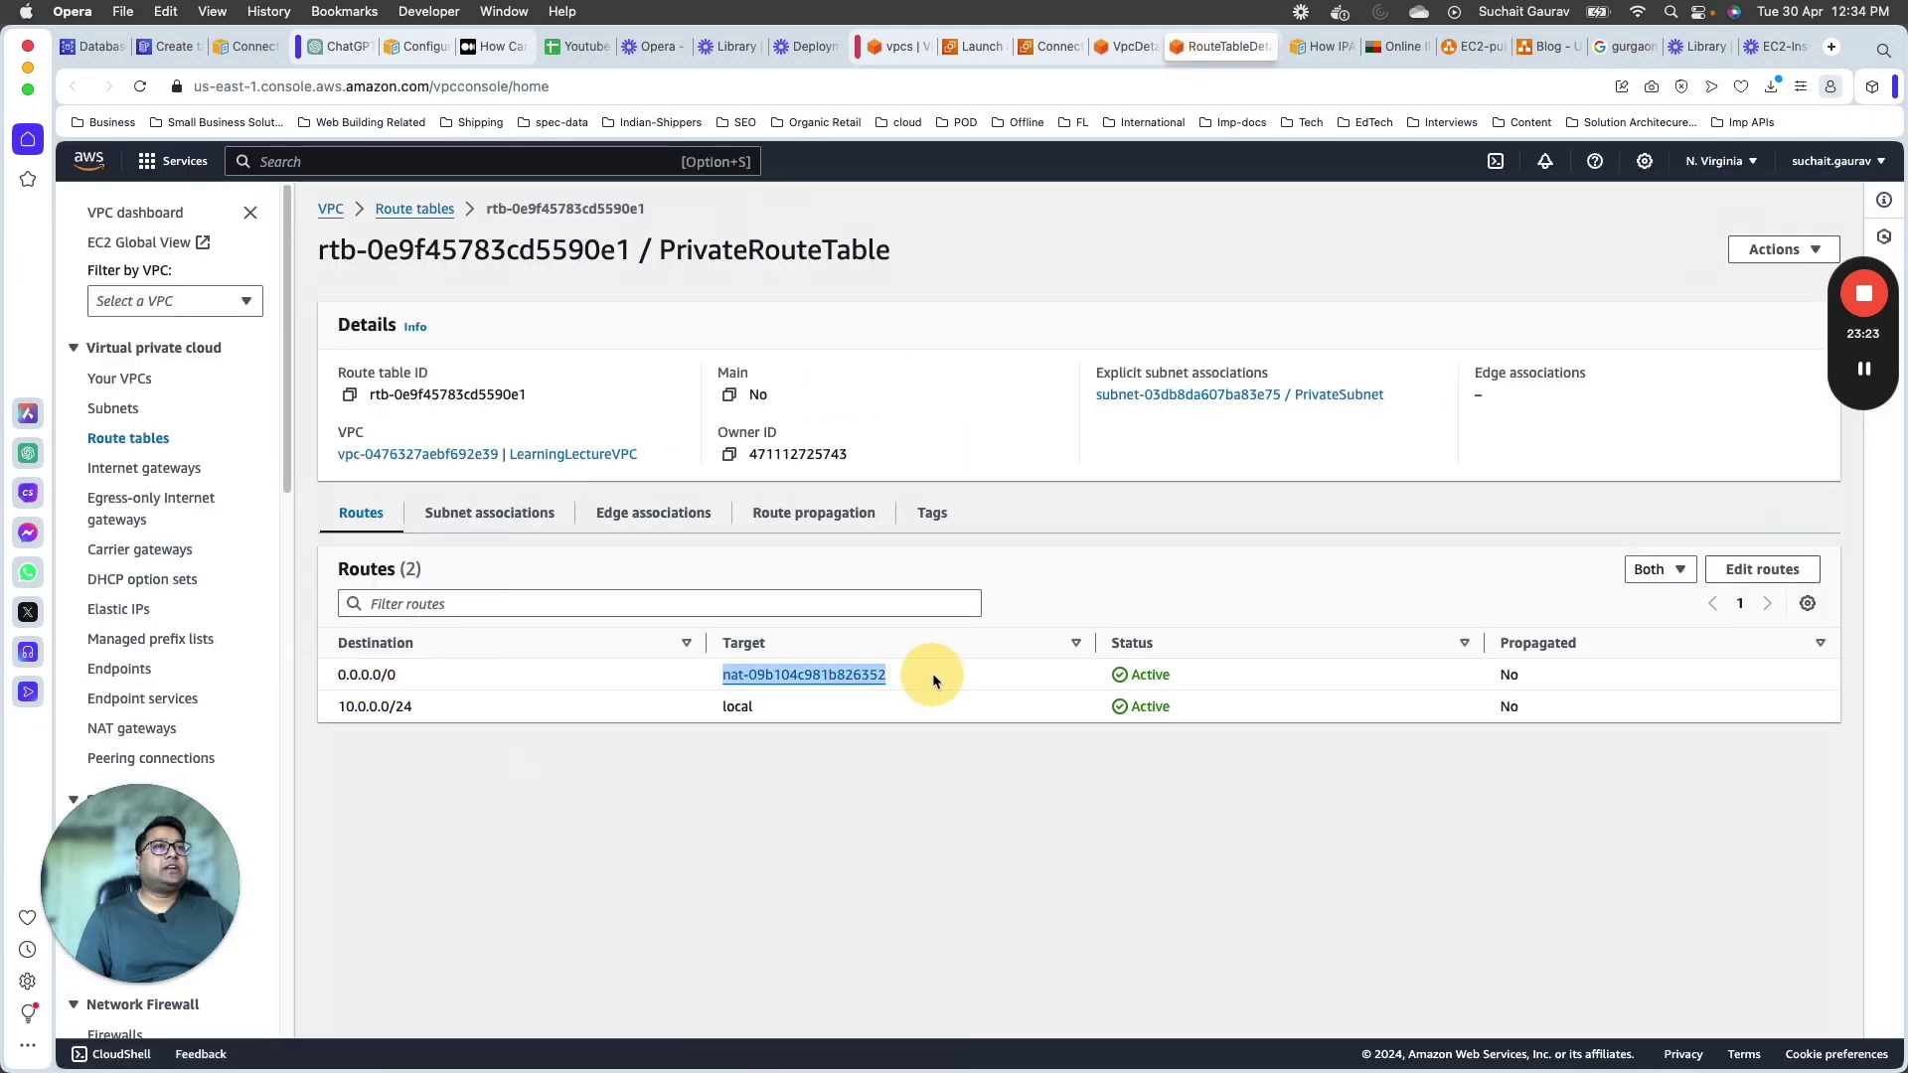
pyautogui.moveTo(676, 251); pyautogui.dragTo(837, 250)
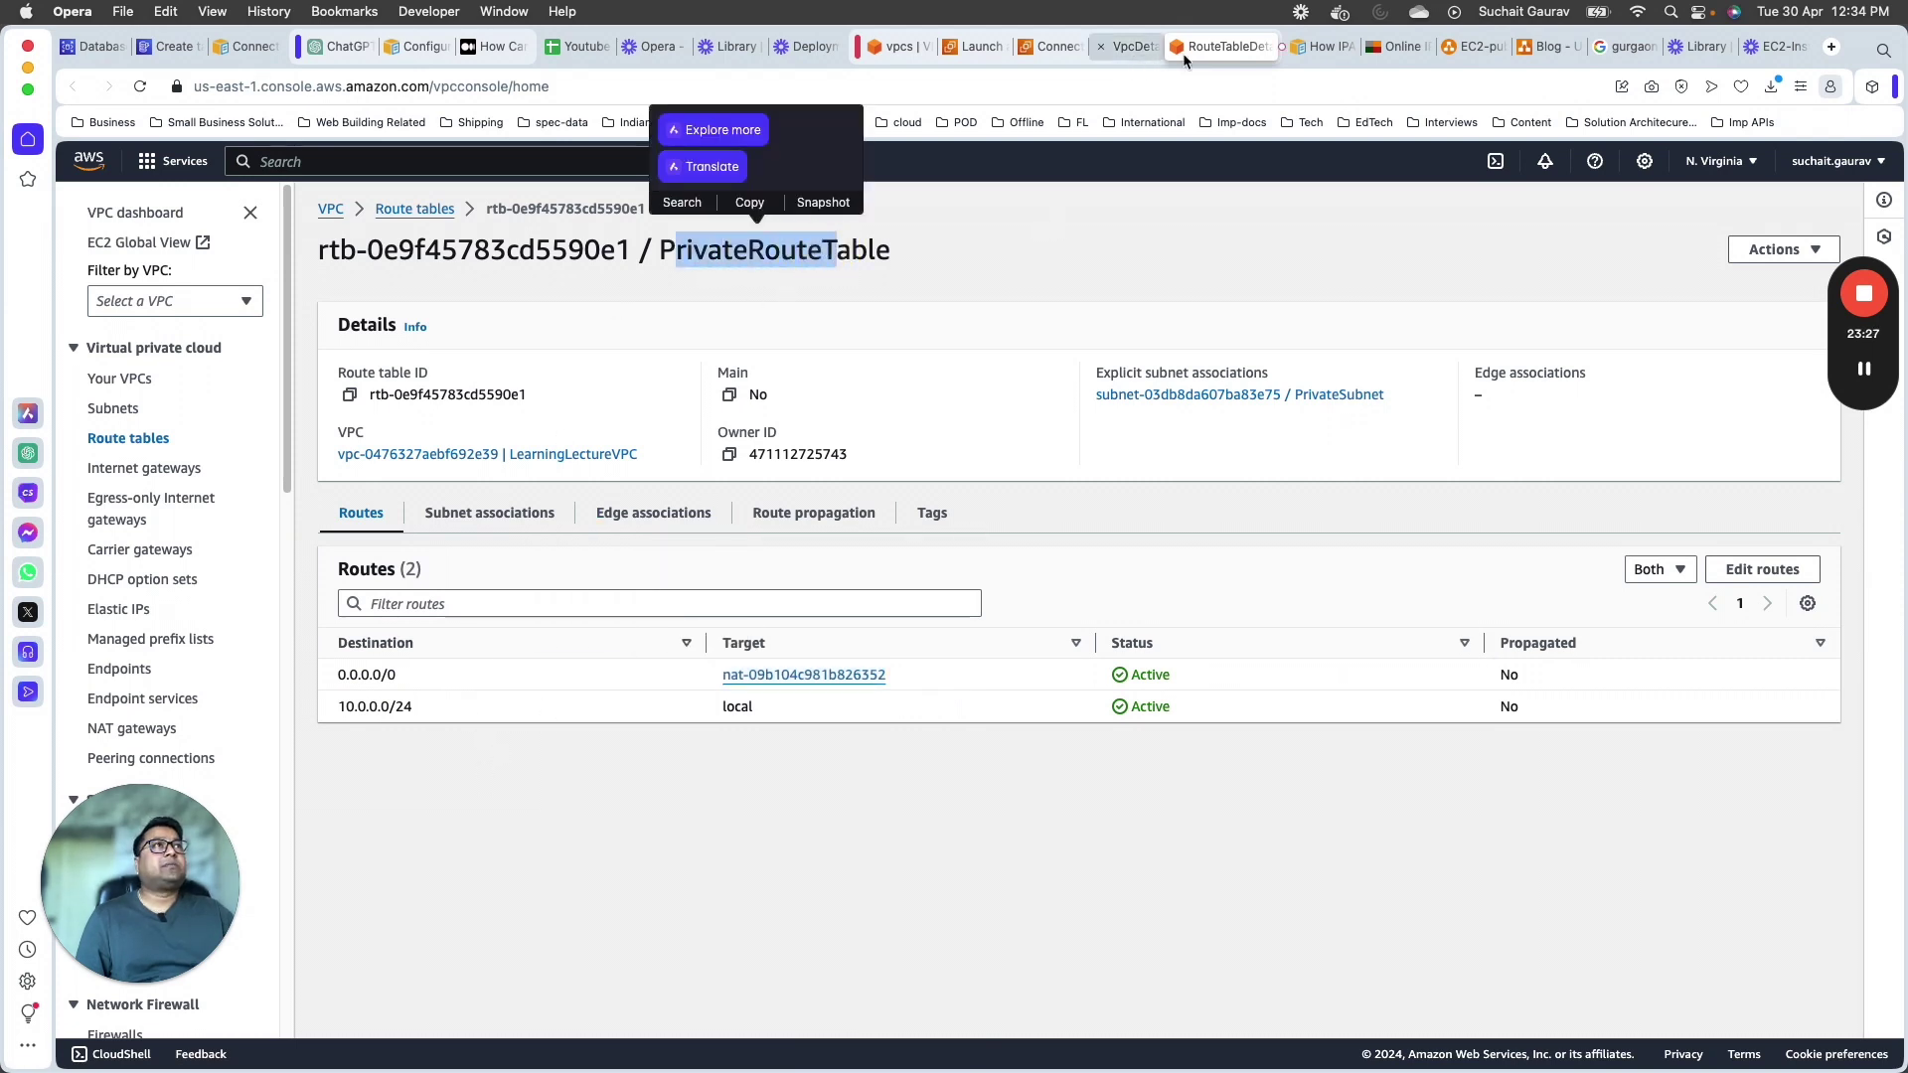
# Step: Switch to the subnet diagram and compare the connection paths of the private and public subnets' EC2 instances
pyautogui.click(1471, 45)
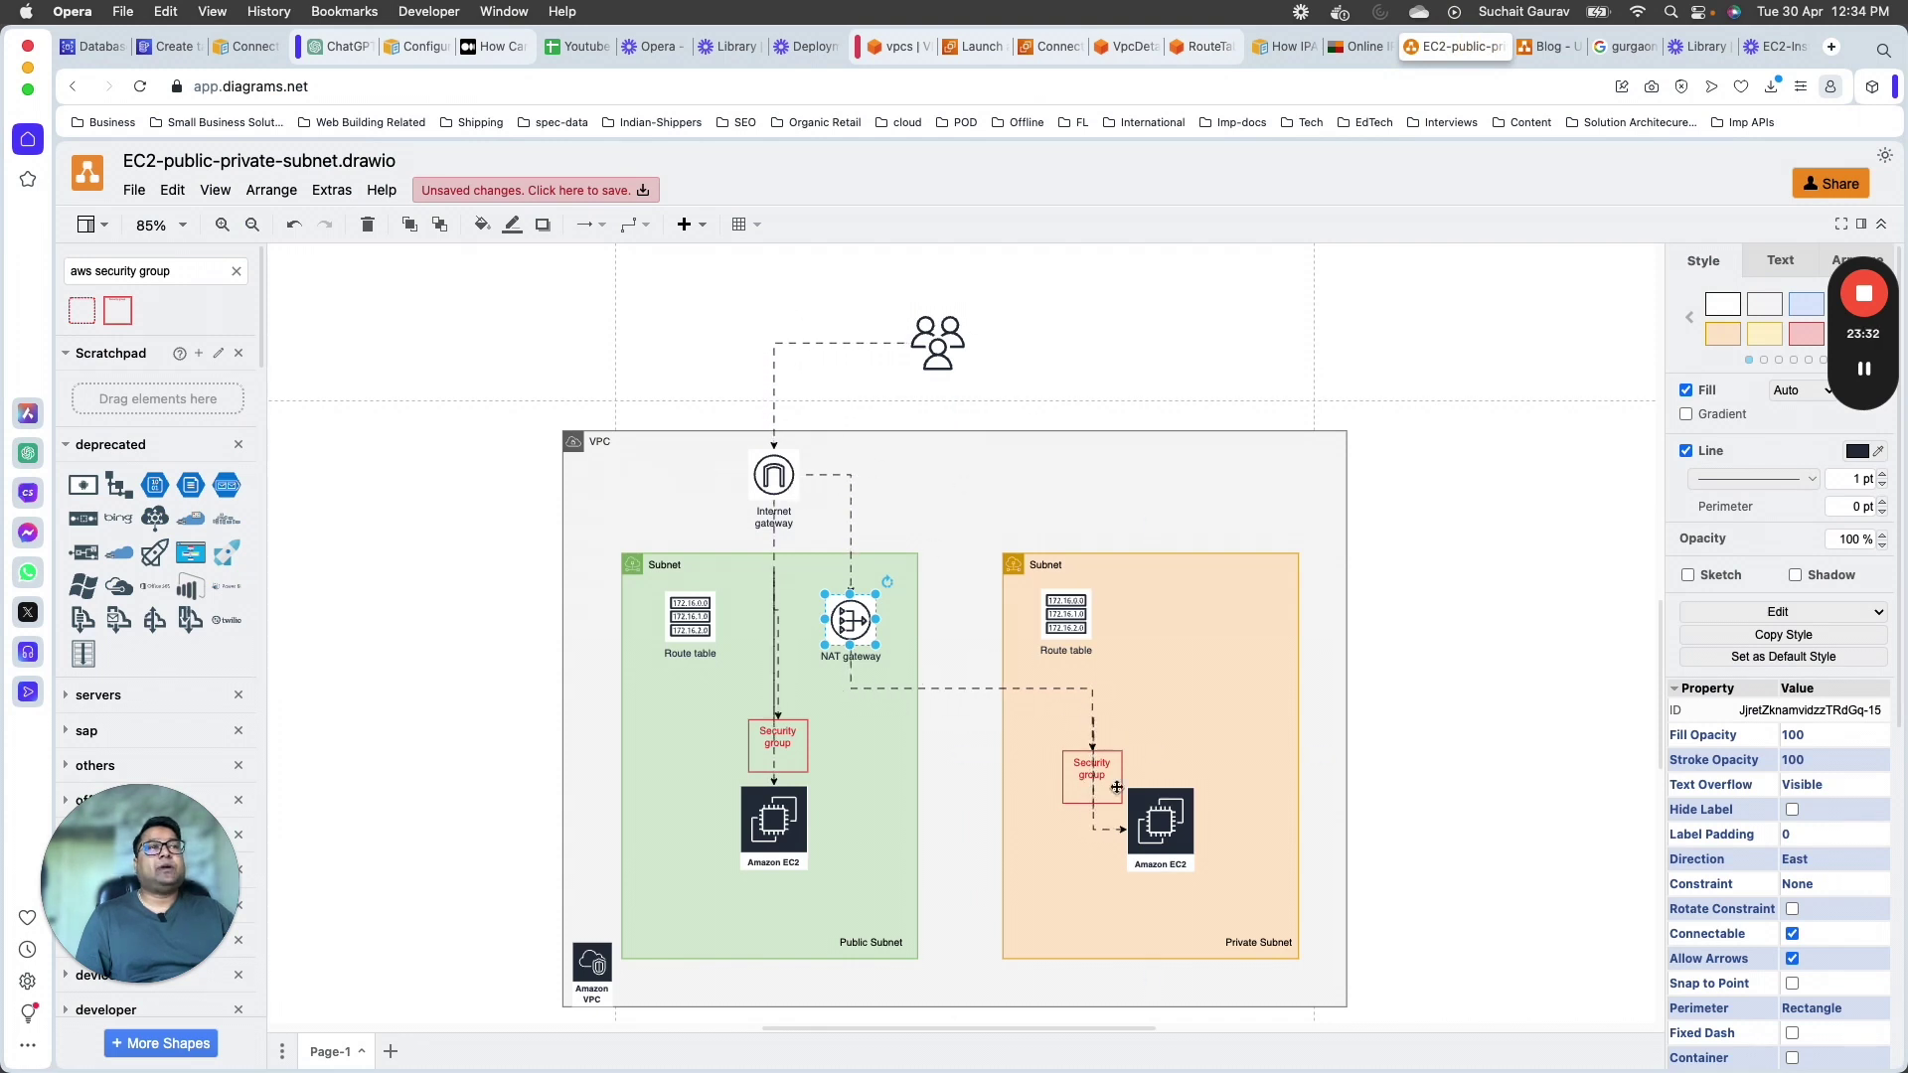
pyautogui.click(1158, 830)
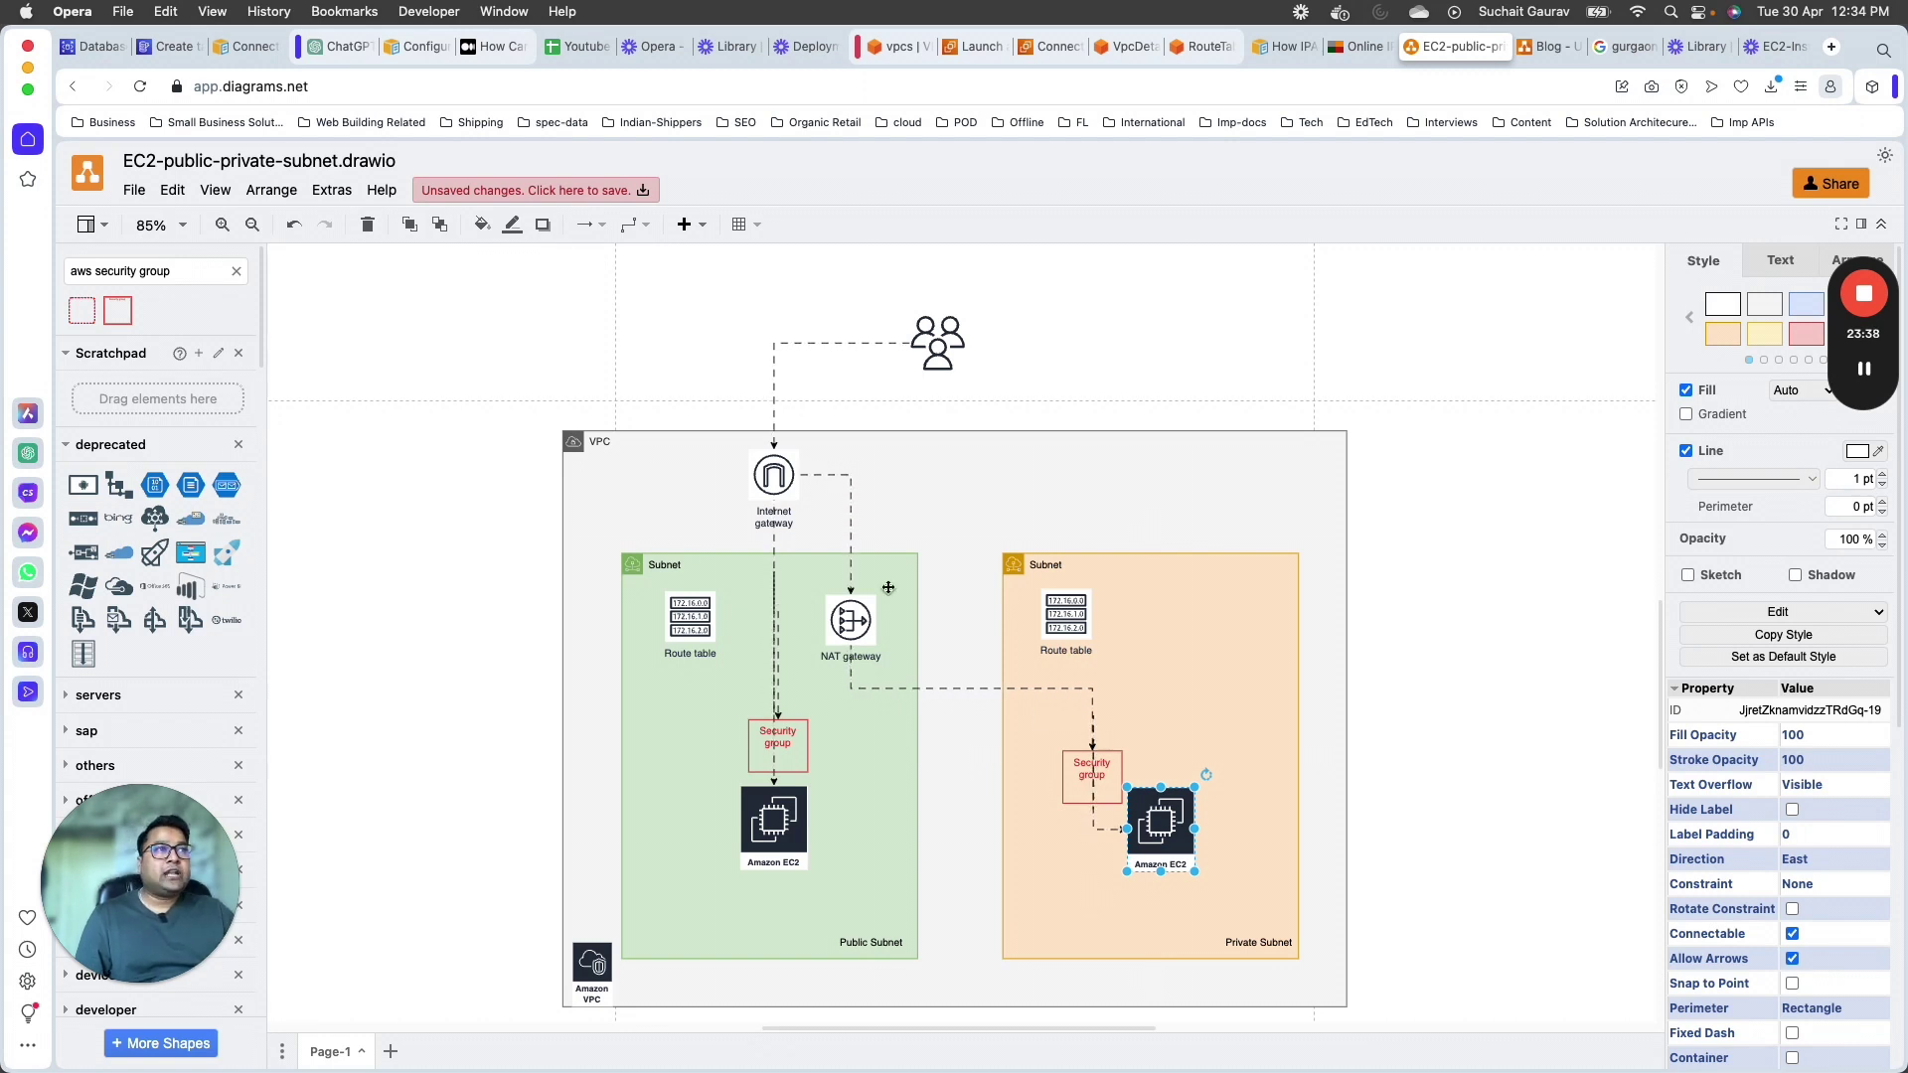
pyautogui.click(903, 834)
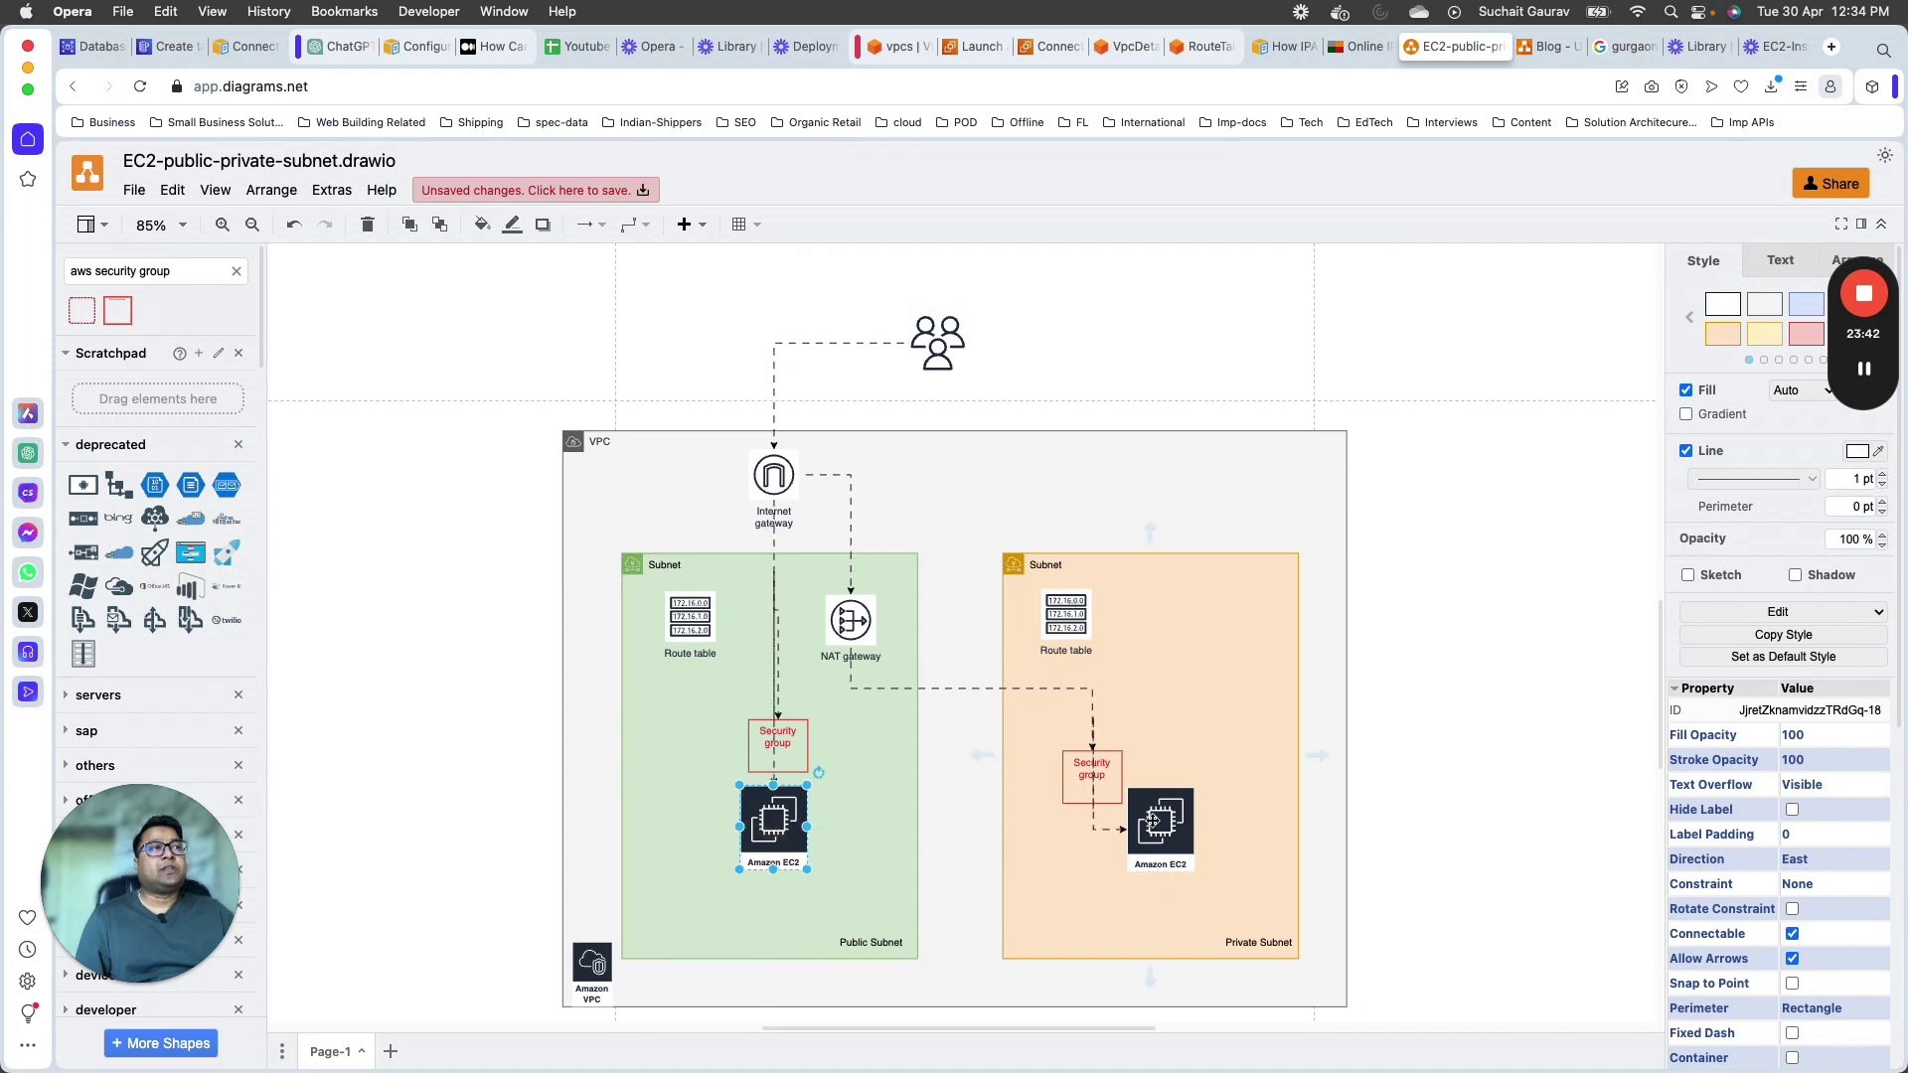
pyautogui.click(1161, 816)
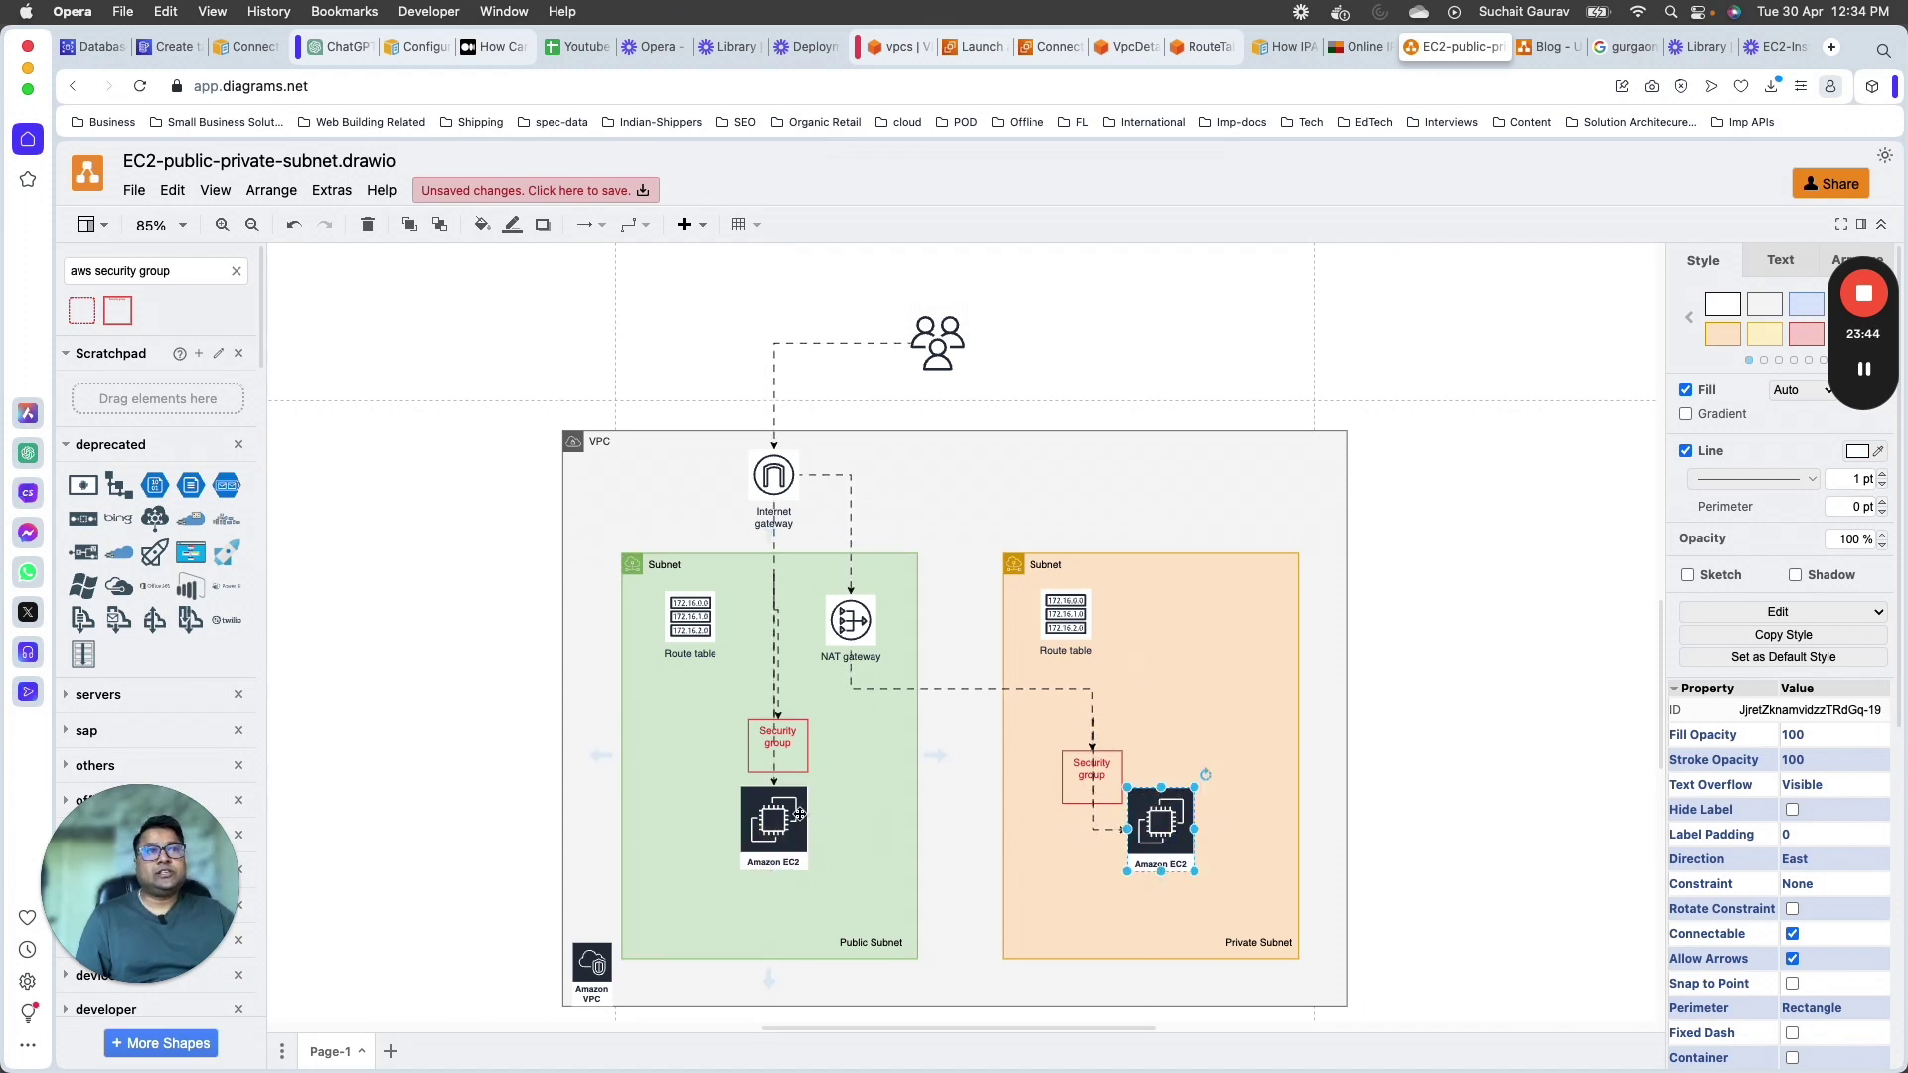
pyautogui.click(774, 817)
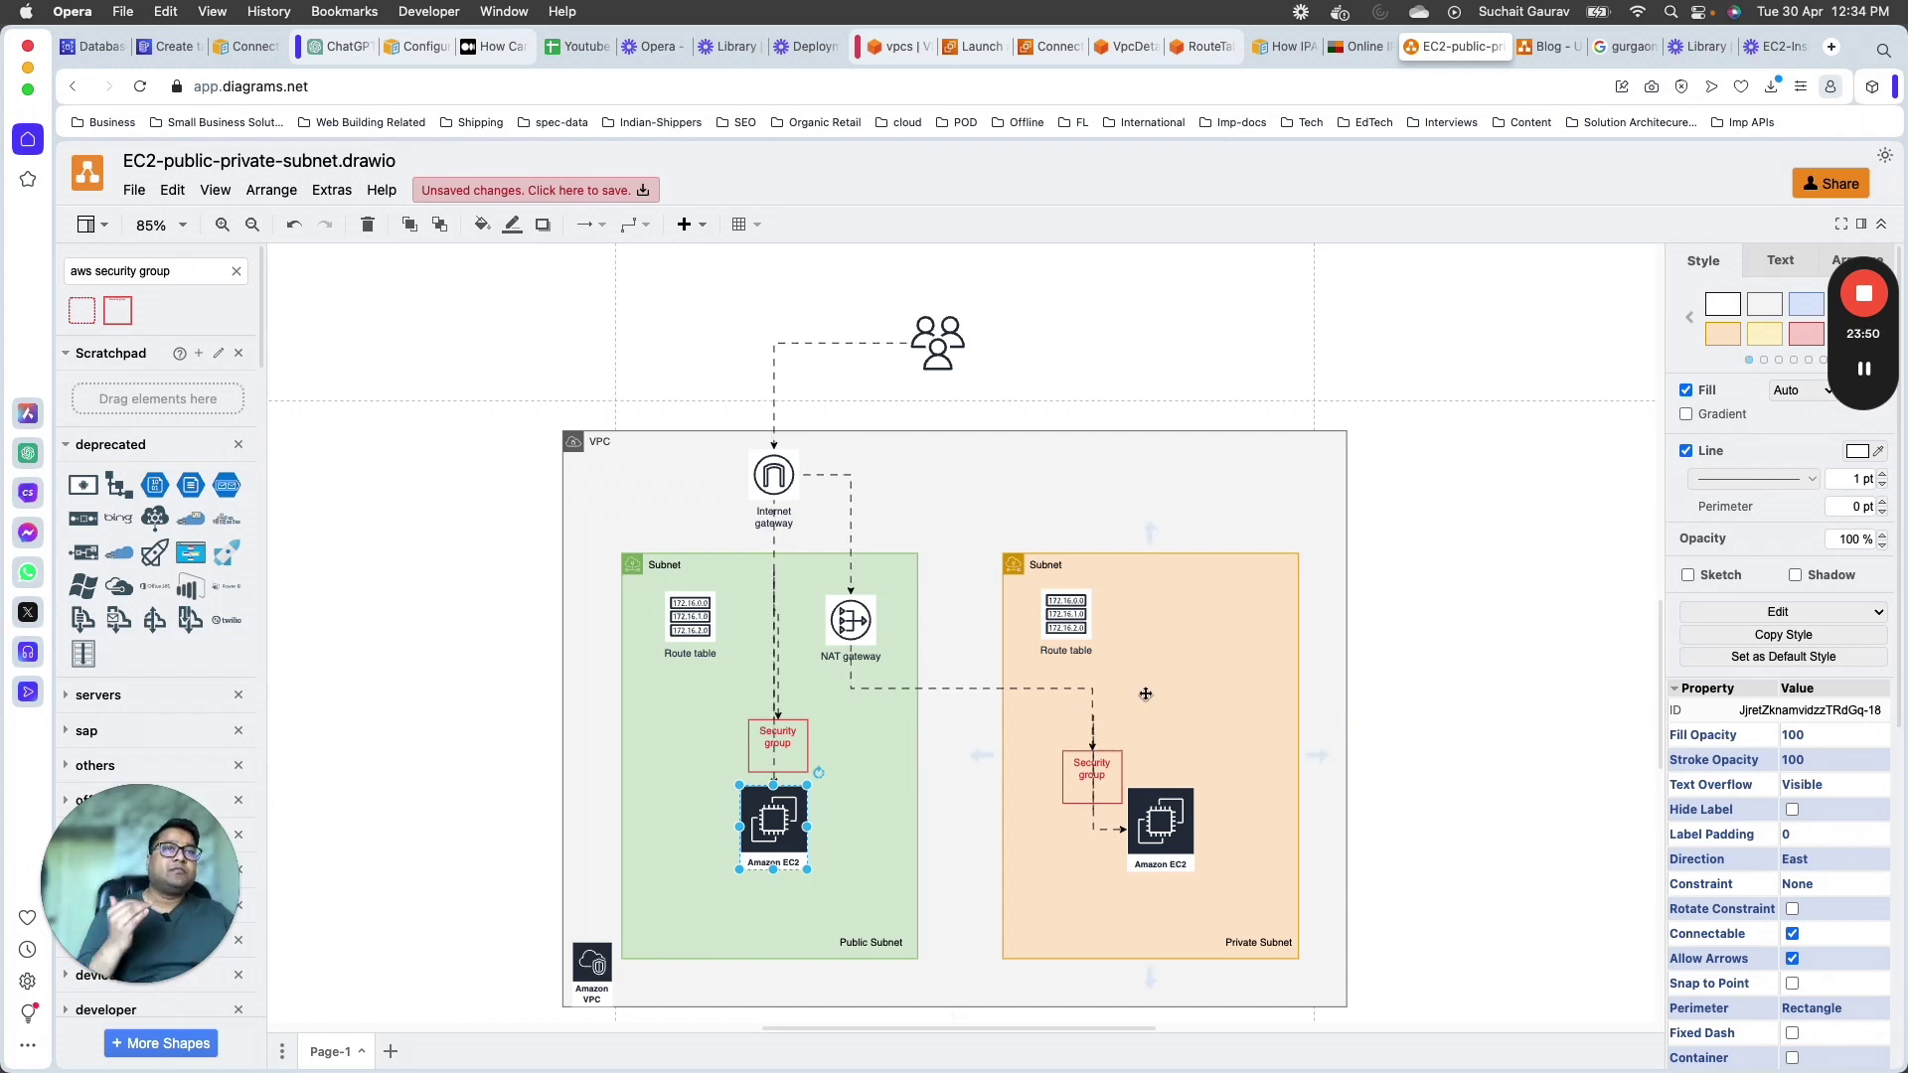
pyautogui.click(1173, 815)
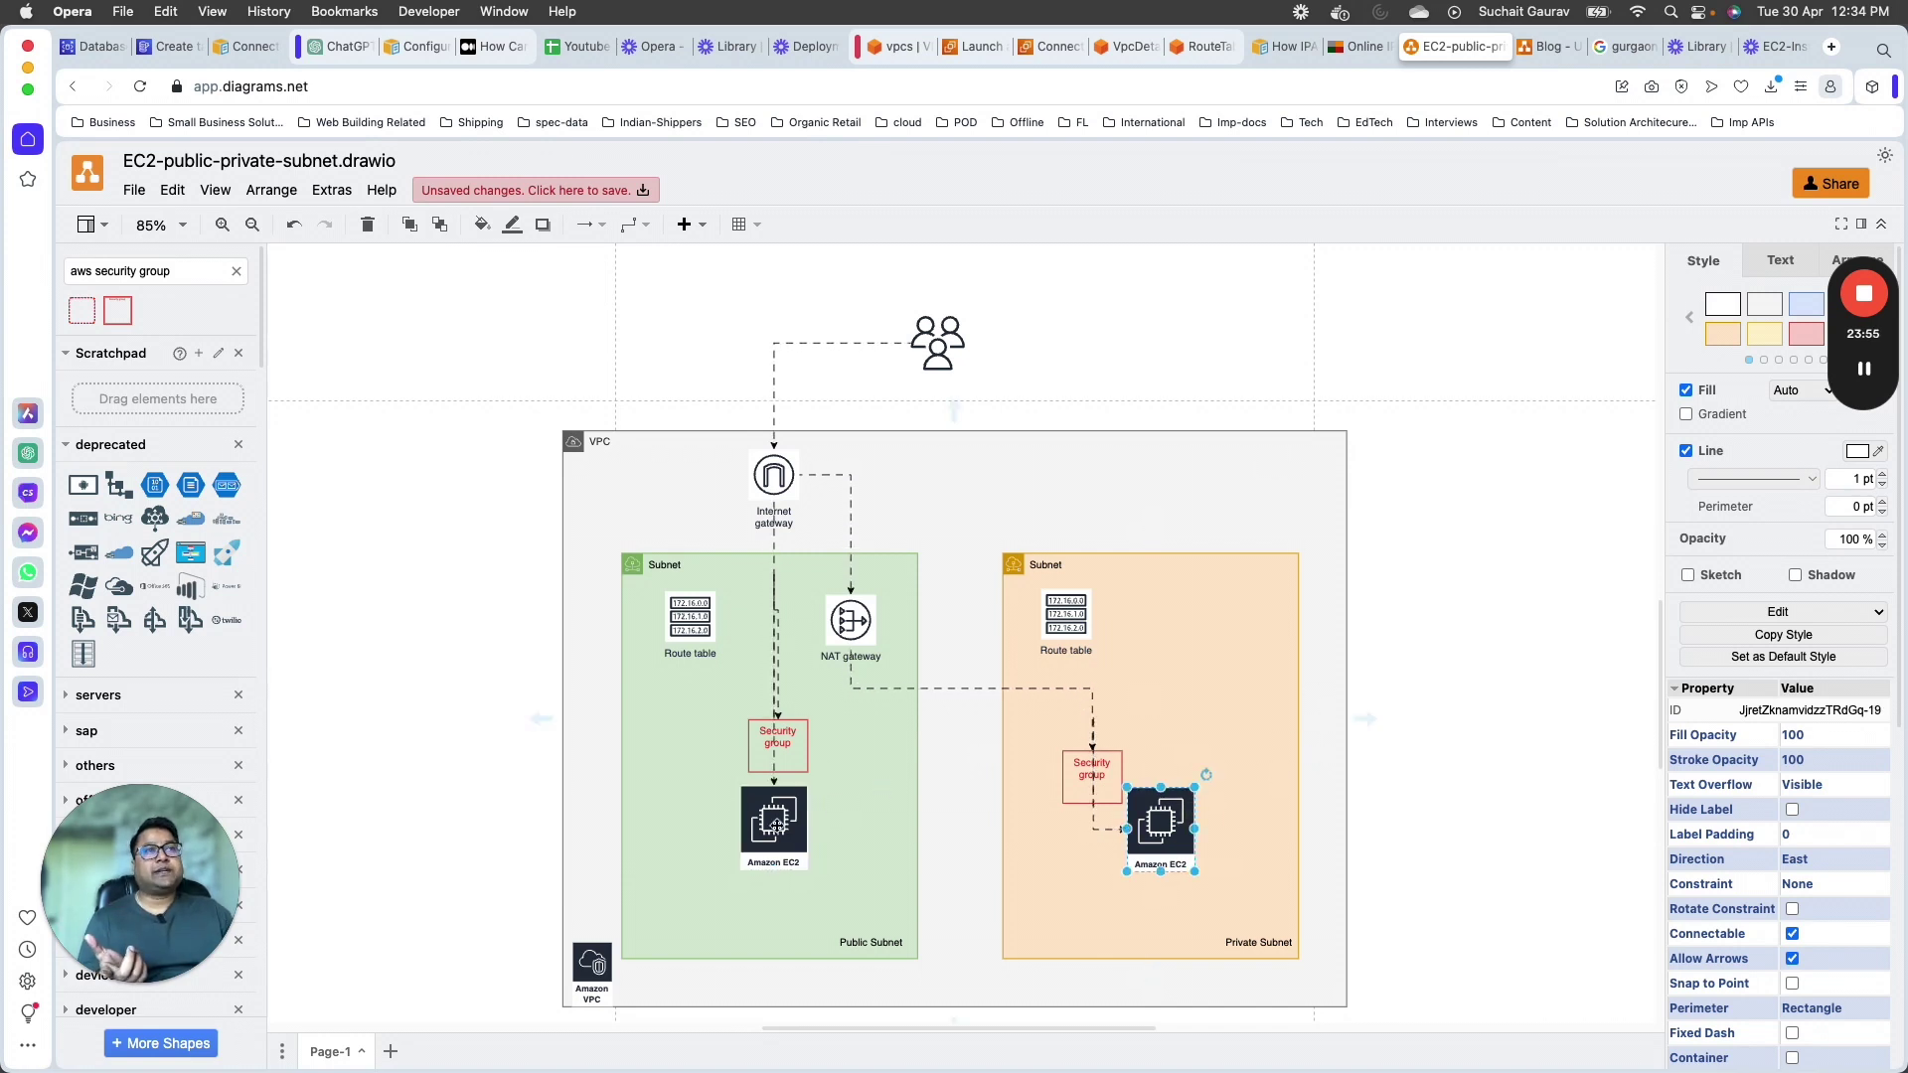
pyautogui.click(777, 824)
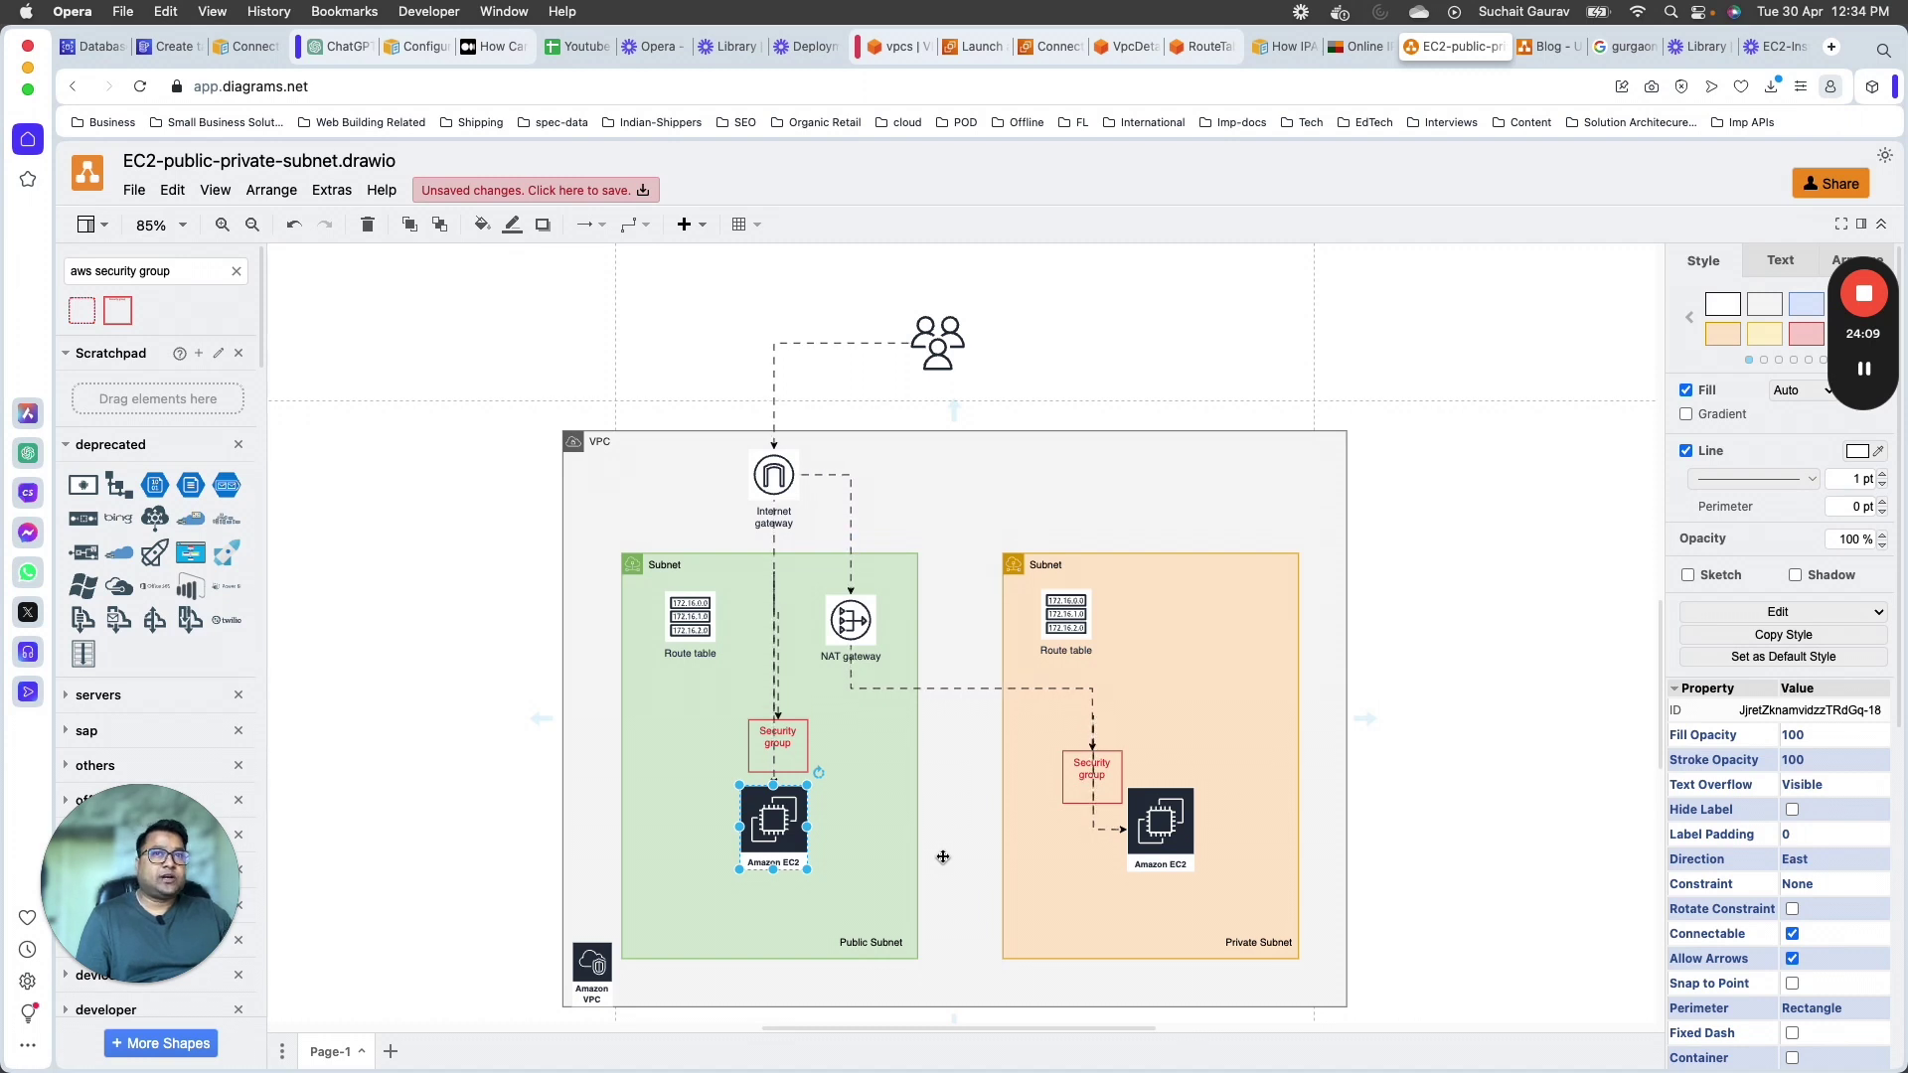
pyautogui.scroll(-1, 937, 865)
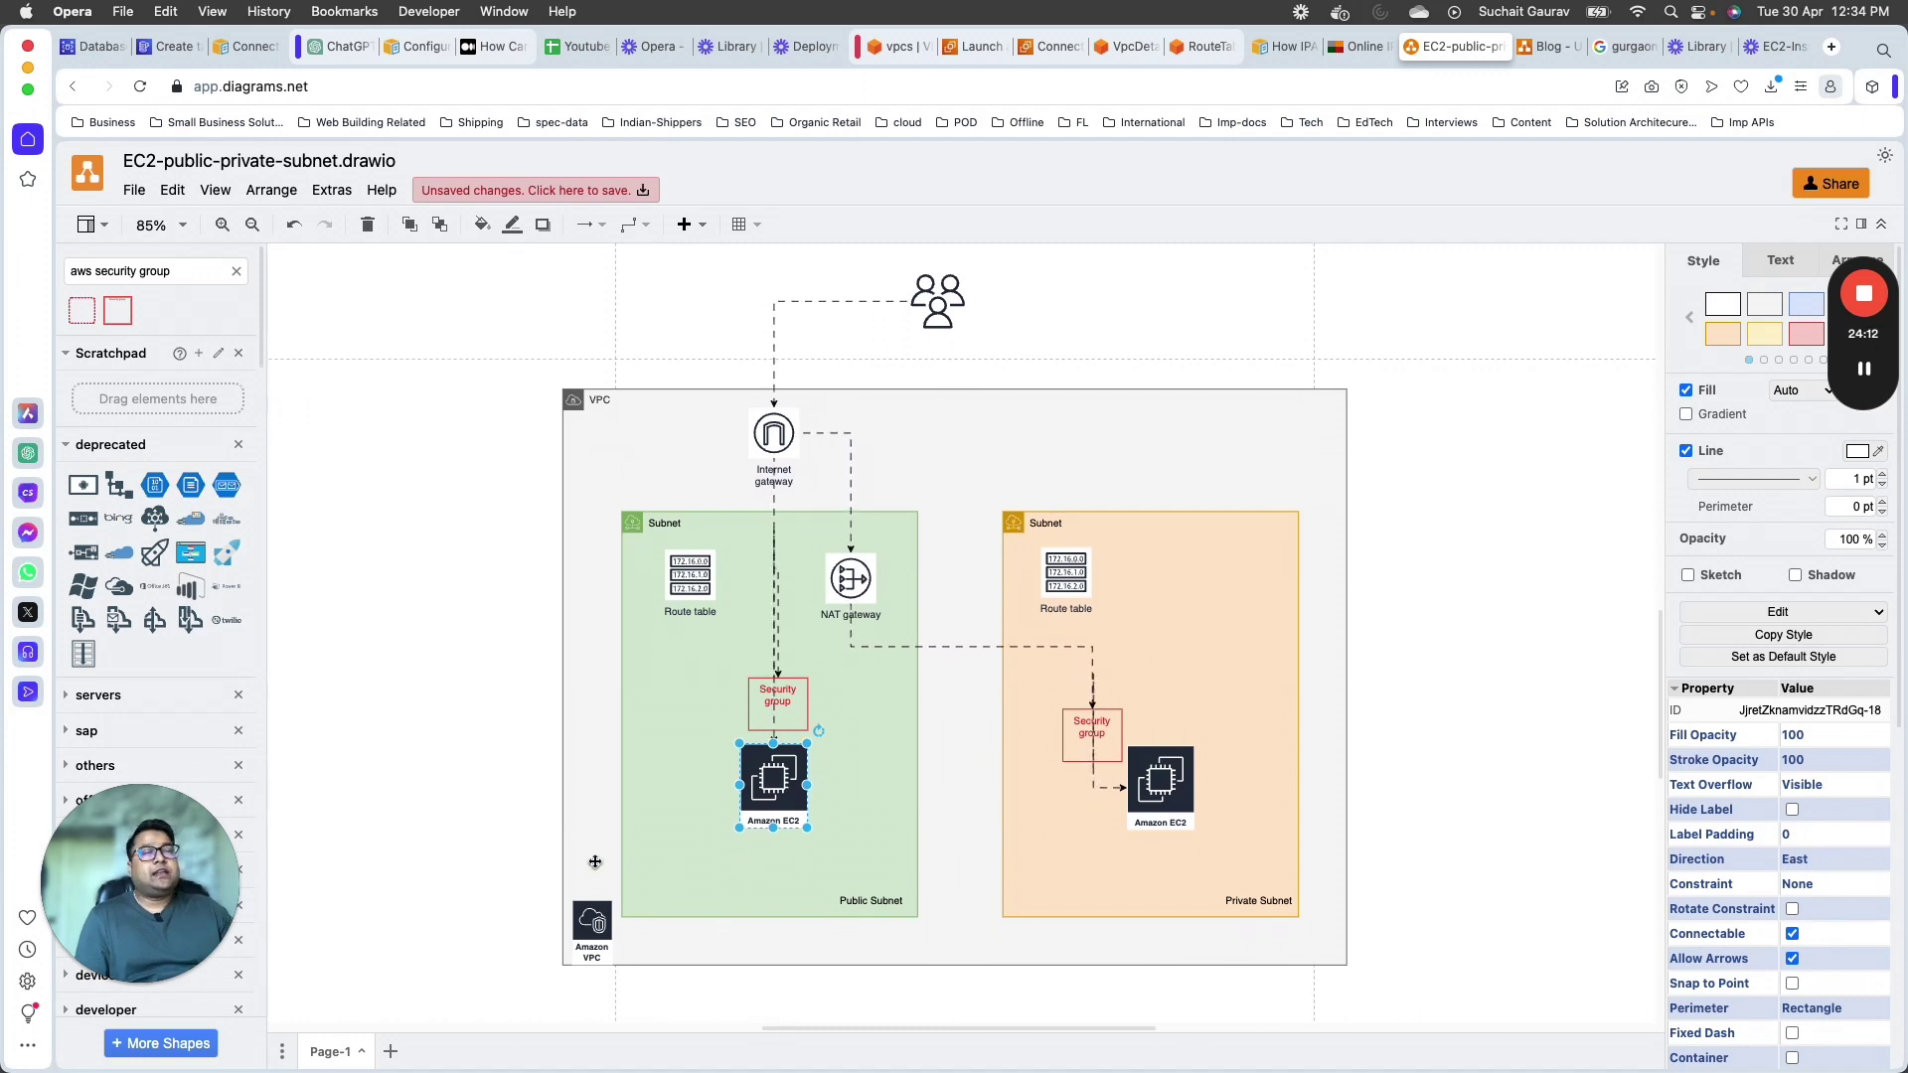